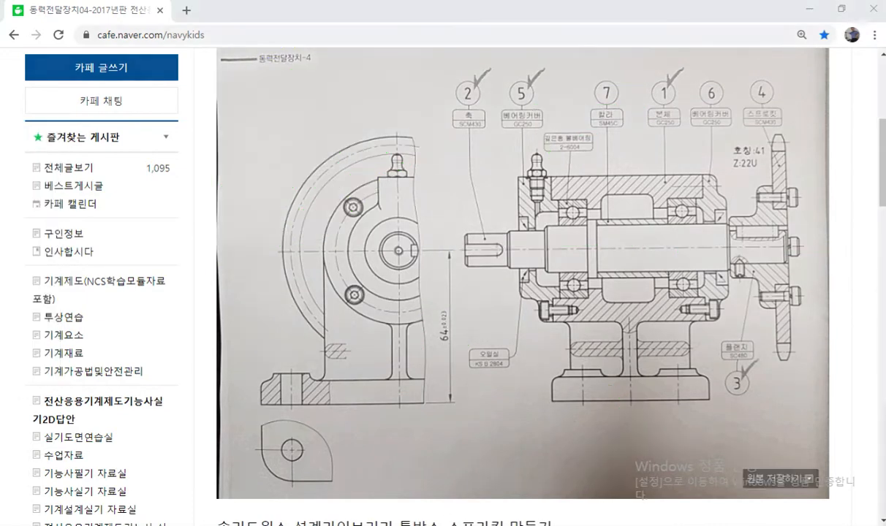
# Switch to Notepad and write the new assembly's file name as the first line: "새어셈블리: 동력전달장치04.sldasm".
pyautogui.click(512, 525)
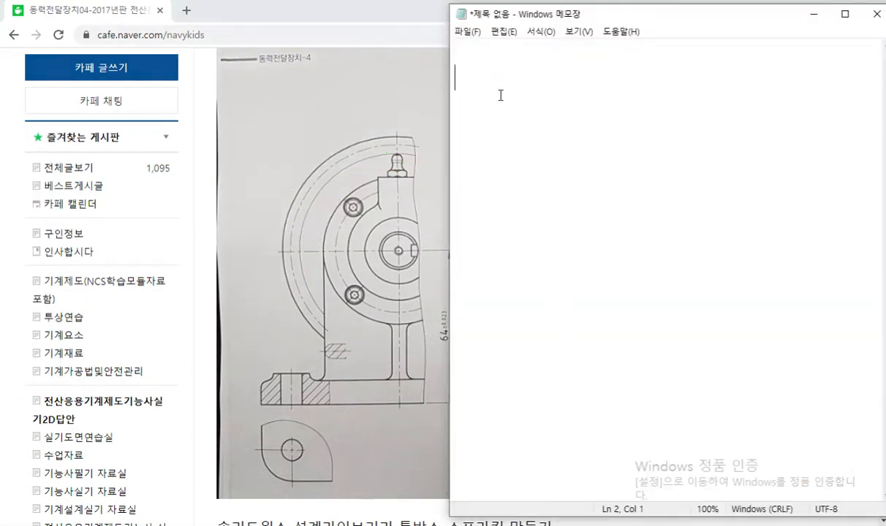
pyautogui.moveTo(469, 81); pyautogui.dragTo(439, 24)
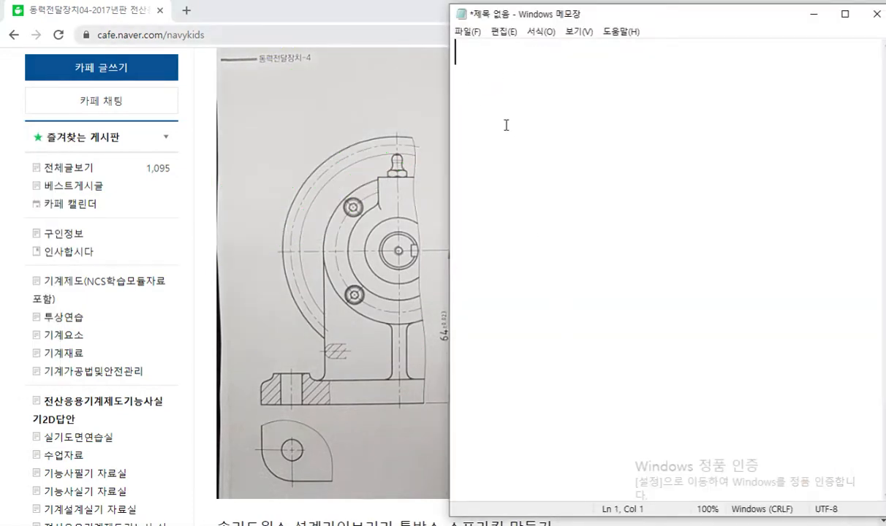
pyautogui.write('새어셈블리')
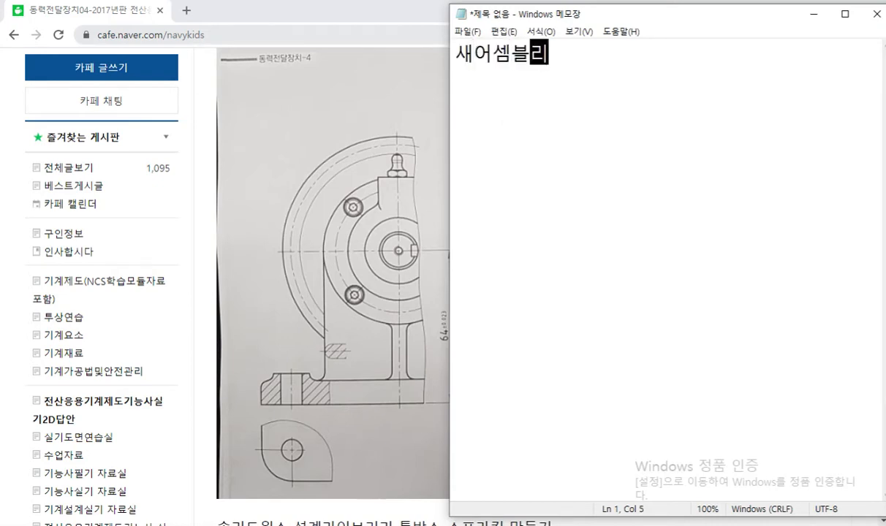
pyautogui.write(': 동')
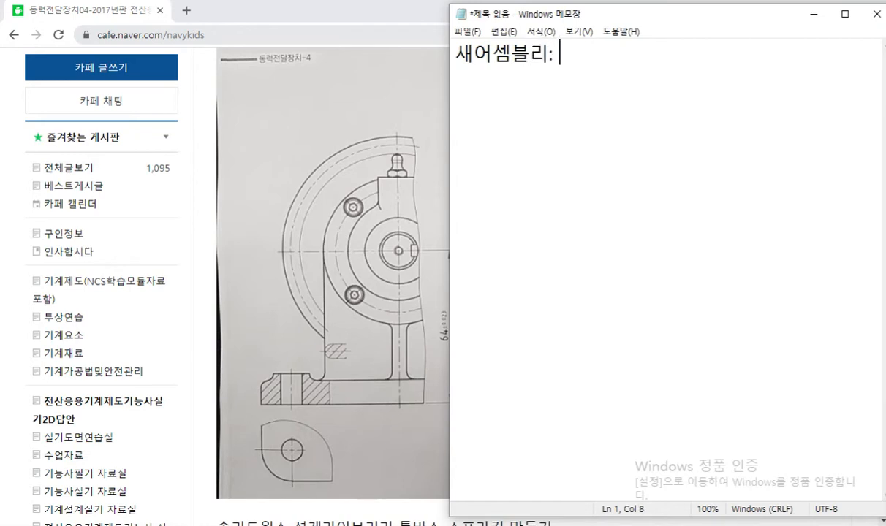
pyautogui.write('력')
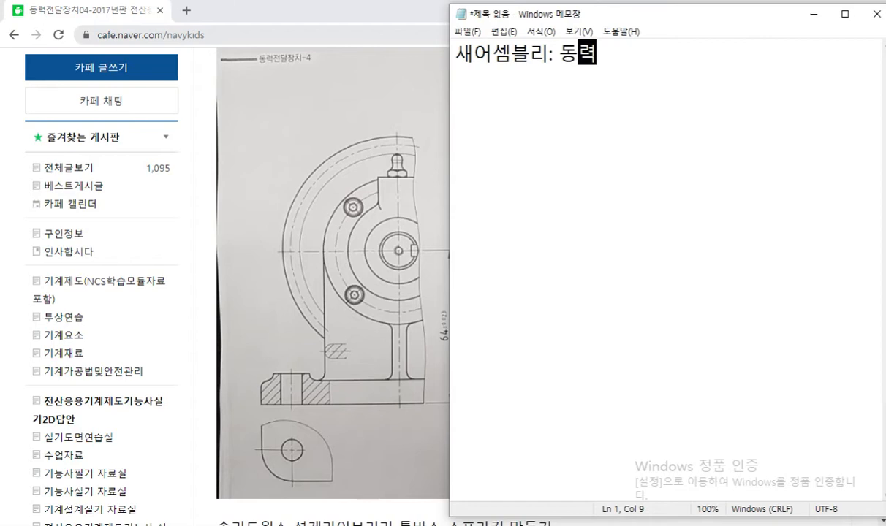
pyautogui.write('전달장치04')
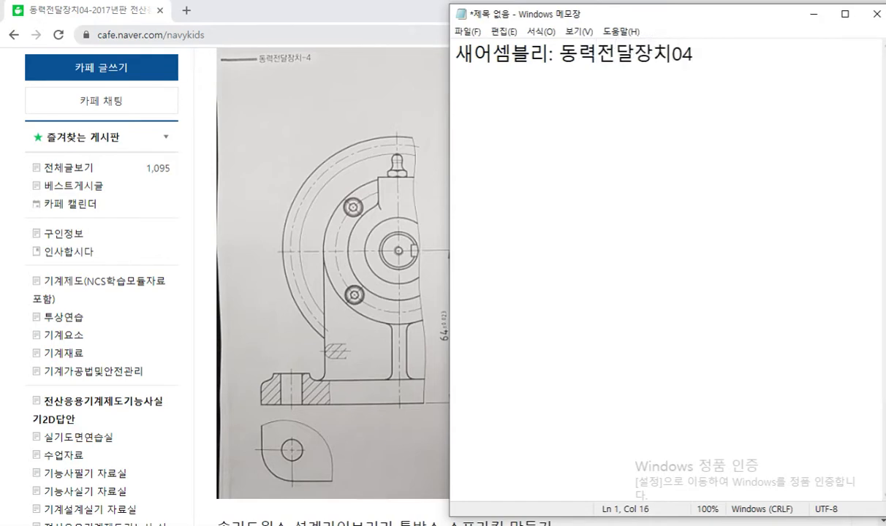
pyautogui.write('.sldasm')
pyautogui.press('Return')
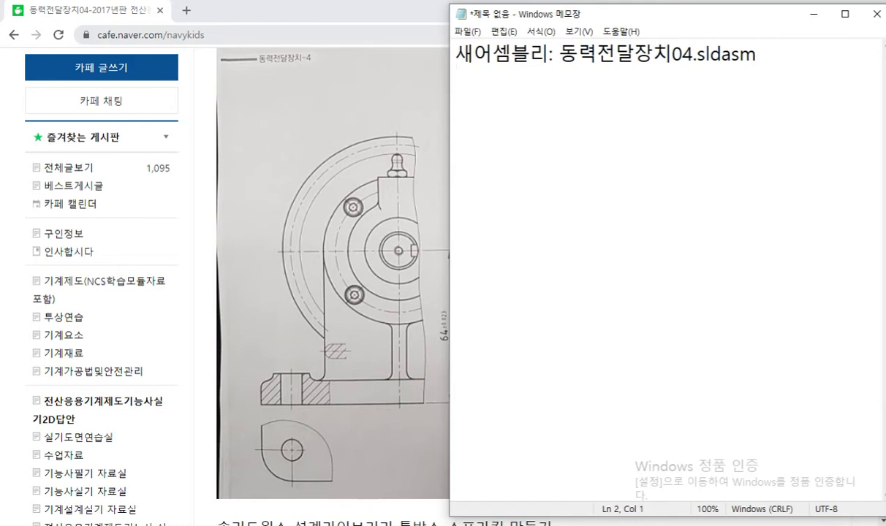
# Add a second line "새폴더: 동력전달장치04", copying the name from the assembly line.
pyautogui.write('ㅅㅐ폴더')
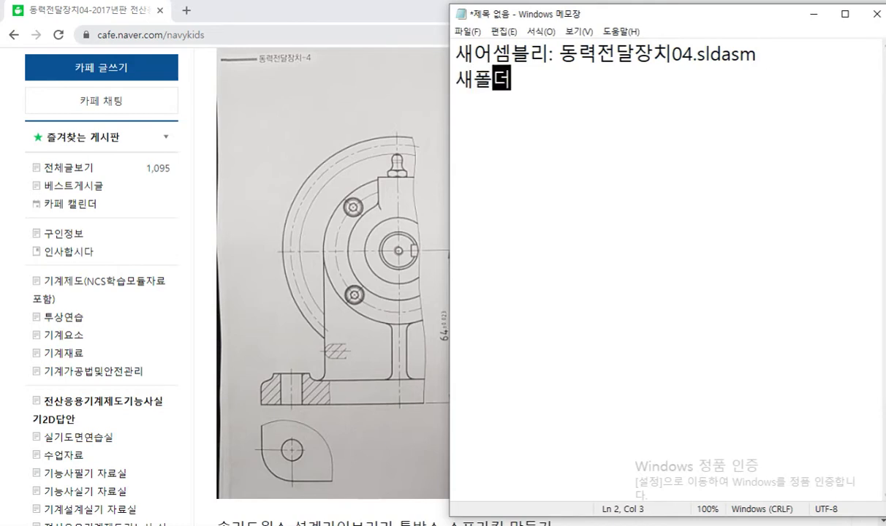
pyautogui.write(':')
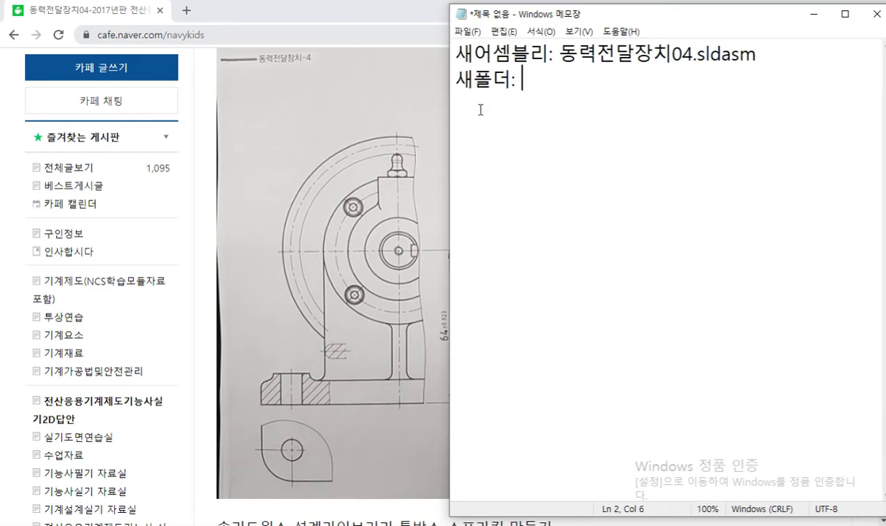
pyautogui.moveTo(559, 54); pyautogui.dragTo(694, 54)
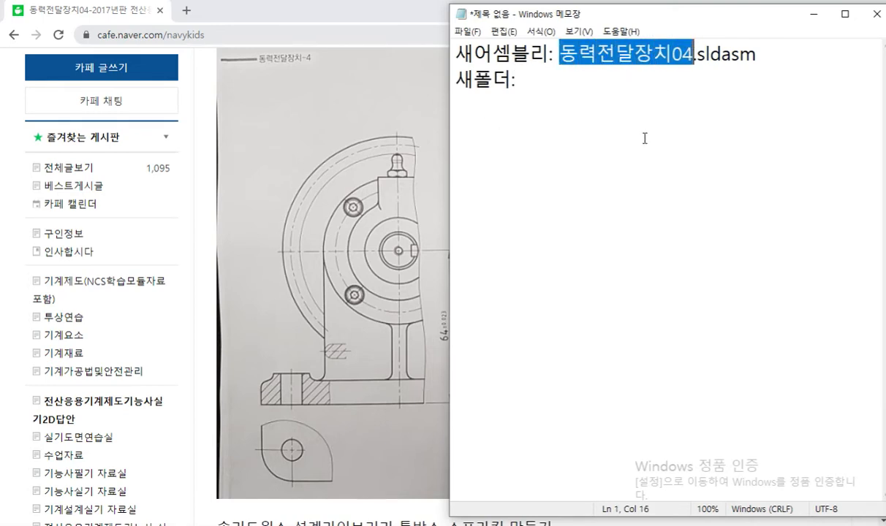
pyautogui.hotkey('ctrl', 'c')
pyautogui.click(649, 109)
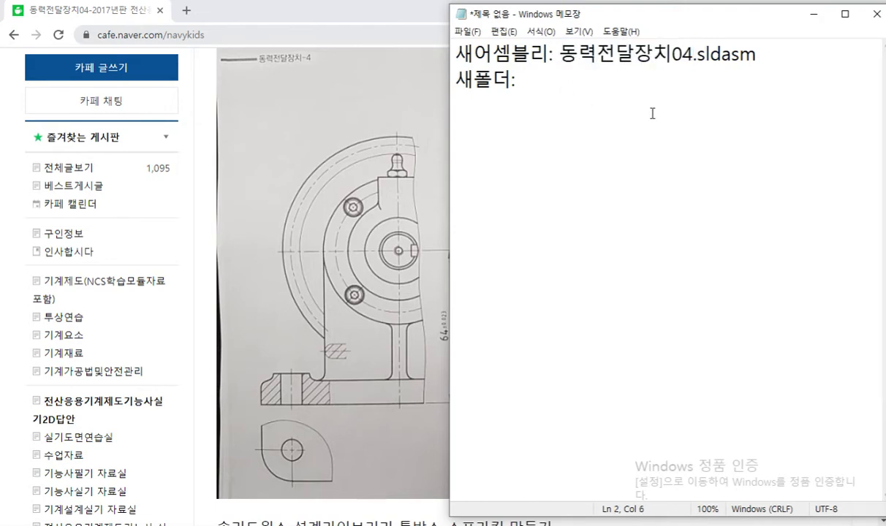
pyautogui.hotkey('ctrl', 'v')
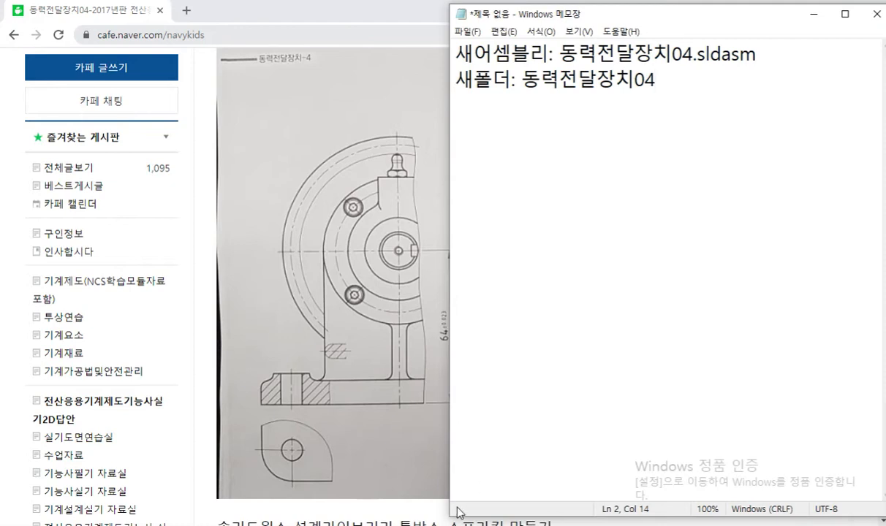
# Shrink the note window, place SOLIDWORKS beside it and create a new document from the 어셈블리 (assembly) template.
pyautogui.moveTo(452, 515)
pyautogui.mouseDown()
pyautogui.moveTo(570, 188)
pyautogui.moveTo(558, 151)
pyautogui.mouseUp()
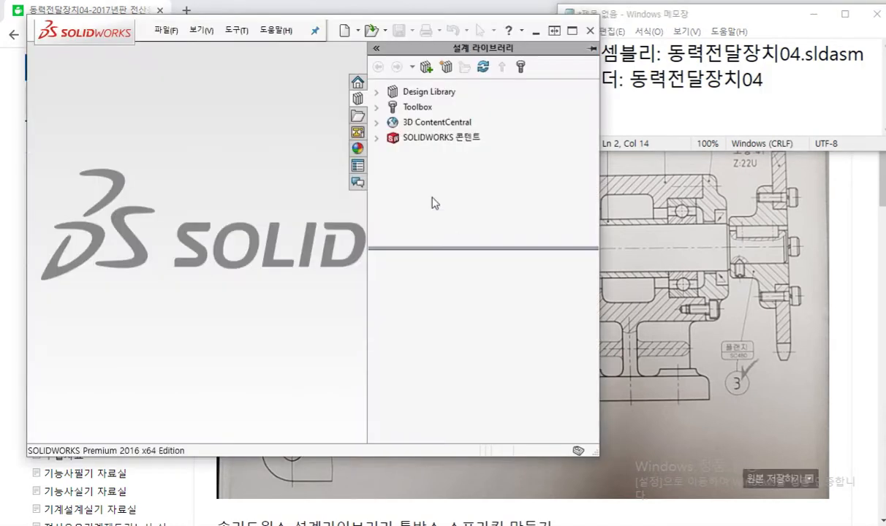
pyautogui.moveTo(100, 38); pyautogui.dragTo(72, 26)
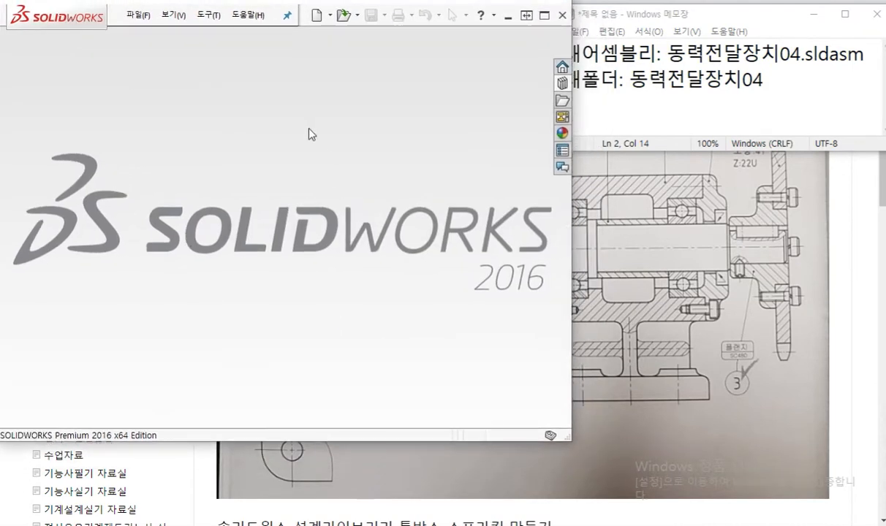
pyautogui.hotkey('ctrl', 'n')
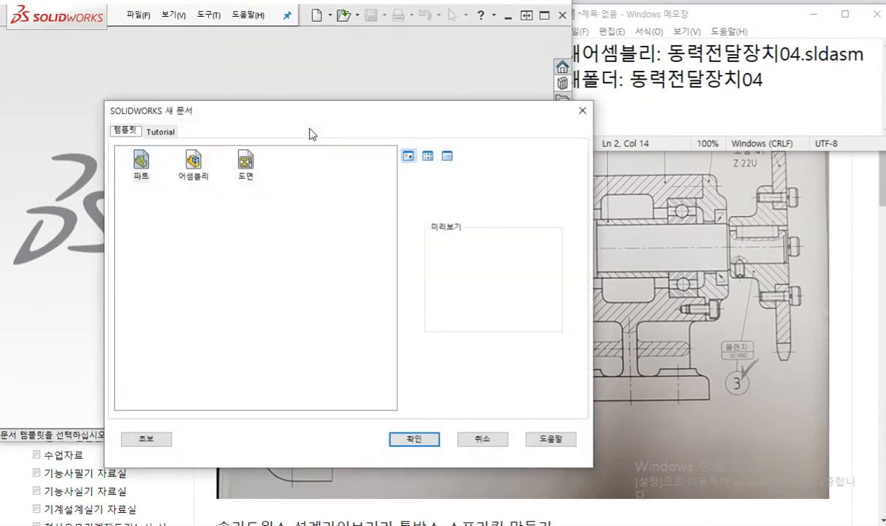
pyautogui.click(194, 166)
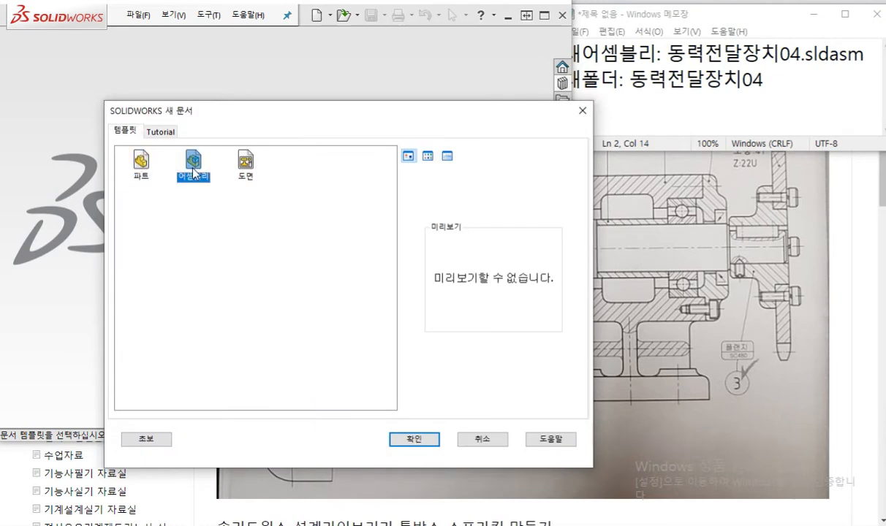
pyautogui.click(413, 441)
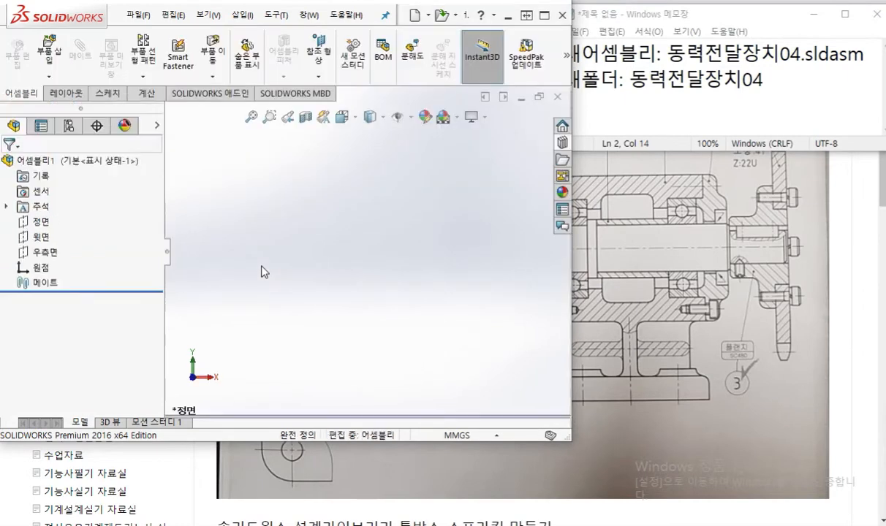
# Cancel the 어셈블리 시작 (Begin Assembly) command without inserting a component.
pyautogui.press('F12')
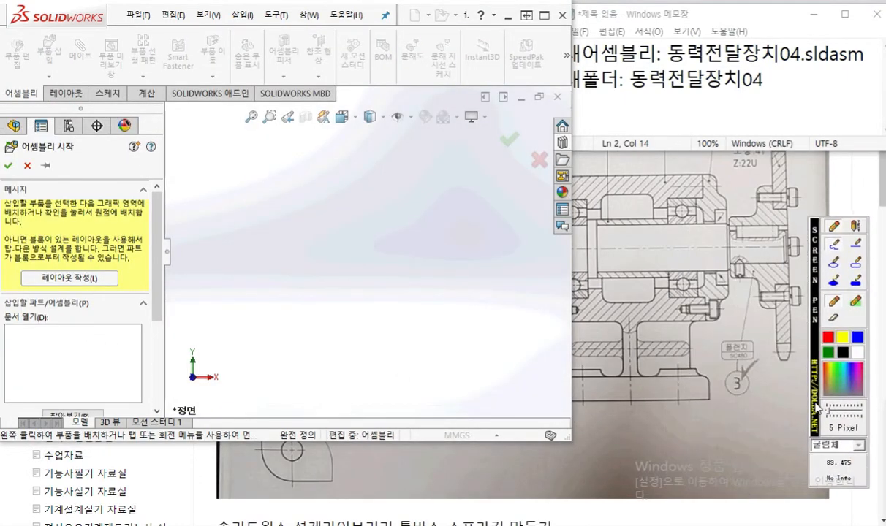
pyautogui.moveTo(119, 402)
pyautogui.mouseDown()
pyautogui.moveTo(71, 437)
pyautogui.moveTo(121, 398)
pyautogui.mouseUp()
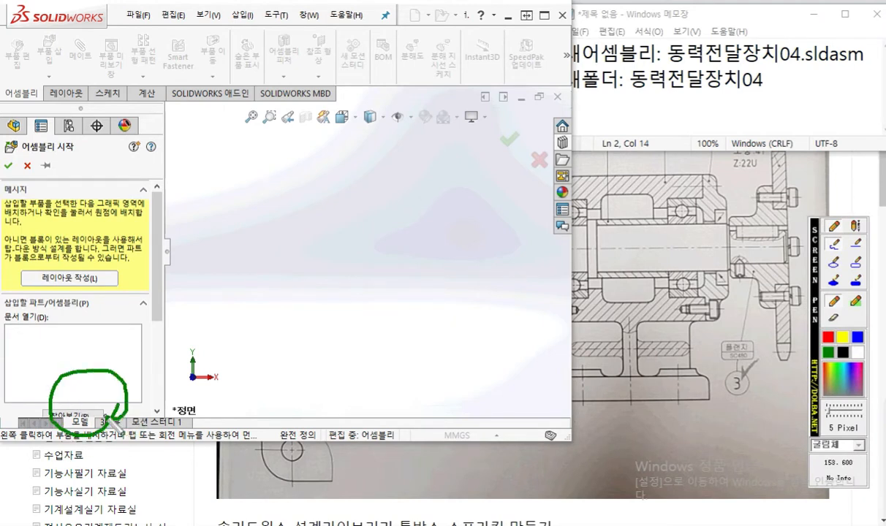
pyautogui.moveTo(46, 147)
pyautogui.mouseDown()
pyautogui.moveTo(29, 157)
pyautogui.moveTo(45, 178)
pyautogui.mouseUp()
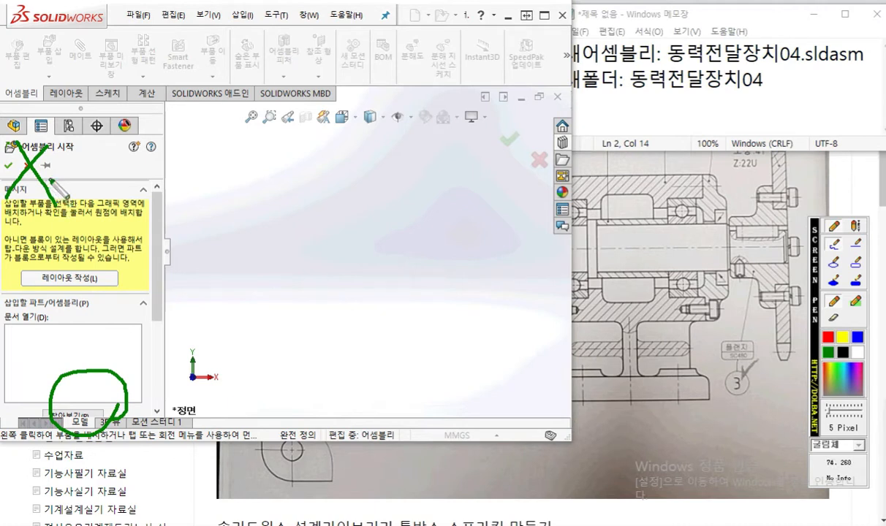
pyautogui.press('Escape')
pyautogui.click(28, 166)
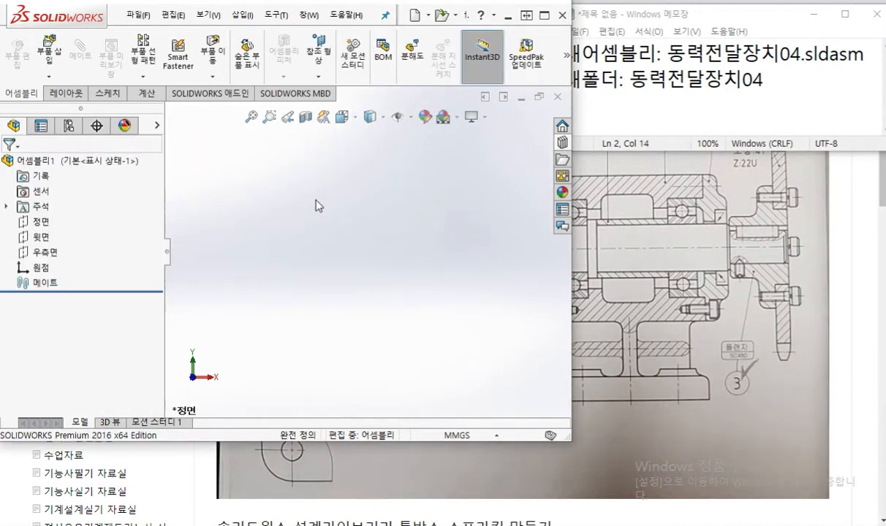
# Save the assembly as 동력전달장치04 in the 동력04 folder inside solidworks.
pyautogui.hotkey('ctrl', 's')
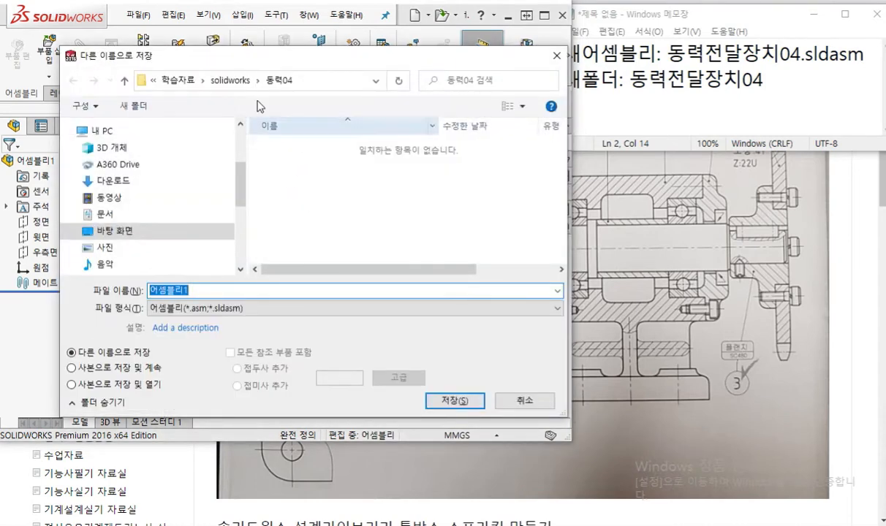
pyautogui.click(229, 80)
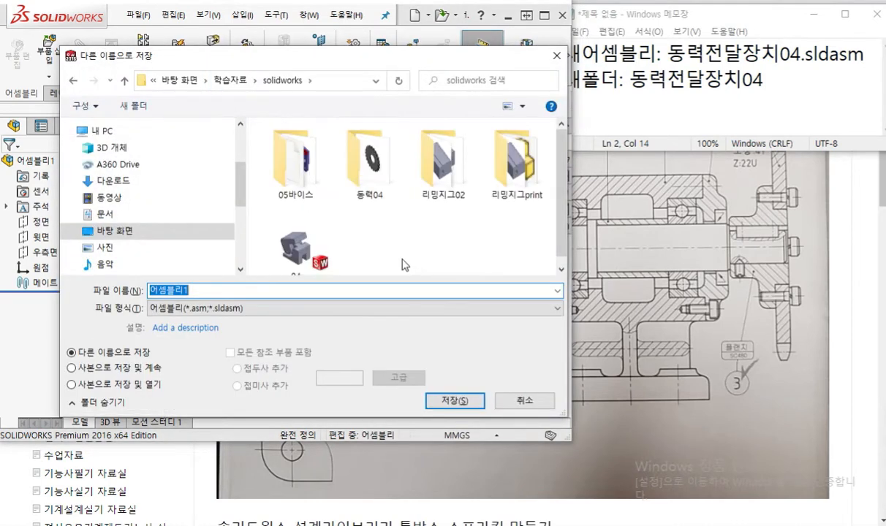
pyautogui.doubleClick(362, 161)
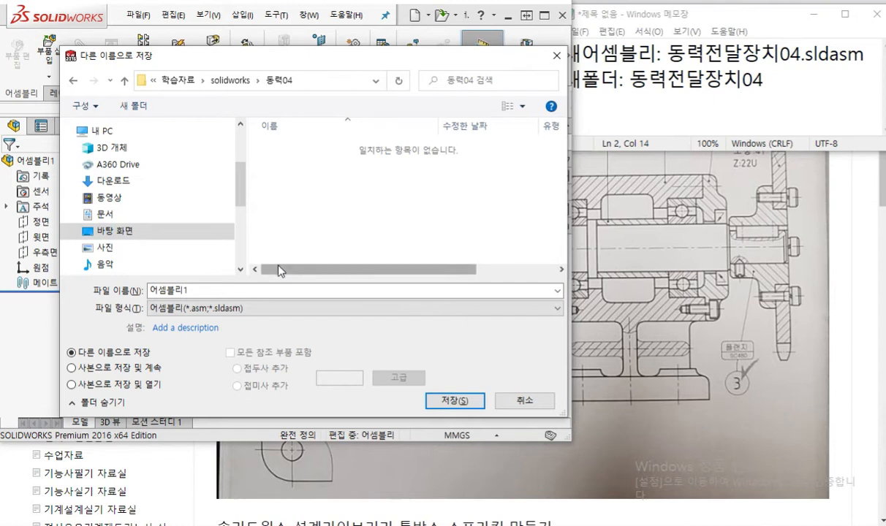
pyautogui.doubleClick(213, 293)
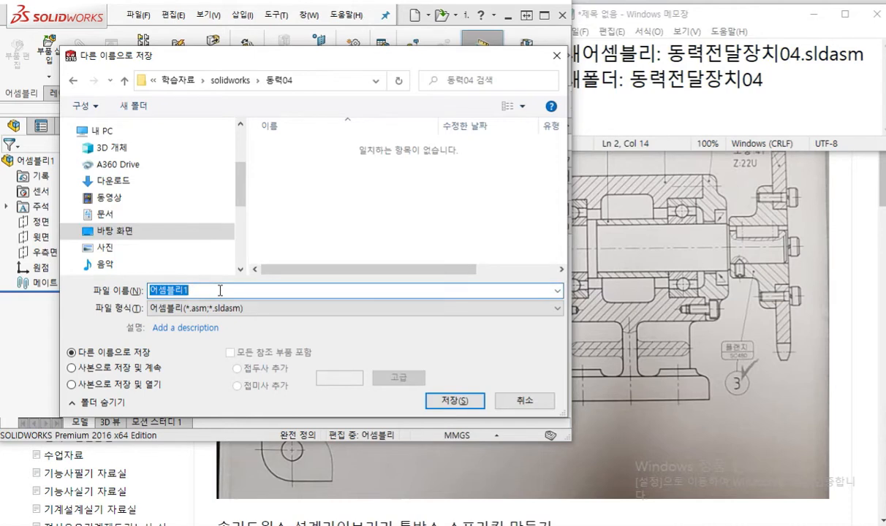
pyautogui.hotkey('ctrl', 'v')
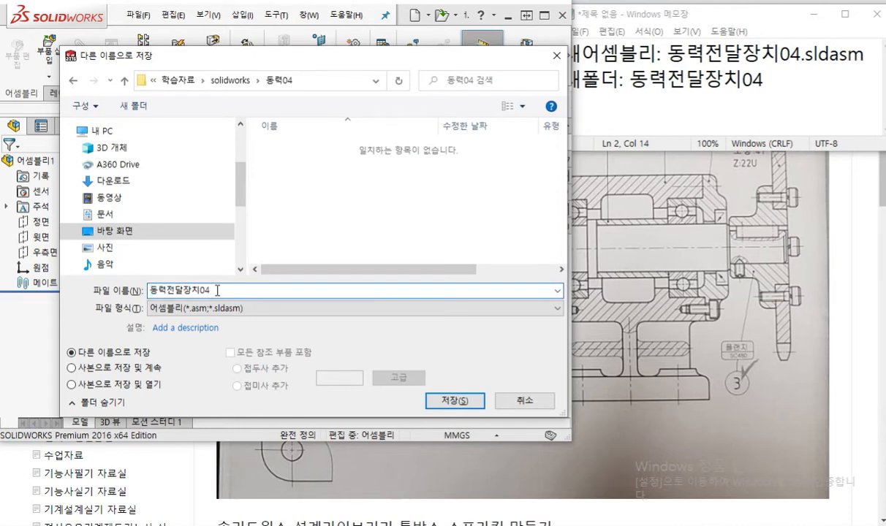
pyautogui.moveTo(229, 290); pyautogui.dragTo(109, 288)
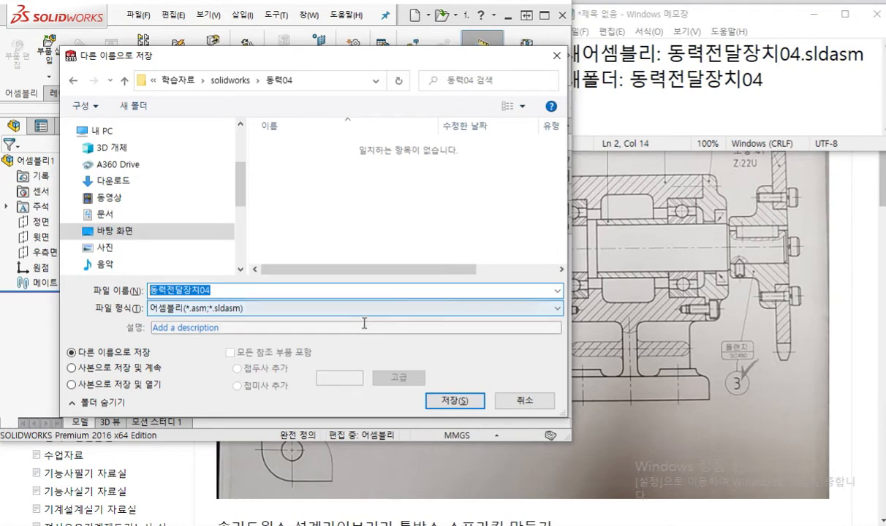
pyautogui.click(450, 400)
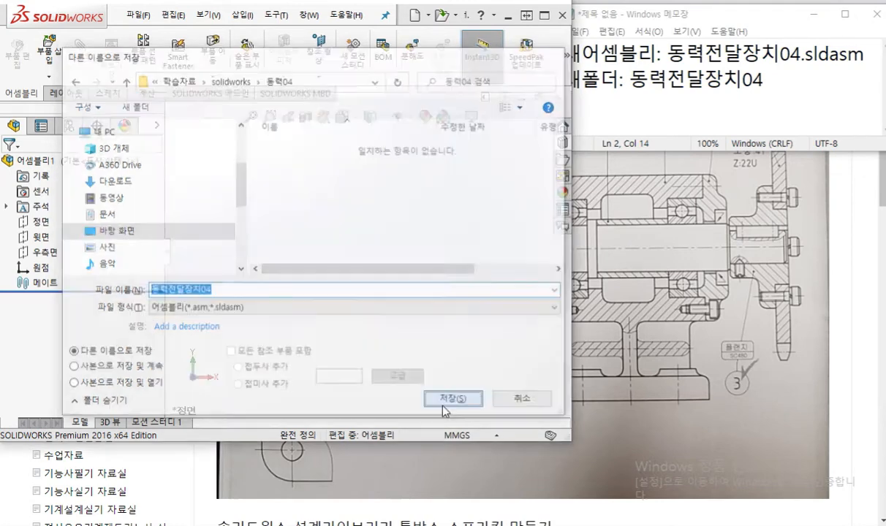
# Extend the SOLIDWORKS window to the screen's full height and insert a new part (새 파트) into the assembly.
pyautogui.moveTo(565, 447); pyautogui.dragTo(556, 524)
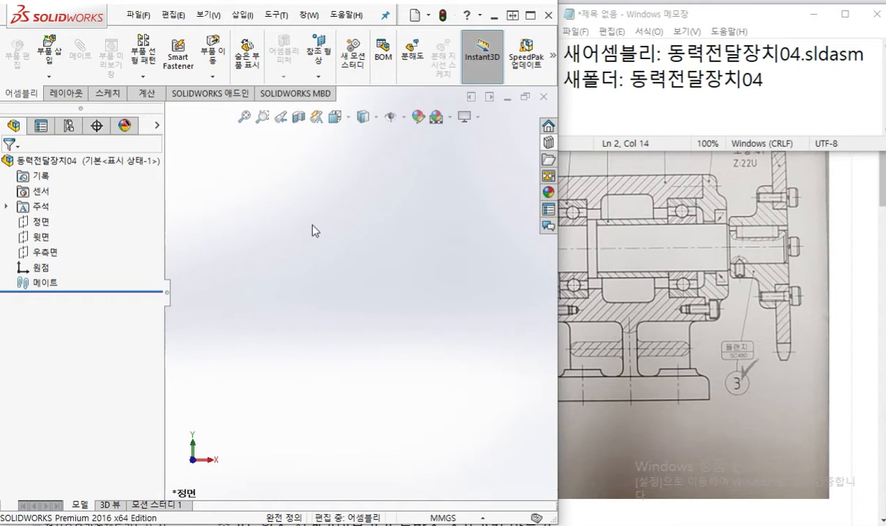
pyautogui.click(49, 78)
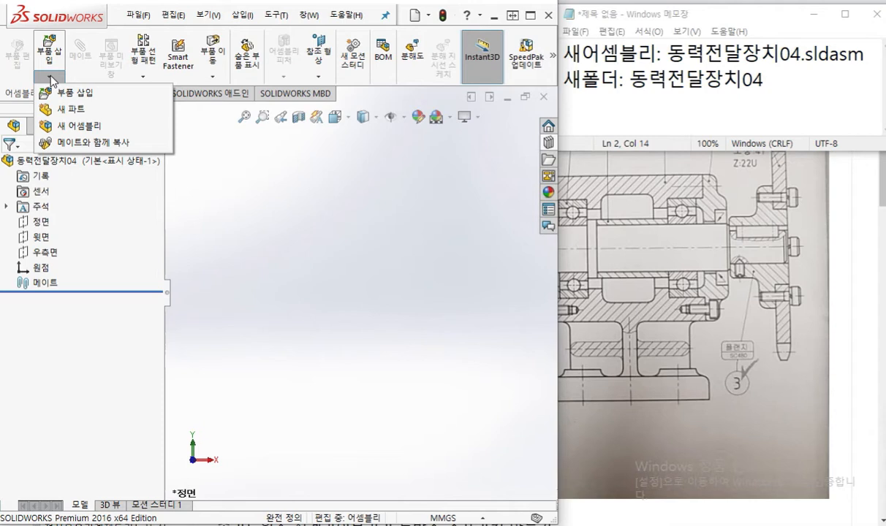
pyautogui.press('F12')
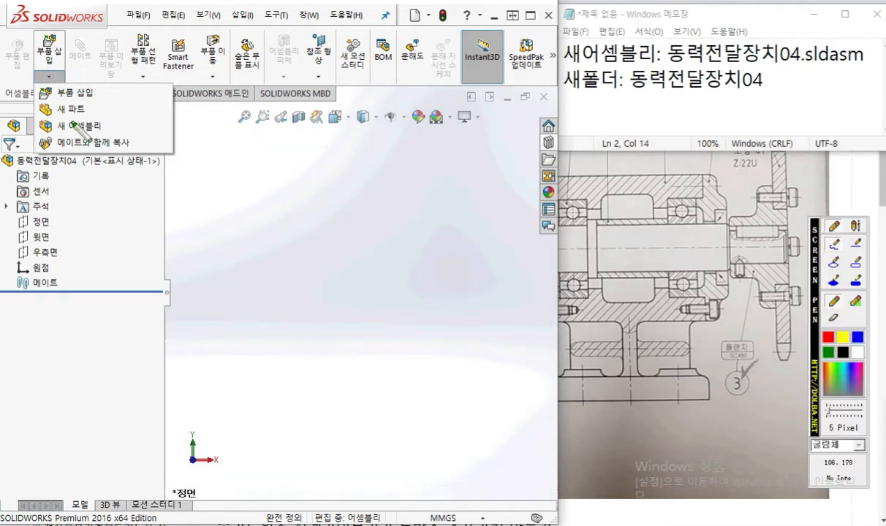
pyautogui.moveTo(101, 118)
pyautogui.mouseDown()
pyautogui.moveTo(39, 107)
pyautogui.moveTo(106, 117)
pyautogui.mouseUp()
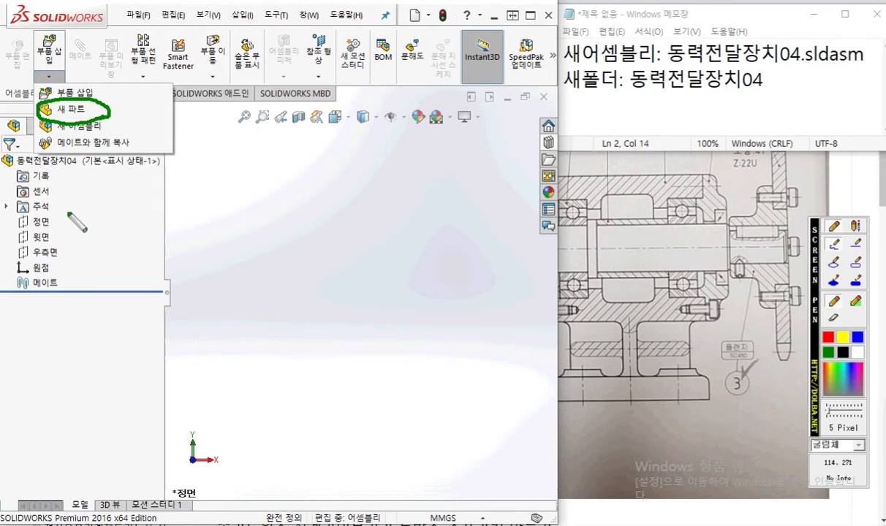
pyautogui.moveTo(73, 255)
pyautogui.mouseDown()
pyautogui.moveTo(46, 261)
pyautogui.moveTo(12, 245)
pyautogui.moveTo(73, 244)
pyautogui.moveTo(73, 263)
pyautogui.mouseUp()
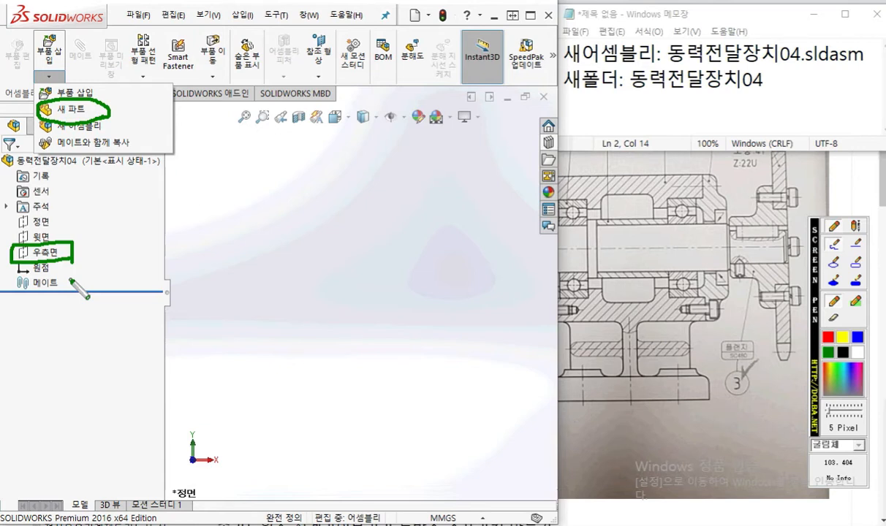
pyautogui.click(75, 109)
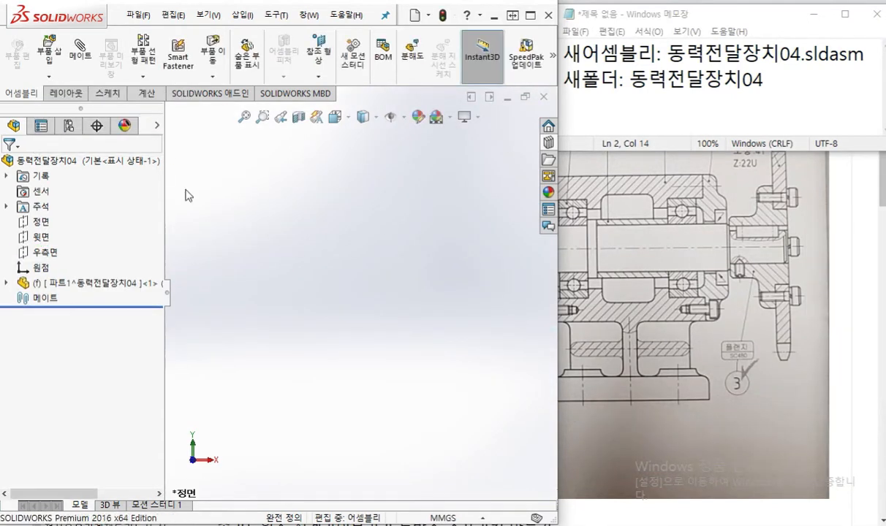
# Insert a new part (새 파트) into the assembly and place it on the assembly's right plane (우측면).
pyautogui.click(48, 76)
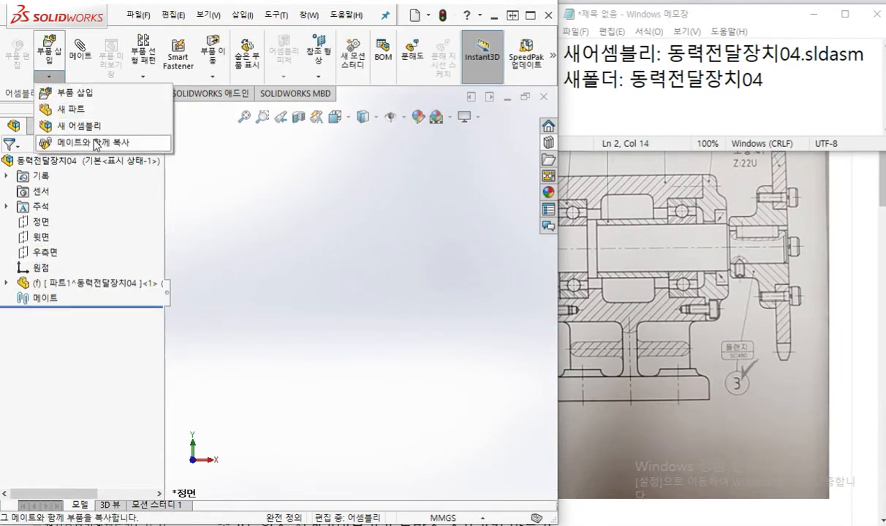
pyautogui.click(81, 110)
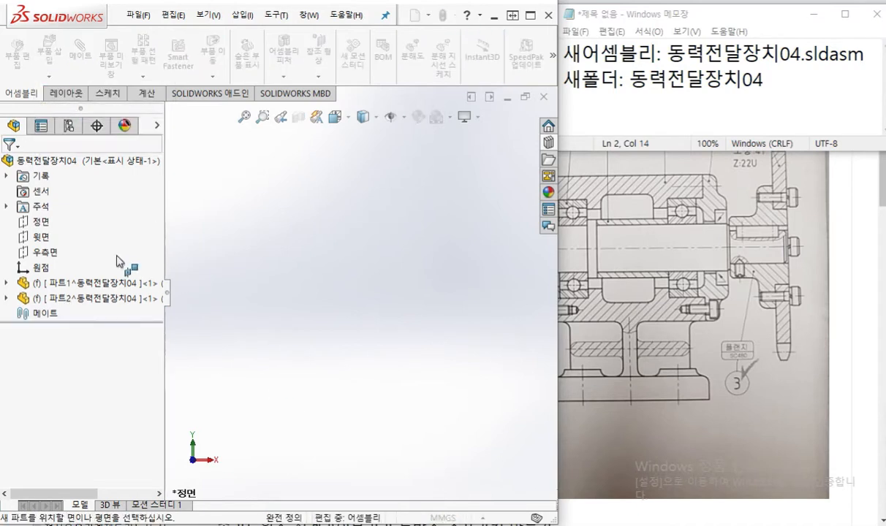
pyautogui.click(49, 254)
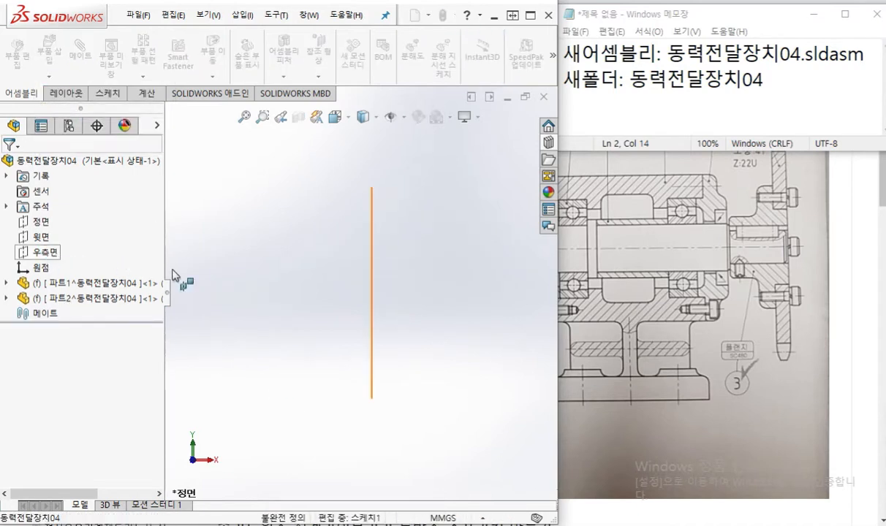
# Compare the assembly's right plane (우측면) with the new part's front plane (정면) in isometric view, and switch to the right view.
pyautogui.hotkey('ctrl', '7')
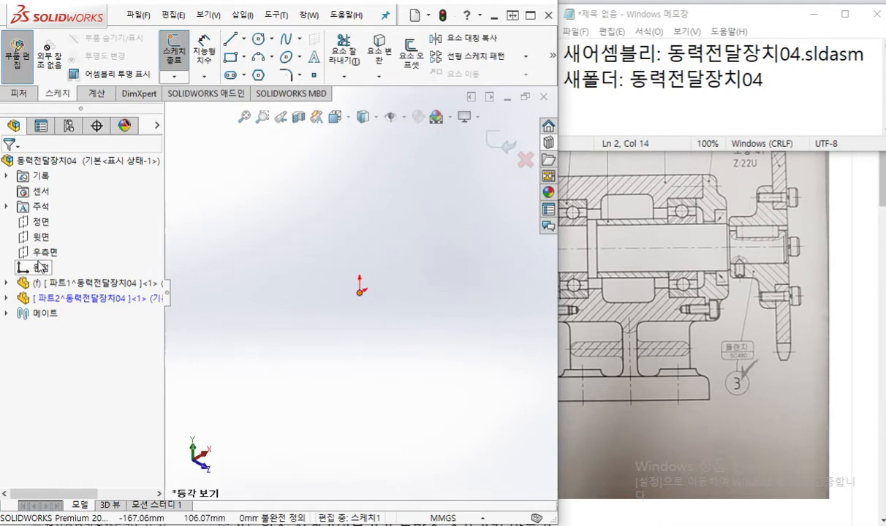
pyautogui.click(46, 252)
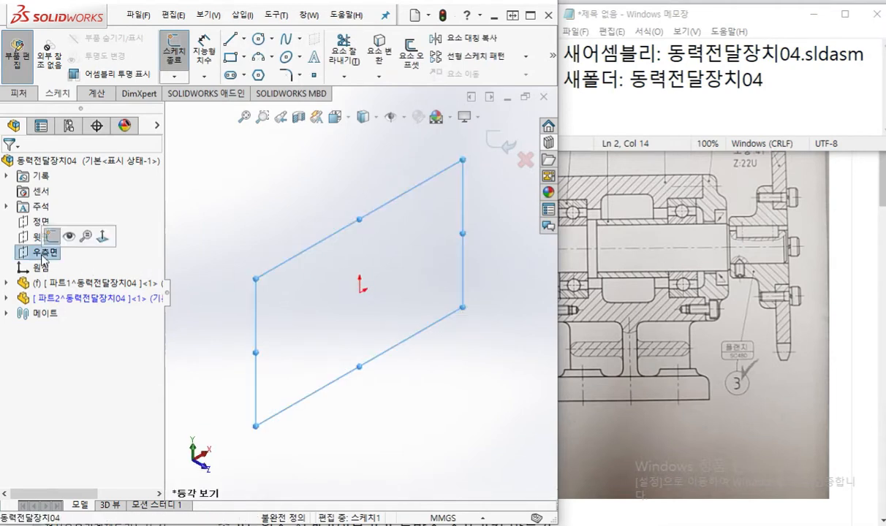
pyautogui.click(7, 299)
pyautogui.click(53, 391)
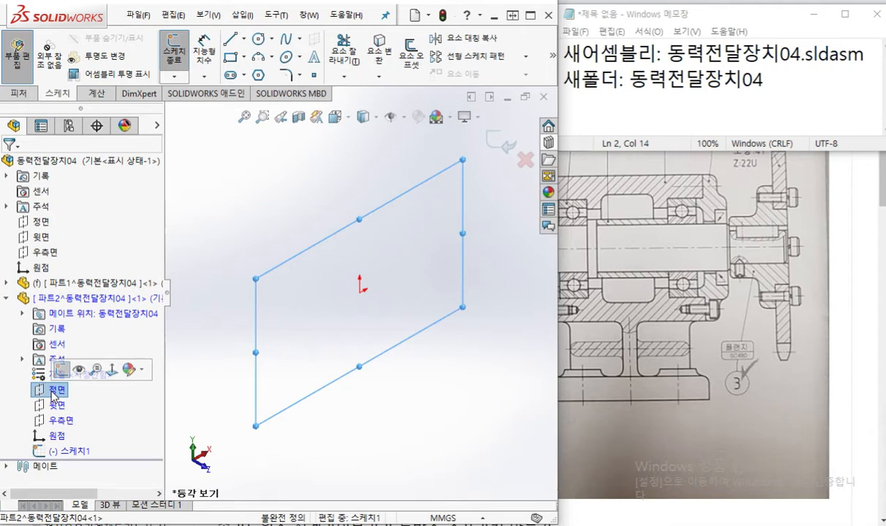
pyautogui.click(392, 401)
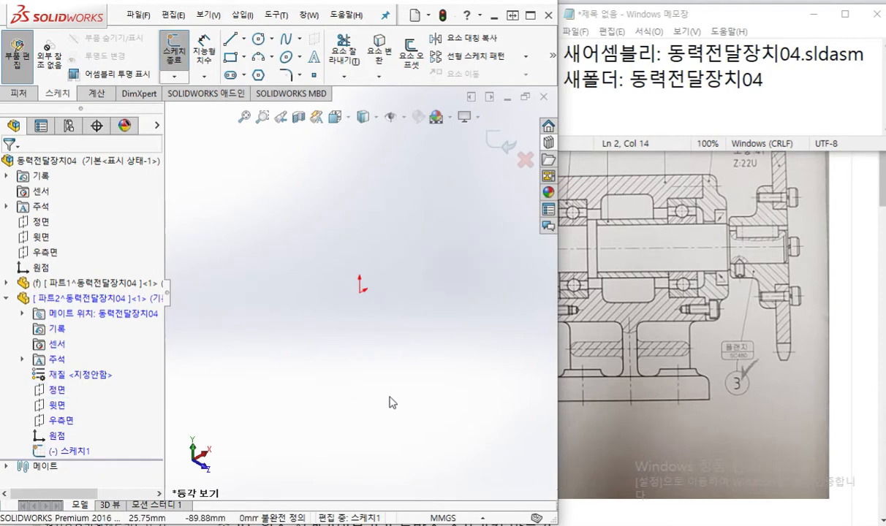
pyautogui.hotkey('ctrl', '4')
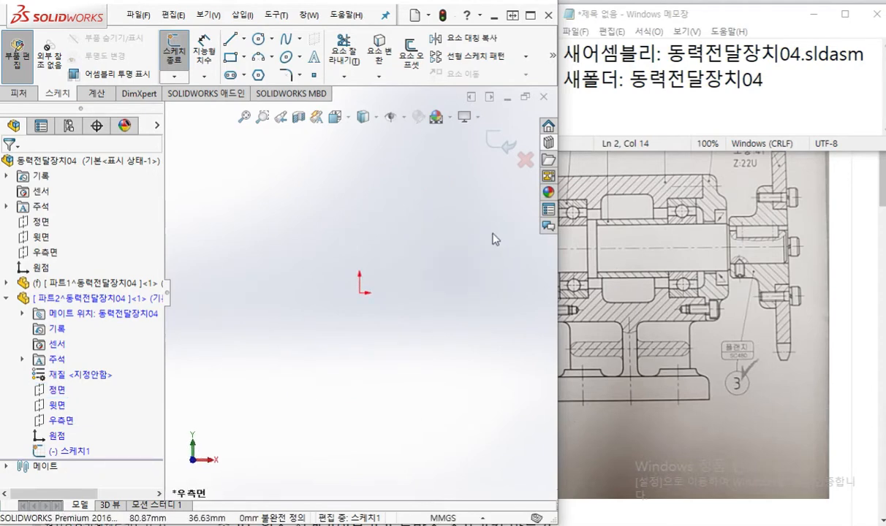
# Switch to the browser showing the 동력전달장치-4 drawing and resize its window beside SOLIDWORKS with the section view visible.
pyautogui.click(805, 336)
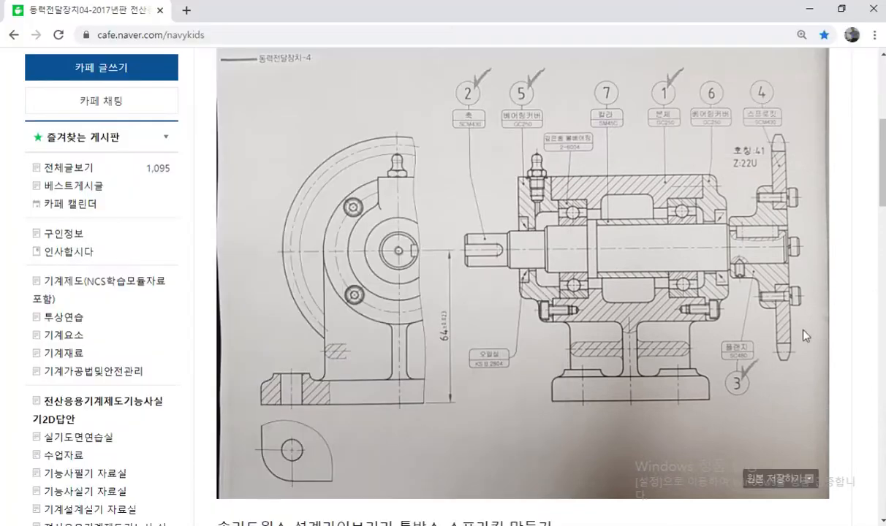
pyautogui.click(841, 9)
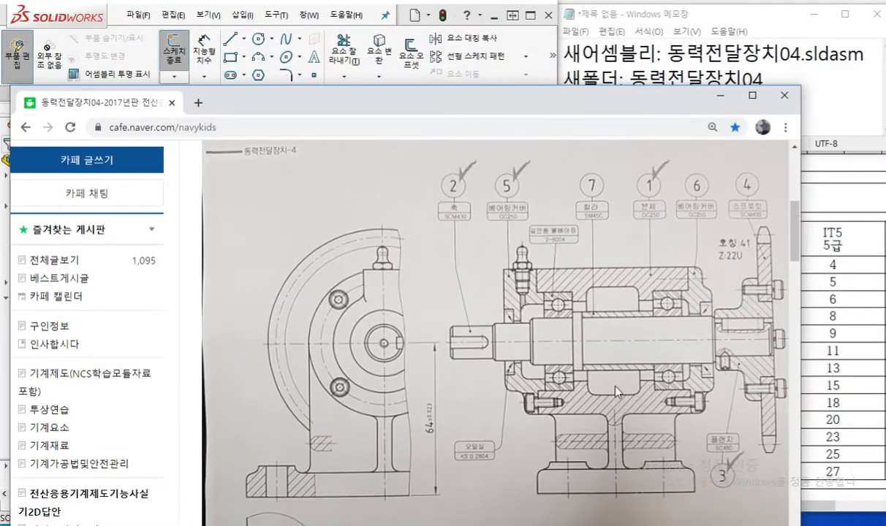
pyautogui.moveTo(479, 99); pyautogui.dragTo(564, 15)
pyautogui.moveTo(94, 468); pyautogui.dragTo(443, 504)
pyautogui.moveTo(585, 497); pyautogui.dragTo(802, 499)
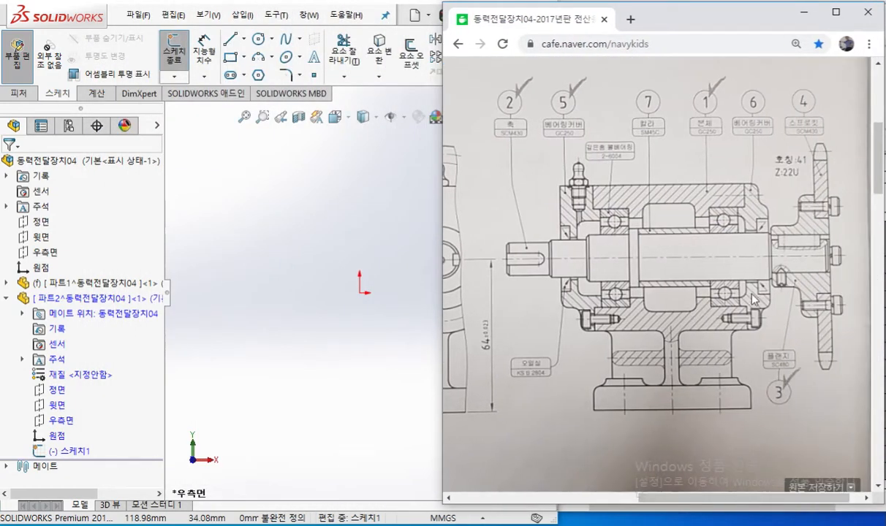
# Outline the body's cylinder, base and rib on the drawing with the screen pen, number the three areas, and clear the marks.
pyautogui.moveTo(753, 331)
pyautogui.mouseDown()
pyautogui.moveTo(590, 331)
pyautogui.moveTo(590, 176)
pyautogui.moveTo(746, 177)
pyautogui.moveTo(746, 350)
pyautogui.mouseUp()
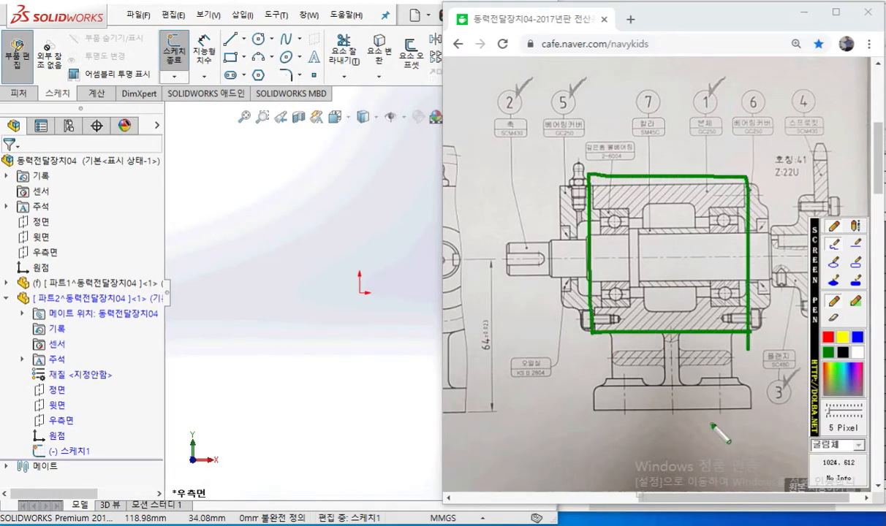
pyautogui.moveTo(591, 386)
pyautogui.mouseDown()
pyautogui.moveTo(724, 386)
pyautogui.moveTo(587, 411)
pyautogui.moveTo(583, 386)
pyautogui.mouseUp()
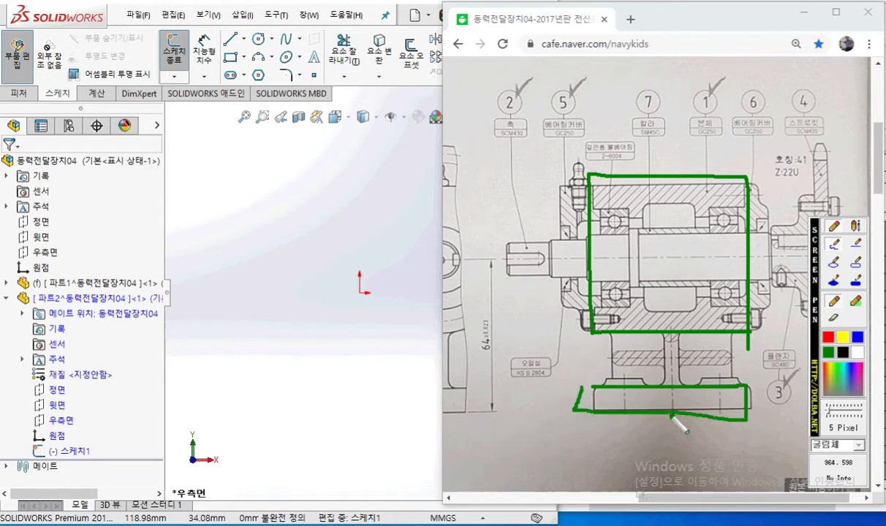
pyautogui.moveTo(621, 338)
pyautogui.mouseDown()
pyautogui.moveTo(621, 362)
pyautogui.moveTo(682, 378)
pyautogui.moveTo(724, 342)
pyautogui.moveTo(627, 347)
pyautogui.mouseUp()
pyautogui.moveTo(671, 206)
pyautogui.mouseDown()
pyautogui.moveTo(660, 219)
pyautogui.moveTo(668, 248)
pyautogui.moveTo(676, 217)
pyautogui.mouseUp()
pyautogui.moveTo(652, 399)
pyautogui.mouseDown()
pyautogui.moveTo(660, 396)
pyautogui.moveTo(671, 418)
pyautogui.moveTo(652, 425)
pyautogui.moveTo(669, 429)
pyautogui.mouseUp()
pyautogui.moveTo(645, 357)
pyautogui.mouseDown()
pyautogui.moveTo(657, 361)
pyautogui.moveTo(648, 372)
pyautogui.moveTo(630, 363)
pyautogui.moveTo(677, 388)
pyautogui.mouseUp()
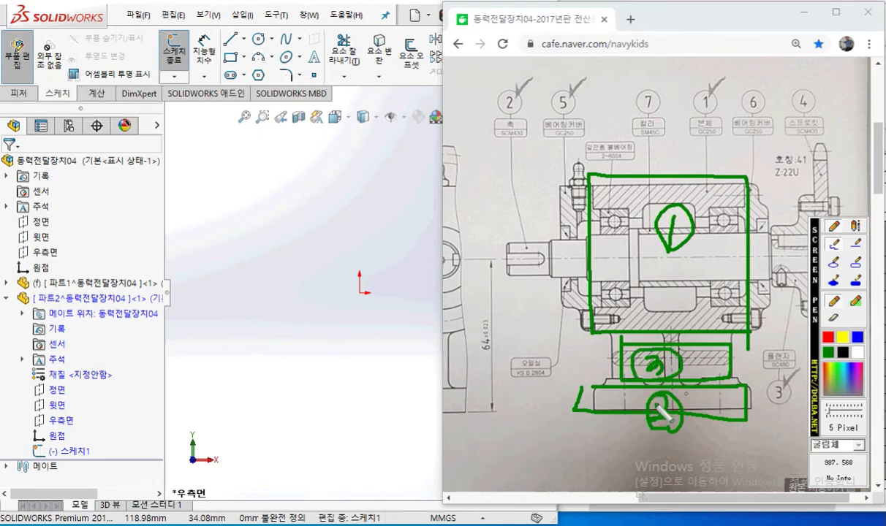
pyautogui.press('Escape')
# Mark the base line and shaft axis on the drawing with the screen pen and write 64 as the height between them.
pyautogui.moveTo(652, 498); pyautogui.dragTo(603, 502)
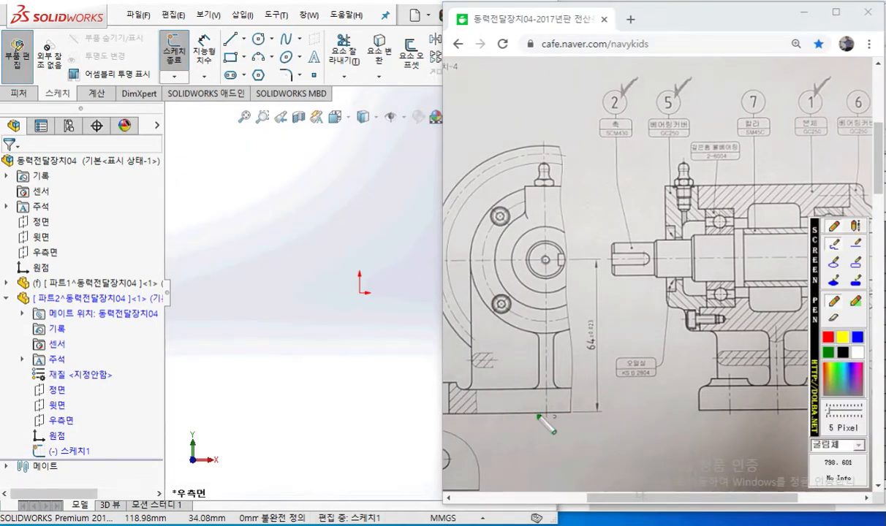
pyautogui.moveTo(484, 416); pyautogui.dragTo(634, 415)
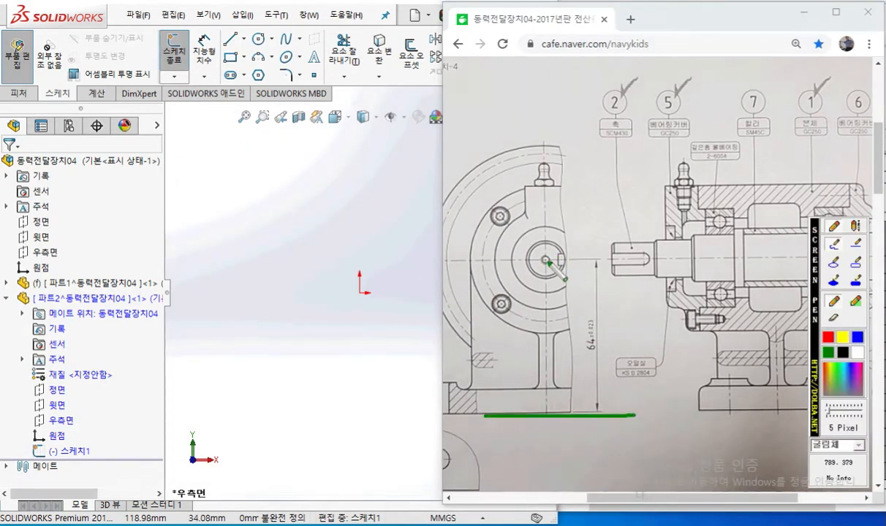
pyautogui.moveTo(547, 262); pyautogui.dragTo(833, 261)
pyautogui.moveTo(600, 305)
pyautogui.mouseDown()
pyautogui.moveTo(586, 343)
pyautogui.moveTo(575, 337)
pyautogui.moveTo(621, 338)
pyautogui.moveTo(602, 362)
pyautogui.mouseUp()
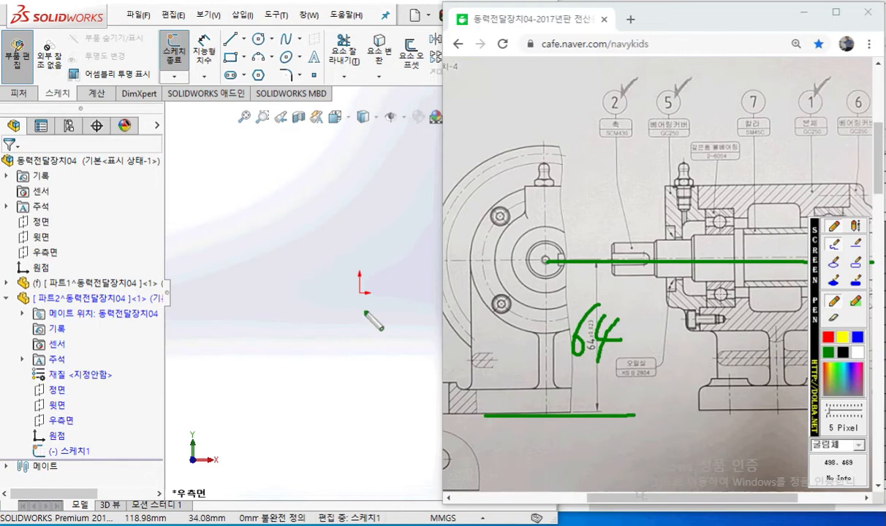
# Mark a horizontal axis above the sketch origin with the screen pen and label the distance 64.
pyautogui.moveTo(251, 145); pyautogui.dragTo(467, 142)
pyautogui.moveTo(322, 162)
pyautogui.mouseDown()
pyautogui.moveTo(303, 287)
pyautogui.moveTo(318, 296)
pyautogui.mouseUp()
pyautogui.moveTo(307, 177); pyautogui.dragTo(333, 172)
pyautogui.moveTo(285, 208)
pyautogui.mouseDown()
pyautogui.moveTo(267, 244)
pyautogui.moveTo(306, 230)
pyautogui.moveTo(293, 252)
pyautogui.mouseUp()
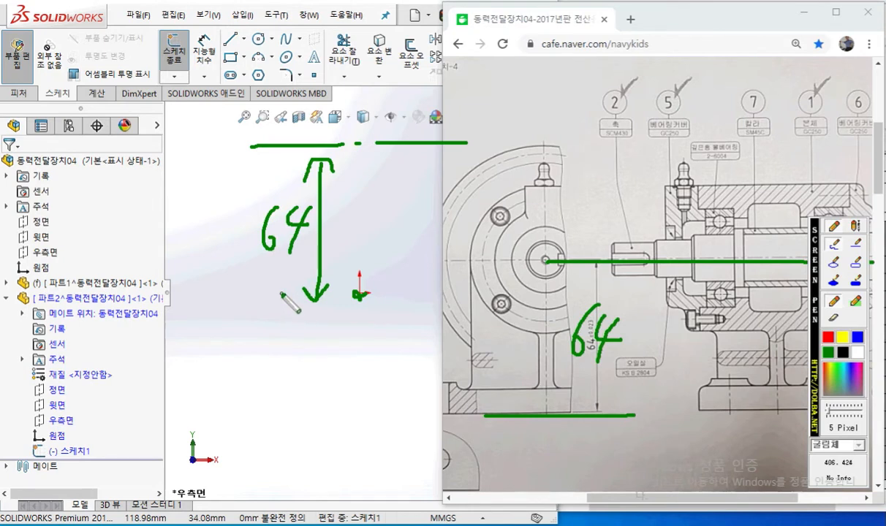
# Draw a blue cylinder around the marked axis with the screen pen, circle the 64 height on the drawing, and clear all marks.
pyautogui.click(858, 337)
pyautogui.moveTo(334, 83)
pyautogui.mouseDown()
pyautogui.moveTo(309, 182)
pyautogui.moveTo(323, 205)
pyautogui.moveTo(451, 207)
pyautogui.moveTo(401, 76)
pyautogui.moveTo(428, 79)
pyautogui.moveTo(420, 174)
pyautogui.mouseUp()
pyautogui.moveTo(587, 349)
pyautogui.mouseDown()
pyautogui.moveTo(535, 327)
pyautogui.moveTo(625, 303)
pyautogui.moveTo(595, 369)
pyautogui.moveTo(612, 370)
pyautogui.mouseUp()
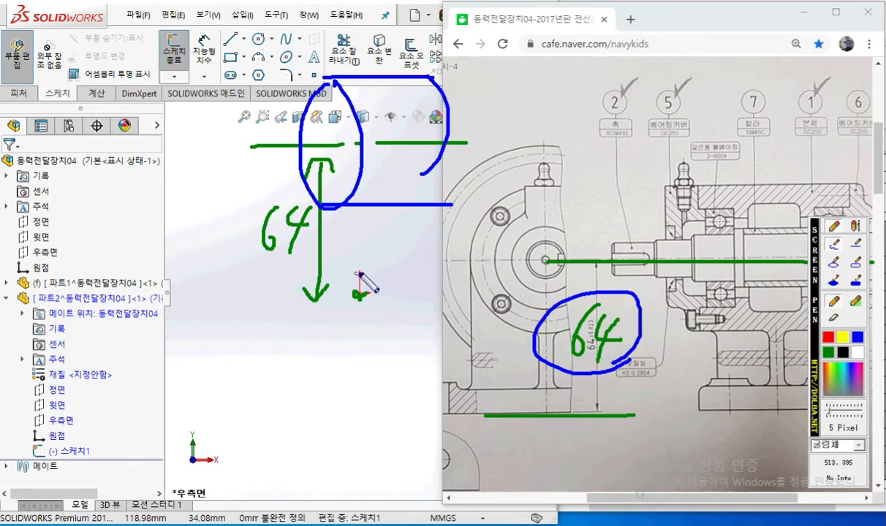
pyautogui.press('Escape')
# Sketch a horizontal centerline (중심선) about 147 mm long above the origin in the new part's sketch.
pyautogui.click(249, 260)
pyautogui.keyDown('ctrl'); pyautogui.moveTo(419, 238); pyautogui.dragTo(393, 332, button='middle'); pyautogui.keyUp('ctrl')
pyautogui.click(244, 39)
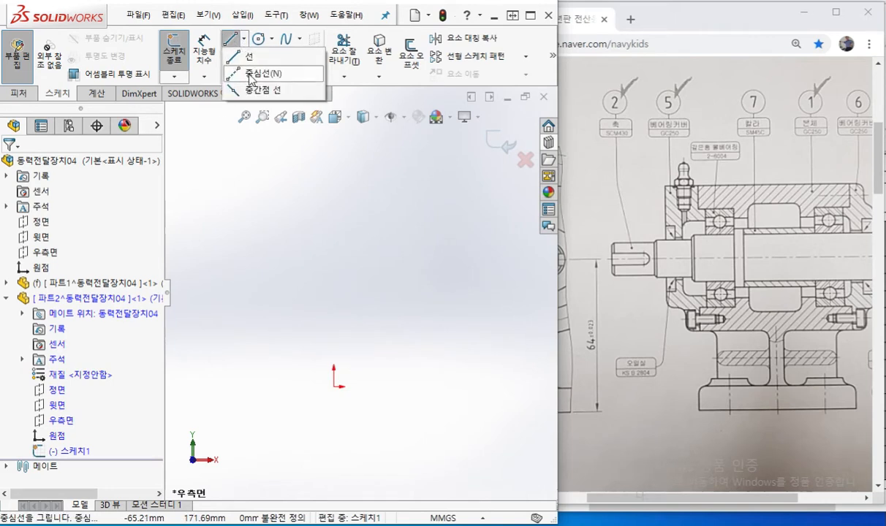
pyautogui.click(246, 56)
pyautogui.click(224, 228)
pyautogui.click(466, 228)
# Dimension the centerline's height above the origin with Smart Dimension and set it to 64 mm.
pyautogui.rightClick(375, 172)
pyautogui.click(400, 174)
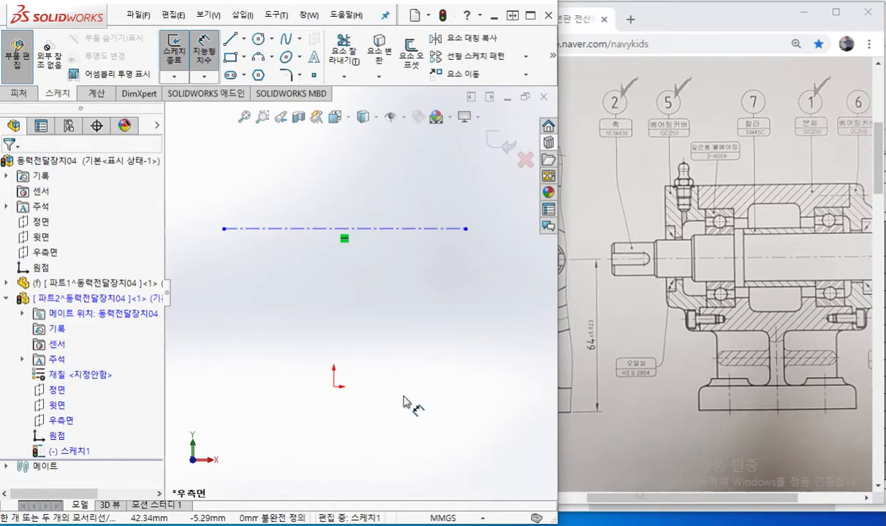
pyautogui.click(334, 386)
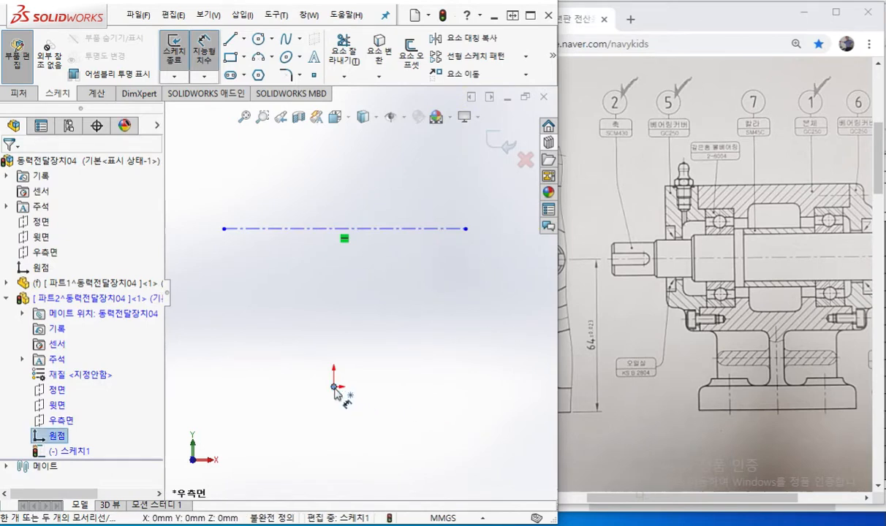
pyautogui.click(333, 229)
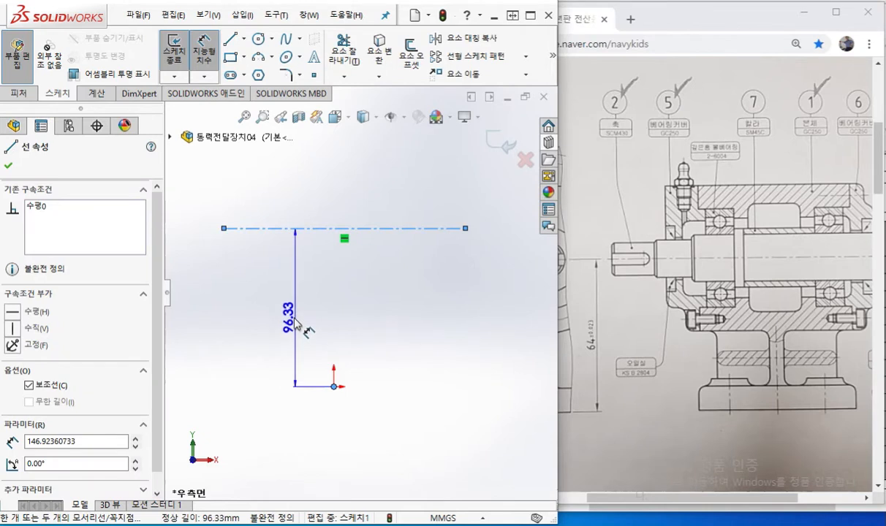
pyautogui.click(296, 322)
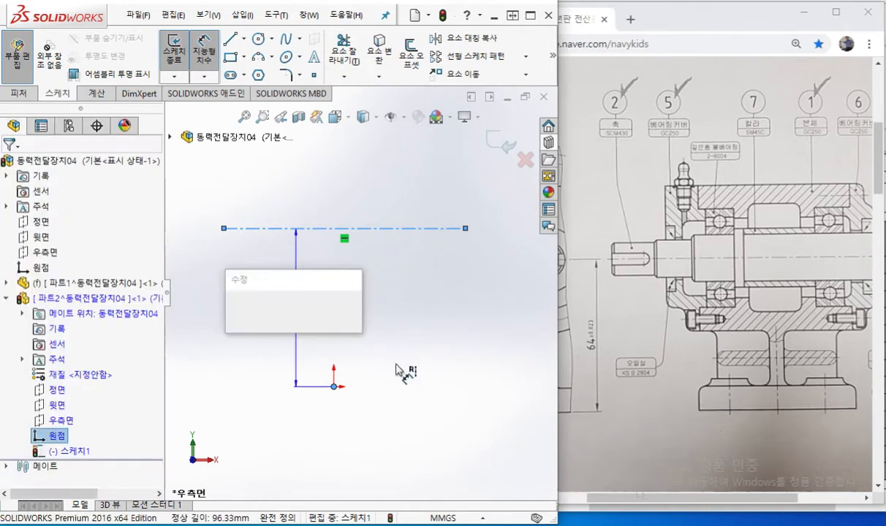
pyautogui.write('64')
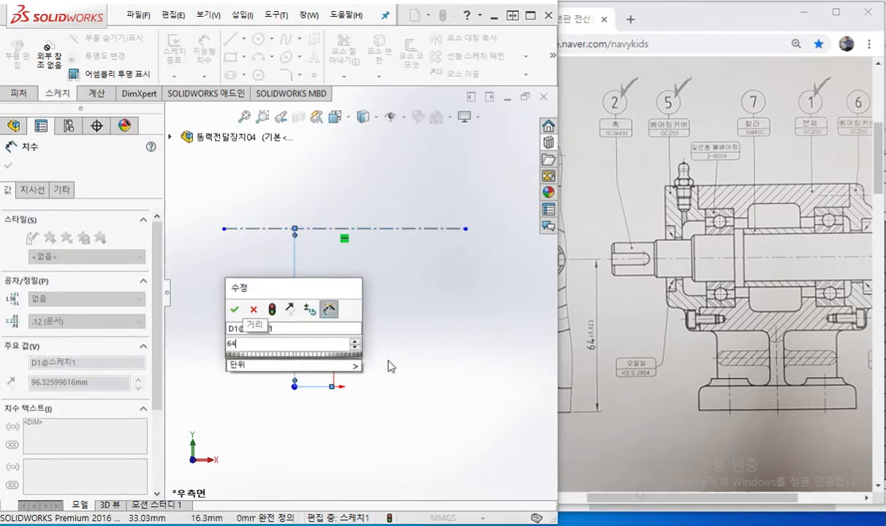
pyautogui.press('Return')
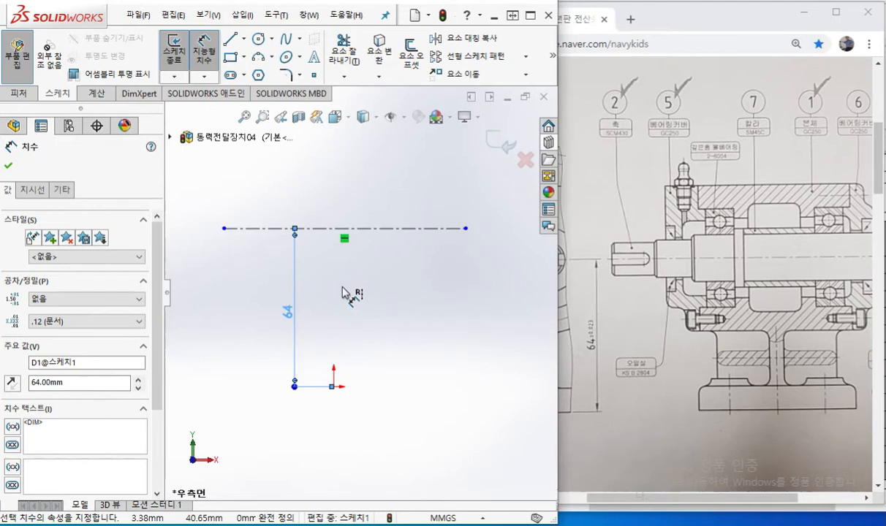
pyautogui.click(351, 267)
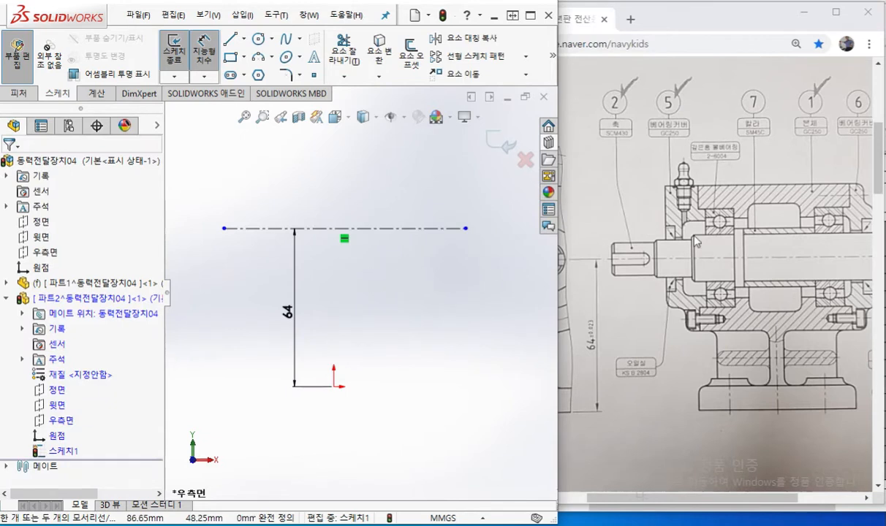
# Mark the body cylinder's upper and lower edges on the drawing with the screen pen and label its diameter 62.
pyautogui.press('F12')
pyautogui.moveTo(816, 261); pyautogui.dragTo(33, 257)
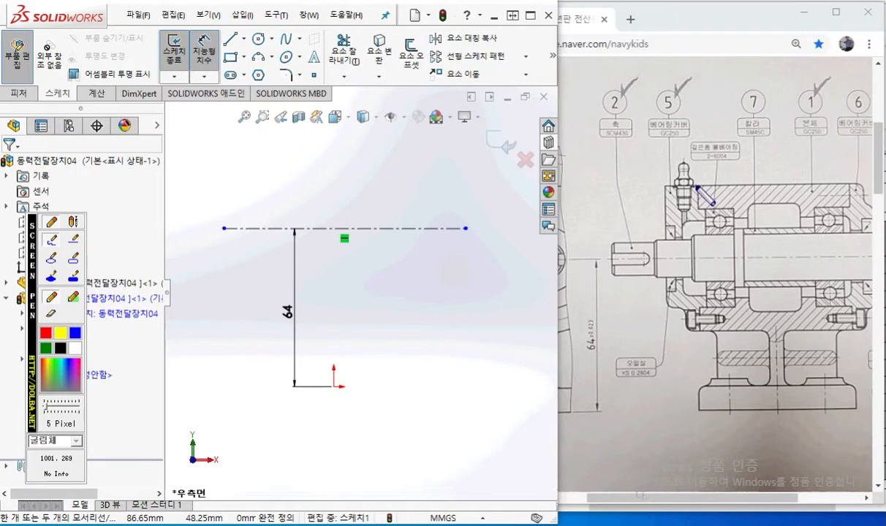
pyautogui.moveTo(693, 186); pyautogui.dragTo(850, 188)
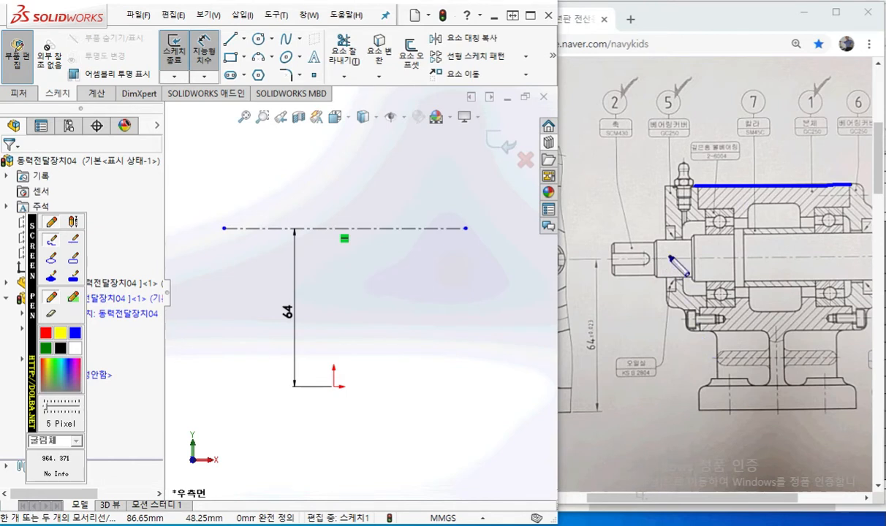
pyautogui.click(670, 257)
pyautogui.moveTo(690, 335); pyautogui.dragTo(851, 335)
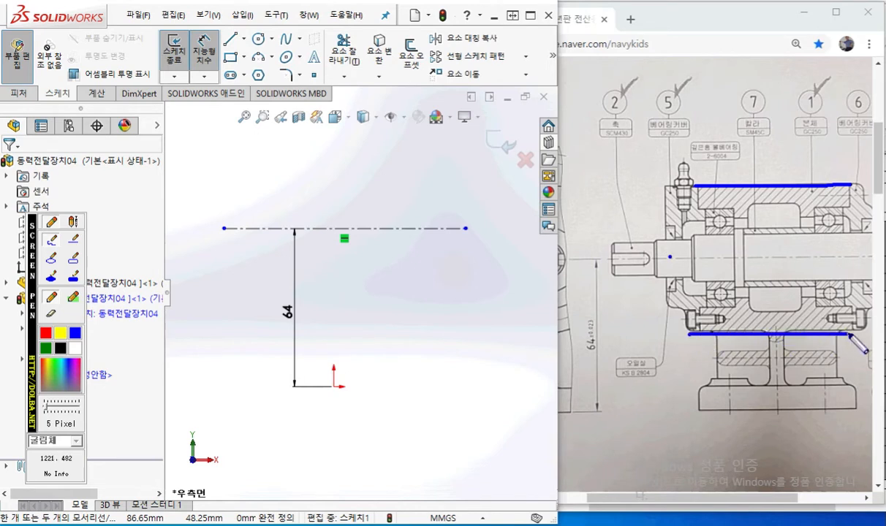
pyautogui.moveTo(733, 185)
pyautogui.mouseDown()
pyautogui.moveTo(730, 313)
pyautogui.moveTo(745, 314)
pyautogui.mouseUp()
pyautogui.moveTo(733, 199)
pyautogui.mouseDown()
pyautogui.moveTo(738, 188)
pyautogui.moveTo(746, 199)
pyautogui.mouseUp()
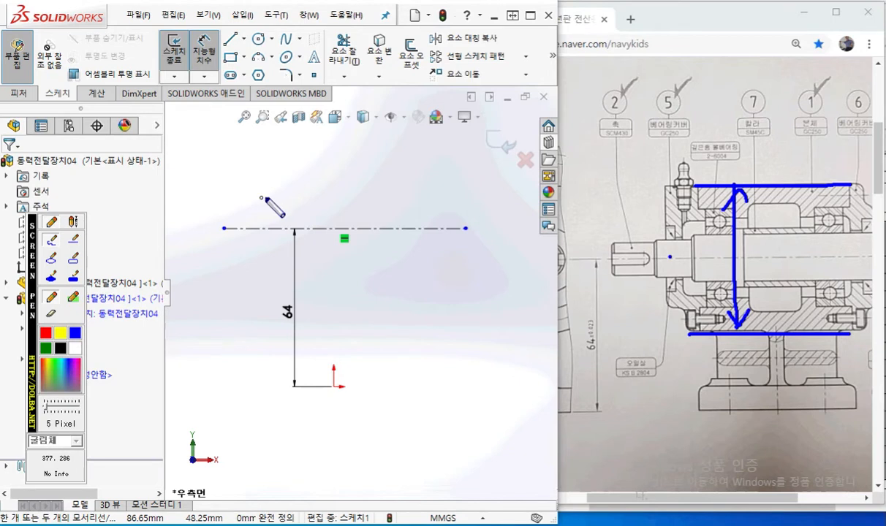
pyautogui.moveTo(706, 241)
pyautogui.mouseDown()
pyautogui.moveTo(695, 269)
pyautogui.moveTo(713, 265)
pyautogui.moveTo(720, 276)
pyautogui.mouseUp()
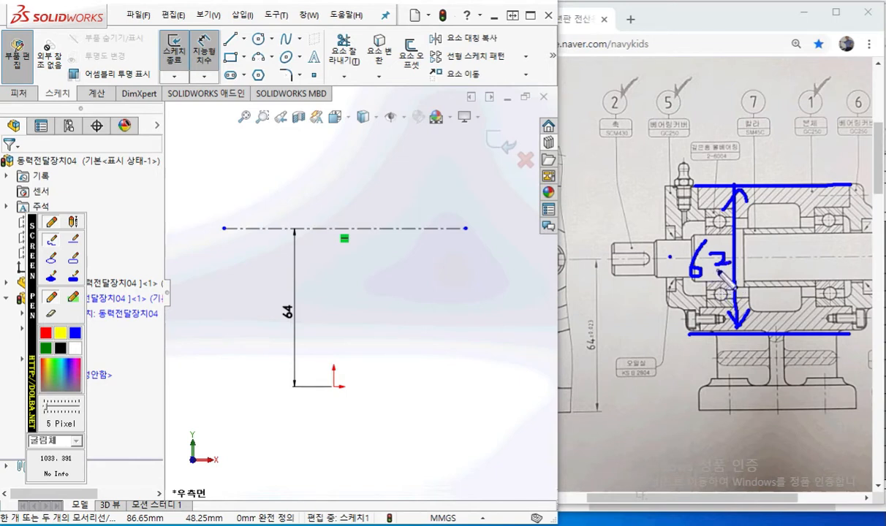
# Mark the body's vertical center line and its two end faces on the drawing, labelling the distances between them A and B.
pyautogui.moveTo(786, 401)
pyautogui.mouseDown()
pyautogui.moveTo(769, 422)
pyautogui.moveTo(791, 419)
pyautogui.moveTo(781, 399)
pyautogui.moveTo(778, 146)
pyautogui.mouseUp()
pyautogui.moveTo(699, 140); pyautogui.dragTo(698, 206)
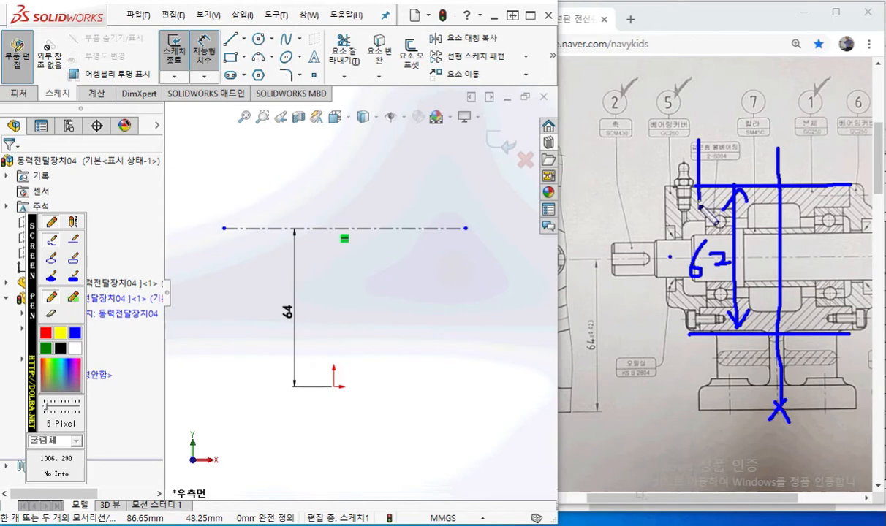
pyautogui.moveTo(702, 160)
pyautogui.mouseDown()
pyautogui.moveTo(766, 160)
pyautogui.moveTo(720, 174)
pyautogui.moveTo(749, 174)
pyautogui.mouseUp()
pyautogui.moveTo(842, 150); pyautogui.dragTo(844, 167)
pyautogui.moveTo(787, 148); pyautogui.dragTo(789, 163)
pyautogui.moveTo(851, 137); pyautogui.dragTo(854, 341)
pyautogui.moveTo(724, 146)
pyautogui.mouseDown()
pyautogui.moveTo(741, 146)
pyautogui.moveTo(741, 136)
pyautogui.mouseUp()
pyautogui.moveTo(807, 121); pyautogui.dragTo(809, 150)
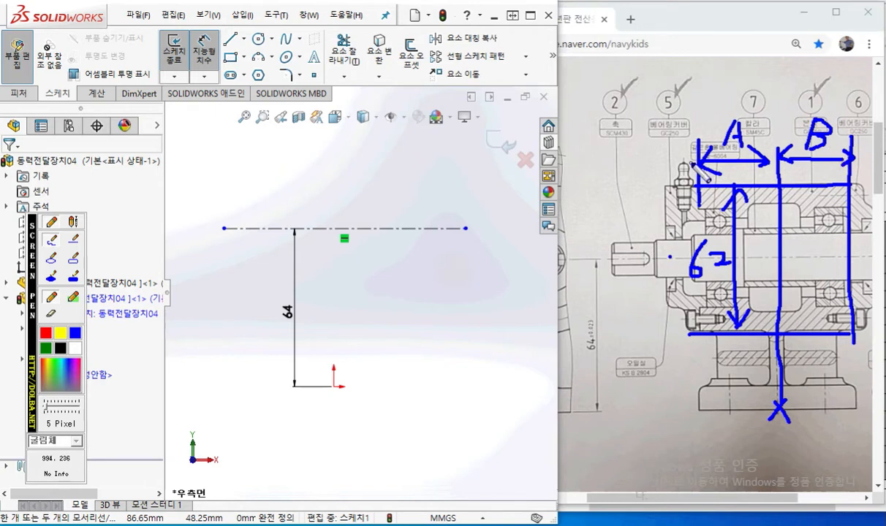
# Extend the end-face lines upward on the drawing and mark the body cylinder's overall length with a double arrow.
pyautogui.moveTo(700, 169); pyautogui.dragTo(700, 89)
pyautogui.moveTo(852, 159); pyautogui.dragTo(850, 59)
pyautogui.moveTo(714, 104)
pyautogui.mouseDown()
pyautogui.moveTo(833, 92)
pyautogui.moveTo(817, 110)
pyautogui.moveTo(714, 112)
pyautogui.moveTo(728, 119)
pyautogui.mouseUp()
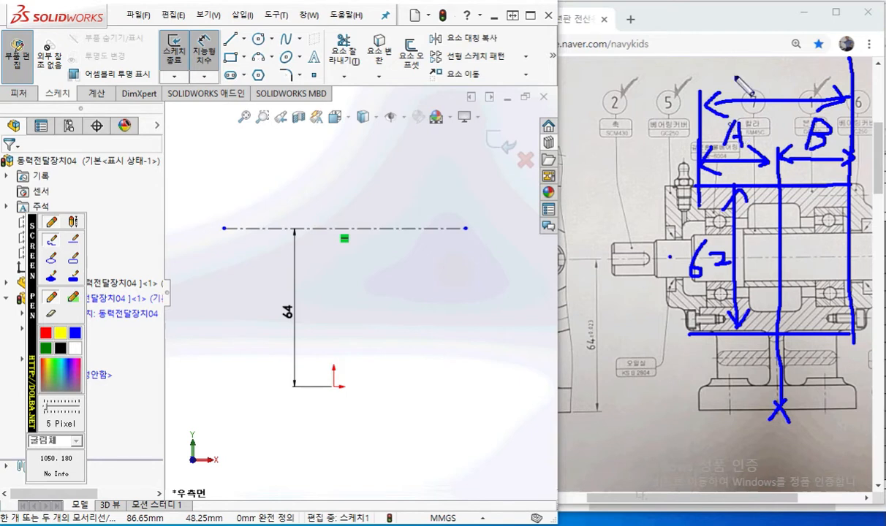
# Label the body cylinder's overall length 64 on the drawing and clear all screen pen marks.
pyautogui.moveTo(771, 54)
pyautogui.mouseDown()
pyautogui.moveTo(768, 82)
pyautogui.moveTo(800, 71)
pyautogui.moveTo(791, 92)
pyautogui.mouseUp()
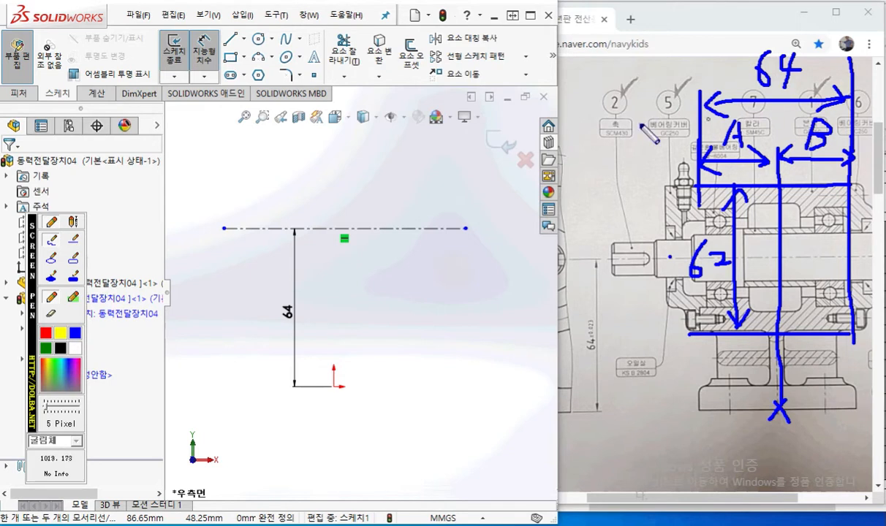
pyautogui.press('Escape')
# Sketch a horizontal line above the centerline with a vertical line about 22 mm long running down from each end.
pyautogui.keyDown('ctrl'); pyautogui.moveTo(352, 166); pyautogui.dragTo(351, 238, button='middle'); pyautogui.keyUp('ctrl')
pyautogui.press('l')
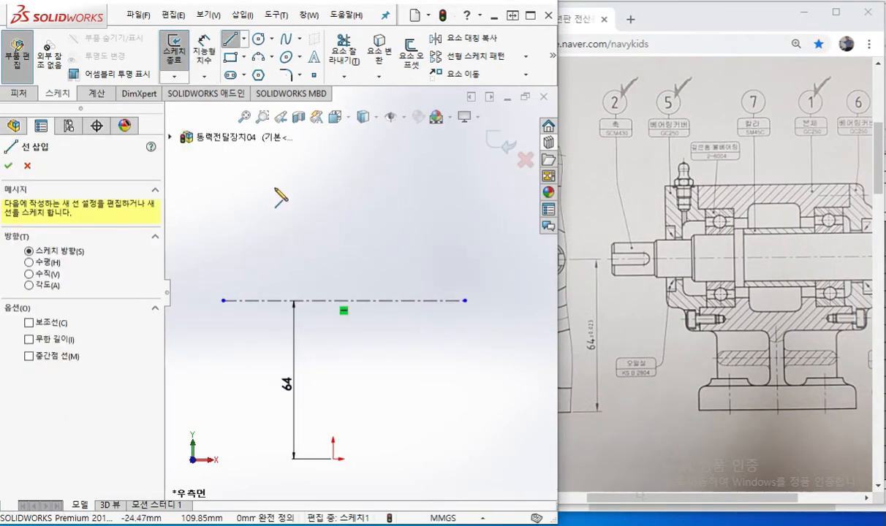
pyautogui.click(260, 182)
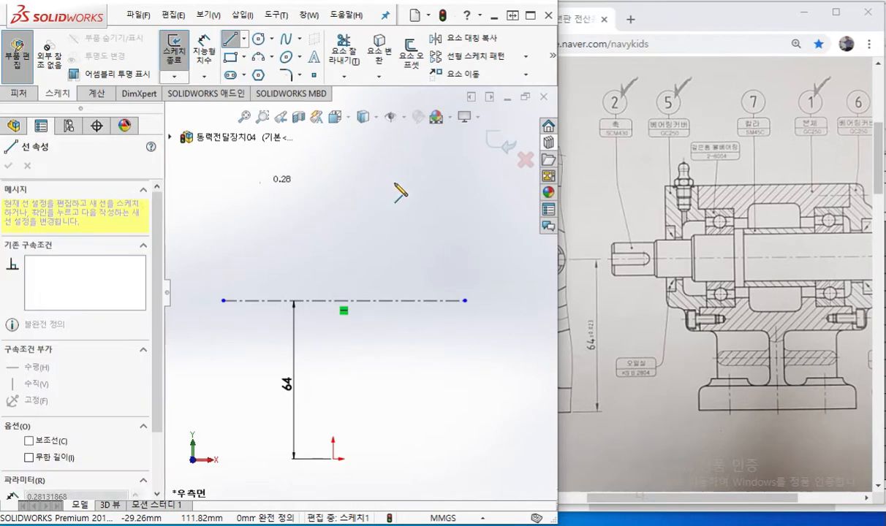
pyautogui.click(438, 182)
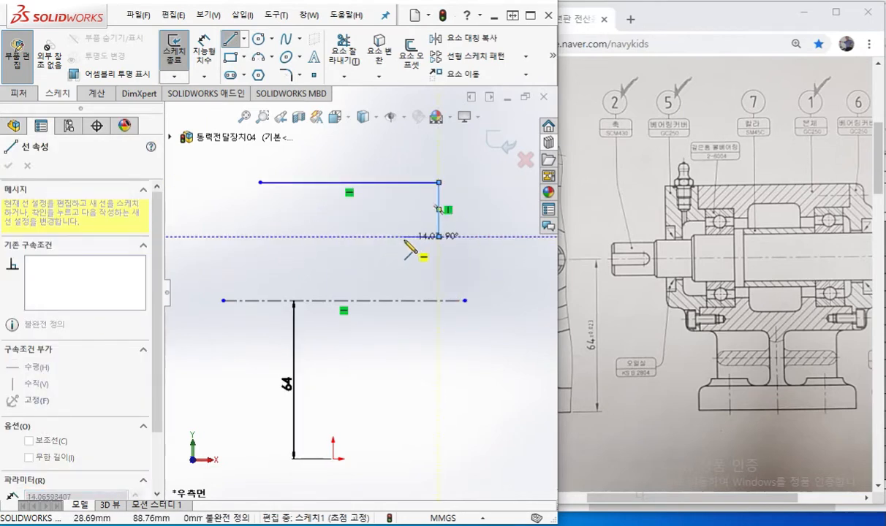
pyautogui.rightClick(439, 210)
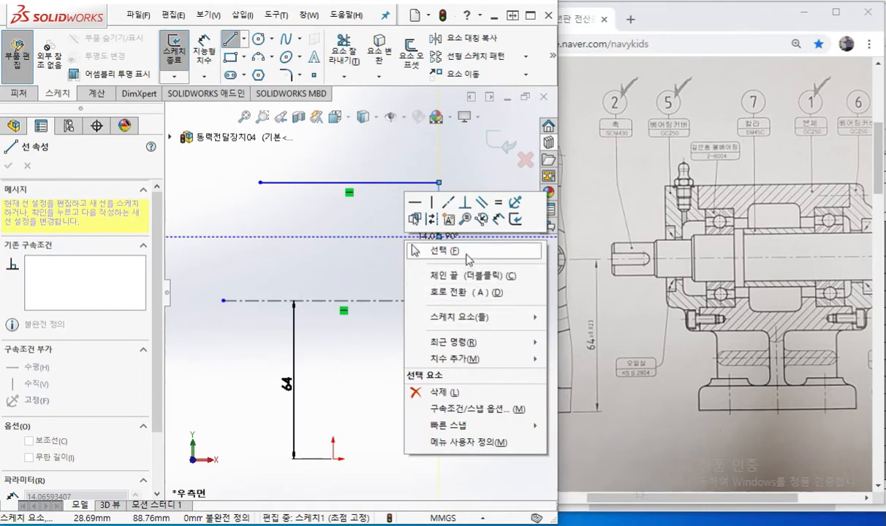
pyautogui.click(472, 276)
pyautogui.click(260, 182)
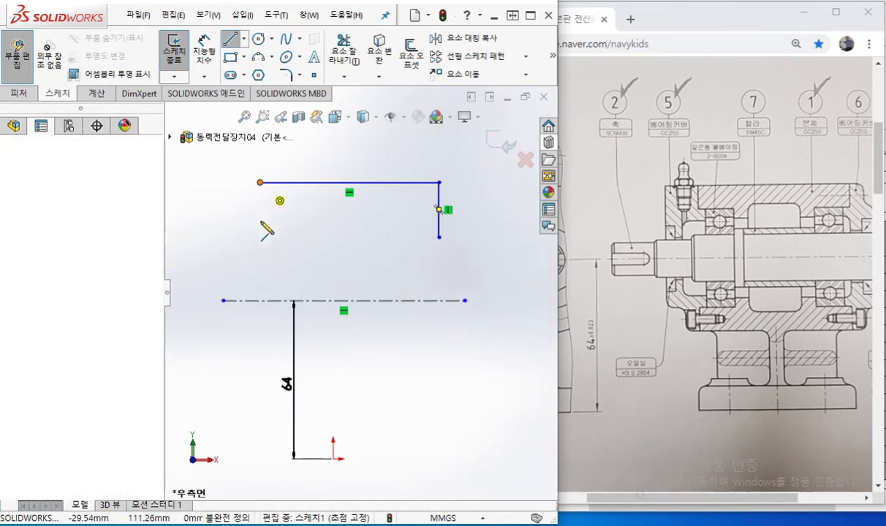
pyautogui.click(261, 236)
pyautogui.rightClick(327, 228)
pyautogui.click(348, 237)
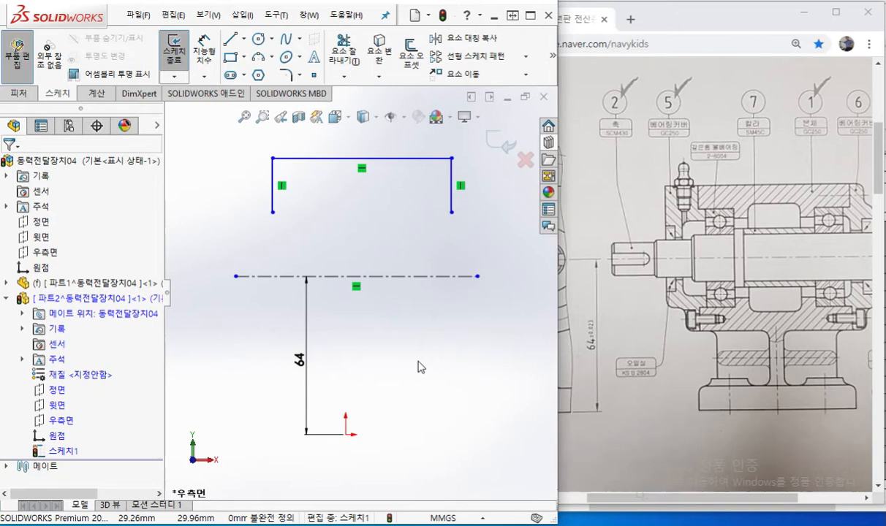
# Mark the alignment between the top line's midpoint and the origin with the screen pen, and clear the marks.
pyautogui.press('F12')
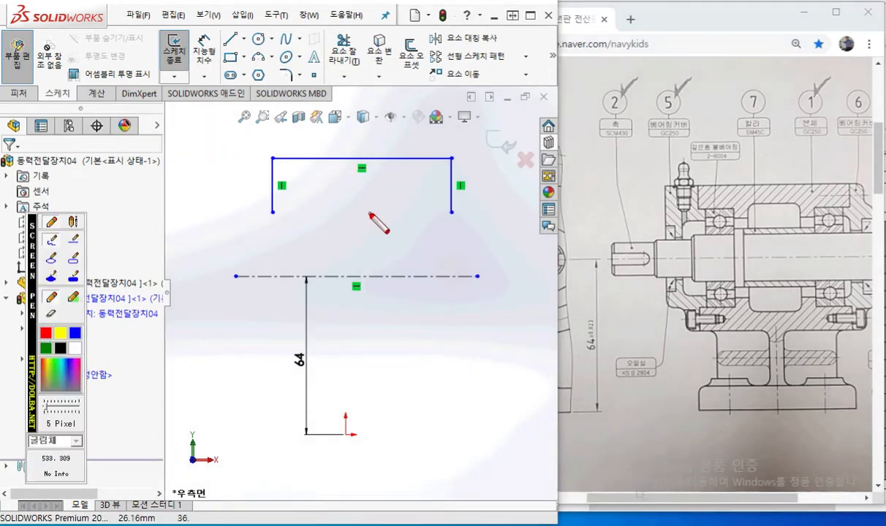
pyautogui.moveTo(364, 152)
pyautogui.mouseDown()
pyautogui.moveTo(352, 155)
pyautogui.moveTo(352, 296)
pyautogui.mouseUp()
pyautogui.moveTo(354, 338); pyautogui.dragTo(350, 428)
pyautogui.moveTo(389, 257); pyautogui.dragTo(390, 317)
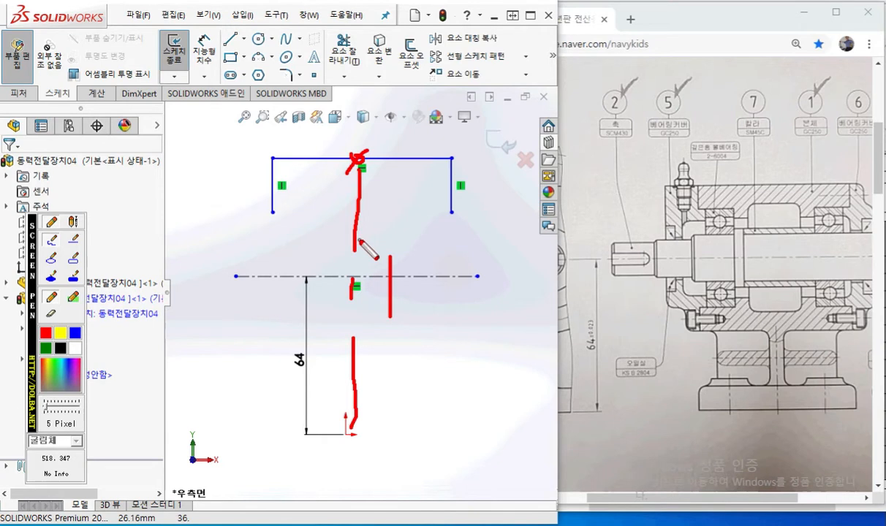
pyautogui.press('Escape')
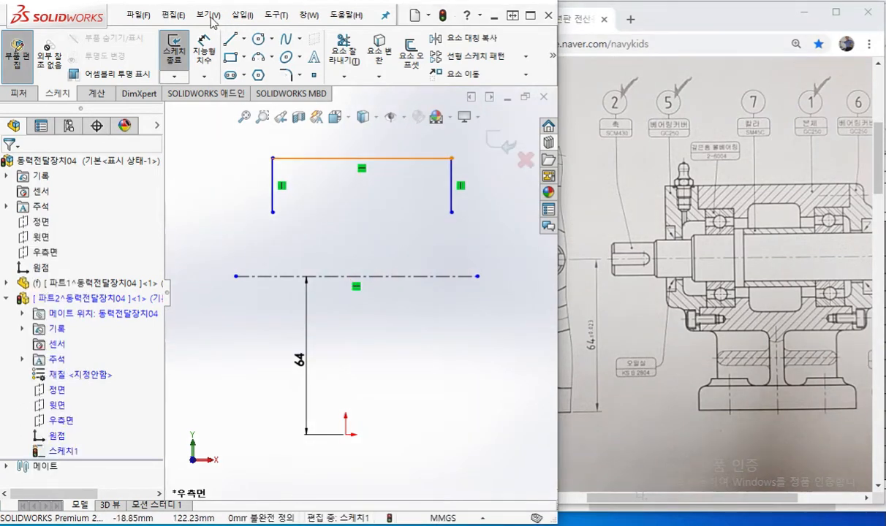
# Draw a construction centerline from the top line's midpoint to the origin.
pyautogui.click(244, 40)
pyautogui.click(256, 90)
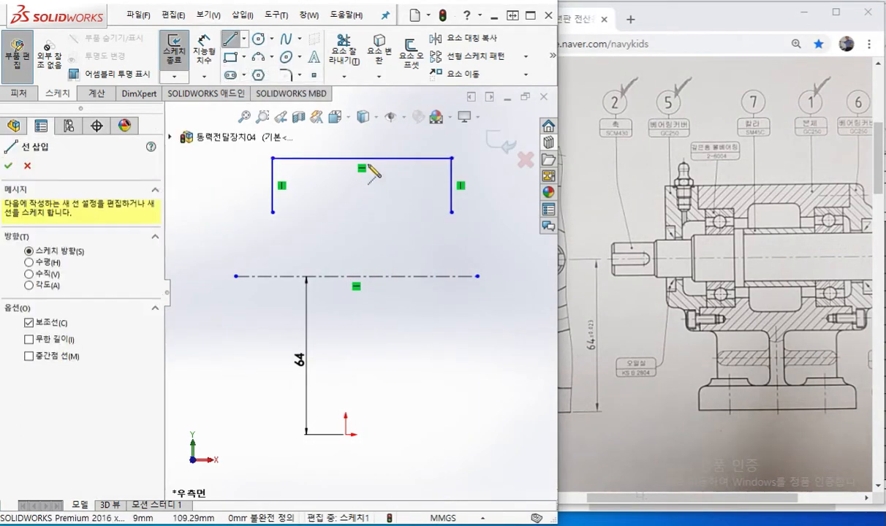
pyautogui.click(361, 158)
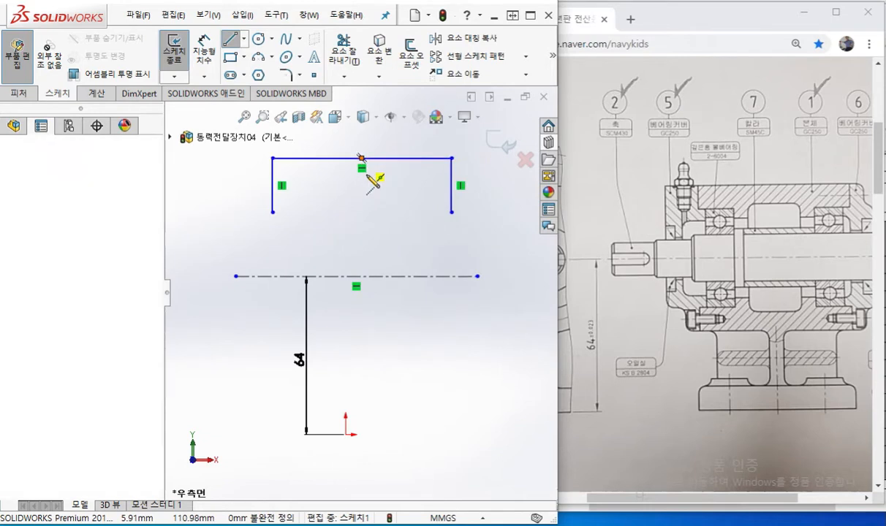
pyautogui.click(346, 434)
pyautogui.rightClick(426, 336)
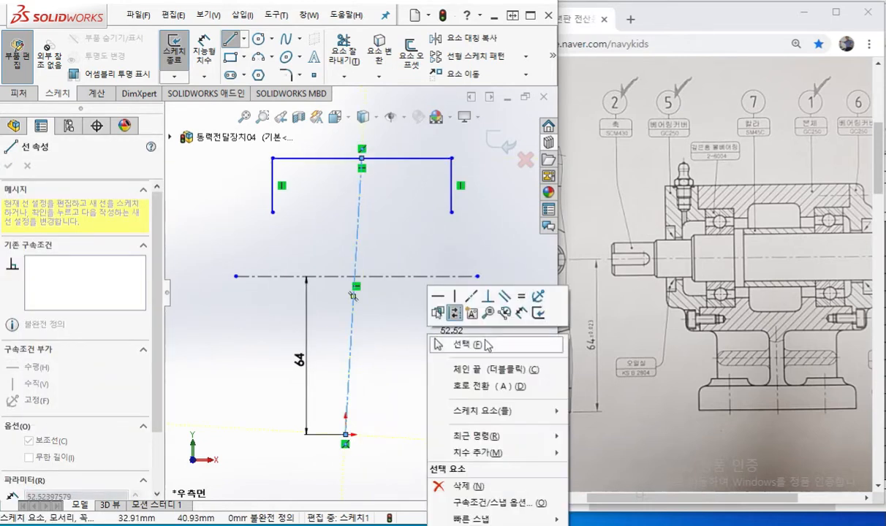
pyautogui.click(467, 342)
# Constrain the new centerline as vertical and widen the profile to about 78 mm by moving its side line outward.
pyautogui.click(358, 242)
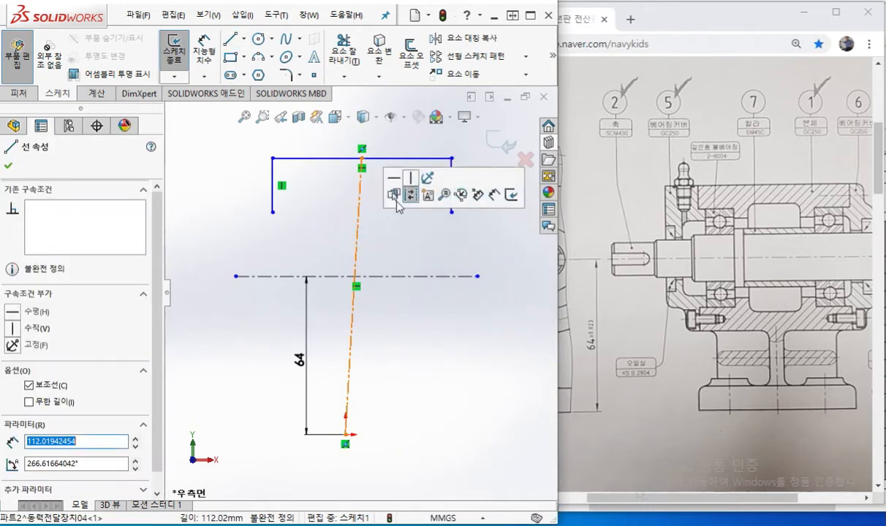
pyautogui.click(410, 186)
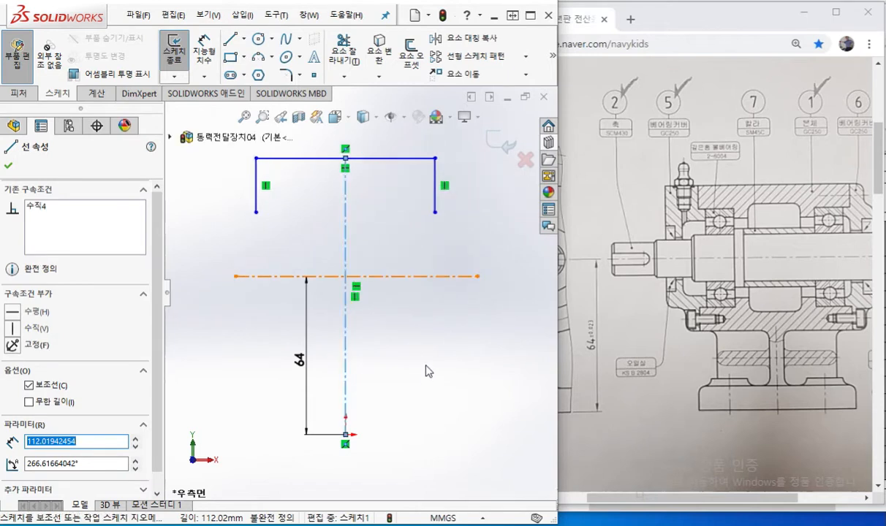
pyautogui.click(427, 344)
pyautogui.moveTo(435, 189)
pyautogui.mouseDown()
pyautogui.moveTo(376, 186)
pyautogui.moveTo(458, 184)
pyautogui.moveTo(377, 187)
pyautogui.moveTo(441, 186)
pyautogui.mouseUp()
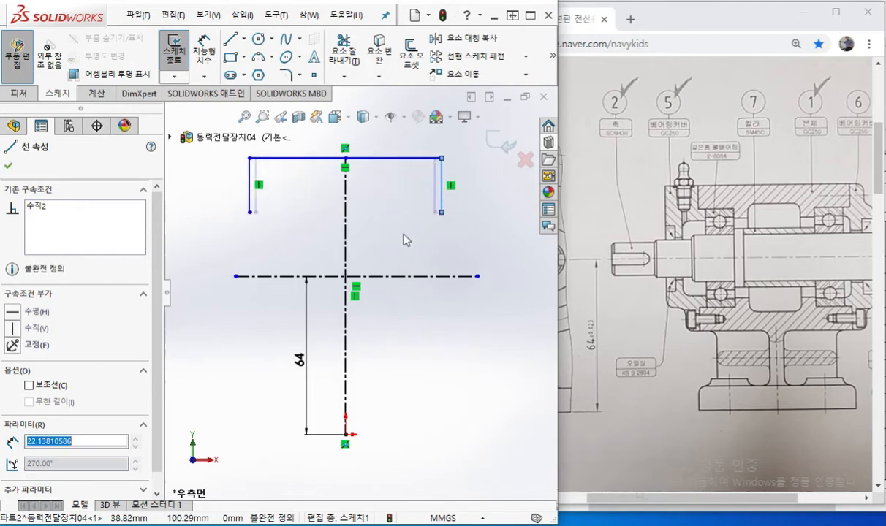
# Dimension the top line as a diameter about the horizontal centerline with Smart Dimension and set it to 62 mm.
pyautogui.rightClick(453, 243)
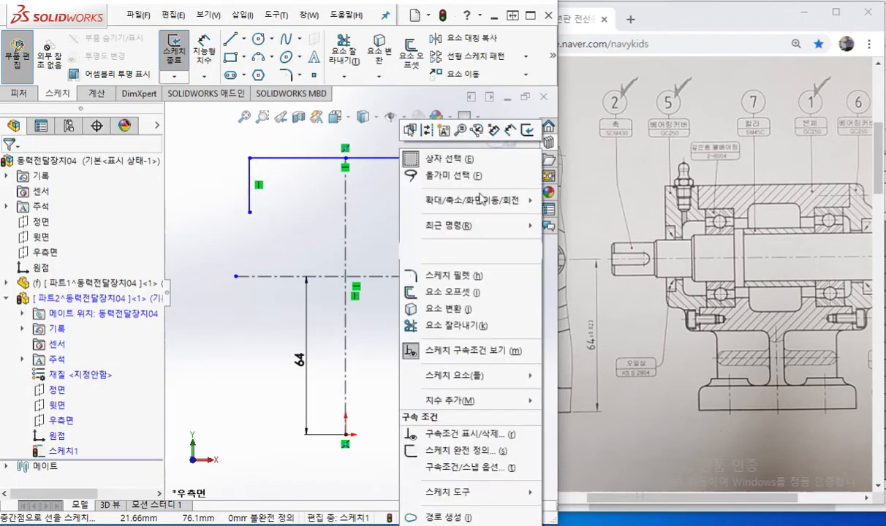
pyautogui.click(501, 131)
pyautogui.click(280, 158)
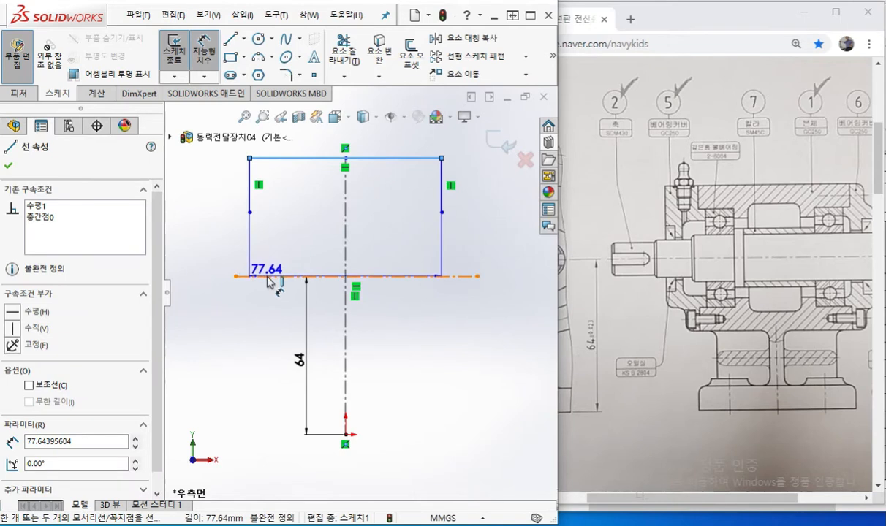
pyautogui.click(268, 277)
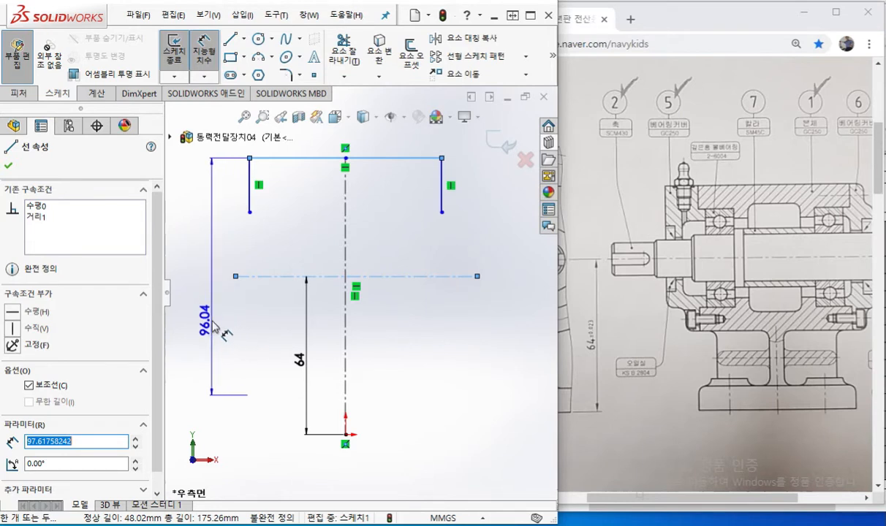
pyautogui.click(216, 327)
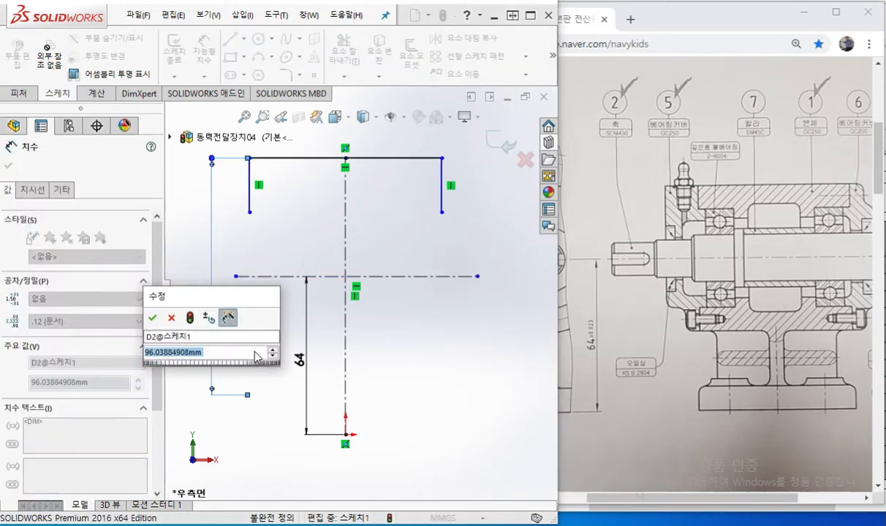
pyautogui.write('60')
pyautogui.press('Return')
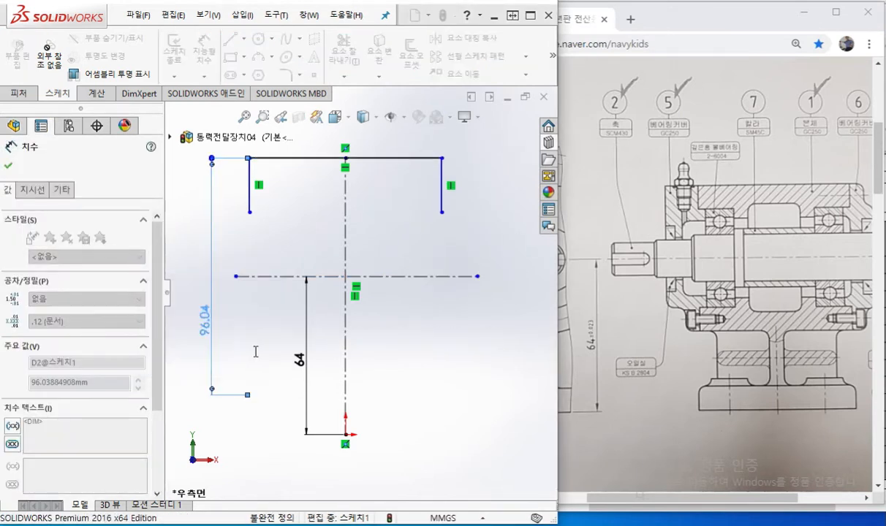
pyautogui.click(409, 240)
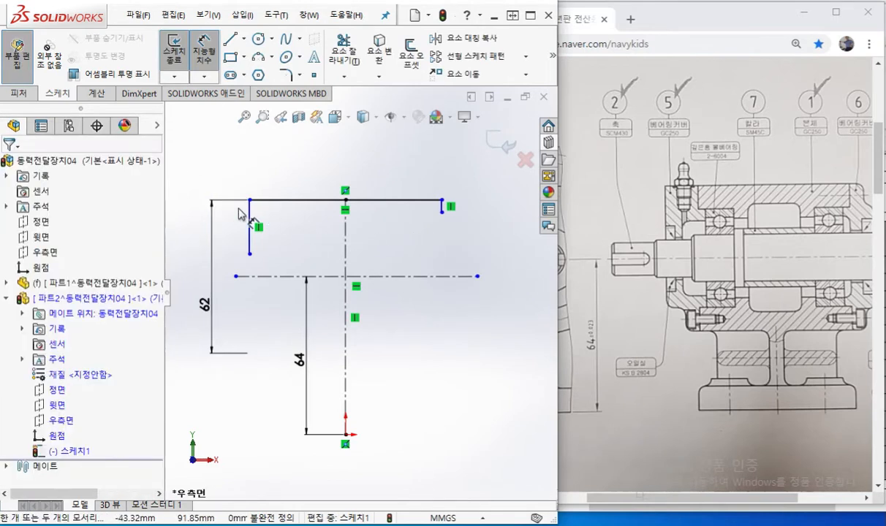
# Dimension the distance between the two vertical side lines and set it to 64 mm.
pyautogui.click(250, 215)
pyautogui.click(441, 207)
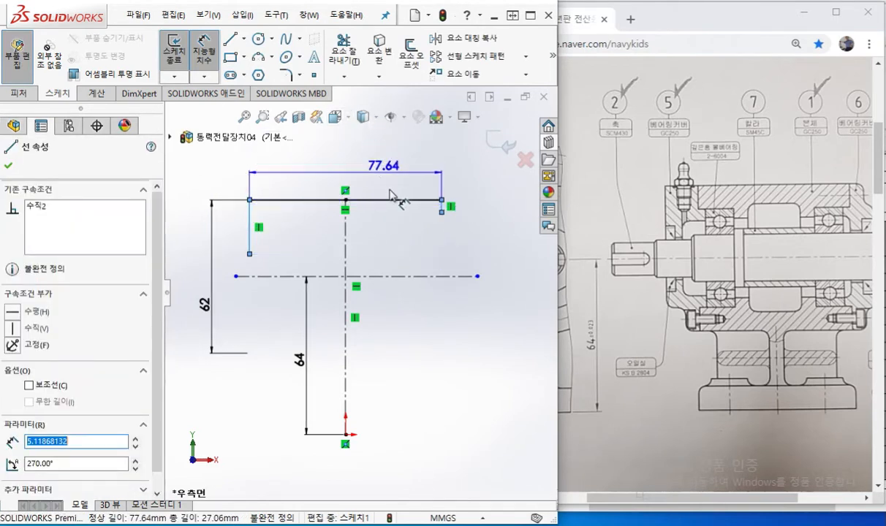
pyautogui.click(345, 180)
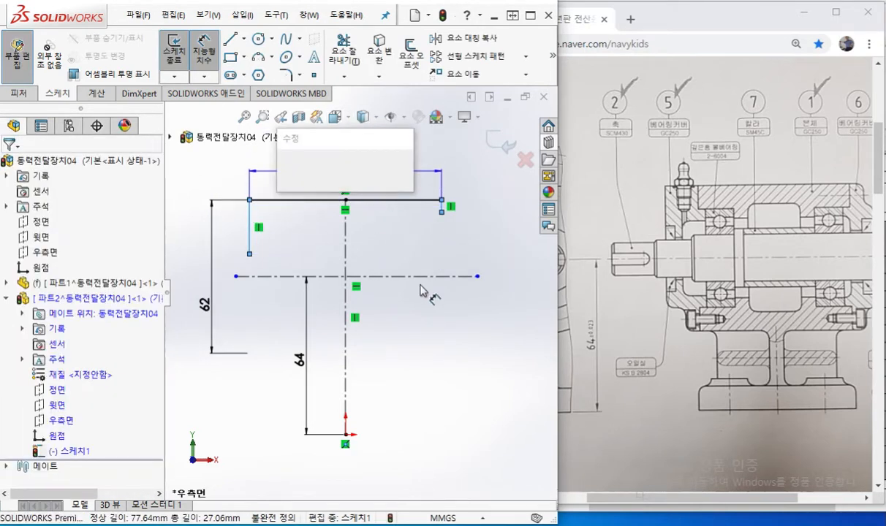
pyautogui.write('64')
pyautogui.press('Return')
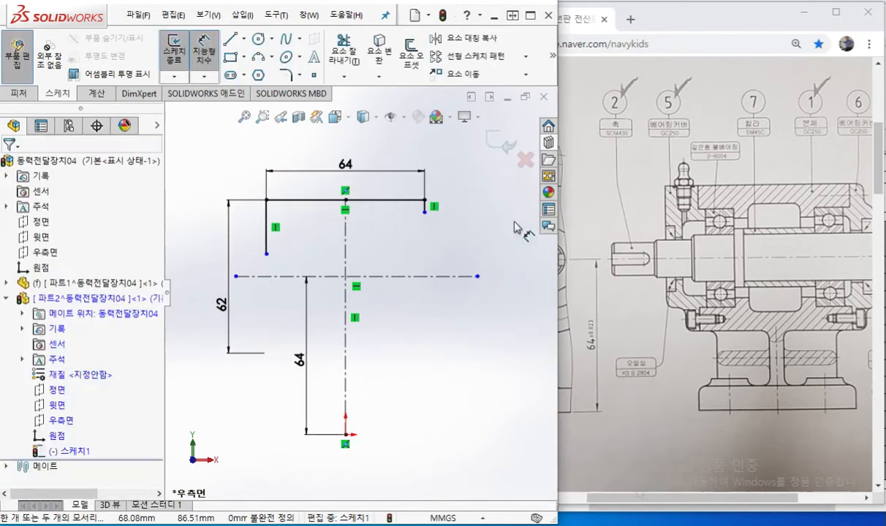
pyautogui.rightClick(515, 228)
pyautogui.click(520, 279)
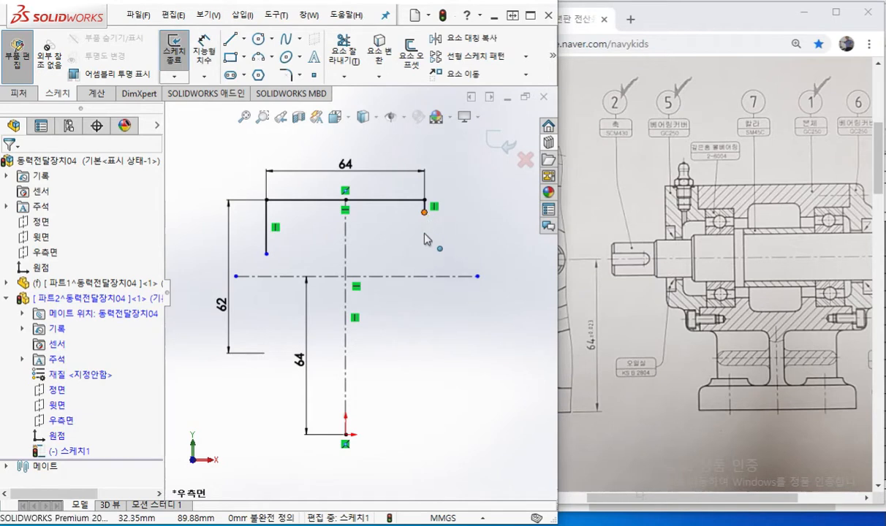
# Lengthen the shorter side line downward and slightly shorten the opposite one so their lower ends sit just above the centerline.
pyautogui.moveTo(425, 214); pyautogui.dragTo(425, 244)
pyautogui.moveTo(266, 253)
pyautogui.mouseDown()
pyautogui.moveTo(268, 237)
pyautogui.moveTo(267, 251)
pyautogui.mouseUp()
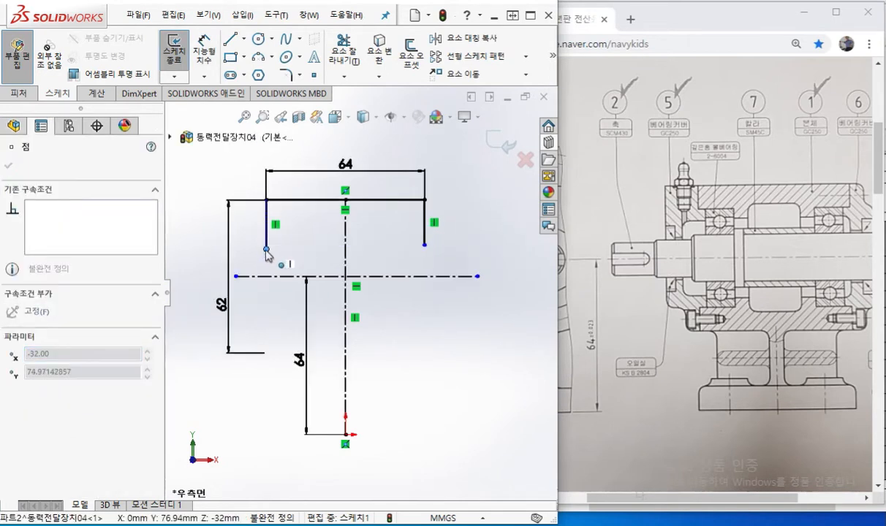
pyautogui.click(419, 349)
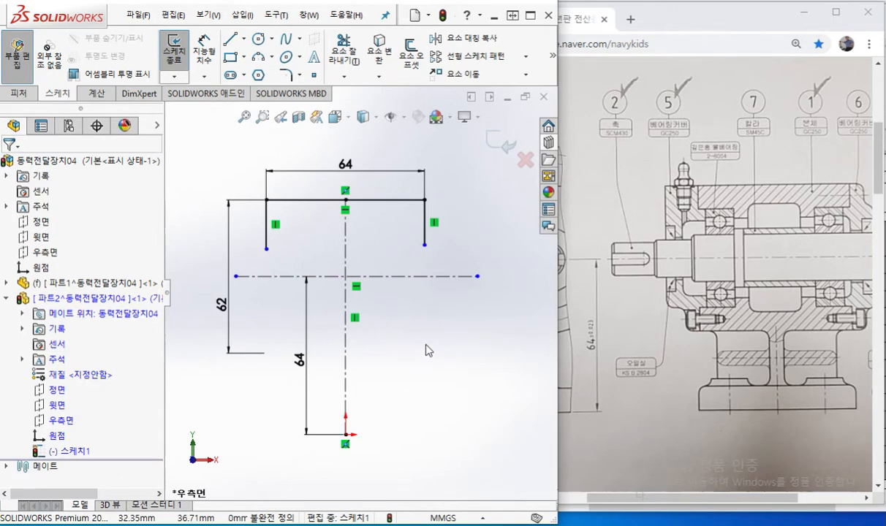
# Mark the bearing seat's upper and lower edges on the drawing and trace the body's closed upper section with its stepped bore.
pyautogui.press('F12')
pyautogui.moveTo(720, 228); pyautogui.dragTo(751, 228)
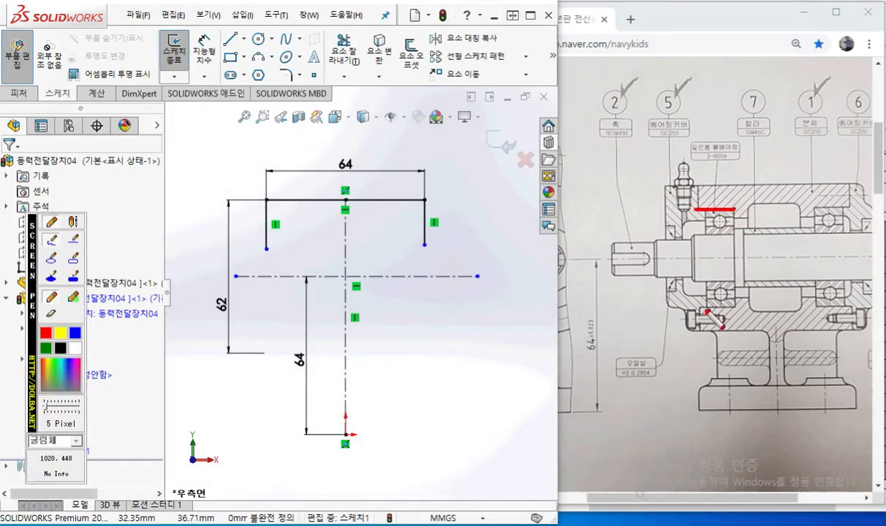
pyautogui.moveTo(717, 325)
pyautogui.mouseDown()
pyautogui.moveTo(753, 327)
pyautogui.moveTo(740, 322)
pyautogui.mouseUp()
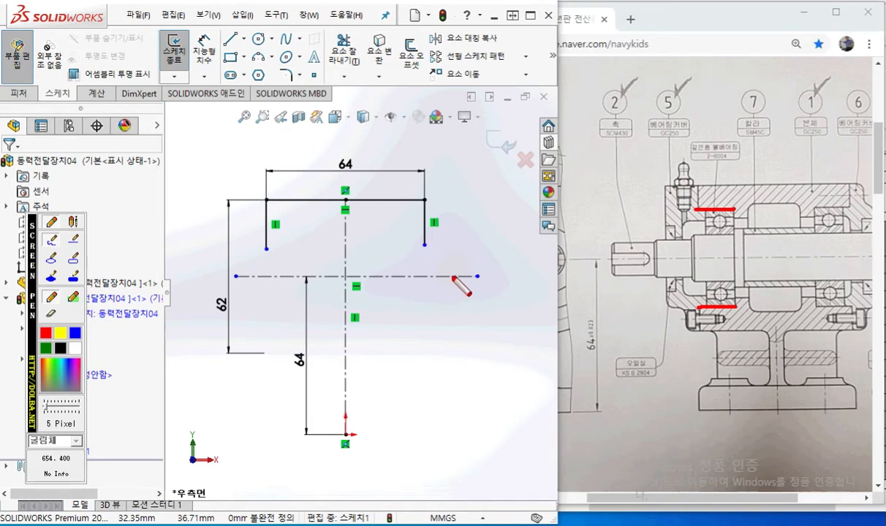
pyautogui.moveTo(732, 210)
pyautogui.mouseDown()
pyautogui.moveTo(747, 217)
pyautogui.moveTo(749, 199)
pyautogui.moveTo(791, 218)
pyautogui.moveTo(828, 206)
pyautogui.mouseUp()
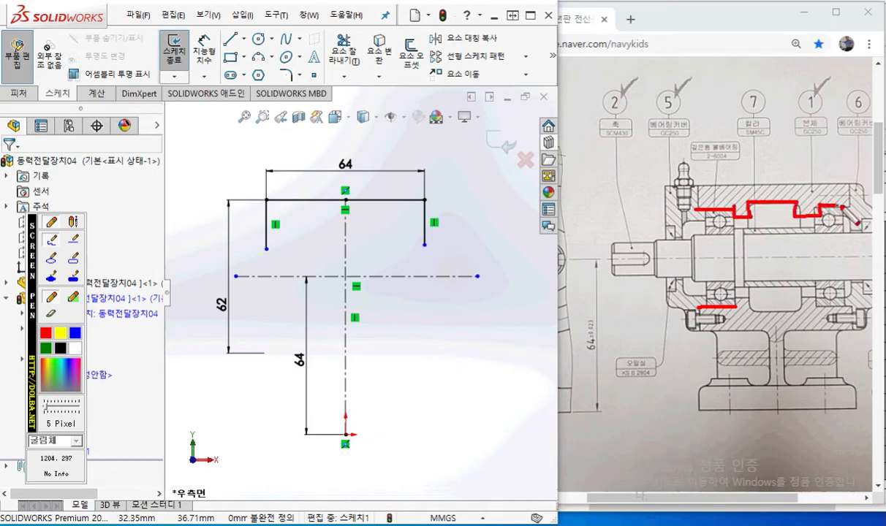
pyautogui.moveTo(695, 210)
pyautogui.mouseDown()
pyautogui.moveTo(695, 189)
pyautogui.moveTo(846, 187)
pyautogui.moveTo(848, 207)
pyautogui.mouseUp()
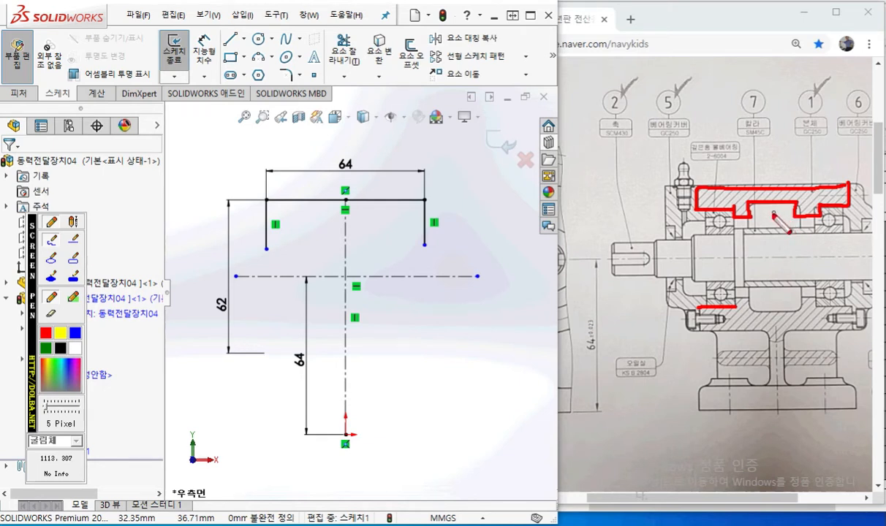
# Draw arcs on the drawing showing the traced section revolving about the shaft axis, and clear all pen marks.
pyautogui.moveTo(729, 226)
pyautogui.mouseDown()
pyautogui.moveTo(731, 301)
pyautogui.moveTo(726, 240)
pyautogui.moveTo(747, 241)
pyautogui.moveTo(740, 279)
pyautogui.mouseUp()
pyautogui.moveTo(760, 226)
pyautogui.mouseDown()
pyautogui.moveTo(771, 249)
pyautogui.moveTo(759, 278)
pyautogui.mouseUp()
pyautogui.moveTo(793, 218)
pyautogui.mouseDown()
pyautogui.moveTo(793, 285)
pyautogui.moveTo(812, 241)
pyautogui.moveTo(804, 288)
pyautogui.mouseUp()
pyautogui.moveTo(824, 212)
pyautogui.mouseDown()
pyautogui.moveTo(865, 249)
pyautogui.moveTo(850, 326)
pyautogui.mouseUp()
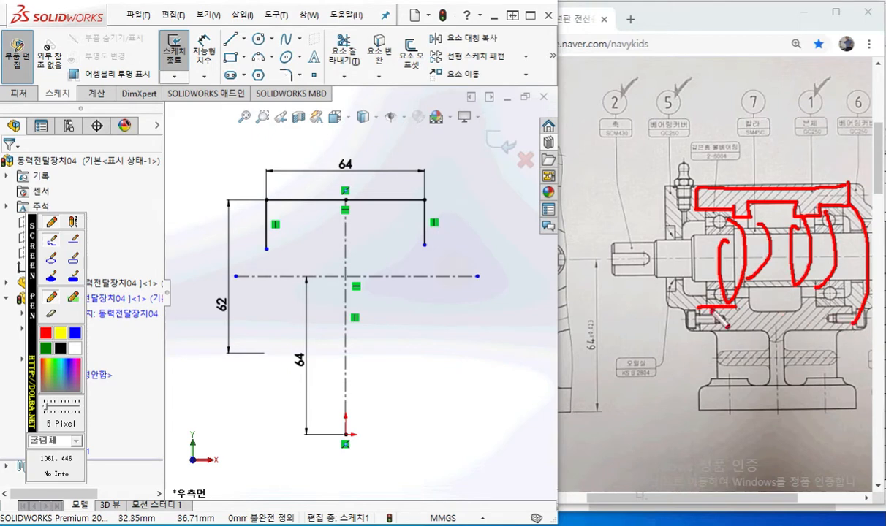
pyautogui.press('Escape')
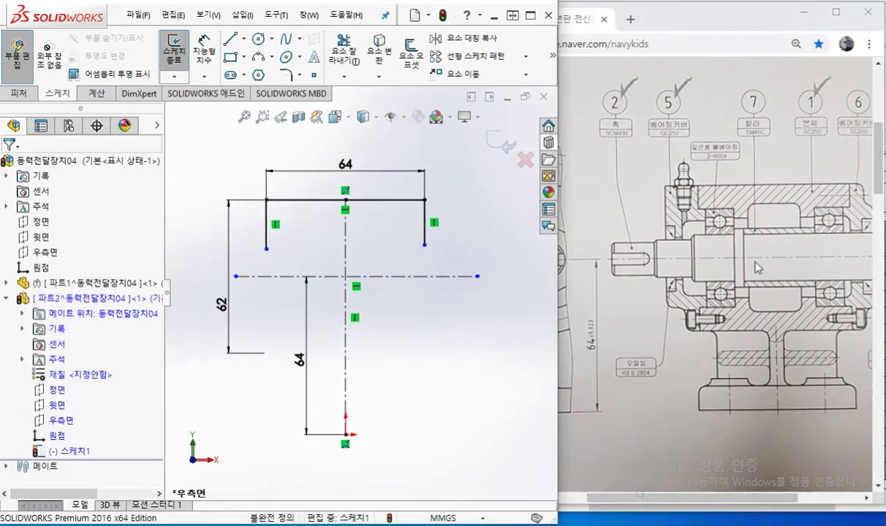
# Mark the bearing seat's upper and lower edges on the drawing, write 6004 over the bearing callout, and clear the pen marks.
pyautogui.press('F12')
pyautogui.moveTo(692, 211); pyautogui.dragTo(735, 210)
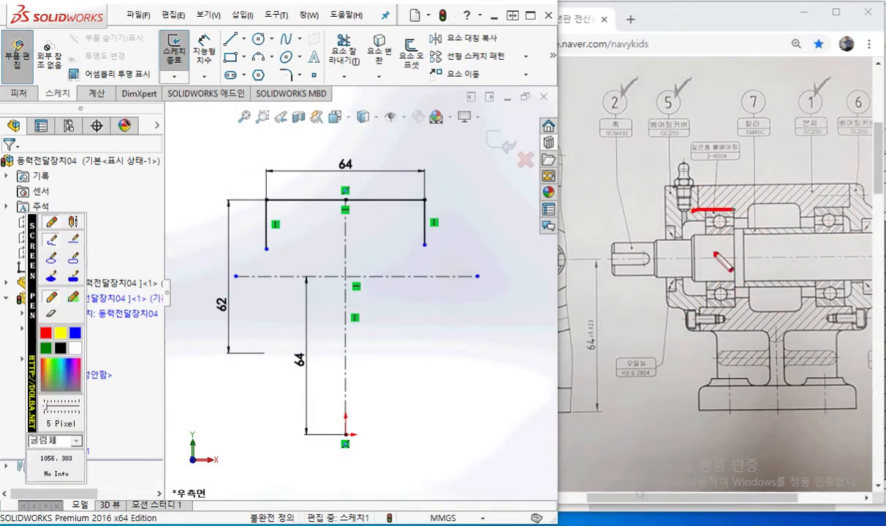
pyautogui.moveTo(696, 309); pyautogui.dragTo(734, 307)
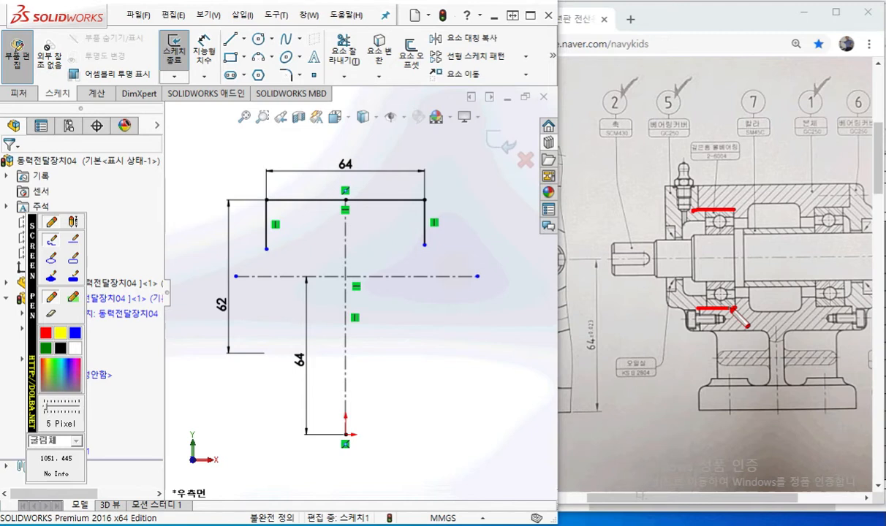
pyautogui.moveTo(714, 137)
pyautogui.mouseDown()
pyautogui.moveTo(702, 168)
pyautogui.moveTo(706, 156)
pyautogui.moveTo(728, 158)
pyautogui.mouseUp()
pyautogui.moveTo(740, 167)
pyautogui.mouseDown()
pyautogui.moveTo(737, 151)
pyautogui.moveTo(774, 154)
pyautogui.moveTo(756, 181)
pyautogui.mouseUp()
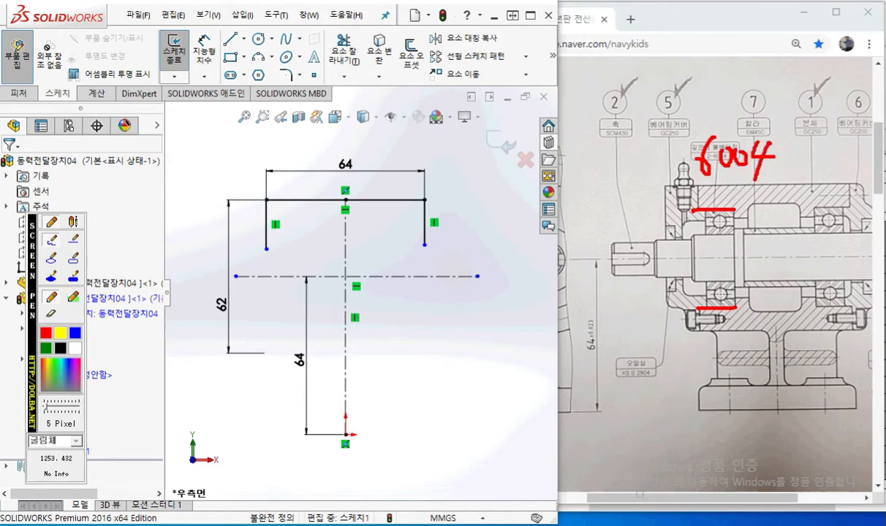
pyautogui.press('Escape')
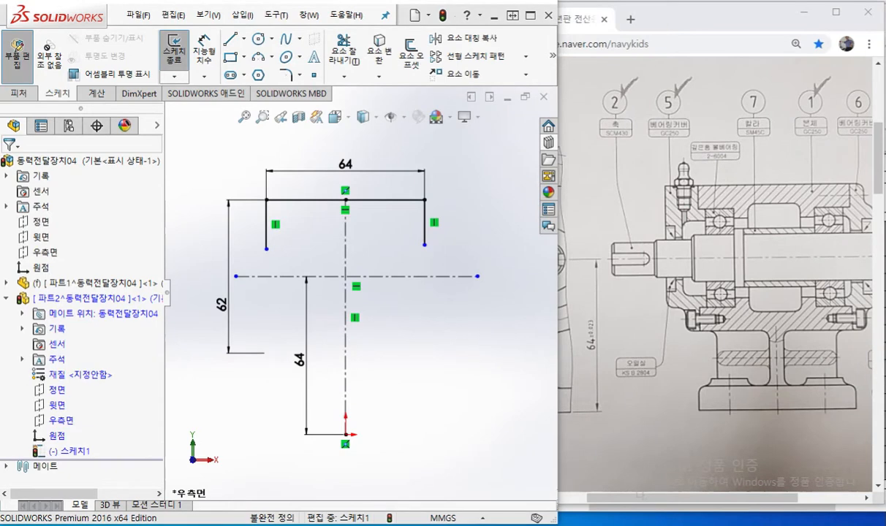
# Switch to the KS machine drafting standard PDF in Acrobat Reader, close the second document, and place the window beside the reference drawing.
pyautogui.hotkey('alt', 'Tab')
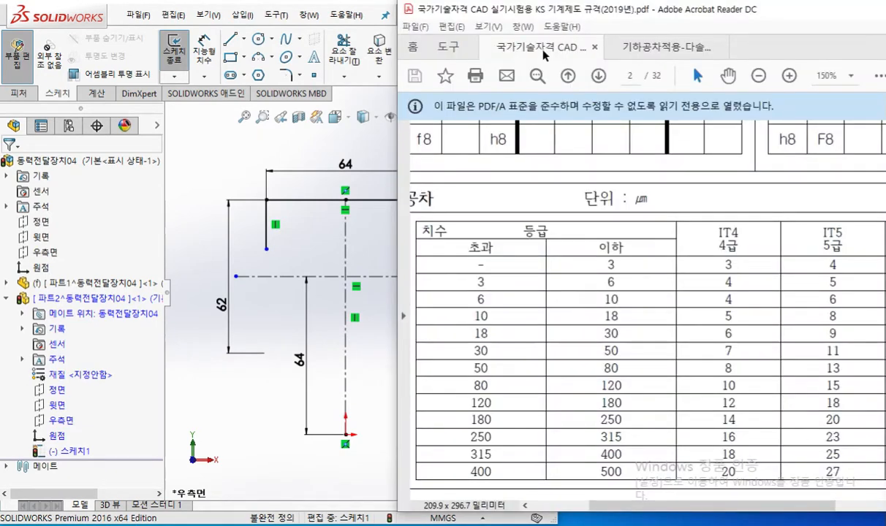
pyautogui.click(720, 47)
pyautogui.moveTo(570, 13); pyautogui.dragTo(271, 18)
pyautogui.moveTo(438, 14); pyautogui.dragTo(346, 13)
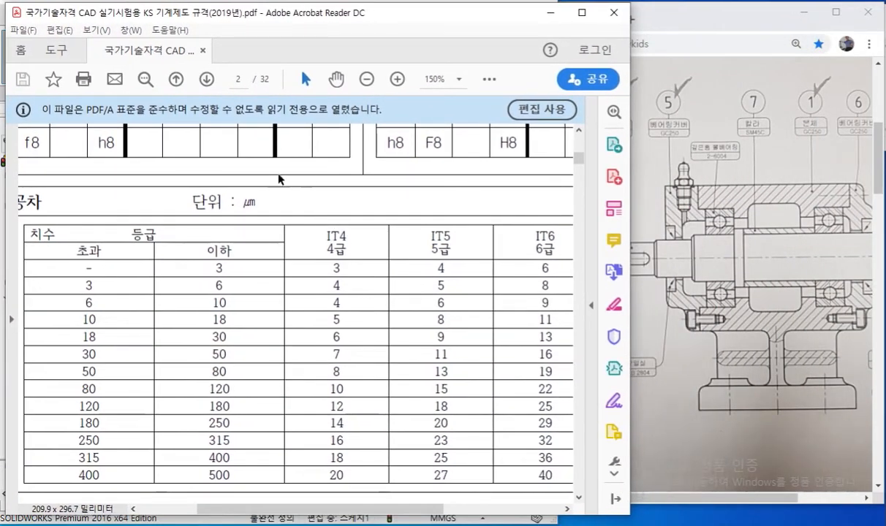
# Look through the standard for section 23, deep groove ball bearings (깊은 홈 볼 베어링), on page 13 and enlarge its heading and figure.
pyautogui.keyDown('ctrl'); pyautogui.scroll(-4, 271, 222); pyautogui.keyUp('ctrl')
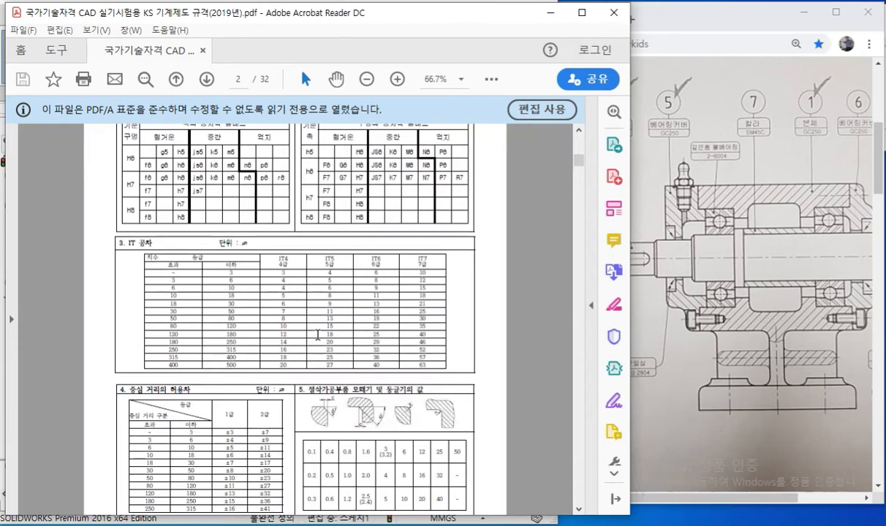
pyautogui.keyDown('ctrl'); pyautogui.scroll(-2, 324, 361); pyautogui.keyUp('ctrl')
pyautogui.scroll(-6, 325, 361)
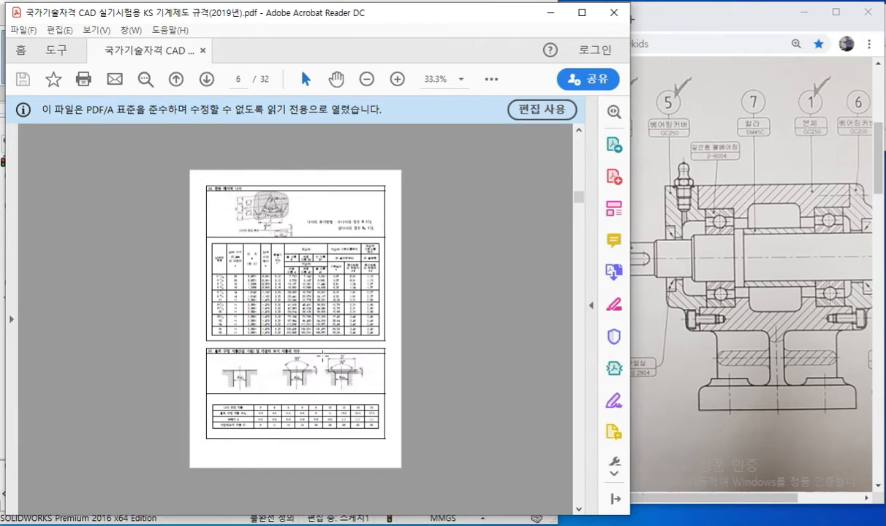
pyautogui.scroll(-4, 324, 361)
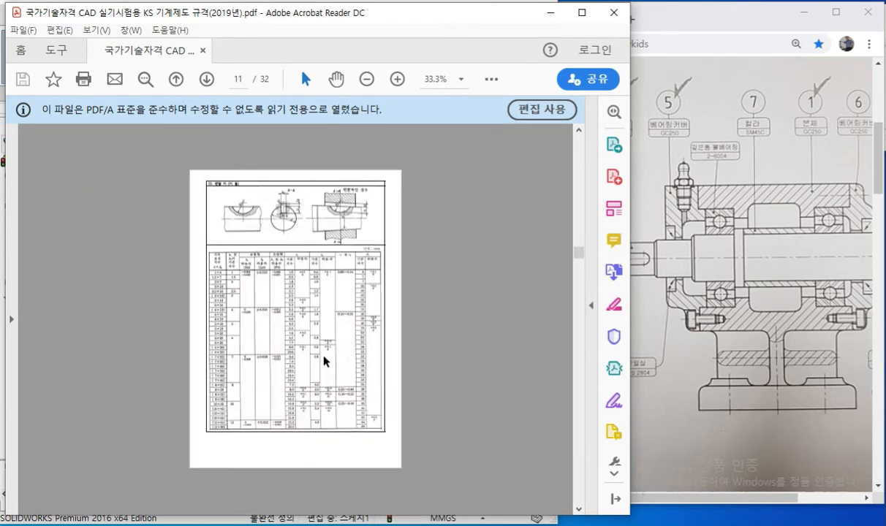
pyautogui.scroll(-2, 325, 361)
pyautogui.scroll(4, 322, 353)
pyautogui.scroll(-1, 320, 349)
pyautogui.scroll(-2, 321, 353)
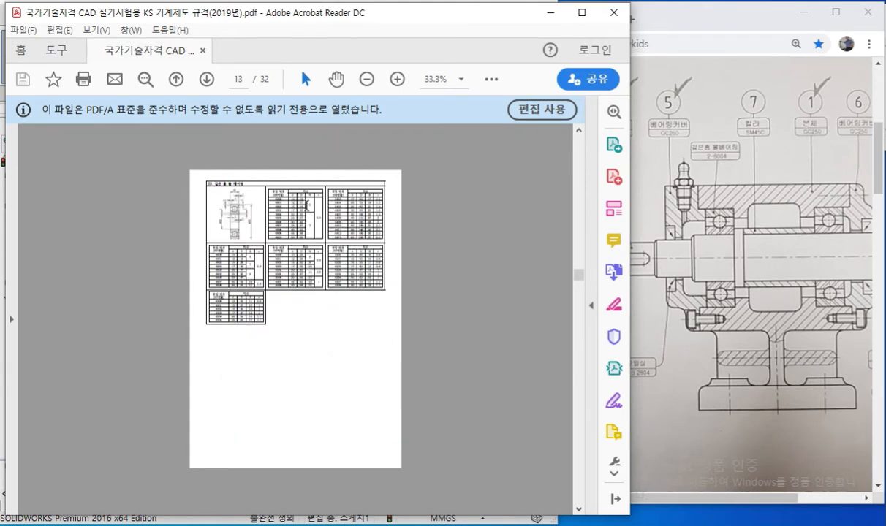
pyautogui.keyDown('ctrl'); pyautogui.scroll(2, 224, 182); pyautogui.keyUp('ctrl')
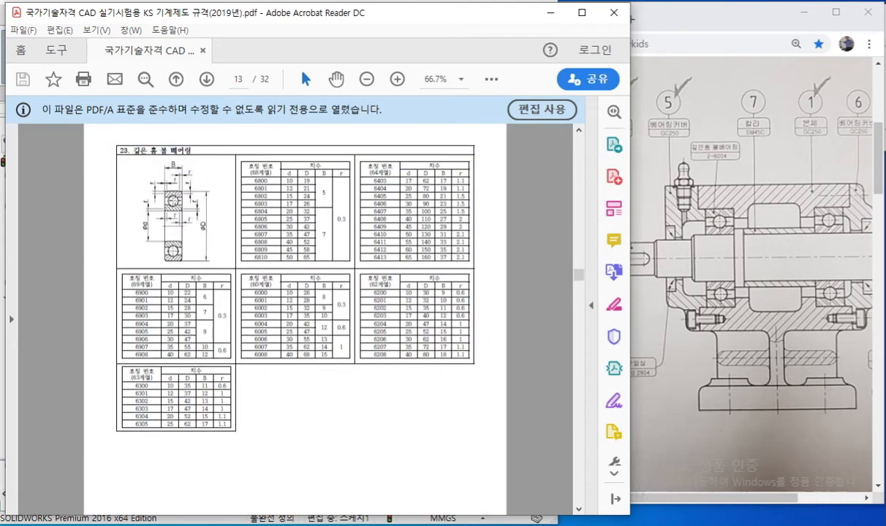
pyautogui.keyDown('ctrl'); pyautogui.scroll(1, 164, 189); pyautogui.keyUp('ctrl')
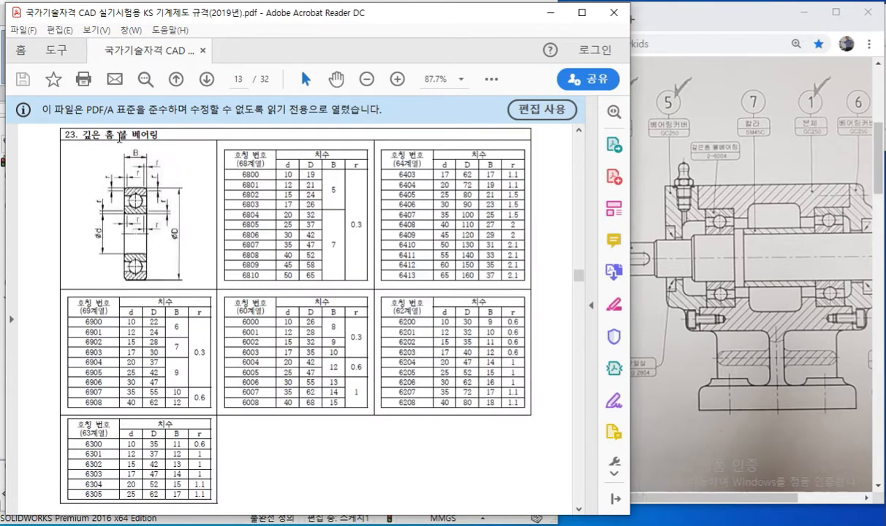
pyautogui.keyDown('ctrl'); pyautogui.scroll(4, 117, 136); pyautogui.keyUp('ctrl')
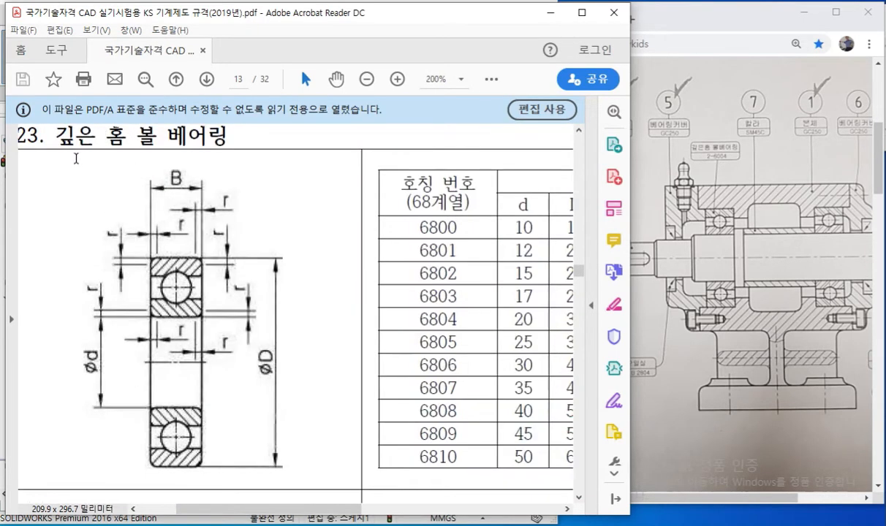
# Underline the section 23 heading and the drawing's bearing callout, link them with an arrow, and clear the pen marks.
pyautogui.press('F9')
pyautogui.moveTo(45, 157); pyautogui.dragTo(238, 155)
pyautogui.moveTo(682, 162); pyautogui.dragTo(768, 163)
pyautogui.moveTo(693, 150); pyautogui.dragTo(266, 73)
pyautogui.moveTo(218, 100)
pyautogui.mouseDown()
pyautogui.moveTo(210, 115)
pyautogui.moveTo(246, 108)
pyautogui.mouseUp()
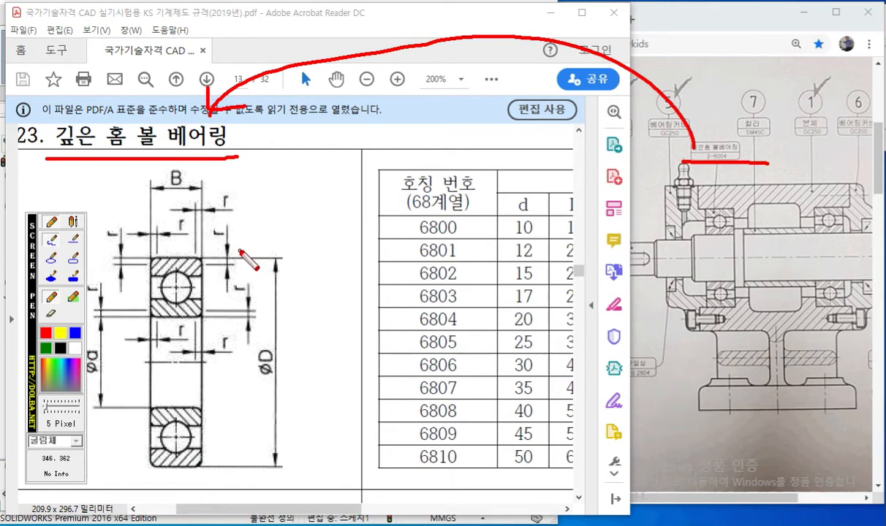
pyautogui.press('F9')
# Examine the 60-series (60계열) bearing dimension table at 300% magnification.
pyautogui.keyDown('ctrl'); pyautogui.scroll(-3, 331, 285); pyautogui.keyUp('ctrl')
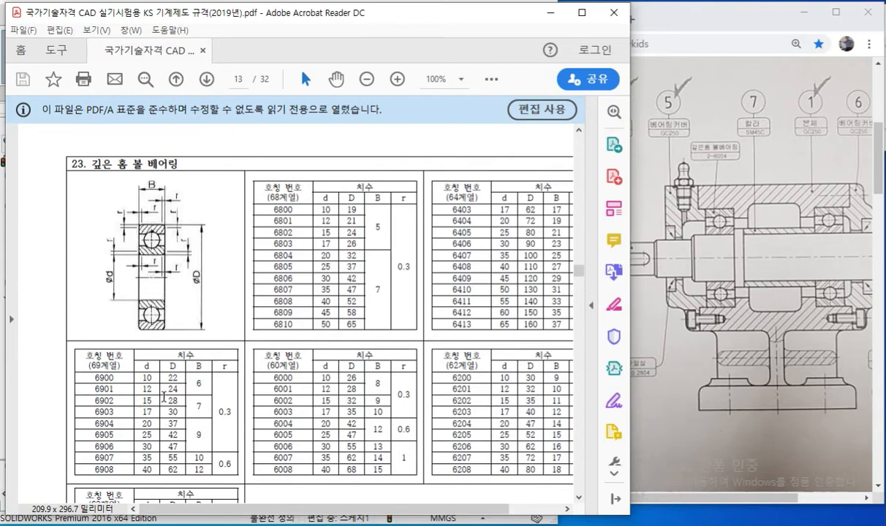
pyautogui.scroll(-3, 164, 397)
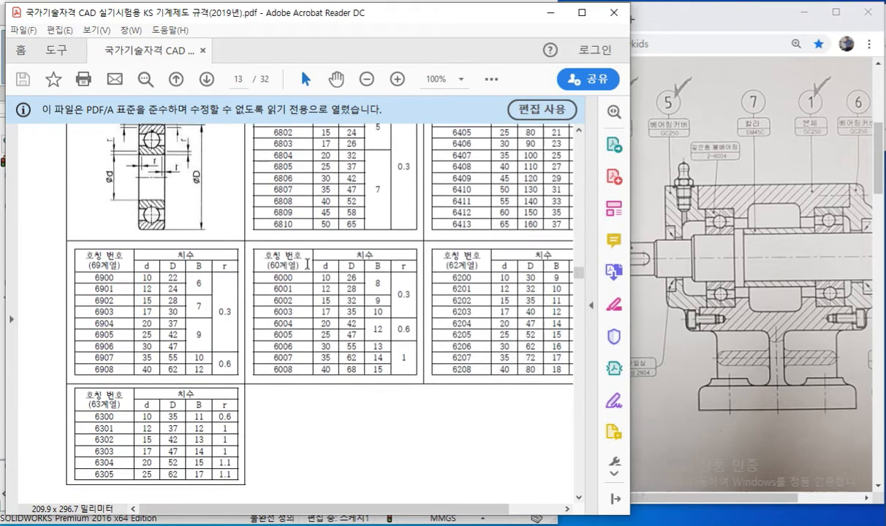
pyautogui.keyDown('ctrl'); pyautogui.scroll(3, 388, 311); pyautogui.keyUp('ctrl')
pyautogui.keyDown('ctrl'); pyautogui.scroll(1, 270, 313); pyautogui.keyUp('ctrl')
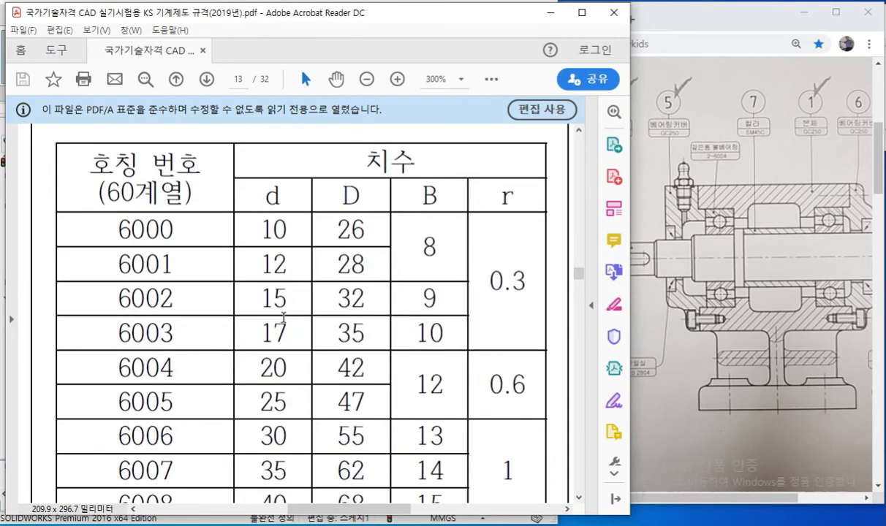
pyautogui.scroll(-1, 284, 318)
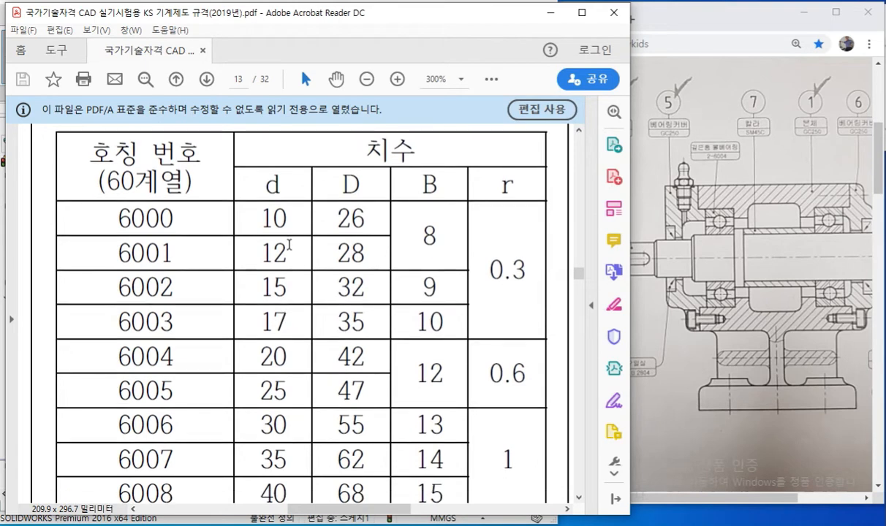
# Write 6004 over the drawing's bearing callout, then underline its series digits, the 60-series table heading and the 6004 row.
pyautogui.press('F12')
pyautogui.moveTo(708, 133)
pyautogui.mouseDown()
pyautogui.moveTo(704, 160)
pyautogui.moveTo(692, 152)
pyautogui.moveTo(722, 143)
pyautogui.moveTo(767, 151)
pyautogui.moveTo(748, 169)
pyautogui.mouseUp()
pyautogui.moveTo(688, 167); pyautogui.dragTo(725, 169)
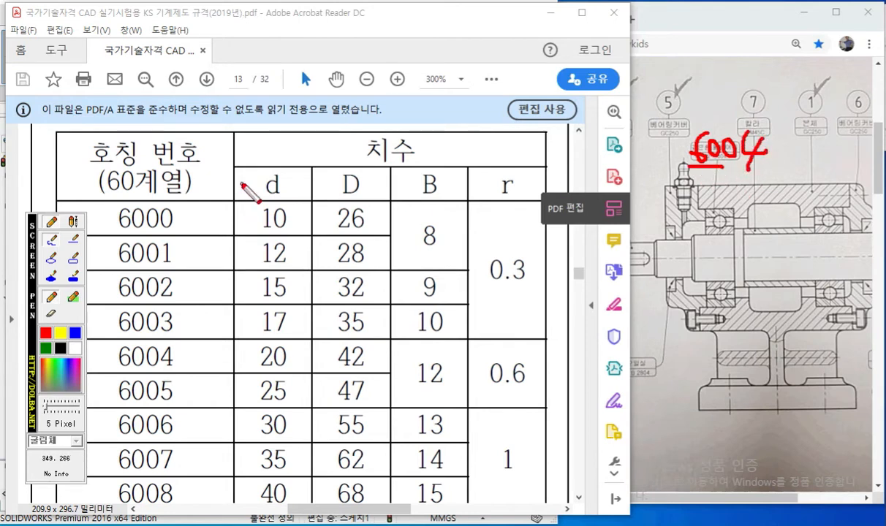
pyautogui.moveTo(90, 194); pyautogui.dragTo(195, 197)
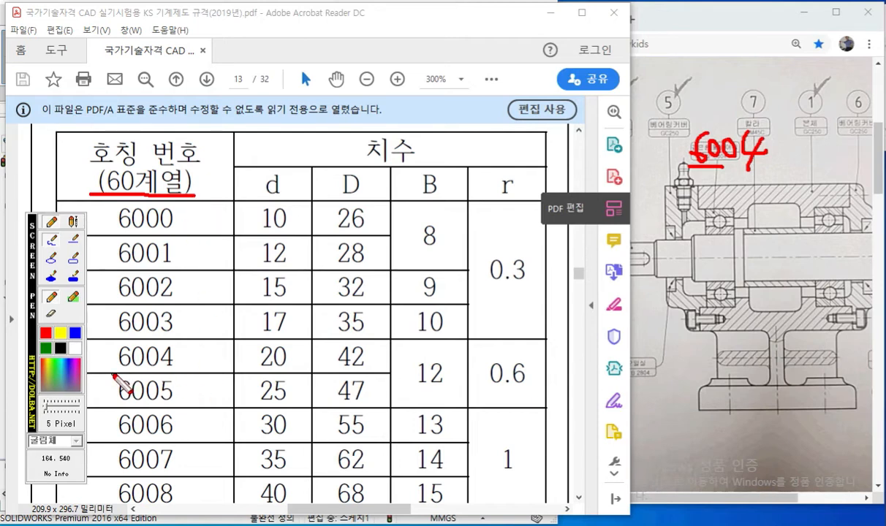
pyautogui.moveTo(114, 375)
pyautogui.mouseDown()
pyautogui.moveTo(265, 363)
pyautogui.moveTo(380, 372)
pyautogui.mouseUp()
# Mark the D, d and r headings with their values for bearing 6004 in the table, and clear all pen marks.
pyautogui.moveTo(342, 151); pyautogui.dragTo(342, 195)
pyautogui.moveTo(343, 148); pyautogui.dragTo(343, 194)
pyautogui.moveTo(350, 377)
pyautogui.mouseDown()
pyautogui.moveTo(372, 347)
pyautogui.moveTo(352, 374)
pyautogui.mouseUp()
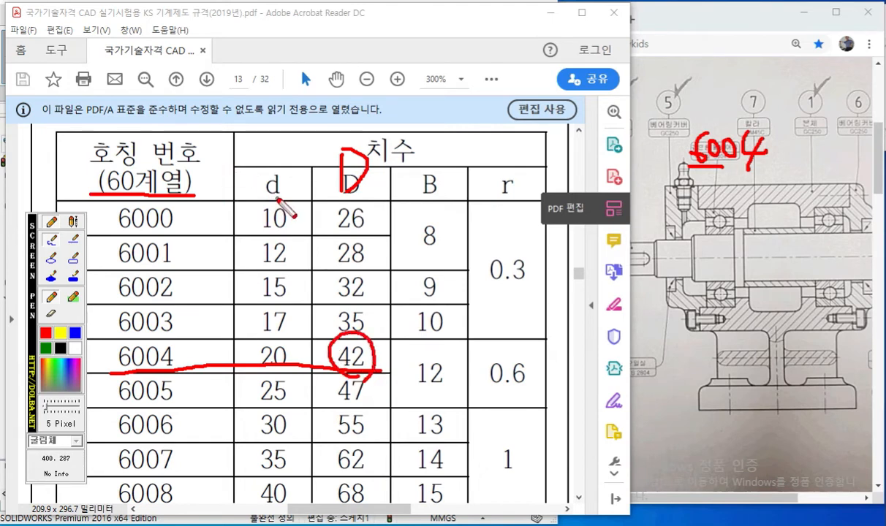
pyautogui.moveTo(280, 199)
pyautogui.mouseDown()
pyautogui.moveTo(296, 188)
pyautogui.moveTo(283, 199)
pyautogui.mouseUp()
pyautogui.moveTo(283, 385)
pyautogui.mouseDown()
pyautogui.moveTo(308, 357)
pyautogui.moveTo(294, 386)
pyautogui.mouseUp()
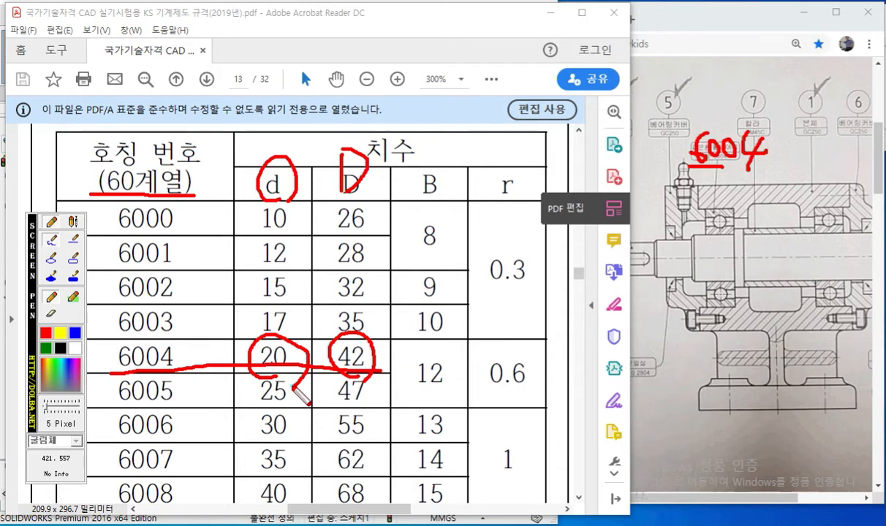
pyautogui.moveTo(516, 197)
pyautogui.mouseDown()
pyautogui.moveTo(514, 158)
pyautogui.moveTo(527, 195)
pyautogui.mouseUp()
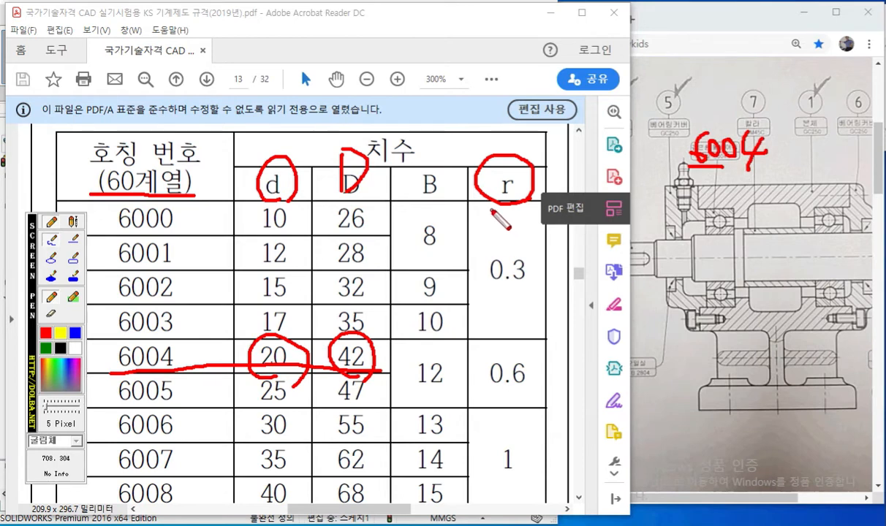
pyautogui.moveTo(528, 363)
pyautogui.mouseDown()
pyautogui.moveTo(512, 404)
pyautogui.moveTo(529, 365)
pyautogui.mouseUp()
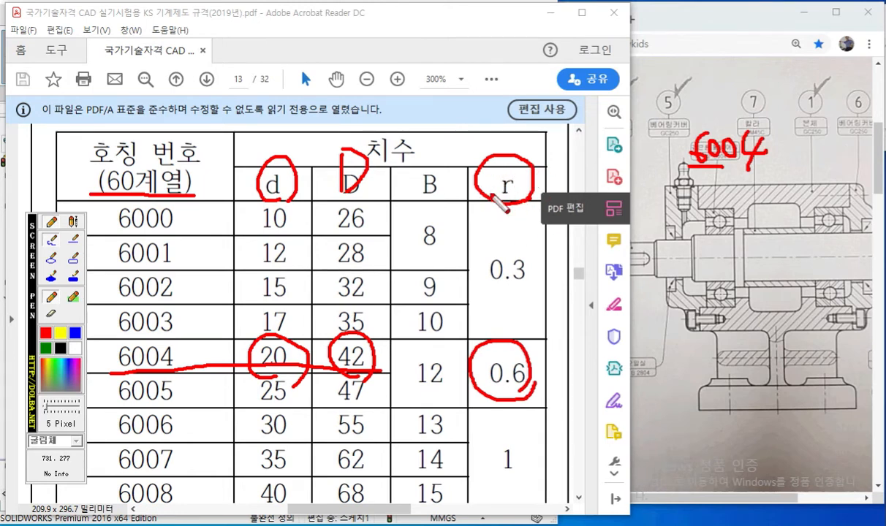
pyautogui.press('Escape')
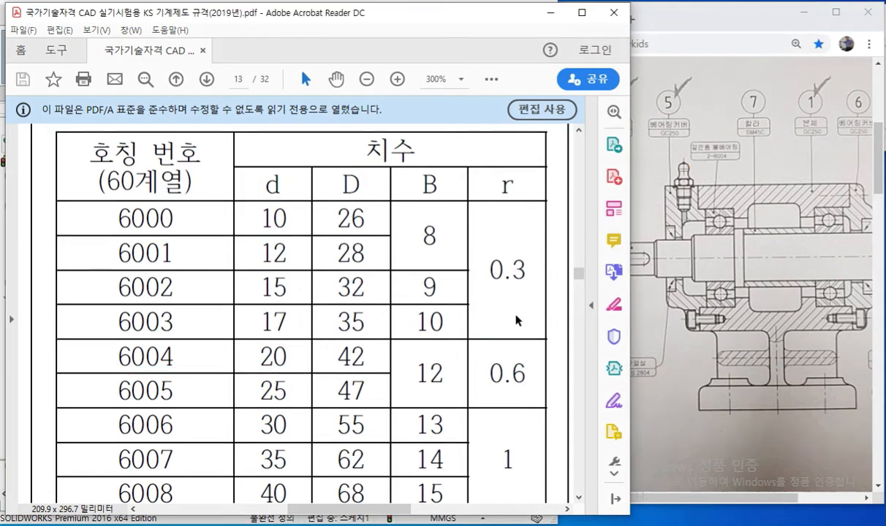
# Return to the bearing cross-section figure above the tables and show it in full at 200% magnification.
pyautogui.moveTo(388, 509); pyautogui.dragTo(254, 510)
pyautogui.scroll(1, 348, 323)
pyautogui.scroll(7, 348, 323)
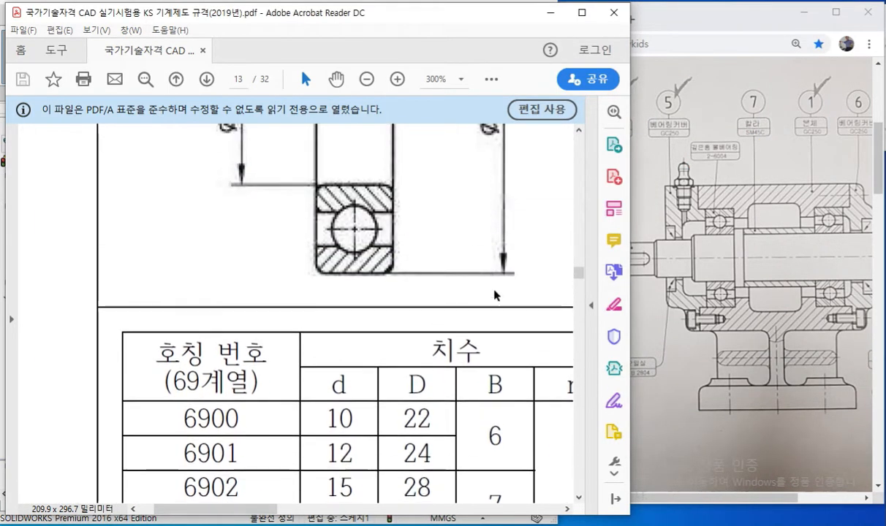
pyautogui.scroll(5, 552, 222)
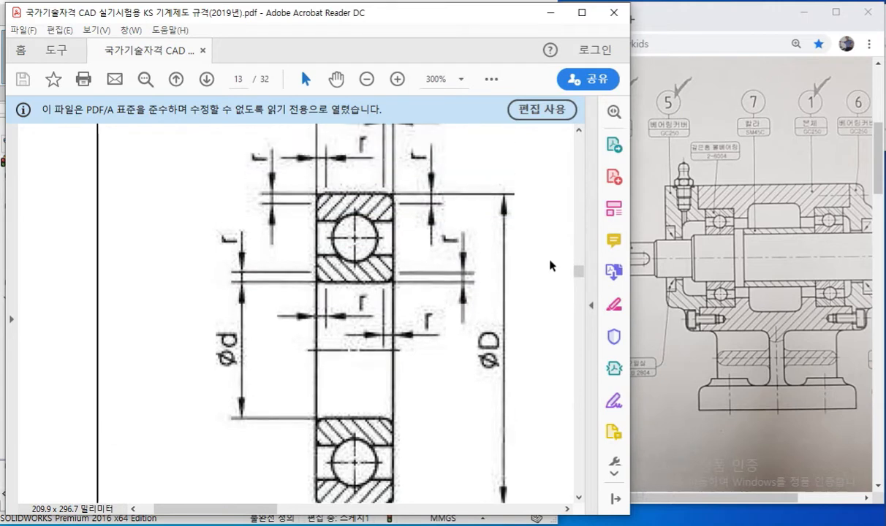
pyautogui.scroll(1, 550, 274)
pyautogui.keyDown('ctrl'); pyautogui.scroll(-1, 545, 277); pyautogui.keyUp('ctrl')
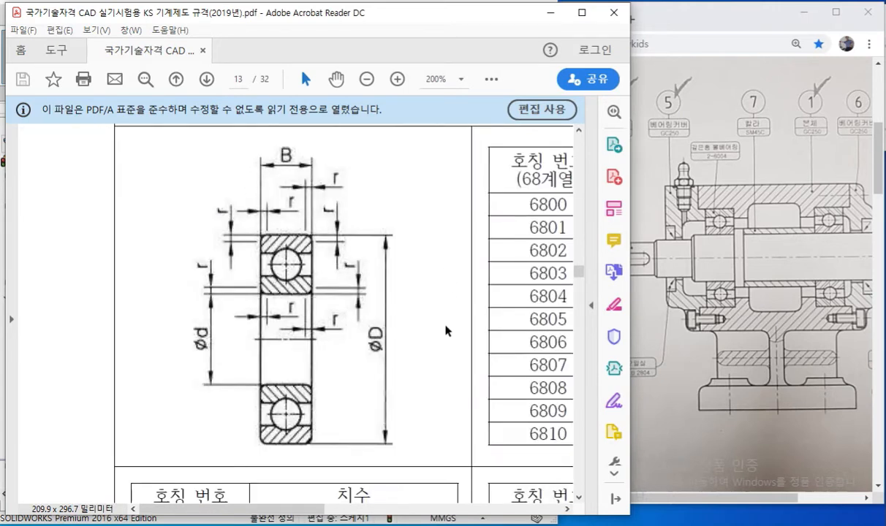
# Annotate the bearing figure with outer diameter D = 42, bore d = 20 and width B = 10.
pyautogui.press('F12')
pyautogui.moveTo(394, 333)
pyautogui.mouseDown()
pyautogui.moveTo(441, 344)
pyautogui.moveTo(435, 354)
pyautogui.moveTo(480, 343)
pyautogui.mouseUp()
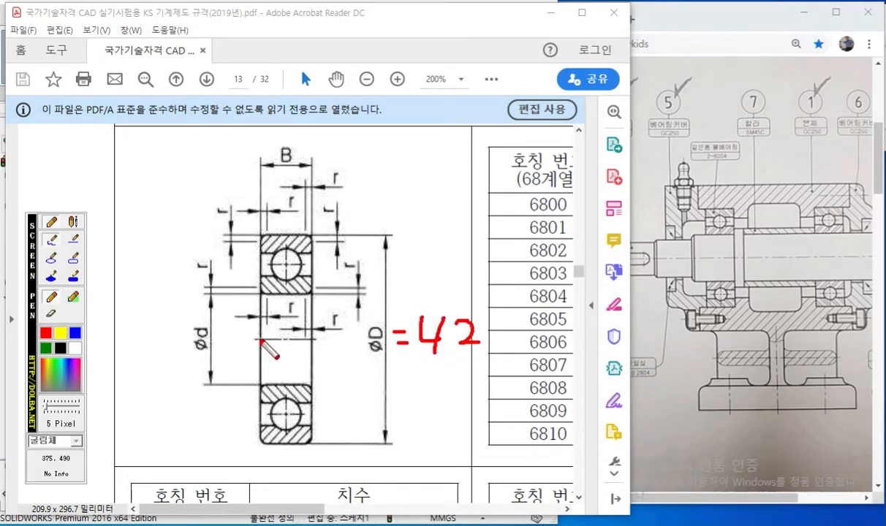
pyautogui.moveTo(173, 330); pyautogui.dragTo(189, 338)
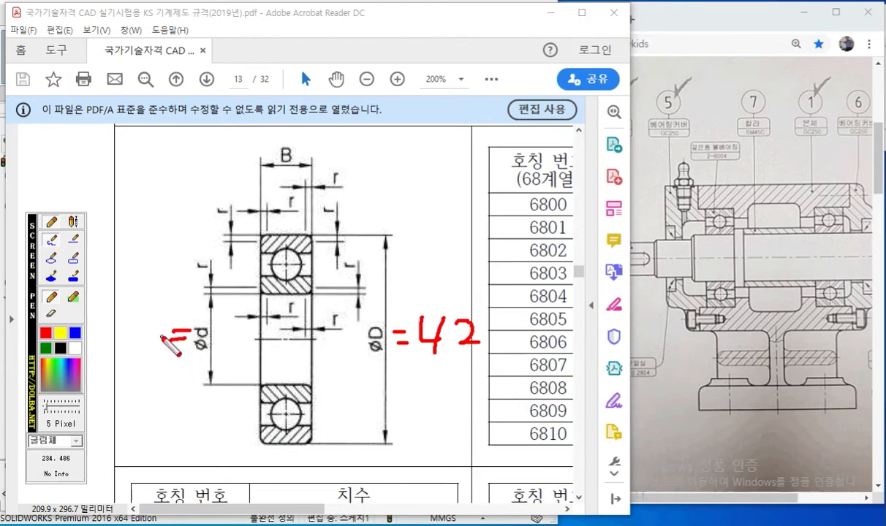
pyautogui.moveTo(104, 326)
pyautogui.mouseDown()
pyautogui.moveTo(128, 342)
pyautogui.moveTo(157, 331)
pyautogui.moveTo(144, 319)
pyautogui.mouseUp()
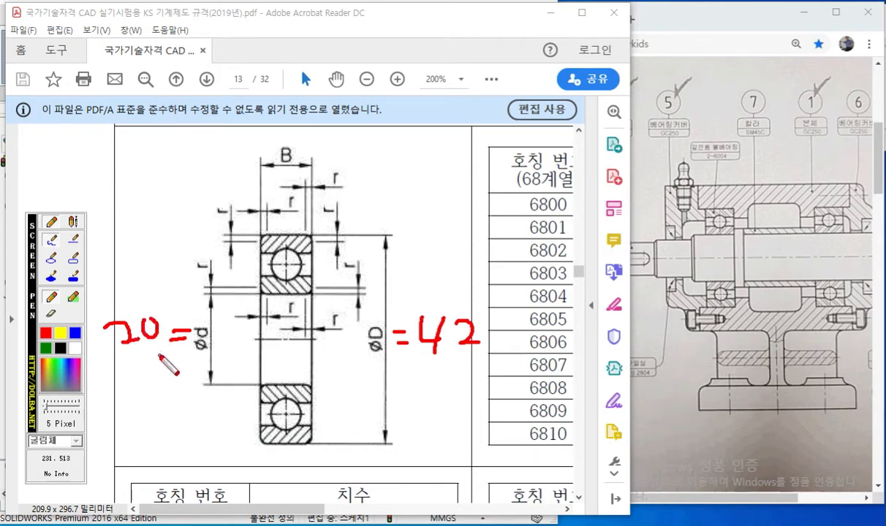
pyautogui.moveTo(302, 143)
pyautogui.mouseDown()
pyautogui.moveTo(340, 155)
pyautogui.moveTo(362, 134)
pyautogui.mouseUp()
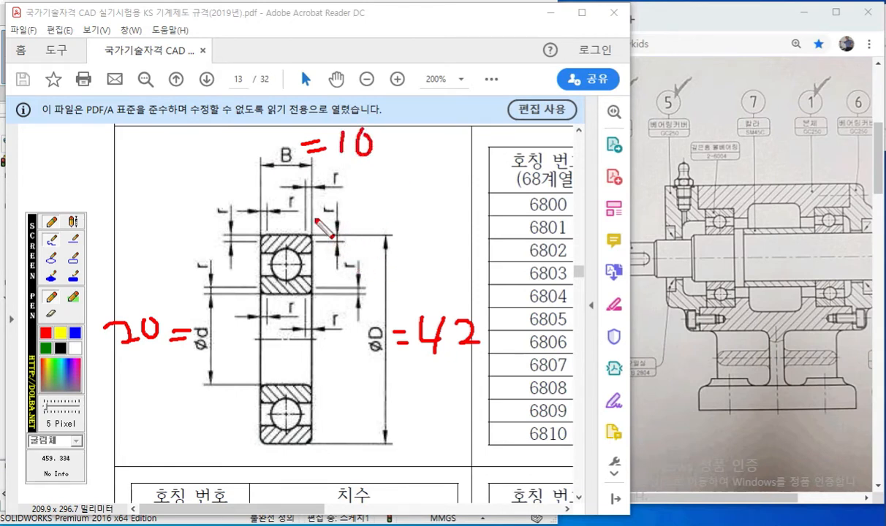
# Write r = 0.6 on the figure, mark the bearing's upper rounded corners, and trace its side faces on the reference drawing.
pyautogui.moveTo(344, 208)
pyautogui.mouseDown()
pyautogui.moveTo(385, 207)
pyautogui.moveTo(386, 215)
pyautogui.moveTo(411, 209)
pyautogui.moveTo(408, 200)
pyautogui.moveTo(439, 205)
pyautogui.mouseUp()
pyautogui.click(424, 214)
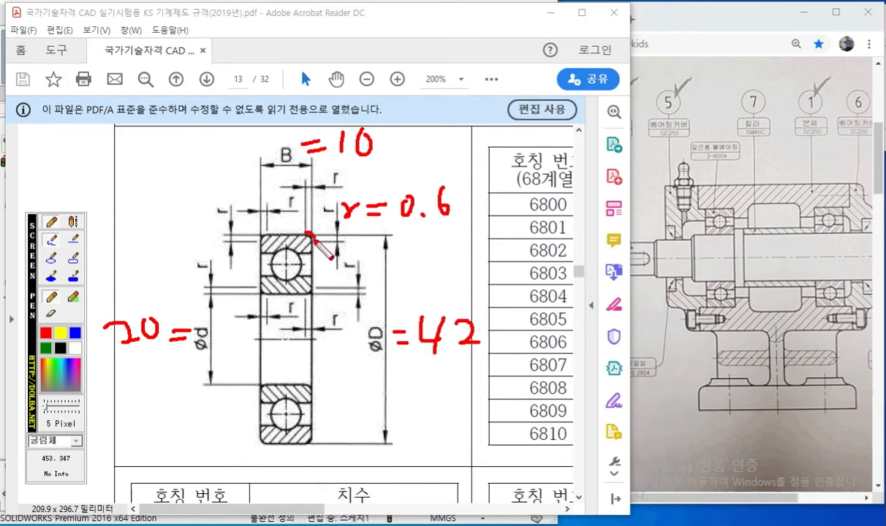
pyautogui.moveTo(260, 244); pyautogui.dragTo(272, 232)
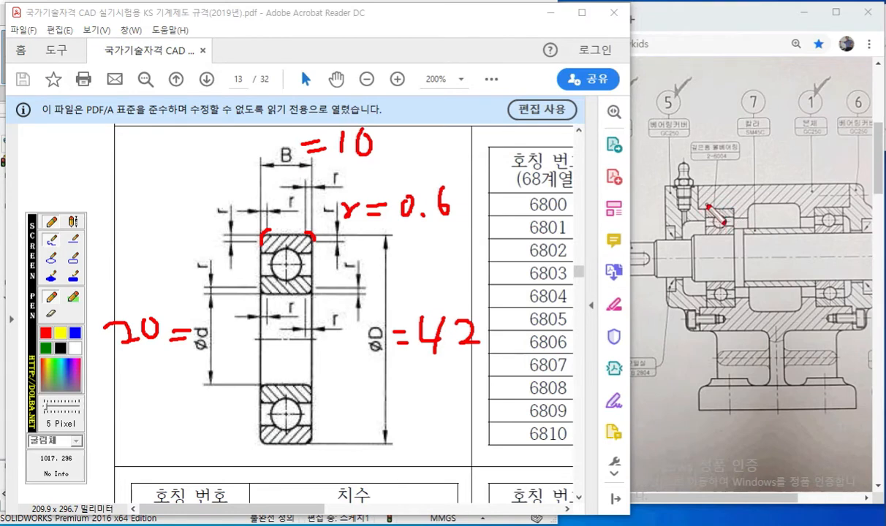
pyautogui.moveTo(707, 211)
pyautogui.mouseDown()
pyautogui.moveTo(708, 231)
pyautogui.moveTo(733, 220)
pyautogui.moveTo(733, 232)
pyautogui.mouseUp()
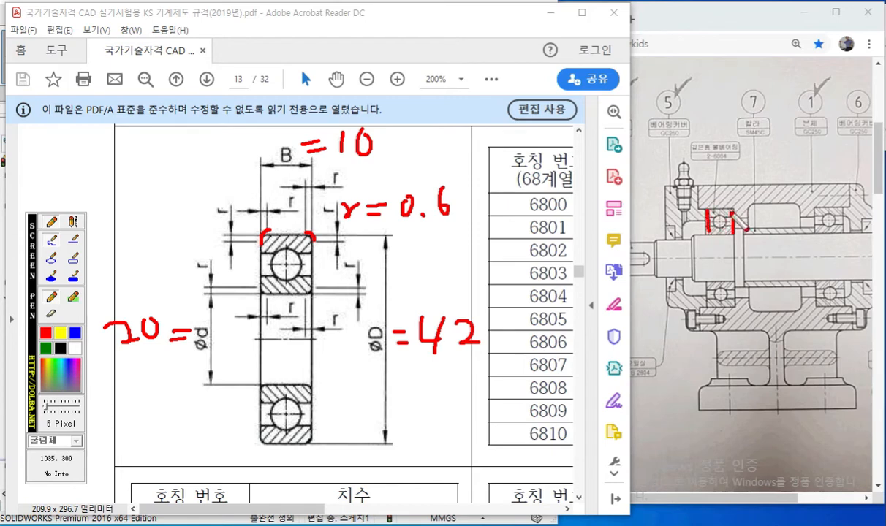
# Mark the bearing shoulder and the housing bore diameter on the reference drawing, linking the figure's outer diameter 42 to that bore.
pyautogui.moveTo(749, 192)
pyautogui.mouseDown()
pyautogui.moveTo(736, 210)
pyautogui.moveTo(749, 209)
pyautogui.mouseUp()
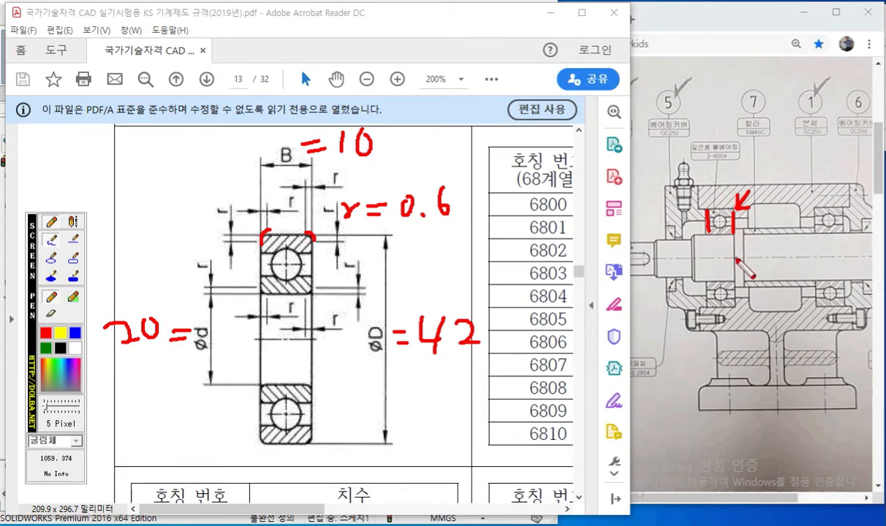
pyautogui.moveTo(657, 209); pyautogui.dragTo(724, 211)
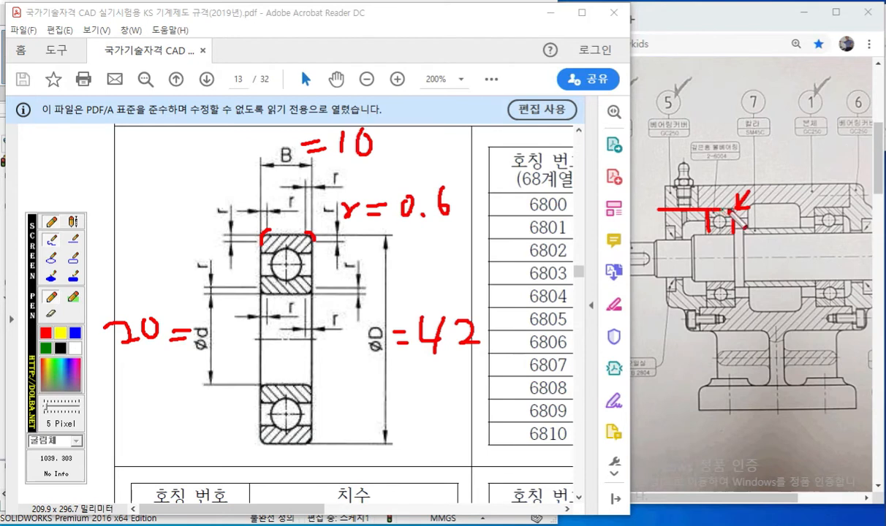
pyautogui.moveTo(661, 307); pyautogui.dragTo(720, 303)
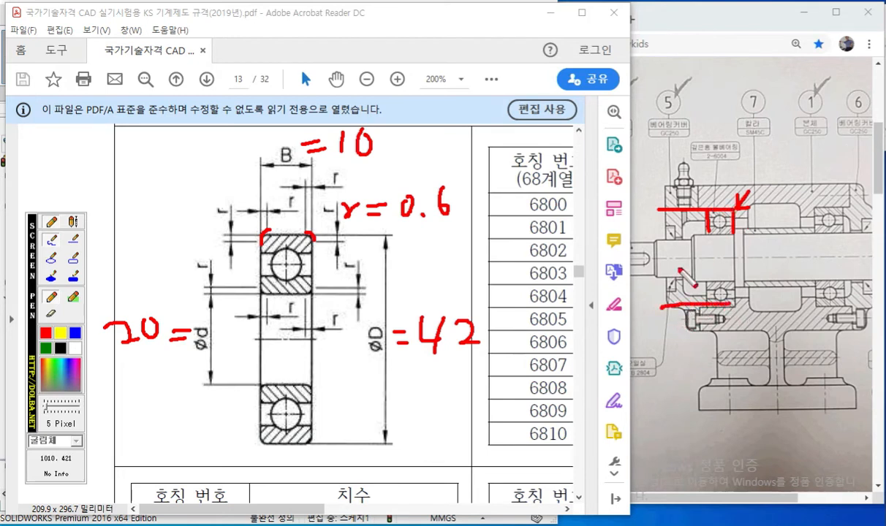
pyautogui.moveTo(672, 213); pyautogui.dragTo(676, 301)
pyautogui.moveTo(667, 289); pyautogui.dragTo(686, 290)
pyautogui.moveTo(663, 220); pyautogui.dragTo(682, 222)
pyautogui.moveTo(483, 316)
pyautogui.mouseDown()
pyautogui.moveTo(603, 260)
pyautogui.moveTo(664, 259)
pyautogui.moveTo(657, 280)
pyautogui.mouseUp()
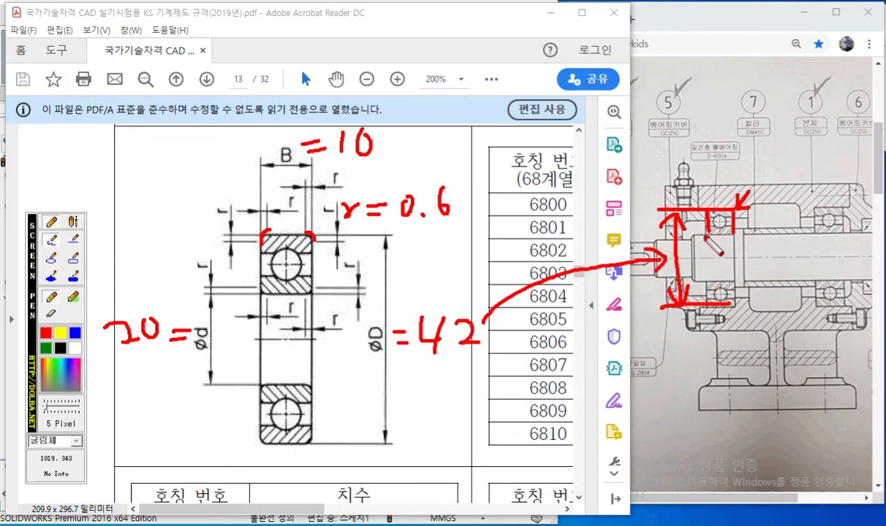
# Circle the bore value 20 and write 6004 with its underlined last two digits ×5, pointing an arrow to the 20.
pyautogui.moveTo(157, 350)
pyautogui.mouseDown()
pyautogui.moveTo(146, 291)
pyautogui.moveTo(148, 354)
pyautogui.mouseUp()
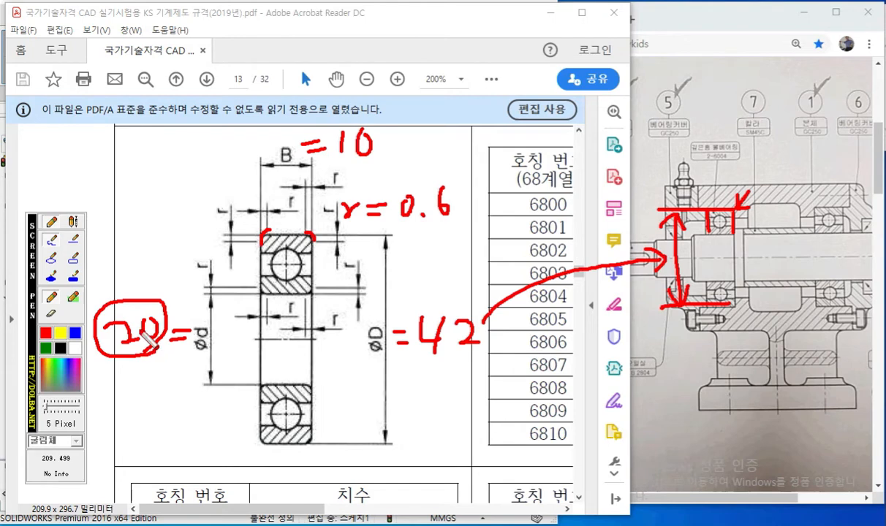
pyautogui.moveTo(124, 151)
pyautogui.mouseDown()
pyautogui.moveTo(113, 191)
pyautogui.moveTo(103, 175)
pyautogui.moveTo(149, 160)
pyautogui.moveTo(202, 152)
pyautogui.moveTo(217, 167)
pyautogui.mouseUp()
pyautogui.moveTo(208, 149); pyautogui.dragTo(210, 176)
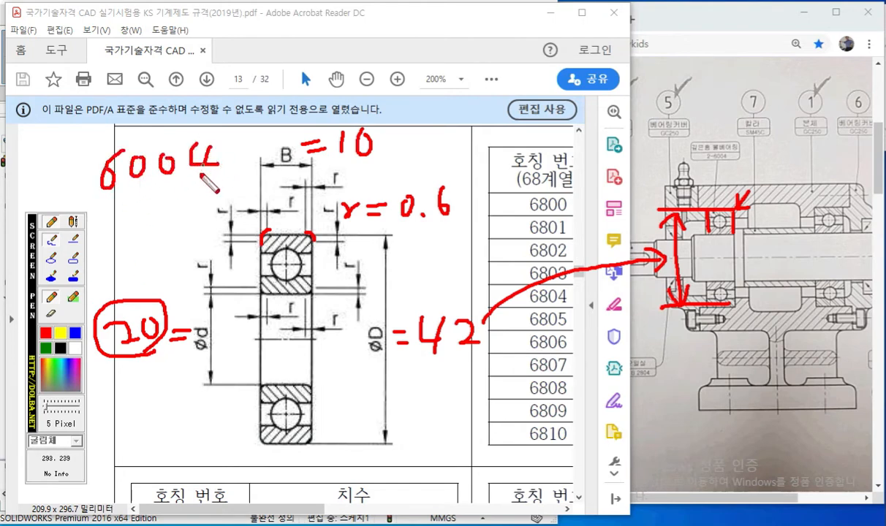
pyautogui.moveTo(152, 186); pyautogui.dragTo(217, 183)
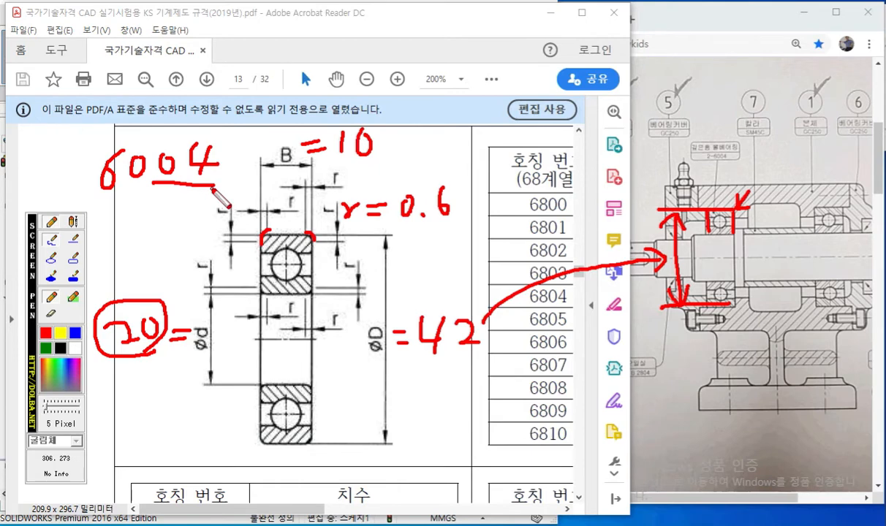
pyautogui.moveTo(177, 197)
pyautogui.mouseDown()
pyautogui.moveTo(191, 214)
pyautogui.moveTo(176, 214)
pyautogui.moveTo(204, 213)
pyautogui.moveTo(155, 295)
pyautogui.moveTo(176, 277)
pyautogui.mouseUp()
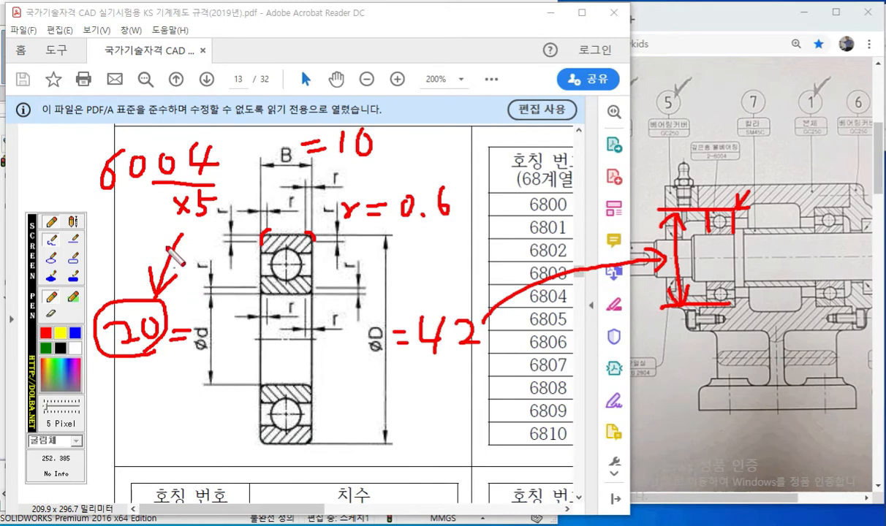
# Note the exceptions 6003 with d = 17 and 02 with d = 15, and circle the ×5 rule under 6004.
pyautogui.moveTo(182, 73)
pyautogui.mouseDown()
pyautogui.moveTo(172, 91)
pyautogui.moveTo(182, 74)
pyautogui.moveTo(206, 88)
pyautogui.moveTo(196, 105)
pyautogui.mouseUp()
pyautogui.moveTo(140, 68)
pyautogui.mouseDown()
pyautogui.moveTo(126, 89)
pyautogui.moveTo(153, 72)
pyautogui.mouseUp()
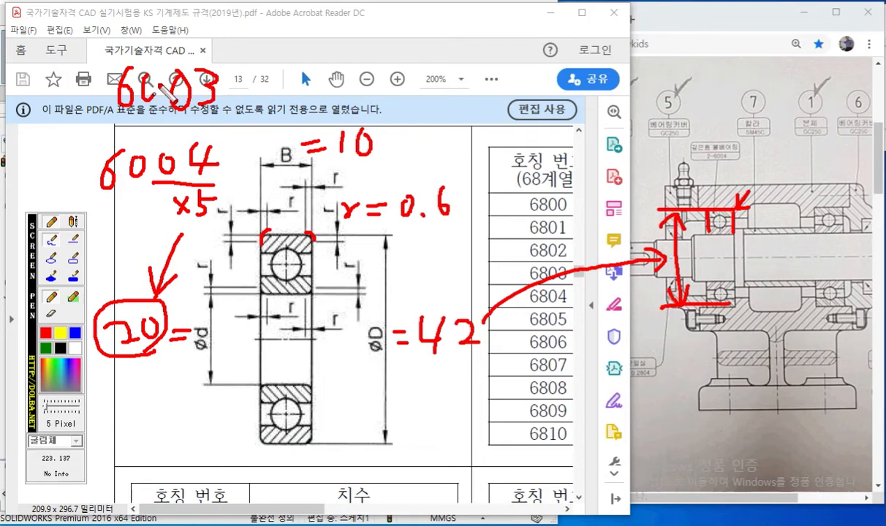
pyautogui.moveTo(285, 71)
pyautogui.mouseDown()
pyautogui.moveTo(326, 68)
pyautogui.moveTo(345, 91)
pyautogui.mouseUp()
pyautogui.moveTo(366, 55)
pyautogui.mouseDown()
pyautogui.moveTo(383, 56)
pyautogui.moveTo(380, 92)
pyautogui.mouseUp()
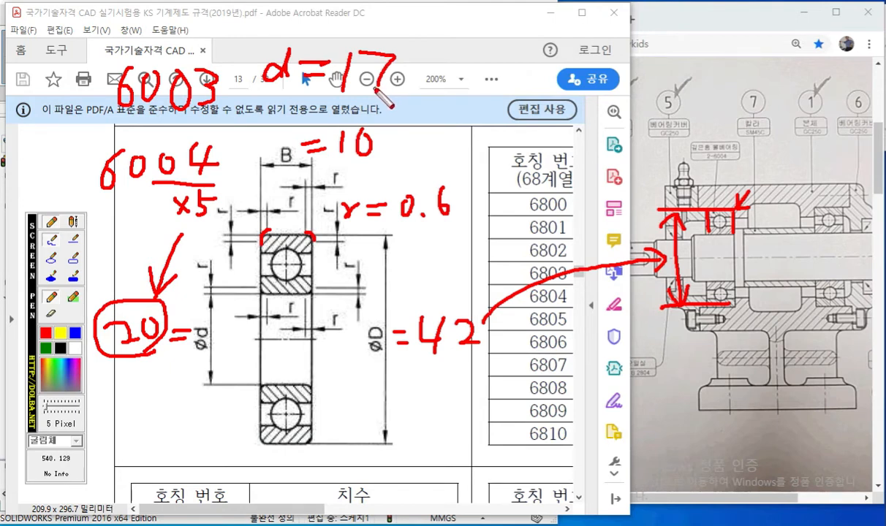
pyautogui.moveTo(178, 16); pyautogui.dragTo(220, 32)
pyautogui.moveTo(270, 22)
pyautogui.mouseDown()
pyautogui.moveTo(281, 22)
pyautogui.moveTo(276, 38)
pyautogui.moveTo(301, 25)
pyautogui.mouseUp()
pyautogui.moveTo(290, 31)
pyautogui.mouseDown()
pyautogui.moveTo(343, 21)
pyautogui.moveTo(320, 51)
pyautogui.mouseUp()
pyautogui.moveTo(329, 15); pyautogui.dragTo(358, 22)
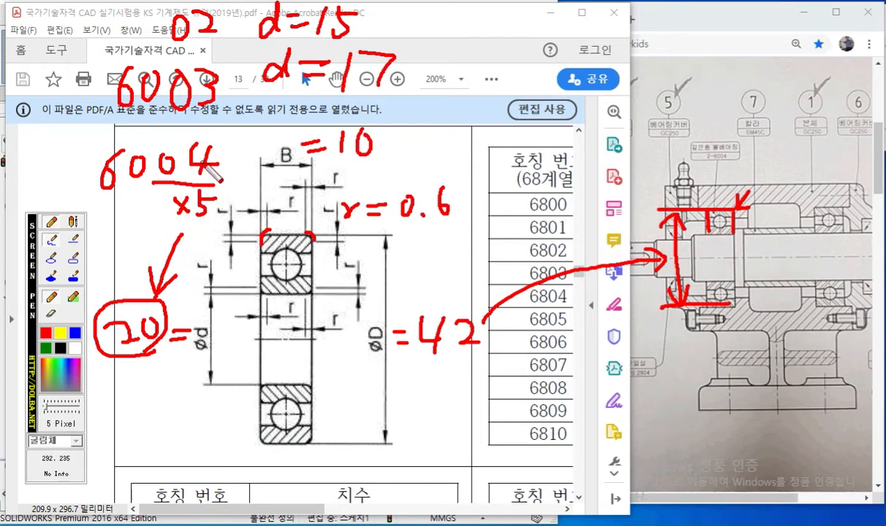
pyautogui.moveTo(221, 174)
pyautogui.mouseDown()
pyautogui.moveTo(225, 246)
pyautogui.moveTo(170, 206)
pyautogui.moveTo(202, 235)
pyautogui.mouseUp()
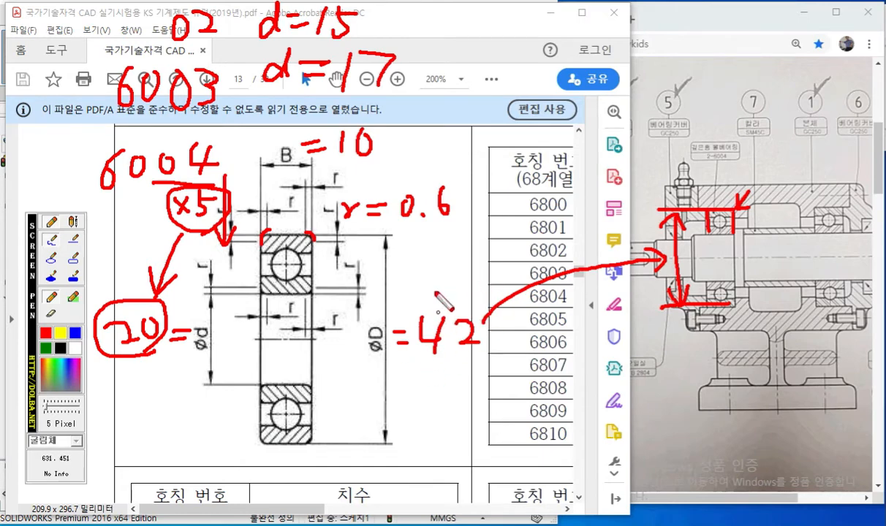
# Back in the SOLIDWORKS sketch, draw a horizontal line about 17 mm inward from the left side line's lower end, continuing about 4.7 mm down.
pyautogui.press('Escape')
pyautogui.moveTo(389, 19)
pyautogui.mouseDown()
pyautogui.moveTo(288, 62)
pyautogui.moveTo(877, 13)
pyautogui.moveTo(726, 166)
pyautogui.moveTo(885, 81)
pyautogui.mouseUp()
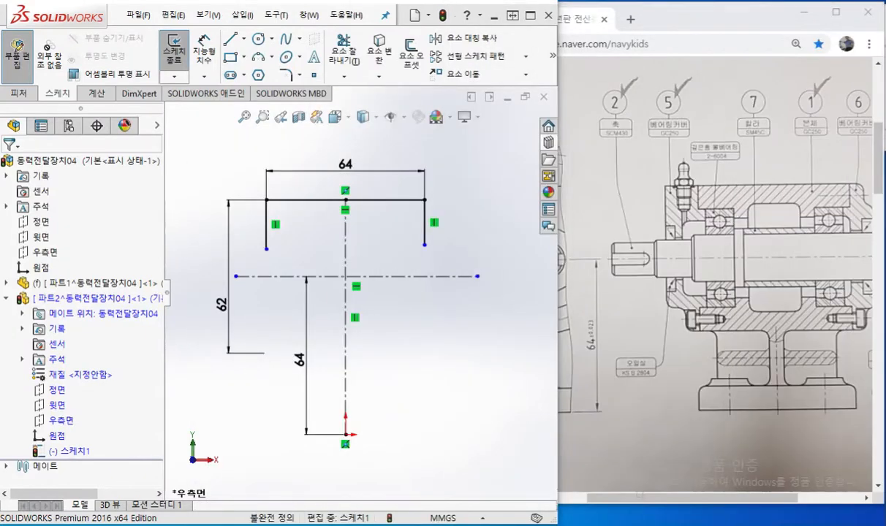
pyautogui.click(423, 245)
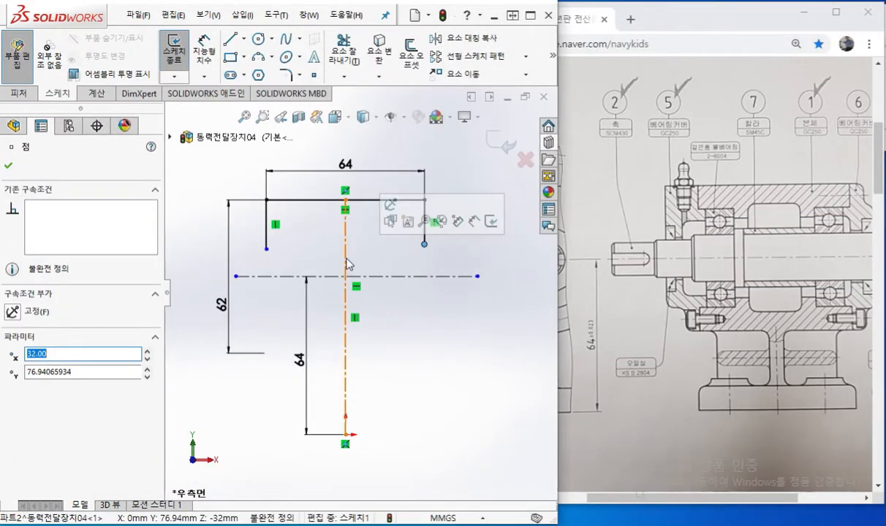
pyautogui.scroll(-3, 347, 259)
pyautogui.click(284, 218)
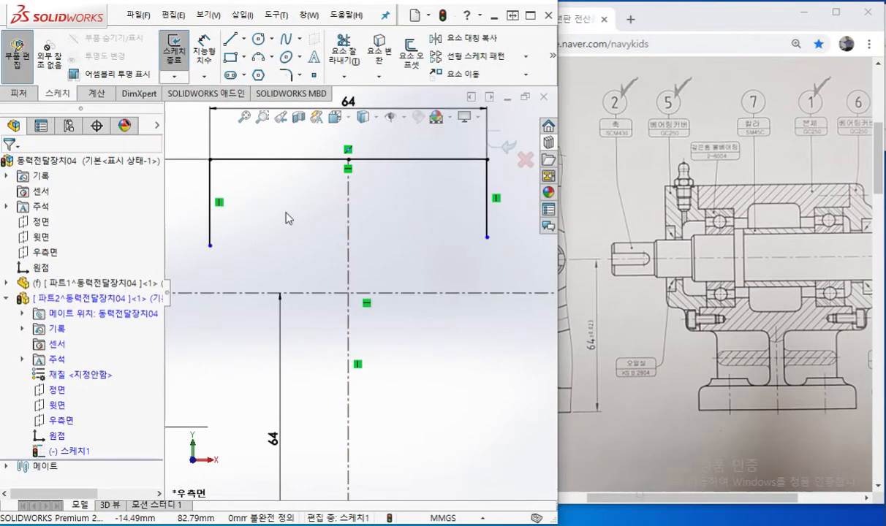
pyautogui.moveTo(306, 224); pyautogui.dragTo(208, 228, button='right')
pyautogui.moveTo(292, 213); pyautogui.dragTo(228, 245, button='right')
pyautogui.click(211, 246)
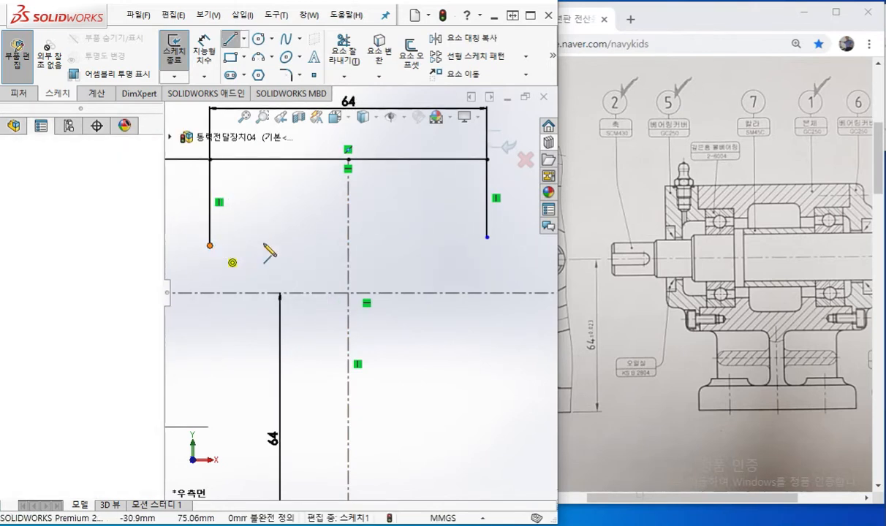
pyautogui.click(284, 246)
pyautogui.click(284, 266)
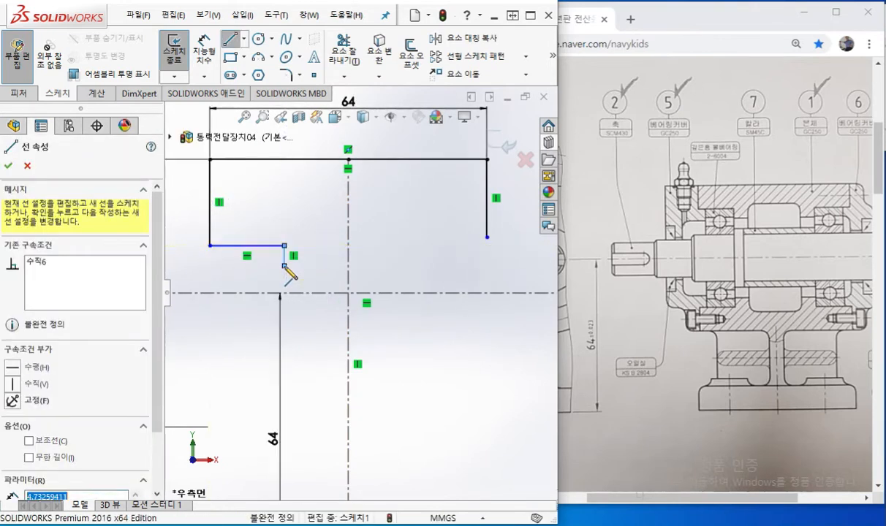
pyautogui.rightClick(327, 268)
pyautogui.click(374, 279)
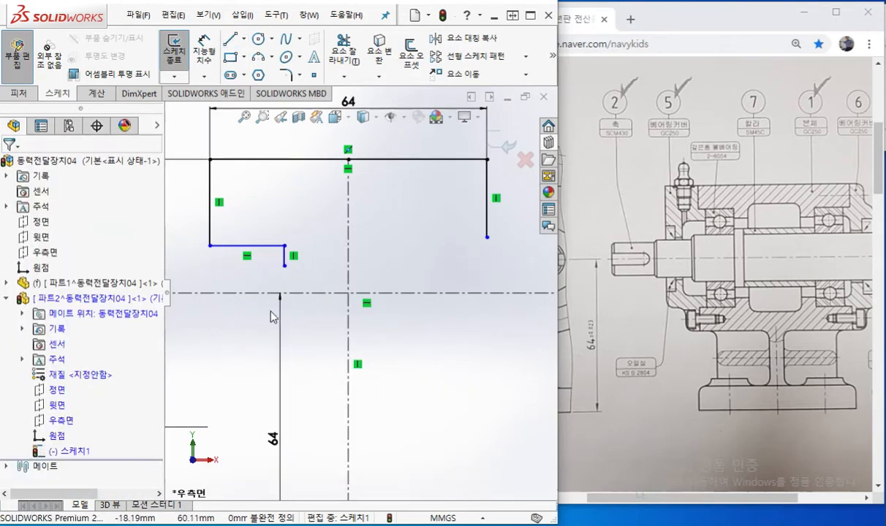
# Dimension the new horizontal line as a diameter about the horizontal centerline and set it to 42 mm.
pyautogui.rightClick(314, 216)
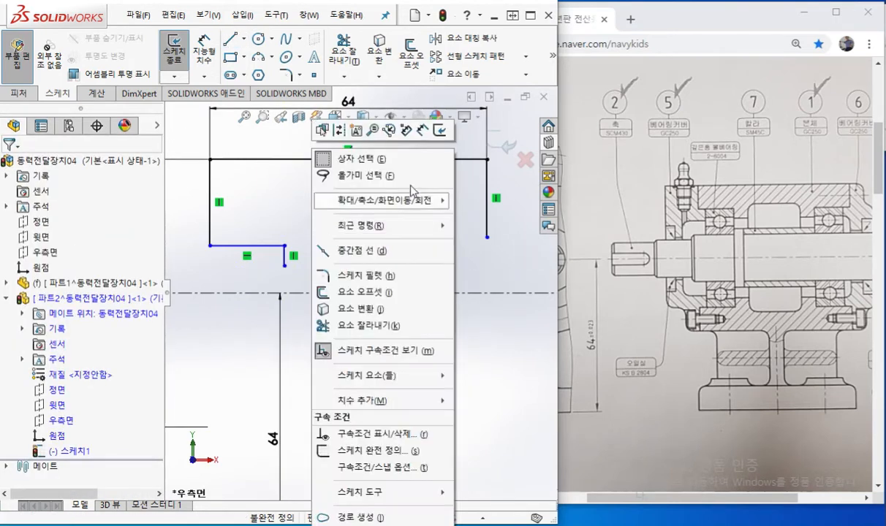
pyautogui.click(399, 137)
pyautogui.press('d')
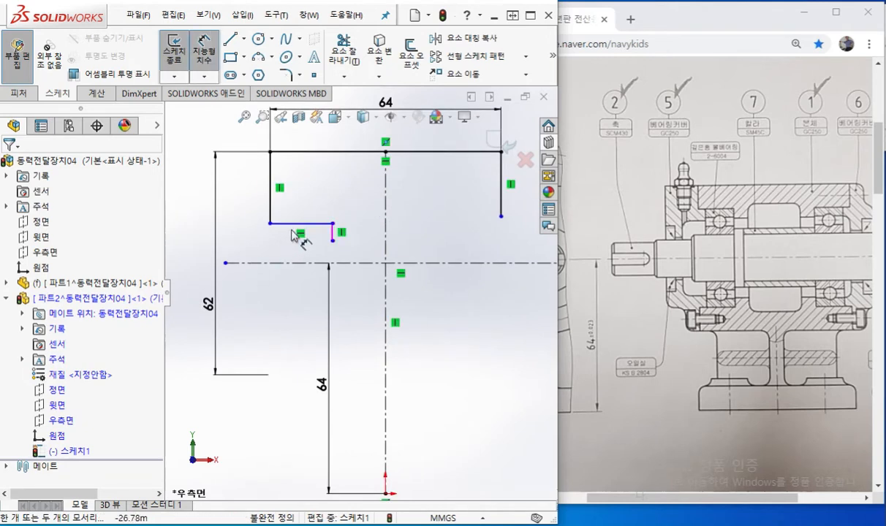
pyautogui.click(300, 224)
pyautogui.click(287, 264)
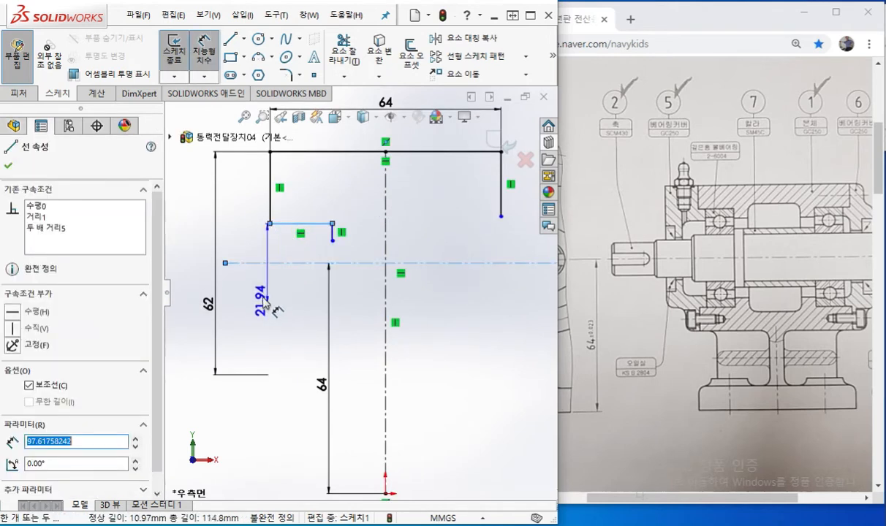
pyautogui.click(257, 294)
pyautogui.write('42')
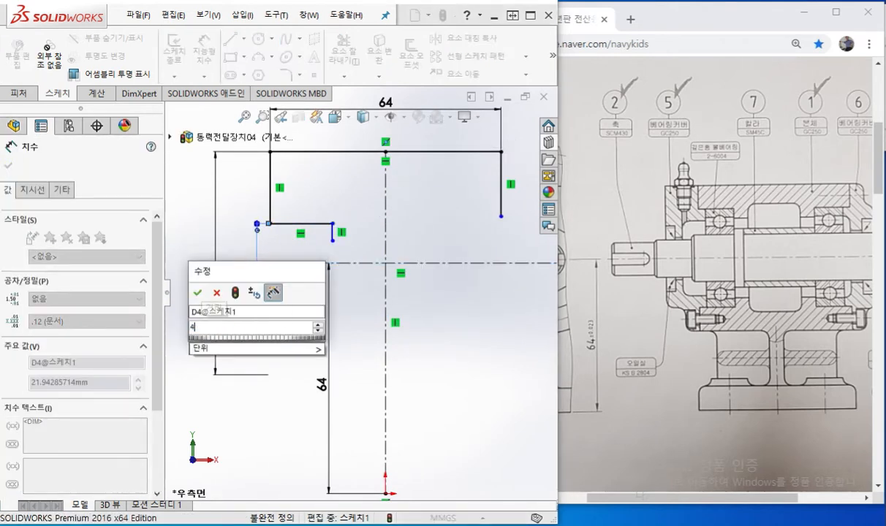
pyautogui.click(198, 293)
pyautogui.press('Escape')
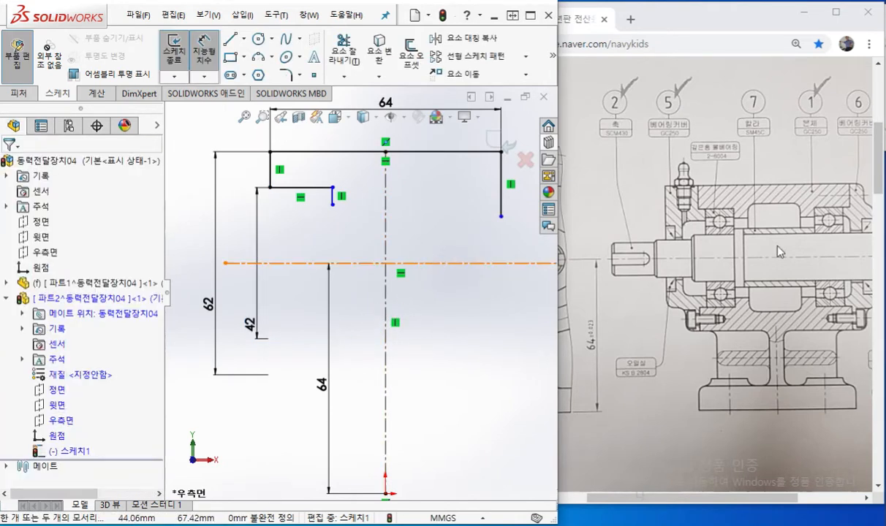
# Mark the depth from the body's end face to the bearing shoulder as 15 on the reference drawing, and clear the marks.
pyautogui.press('F12')
pyautogui.moveTo(734, 209); pyautogui.dragTo(738, 262)
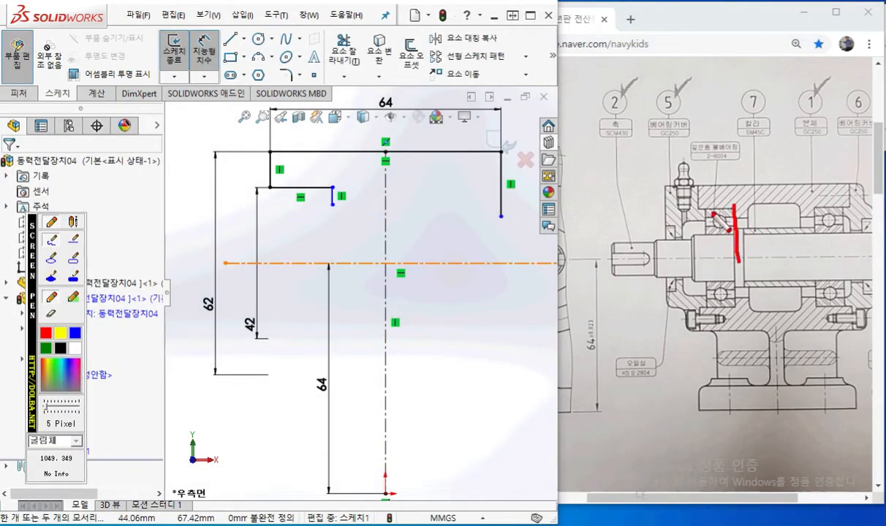
pyautogui.moveTo(694, 181); pyautogui.dragTo(696, 208)
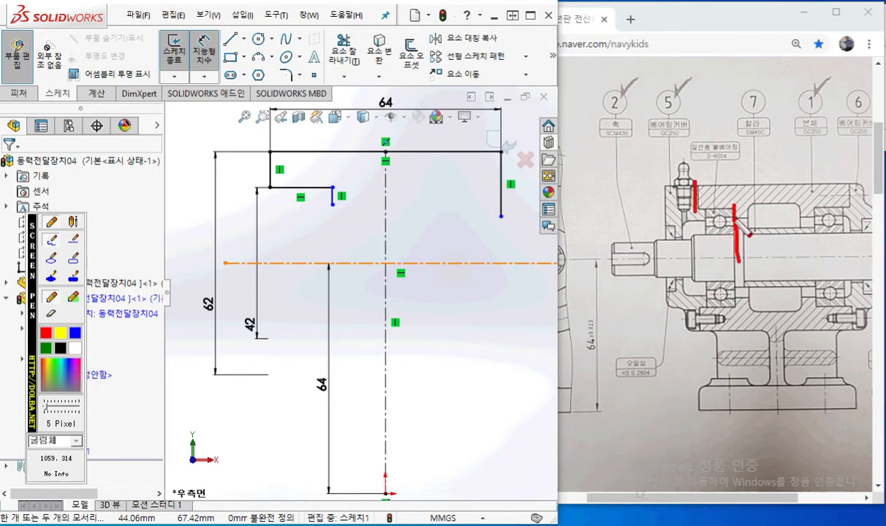
pyautogui.moveTo(697, 227)
pyautogui.mouseDown()
pyautogui.moveTo(730, 226)
pyautogui.moveTo(722, 235)
pyautogui.moveTo(695, 228)
pyautogui.moveTo(716, 265)
pyautogui.moveTo(730, 243)
pyautogui.mouseUp()
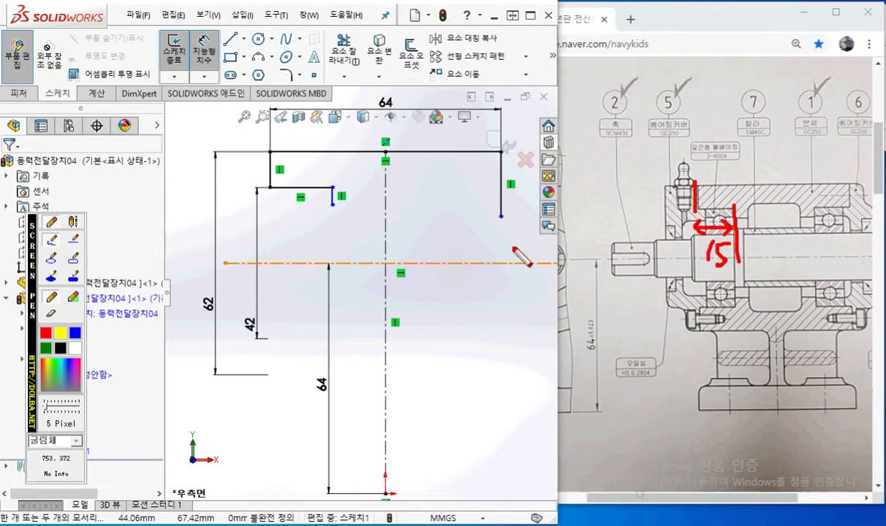
pyautogui.press('Escape')
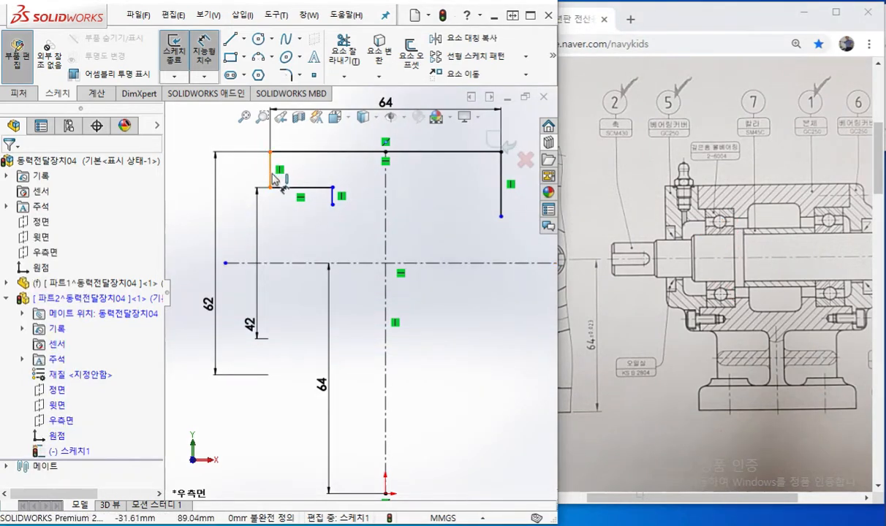
# Dimension the distance between the left side line and the short shoulder line as 15 mm.
pyautogui.click(273, 174)
pyautogui.click(333, 196)
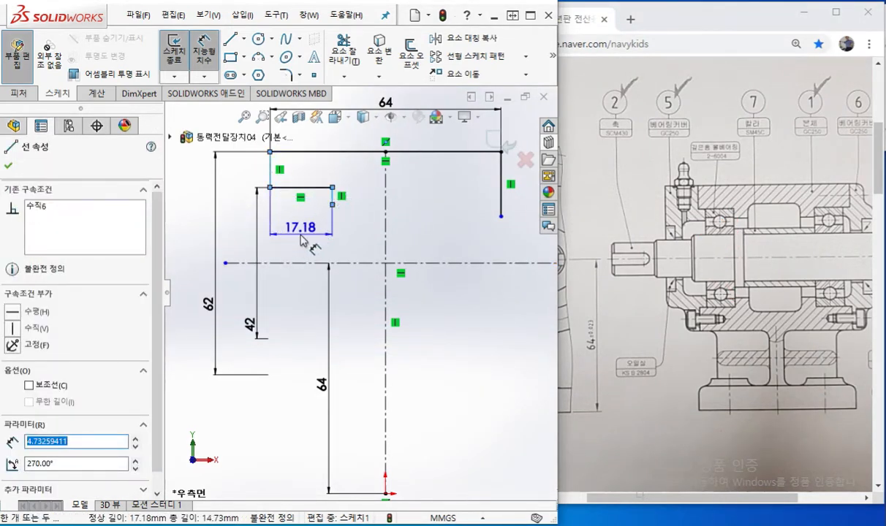
pyautogui.click(304, 241)
pyautogui.write('15')
pyautogui.press('Return')
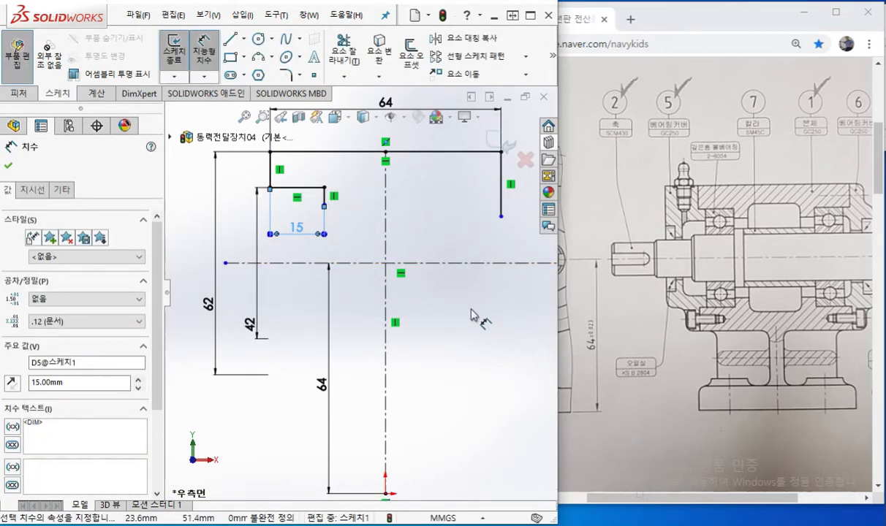
pyautogui.click(472, 308)
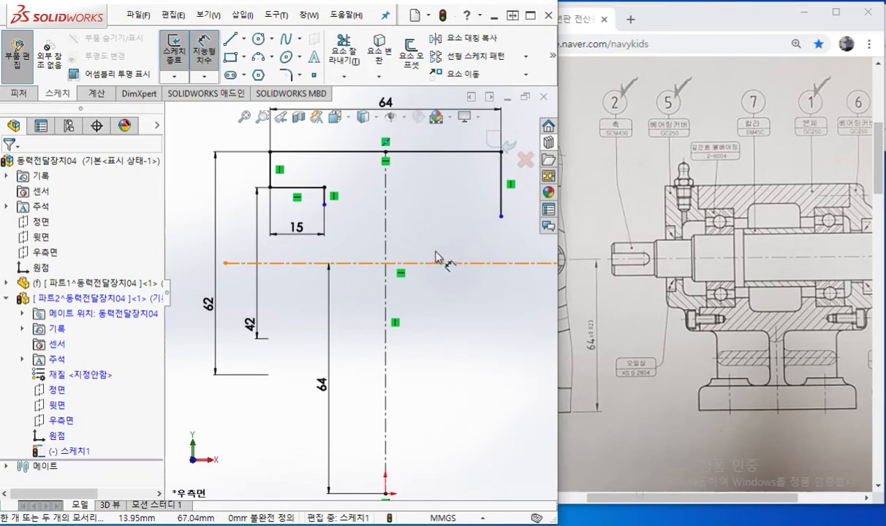
# Mark the bearing seat's inner corner in the sketch and circle the Sketch Fillet tool with the screen pen.
pyautogui.press('F9')
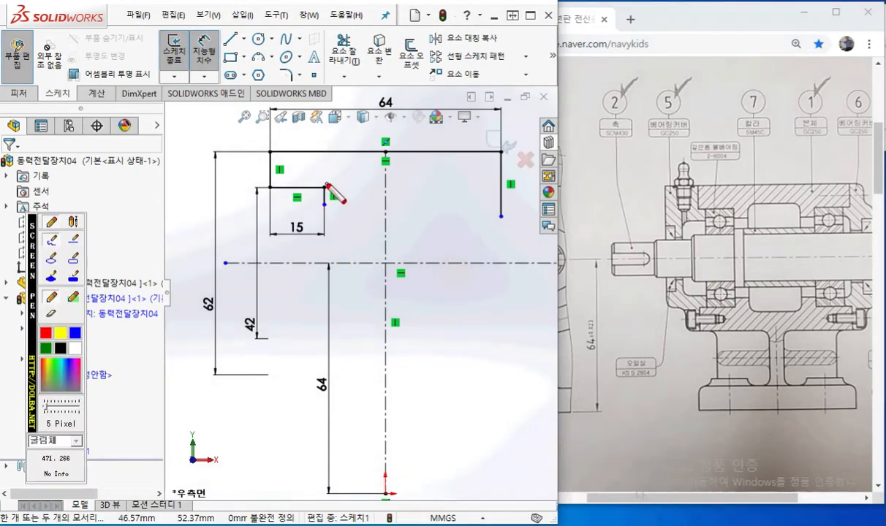
pyautogui.moveTo(322, 174)
pyautogui.mouseDown()
pyautogui.moveTo(326, 188)
pyautogui.moveTo(354, 184)
pyautogui.mouseUp()
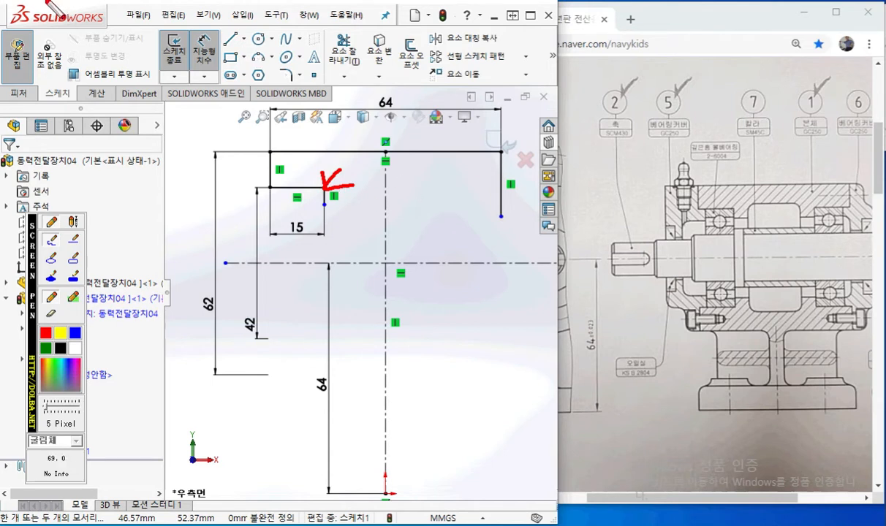
pyautogui.moveTo(293, 92)
pyautogui.mouseDown()
pyautogui.moveTo(284, 65)
pyautogui.moveTo(298, 88)
pyautogui.mouseUp()
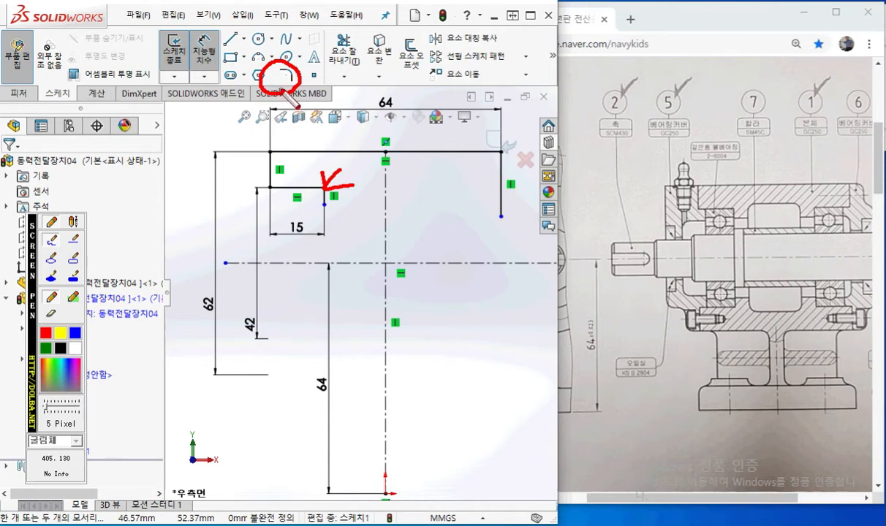
pyautogui.rightClick(282, 91)
# Fillet the bearing seat's inner corner with a 0.6 mm radius and move its radius dimension clear of the corner.
pyautogui.click(289, 75)
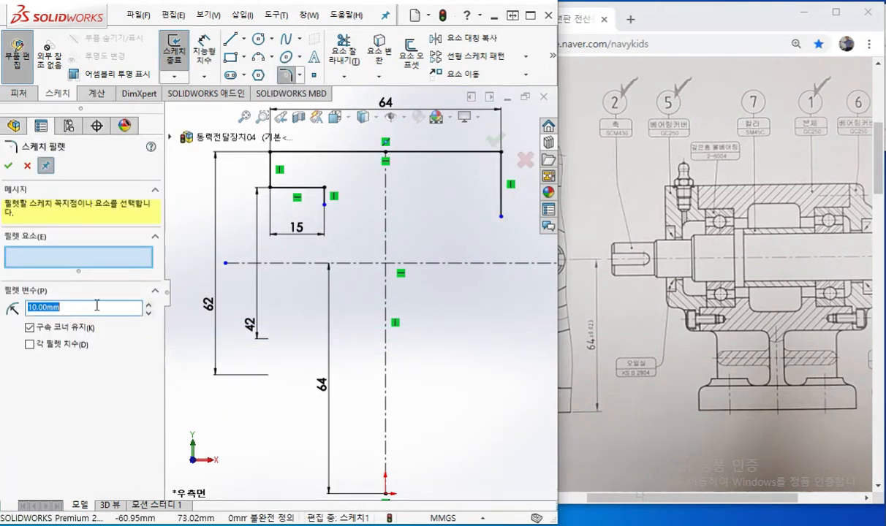
pyautogui.write('0.')
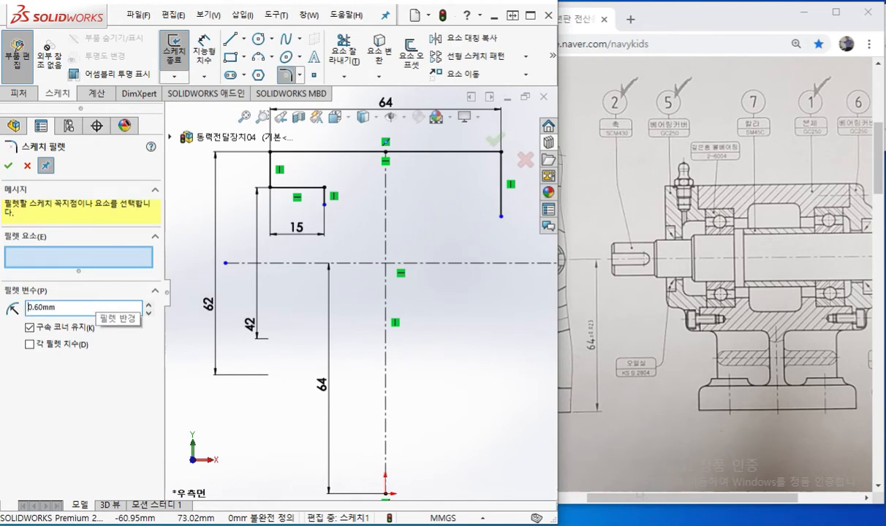
pyautogui.scroll(-3, 289, 165)
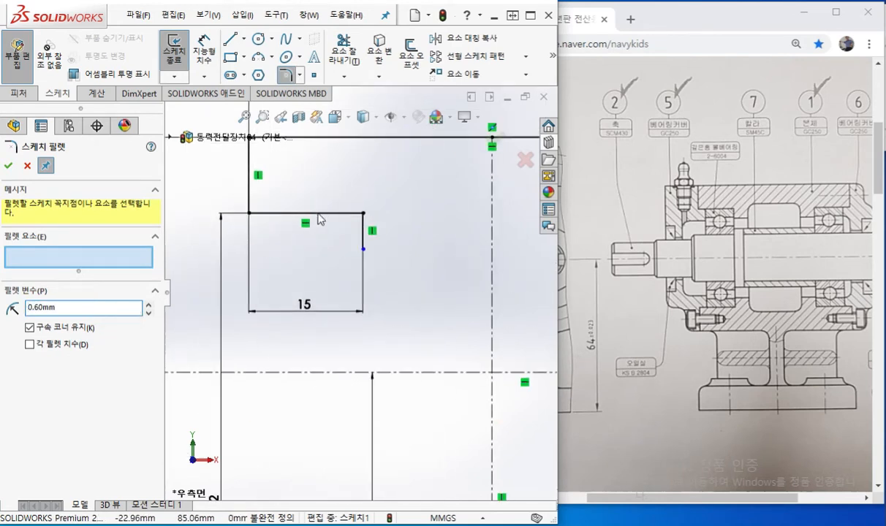
pyautogui.click(319, 213)
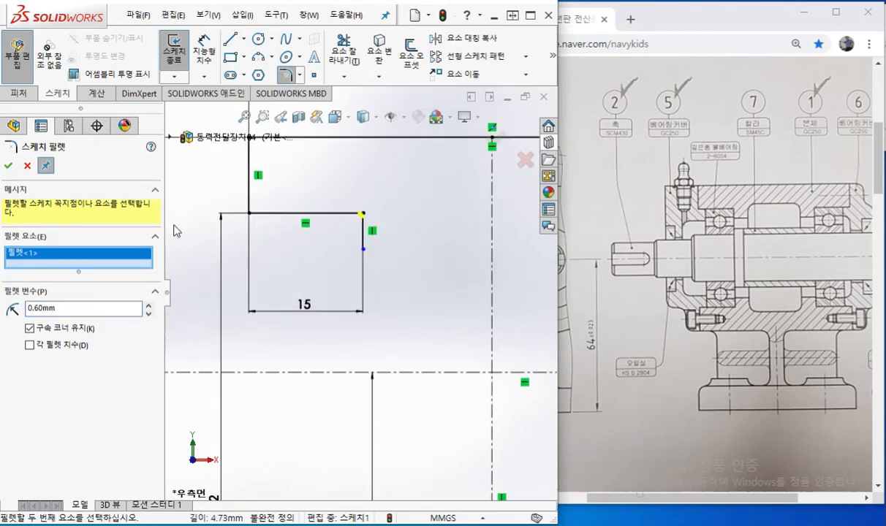
pyautogui.click(363, 219)
pyautogui.rightClick(422, 207)
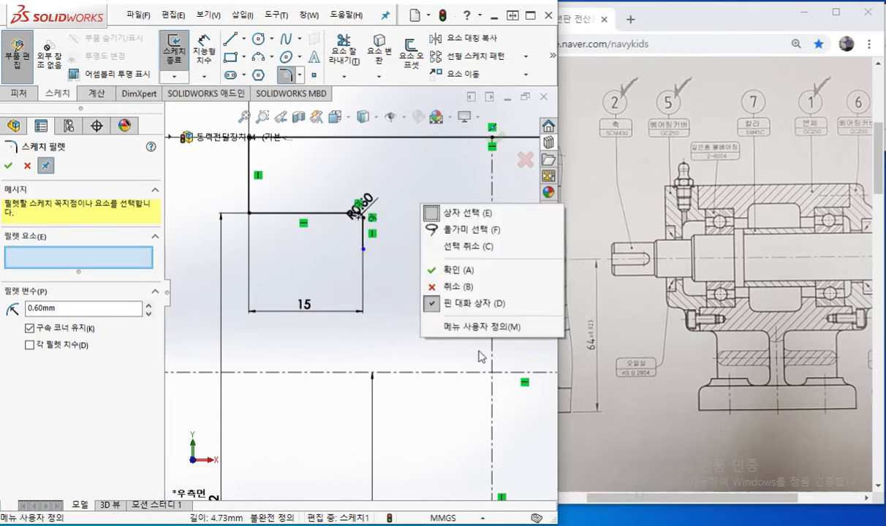
pyautogui.click(457, 269)
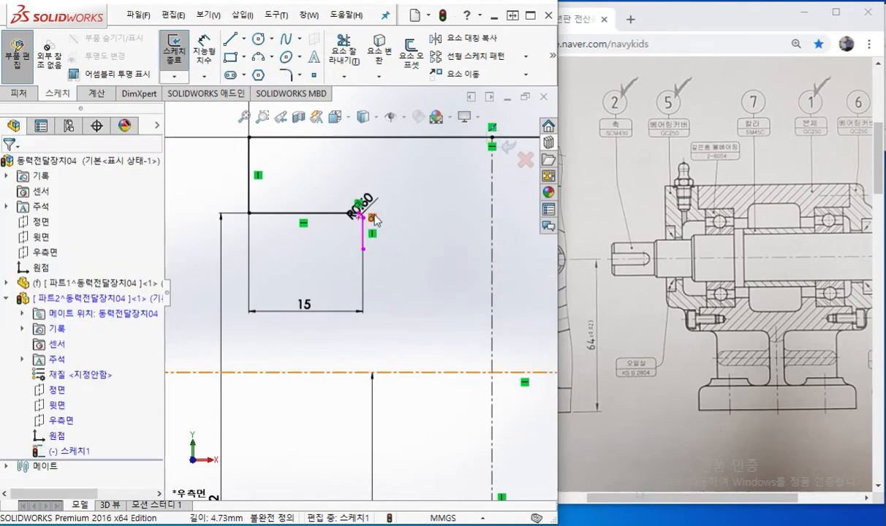
pyautogui.moveTo(373, 217); pyautogui.dragTo(403, 204)
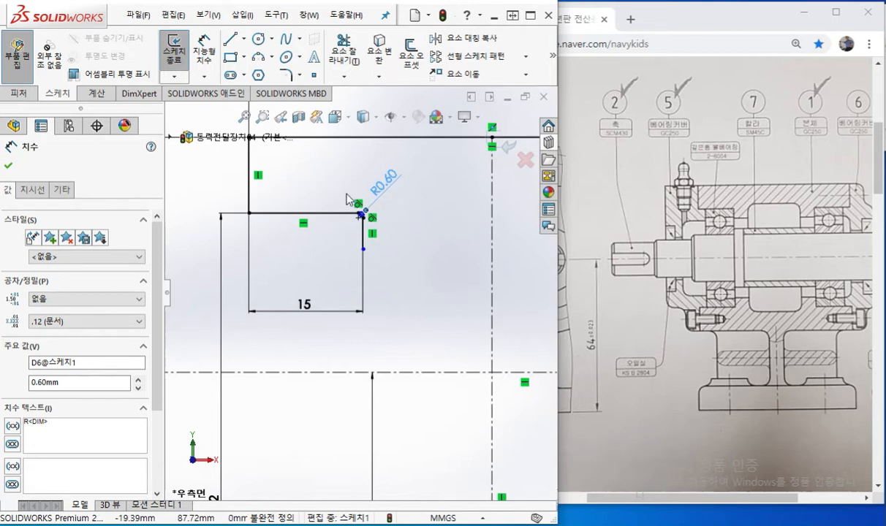
pyautogui.click(441, 303)
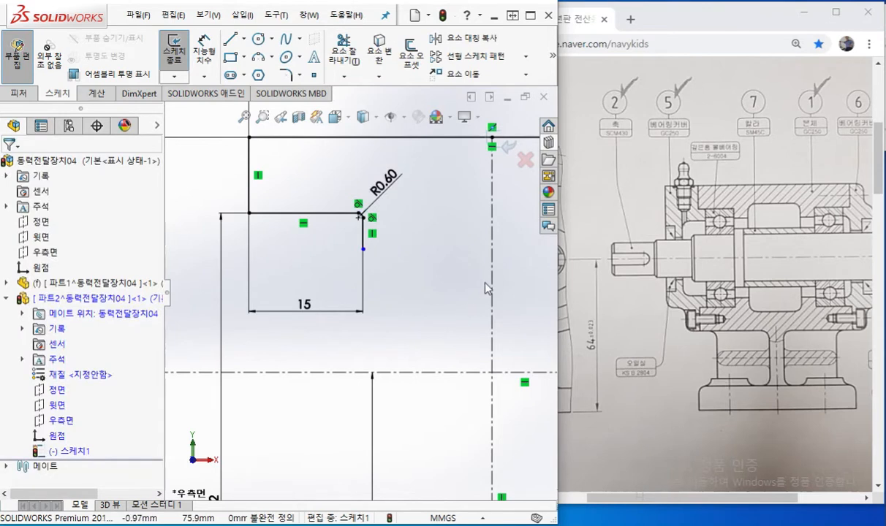
# Mark the shoulder bore's upper and lower edges and its diameter on the reference drawing with the screen pen, and clear the marks.
pyautogui.press('F9')
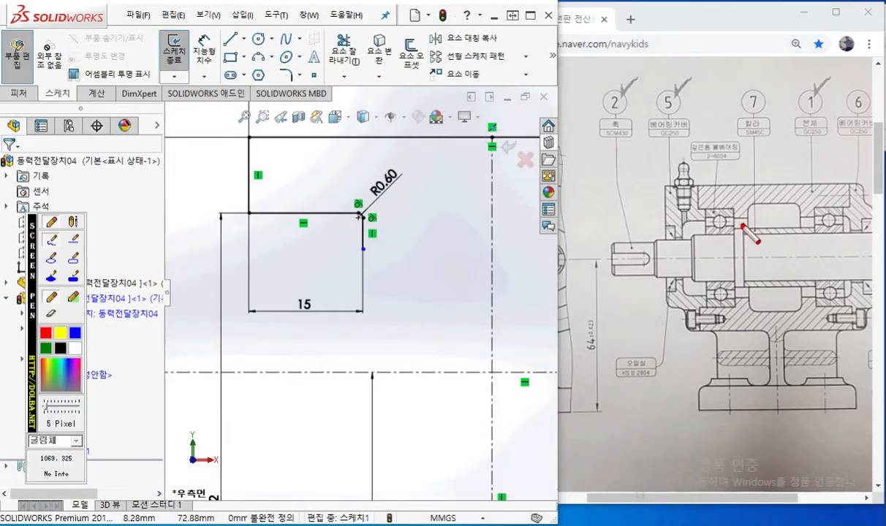
pyautogui.moveTo(745, 218); pyautogui.dragTo(814, 217)
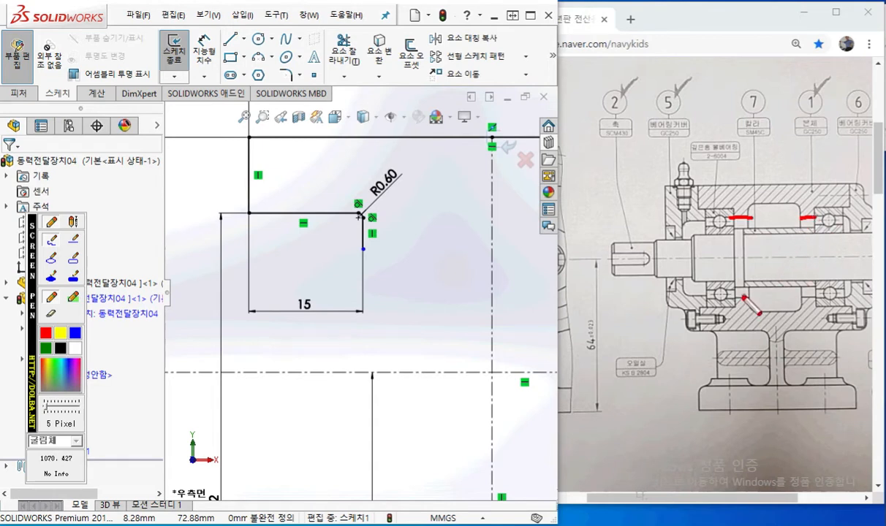
pyautogui.moveTo(732, 298); pyautogui.dragTo(747, 299)
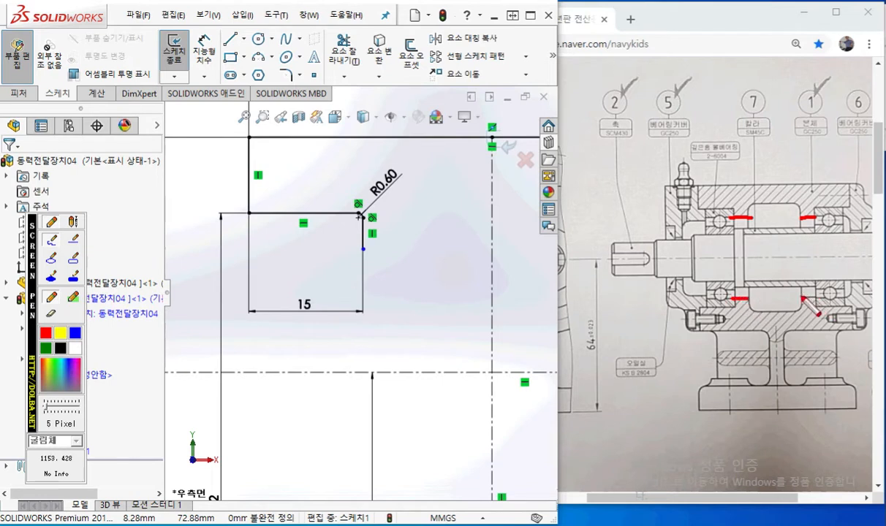
pyautogui.moveTo(743, 219)
pyautogui.mouseDown()
pyautogui.moveTo(745, 290)
pyautogui.moveTo(753, 278)
pyautogui.mouseUp()
pyautogui.moveTo(739, 236)
pyautogui.mouseDown()
pyautogui.moveTo(744, 224)
pyautogui.moveTo(750, 235)
pyautogui.mouseUp()
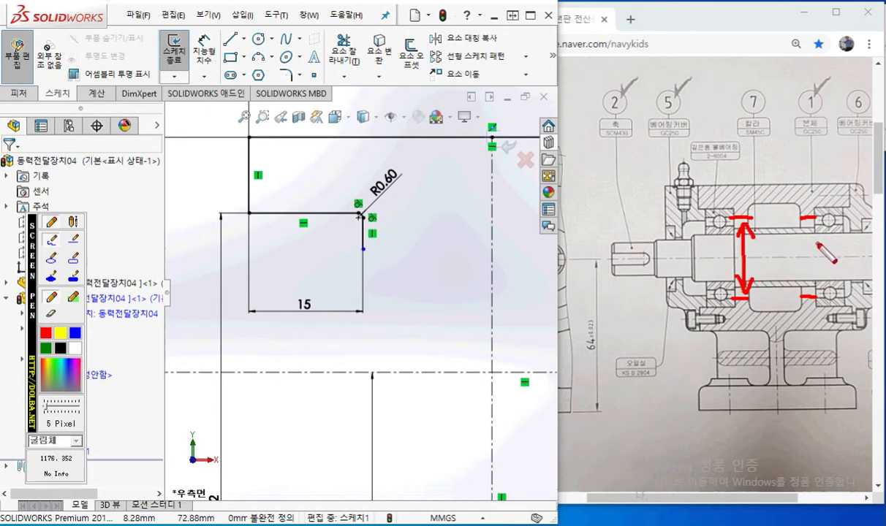
pyautogui.press('Escape')
# Enlarge the reference drawing to 150%, bring the body section into view, and mark across the central recess's end wall, clearing the mark.
pyautogui.click(764, 25)
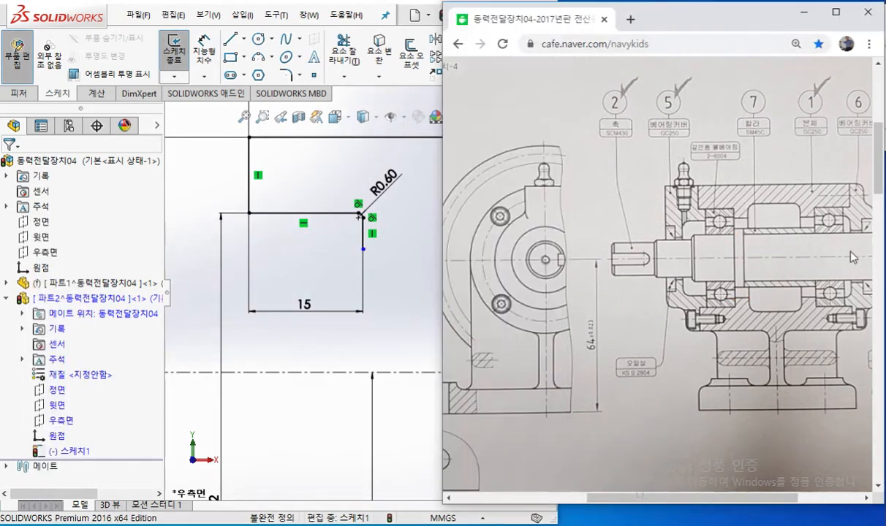
pyautogui.keyDown('ctrl'); pyautogui.scroll(-2, 846, 274); pyautogui.keyUp('ctrl')
pyautogui.keyDown('ctrl'); pyautogui.scroll(5, 692, 215); pyautogui.keyUp('ctrl')
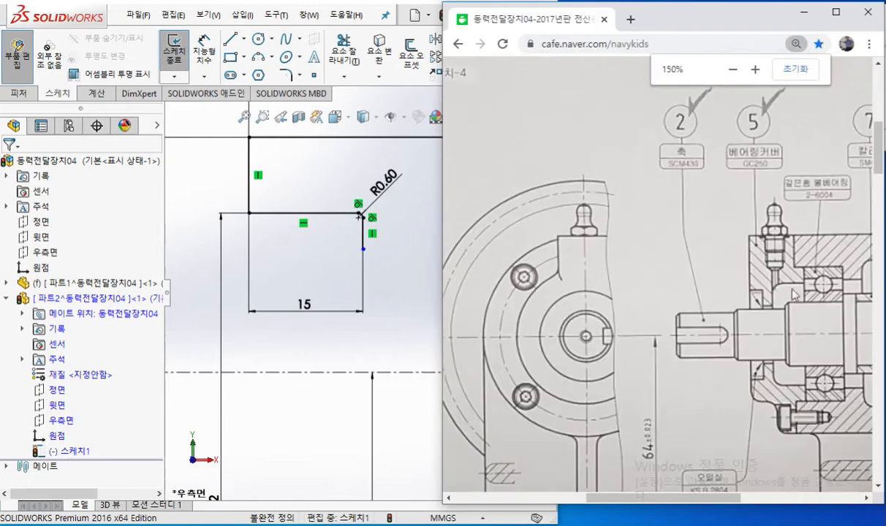
pyautogui.moveTo(677, 498); pyautogui.dragTo(763, 497)
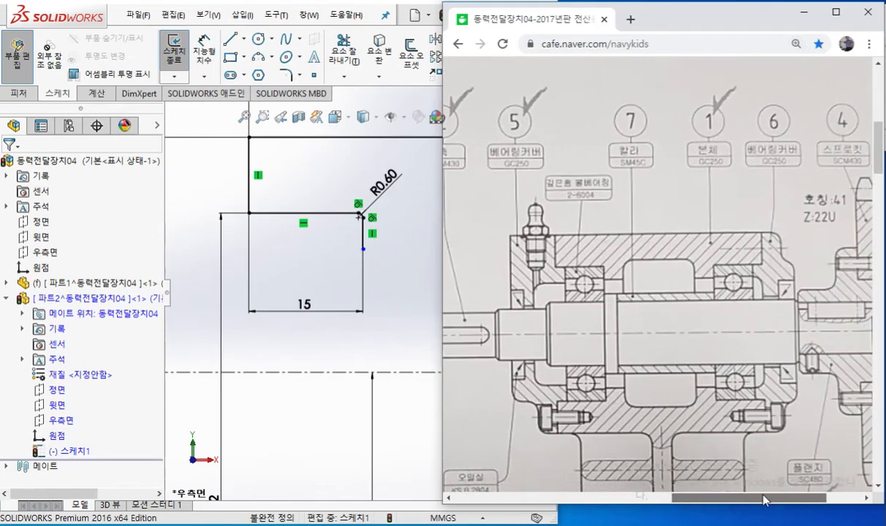
pyautogui.press('F9')
pyautogui.moveTo(623, 276); pyautogui.dragTo(625, 388)
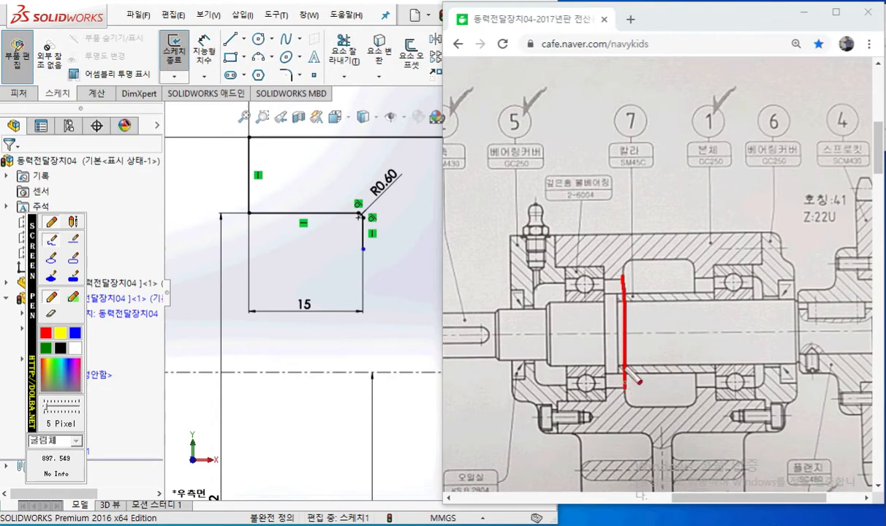
pyautogui.press('Escape')
# Mark both shoulder bore edges and connect them across the shaft on the enlarged drawing, and clear the marks.
pyautogui.press('F9')
pyautogui.moveTo(599, 280); pyautogui.dragTo(630, 280)
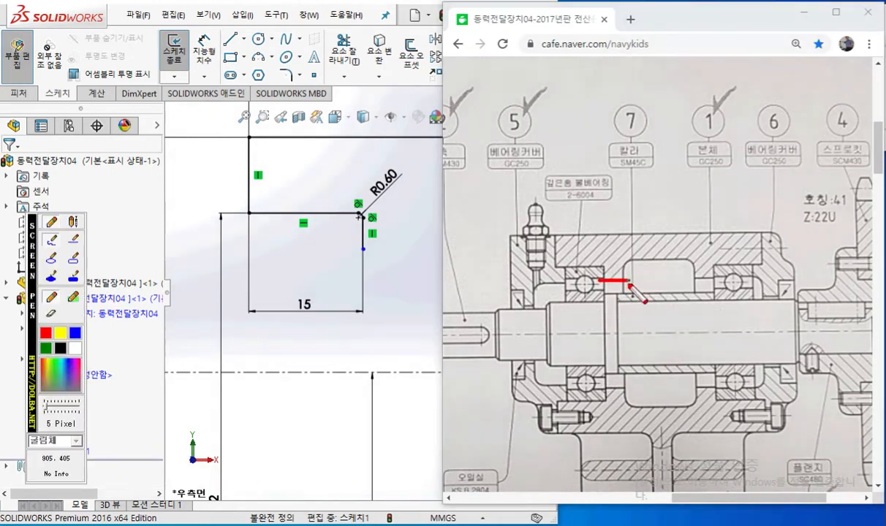
pyautogui.moveTo(604, 388); pyautogui.dragTo(627, 388)
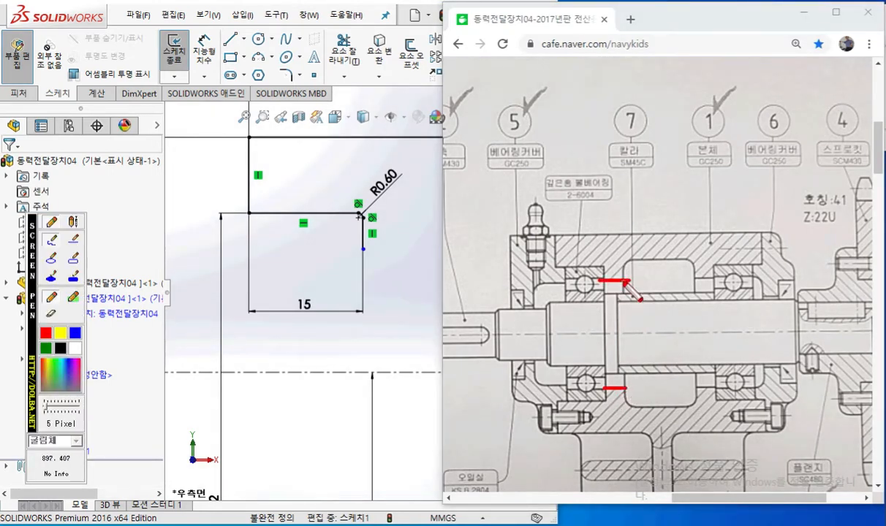
pyautogui.moveTo(624, 280)
pyautogui.mouseDown()
pyautogui.moveTo(624, 263)
pyautogui.moveTo(623, 388)
pyautogui.mouseUp()
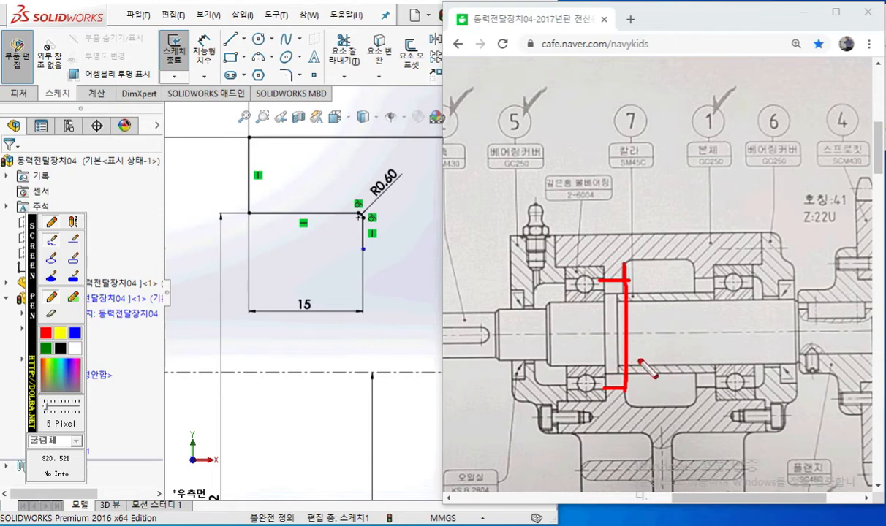
pyautogui.press('Escape')
# Mark the shoulder bore's diameter with an arrow between its edges on the reference drawing and label it 34.
pyautogui.press('F9')
pyautogui.moveTo(599, 282); pyautogui.dragTo(626, 281)
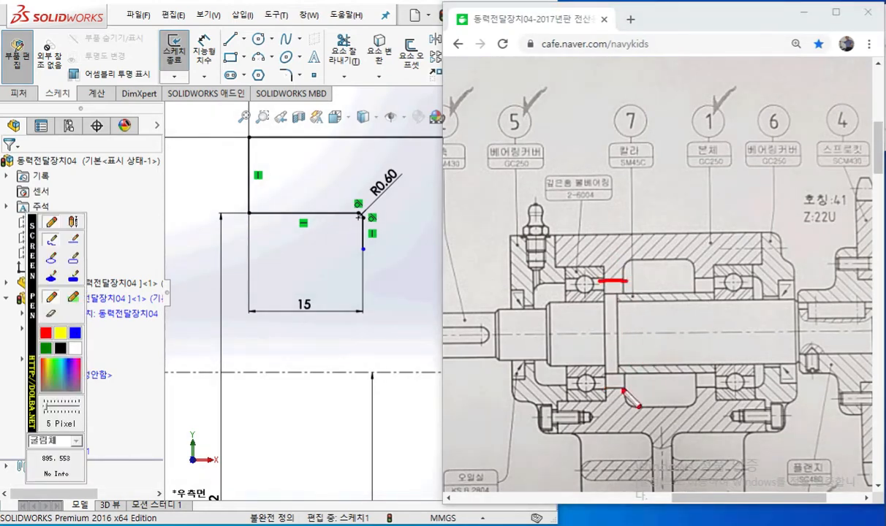
pyautogui.moveTo(599, 385); pyautogui.dragTo(636, 384)
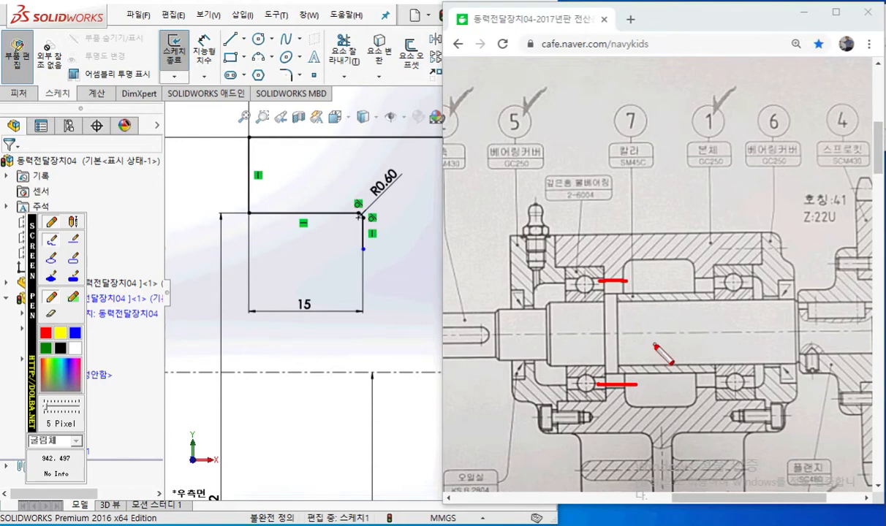
pyautogui.moveTo(613, 281)
pyautogui.mouseDown()
pyautogui.moveTo(616, 378)
pyautogui.moveTo(626, 358)
pyautogui.mouseUp()
pyautogui.moveTo(608, 294)
pyautogui.mouseDown()
pyautogui.moveTo(627, 295)
pyautogui.moveTo(623, 342)
pyautogui.mouseUp()
pyautogui.moveTo(653, 315)
pyautogui.mouseDown()
pyautogui.moveTo(669, 331)
pyautogui.moveTo(662, 338)
pyautogui.mouseUp()
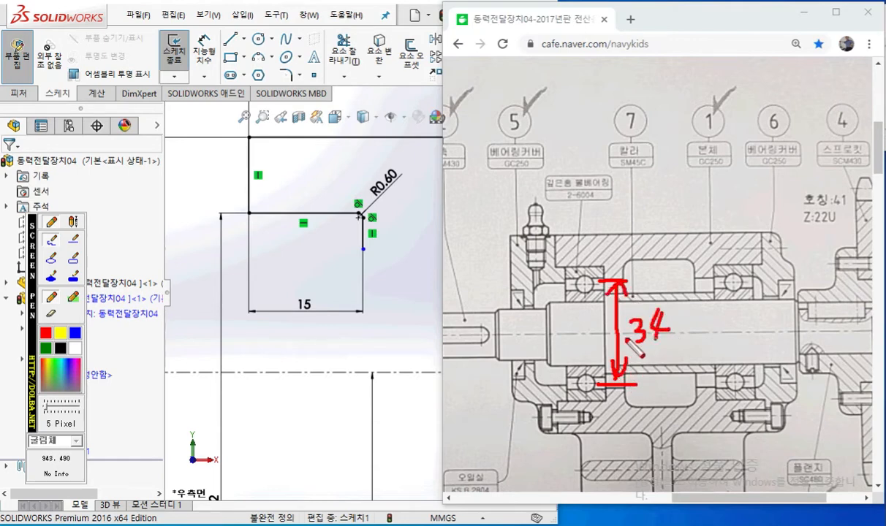
pyautogui.moveTo(627, 305); pyautogui.dragTo(621, 330)
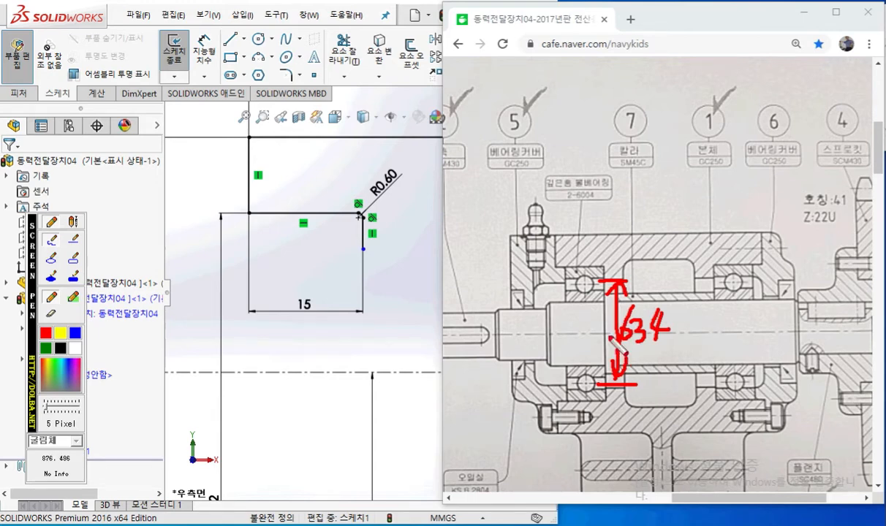
# Outline the stepped profile continuing from the shoulder line and its diameter with the screen pen, and clear all marks.
pyautogui.moveTo(363, 250)
pyautogui.mouseDown()
pyautogui.moveTo(398, 254)
pyautogui.moveTo(395, 205)
pyautogui.moveTo(408, 191)
pyautogui.moveTo(489, 192)
pyautogui.mouseUp()
pyautogui.moveTo(385, 263)
pyautogui.mouseDown()
pyautogui.moveTo(371, 464)
pyautogui.moveTo(391, 427)
pyautogui.mouseUp()
pyautogui.moveTo(378, 260); pyautogui.dragTo(392, 280)
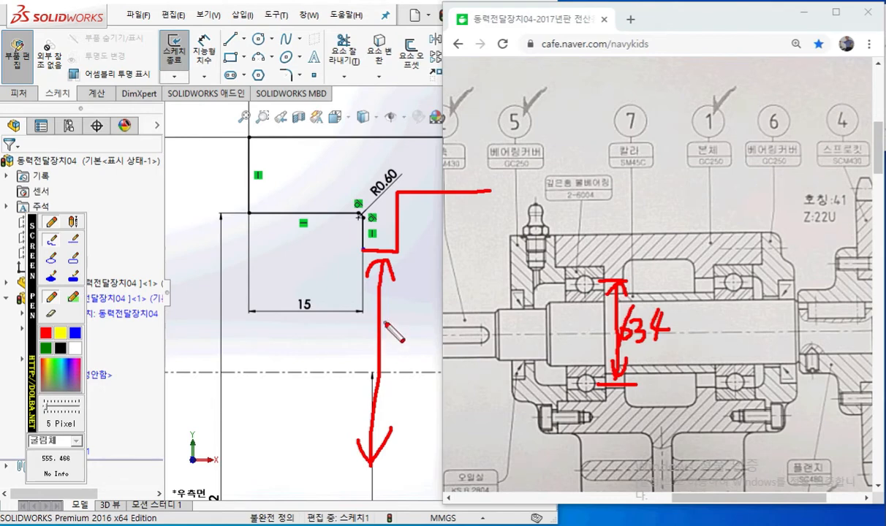
pyautogui.press('Escape')
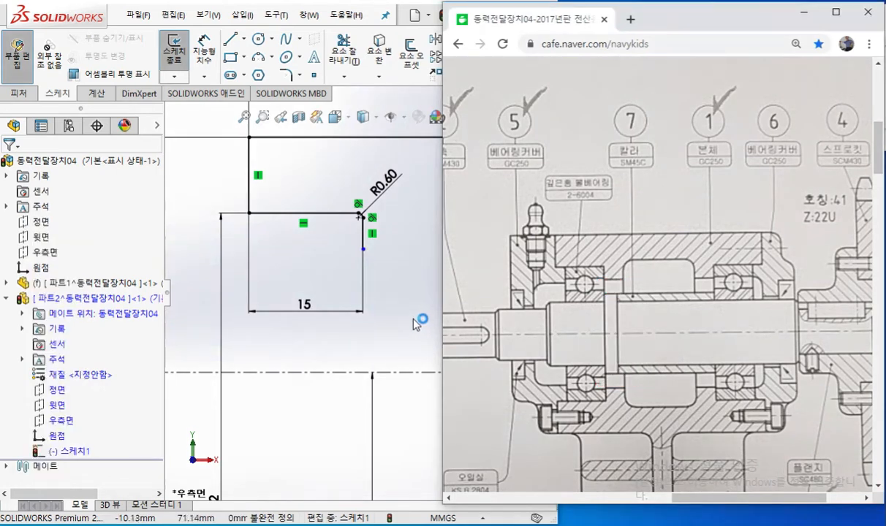
# Draw a horizontal line inward from the shoulder line's lower end, followed by a vertical line going up.
pyautogui.click(415, 321)
pyautogui.moveTo(446, 283); pyautogui.dragTo(320, 282, button='right')
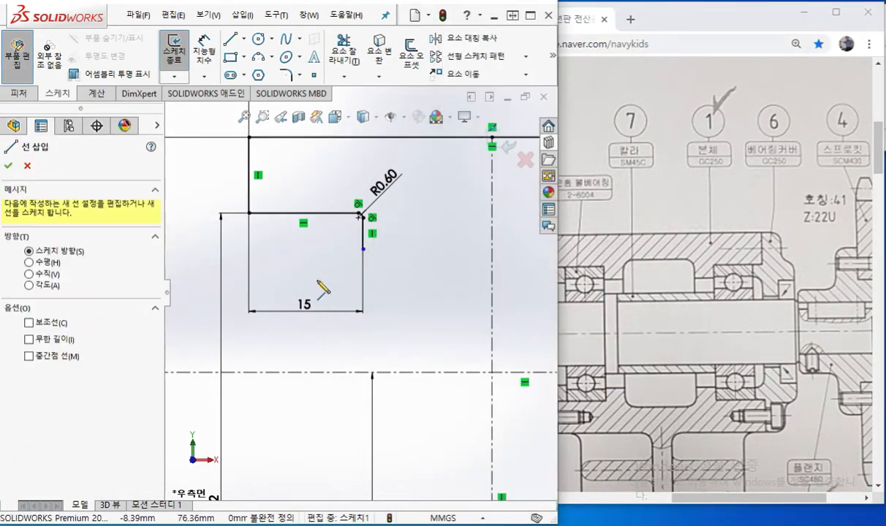
pyautogui.click(363, 249)
pyautogui.click(415, 249)
pyautogui.click(415, 198)
# Dimension the new horizontal line as a 34 mm diameter about the horizontal centerline and move the 15 mm dimension closer to the profile.
pyautogui.rightClick(463, 245)
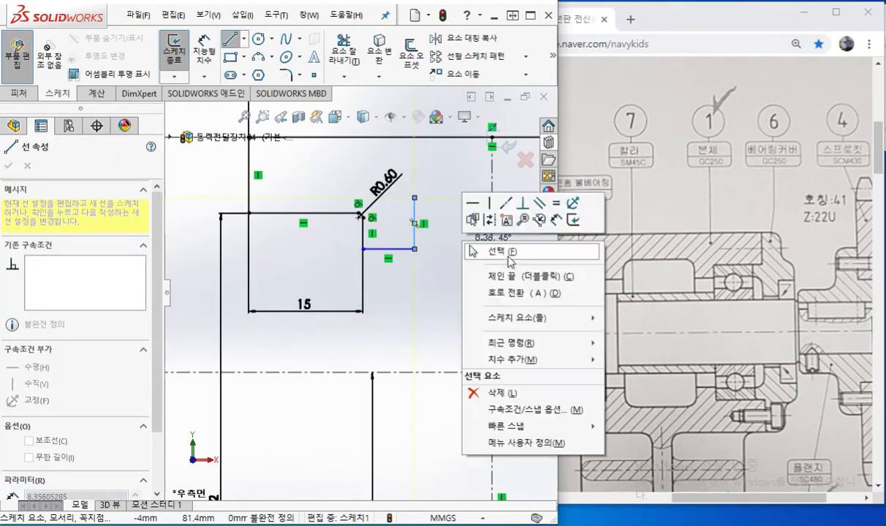
pyautogui.click(556, 220)
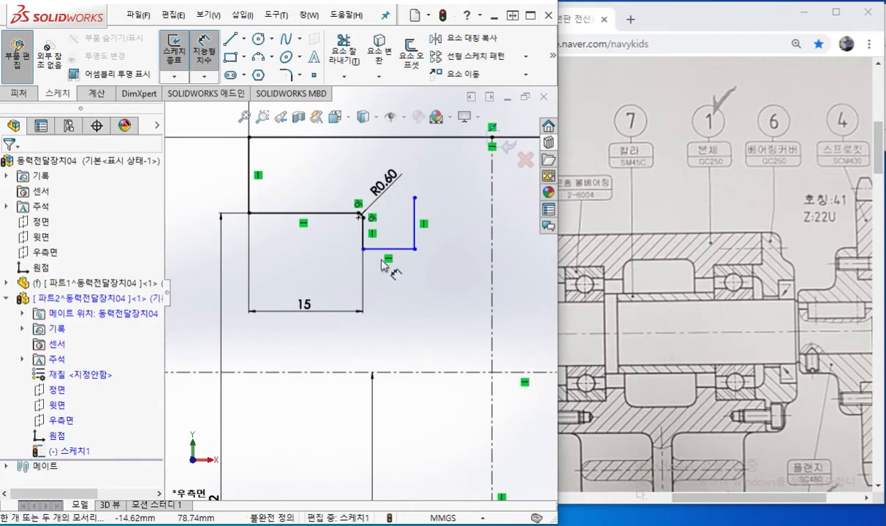
pyautogui.click(388, 250)
pyautogui.click(392, 377)
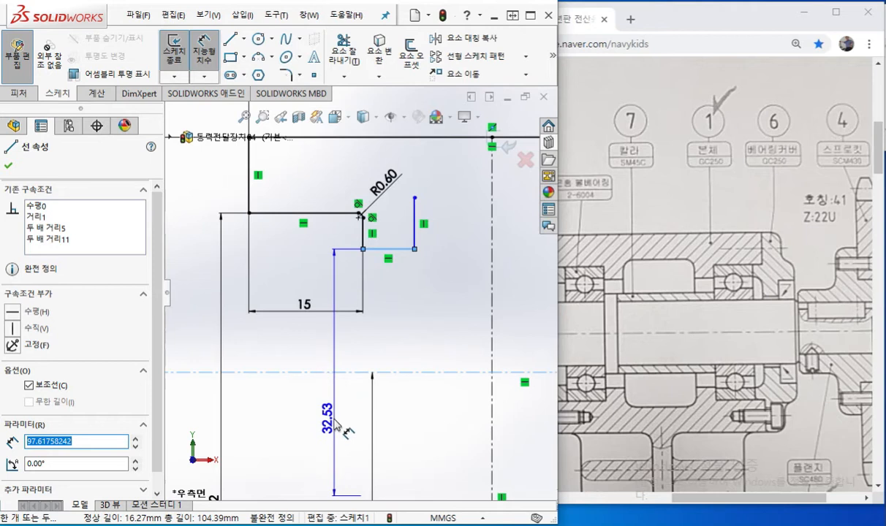
pyautogui.click(350, 430)
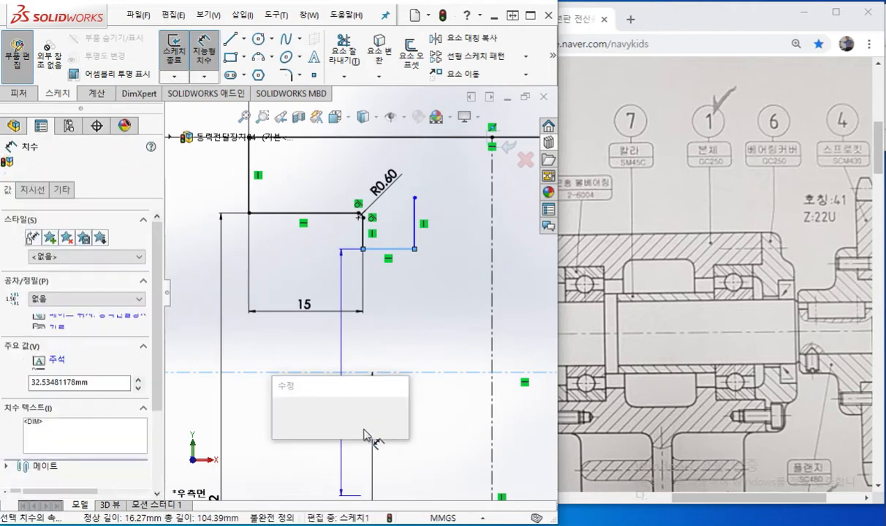
pyautogui.write('ㅋ')
pyautogui.press('BackSpace')
pyautogui.write('34')
pyautogui.press('Return')
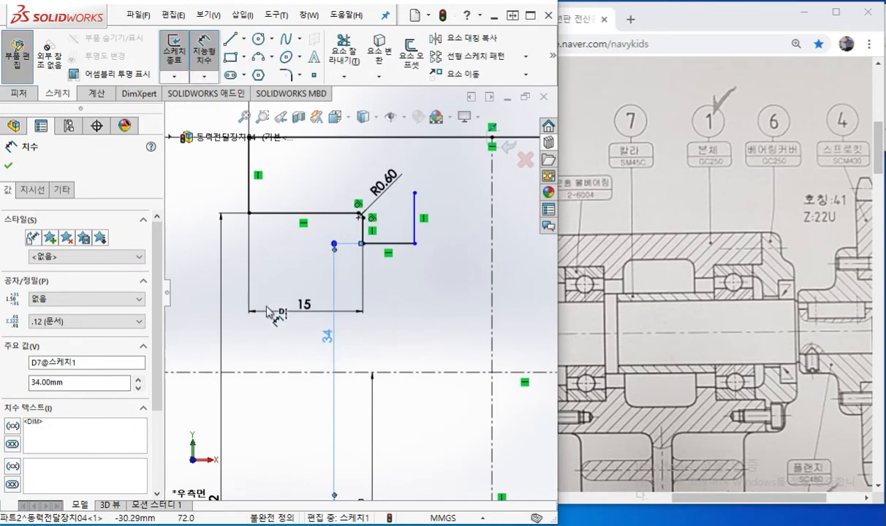
pyautogui.moveTo(293, 306)
pyautogui.mouseDown()
pyautogui.moveTo(270, 284)
pyautogui.moveTo(299, 268)
pyautogui.mouseUp()
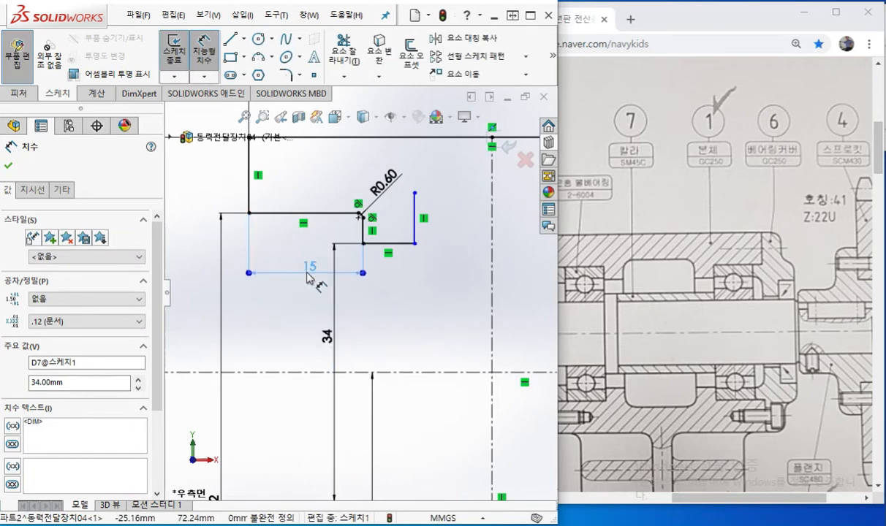
pyautogui.click(407, 309)
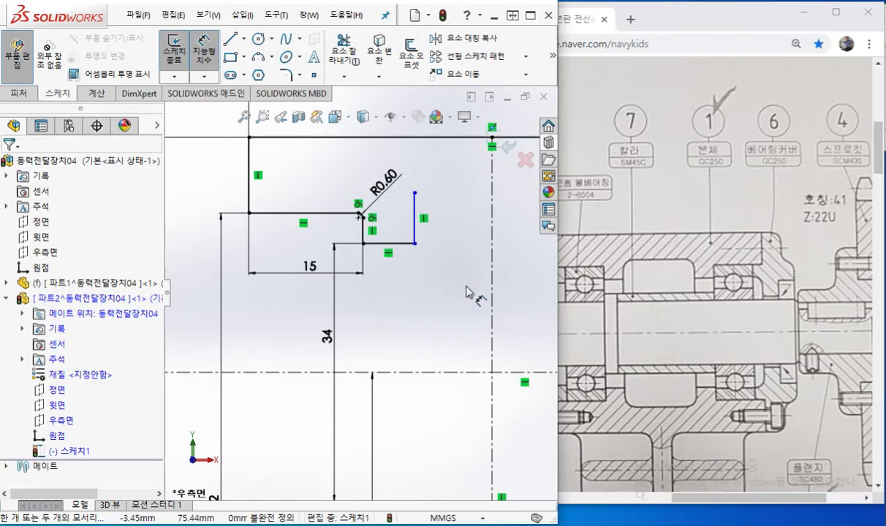
# Mark the central recess's upper and lower edges on the reference drawing and sketch a box above it with the screen pen.
pyautogui.press('F12')
pyautogui.moveTo(620, 262); pyautogui.dragTo(687, 259)
pyautogui.moveTo(620, 406); pyautogui.dragTo(690, 407)
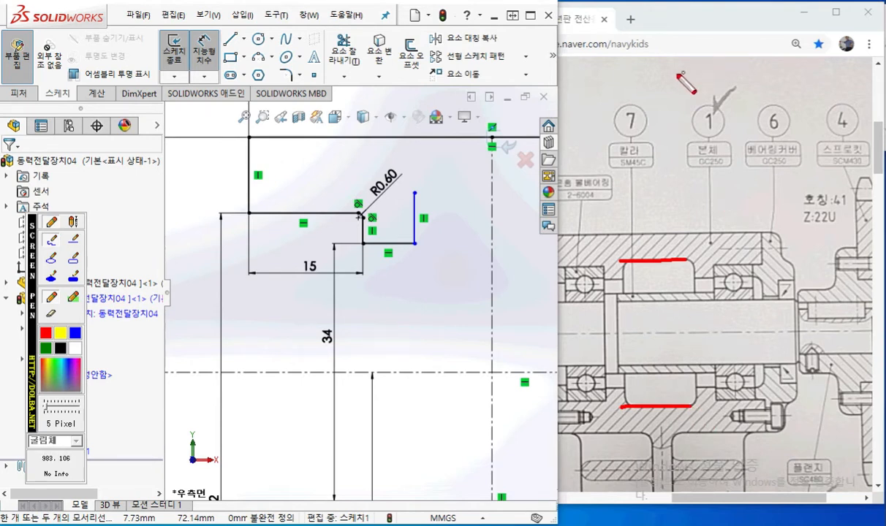
pyautogui.moveTo(671, 73)
pyautogui.mouseDown()
pyautogui.moveTo(731, 121)
pyautogui.moveTo(667, 139)
pyautogui.moveTo(702, 165)
pyautogui.moveTo(729, 176)
pyautogui.moveTo(796, 144)
pyautogui.mouseUp()
pyautogui.moveTo(725, 119); pyautogui.dragTo(787, 88)
pyautogui.moveTo(685, 78)
pyautogui.mouseDown()
pyautogui.moveTo(756, 63)
pyautogui.moveTo(786, 79)
pyautogui.moveTo(783, 164)
pyautogui.mouseUp()
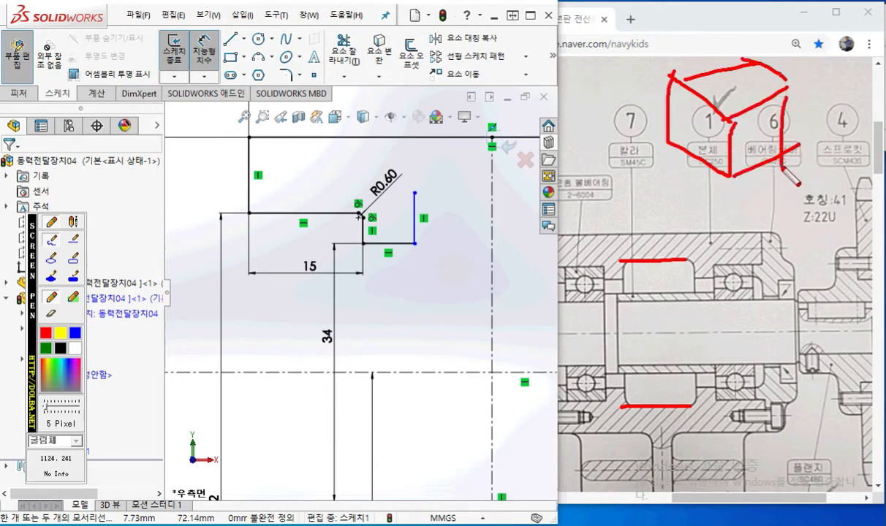
# Sketch a cylinder across the central recess on the reference drawing and clear all pen marks.
pyautogui.moveTo(646, 274)
pyautogui.mouseDown()
pyautogui.moveTo(656, 268)
pyautogui.moveTo(644, 392)
pyautogui.moveTo(654, 271)
pyautogui.moveTo(683, 390)
pyautogui.moveTo(665, 264)
pyautogui.moveTo(712, 264)
pyautogui.mouseUp()
pyautogui.moveTo(633, 406); pyautogui.dragTo(694, 399)
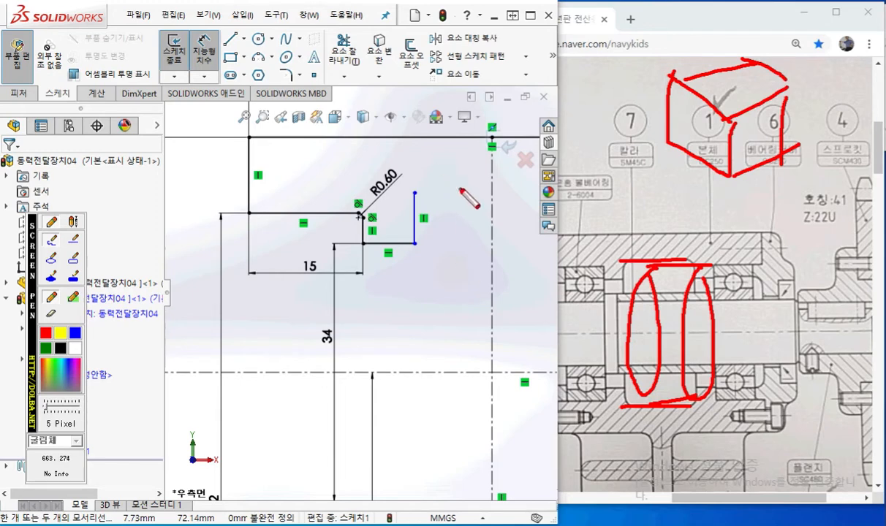
pyautogui.press('Escape')
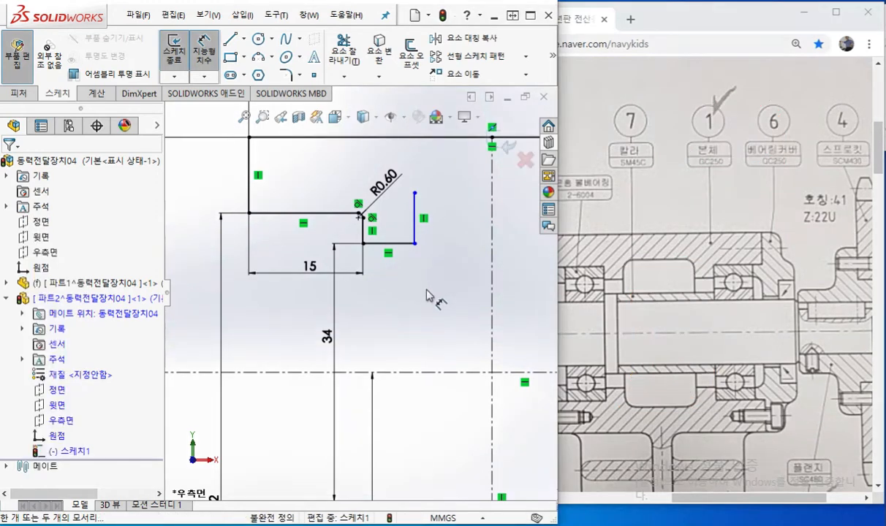
# Maximize the modelling window and bring the whole section profile into view.
pyautogui.click(532, 19)
pyautogui.scroll(2, 528, 296)
pyautogui.keyDown('ctrl'); pyautogui.moveTo(681, 319); pyautogui.dragTo(549, 313, button='middle'); pyautogui.keyUp('ctrl')
# Outline the missing profile in red and the existing half in blue, mark the mirroring about the vertical centerline, and clear all marks.
pyautogui.press('F12')
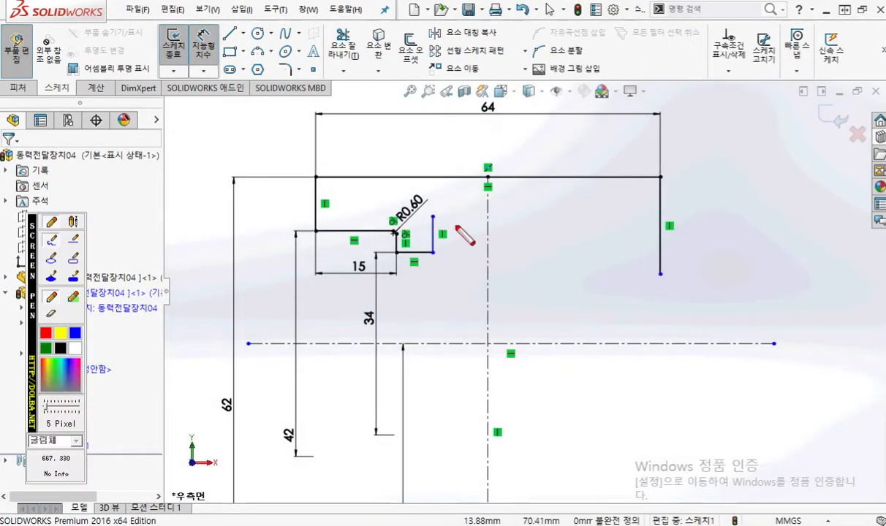
pyautogui.moveTo(434, 216)
pyautogui.mouseDown()
pyautogui.moveTo(548, 217)
pyautogui.moveTo(545, 248)
pyautogui.moveTo(577, 252)
pyautogui.moveTo(579, 229)
pyautogui.moveTo(652, 226)
pyautogui.mouseUp()
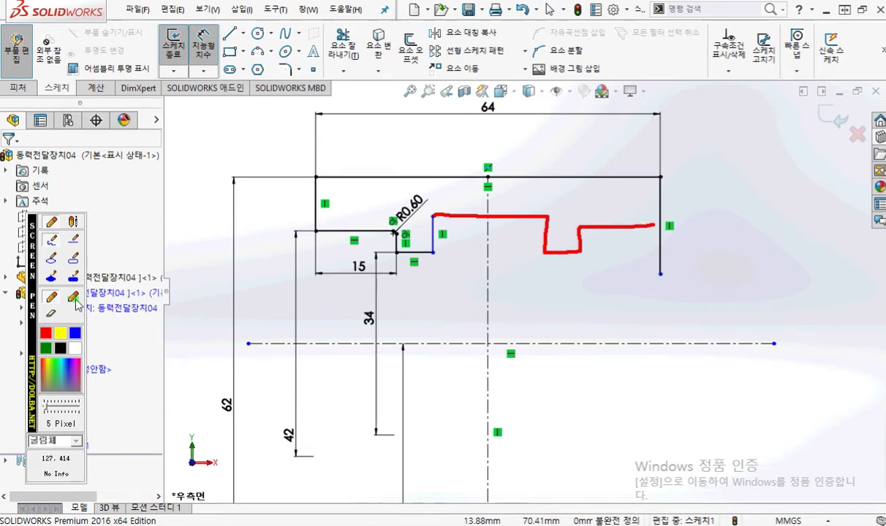
pyautogui.click(75, 334)
pyautogui.moveTo(314, 229)
pyautogui.mouseDown()
pyautogui.moveTo(380, 229)
pyautogui.moveTo(396, 250)
pyautogui.moveTo(411, 253)
pyautogui.moveTo(434, 241)
pyautogui.moveTo(433, 217)
pyautogui.mouseUp()
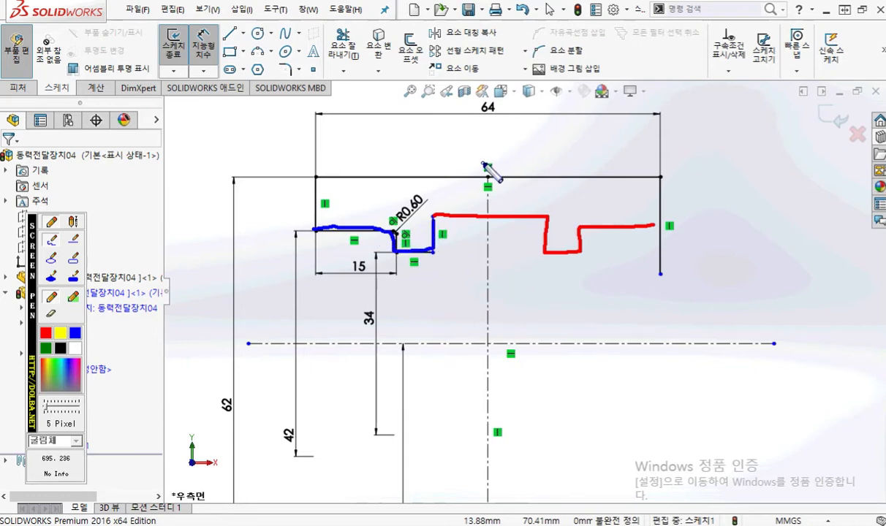
pyautogui.moveTo(484, 167); pyautogui.dragTo(488, 286)
pyautogui.click(486, 317)
pyautogui.moveTo(493, 369); pyautogui.dragTo(494, 447)
pyautogui.moveTo(442, 290)
pyautogui.mouseDown()
pyautogui.moveTo(515, 314)
pyautogui.moveTo(561, 288)
pyautogui.moveTo(560, 312)
pyautogui.mouseUp()
pyautogui.click(549, 279)
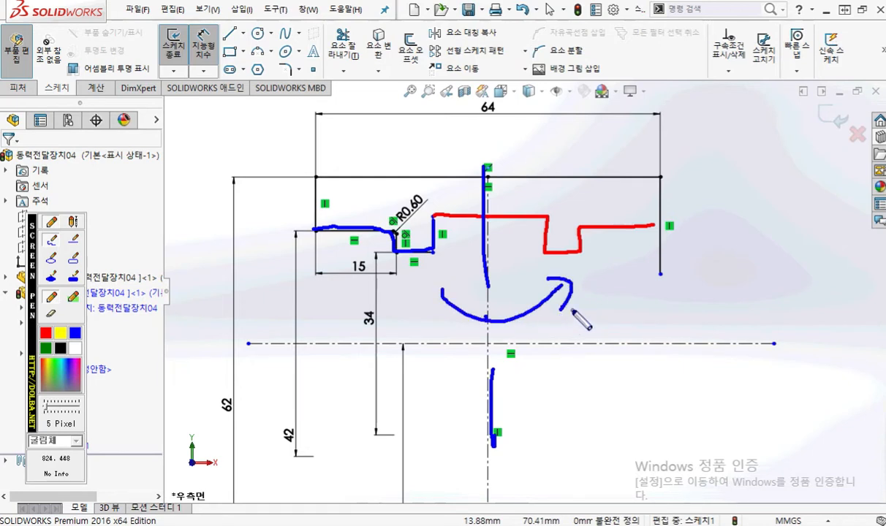
pyautogui.press('Escape')
# Mirror the left bearing seat, fillet, shoulder and recess side lines about the vertical centerline.
pyautogui.moveTo(591, 268); pyautogui.dragTo(532, 276, button='right')
pyautogui.press('Escape')
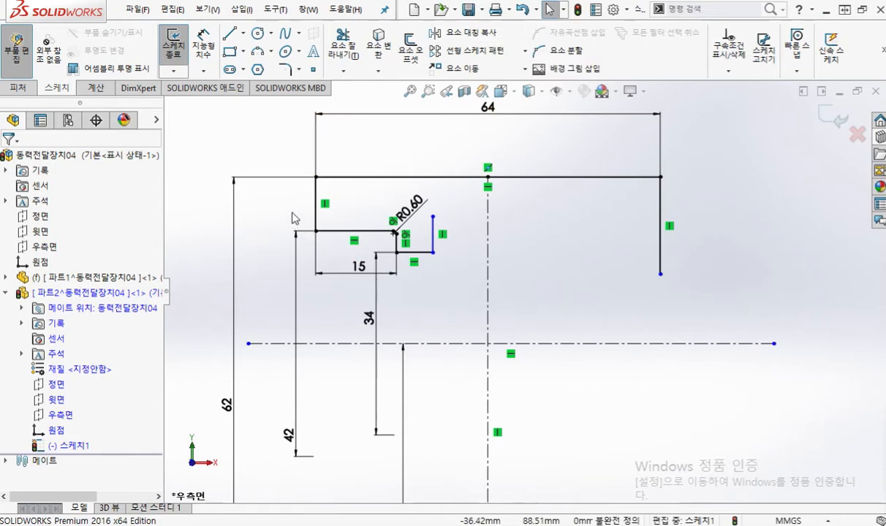
pyautogui.moveTo(294, 198); pyautogui.dragTo(434, 285)
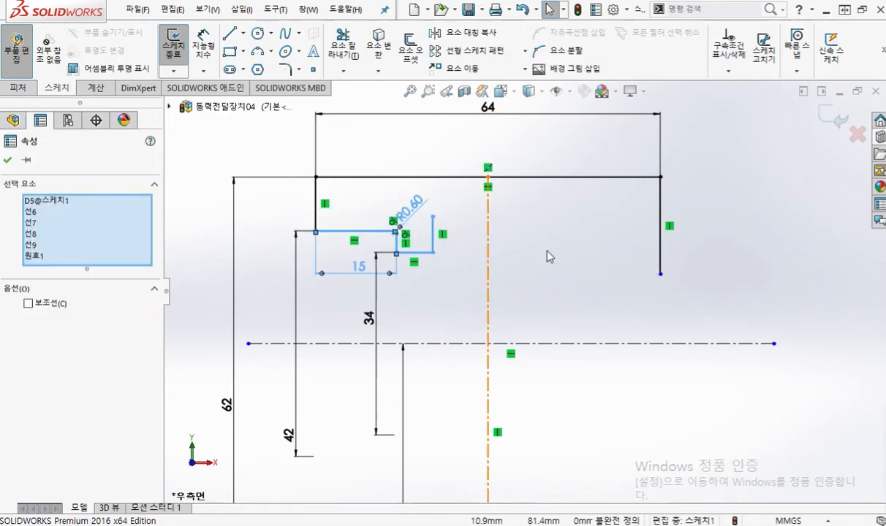
pyautogui.keyDown('ctrl'); pyautogui.click(487, 254); pyautogui.keyUp('ctrl')
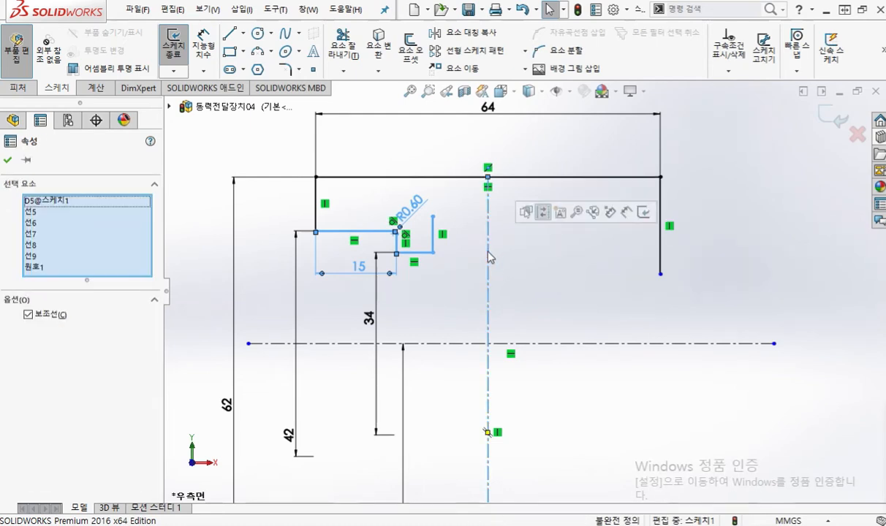
pyautogui.click(460, 37)
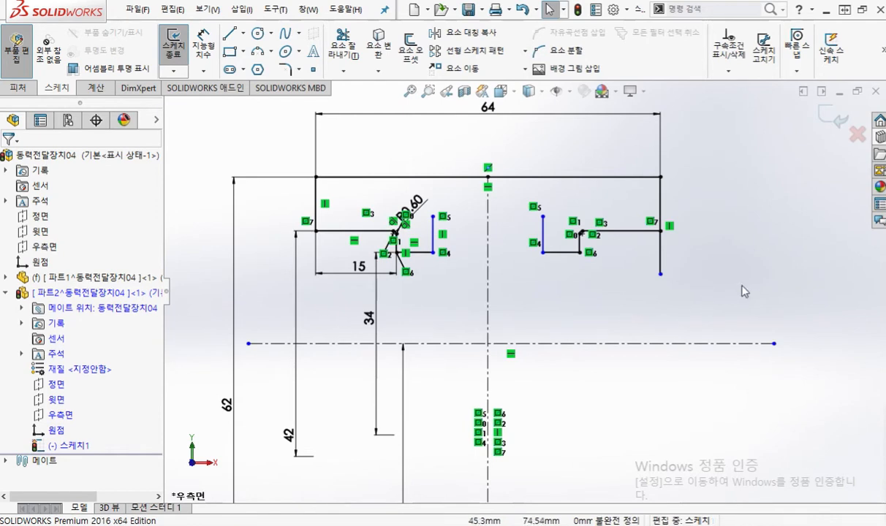
# Mark the excess end of the right vertical edge and the Trim Entities command with the screen pen, and clear the marks.
pyautogui.press('F12')
pyautogui.moveTo(676, 237)
pyautogui.mouseDown()
pyautogui.moveTo(663, 250)
pyautogui.moveTo(661, 282)
pyautogui.mouseUp()
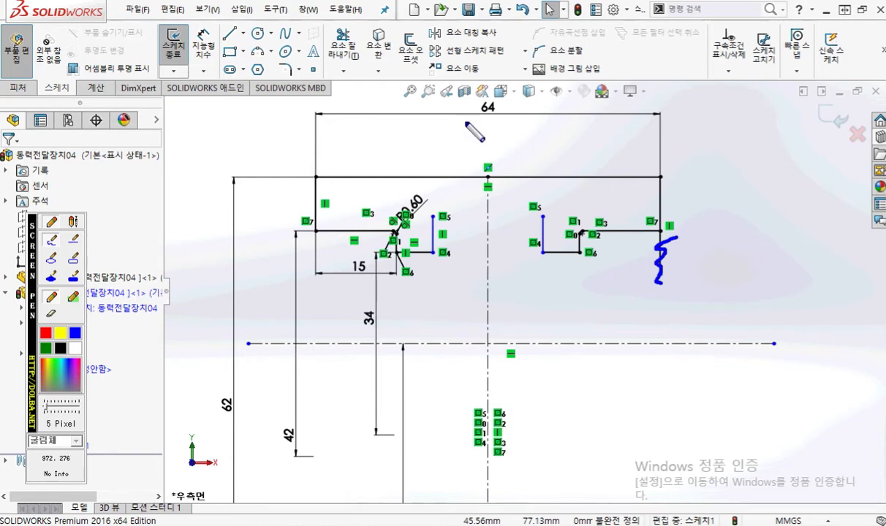
pyautogui.moveTo(357, 68)
pyautogui.mouseDown()
pyautogui.moveTo(317, 53)
pyautogui.moveTo(359, 40)
pyautogui.moveTo(349, 77)
pyautogui.mouseUp()
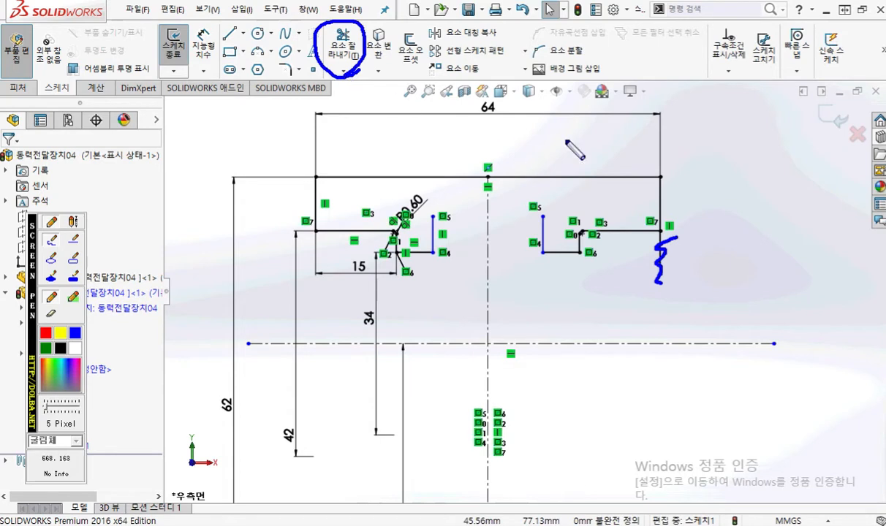
pyautogui.press('Escape')
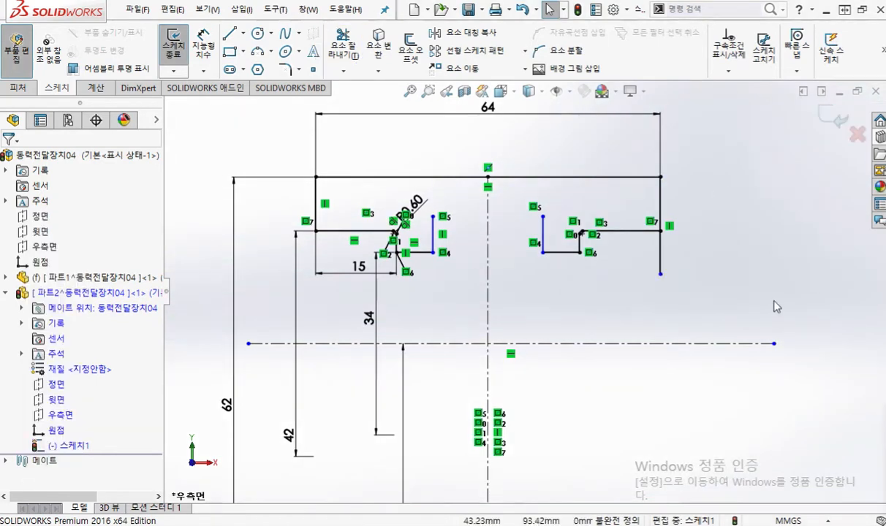
# Trim the right vertical edge to a corner with the mirrored bearing seat line using the Corner option.
pyautogui.rightClick(733, 285)
pyautogui.click(760, 322)
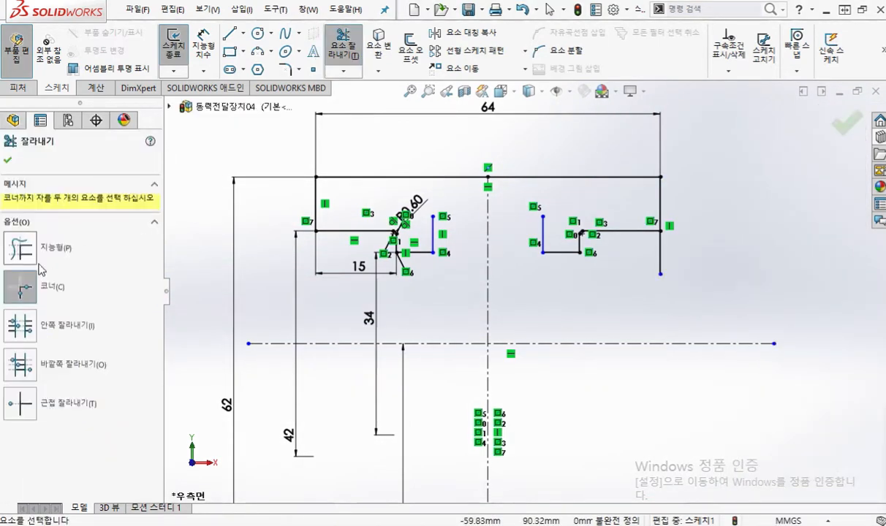
pyautogui.click(623, 231)
pyautogui.click(659, 199)
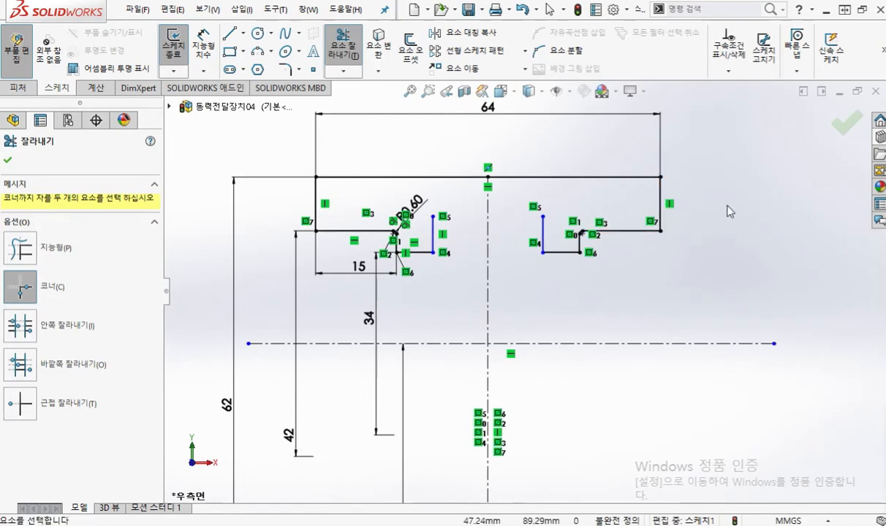
pyautogui.rightClick(676, 193)
pyautogui.click(734, 241)
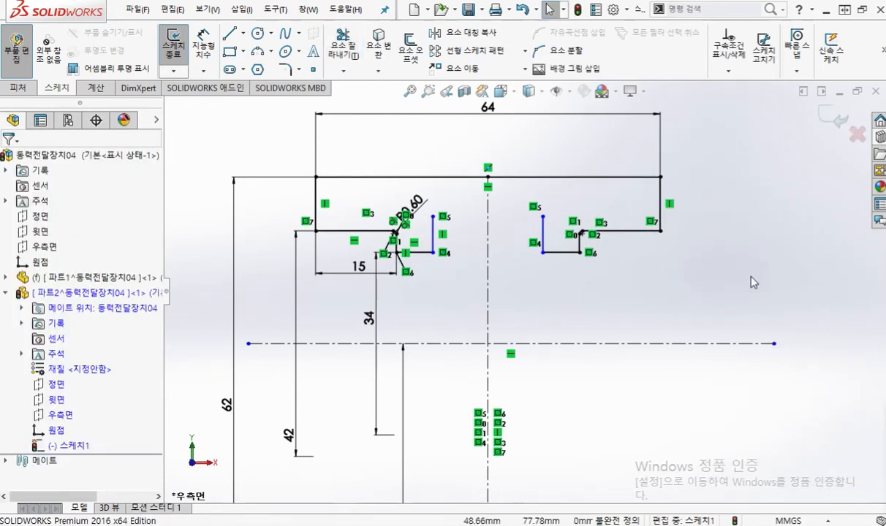
# Draw a horizontal line about 20 mm long joining the upper ends of the two vertical recess lines.
pyautogui.press('l')
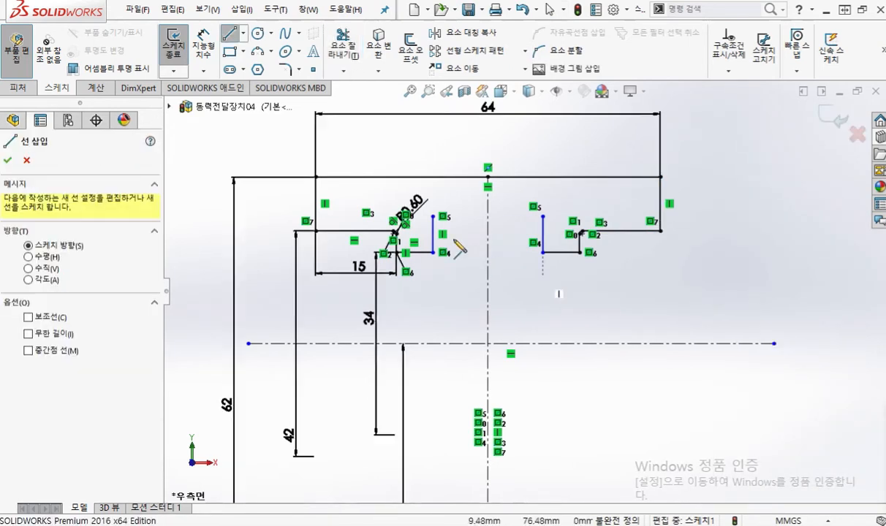
pyautogui.click(433, 216)
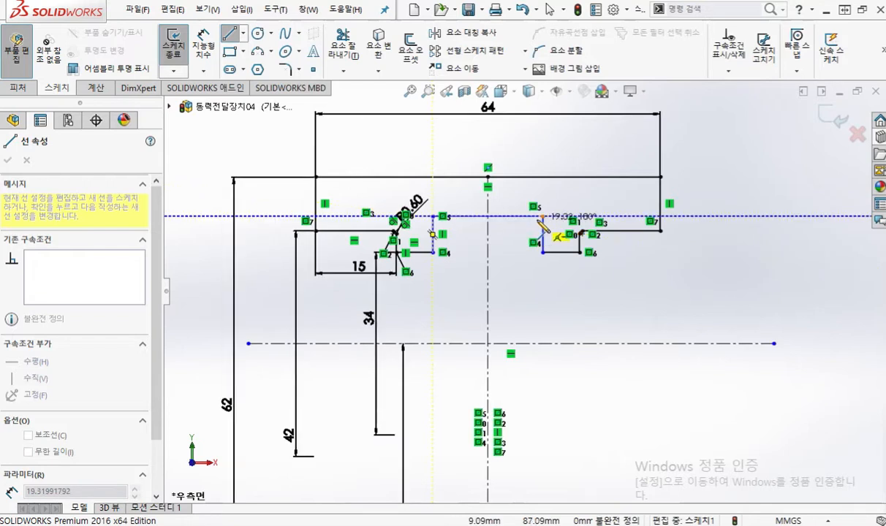
pyautogui.click(542, 217)
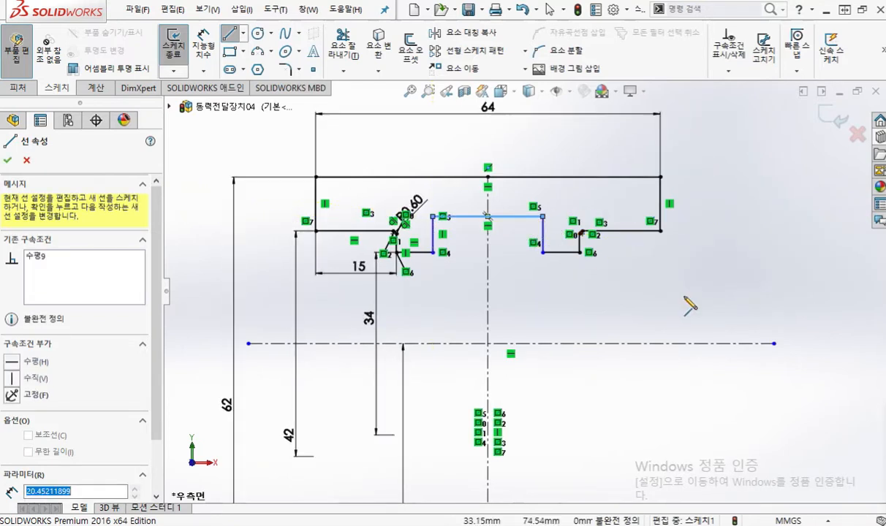
# Dimension the recess's horizontal line as a 46 mm diameter about the horizontal centerline.
pyautogui.rightClick(669, 293)
pyautogui.click(779, 272)
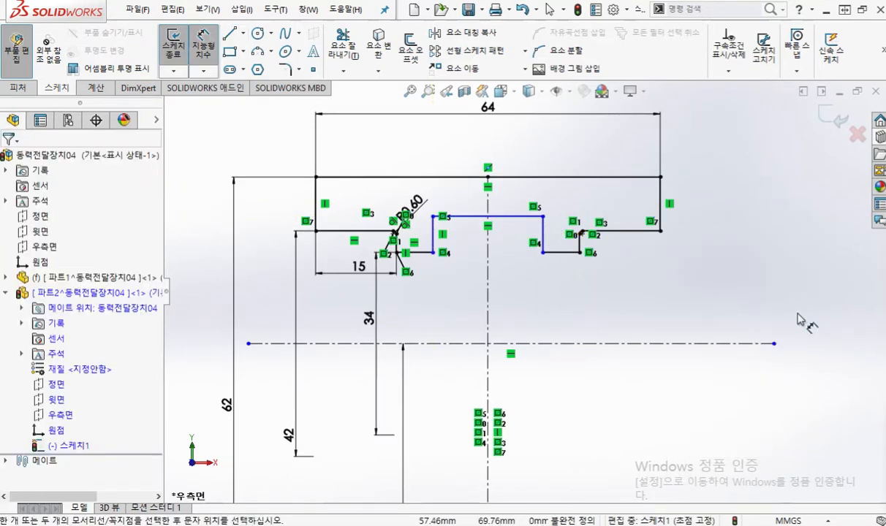
pyautogui.click(461, 217)
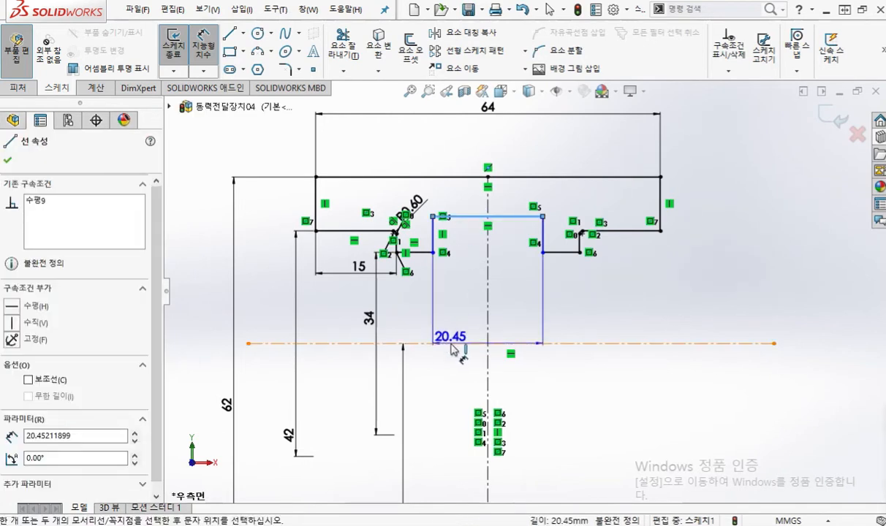
pyautogui.click(459, 344)
pyautogui.click(459, 398)
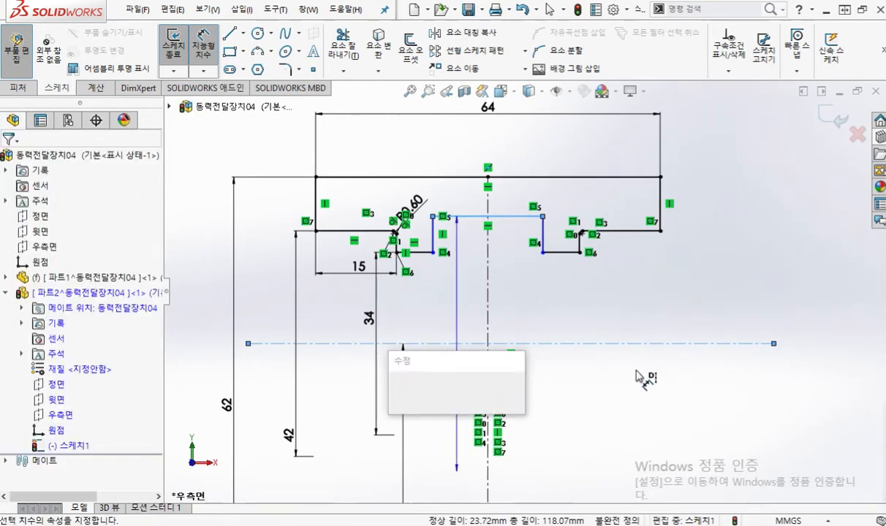
pyautogui.write('46')
pyautogui.press('Return')
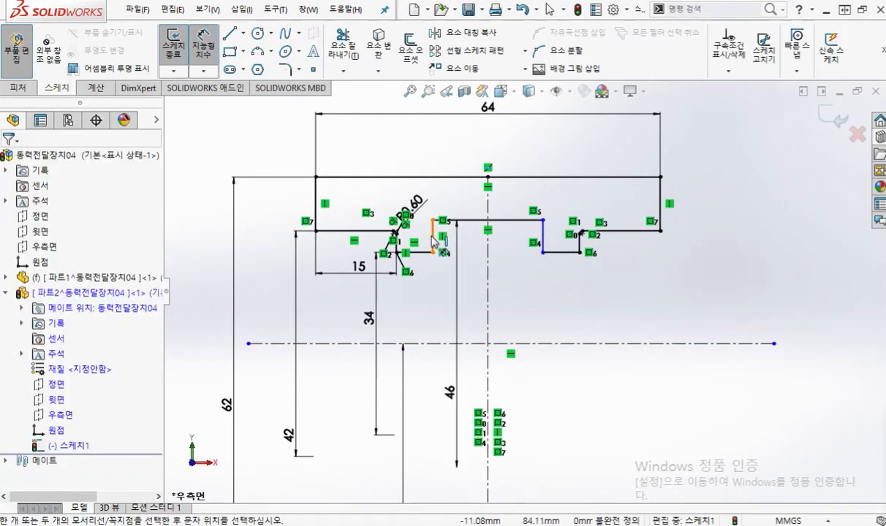
# Dimension the recess width between its two vertical lines as 22 mm.
pyautogui.click(542, 236)
pyautogui.click(542, 234)
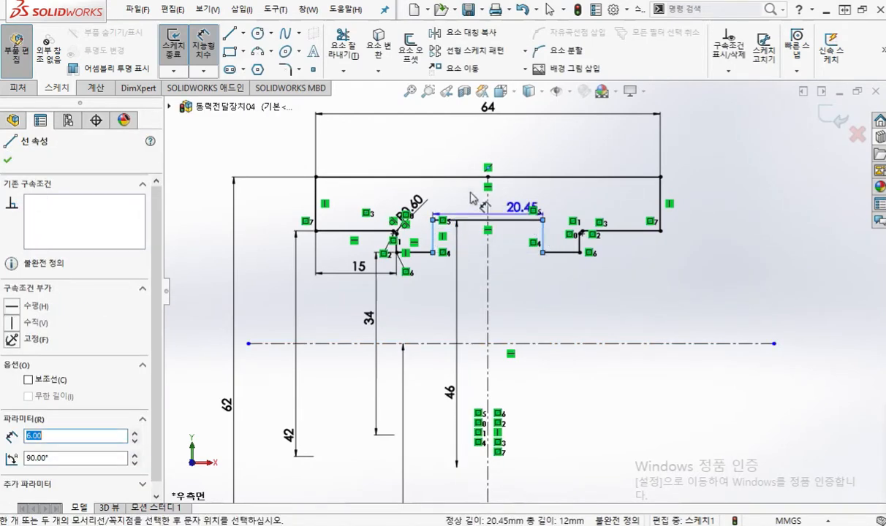
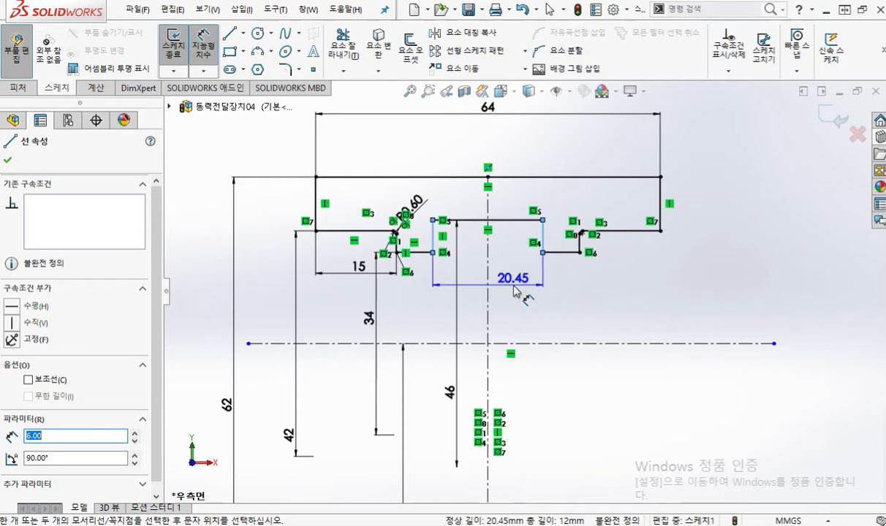
pyautogui.click(520, 305)
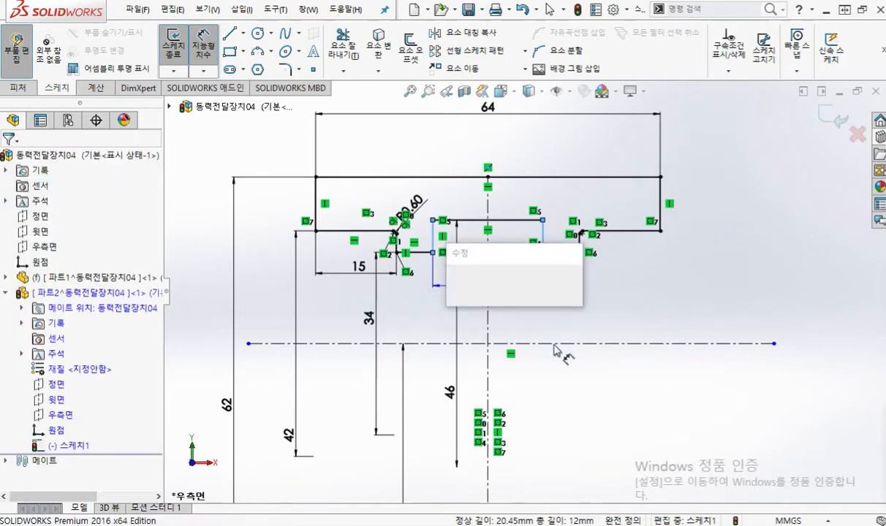
pyautogui.write('22')
pyautogui.press('Return')
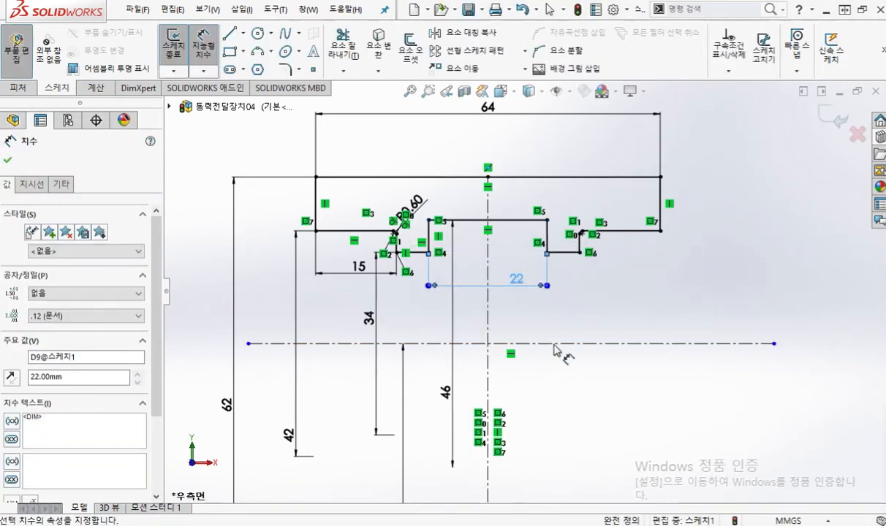
pyautogui.press('Escape')
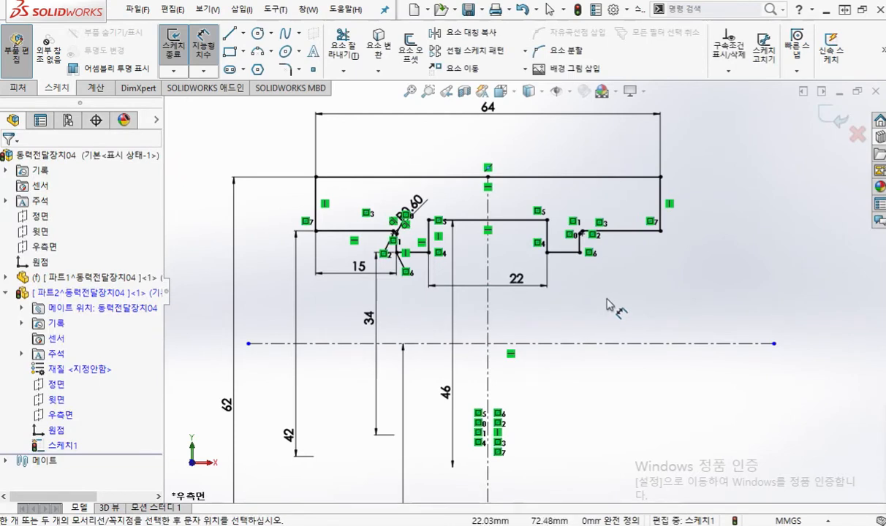
# Write 15, 42, 46 and 22 over their matching sketch dimensions with the screen pen.
pyautogui.press('F12')
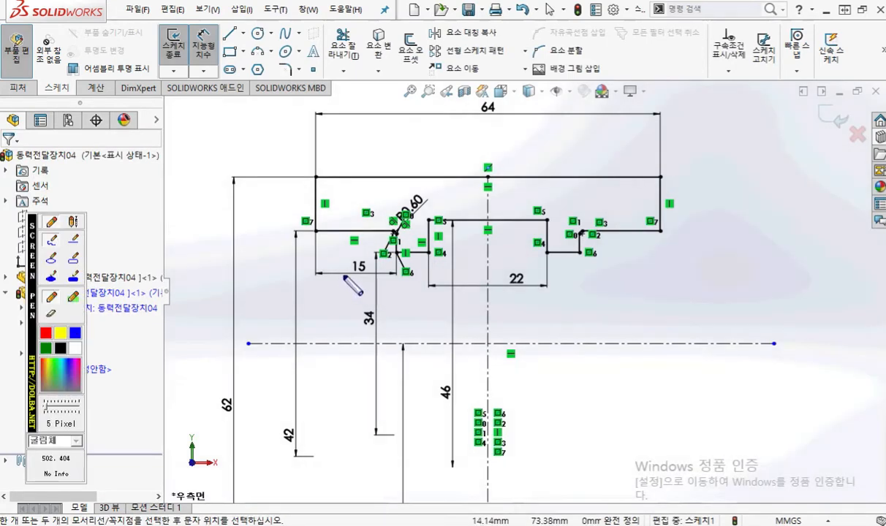
pyautogui.moveTo(349, 248)
pyautogui.mouseDown()
pyautogui.moveTo(349, 281)
pyautogui.moveTo(366, 270)
pyautogui.moveTo(352, 278)
pyautogui.mouseUp()
pyautogui.moveTo(355, 255); pyautogui.dragTo(371, 253)
pyautogui.moveTo(280, 386)
pyautogui.mouseDown()
pyautogui.moveTo(297, 404)
pyautogui.moveTo(282, 424)
pyautogui.moveTo(329, 419)
pyautogui.mouseUp()
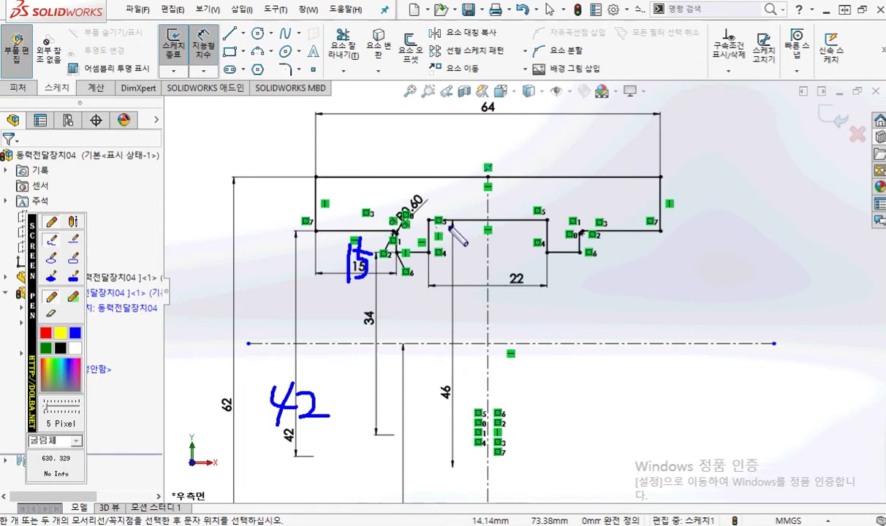
pyautogui.moveTo(440, 362)
pyautogui.mouseDown()
pyautogui.moveTo(459, 380)
pyautogui.moveTo(452, 395)
pyautogui.mouseUp()
pyautogui.moveTo(473, 361); pyautogui.dragTo(462, 385)
pyautogui.moveTo(482, 270)
pyautogui.mouseDown()
pyautogui.moveTo(488, 283)
pyautogui.moveTo(528, 289)
pyautogui.mouseUp()
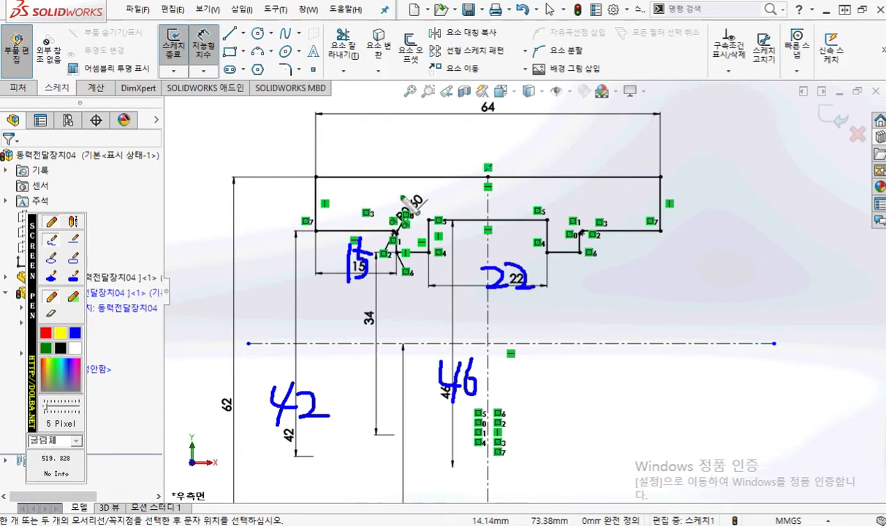
# Trace both stepped sides of the profile in green with the screen pen and clear all marks.
pyautogui.moveTo(311, 230)
pyautogui.mouseDown()
pyautogui.moveTo(377, 231)
pyautogui.moveTo(394, 249)
pyautogui.moveTo(437, 254)
pyautogui.moveTo(430, 215)
pyautogui.mouseUp()
pyautogui.moveTo(546, 215)
pyautogui.mouseDown()
pyautogui.moveTo(547, 252)
pyautogui.moveTo(592, 250)
pyautogui.moveTo(649, 229)
pyautogui.mouseUp()
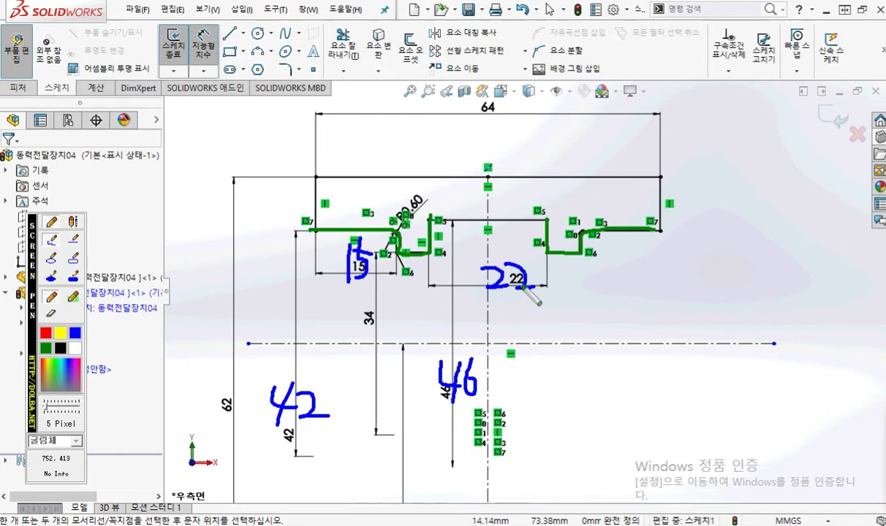
pyautogui.press('Escape')
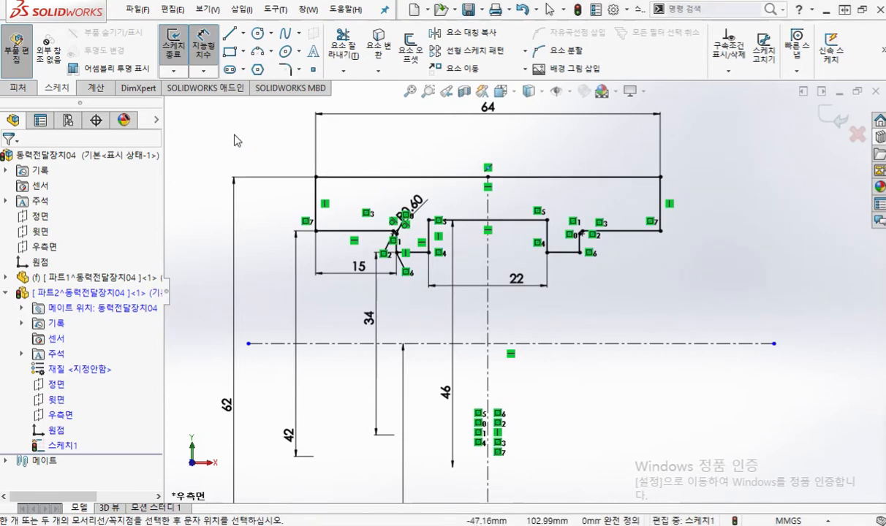
# Trace the horizontal centerline in green with the screen pen, clear the marks, and revolve the section sketch 360° about that centerline.
pyautogui.press('s')
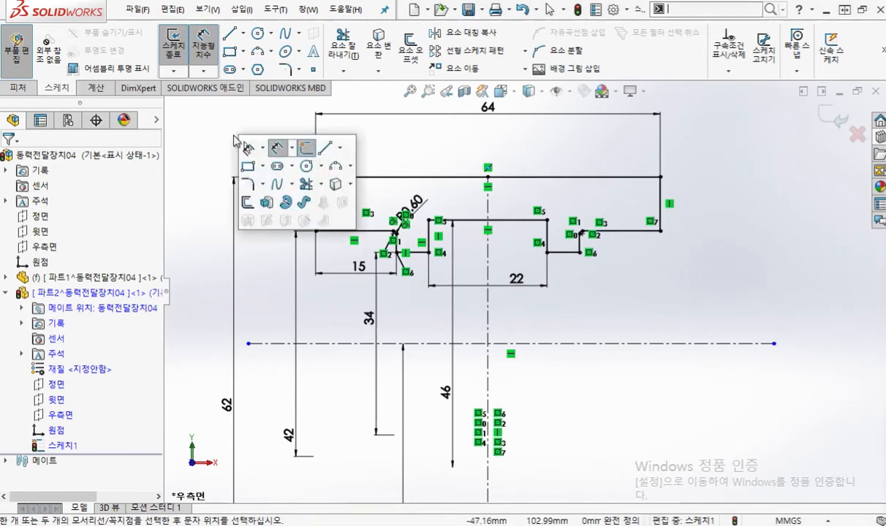
pyautogui.click(284, 202)
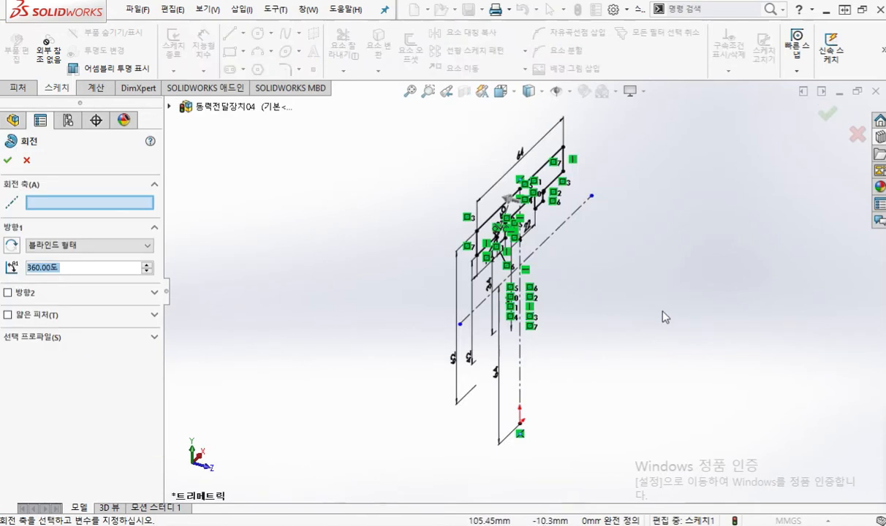
pyautogui.scroll(-3, 591, 286)
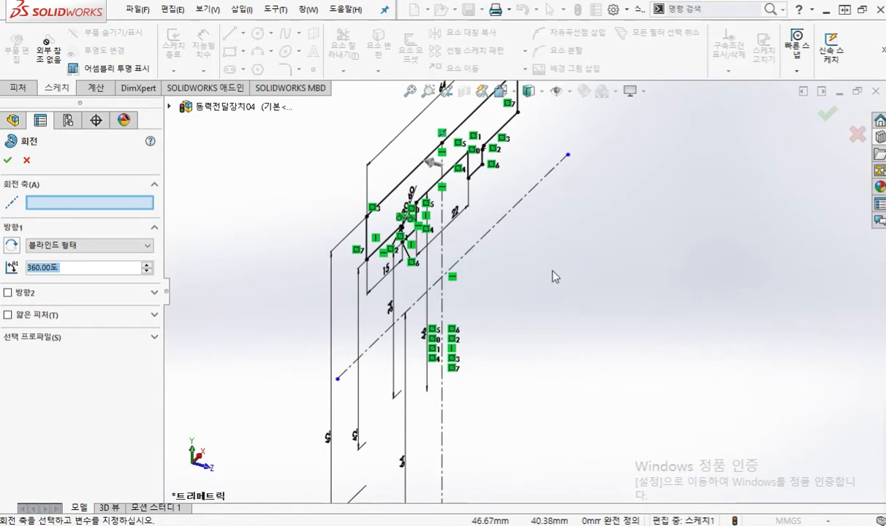
pyautogui.moveTo(581, 152); pyautogui.dragTo(316, 399)
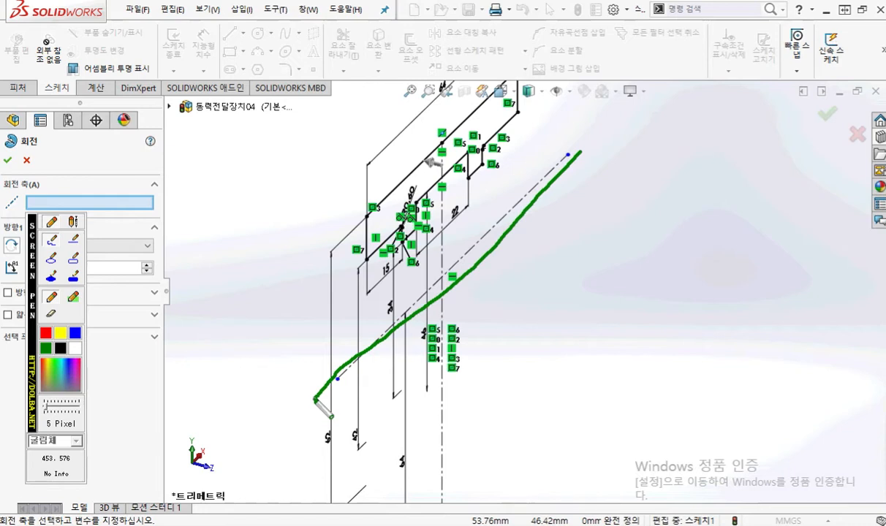
pyautogui.moveTo(324, 363)
pyautogui.mouseDown()
pyautogui.moveTo(211, 259)
pyautogui.moveTo(113, 205)
pyautogui.mouseUp()
pyautogui.moveTo(319, 323); pyautogui.dragTo(331, 365)
pyautogui.moveTo(287, 366); pyautogui.dragTo(330, 366)
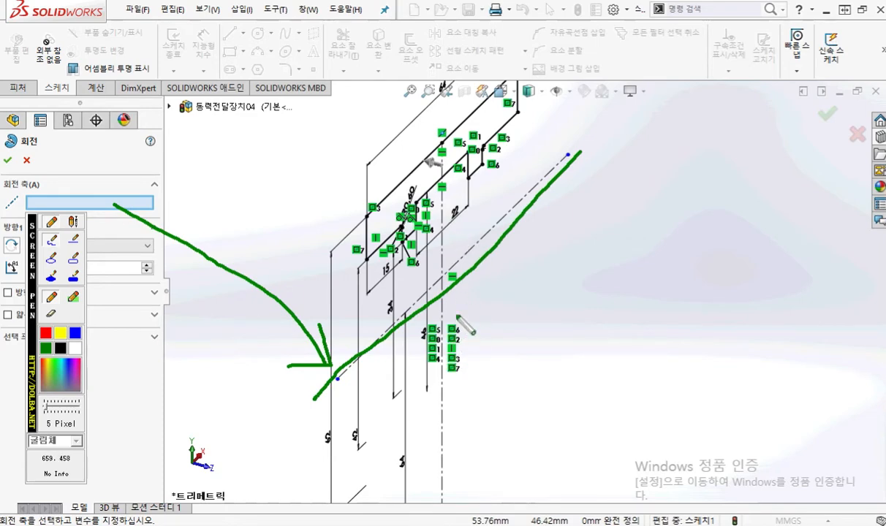
pyautogui.press('Escape')
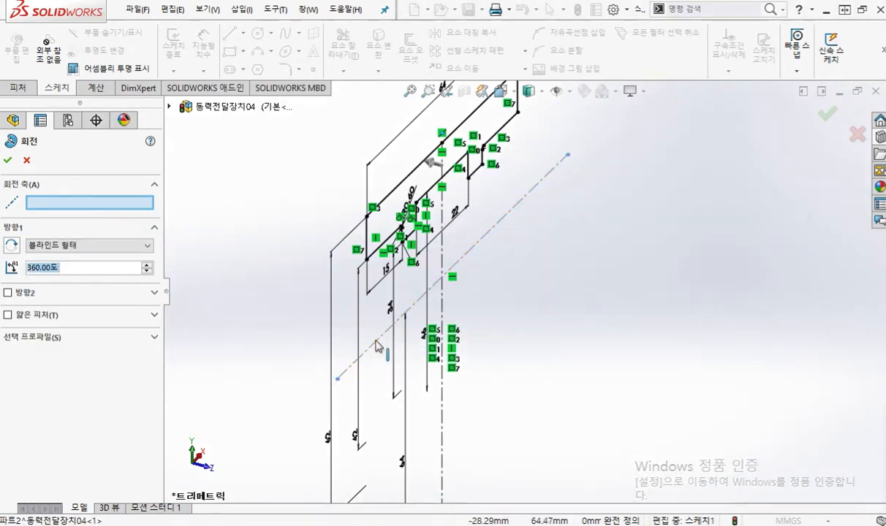
pyautogui.click(375, 340)
pyautogui.moveTo(727, 384)
pyautogui.mouseDown(button='middle')
pyautogui.moveTo(638, 385)
pyautogui.moveTo(648, 375)
pyautogui.moveTo(656, 400)
pyautogui.mouseUp(button='middle')
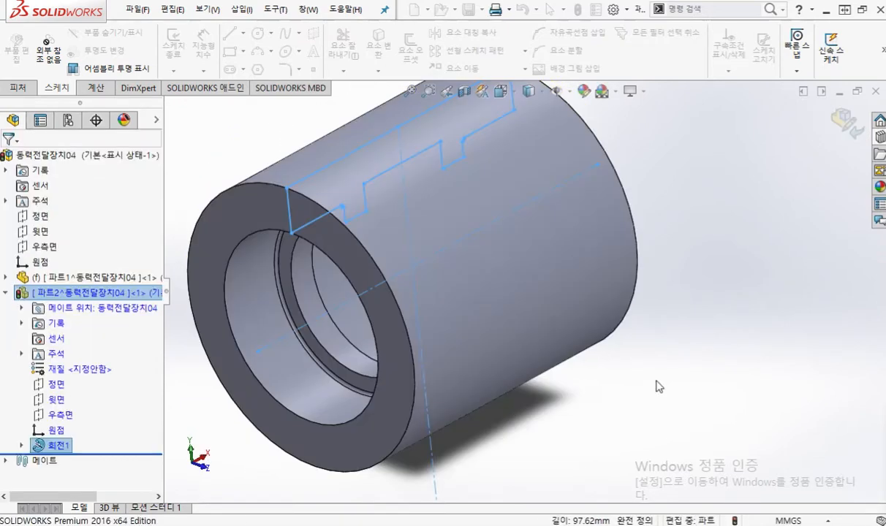
pyautogui.click(681, 305)
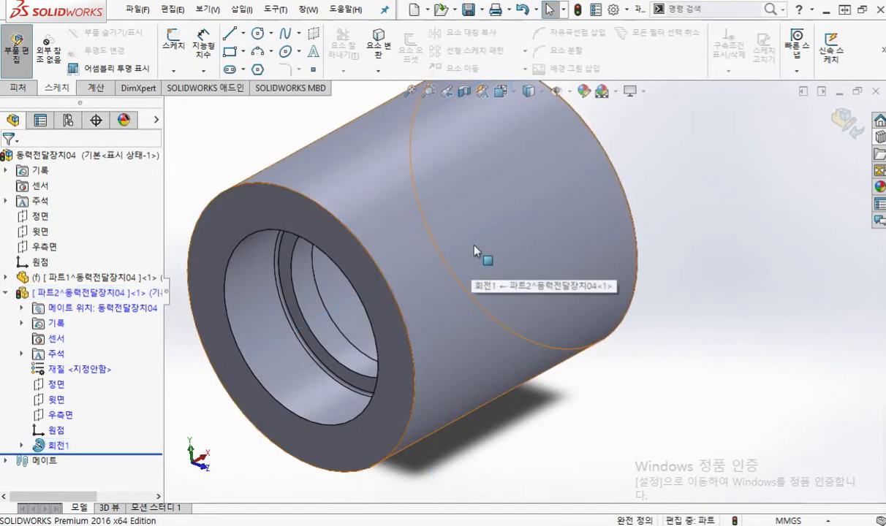
# Delete the unused component 파트1 from the assembly.
pyautogui.scroll(2, 474, 247)
pyautogui.rightClick(113, 280)
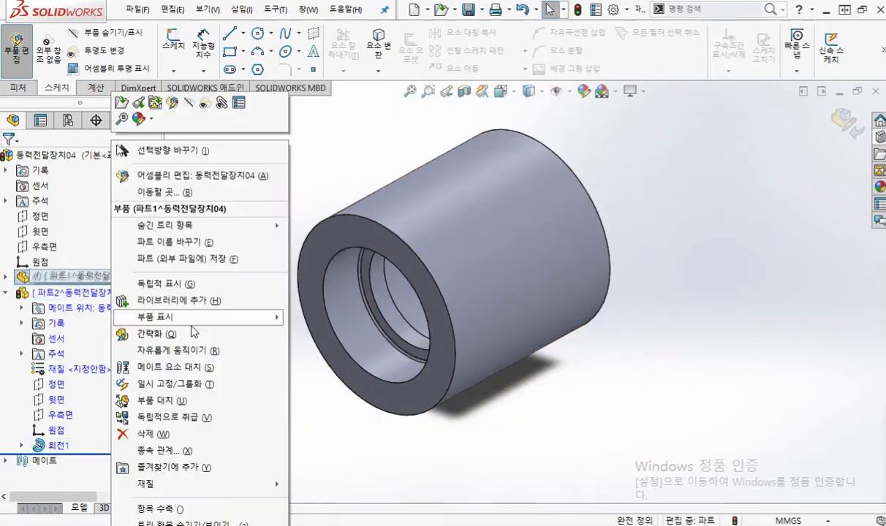
pyautogui.click(156, 435)
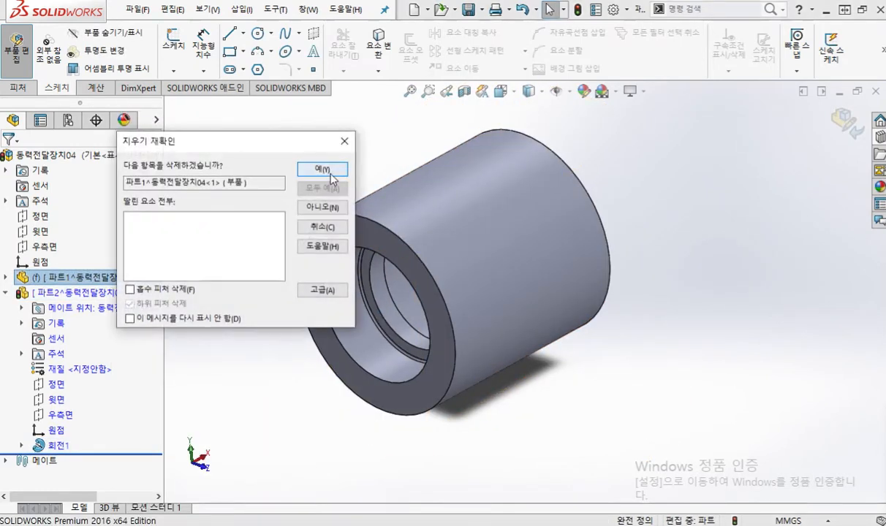
pyautogui.click(332, 170)
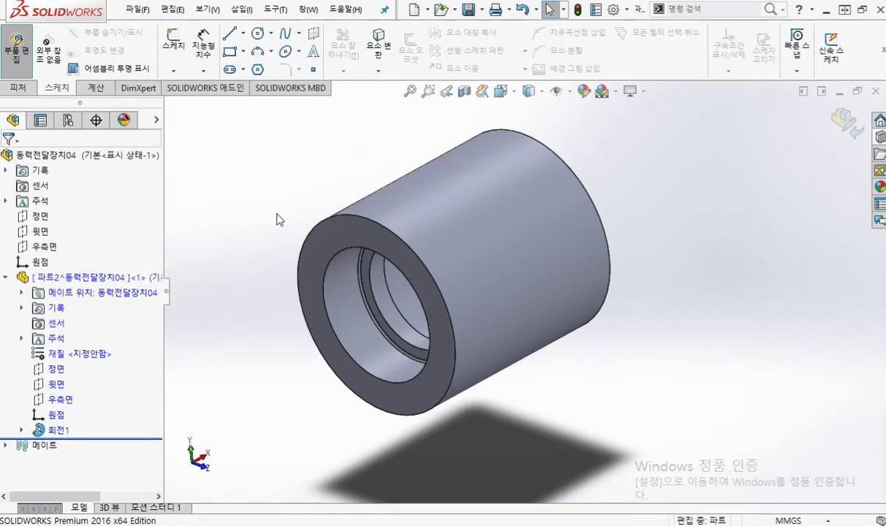
# Switch to Notepad beside the reference drawing and add the line "이름: 01본체-동력전달장치04" below the folder name.
pyautogui.click(861, 10)
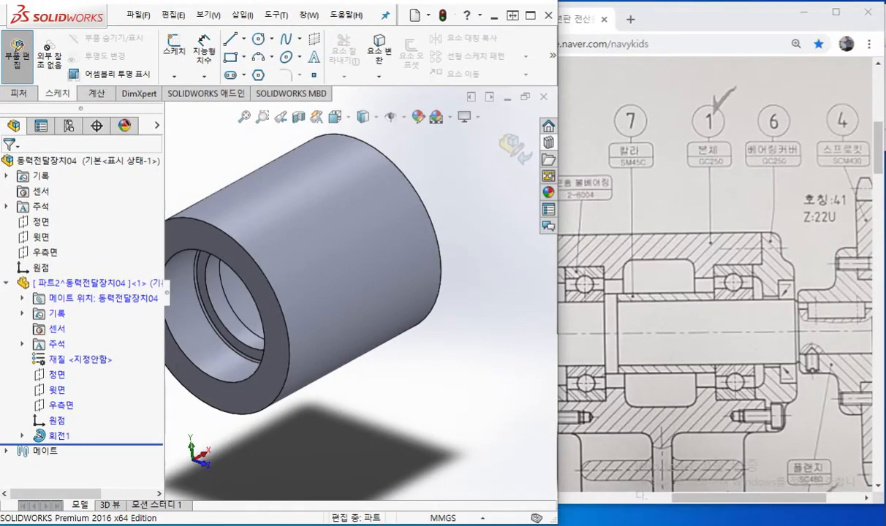
pyautogui.hotkey('alt', 'Tab')
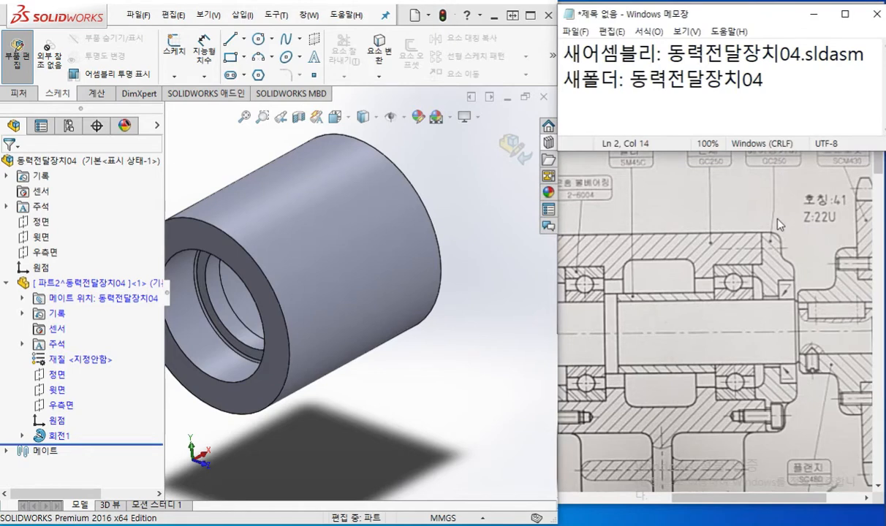
pyautogui.press('Return')
pyautogui.write('새이름')
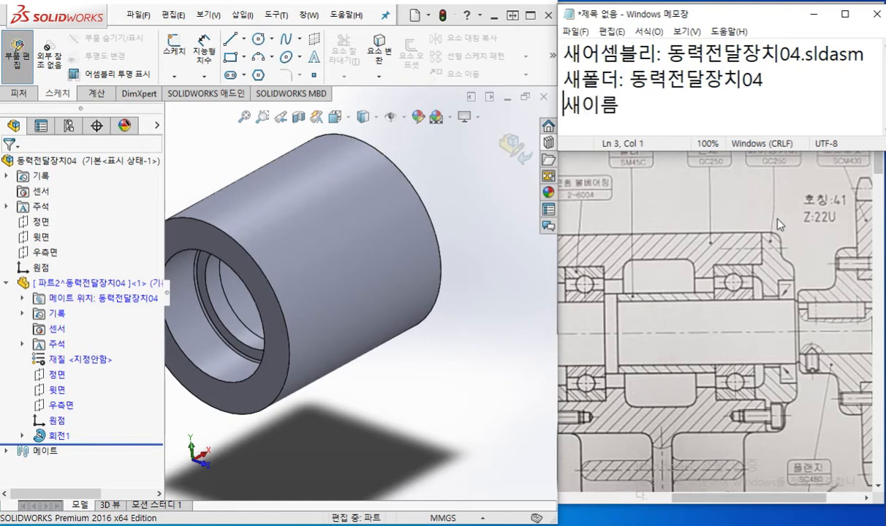
pyautogui.press('Delete')
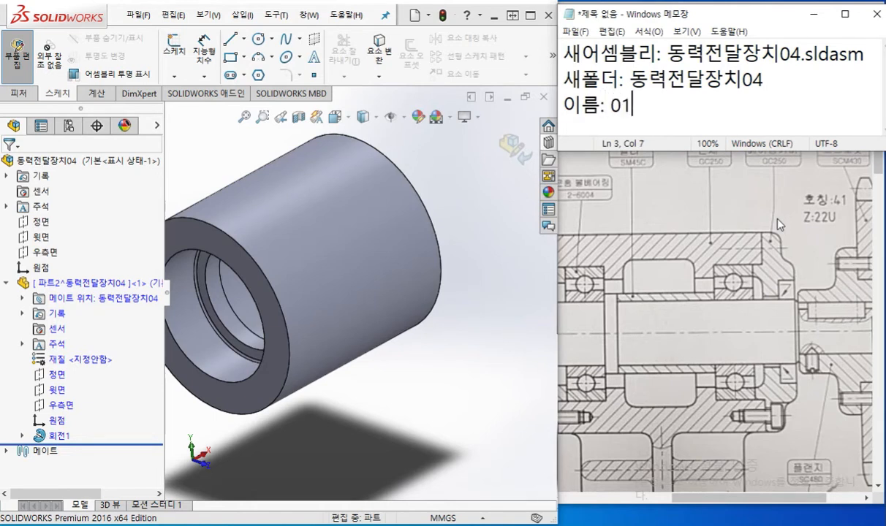
pyautogui.write('본체-')
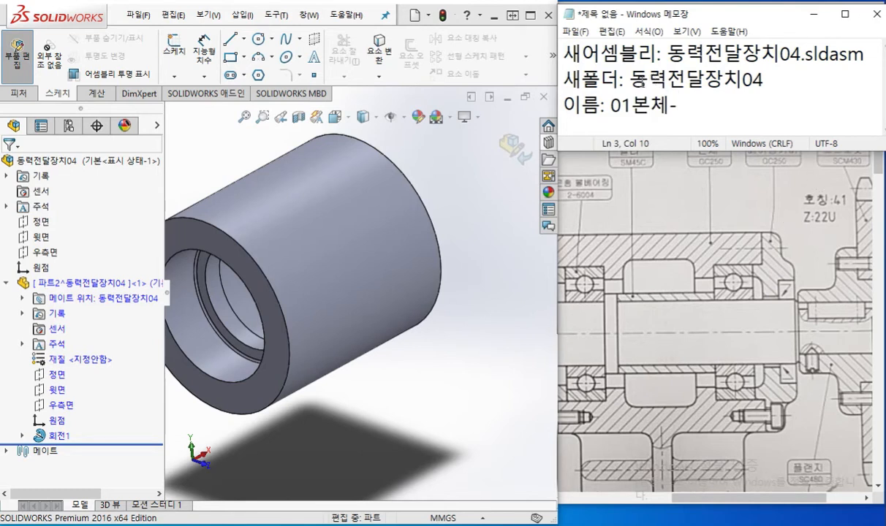
pyautogui.moveTo(629, 79); pyautogui.dragTo(796, 80)
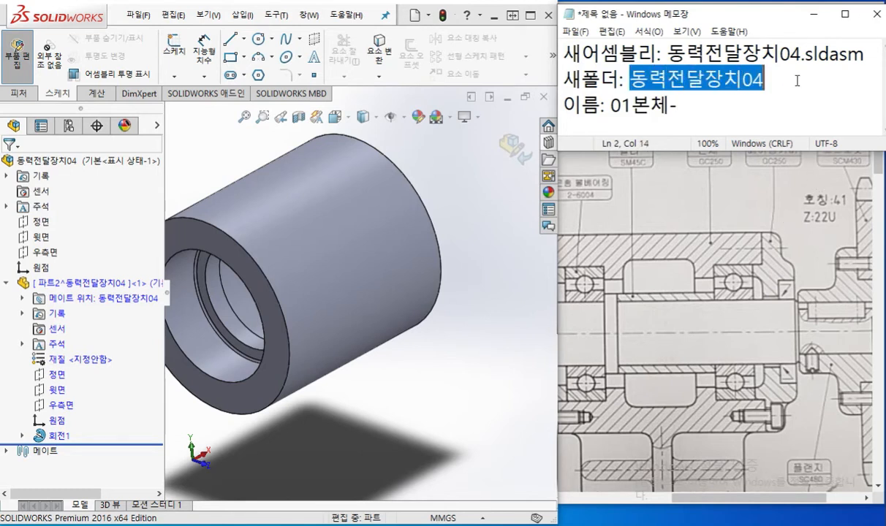
pyautogui.hotkey('ctrl', 'c')
pyautogui.click(720, 117)
pyautogui.hotkey('ctrl', 'v')
pyautogui.moveTo(620, 104); pyautogui.dragTo(876, 103)
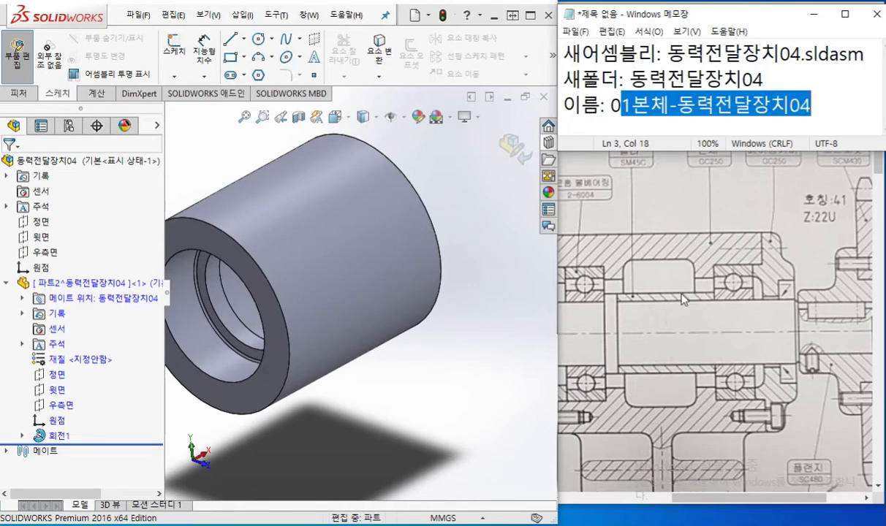
# Rename the component 파트2 as 01본체-동력전달장치04.
pyautogui.rightClick(69, 286)
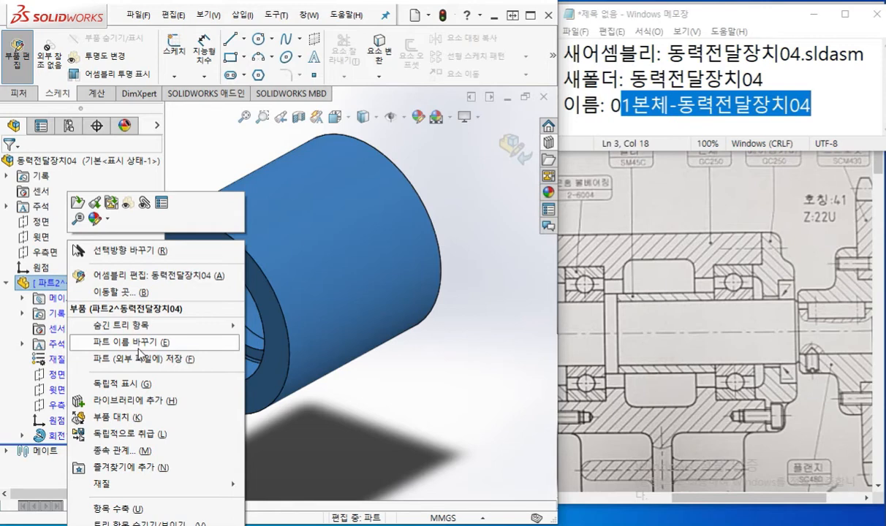
pyautogui.click(138, 349)
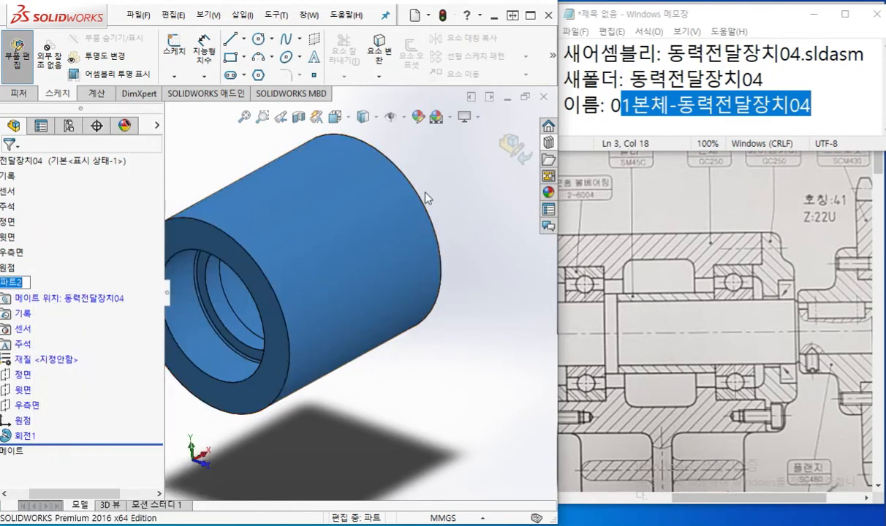
pyautogui.hotkey('ctrl', 'v')
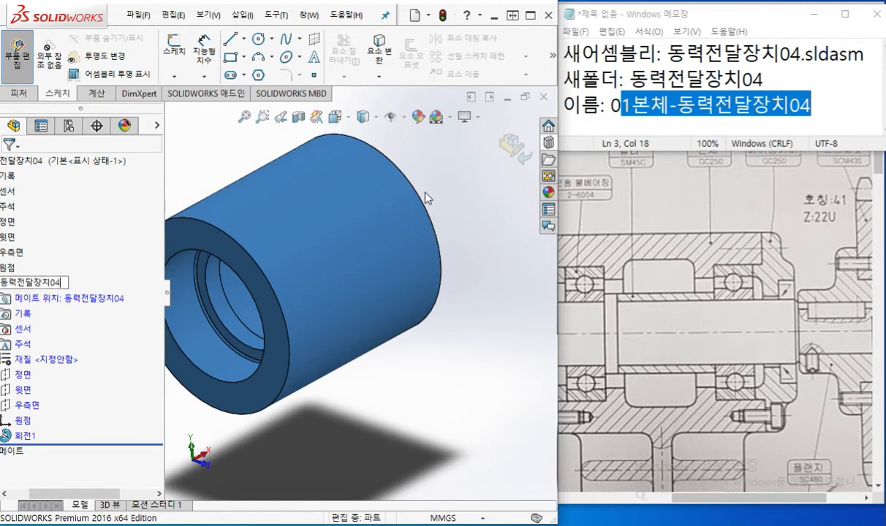
pyautogui.press('Home')
pyautogui.write('01qh')
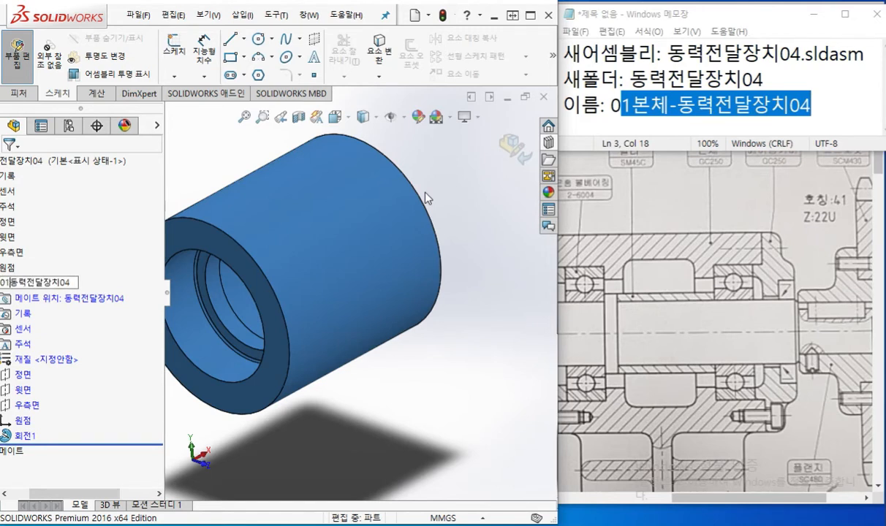
pyautogui.press('BackSpace')
pyautogui.press('BackSpace')
pyautogui.write('본체-')
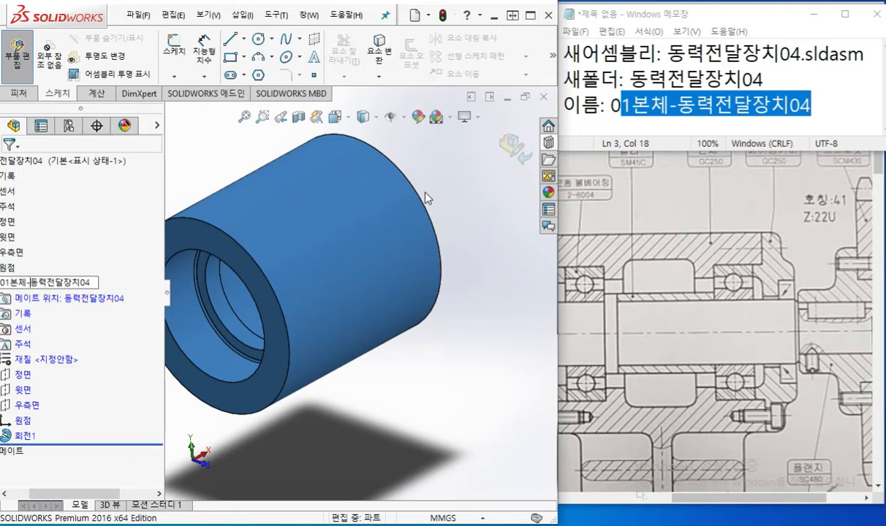
pyautogui.press('Return')
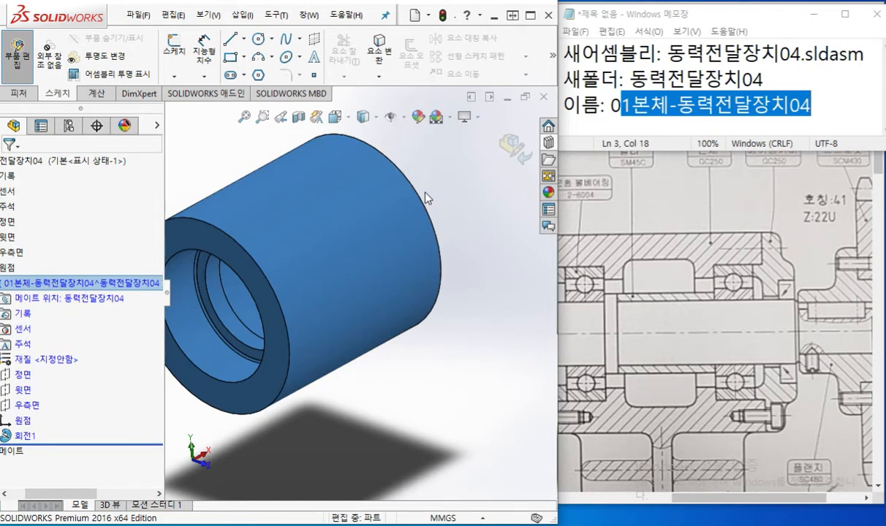
# Save the body part to an external file in the same folder as the assembly.
pyautogui.rightClick(120, 286)
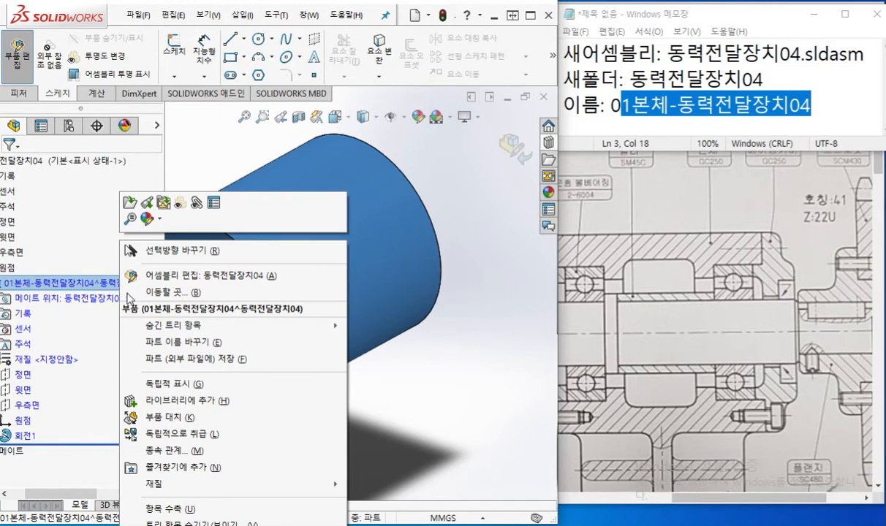
pyautogui.click(191, 360)
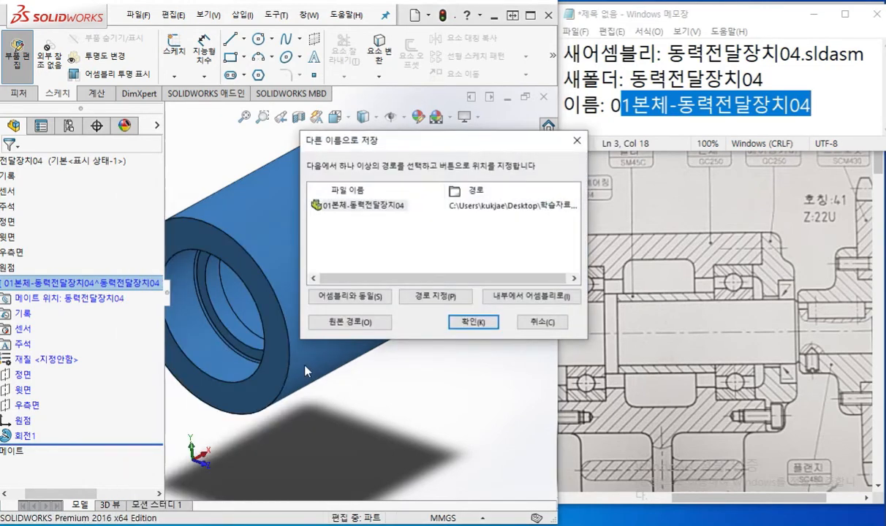
pyautogui.click(345, 297)
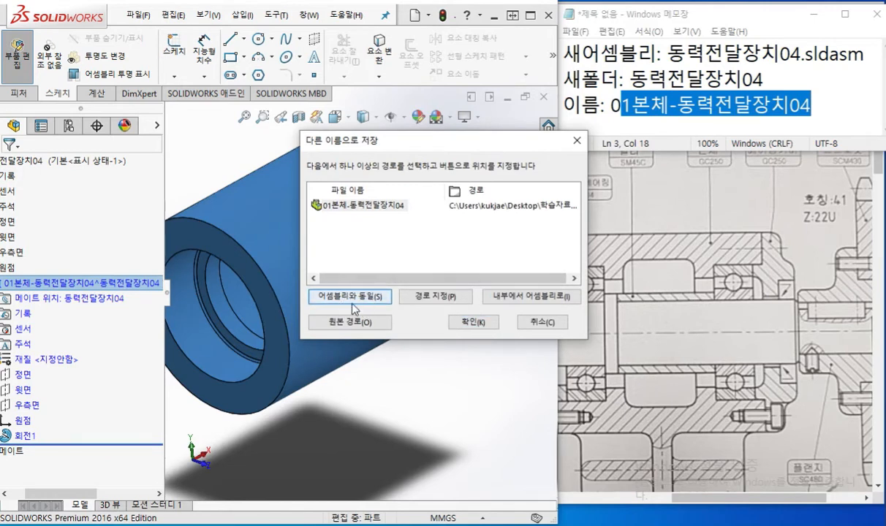
pyautogui.click(472, 322)
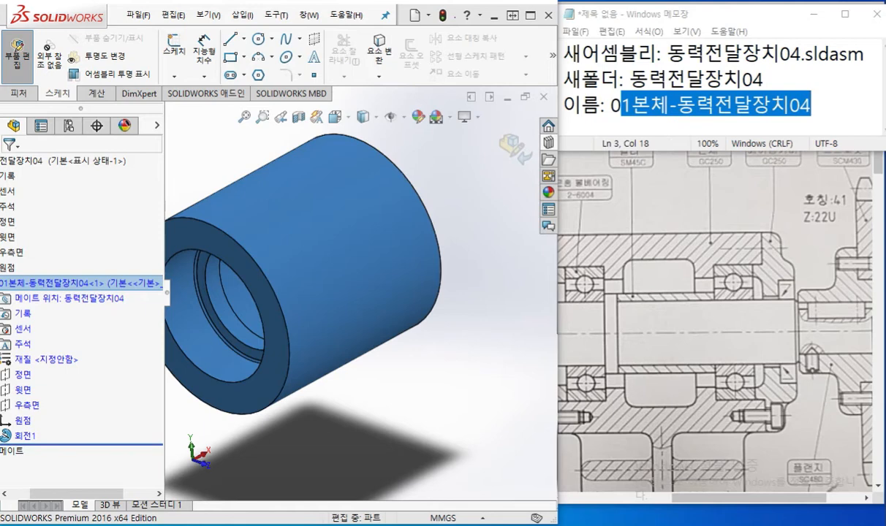
# Check the saved files in the 동력04 folder, underlining them with the screen pen, then clear the marks and move the folder window away.
pyautogui.moveTo(885, 141)
pyautogui.mouseDown()
pyautogui.moveTo(587, 61)
pyautogui.moveTo(509, 60)
pyautogui.mouseUp()
pyautogui.hotkey('ctrl', 'alt', 'd')
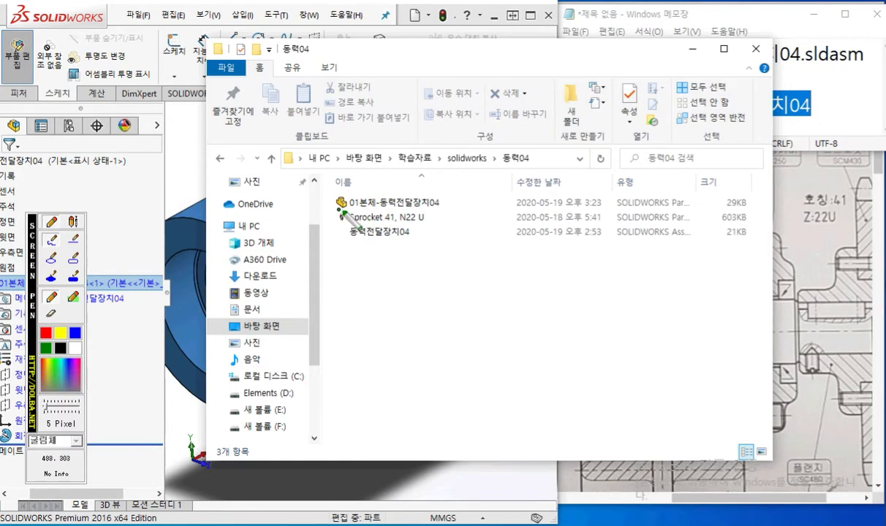
pyautogui.moveTo(339, 211); pyautogui.dragTo(459, 213)
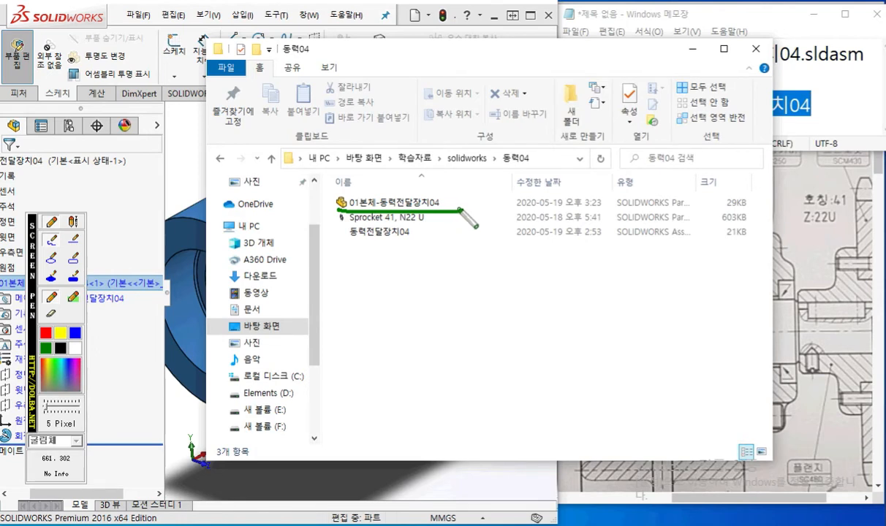
pyautogui.moveTo(343, 244); pyautogui.dragTo(418, 246)
pyautogui.moveTo(343, 230); pyautogui.dragTo(448, 230)
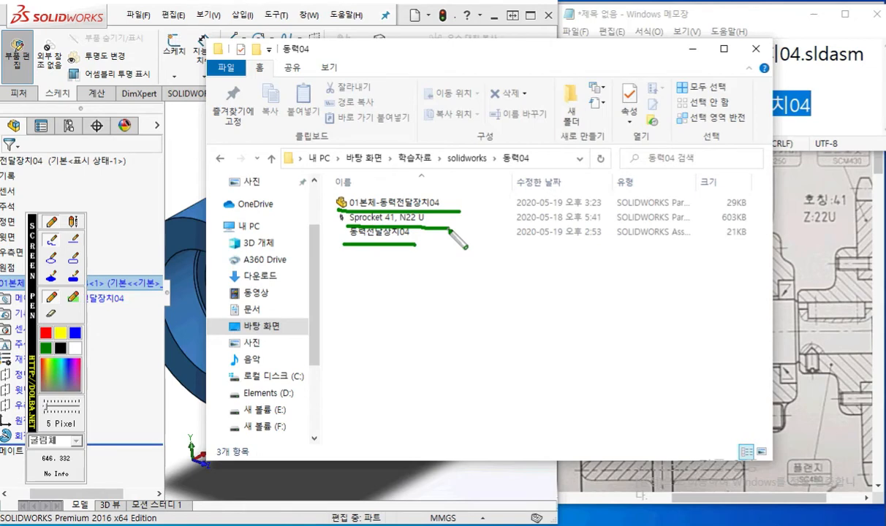
pyautogui.press('Escape')
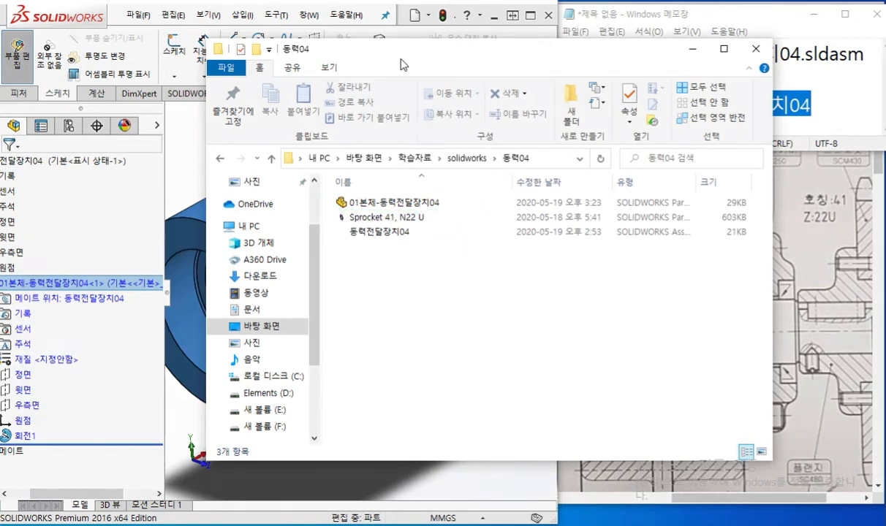
pyautogui.moveTo(387, 55); pyautogui.dragTo(1, 270)
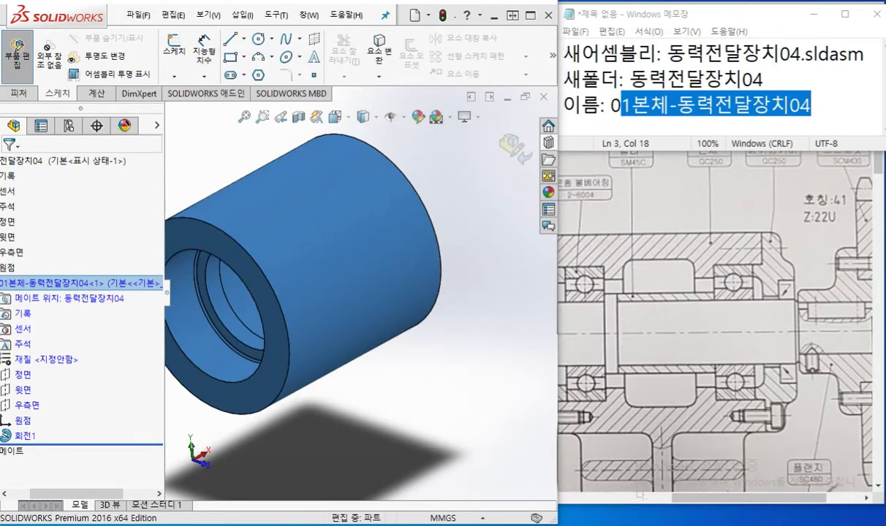
# Deselect the body part and switch to the browser showing the 동력전달장치04 reference drawing.
pyautogui.click(481, 319)
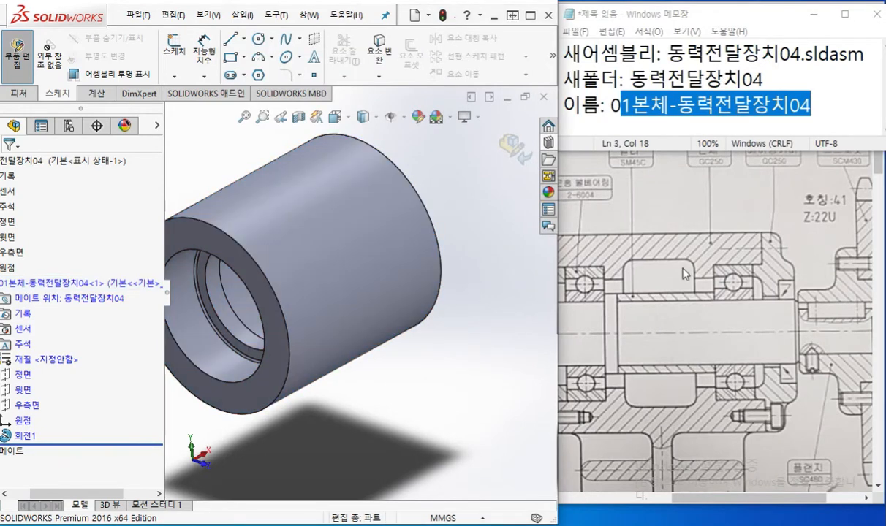
pyautogui.click(639, 472)
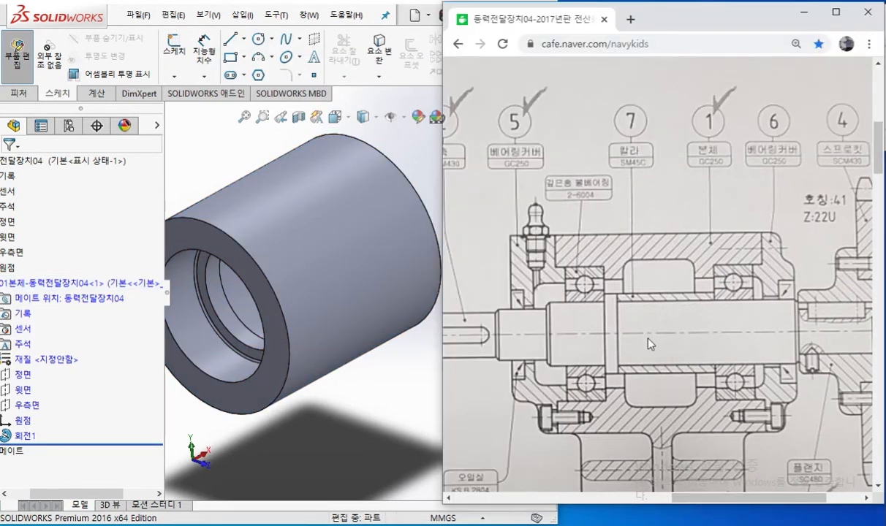
# Outline the body's support section in green and its base plate in blue on the reference drawing, then clear the pen marks.
pyautogui.scroll(-3, 649, 344)
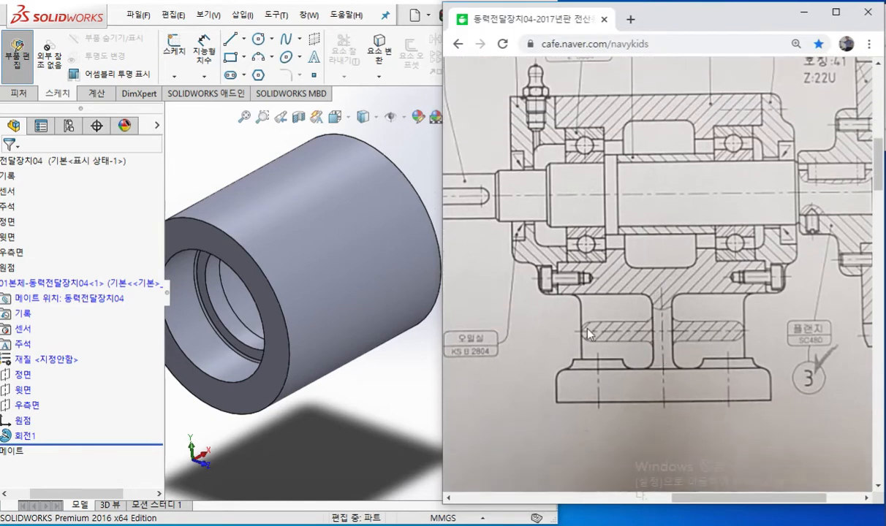
pyautogui.moveTo(583, 296)
pyautogui.mouseDown()
pyautogui.moveTo(735, 359)
pyautogui.moveTo(669, 295)
pyautogui.moveTo(584, 297)
pyautogui.mouseUp()
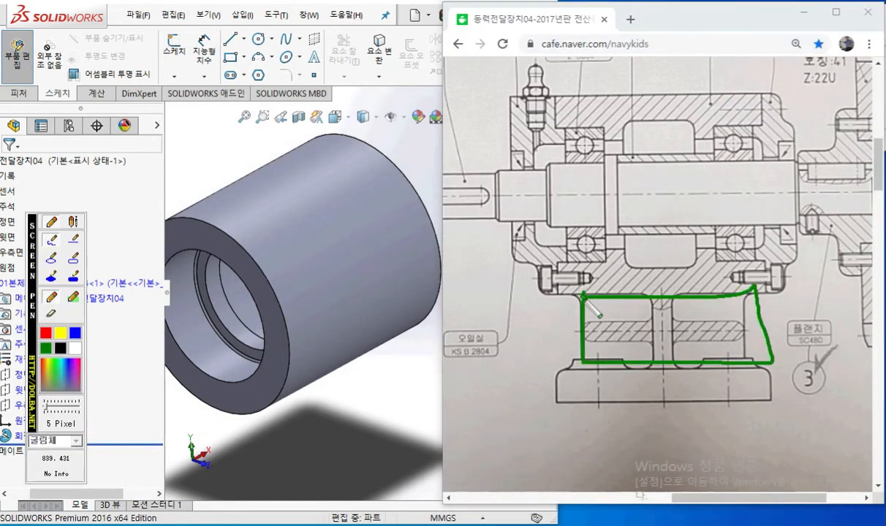
pyautogui.click(73, 334)
pyautogui.moveTo(550, 370)
pyautogui.mouseDown()
pyautogui.moveTo(784, 367)
pyautogui.moveTo(633, 403)
pyautogui.moveTo(545, 378)
pyautogui.moveTo(553, 373)
pyautogui.mouseUp()
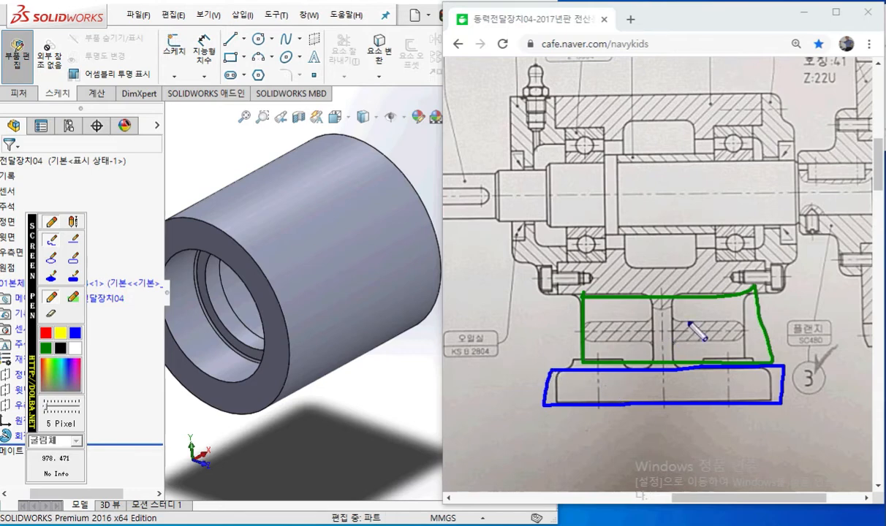
pyautogui.press('Escape')
# Mark the support's upper and lower limits and web in blue, and its rib and base plate in red, then clear the marks.
pyautogui.press('F12')
pyautogui.moveTo(549, 296); pyautogui.dragTo(730, 298)
pyautogui.moveTo(554, 371); pyautogui.dragTo(756, 366)
pyautogui.moveTo(655, 284); pyautogui.dragTo(652, 380)
pyautogui.click(45, 332)
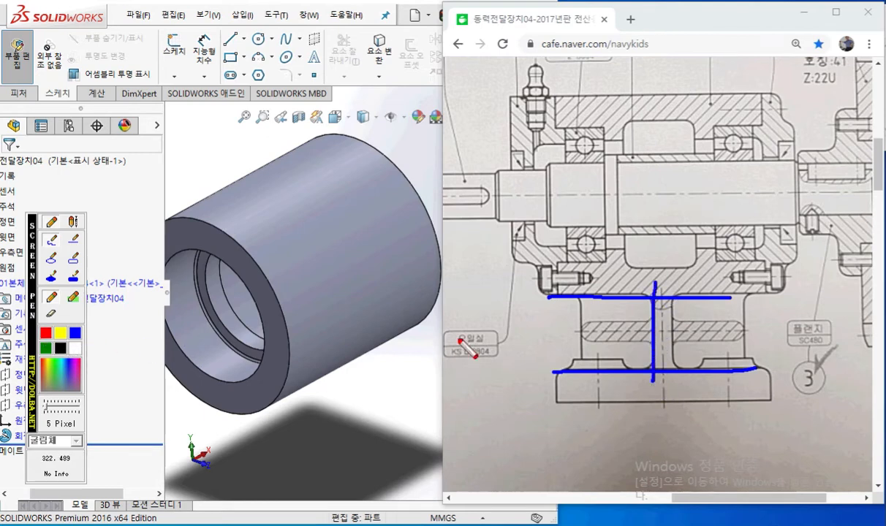
pyautogui.moveTo(582, 297); pyautogui.dragTo(581, 369)
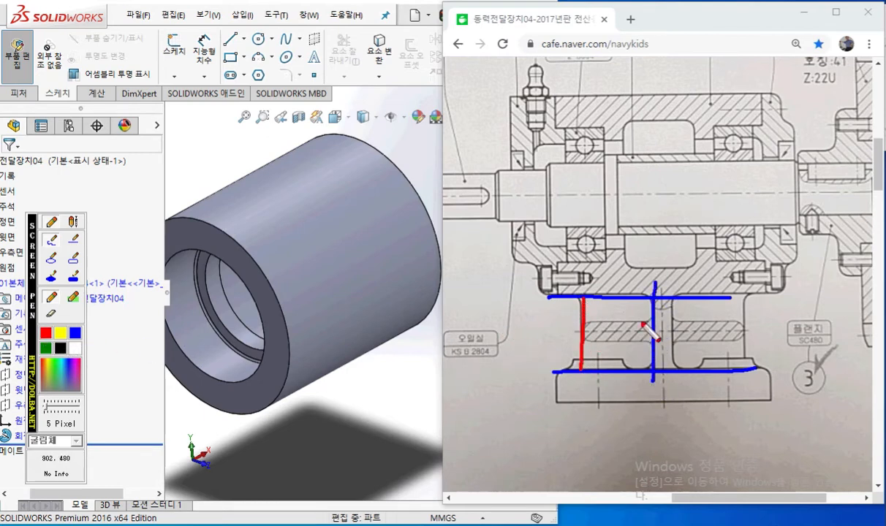
pyautogui.moveTo(592, 313)
pyautogui.mouseDown()
pyautogui.moveTo(598, 344)
pyautogui.moveTo(608, 353)
pyautogui.moveTo(622, 344)
pyautogui.moveTo(633, 366)
pyautogui.mouseUp()
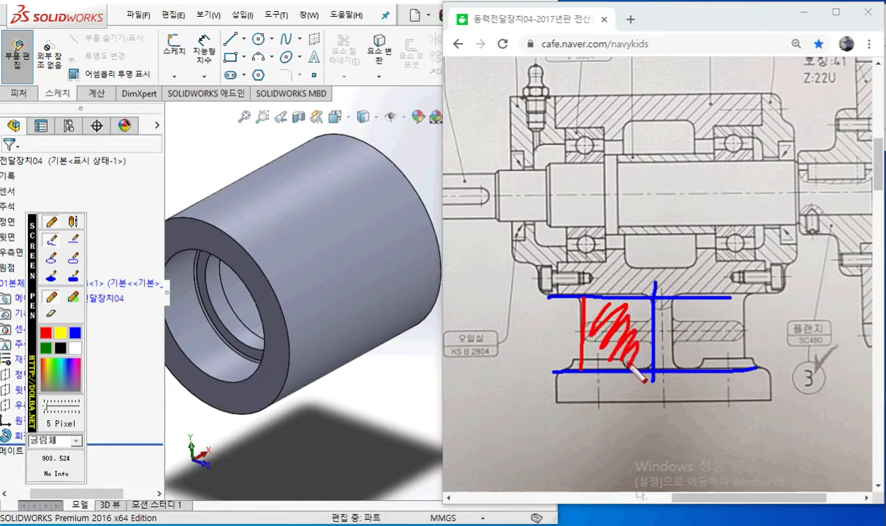
pyautogui.moveTo(554, 370)
pyautogui.mouseDown()
pyautogui.moveTo(788, 401)
pyautogui.moveTo(746, 358)
pyautogui.moveTo(539, 370)
pyautogui.mouseUp()
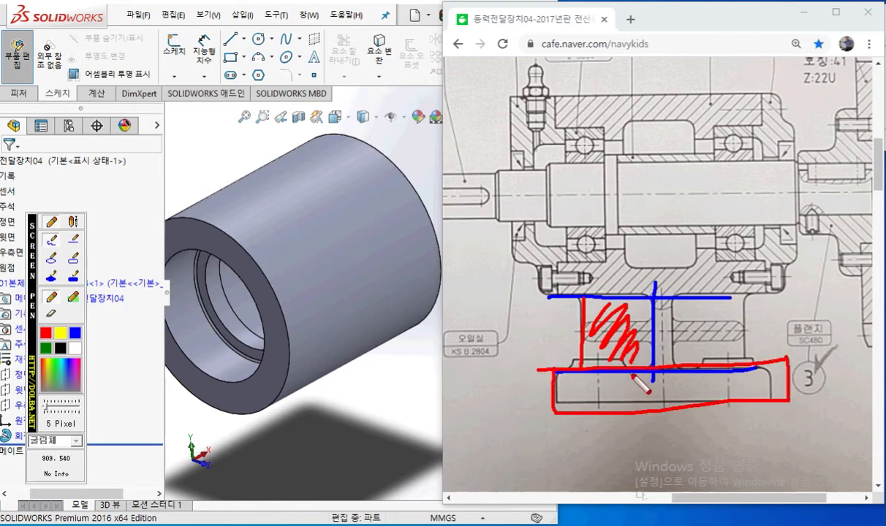
pyautogui.rightClick(614, 359)
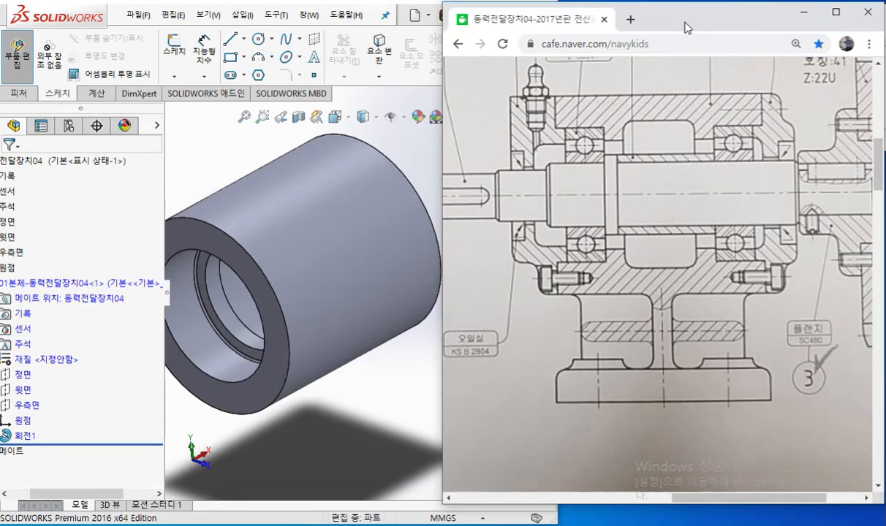
# Show the reference drawing at 100% zoom with the side view next to the front section to examine the support and base.
pyautogui.keyDown('ctrl'); pyautogui.scroll(6, 664, 298); pyautogui.keyUp('ctrl')
pyautogui.keyDown('ctrl'); pyautogui.scroll(-1, 665, 304); pyautogui.keyUp('ctrl')
pyautogui.keyDown('ctrl'); pyautogui.scroll(-6, 665, 303); pyautogui.keyUp('ctrl')
pyautogui.scroll(-1, 665, 438)
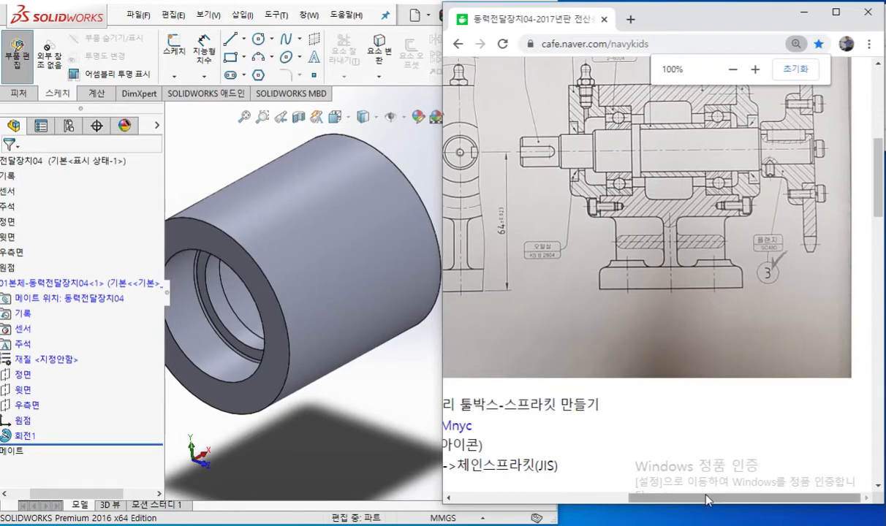
pyautogui.hscroll(-1, 663, 503)
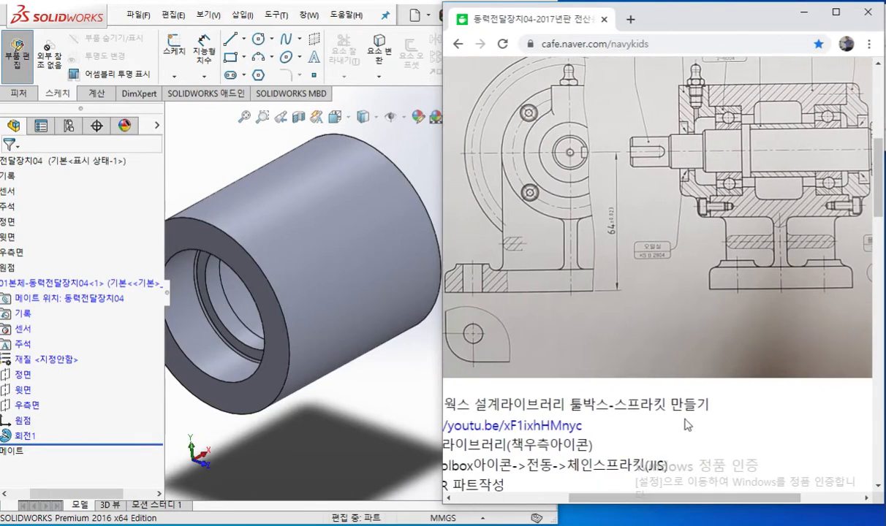
pyautogui.scroll(1, 682, 417)
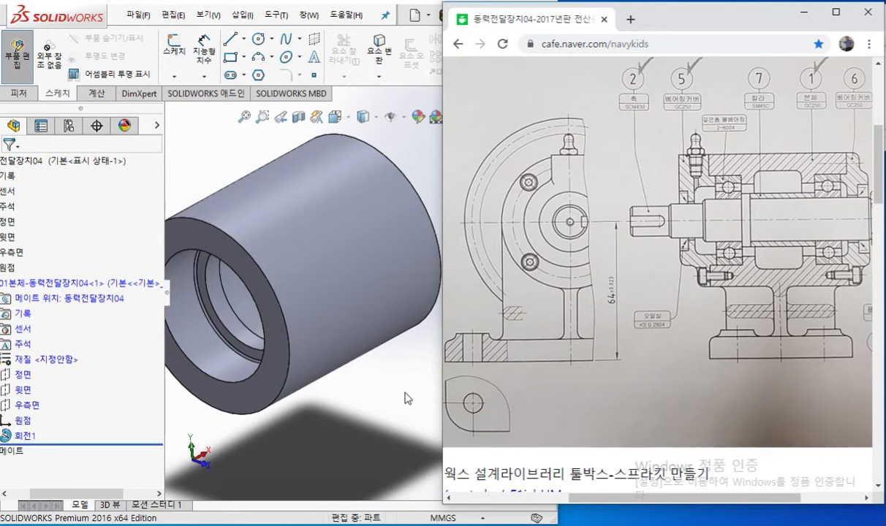
# Examine the reference drawing for the base's underside, the shaft centre height above it and the body part's matching top plane and origin.
pyautogui.moveTo(74, 494); pyautogui.dragTo(57, 504)
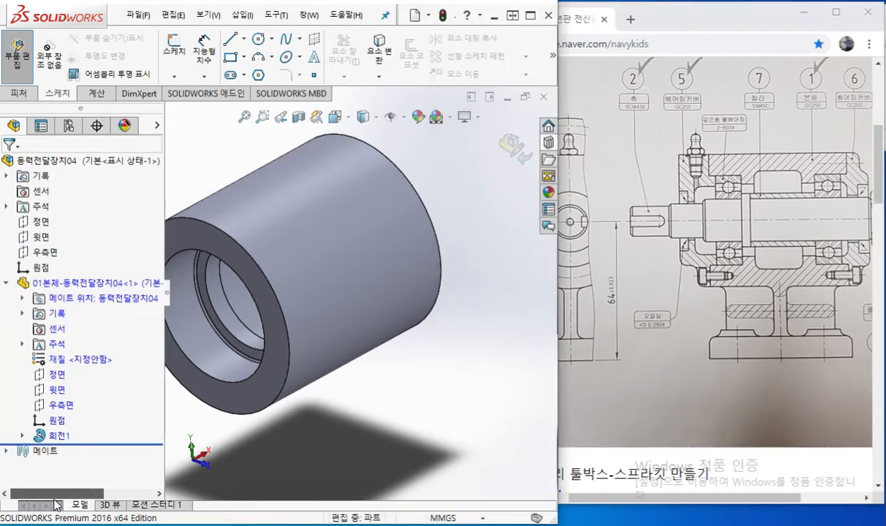
pyautogui.click(61, 422)
pyautogui.press('F12')
pyautogui.moveTo(319, 458)
pyautogui.mouseDown()
pyautogui.moveTo(296, 488)
pyautogui.moveTo(317, 487)
pyautogui.mouseUp()
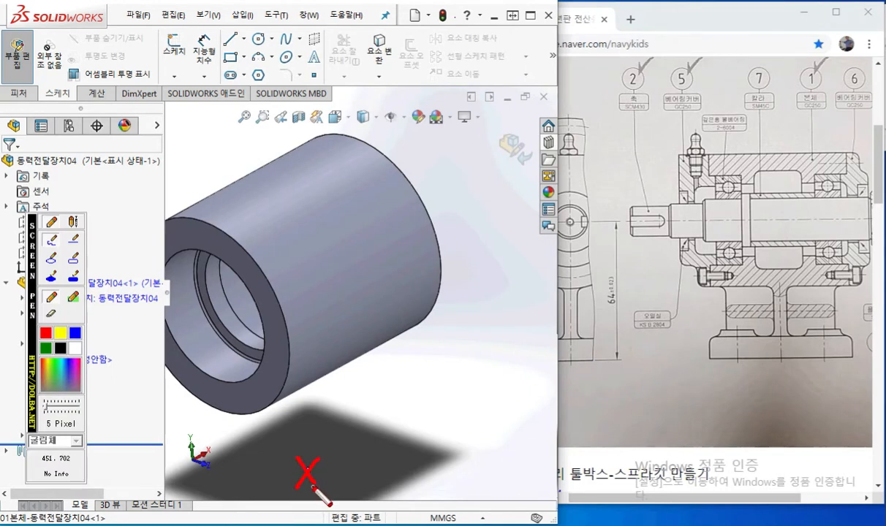
pyautogui.moveTo(363, 386)
pyautogui.mouseDown()
pyautogui.moveTo(234, 484)
pyautogui.moveTo(376, 490)
pyautogui.moveTo(366, 440)
pyautogui.moveTo(307, 422)
pyautogui.mouseUp()
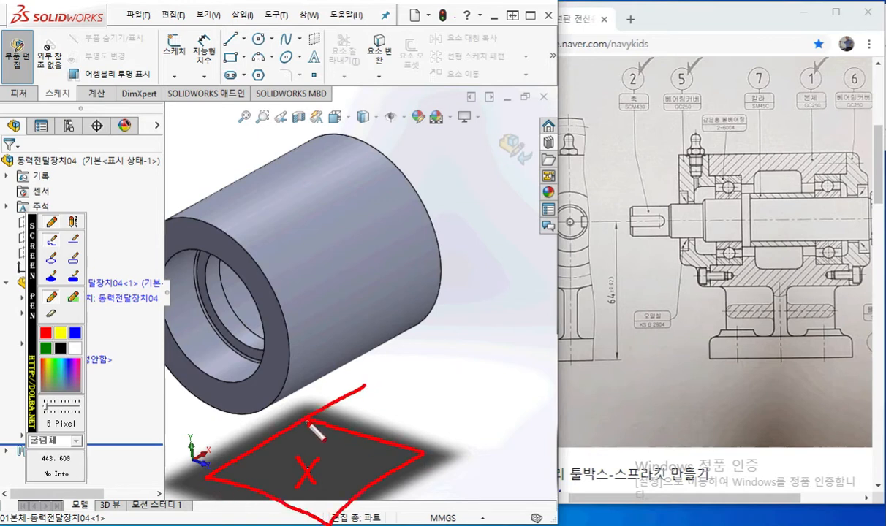
pyautogui.moveTo(403, 448)
pyautogui.mouseDown()
pyautogui.moveTo(399, 411)
pyautogui.moveTo(373, 419)
pyautogui.moveTo(423, 415)
pyautogui.mouseUp()
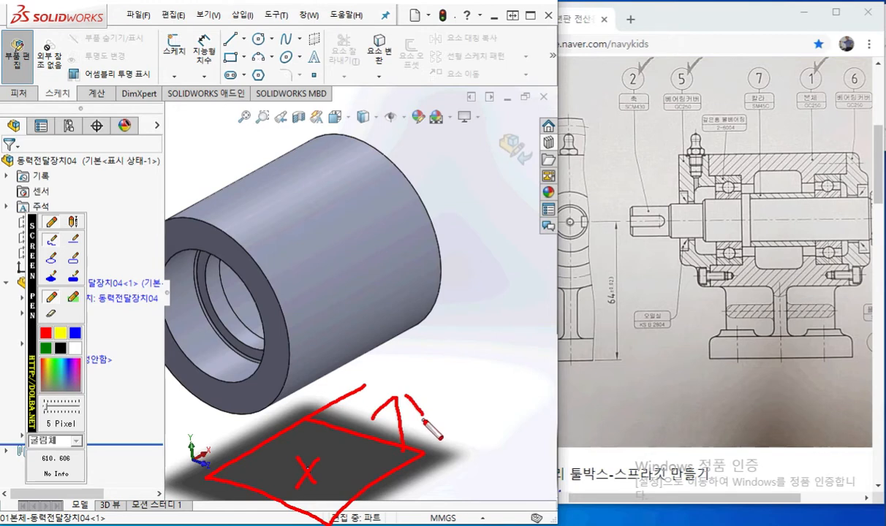
pyautogui.moveTo(788, 354)
pyautogui.mouseDown()
pyautogui.moveTo(765, 371)
pyautogui.moveTo(791, 371)
pyautogui.mouseUp()
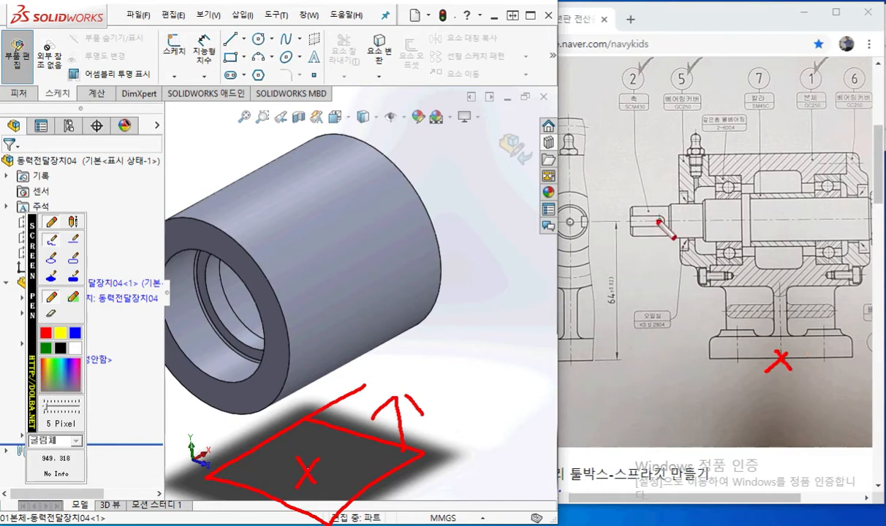
pyautogui.moveTo(655, 220); pyautogui.dragTo(743, 219)
pyautogui.click(769, 221)
pyautogui.moveTo(800, 223); pyautogui.dragTo(885, 221)
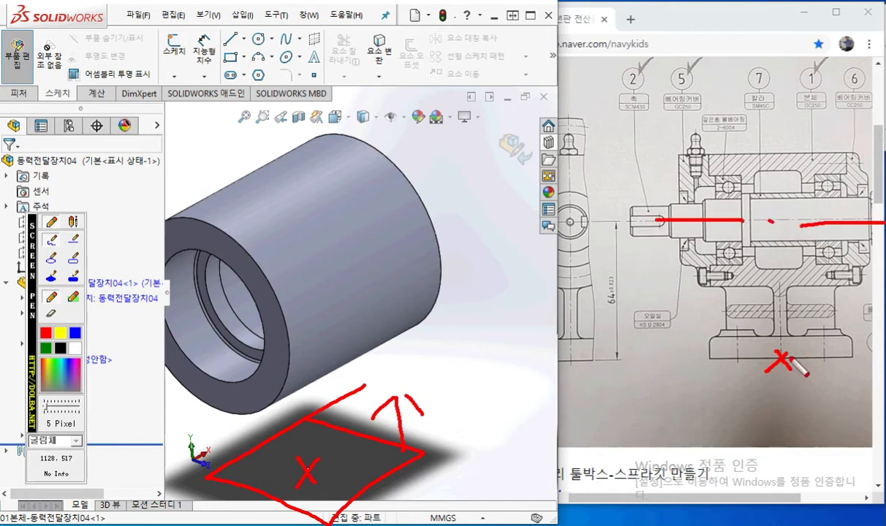
pyautogui.moveTo(686, 237)
pyautogui.mouseDown()
pyautogui.moveTo(689, 343)
pyautogui.moveTo(746, 358)
pyautogui.mouseUp()
pyautogui.moveTo(660, 270)
pyautogui.mouseDown()
pyautogui.moveTo(650, 292)
pyautogui.moveTo(684, 291)
pyautogui.moveTo(679, 304)
pyautogui.mouseUp()
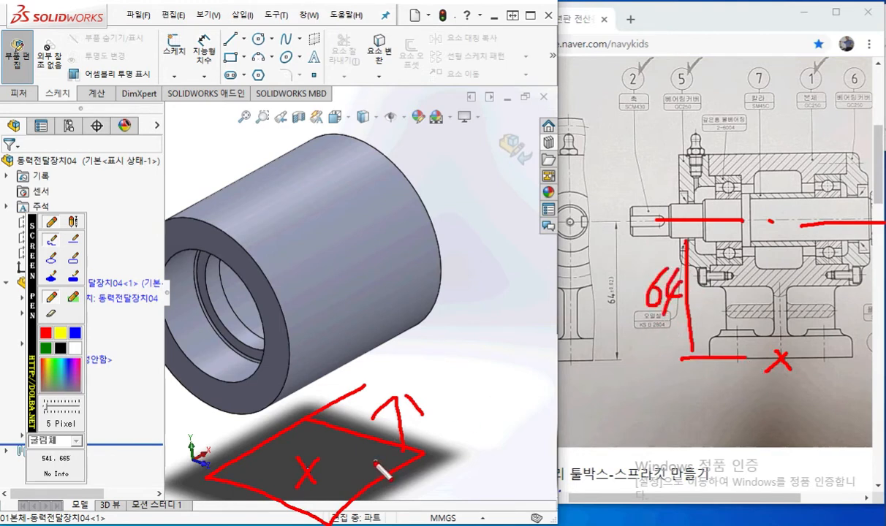
pyautogui.moveTo(360, 455)
pyautogui.mouseDown()
pyautogui.moveTo(361, 470)
pyautogui.moveTo(374, 463)
pyautogui.mouseUp()
pyautogui.moveTo(370, 465)
pyautogui.mouseDown()
pyautogui.moveTo(360, 475)
pyautogui.moveTo(374, 479)
pyautogui.mouseUp()
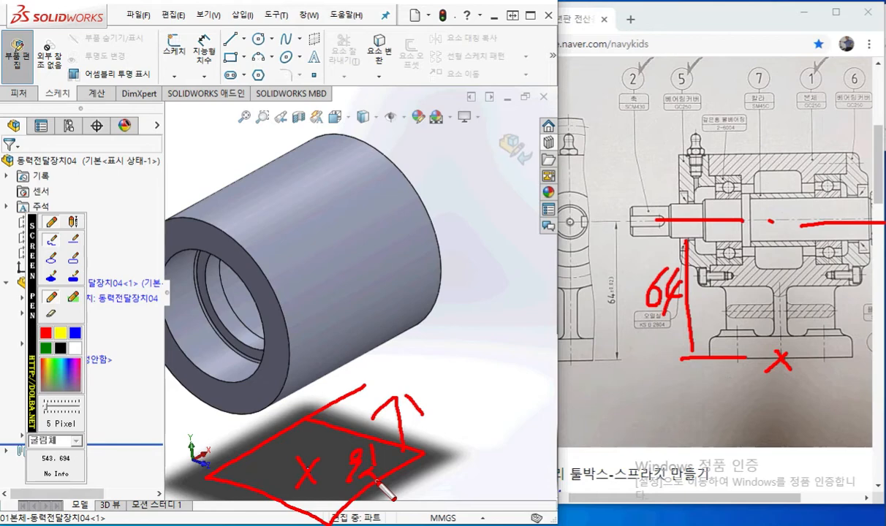
pyautogui.moveTo(35, 332); pyautogui.dragTo(450, 170)
pyautogui.moveTo(82, 386)
pyautogui.mouseDown()
pyautogui.moveTo(33, 395)
pyautogui.moveTo(65, 377)
pyautogui.moveTo(85, 395)
pyautogui.mouseUp()
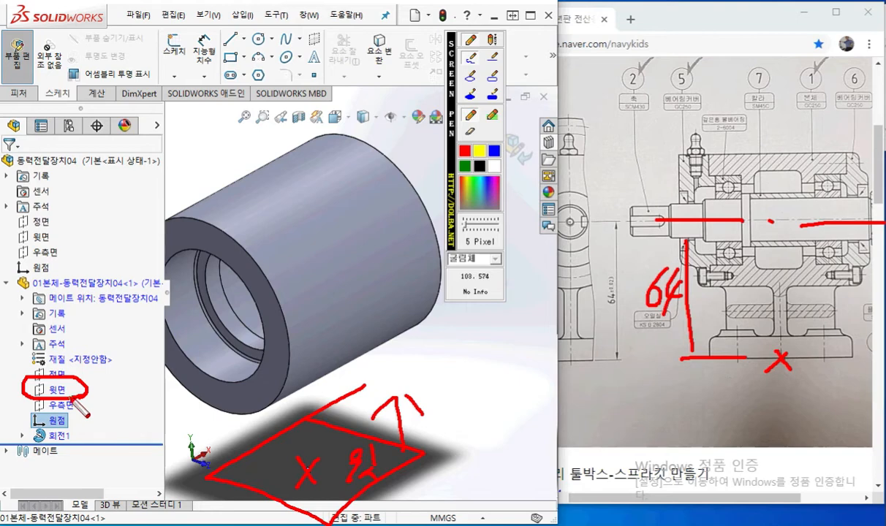
pyautogui.press('Escape')
# Start a sketch on the 윗면 (top) plane of the 01본체 body part, viewed face-on.
pyautogui.click(58, 394)
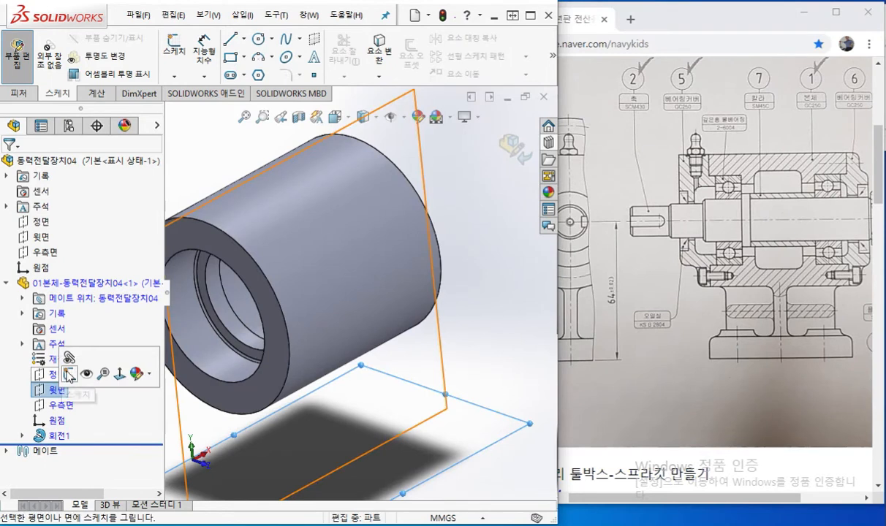
pyautogui.click(68, 363)
pyautogui.scroll(3, 379, 383)
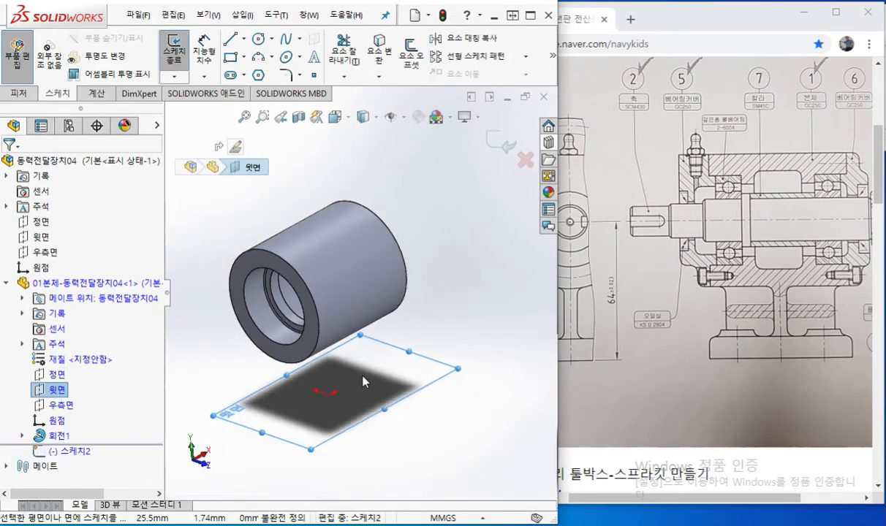
pyautogui.scroll(-2, 268, 438)
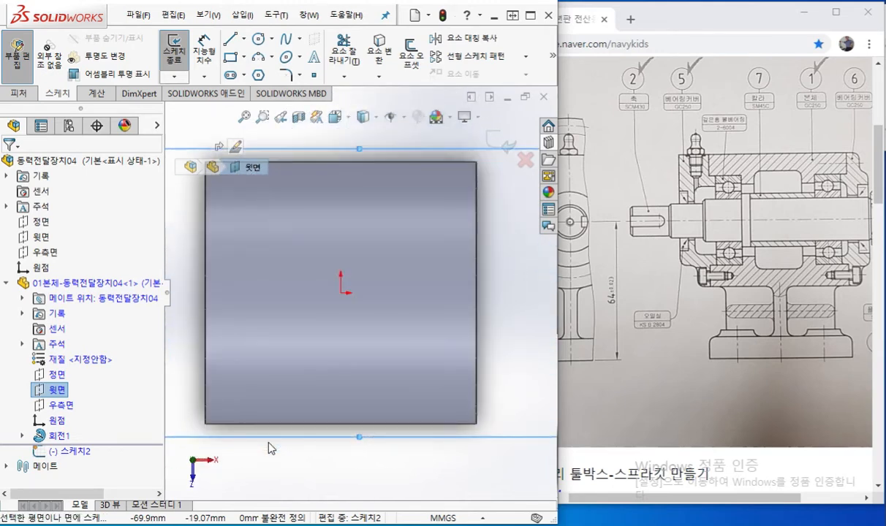
pyautogui.scroll(3, 340, 386)
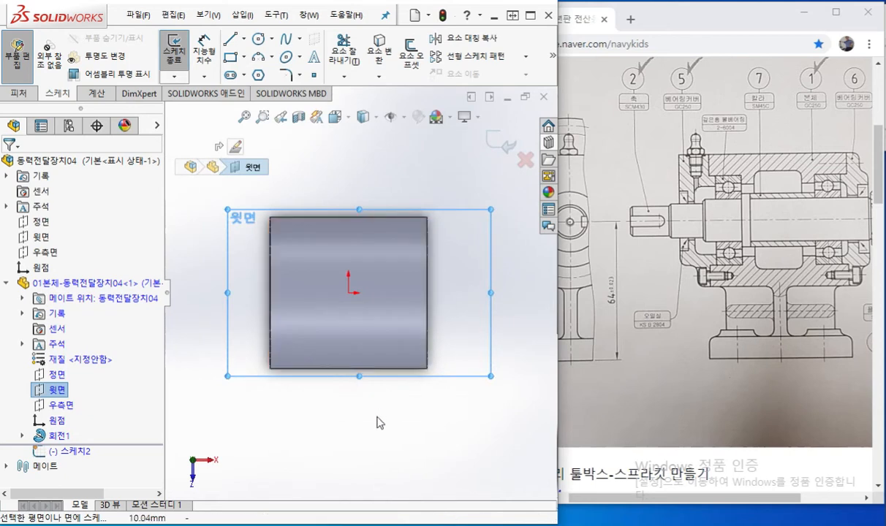
# Examine the base plate's width in the drawing's section view and match it to the sketch's horizontal direction.
pyautogui.click(693, 501)
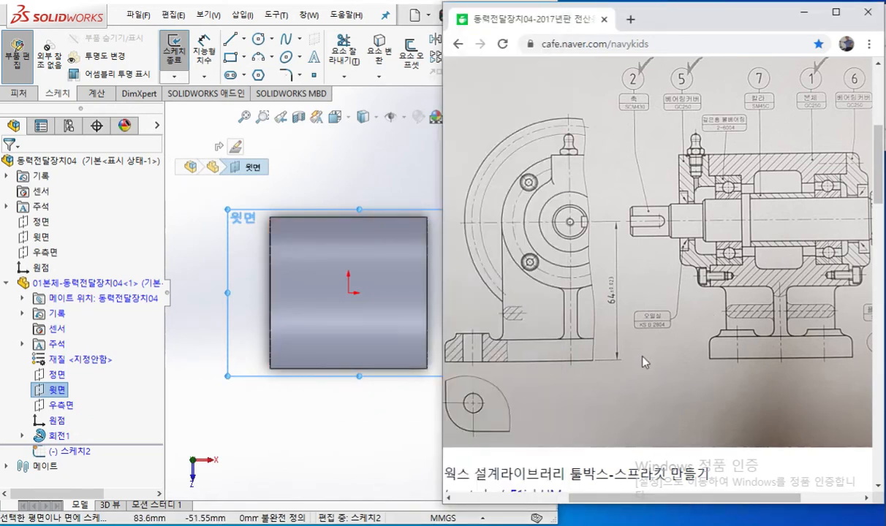
pyautogui.press('F12')
pyautogui.moveTo(280, 223)
pyautogui.mouseDown()
pyautogui.moveTo(287, 342)
pyautogui.moveTo(276, 231)
pyautogui.mouseUp()
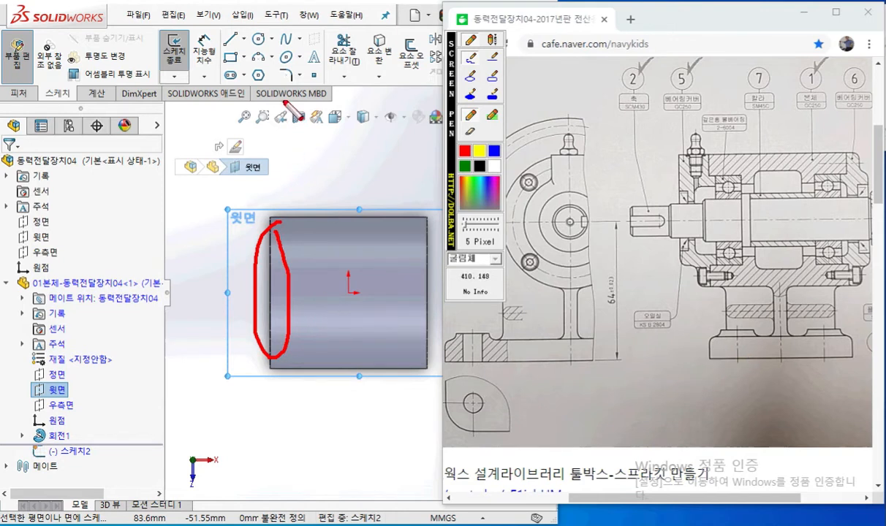
pyautogui.moveTo(277, 86)
pyautogui.mouseDown()
pyautogui.moveTo(277, 472)
pyautogui.moveTo(444, 476)
pyautogui.moveTo(438, 111)
pyautogui.moveTo(272, 111)
pyautogui.mouseUp()
pyautogui.moveTo(449, 128); pyautogui.dragTo(31, 114)
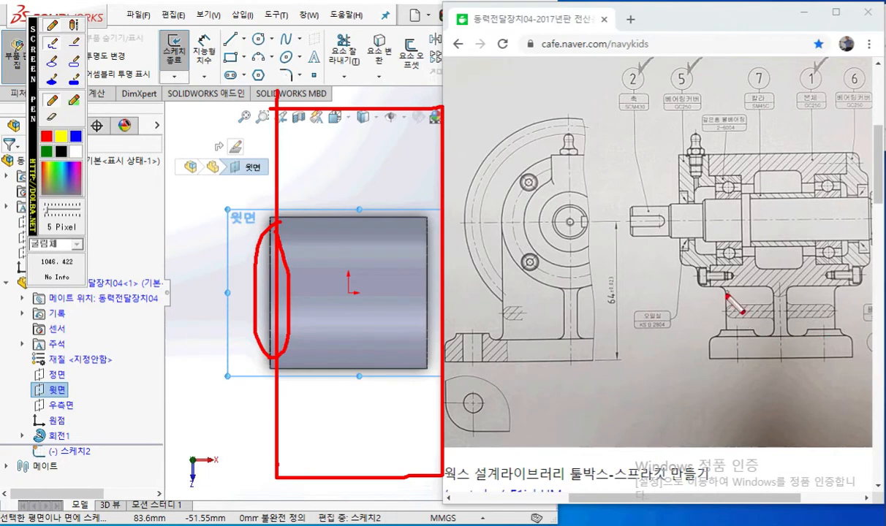
pyautogui.moveTo(705, 338); pyautogui.dragTo(709, 385)
pyautogui.moveTo(852, 340); pyautogui.dragTo(853, 365)
pyautogui.moveTo(720, 367)
pyautogui.mouseDown()
pyautogui.moveTo(848, 371)
pyautogui.moveTo(829, 383)
pyautogui.mouseUp()
pyautogui.moveTo(729, 359); pyautogui.dragTo(731, 378)
pyautogui.moveTo(284, 393)
pyautogui.mouseDown()
pyautogui.moveTo(431, 393)
pyautogui.moveTo(417, 404)
pyautogui.mouseUp()
pyautogui.moveTo(292, 376)
pyautogui.mouseDown()
pyautogui.moveTo(285, 391)
pyautogui.moveTo(300, 402)
pyautogui.mouseUp()
pyautogui.moveTo(356, 384)
pyautogui.mouseDown()
pyautogui.moveTo(369, 357)
pyautogui.moveTo(376, 380)
pyautogui.moveTo(380, 374)
pyautogui.mouseUp()
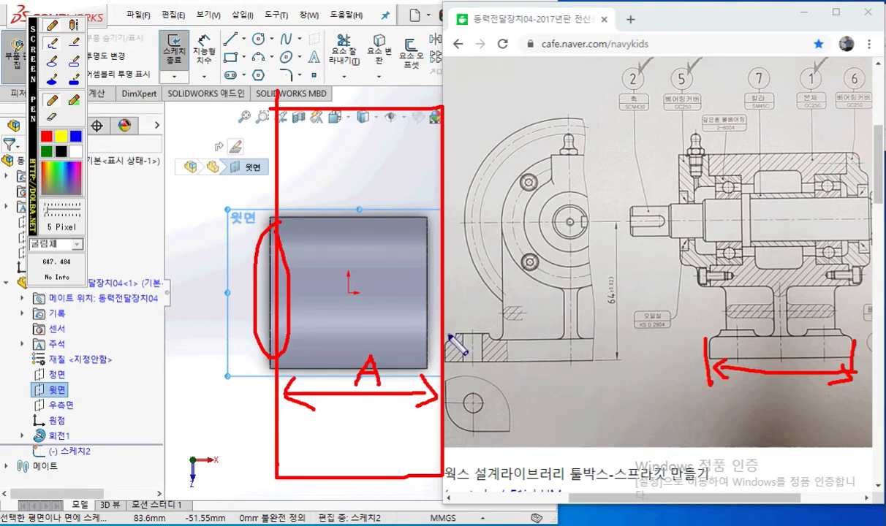
# Examine the base plate's half length in the drawing's side view and match both base dimensions to the sketch directions.
pyautogui.moveTo(447, 335)
pyautogui.mouseDown()
pyautogui.moveTo(448, 369)
pyautogui.moveTo(578, 369)
pyautogui.mouseUp()
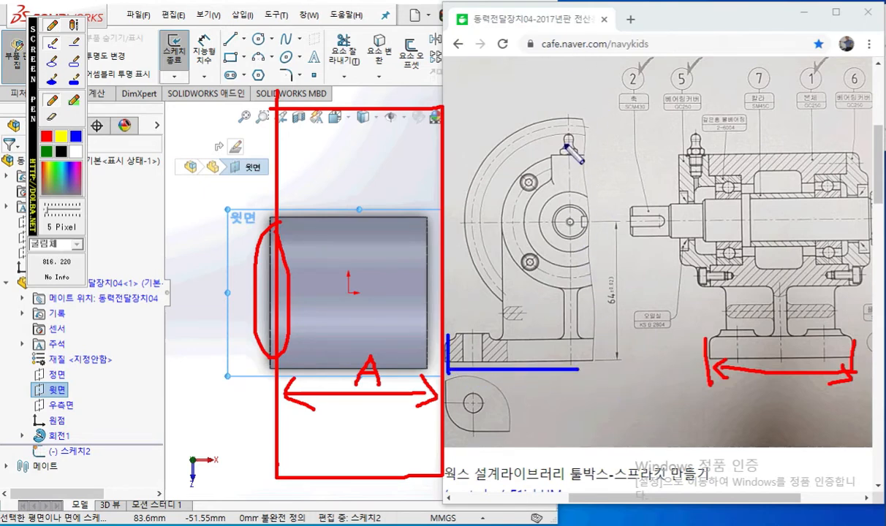
pyautogui.moveTo(594, 291)
pyautogui.mouseDown()
pyautogui.moveTo(582, 161)
pyautogui.moveTo(591, 106)
pyautogui.mouseUp()
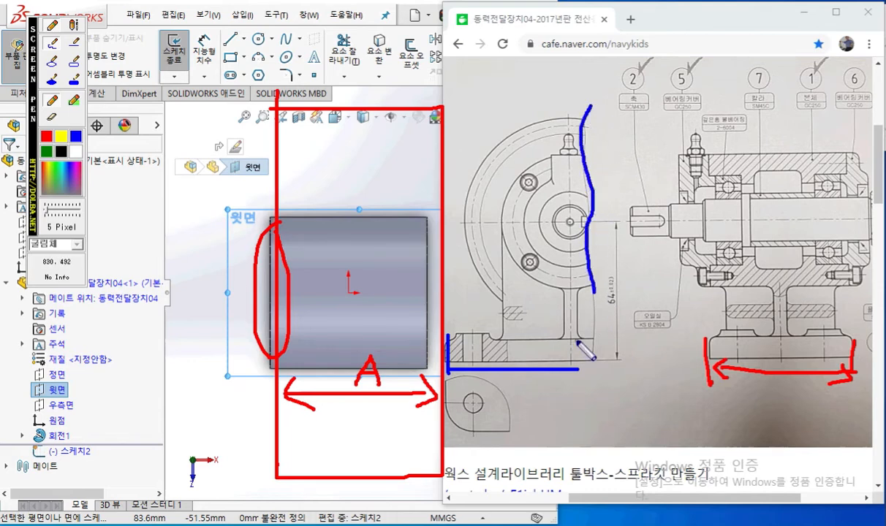
pyautogui.moveTo(571, 342); pyautogui.dragTo(571, 392)
pyautogui.moveTo(462, 357); pyautogui.dragTo(465, 380)
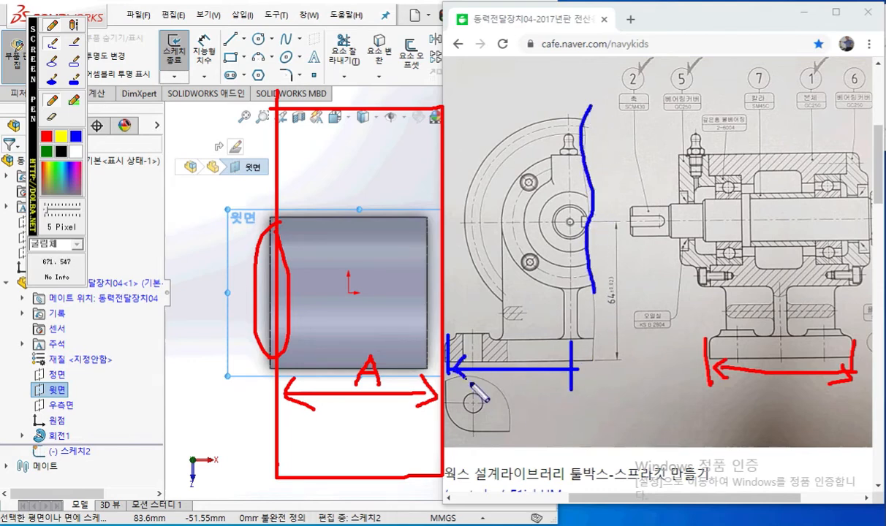
pyautogui.moveTo(553, 358)
pyautogui.mouseDown()
pyautogui.moveTo(557, 378)
pyautogui.moveTo(539, 403)
pyautogui.moveTo(522, 403)
pyautogui.moveTo(555, 400)
pyautogui.mouseUp()
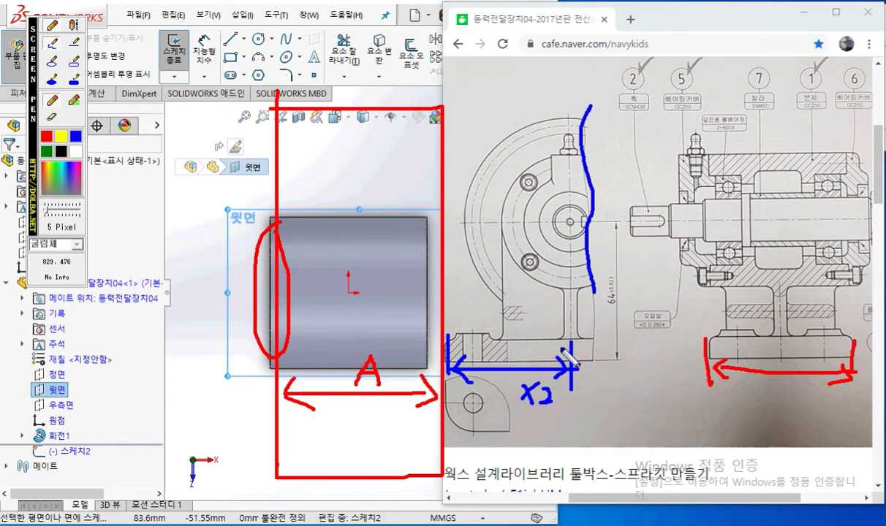
pyautogui.moveTo(490, 383)
pyautogui.mouseDown()
pyautogui.moveTo(488, 404)
pyautogui.moveTo(511, 377)
pyautogui.moveTo(512, 401)
pyautogui.mouseUp()
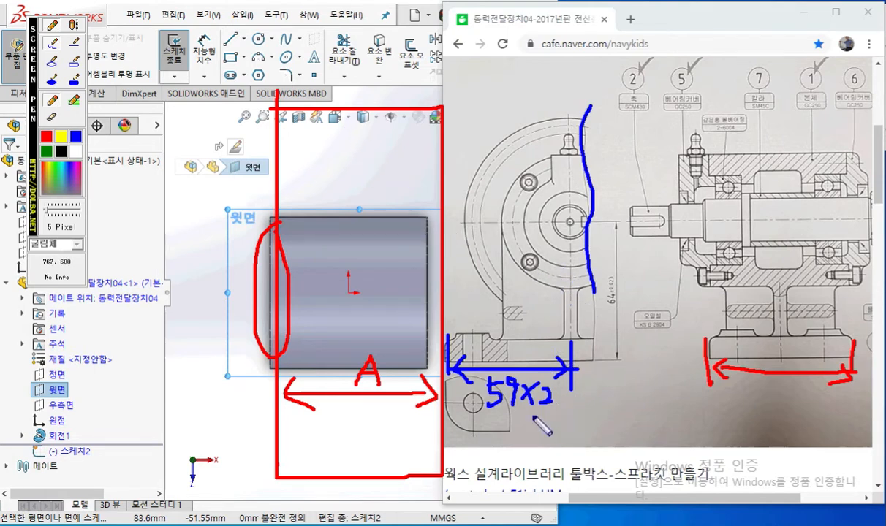
pyautogui.moveTo(512, 410); pyautogui.dragTo(515, 437)
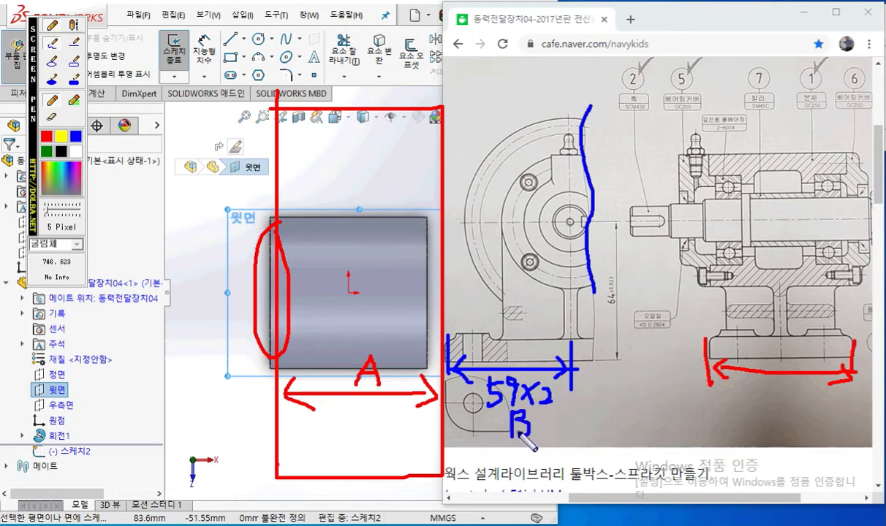
pyautogui.moveTo(315, 108); pyautogui.dragTo(310, 462)
pyautogui.moveTo(310, 462); pyautogui.dragTo(318, 452)
pyautogui.moveTo(308, 139)
pyautogui.mouseDown()
pyautogui.moveTo(326, 138)
pyautogui.moveTo(343, 198)
pyautogui.mouseUp()
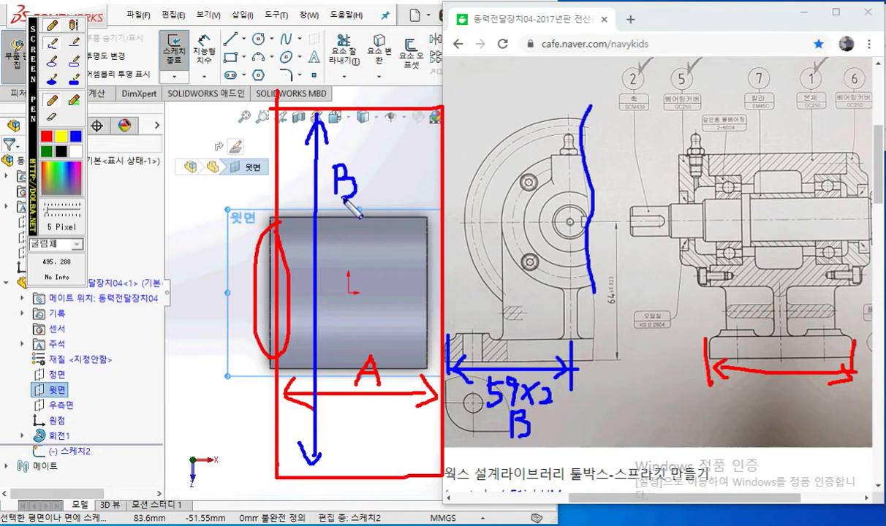
pyautogui.moveTo(130, 238)
pyautogui.mouseDown()
pyautogui.moveTo(229, 234)
pyautogui.moveTo(211, 247)
pyautogui.mouseUp()
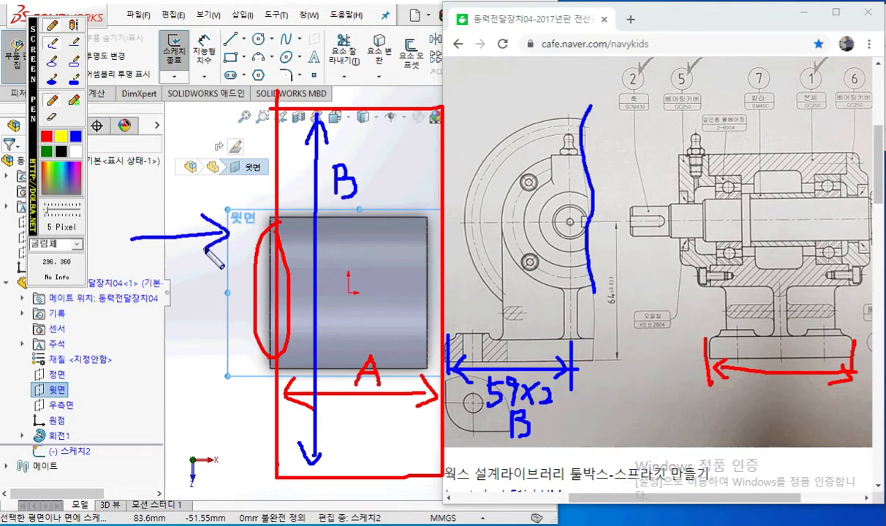
pyautogui.moveTo(352, 511)
pyautogui.mouseDown()
pyautogui.moveTo(354, 439)
pyautogui.moveTo(299, 442)
pyautogui.mouseUp()
pyautogui.moveTo(366, 431); pyautogui.dragTo(381, 461)
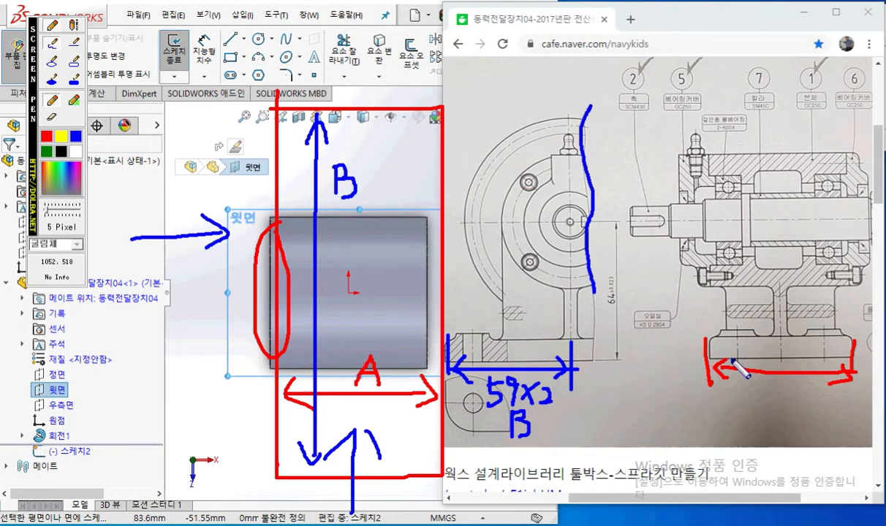
pyautogui.moveTo(782, 380)
pyautogui.mouseDown()
pyautogui.moveTo(767, 413)
pyautogui.moveTo(766, 398)
pyautogui.moveTo(800, 404)
pyautogui.mouseUp()
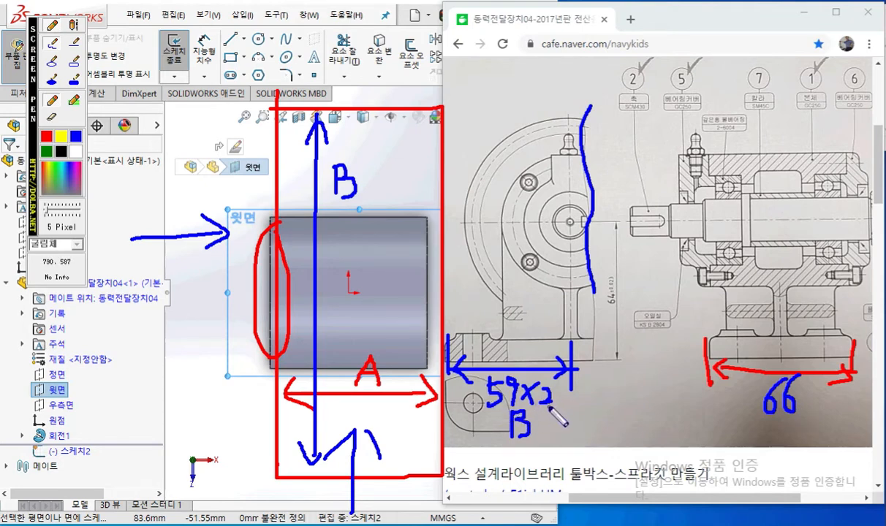
pyautogui.press('Escape')
# Sketch a center rectangle about 83 mm wide and 110 mm high, centred on the origin.
pyautogui.click(256, 427)
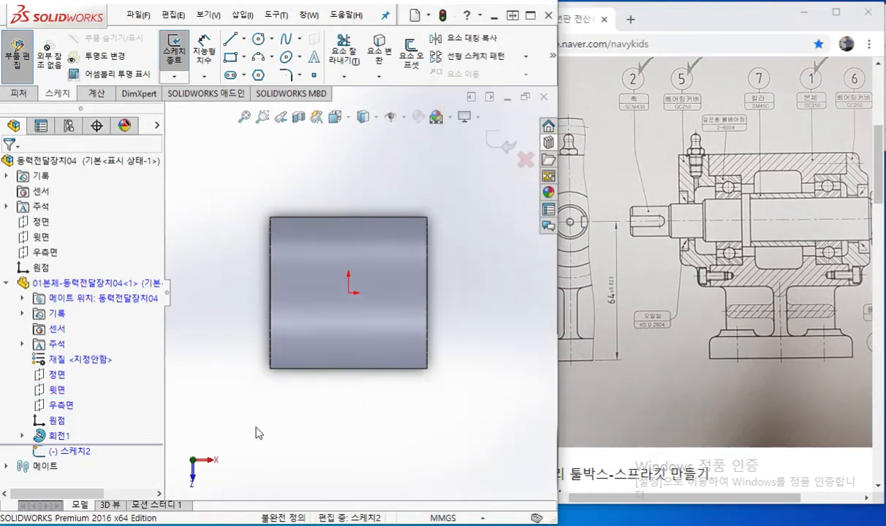
pyautogui.click(243, 57)
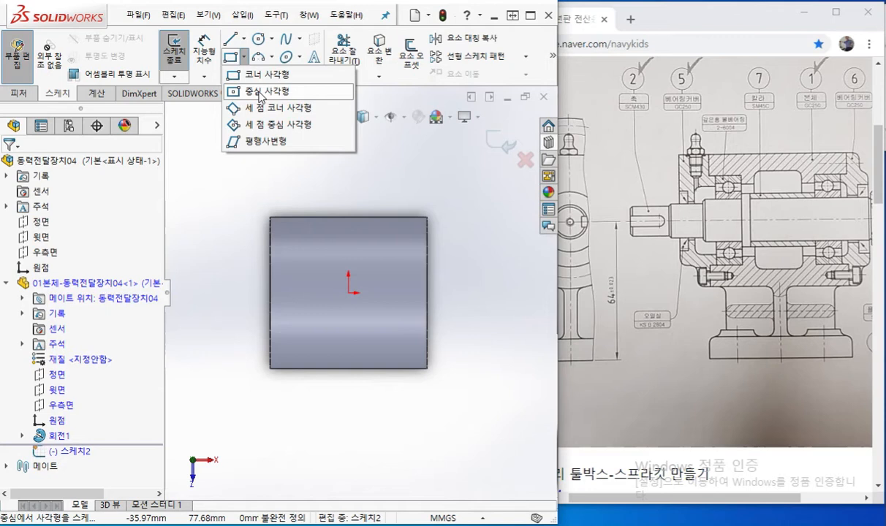
pyautogui.click(261, 92)
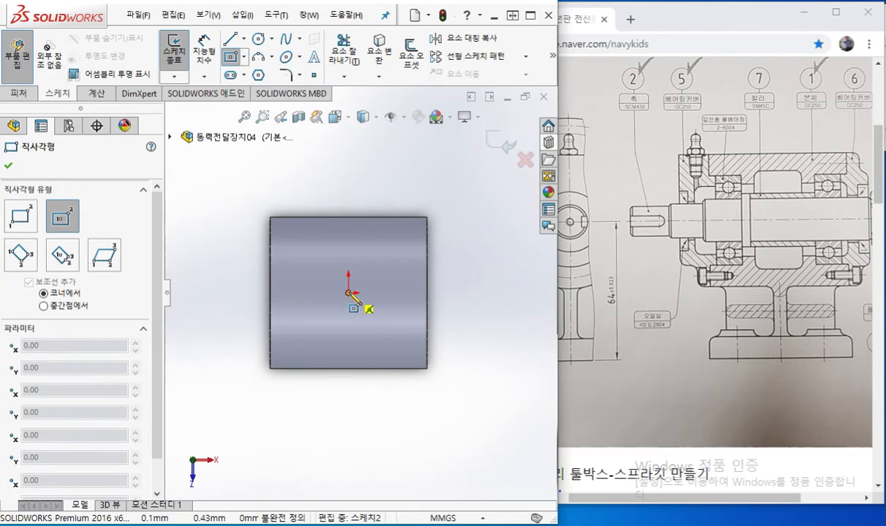
pyautogui.click(349, 293)
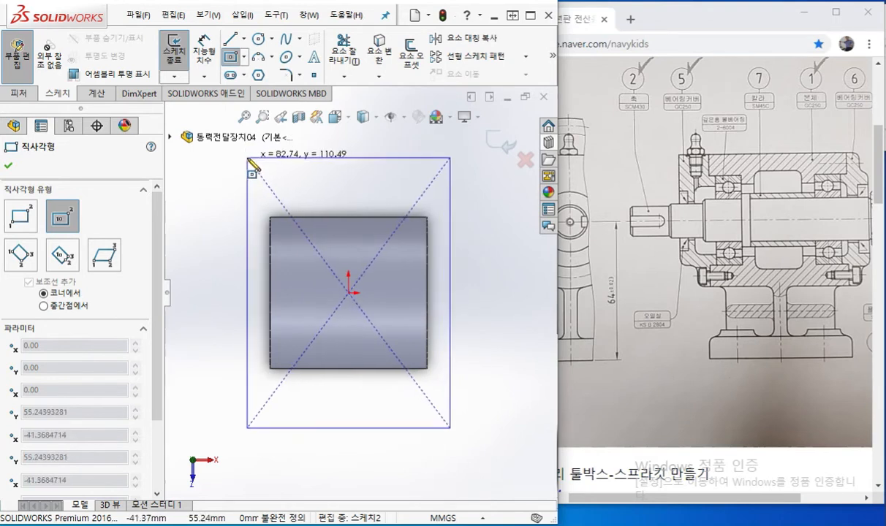
pyautogui.click(248, 157)
# Dimension the rectangle's horizontal width with Smart Dimension and set it to 66 mm.
pyautogui.rightClick(339, 181)
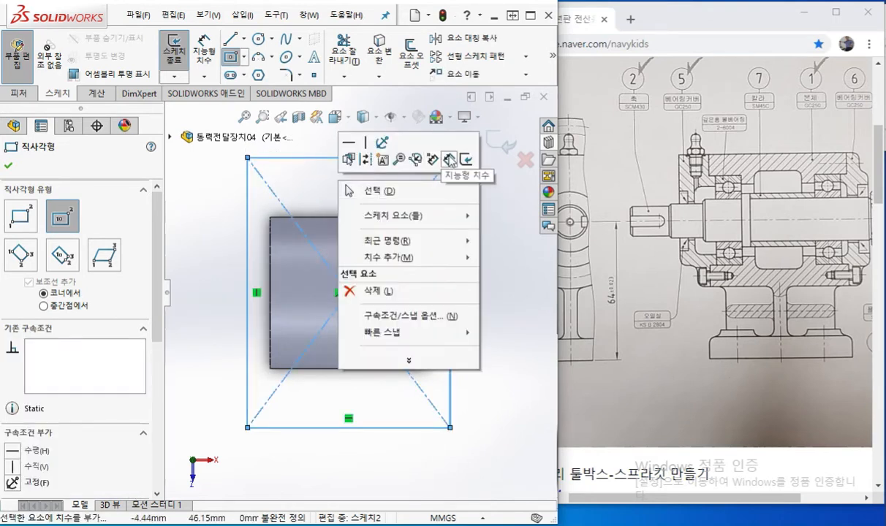
pyautogui.click(426, 153)
pyautogui.click(250, 252)
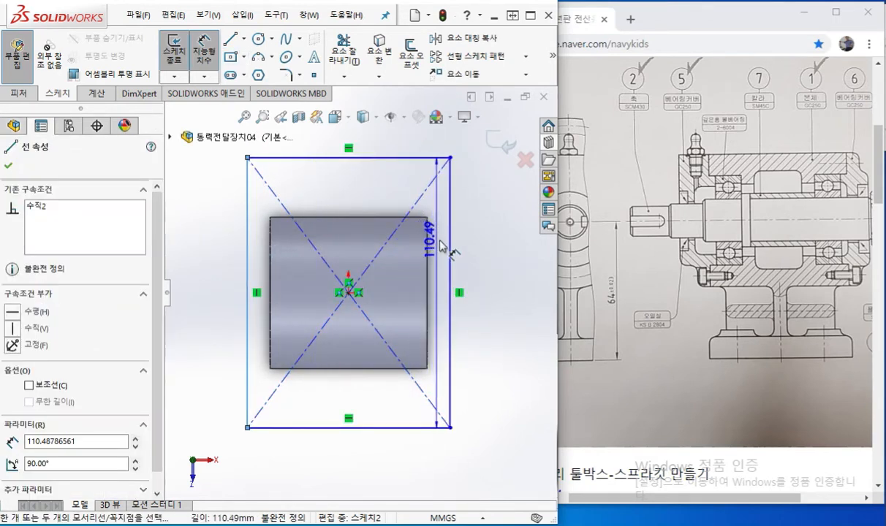
pyautogui.click(448, 247)
pyautogui.click(409, 455)
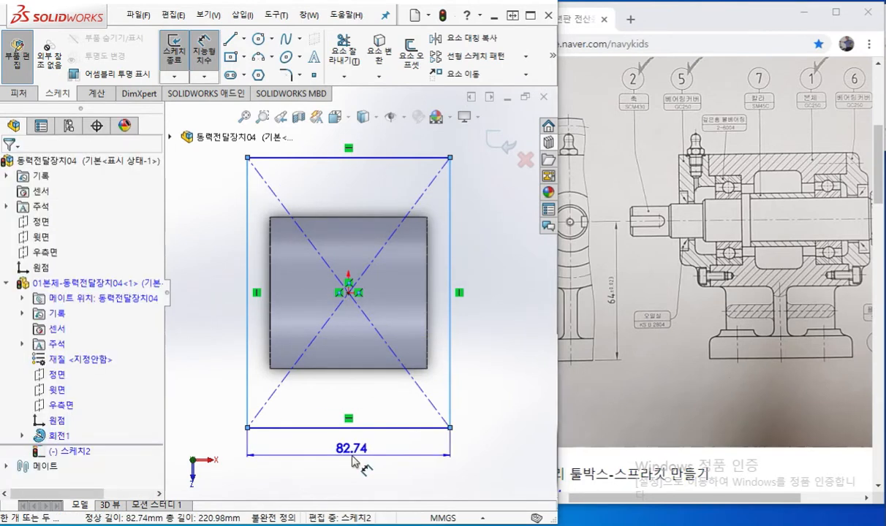
pyautogui.write('66')
pyautogui.press('Return')
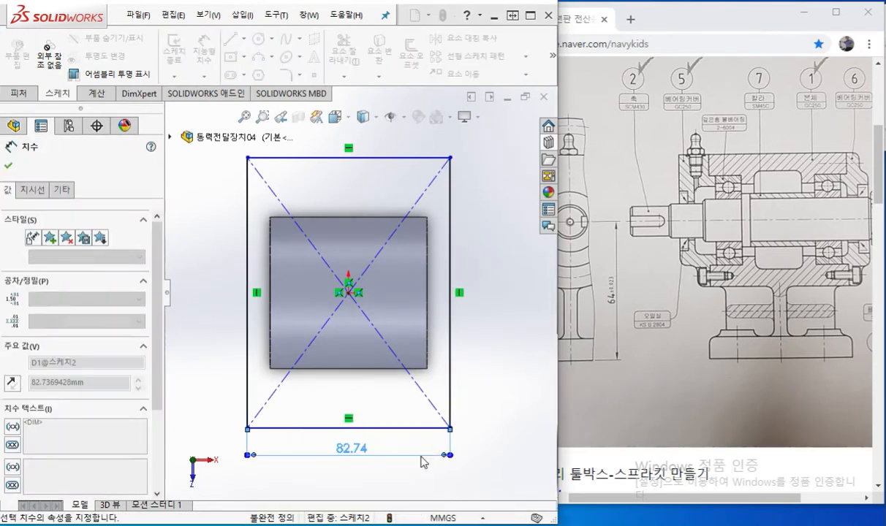
# Dimension the distance between the rectangle's two horizontal edges, set it to 59*2 mm, and leave Smart Dimension.
pyautogui.click(355, 158)
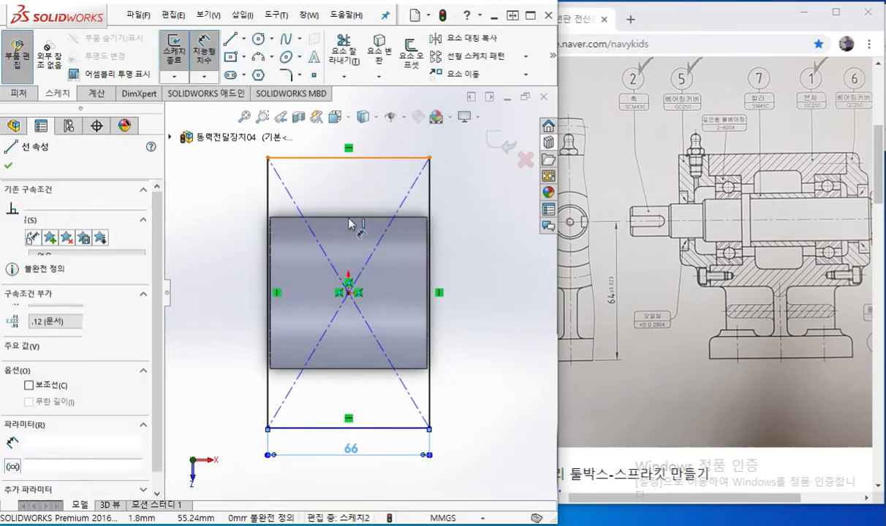
pyautogui.click(338, 428)
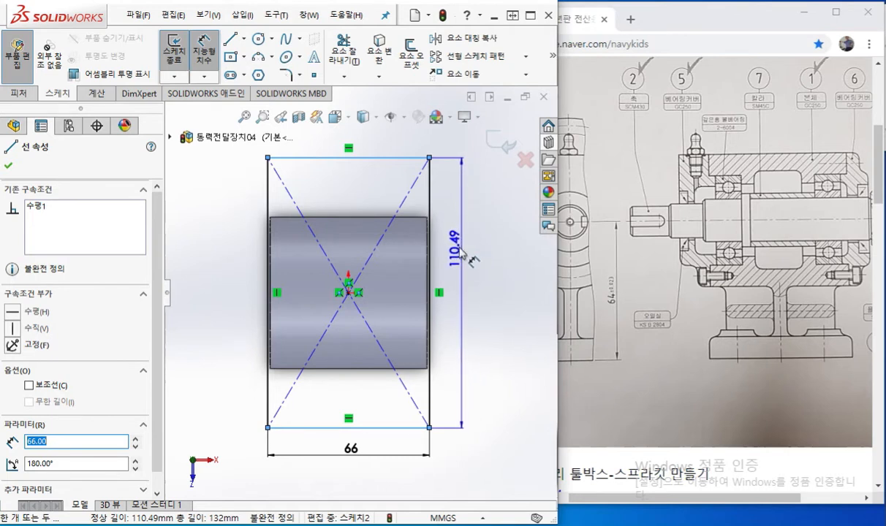
pyautogui.click(471, 254)
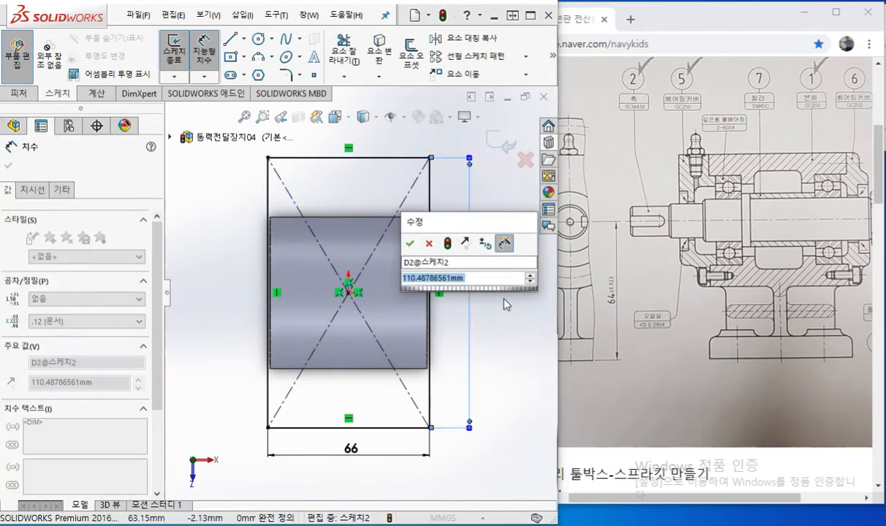
pyautogui.write('59')
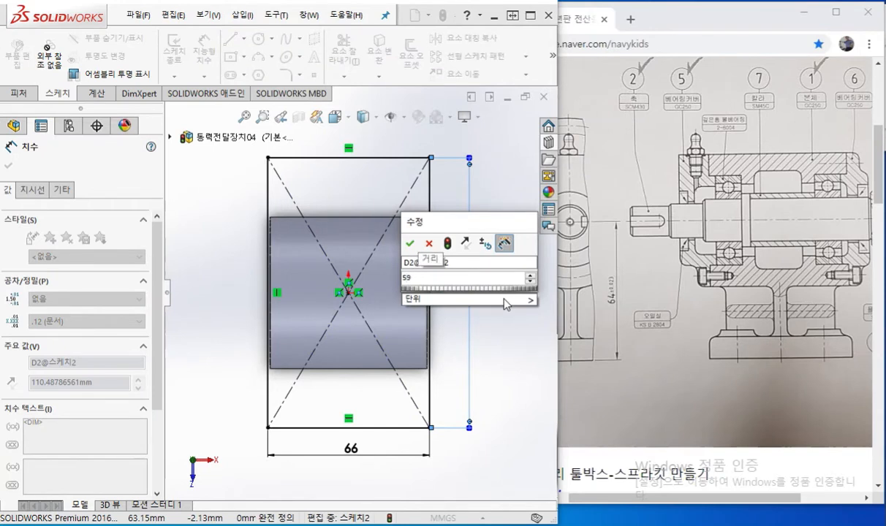
pyautogui.write('*')
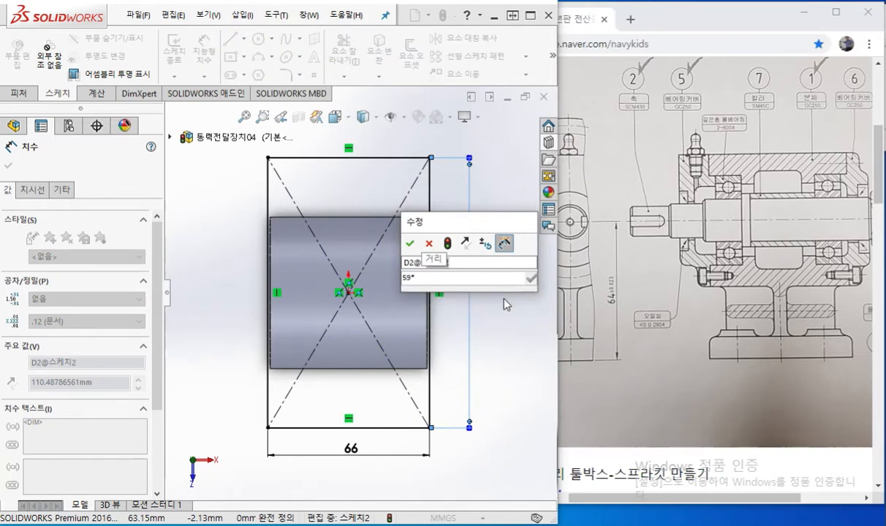
pyautogui.write('2')
pyautogui.moveTo(506, 304)
pyautogui.press('Return')
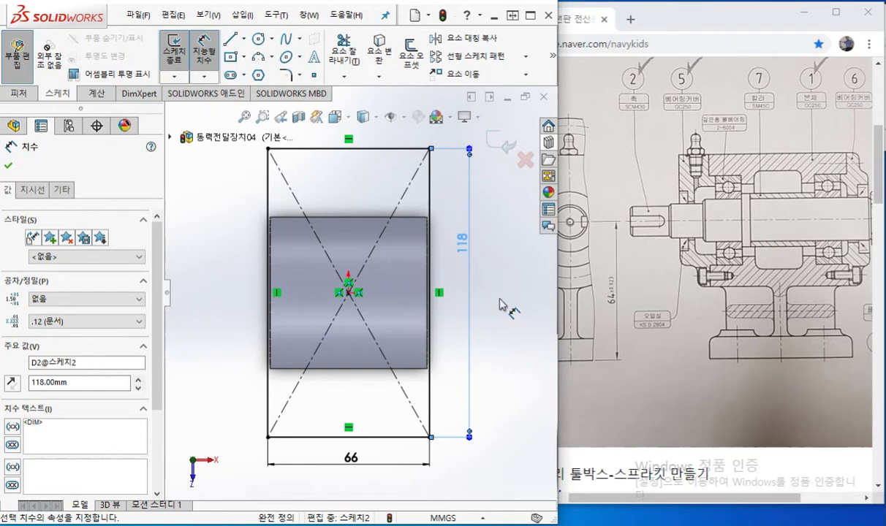
pyautogui.rightClick(504, 300)
pyautogui.click(505, 80)
# Examine the base plate's thickness in the drawing's section view and match it to a 10 mm upward extrusion of the sketch.
pyautogui.moveTo(349, 379)
pyautogui.mouseDown(button='middle')
pyautogui.moveTo(406, 193)
pyautogui.moveTo(438, 205)
pyautogui.moveTo(422, 253)
pyautogui.moveTo(426, 242)
pyautogui.moveTo(376, 194)
pyautogui.moveTo(342, 253)
pyautogui.moveTo(370, 257)
pyautogui.moveTo(330, 235)
pyautogui.moveTo(331, 243)
pyautogui.moveTo(330, 230)
pyautogui.moveTo(404, 204)
pyautogui.moveTo(463, 230)
pyautogui.moveTo(416, 243)
pyautogui.moveTo(429, 257)
pyautogui.moveTo(375, 269)
pyautogui.mouseUp(button='middle')
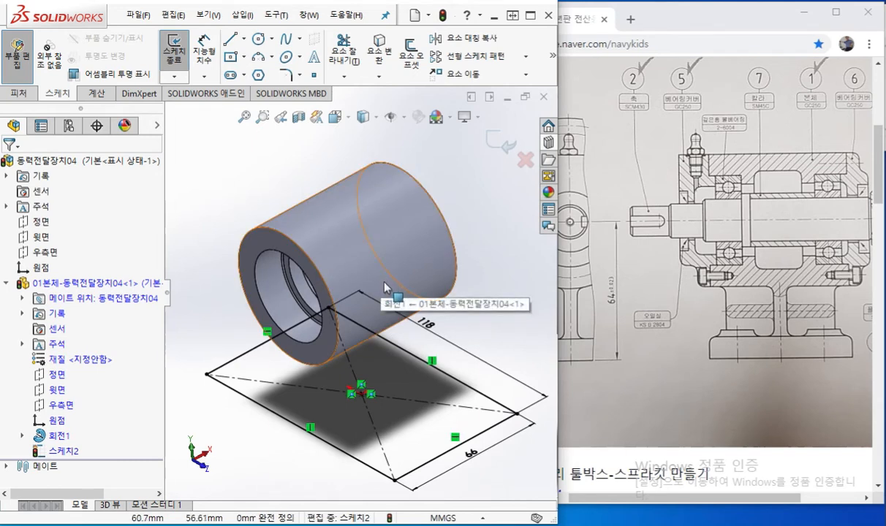
pyautogui.press('F9')
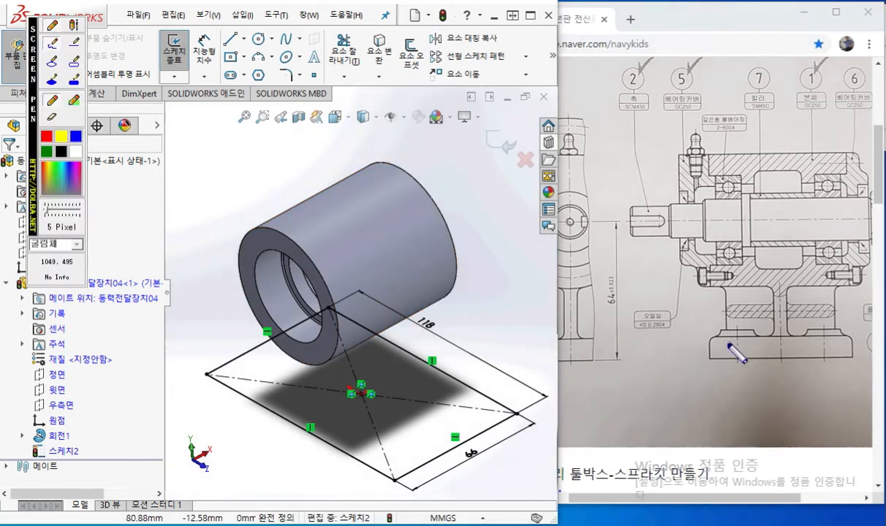
pyautogui.moveTo(701, 339); pyautogui.dragTo(777, 338)
pyautogui.moveTo(708, 359); pyautogui.dragTo(775, 359)
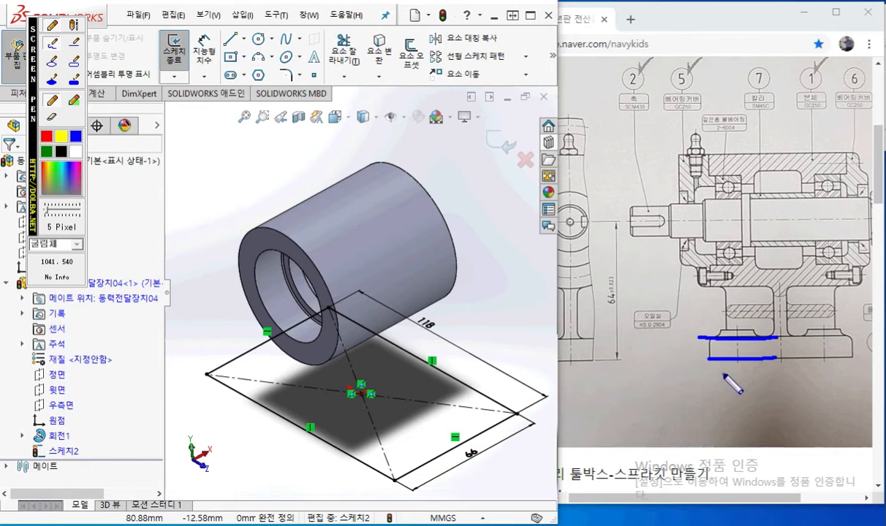
pyautogui.moveTo(451, 397)
pyautogui.mouseDown()
pyautogui.moveTo(451, 340)
pyautogui.moveTo(478, 355)
pyautogui.moveTo(503, 331)
pyautogui.mouseUp()
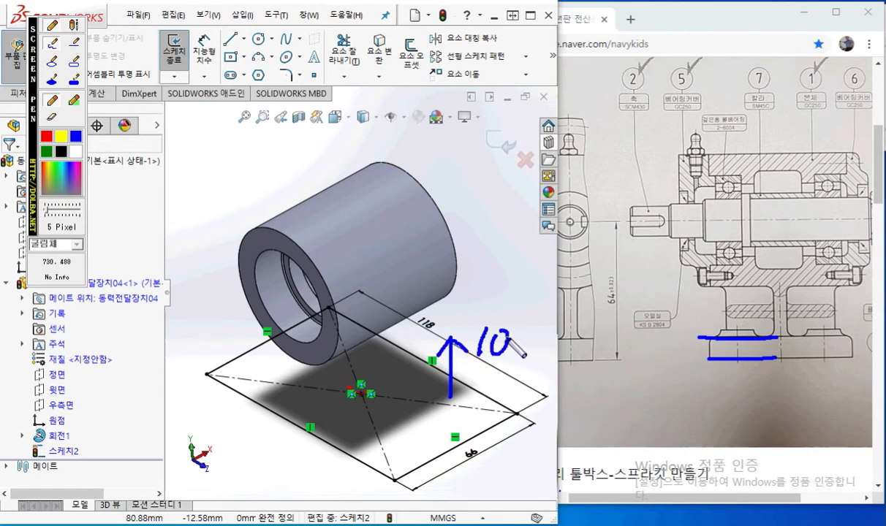
pyautogui.press('Escape')
# Examine the bolt hole and raised boss in the drawing's side view and match the hole positions to the base sketch.
pyautogui.moveTo(664, 500); pyautogui.dragTo(617, 503)
pyautogui.press('F12')
pyautogui.moveTo(555, 327); pyautogui.dragTo(554, 363)
pyautogui.moveTo(572, 329); pyautogui.dragTo(575, 363)
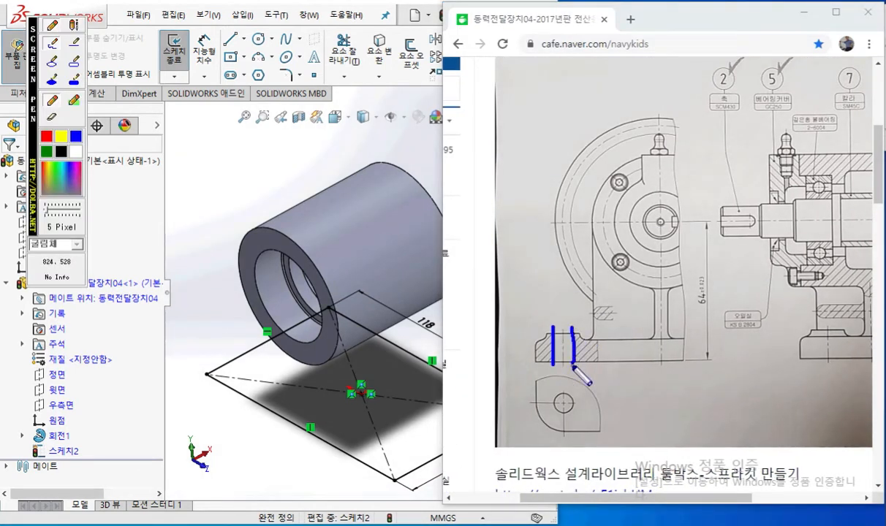
pyautogui.moveTo(398, 439)
pyautogui.mouseDown()
pyautogui.moveTo(386, 454)
pyautogui.moveTo(397, 437)
pyautogui.mouseUp()
pyautogui.moveTo(263, 375); pyautogui.dragTo(262, 370)
pyautogui.moveTo(576, 344)
pyautogui.mouseDown()
pyautogui.moveTo(527, 322)
pyautogui.moveTo(578, 333)
pyautogui.moveTo(563, 327)
pyautogui.mouseUp()
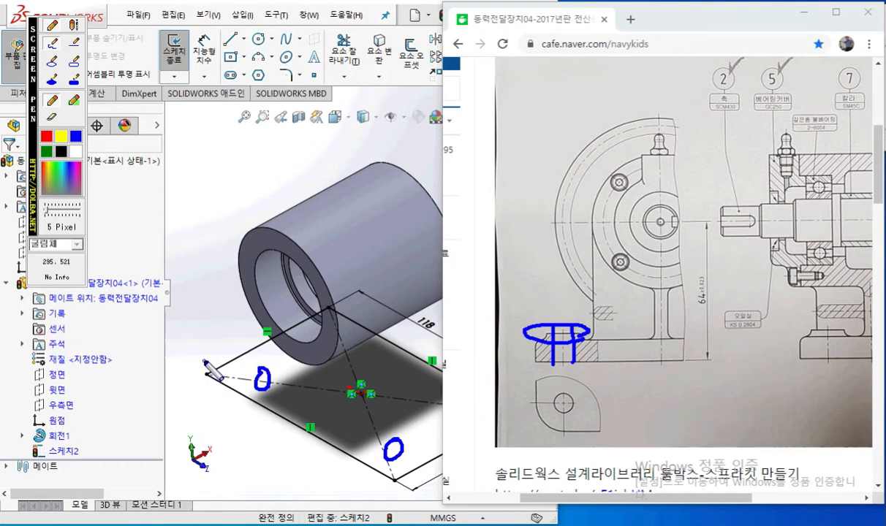
pyautogui.press('Escape')
# Extrude the base rectangle 10 mm upward as a blind boss merged with the body.
pyautogui.click(217, 302)
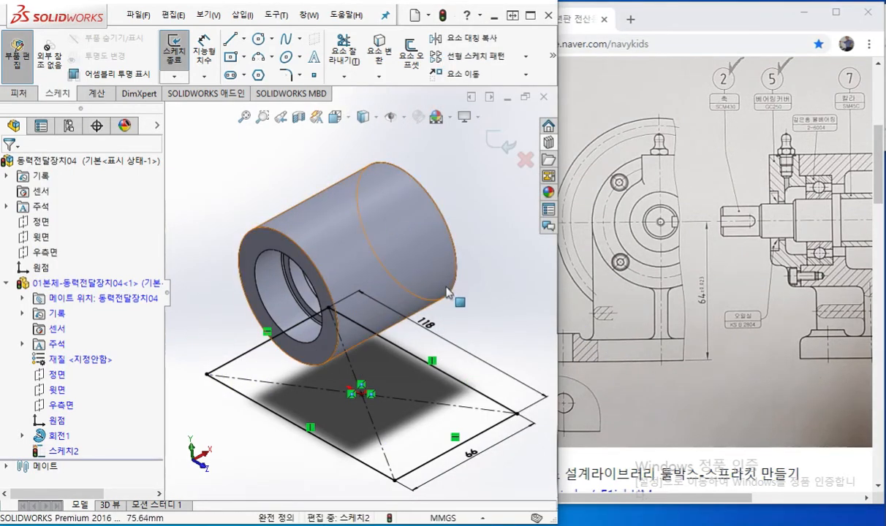
pyautogui.press('s')
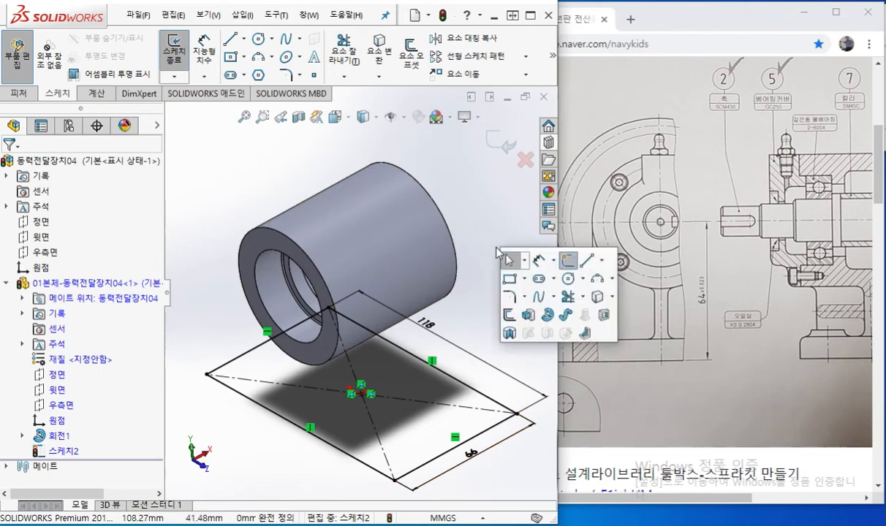
pyautogui.click(528, 315)
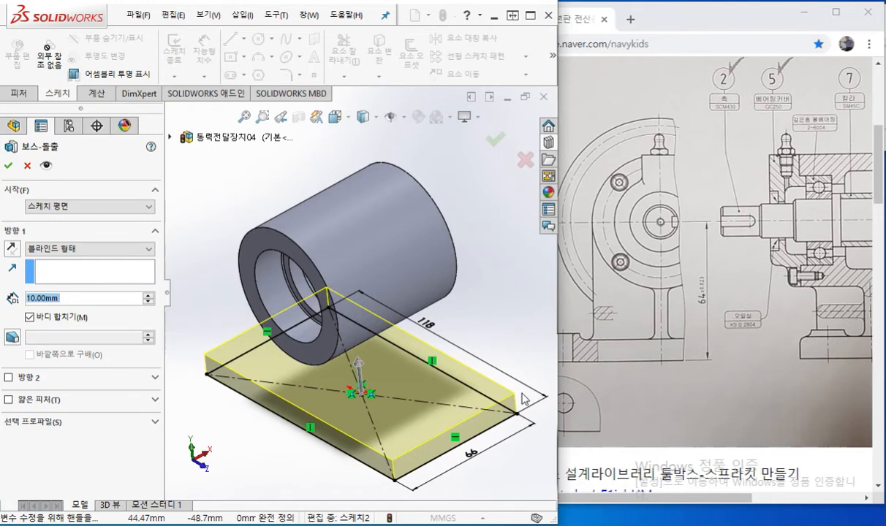
pyautogui.press('Return')
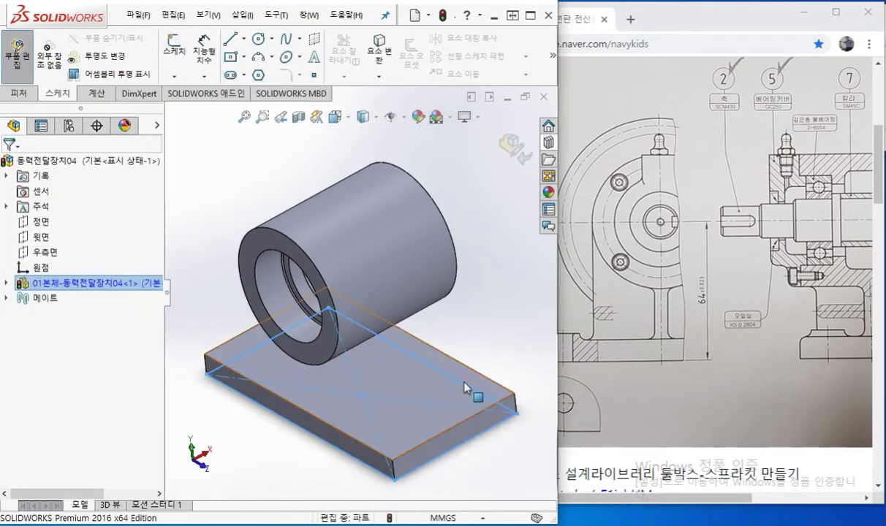
pyautogui.click(494, 310)
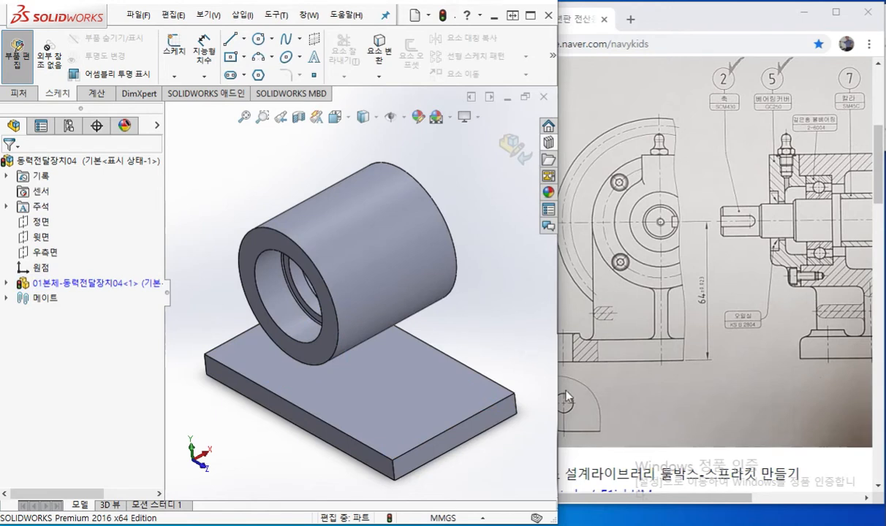
# Examine the foot's partial plan view in the drawing and match its rounded corner to the base plate's vertical edges.
pyautogui.moveTo(623, 498); pyautogui.dragTo(603, 508)
pyautogui.press('F9')
pyautogui.moveTo(575, 374)
pyautogui.mouseDown()
pyautogui.moveTo(575, 410)
pyautogui.moveTo(593, 432)
pyautogui.moveTo(632, 432)
pyautogui.mouseUp()
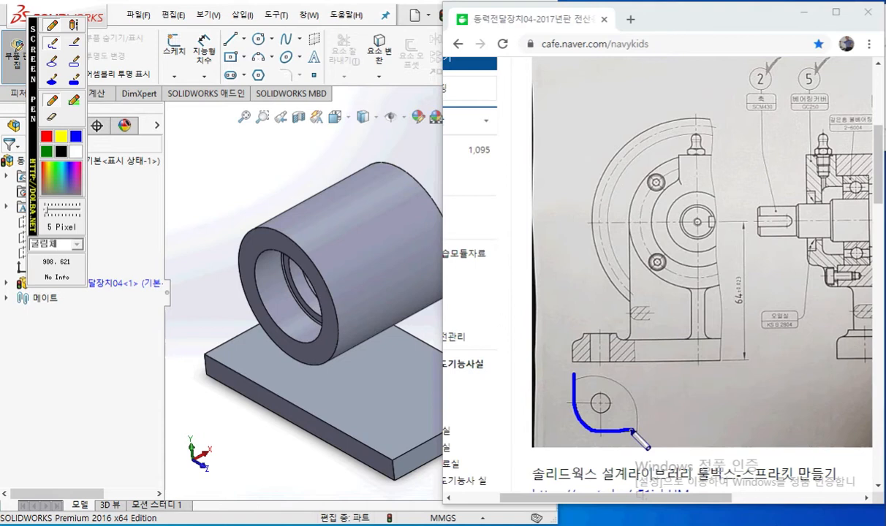
pyautogui.moveTo(631, 431); pyautogui.dragTo(636, 430)
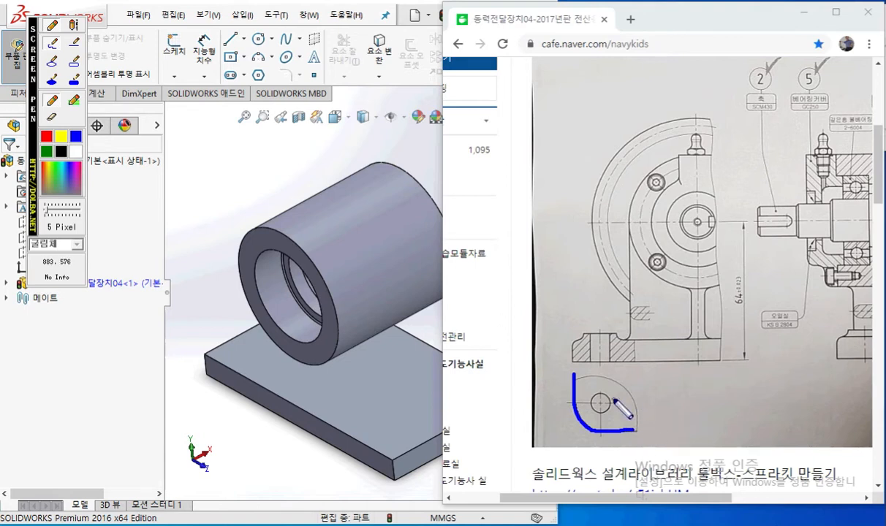
pyautogui.moveTo(601, 378)
pyautogui.mouseDown()
pyautogui.moveTo(601, 367)
pyautogui.moveTo(611, 373)
pyautogui.mouseUp()
pyautogui.click(46, 137)
pyautogui.moveTo(575, 380)
pyautogui.mouseDown()
pyautogui.moveTo(608, 378)
pyautogui.moveTo(639, 433)
pyautogui.mouseUp()
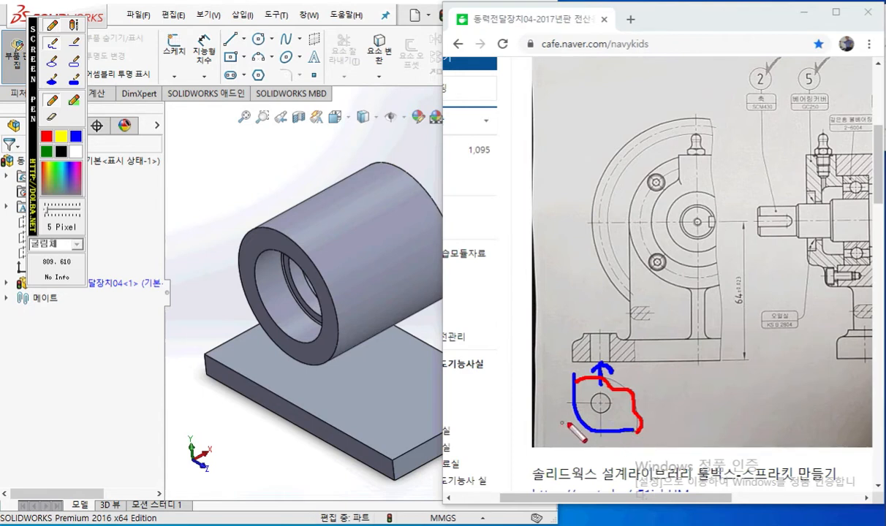
pyautogui.moveTo(393, 444); pyautogui.dragTo(396, 478)
pyautogui.moveTo(203, 342); pyautogui.dragTo(210, 385)
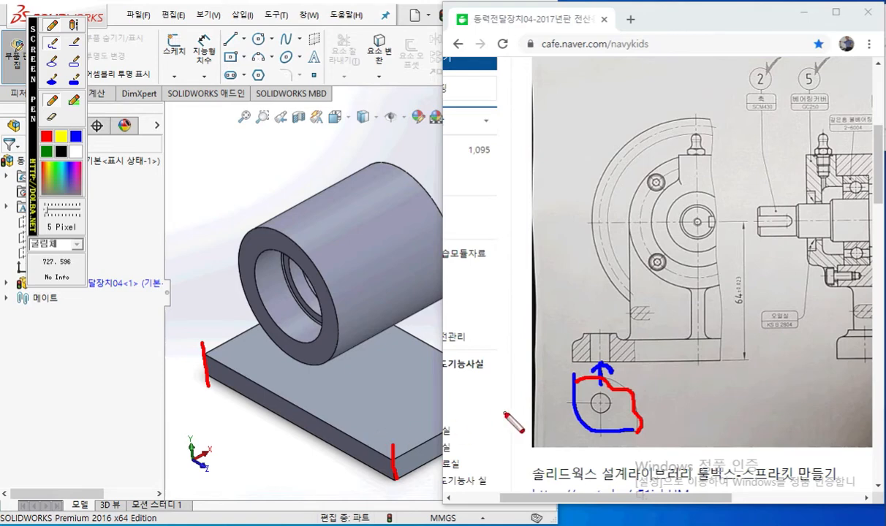
pyautogui.press('Escape')
# Examine how the bolt hole's centrelines relate to the rounded corner arc in the foot's plan view.
pyautogui.scroll(-3, 698, 305)
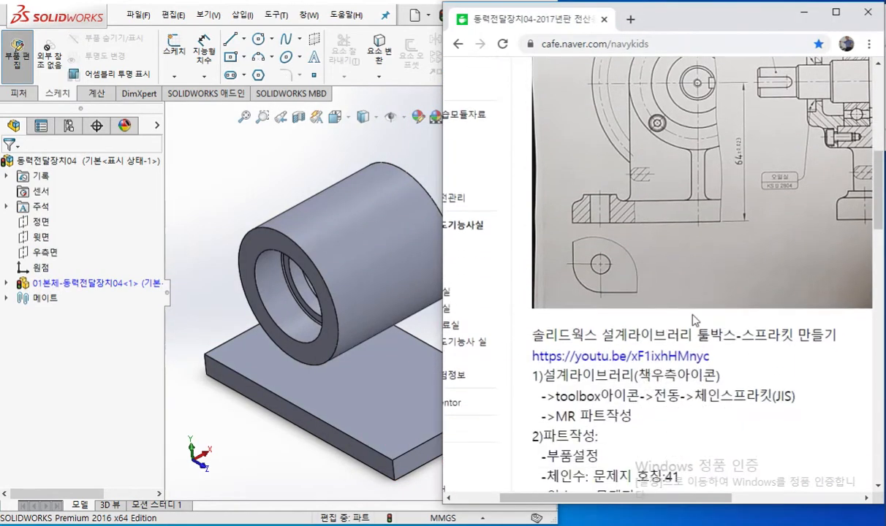
pyautogui.press('F9')
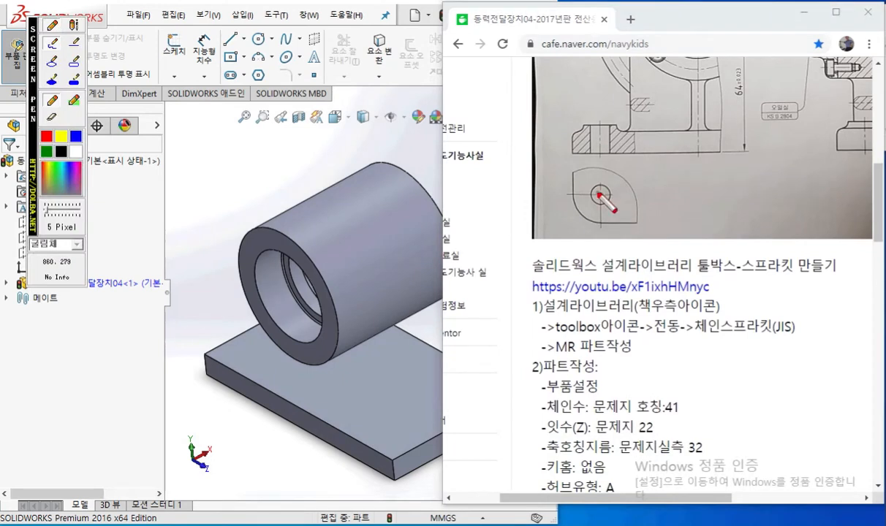
pyautogui.moveTo(613, 193)
pyautogui.mouseDown()
pyautogui.moveTo(606, 202)
pyautogui.moveTo(588, 196)
pyautogui.moveTo(608, 187)
pyautogui.moveTo(613, 205)
pyautogui.mouseUp()
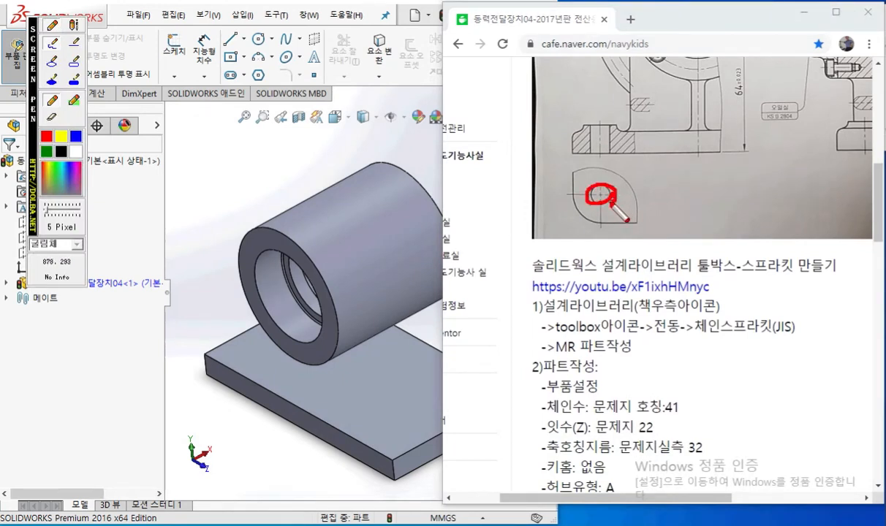
pyautogui.moveTo(600, 174); pyautogui.dragTo(601, 235)
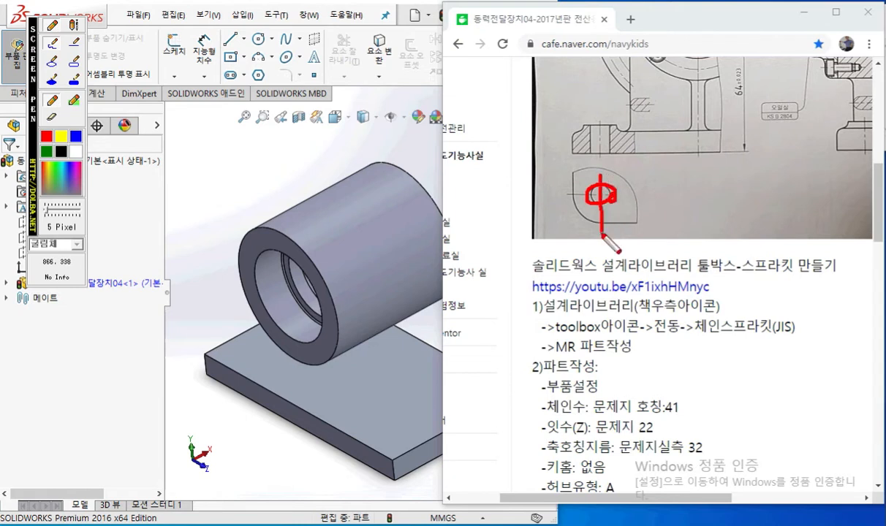
pyautogui.moveTo(571, 177); pyautogui.dragTo(589, 210)
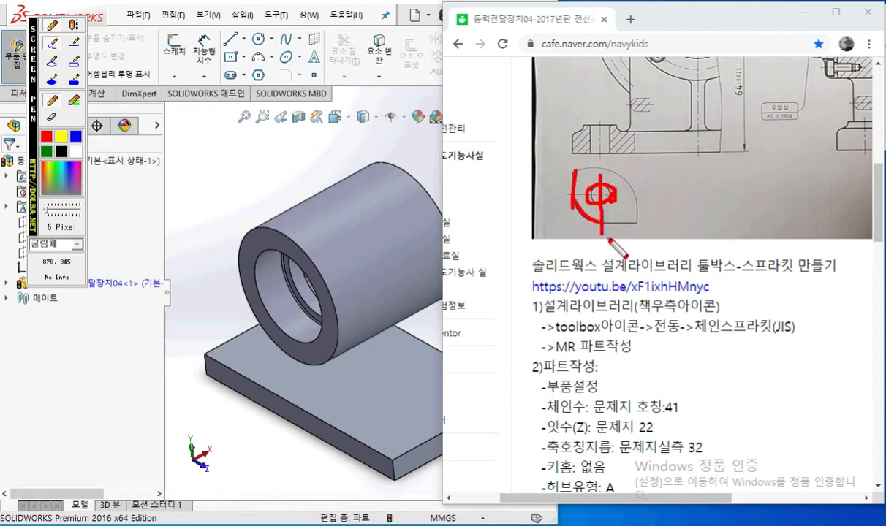
pyautogui.moveTo(552, 192); pyautogui.dragTo(621, 192)
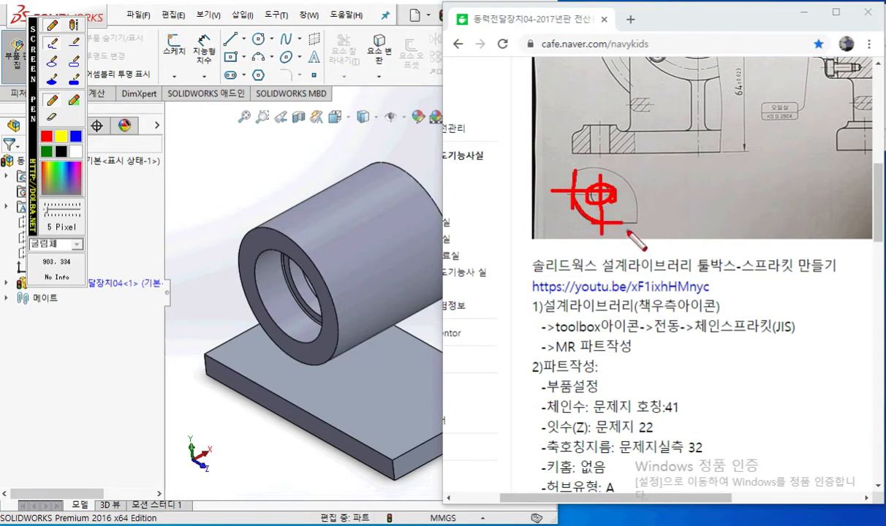
pyautogui.press('Escape')
# Examine the hole centre's distances to the foot's two outer edges, marking them A and B on the plan view.
pyautogui.press('F12')
pyautogui.moveTo(576, 188)
pyautogui.mouseDown()
pyautogui.moveTo(578, 209)
pyautogui.moveTo(604, 221)
pyautogui.mouseUp()
pyautogui.moveTo(608, 185)
pyautogui.mouseDown()
pyautogui.moveTo(592, 193)
pyautogui.moveTo(611, 199)
pyautogui.moveTo(608, 188)
pyautogui.mouseUp()
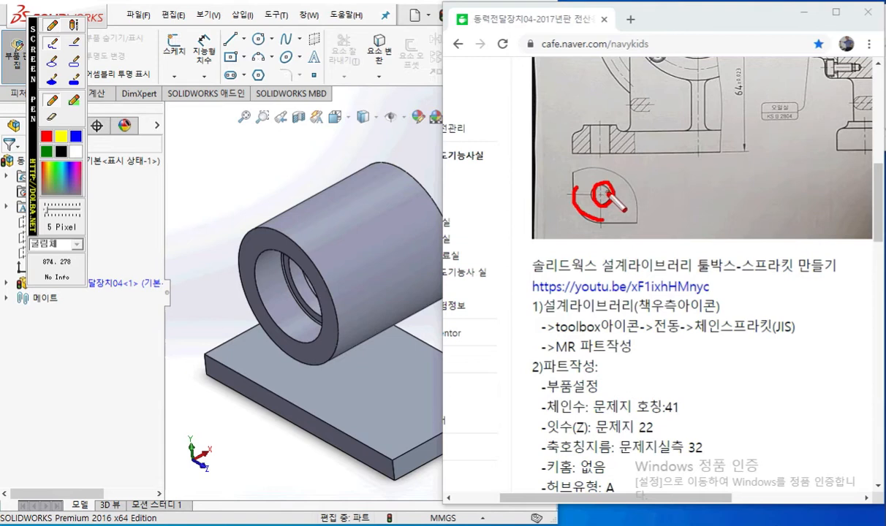
pyautogui.moveTo(613, 196); pyautogui.dragTo(618, 203)
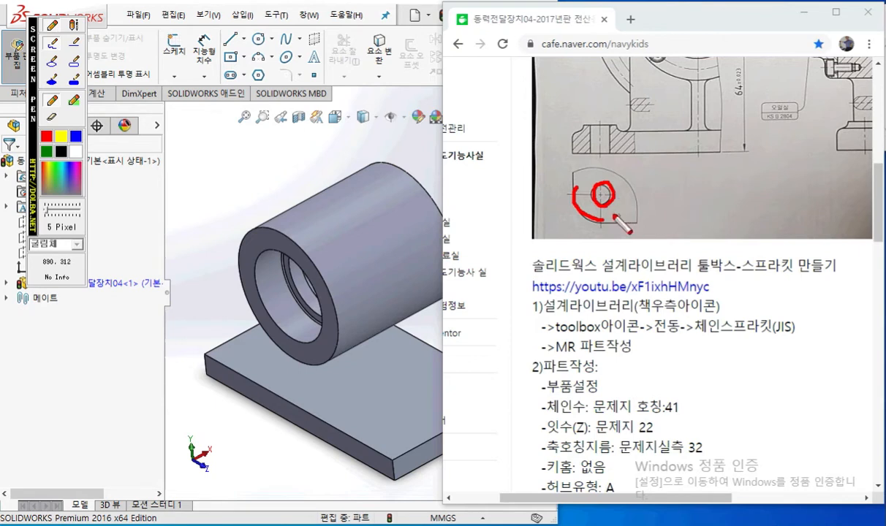
pyautogui.moveTo(547, 194); pyautogui.dragTo(633, 190)
pyautogui.moveTo(599, 223)
pyautogui.mouseDown()
pyautogui.moveTo(645, 222)
pyautogui.moveTo(631, 220)
pyautogui.moveTo(639, 213)
pyautogui.moveTo(626, 199)
pyautogui.moveTo(658, 193)
pyautogui.moveTo(666, 216)
pyautogui.moveTo(671, 199)
pyautogui.mouseUp()
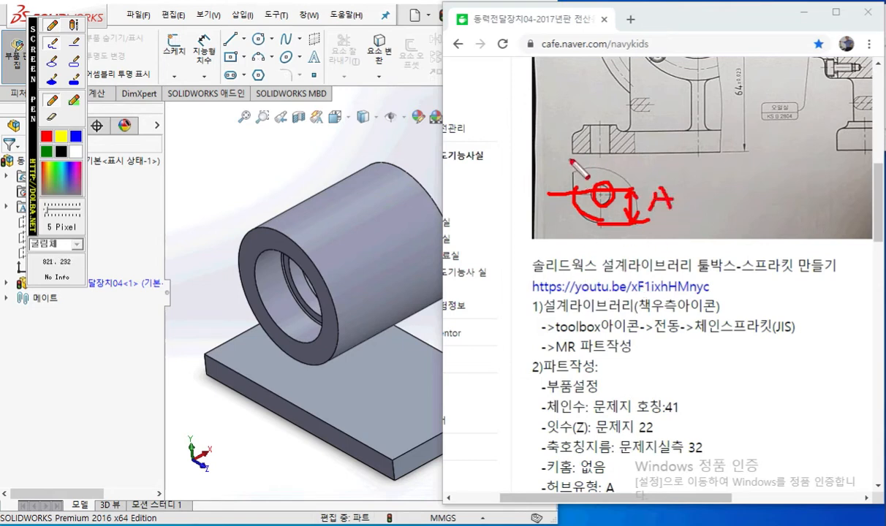
pyautogui.moveTo(600, 157); pyautogui.dragTo(601, 205)
pyautogui.moveTo(552, 169)
pyautogui.mouseDown()
pyautogui.moveTo(612, 169)
pyautogui.moveTo(569, 169)
pyautogui.moveTo(556, 180)
pyautogui.mouseUp()
pyautogui.moveTo(579, 139); pyautogui.dragTo(580, 156)
pyautogui.moveTo(579, 142)
pyautogui.mouseDown()
pyautogui.moveTo(588, 154)
pyautogui.moveTo(578, 157)
pyautogui.mouseUp()
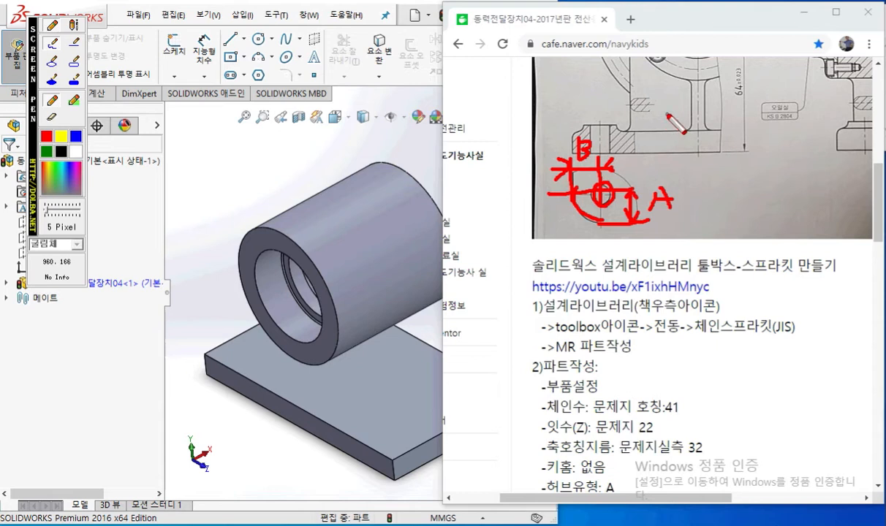
pyautogui.press('Escape')
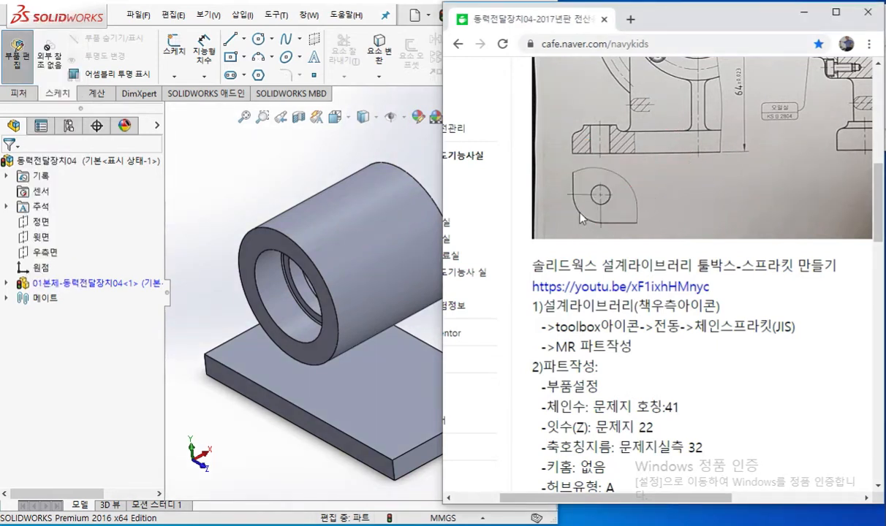
# Compare the corner arc concentric with the bolt hole to the base plate's vertical corner edges.
pyautogui.press('F12')
pyautogui.moveTo(575, 188)
pyautogui.mouseDown()
pyautogui.moveTo(600, 217)
pyautogui.moveTo(594, 198)
pyautogui.moveTo(602, 197)
pyautogui.mouseUp()
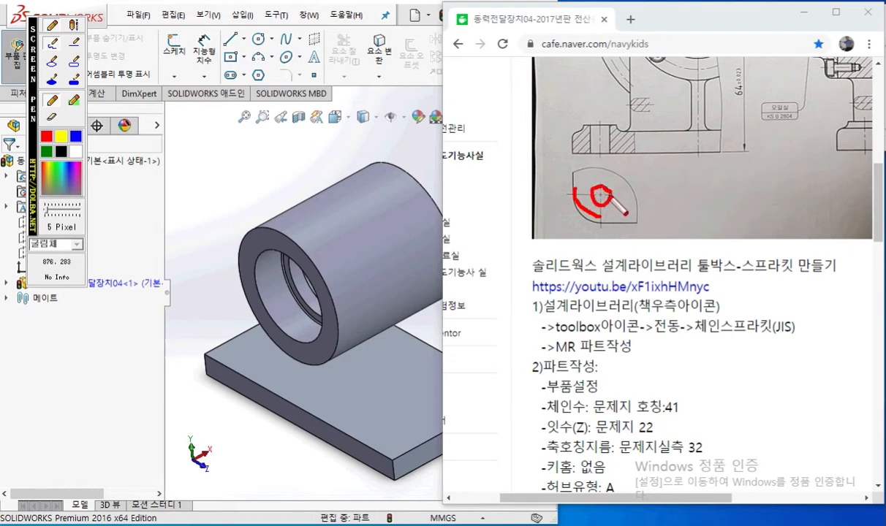
pyautogui.moveTo(202, 348); pyautogui.dragTo(203, 387)
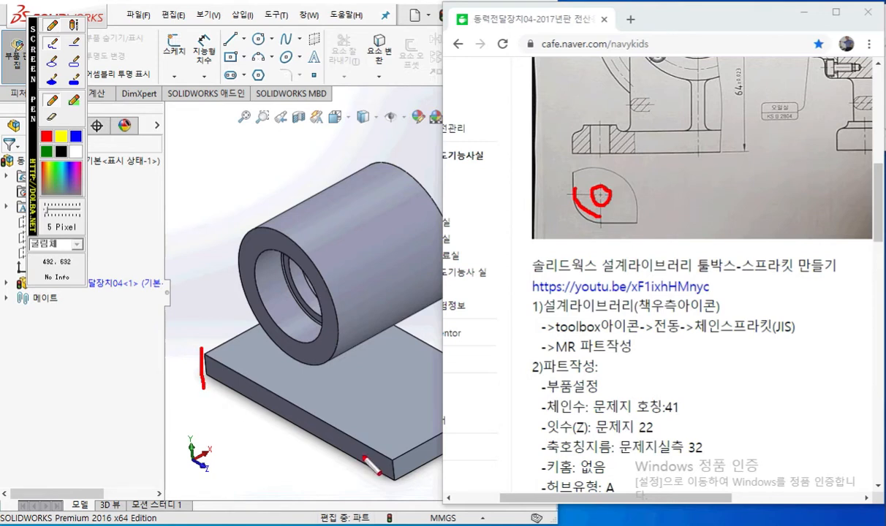
pyautogui.moveTo(393, 441); pyautogui.dragTo(396, 476)
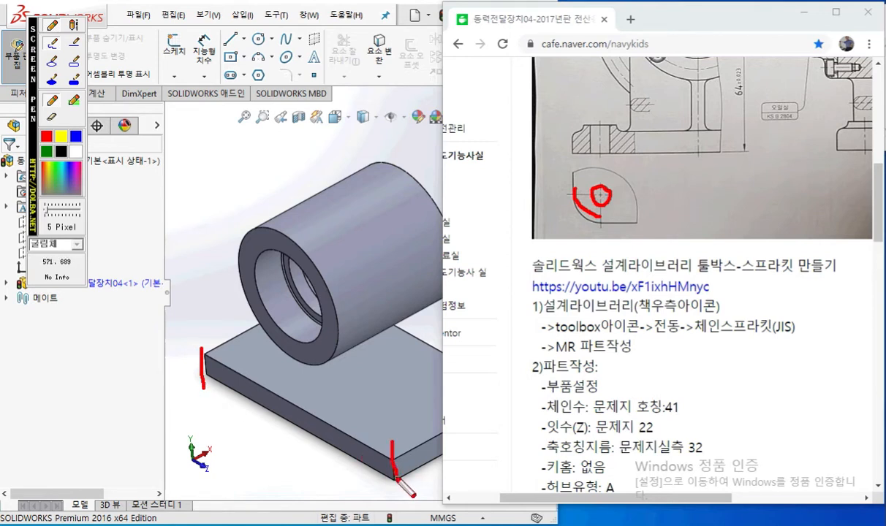
# Start a fillet on the base plate's front vertical corner edge and set its radius to 13 mm.
pyautogui.press('Escape')
pyautogui.click(222, 273)
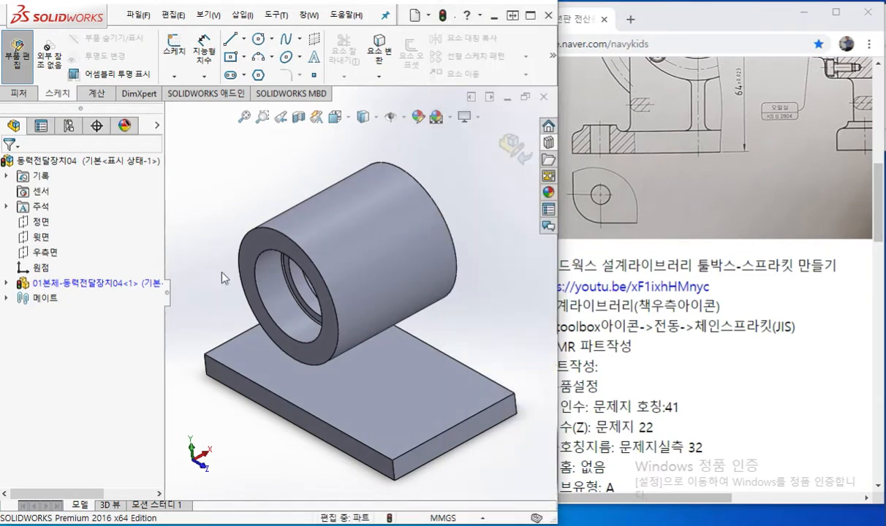
pyautogui.keyDown('ctrl'); pyautogui.moveTo(334, 366); pyautogui.dragTo(331, 202, button='middle'); pyautogui.keyUp('ctrl')
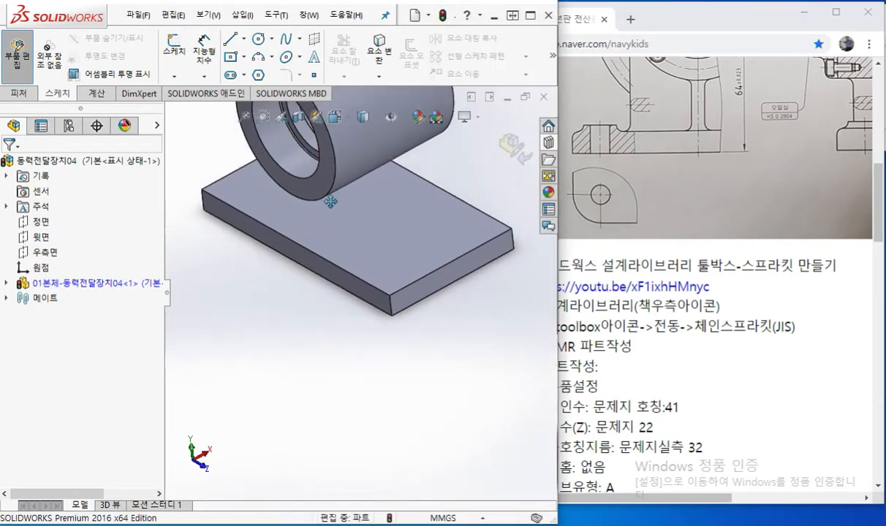
pyautogui.click(391, 320)
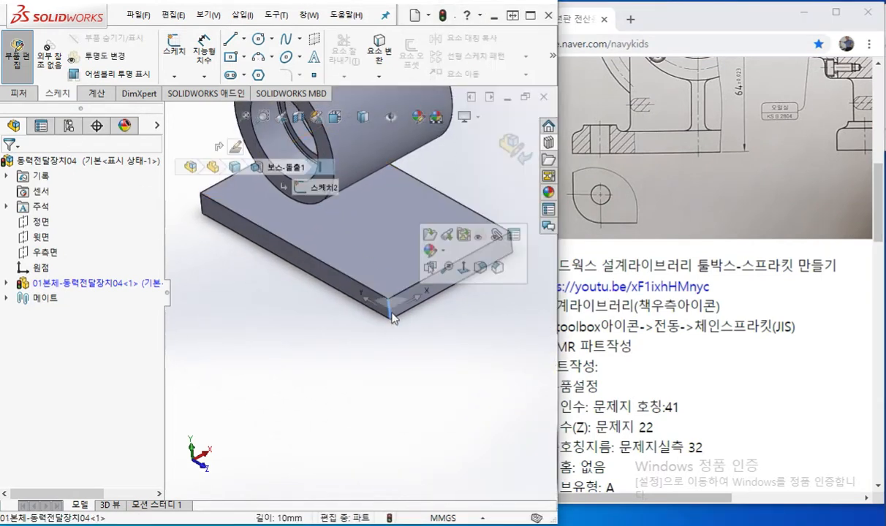
pyautogui.click(480, 270)
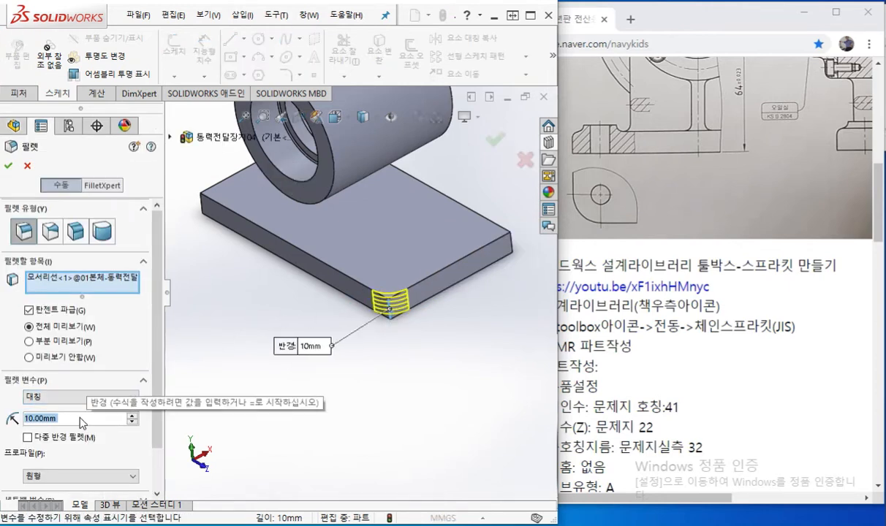
pyautogui.write('13')
pyautogui.press('Return')
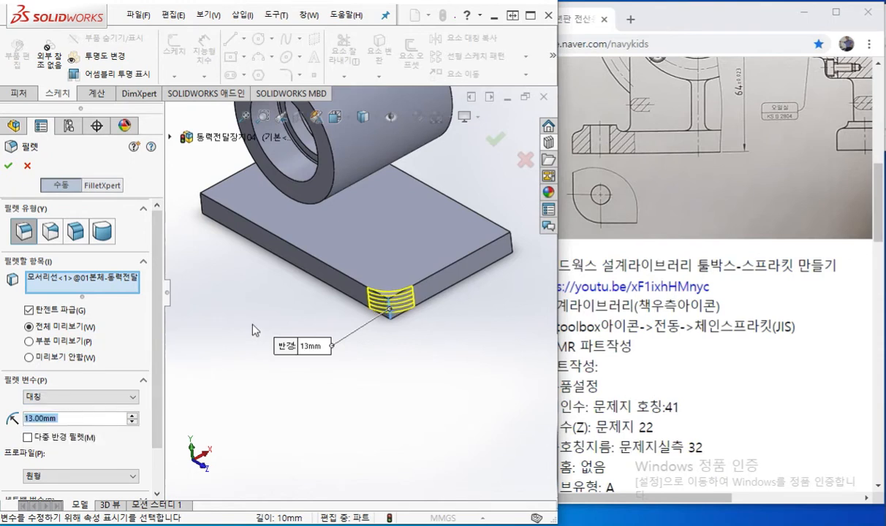
pyautogui.click(201, 206)
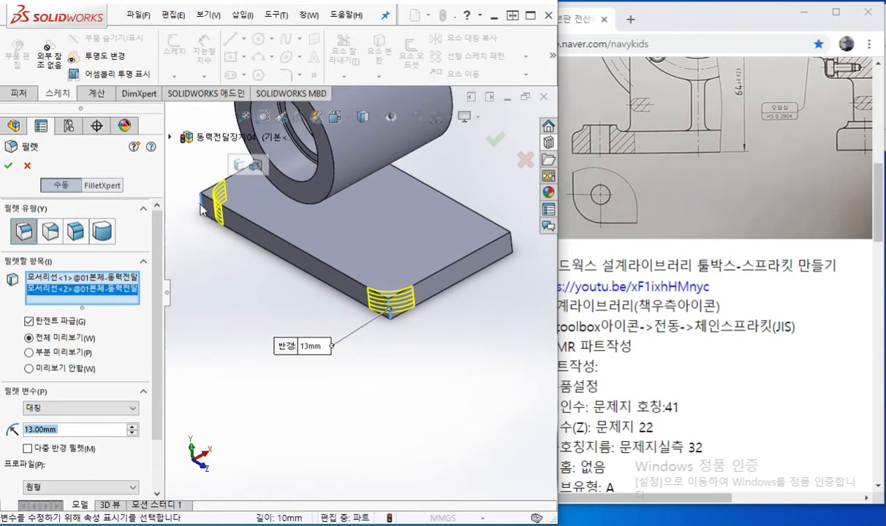
pyautogui.click(239, 166)
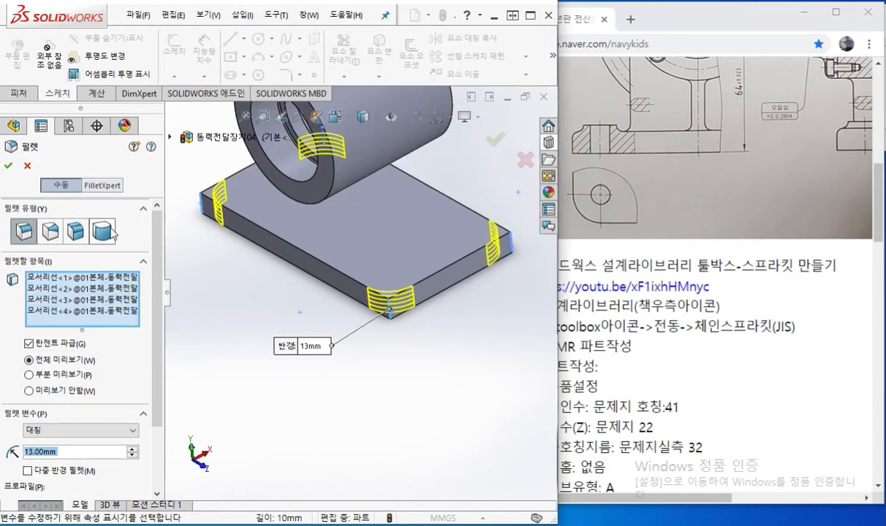
pyautogui.rightClick(88, 296)
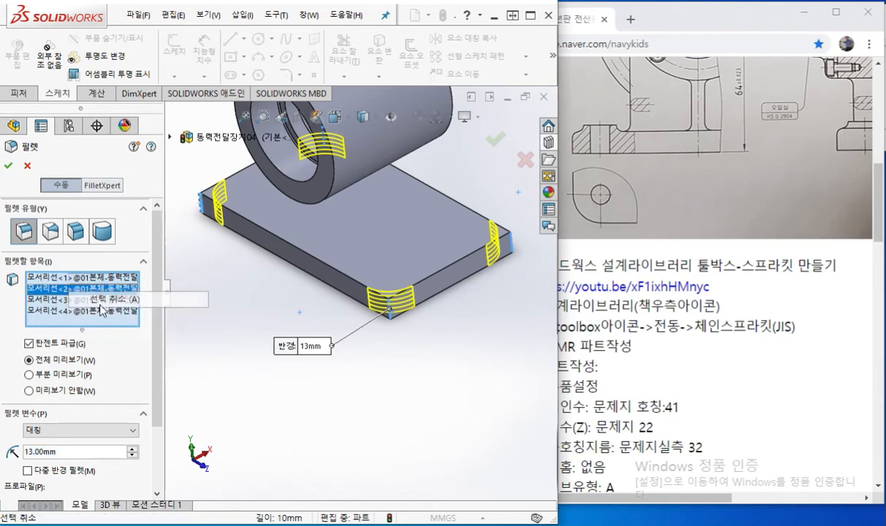
pyautogui.click(109, 297)
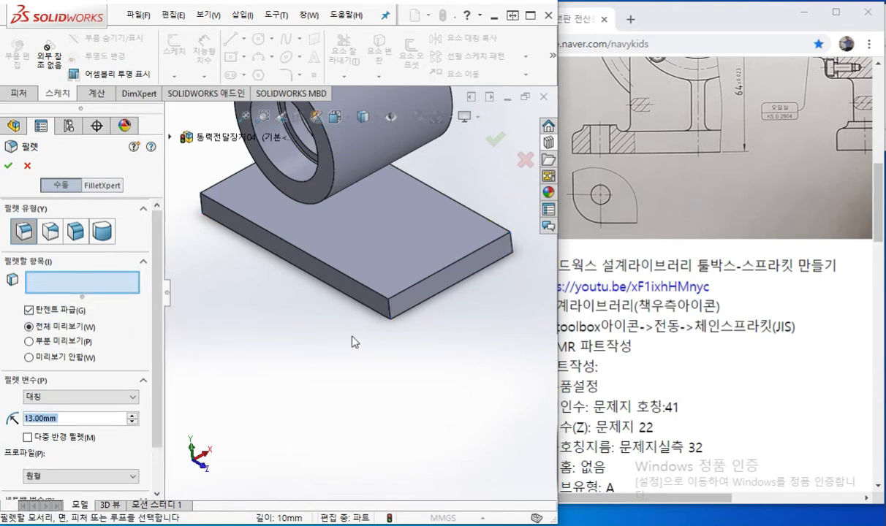
# Select all four vertical corner edges of the base plate and complete the fillet.
pyautogui.click(405, 305)
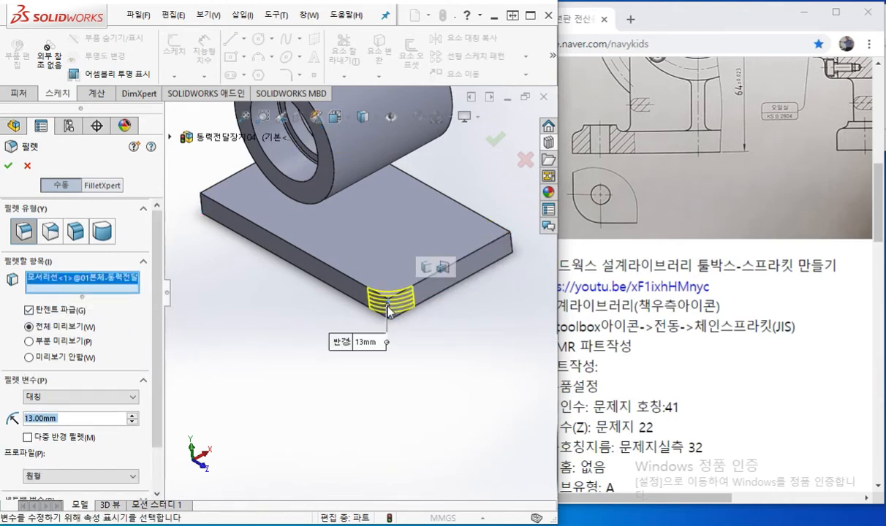
pyautogui.click(426, 268)
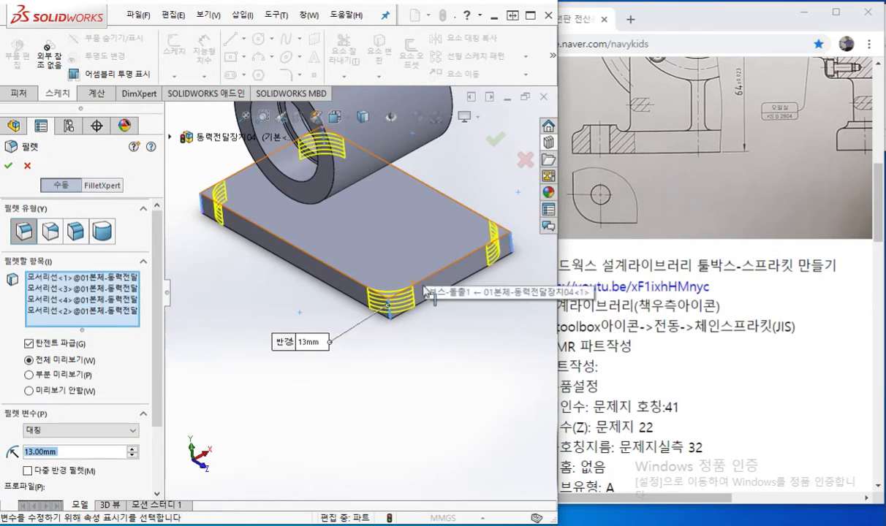
pyautogui.press('Return')
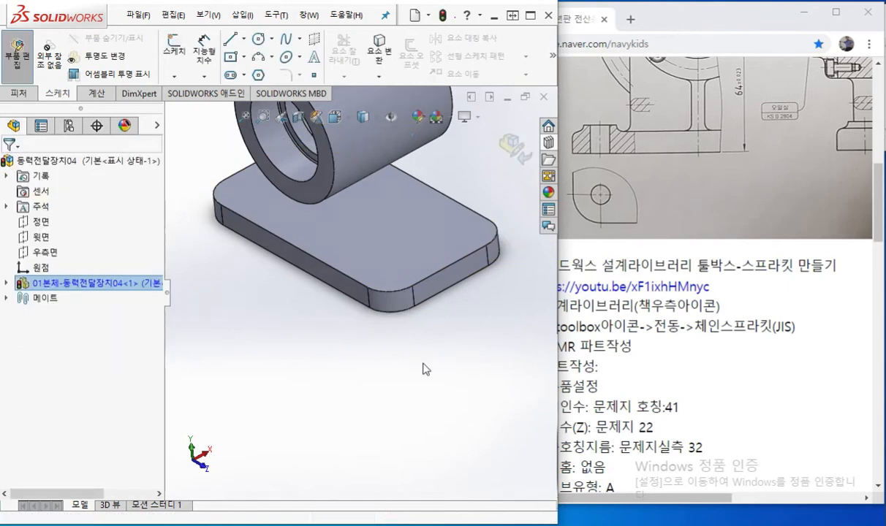
# Examine the support web and hatched rib section between the bearing housing and the base in the drawing's sectional view.
pyautogui.scroll(-3, 323, 407)
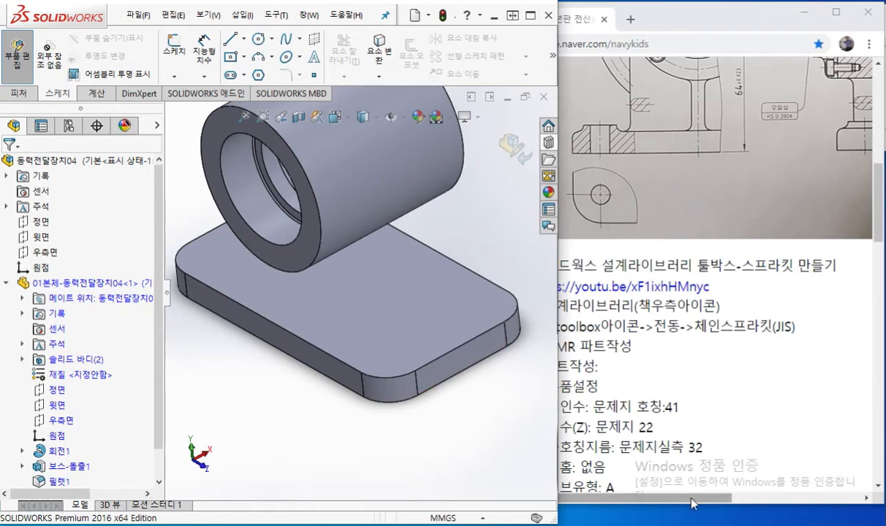
pyautogui.click(783, 355)
pyautogui.scroll(3, 742, 359)
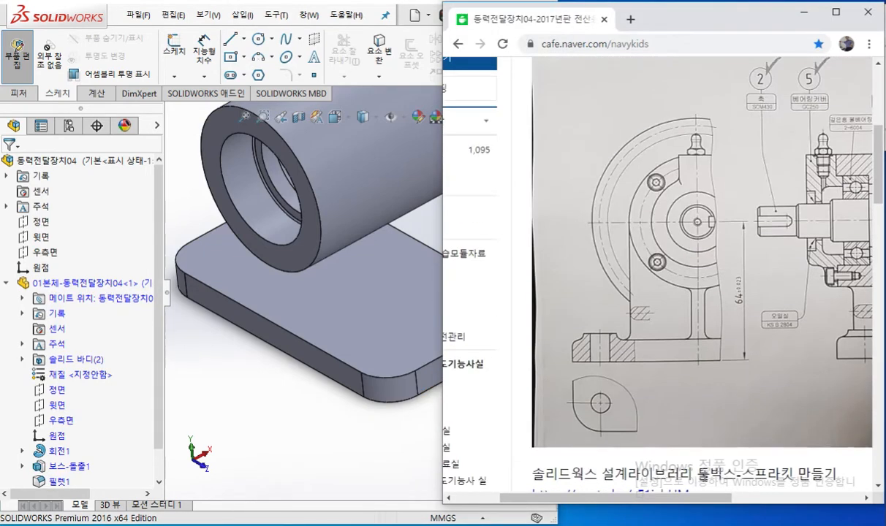
pyautogui.moveTo(661, 504); pyautogui.dragTo(787, 497)
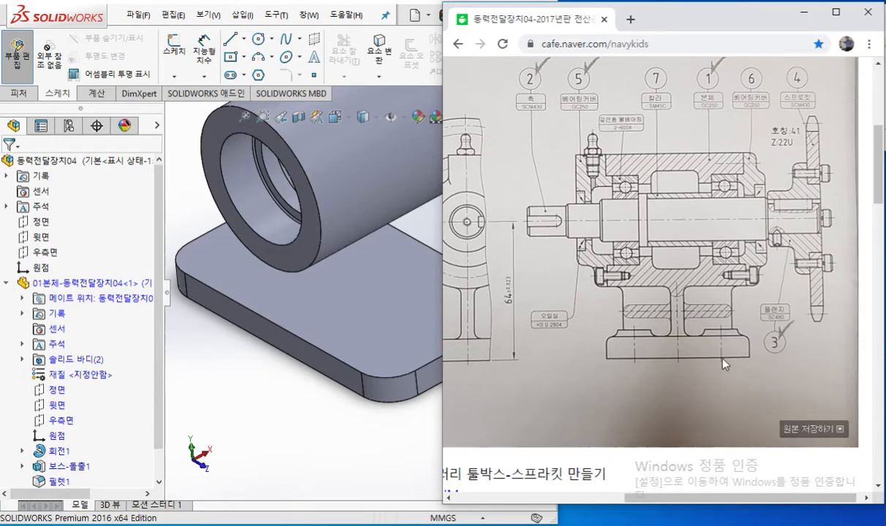
pyautogui.press('F12')
pyautogui.moveTo(725, 322)
pyautogui.mouseDown()
pyautogui.moveTo(621, 307)
pyautogui.moveTo(720, 309)
pyautogui.moveTo(708, 339)
pyautogui.mouseUp()
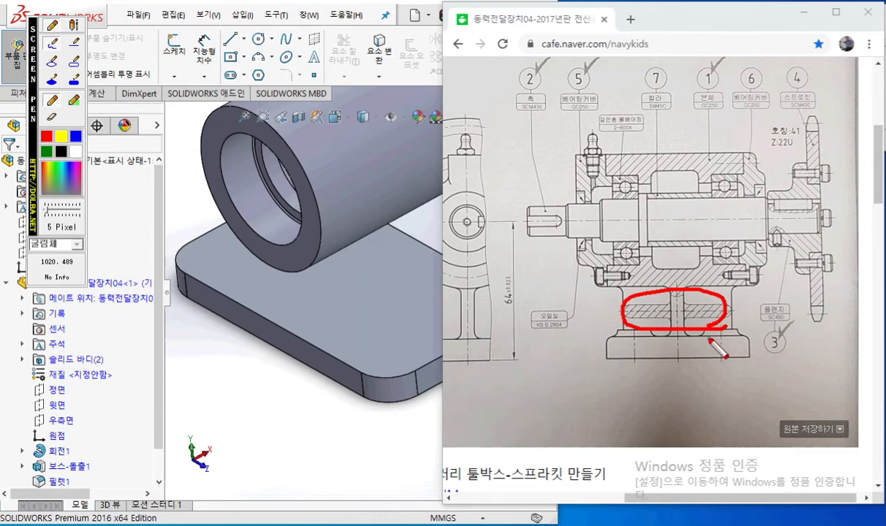
pyautogui.press('F12')
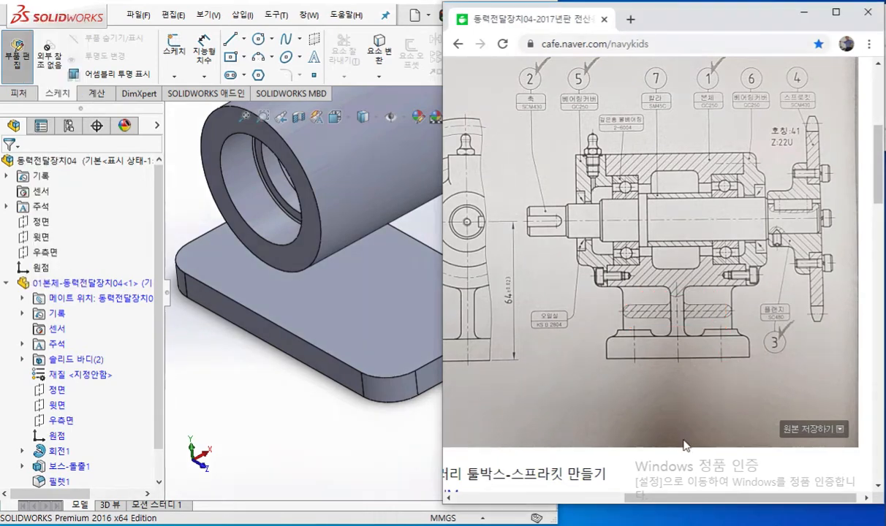
# Examine in the end view how the support's vertical edge meets the housing circle and how far it lies from the vertical centreline.
pyautogui.hscroll(-3, 667, 507)
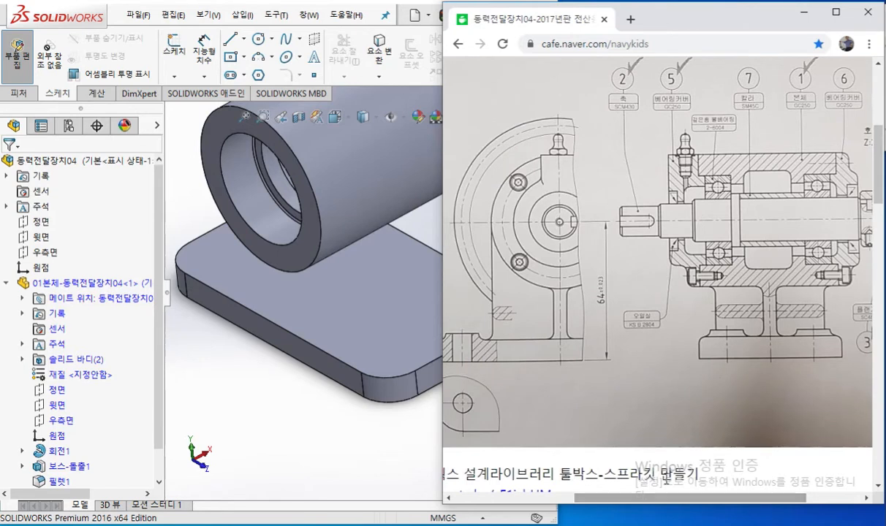
pyautogui.press('F12')
pyautogui.moveTo(492, 219); pyautogui.dragTo(493, 340)
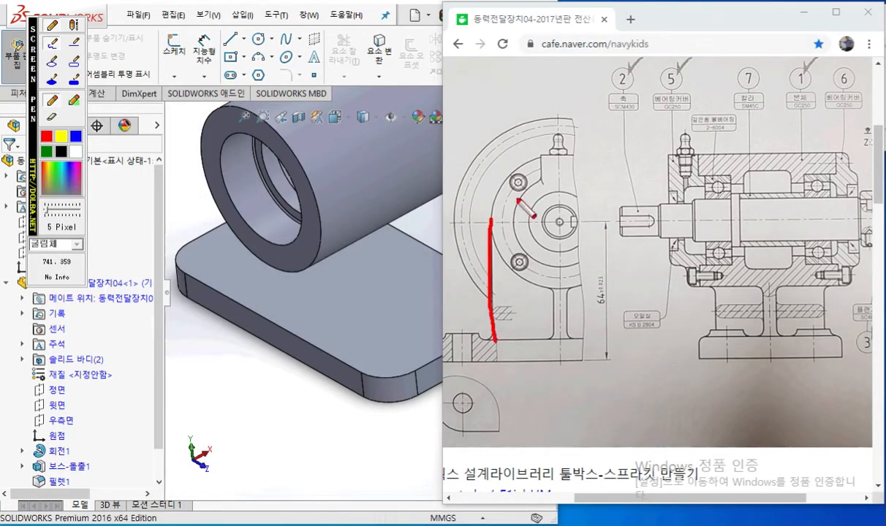
pyautogui.moveTo(543, 156)
pyautogui.mouseDown()
pyautogui.moveTo(524, 158)
pyautogui.moveTo(484, 247)
pyautogui.moveTo(569, 287)
pyautogui.mouseUp()
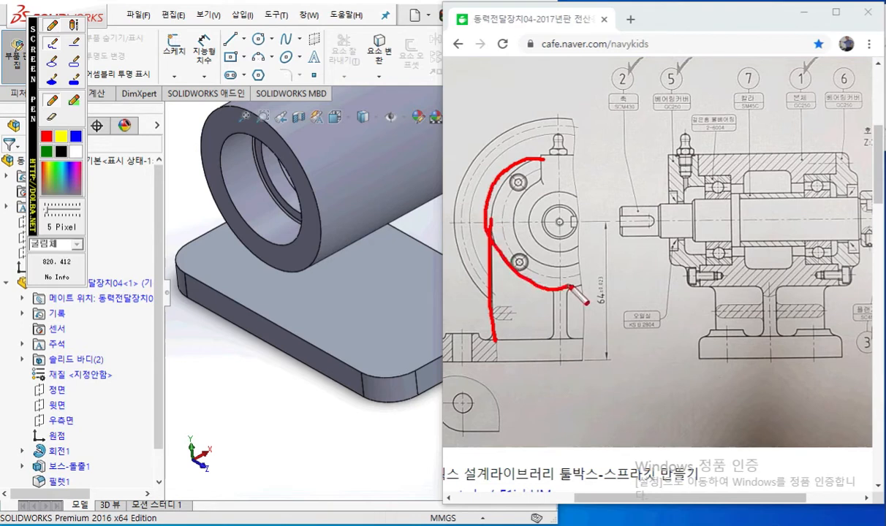
pyautogui.moveTo(487, 217)
pyautogui.mouseDown()
pyautogui.moveTo(483, 230)
pyautogui.moveTo(479, 219)
pyautogui.moveTo(488, 240)
pyautogui.mouseUp()
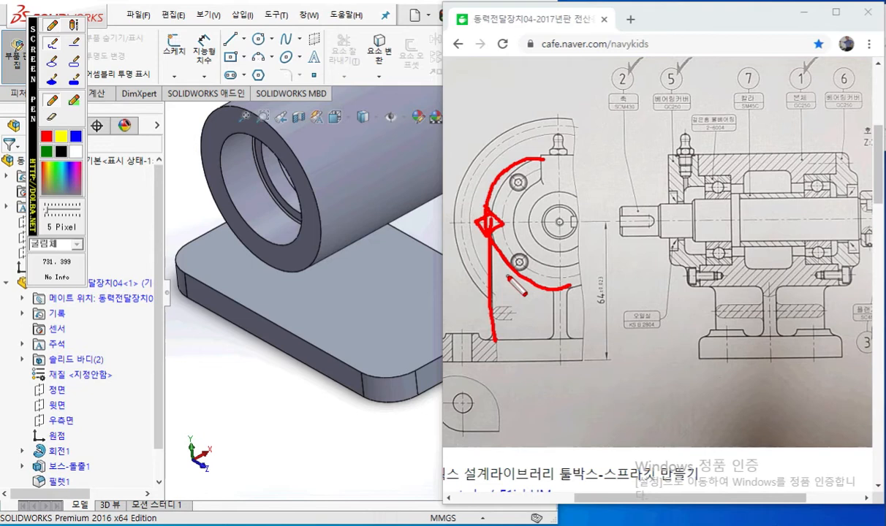
pyautogui.moveTo(492, 264)
pyautogui.mouseDown()
pyautogui.moveTo(556, 262)
pyautogui.moveTo(550, 272)
pyautogui.moveTo(510, 273)
pyautogui.mouseUp()
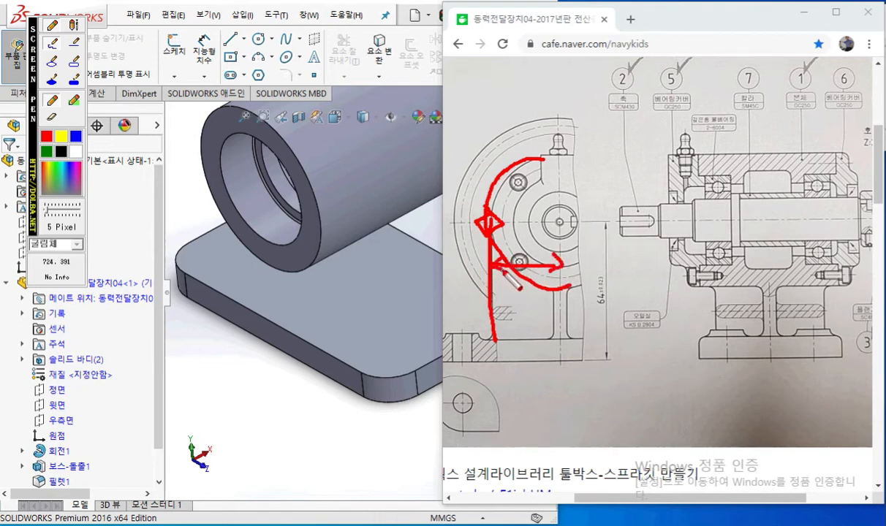
pyautogui.moveTo(499, 319)
pyautogui.mouseDown()
pyautogui.moveTo(559, 320)
pyautogui.moveTo(550, 327)
pyautogui.mouseUp()
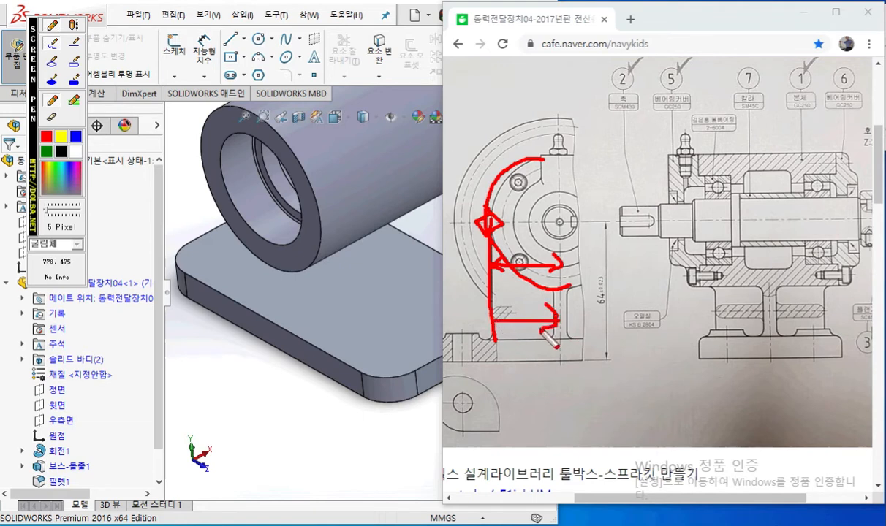
pyautogui.moveTo(499, 310); pyautogui.dragTo(504, 329)
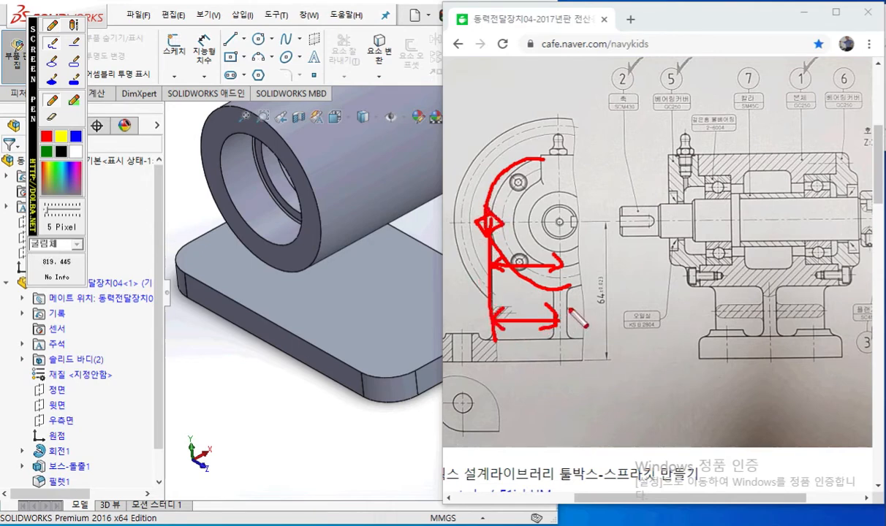
pyautogui.press('Escape')
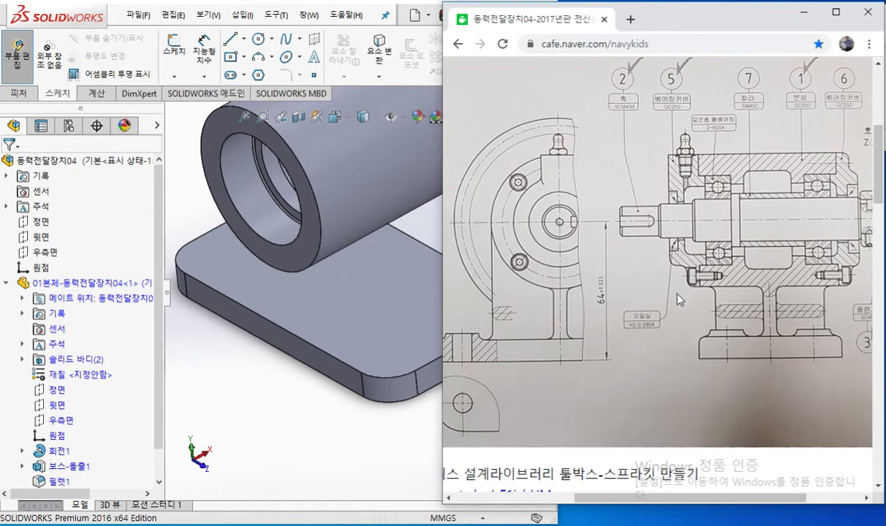
# Match the support's outer edges and upper boundary in both drawing views to the gap between the cylinder and the base plate.
pyautogui.press('F12')
pyautogui.moveTo(495, 243); pyautogui.dragTo(495, 335)
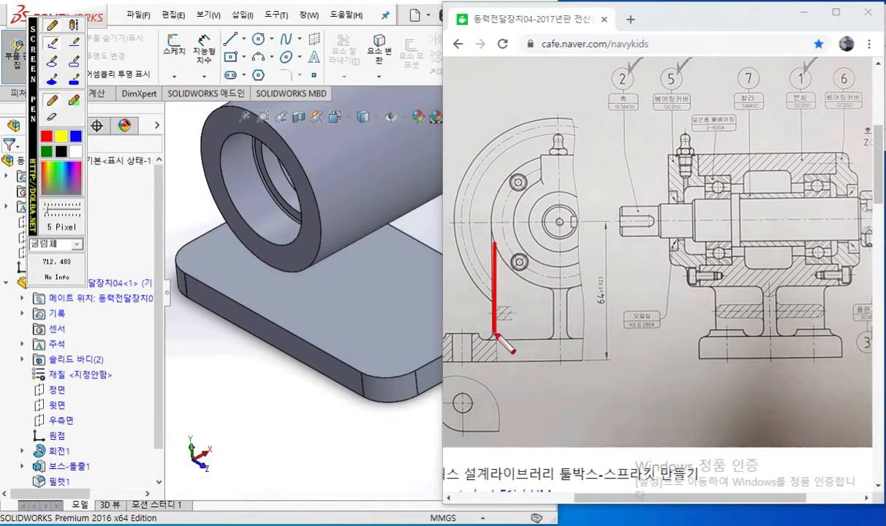
pyautogui.moveTo(716, 291); pyautogui.dragTo(715, 330)
pyautogui.moveTo(825, 291); pyautogui.dragTo(826, 330)
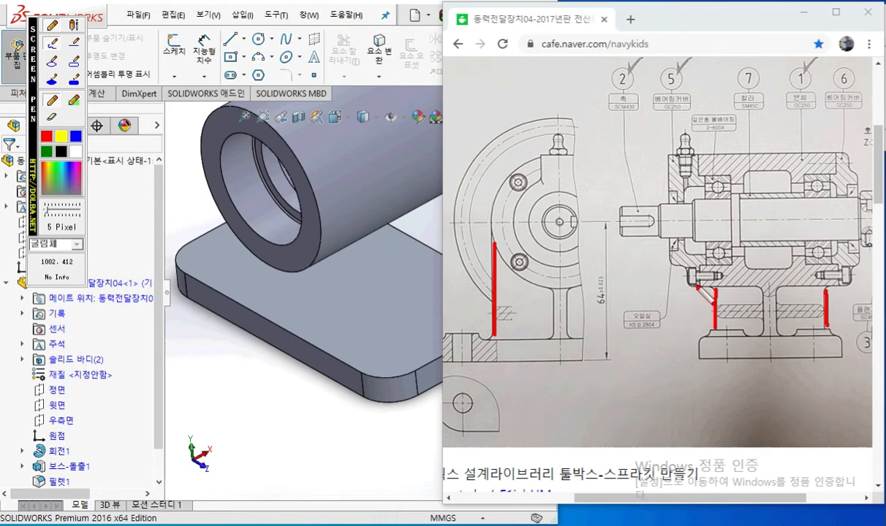
pyautogui.moveTo(694, 286); pyautogui.dragTo(837, 283)
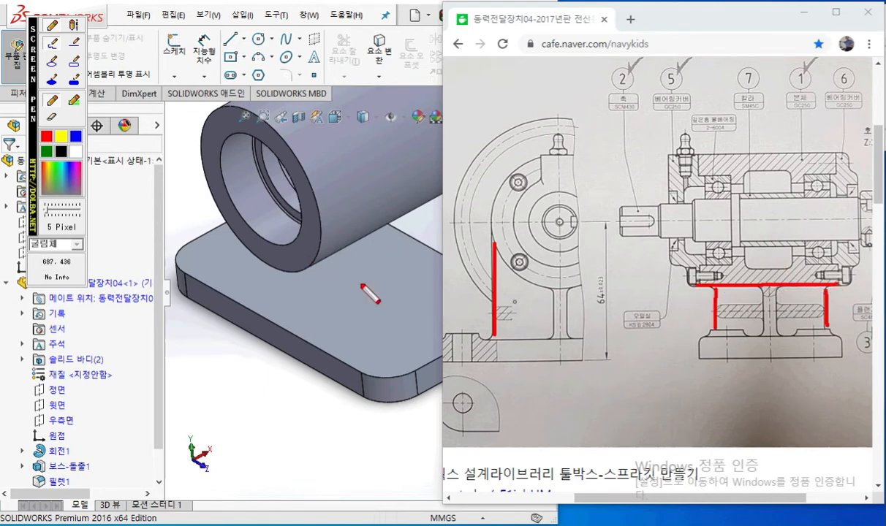
pyautogui.moveTo(269, 276)
pyautogui.mouseDown()
pyautogui.moveTo(296, 284)
pyautogui.moveTo(296, 323)
pyautogui.moveTo(271, 316)
pyautogui.moveTo(287, 325)
pyautogui.moveTo(296, 310)
pyautogui.moveTo(291, 280)
pyautogui.moveTo(302, 283)
pyautogui.moveTo(303, 267)
pyautogui.moveTo(296, 282)
pyautogui.mouseUp()
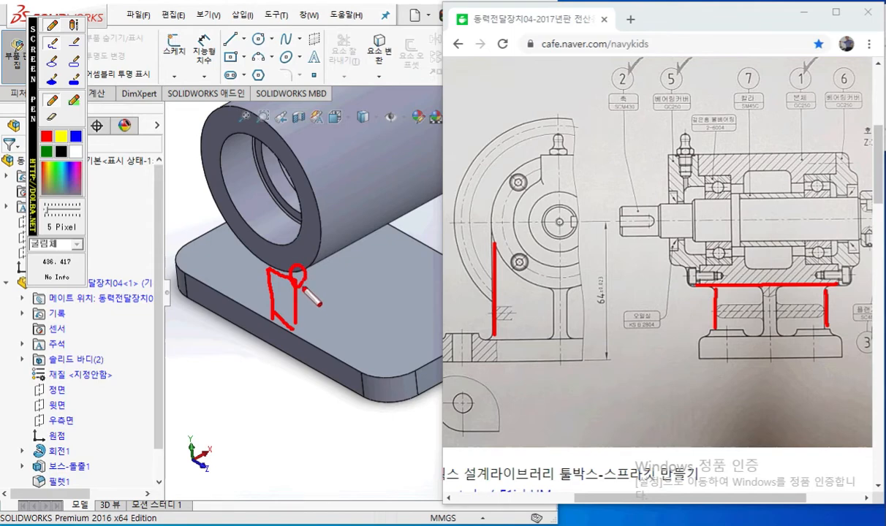
pyautogui.moveTo(307, 328); pyautogui.dragTo(430, 250)
pyautogui.moveTo(316, 277)
pyautogui.mouseDown()
pyautogui.moveTo(413, 213)
pyautogui.moveTo(427, 219)
pyautogui.mouseUp()
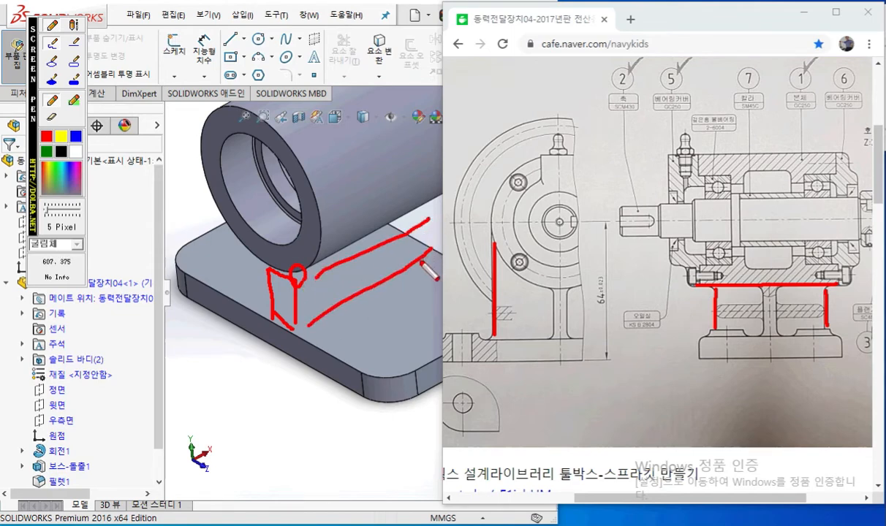
pyautogui.press('Escape')
# Examine from the cylinder's end how far the support profile must extend up into the round housing to leave no gap.
pyautogui.moveTo(298, 280)
pyautogui.mouseDown(button='middle')
pyautogui.moveTo(369, 259)
pyautogui.moveTo(364, 253)
pyautogui.mouseUp(button='middle')
pyautogui.press('F12')
pyautogui.moveTo(292, 236)
pyautogui.mouseDown()
pyautogui.moveTo(345, 235)
pyautogui.moveTo(346, 289)
pyautogui.moveTo(303, 258)
pyautogui.moveTo(306, 295)
pyautogui.moveTo(340, 292)
pyautogui.moveTo(340, 281)
pyautogui.mouseUp()
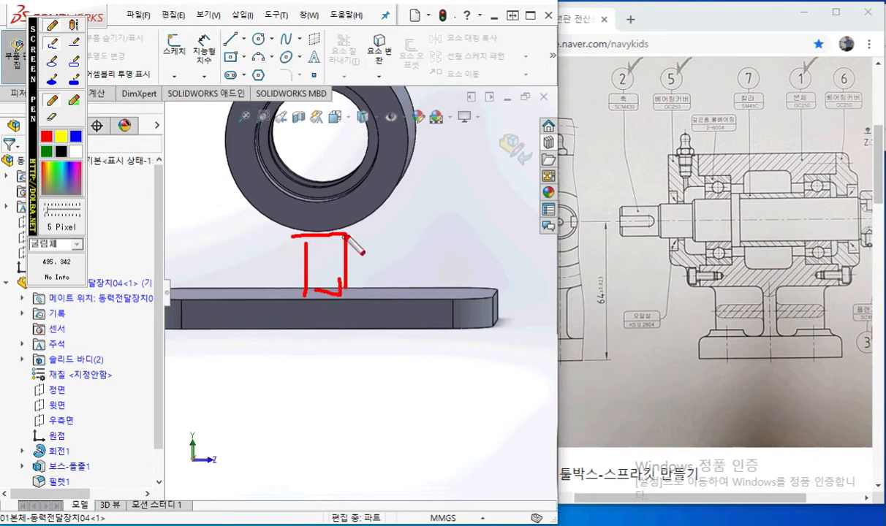
pyautogui.click(75, 136)
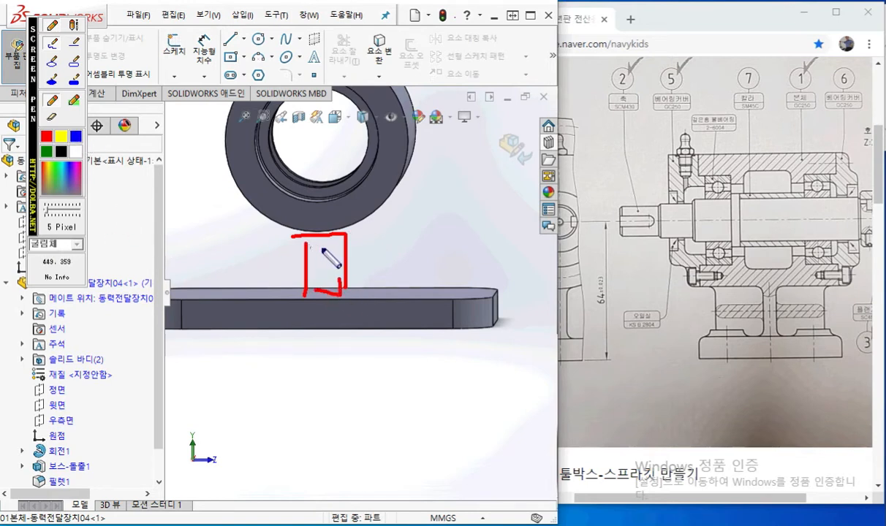
pyautogui.moveTo(357, 222); pyautogui.dragTo(353, 238)
pyautogui.moveTo(282, 220)
pyautogui.mouseDown()
pyautogui.moveTo(305, 230)
pyautogui.moveTo(294, 247)
pyautogui.mouseUp()
pyautogui.moveTo(308, 209)
pyautogui.mouseDown()
pyautogui.moveTo(316, 287)
pyautogui.moveTo(353, 226)
pyautogui.moveTo(306, 214)
pyautogui.moveTo(307, 238)
pyautogui.mouseUp()
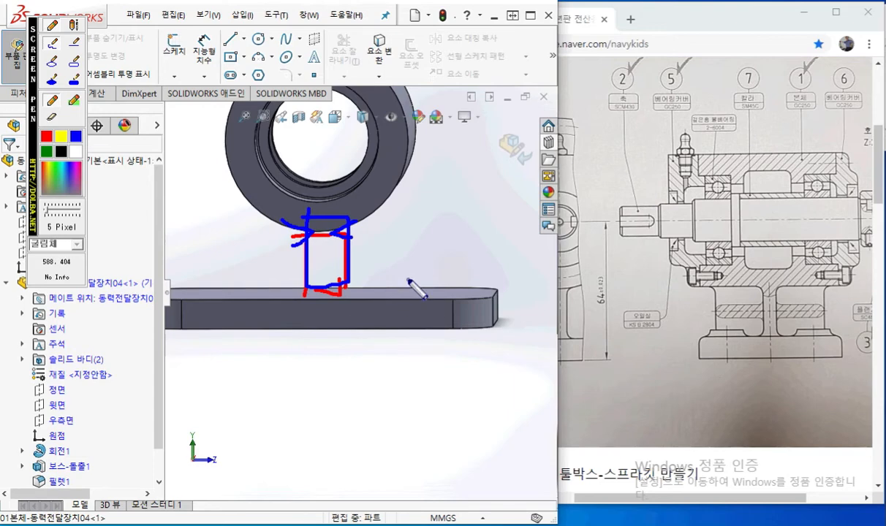
# Start a sketch on the 01본체 part's front plane (정면) and show the model with hidden lines visible.
pyautogui.press('Escape')
pyautogui.moveTo(393, 187)
pyautogui.mouseDown(button='middle')
pyautogui.moveTo(380, 260)
pyautogui.moveTo(358, 257)
pyautogui.mouseUp(button='middle')
pyautogui.moveTo(431, 225); pyautogui.dragTo(340, 352, button='middle')
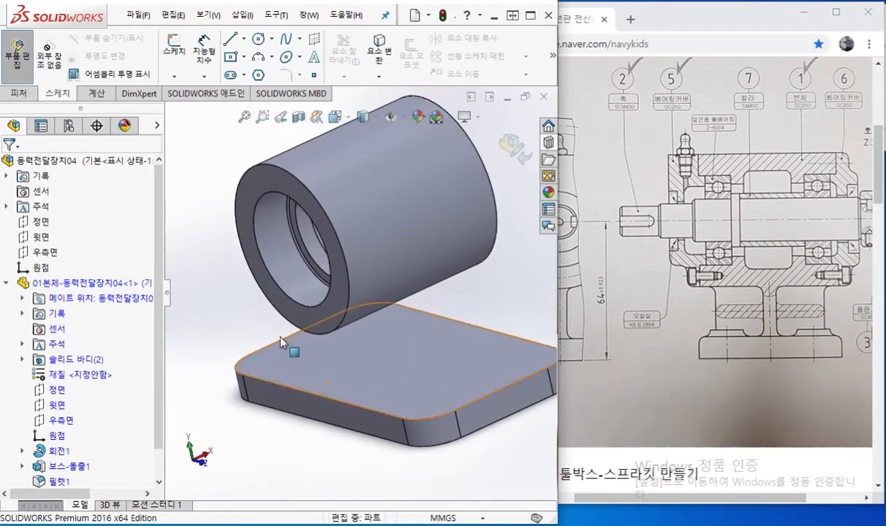
pyautogui.click(59, 391)
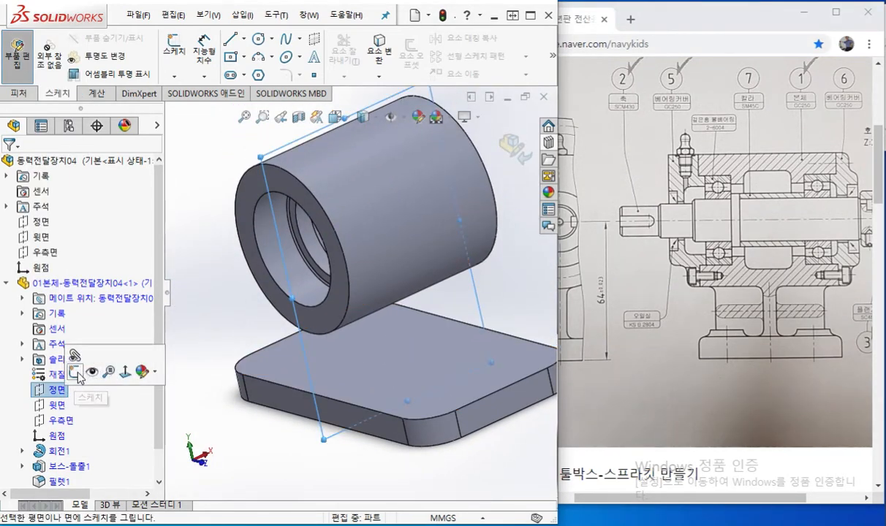
pyautogui.click(75, 372)
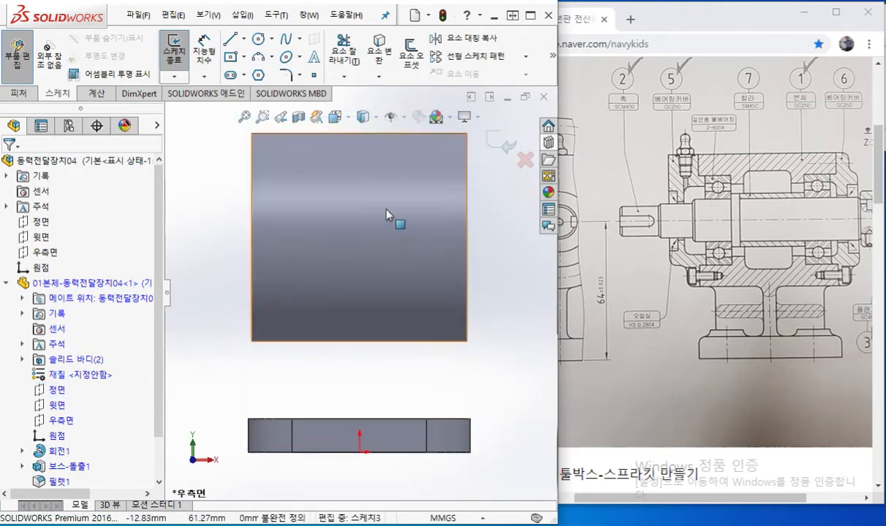
pyautogui.click(373, 117)
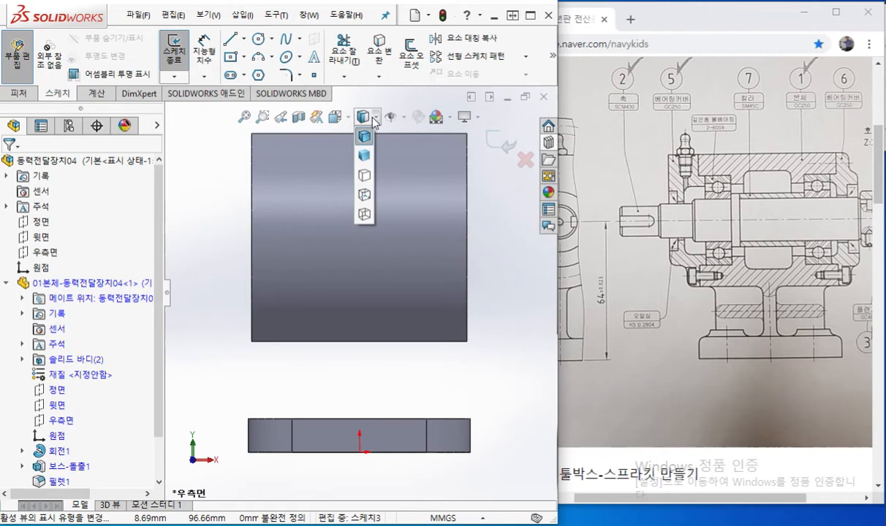
pyautogui.click(364, 193)
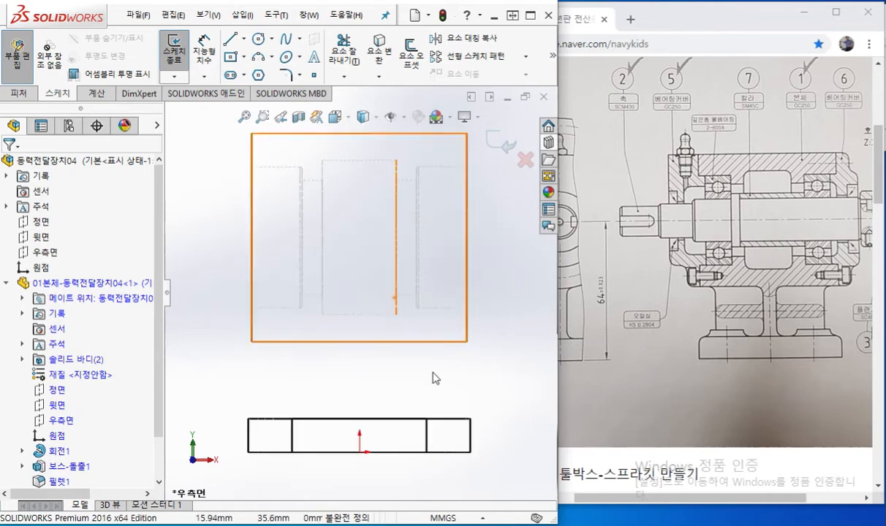
# Compare the housing's hidden bore outlines with the rectangular support profile planned from the base plate's top edge into the cylinder wall.
pyautogui.press('F9')
pyautogui.moveTo(245, 308)
pyautogui.mouseDown()
pyautogui.moveTo(295, 309)
pyautogui.moveTo(301, 268)
pyautogui.mouseUp()
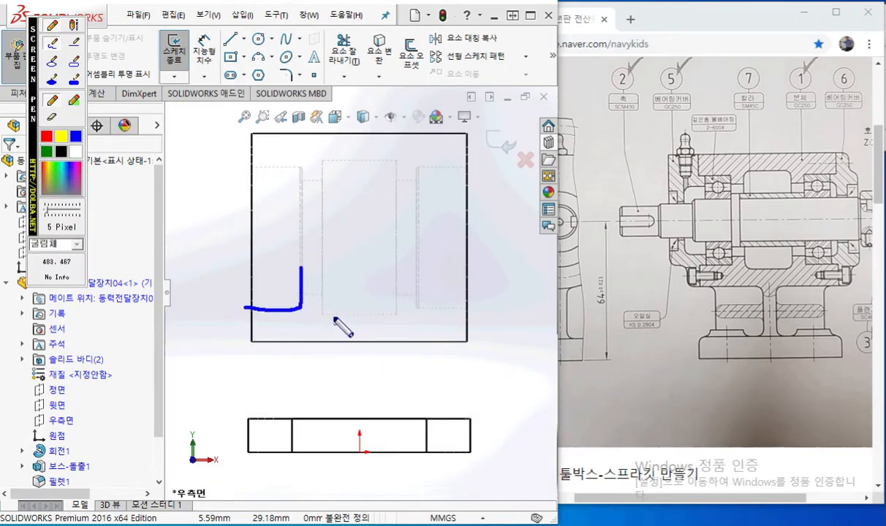
pyautogui.moveTo(321, 304)
pyautogui.mouseDown()
pyautogui.moveTo(323, 316)
pyautogui.moveTo(399, 318)
pyautogui.moveTo(397, 276)
pyautogui.moveTo(417, 302)
pyautogui.moveTo(472, 305)
pyautogui.mouseUp()
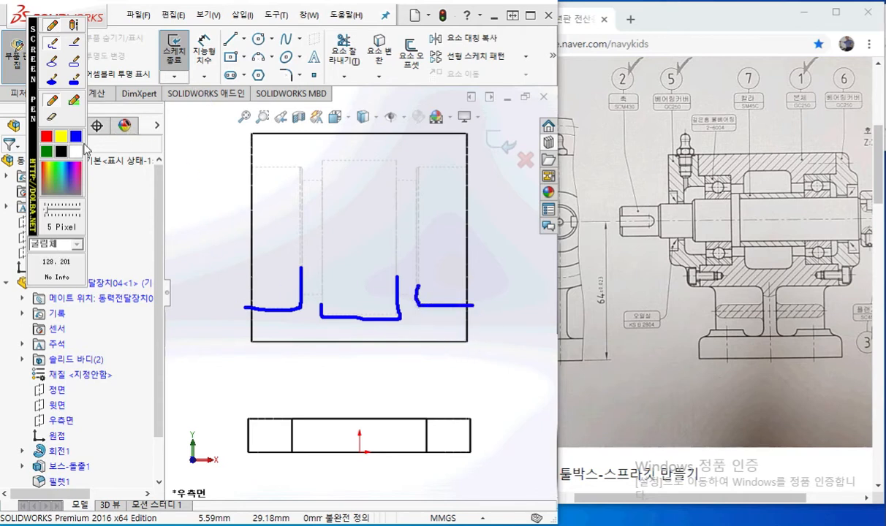
pyautogui.click(47, 150)
pyautogui.moveTo(247, 417); pyautogui.dragTo(482, 418)
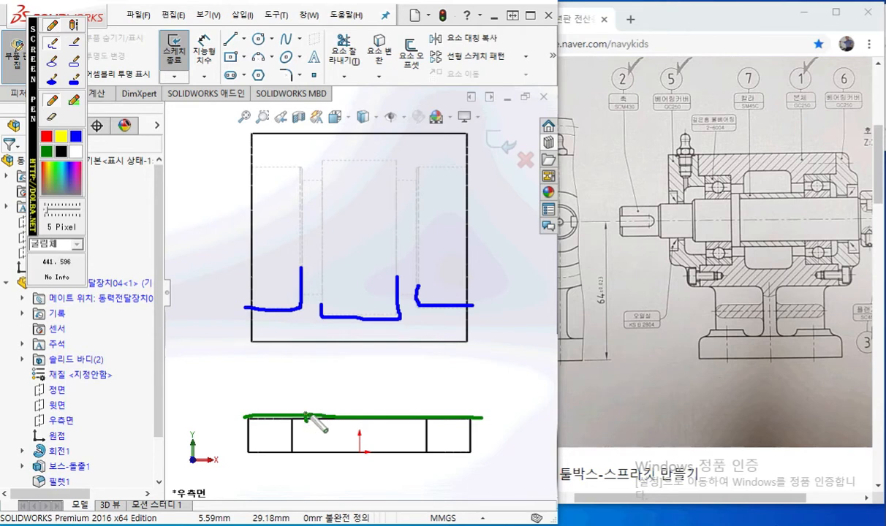
pyautogui.moveTo(308, 417)
pyautogui.mouseDown()
pyautogui.moveTo(319, 329)
pyautogui.moveTo(419, 328)
pyautogui.moveTo(418, 401)
pyautogui.mouseUp()
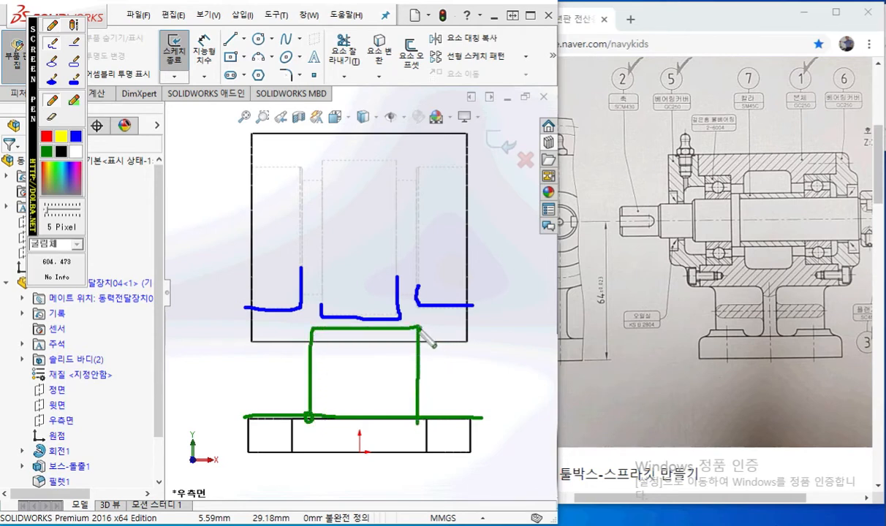
pyautogui.moveTo(439, 323); pyautogui.dragTo(454, 333)
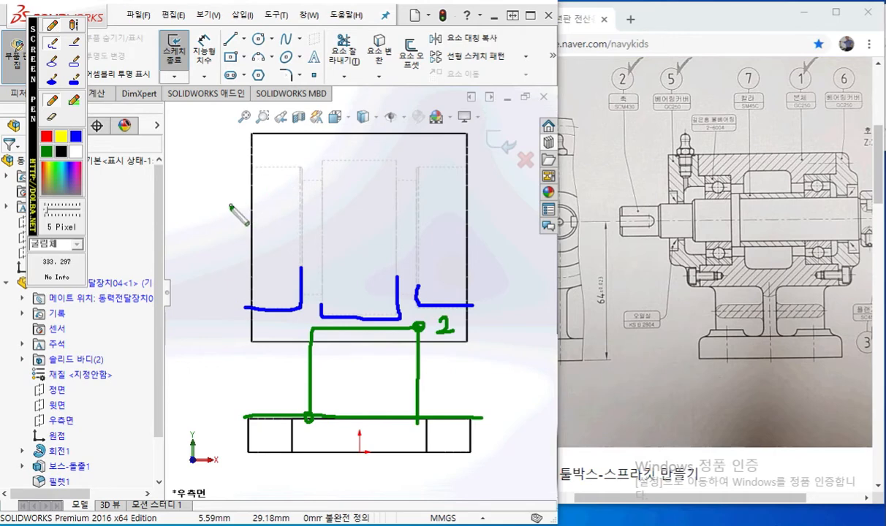
pyautogui.press('Escape')
# Sketch a corner rectangle about 23 × 27 mm from the base plate's top edge up past the cylinder's lower edge.
pyautogui.moveTo(207, 213); pyautogui.dragTo(211, 297, button='right')
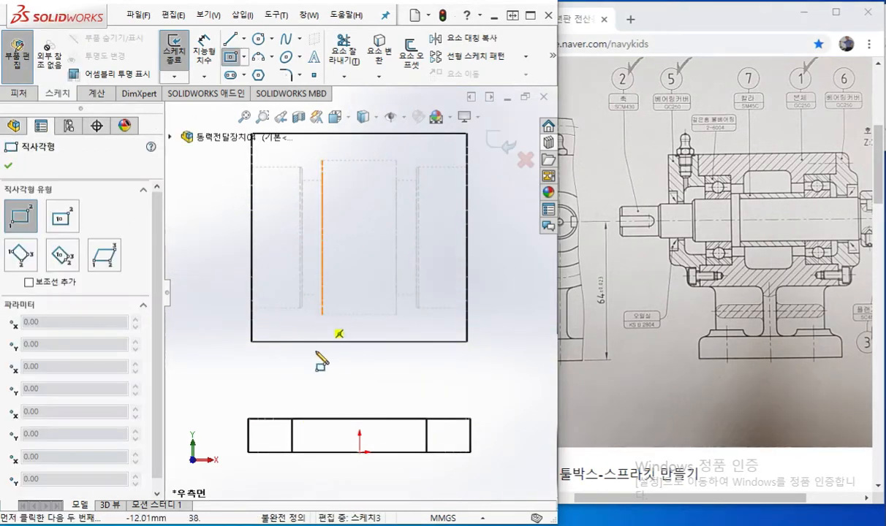
pyautogui.click(314, 419)
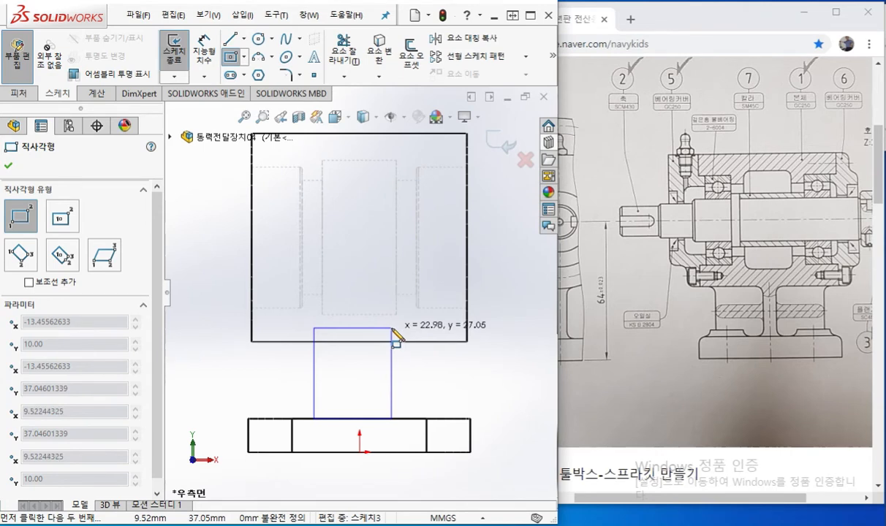
pyautogui.click(392, 328)
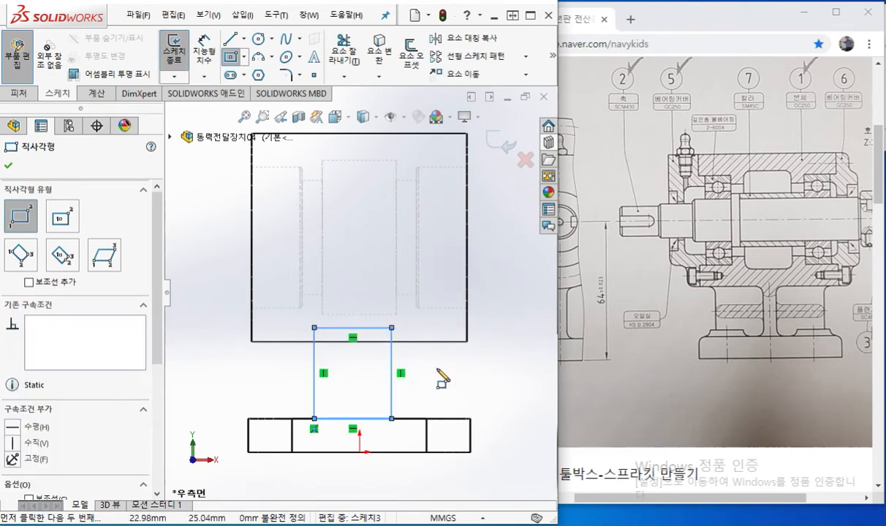
pyautogui.rightClick(444, 376)
pyautogui.click(476, 376)
pyautogui.scroll(-4, 430, 358)
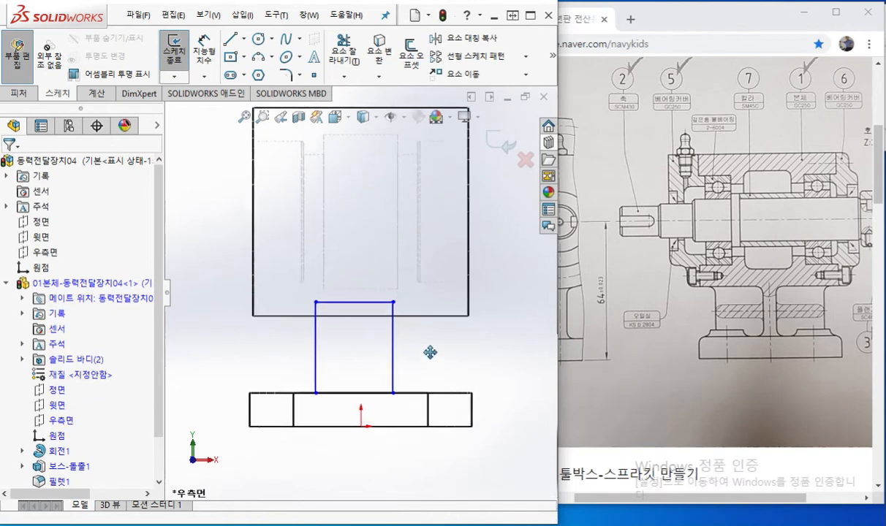
pyautogui.keyDown('ctrl'); pyautogui.moveTo(408, 327); pyautogui.dragTo(451, 318, button='middle'); pyautogui.keyUp('ctrl')
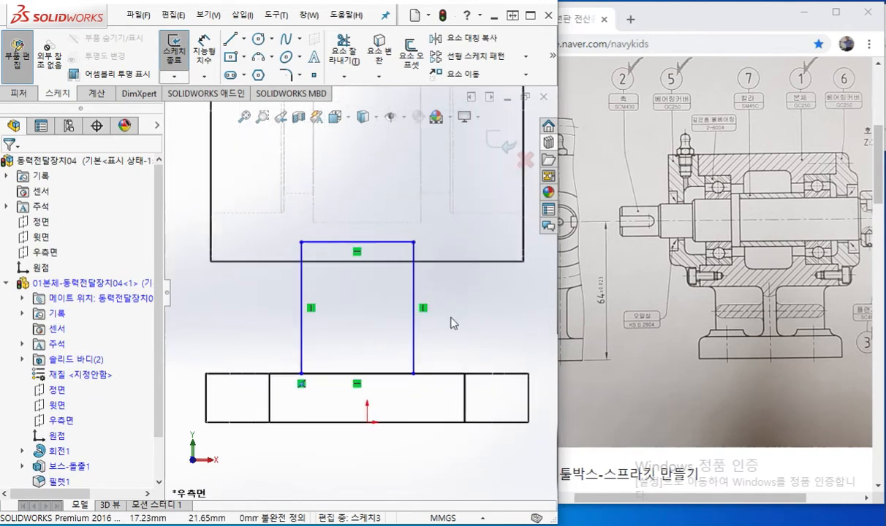
# Examine in the sectional view how far the support's side edges sit inward of the housing's lower steps, and estimate its overall width.
pyautogui.press('F9')
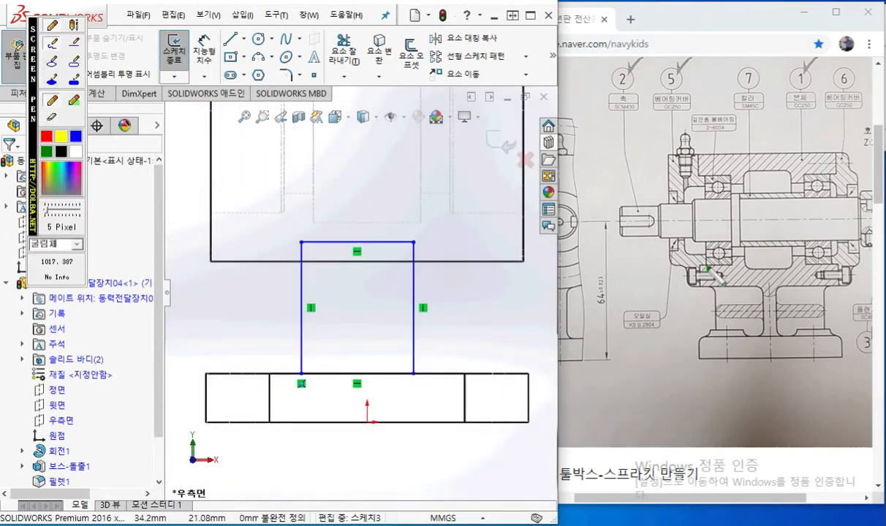
pyautogui.moveTo(700, 262); pyautogui.dragTo(700, 295)
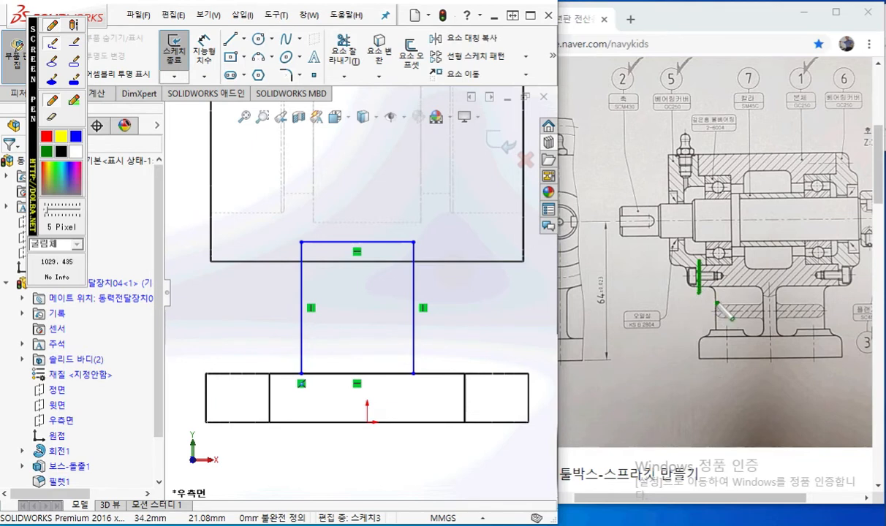
pyautogui.moveTo(717, 287); pyautogui.dragTo(710, 312)
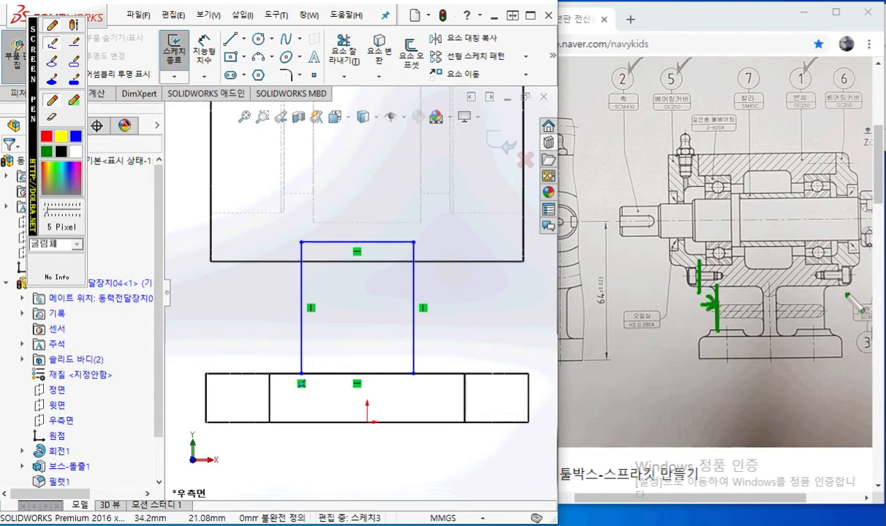
pyautogui.moveTo(841, 262)
pyautogui.mouseDown()
pyautogui.moveTo(829, 330)
pyautogui.moveTo(837, 301)
pyautogui.moveTo(827, 295)
pyautogui.moveTo(838, 304)
pyautogui.mouseUp()
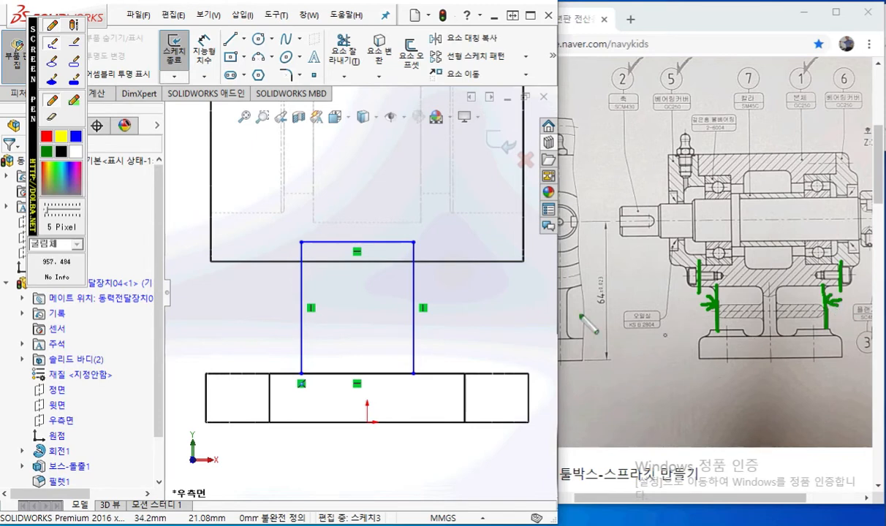
pyautogui.click(47, 138)
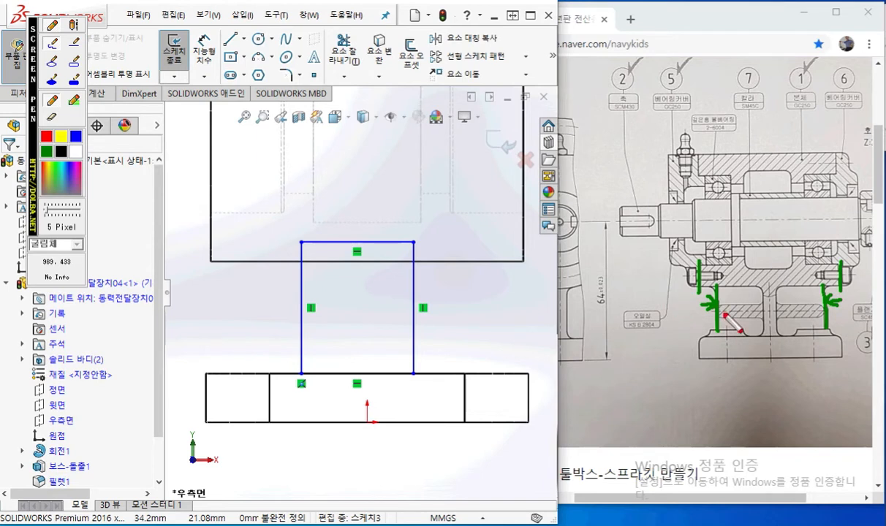
pyautogui.moveTo(720, 317)
pyautogui.mouseDown()
pyautogui.moveTo(815, 315)
pyautogui.moveTo(813, 324)
pyautogui.moveTo(728, 324)
pyautogui.mouseUp()
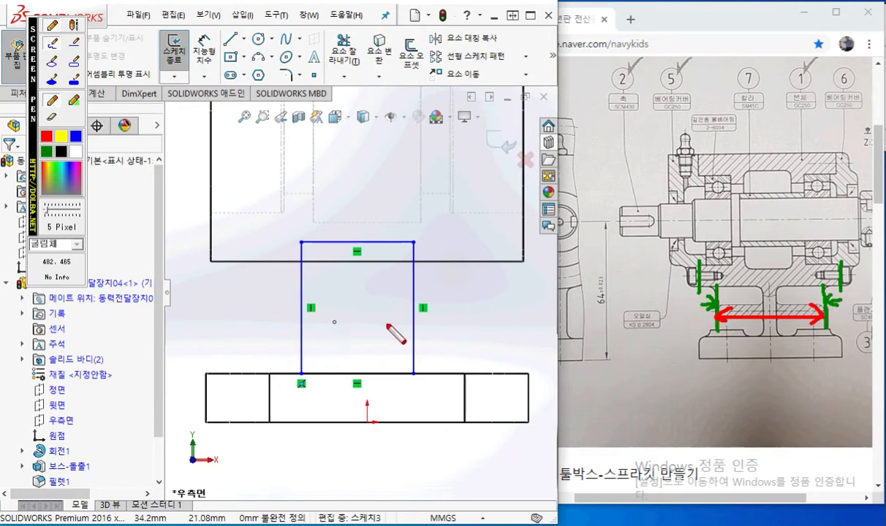
pyautogui.moveTo(749, 274)
pyautogui.mouseDown()
pyautogui.moveTo(752, 307)
pyautogui.moveTo(744, 308)
pyautogui.mouseUp()
pyautogui.moveTo(750, 286)
pyautogui.mouseDown()
pyautogui.moveTo(783, 289)
pyautogui.moveTo(779, 307)
pyautogui.mouseUp()
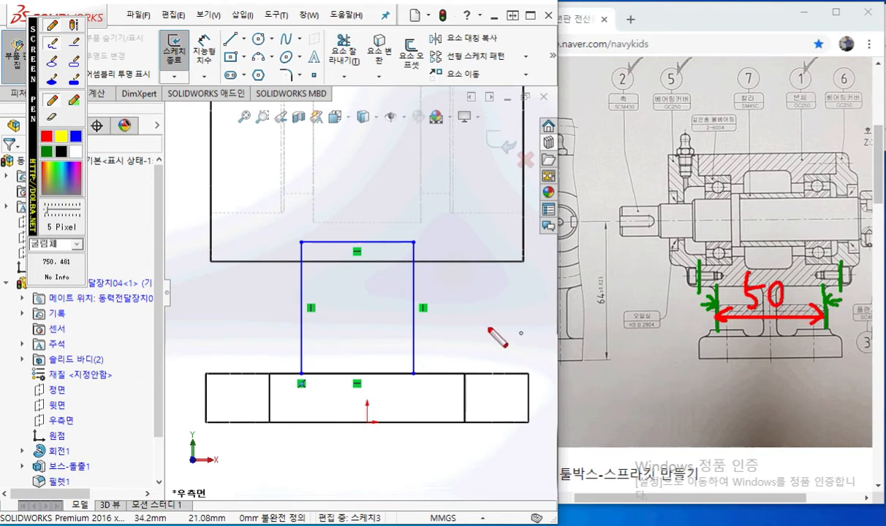
# Check how the rectangle's top-edge midpoint must line up vertically with the origin for the support width to be centred.
pyautogui.moveTo(361, 247)
pyautogui.mouseDown()
pyautogui.moveTo(364, 213)
pyautogui.moveTo(355, 217)
pyautogui.moveTo(357, 296)
pyautogui.mouseUp()
pyautogui.click(361, 325)
pyautogui.moveTo(363, 350); pyautogui.dragTo(374, 422)
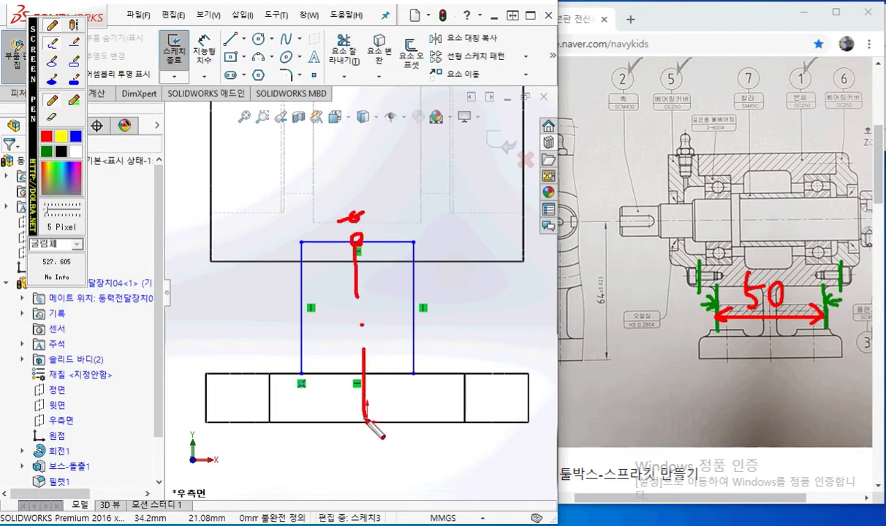
pyautogui.moveTo(386, 287); pyautogui.dragTo(386, 321)
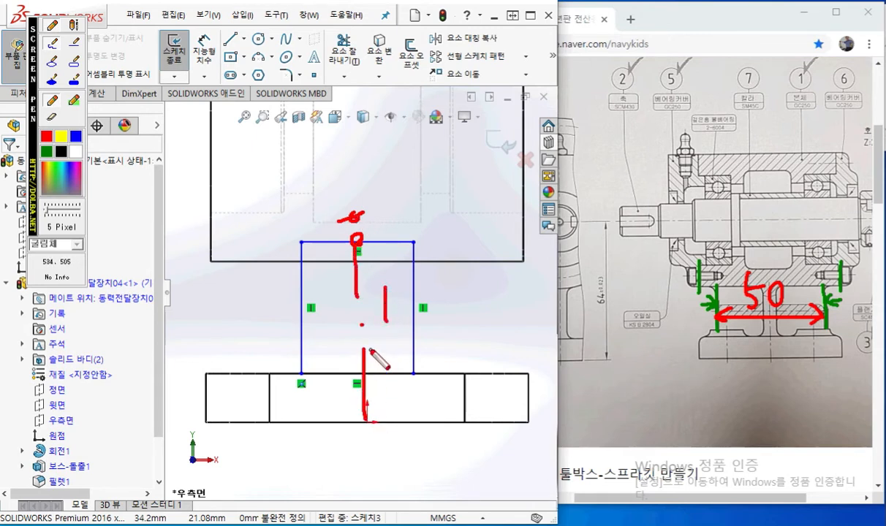
pyautogui.moveTo(733, 282)
pyautogui.mouseDown()
pyautogui.moveTo(760, 271)
pyautogui.moveTo(783, 305)
pyautogui.mouseUp()
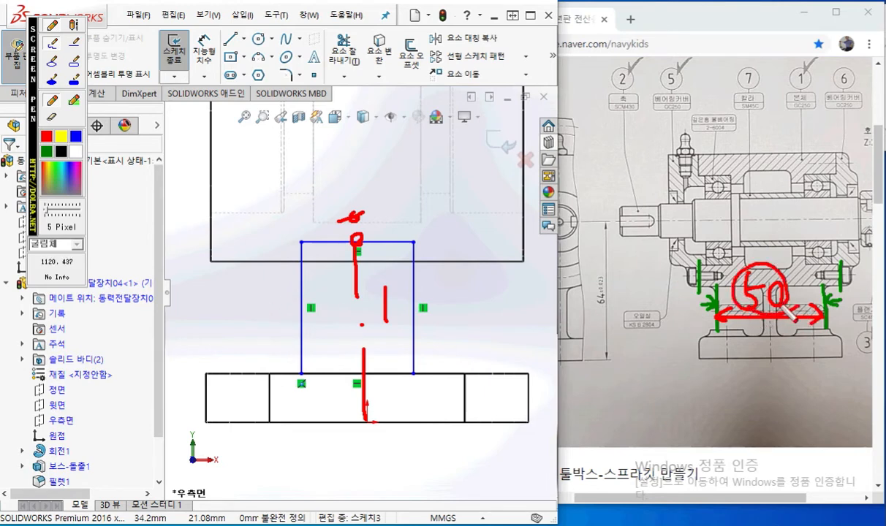
pyautogui.press('Escape')
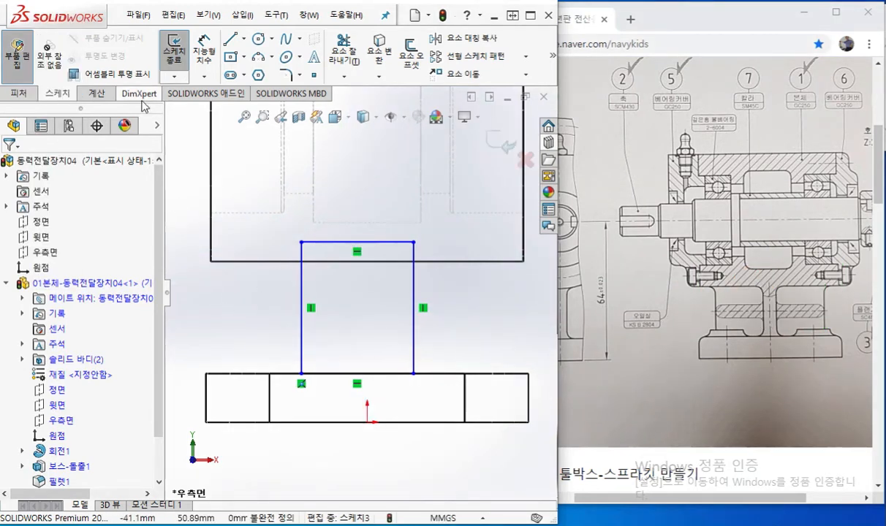
# Draw a centerline from the rectangle's top-edge midpoint to the origin, make it vertical, and test the symmetry by moving a side.
pyautogui.click(243, 39)
pyautogui.click(253, 73)
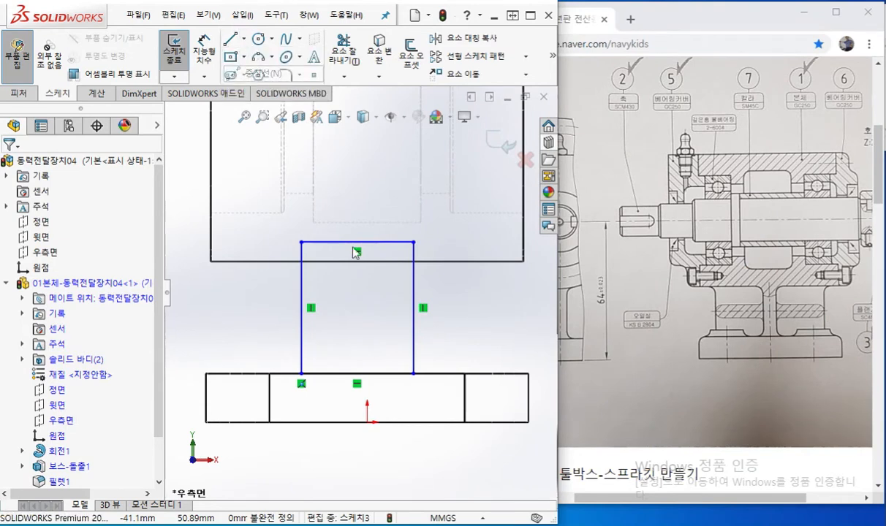
pyautogui.click(357, 241)
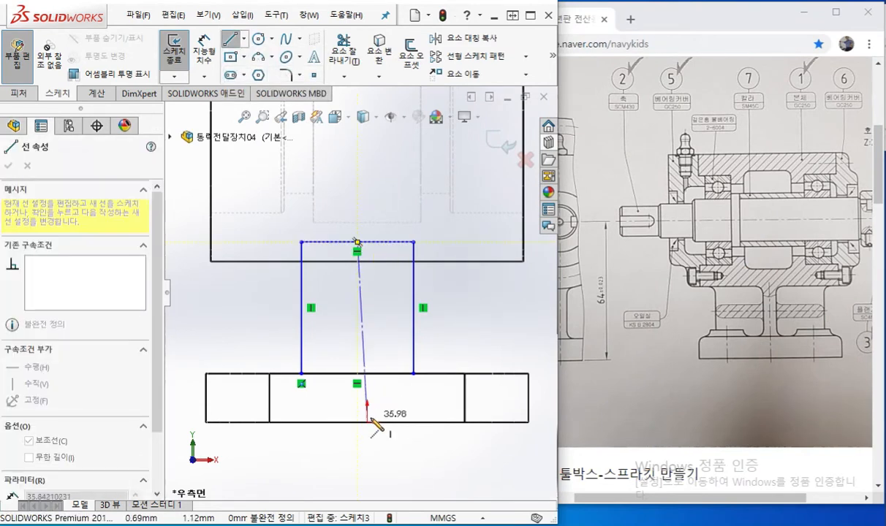
pyautogui.click(367, 422)
pyautogui.rightClick(466, 284)
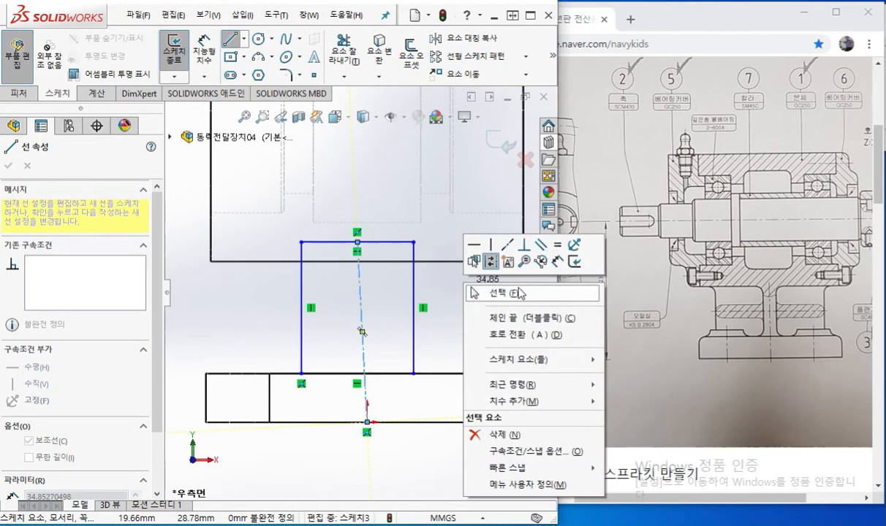
pyautogui.click(519, 293)
pyautogui.click(360, 302)
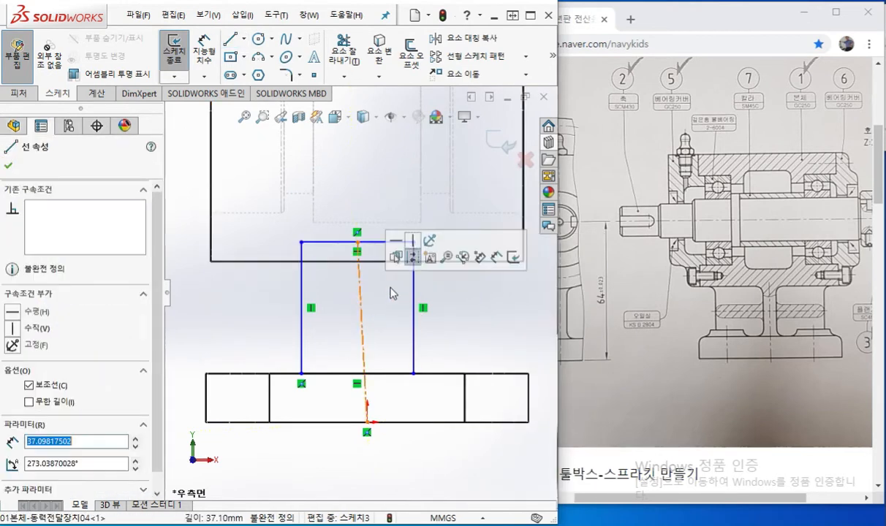
pyautogui.click(413, 252)
pyautogui.click(474, 353)
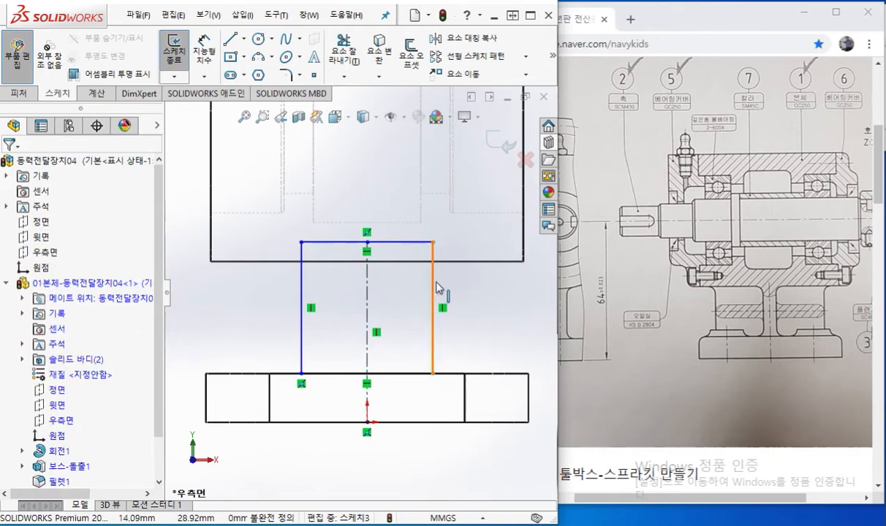
pyautogui.moveTo(432, 307)
pyautogui.mouseDown()
pyautogui.moveTo(452, 306)
pyautogui.moveTo(399, 310)
pyautogui.moveTo(453, 311)
pyautogui.moveTo(413, 322)
pyautogui.moveTo(457, 325)
pyautogui.moveTo(422, 314)
pyautogui.moveTo(422, 322)
pyautogui.moveTo(439, 316)
pyautogui.mouseUp()
pyautogui.click(476, 324)
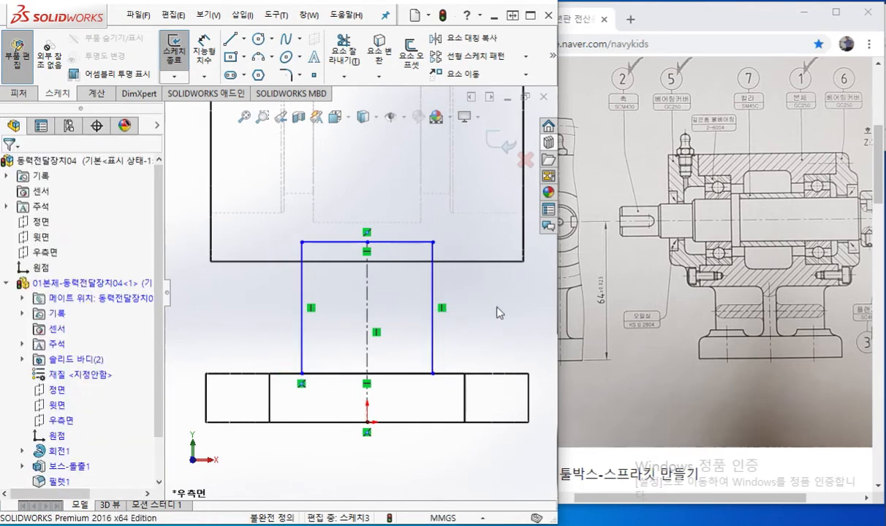
# Dimension the support rectangle's overall width between its two vertical sides as 50 mm.
pyautogui.rightClick(470, 307)
pyautogui.click(563, 130)
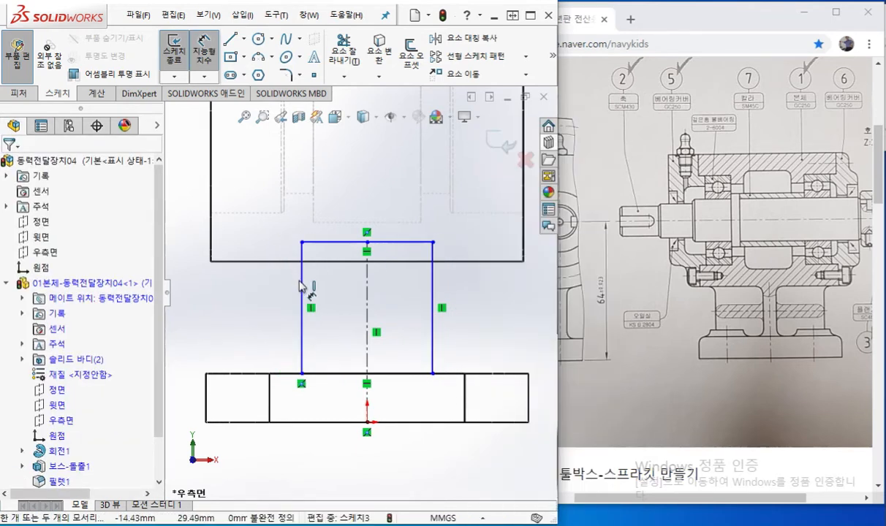
pyautogui.click(302, 282)
pyautogui.click(433, 293)
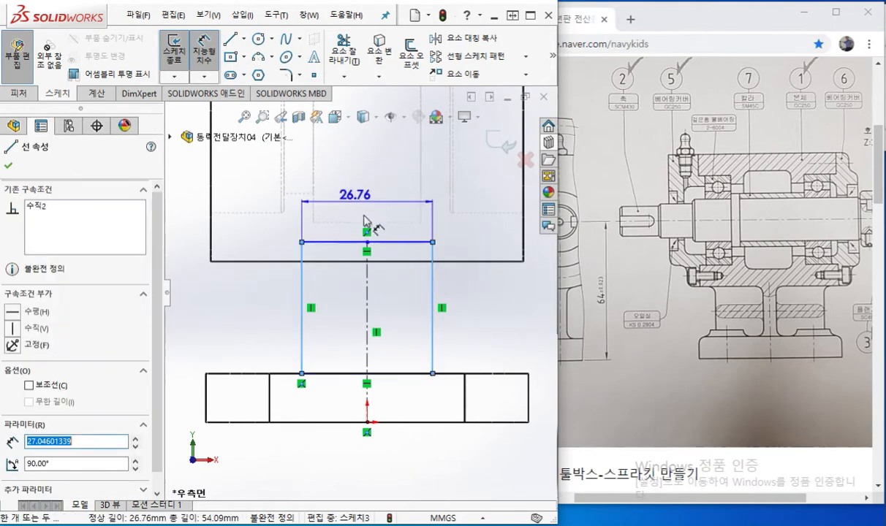
pyautogui.click(364, 219)
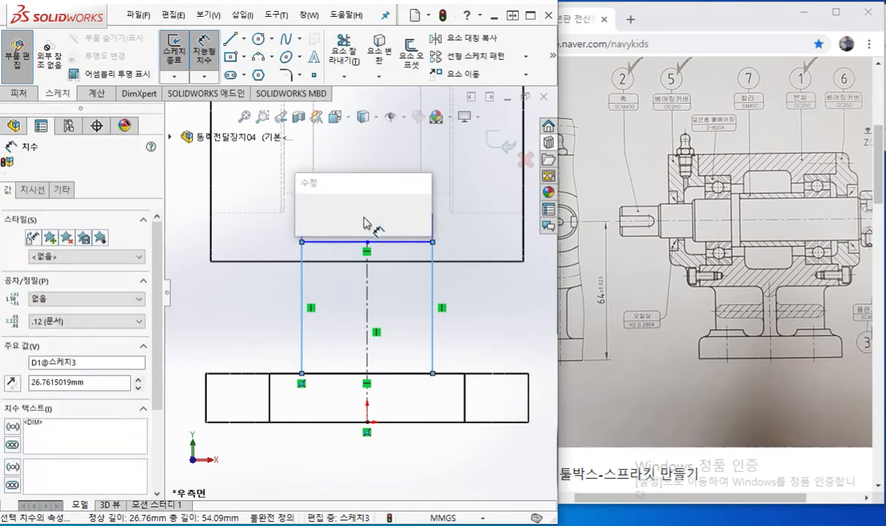
pyautogui.press('Return')
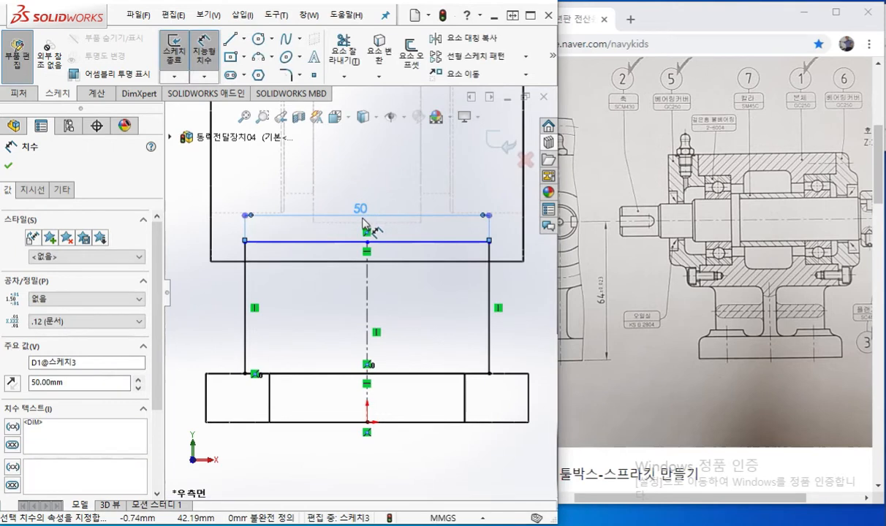
pyautogui.click(445, 321)
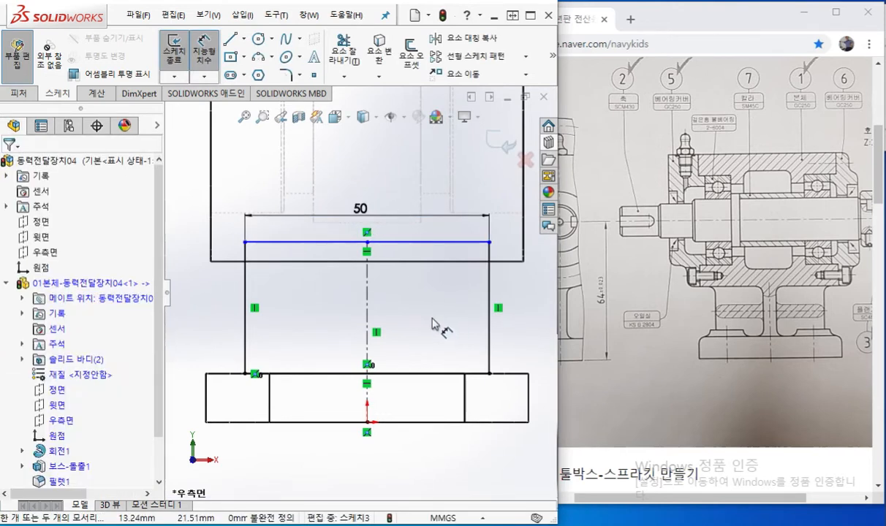
# Examine the support web's thickness in both views of the reference drawing and relate it to the sketch's extrusion direction.
pyautogui.moveTo(358, 296); pyautogui.dragTo(431, 328, button='middle')
pyautogui.click(371, 116)
pyautogui.click(368, 136)
pyautogui.press('F2')
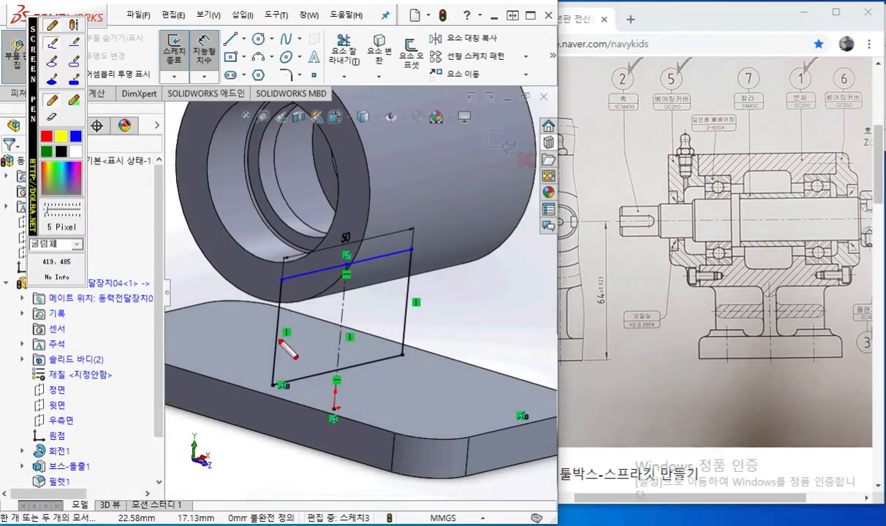
pyautogui.moveTo(255, 339)
pyautogui.mouseDown()
pyautogui.moveTo(301, 357)
pyautogui.moveTo(291, 362)
pyautogui.mouseUp()
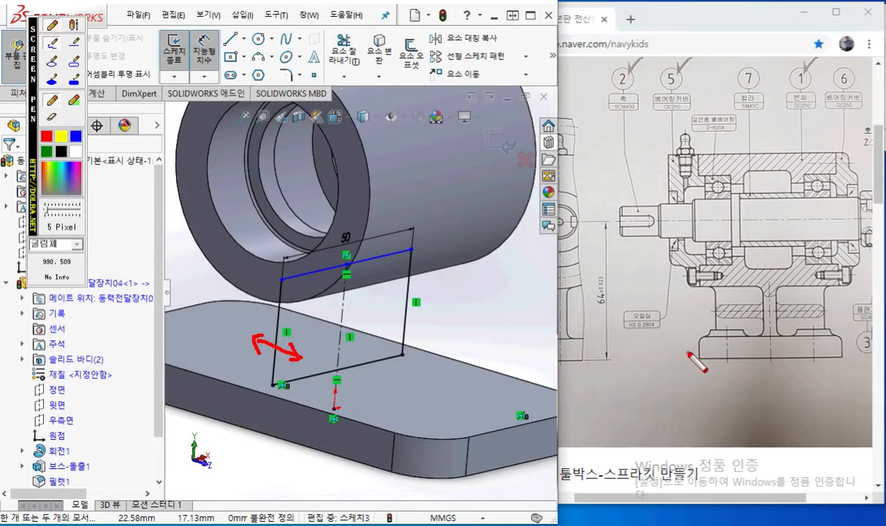
pyautogui.moveTo(760, 291); pyautogui.dragTo(763, 333)
pyautogui.moveTo(776, 292); pyautogui.dragTo(779, 335)
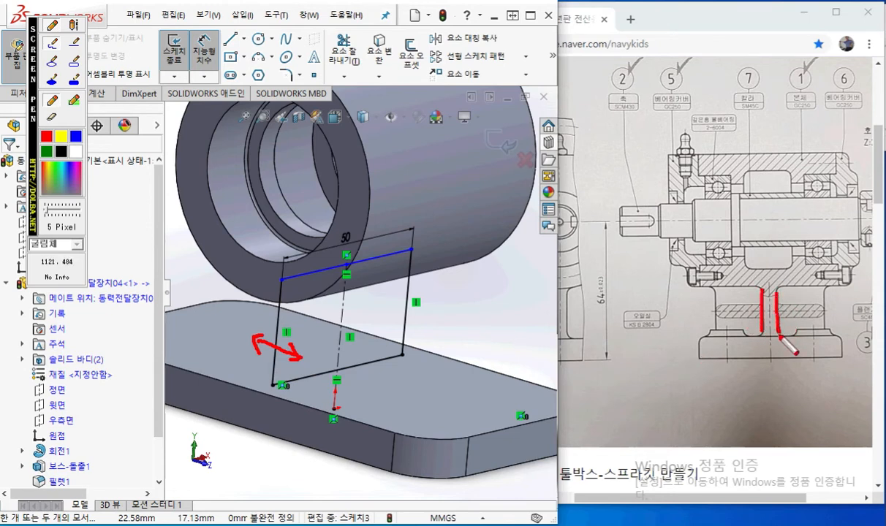
pyautogui.moveTo(569, 292); pyautogui.dragTo(570, 326)
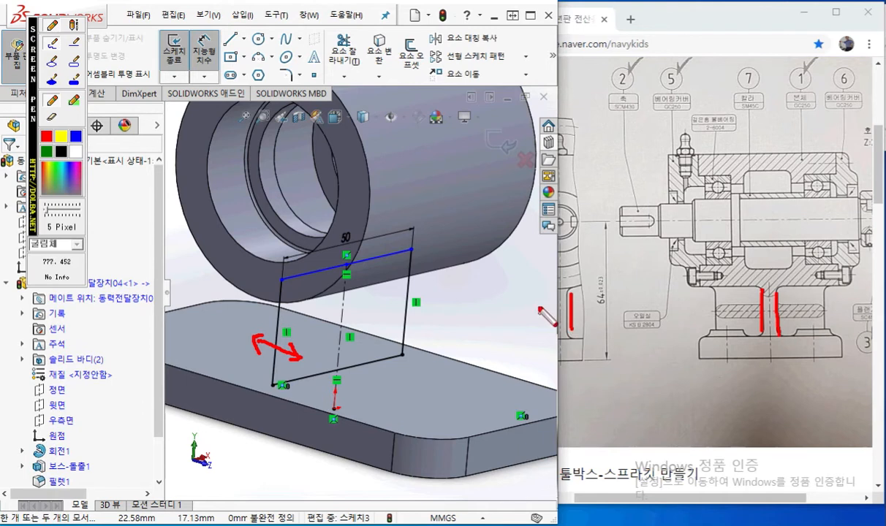
pyautogui.moveTo(550, 295); pyautogui.dragTo(553, 332)
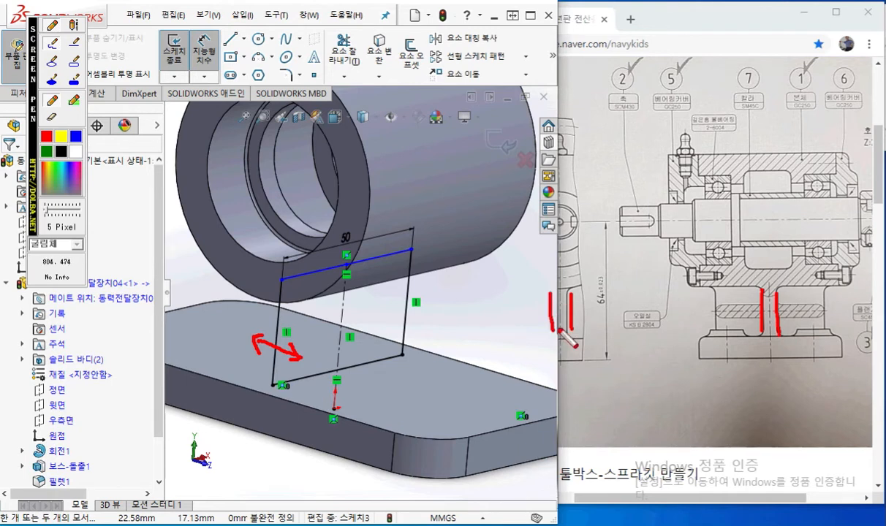
pyautogui.moveTo(535, 311)
pyautogui.mouseDown()
pyautogui.moveTo(584, 318)
pyautogui.moveTo(544, 313)
pyautogui.moveTo(536, 322)
pyautogui.mouseUp()
pyautogui.moveTo(742, 309)
pyautogui.mouseDown()
pyautogui.moveTo(797, 314)
pyautogui.moveTo(749, 315)
pyautogui.moveTo(756, 321)
pyautogui.mouseUp()
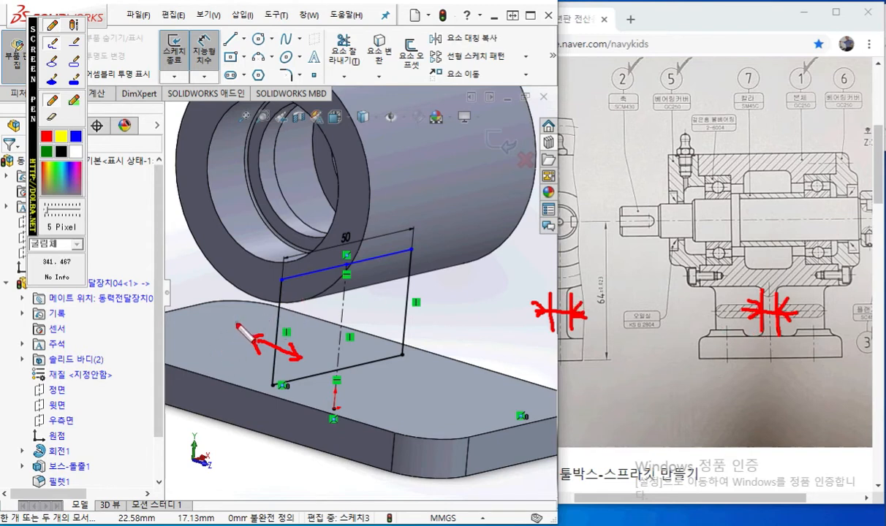
pyautogui.moveTo(262, 297); pyautogui.dragTo(254, 321)
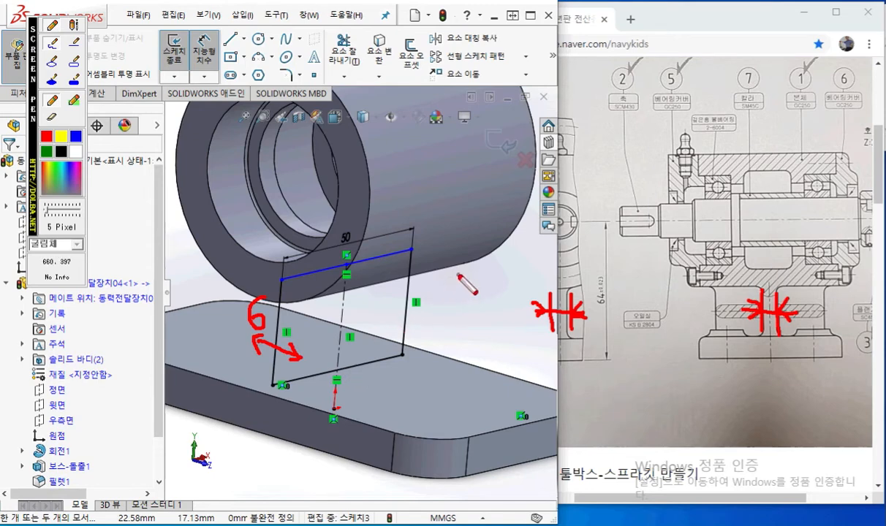
pyautogui.press('Escape')
# Extrude the support rectangle 6 mm with the mid-plane (중간 평면) end condition.
pyautogui.press('s')
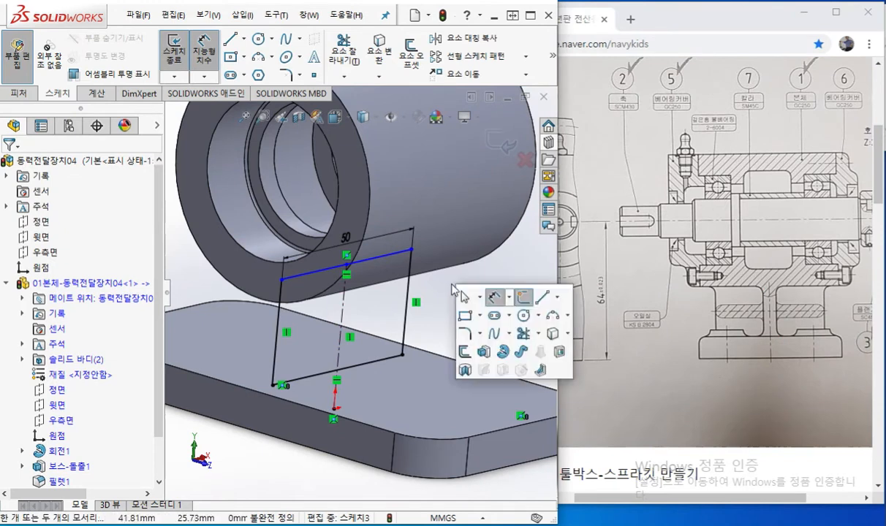
pyautogui.click(483, 352)
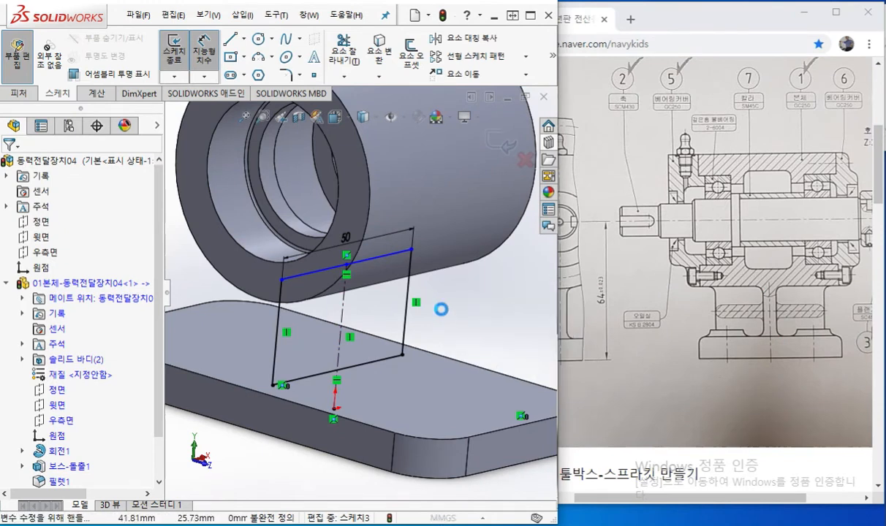
pyautogui.click(101, 249)
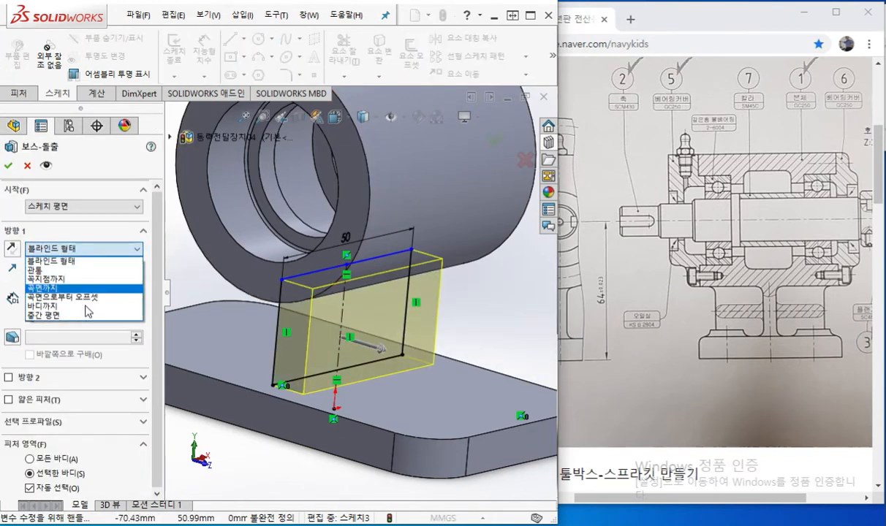
pyautogui.click(85, 315)
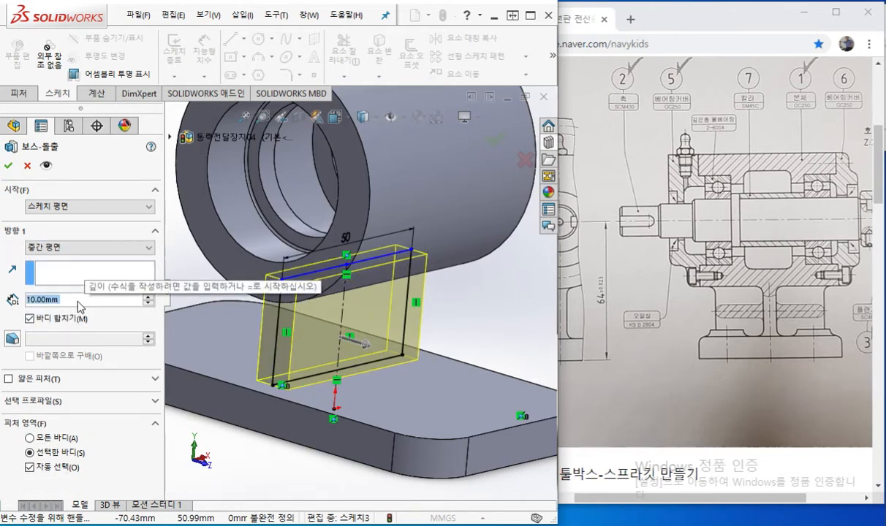
pyautogui.write('6')
pyautogui.press('Return')
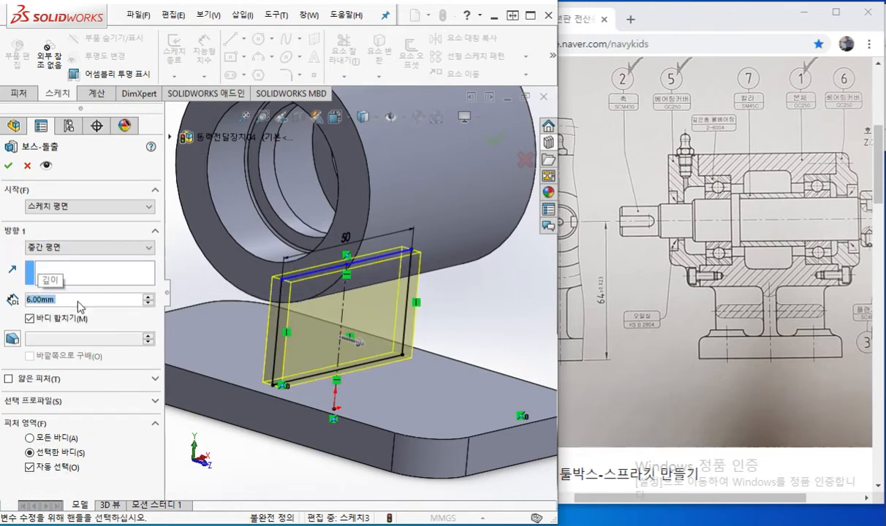
pyautogui.press('Return')
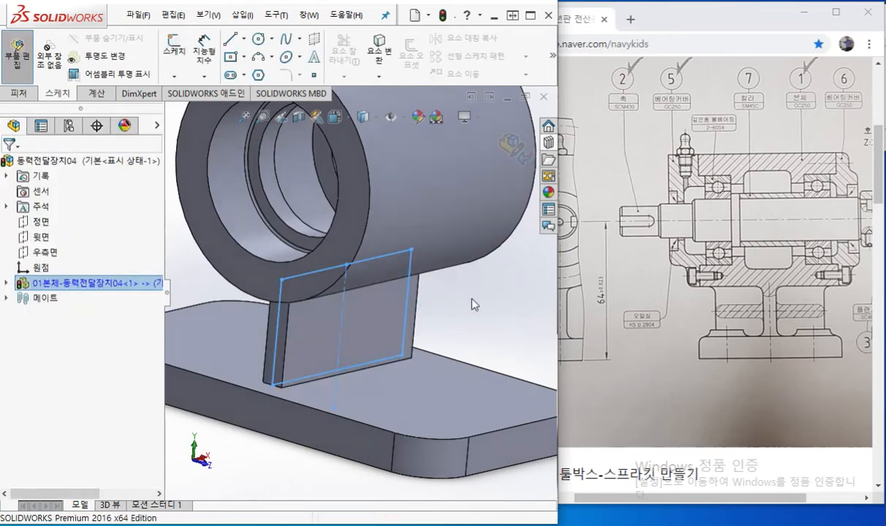
pyautogui.click(472, 300)
# Examine how the support web's upper end meets the curved outer surface of the bearing housing.
pyautogui.moveTo(475, 304); pyautogui.dragTo(402, 288, button='middle')
pyautogui.scroll(-6, 282, 222)
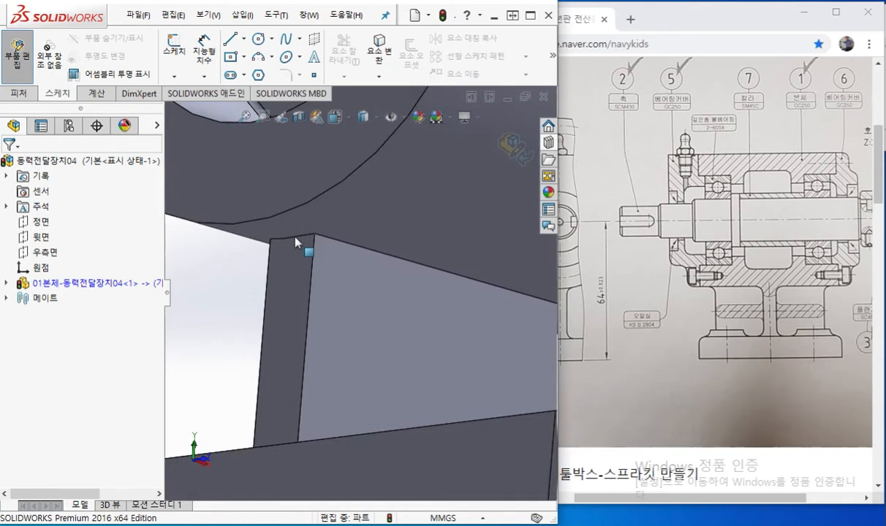
pyautogui.press('F12')
pyautogui.moveTo(256, 234); pyautogui.dragTo(338, 215)
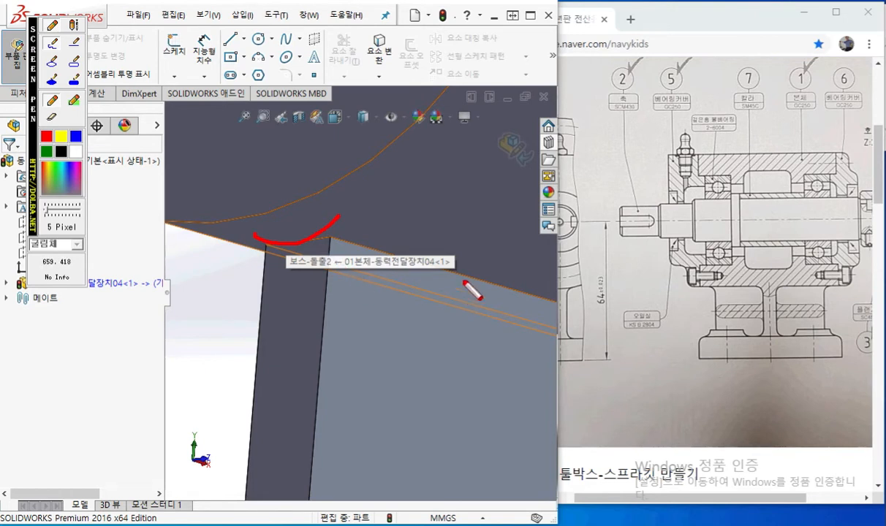
pyautogui.press('Escape')
pyautogui.scroll(7, 522, 329)
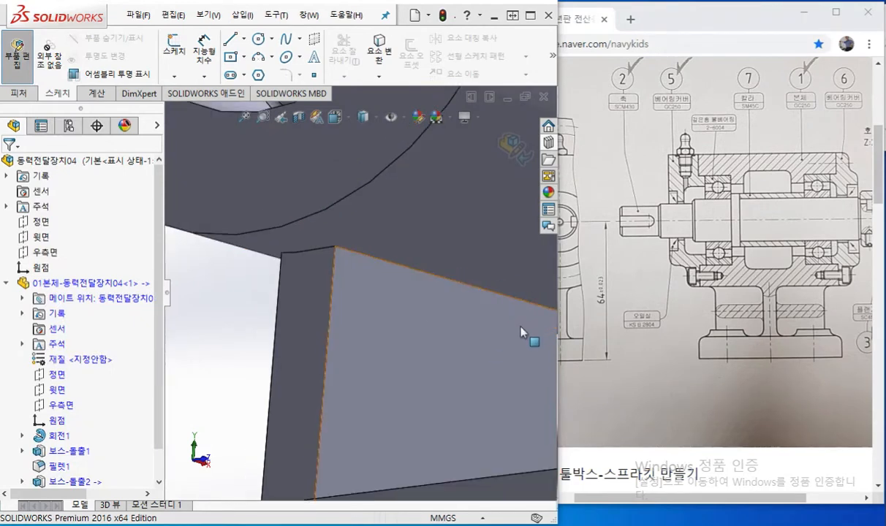
pyautogui.moveTo(425, 302); pyautogui.dragTo(459, 312, button='middle')
# Check the body's right plane (우측면) as the sketch plane for a crosswise support profile between base plate and housing.
pyautogui.click(60, 405)
pyautogui.moveTo(358, 367); pyautogui.dragTo(414, 395, button='middle')
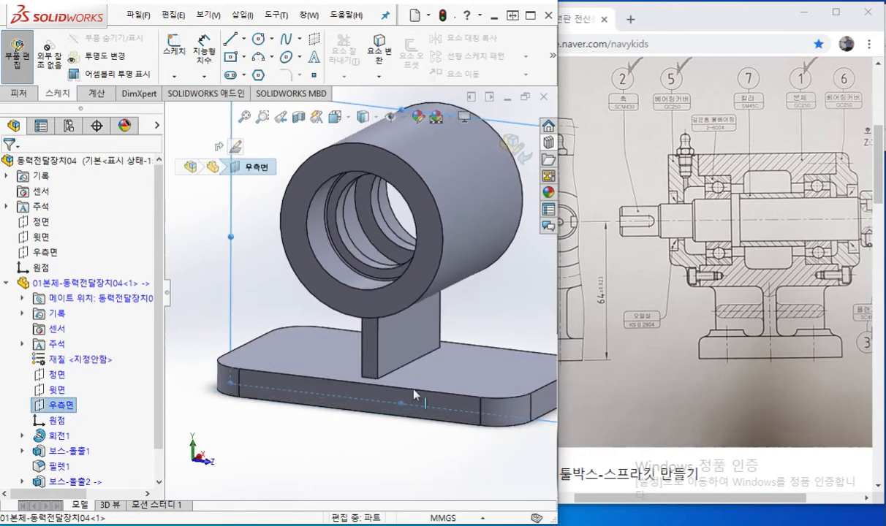
pyautogui.press('F2')
pyautogui.moveTo(296, 260)
pyautogui.mouseDown()
pyautogui.moveTo(361, 364)
pyautogui.moveTo(481, 344)
pyautogui.moveTo(343, 259)
pyautogui.moveTo(282, 254)
pyautogui.mouseUp()
pyautogui.moveTo(470, 334)
pyautogui.mouseDown()
pyautogui.moveTo(492, 311)
pyautogui.moveTo(498, 319)
pyautogui.moveTo(475, 334)
pyautogui.mouseUp()
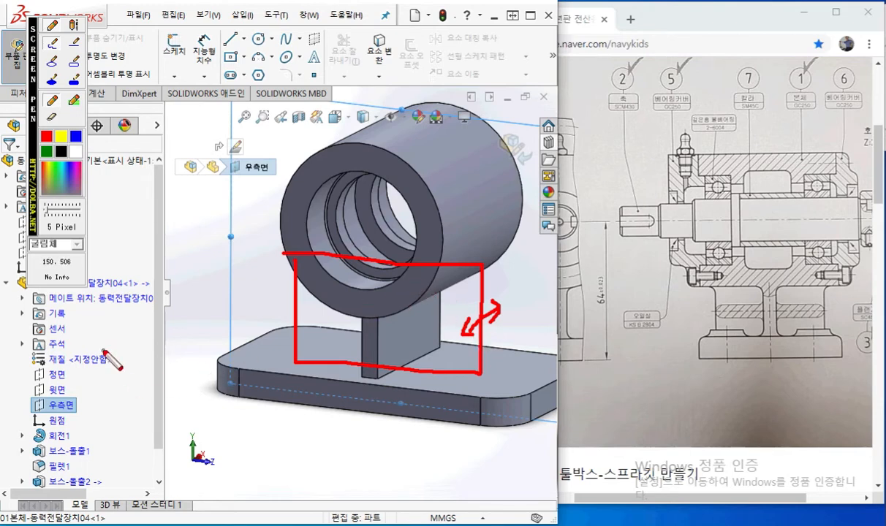
pyautogui.moveTo(34, 192)
pyautogui.mouseDown()
pyautogui.moveTo(712, 494)
pyautogui.moveTo(828, 462)
pyautogui.mouseUp()
pyautogui.moveTo(82, 413)
pyautogui.mouseDown()
pyautogui.moveTo(33, 400)
pyautogui.moveTo(77, 402)
pyautogui.moveTo(88, 418)
pyautogui.mouseUp()
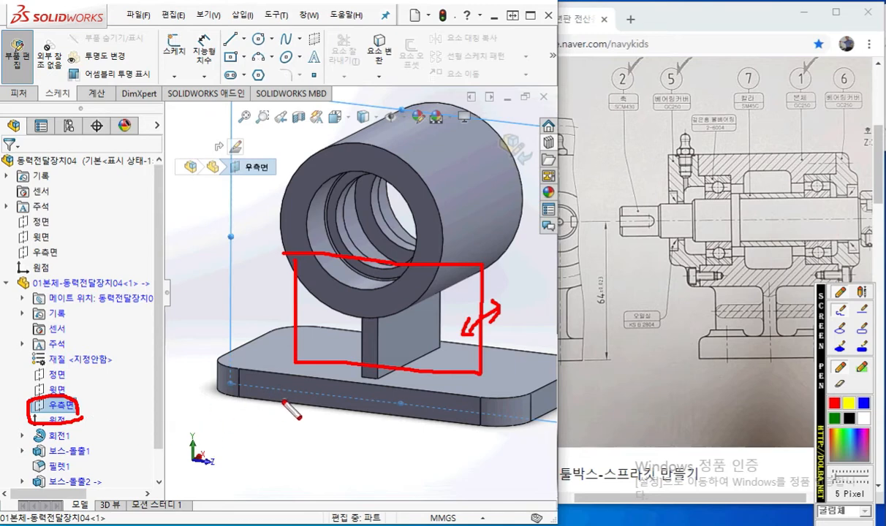
pyautogui.press('Escape')
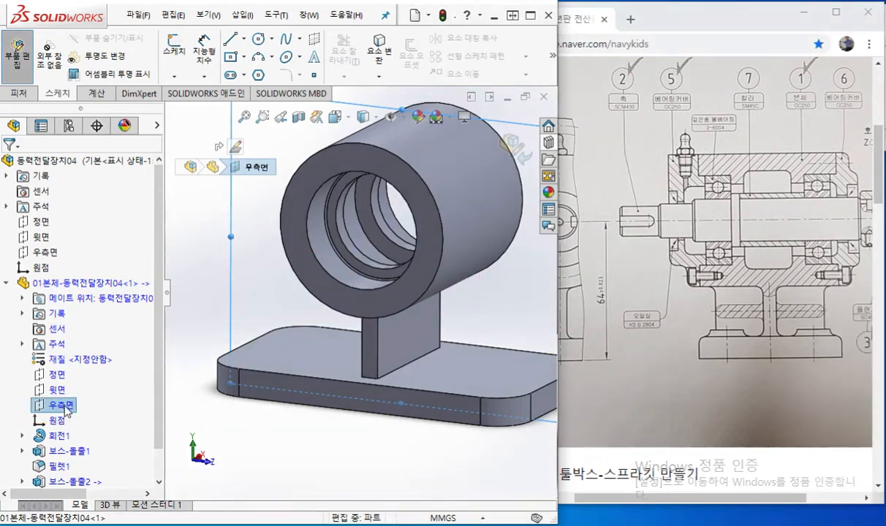
# Start a new sketch on the body's right plane (우측면), viewed normal to the plane with the whole model fitted.
pyautogui.rightClick(64, 405)
pyautogui.click(75, 285)
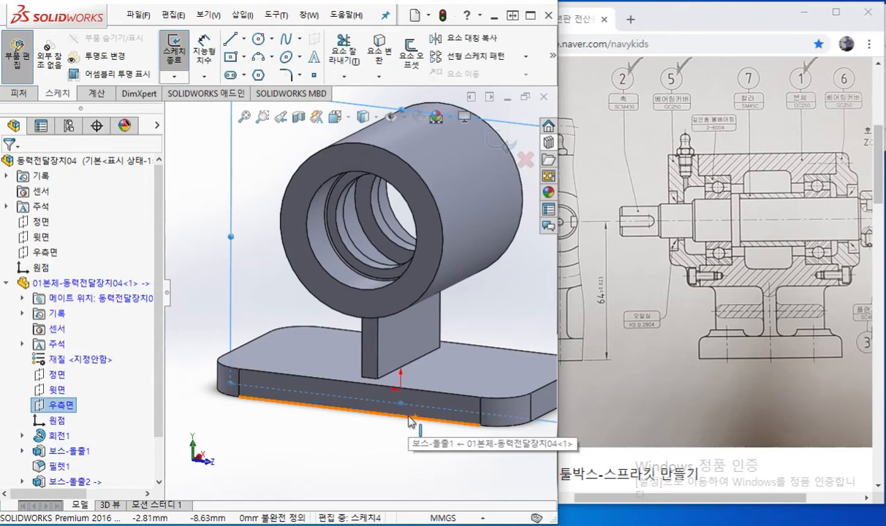
pyautogui.hotkey('ctrl', '8')
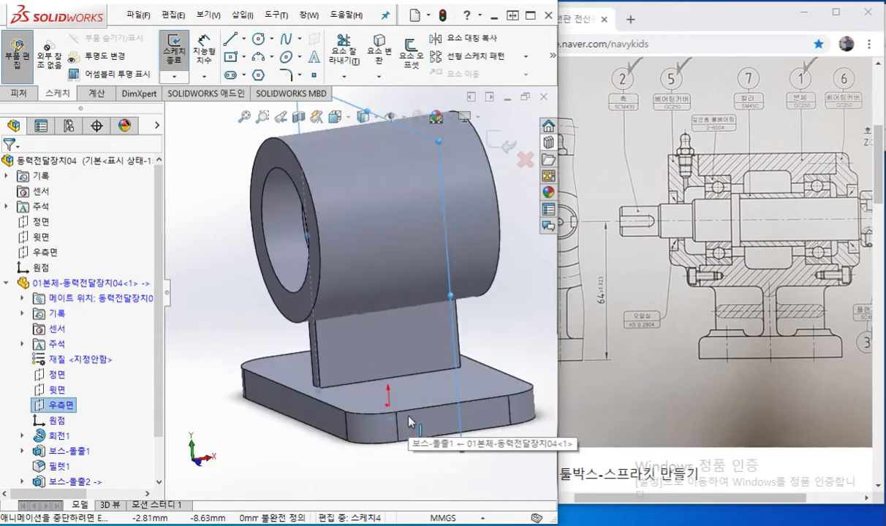
pyautogui.press('f')
pyautogui.press('z')
pyautogui.press('z')
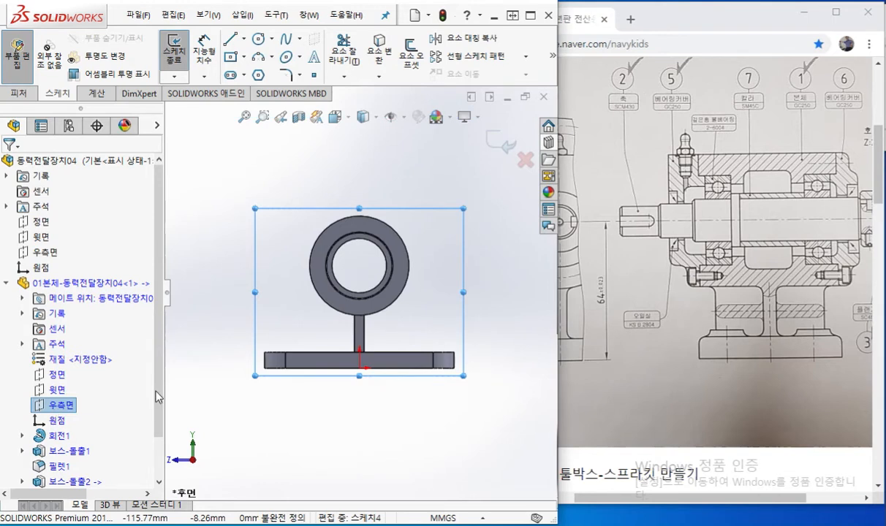
# Examine the reference drawing and the open area bounded by housing, web and base plate that the Rib (보강대) feature has to fill.
pyautogui.moveTo(706, 500); pyautogui.dragTo(655, 507)
pyautogui.click(22, 98)
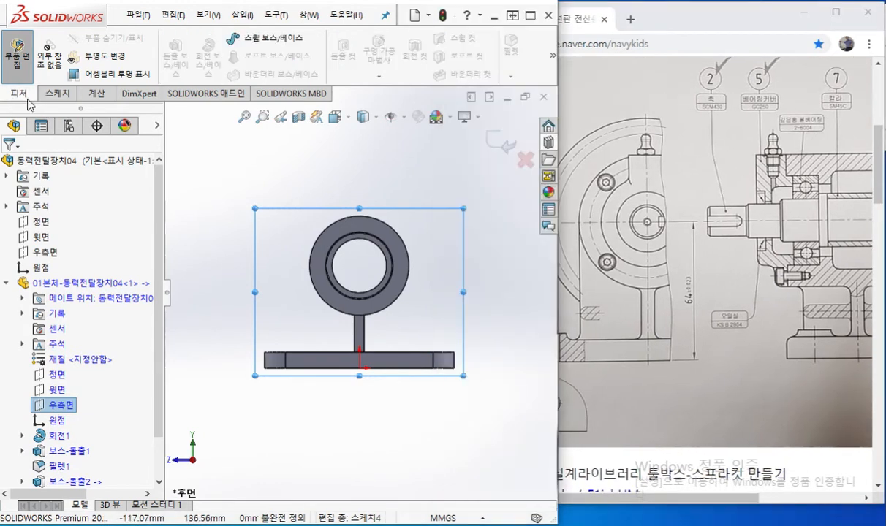
pyautogui.press('F12')
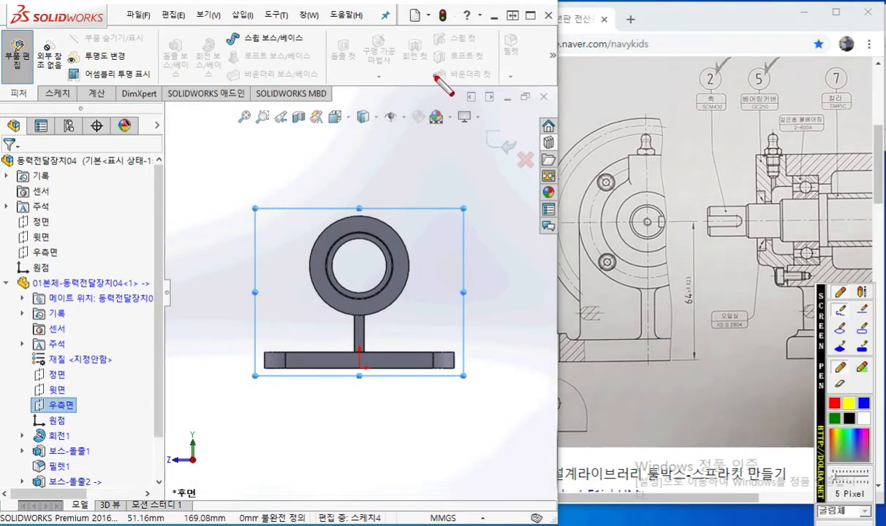
pyautogui.press('Escape')
pyautogui.click(553, 56)
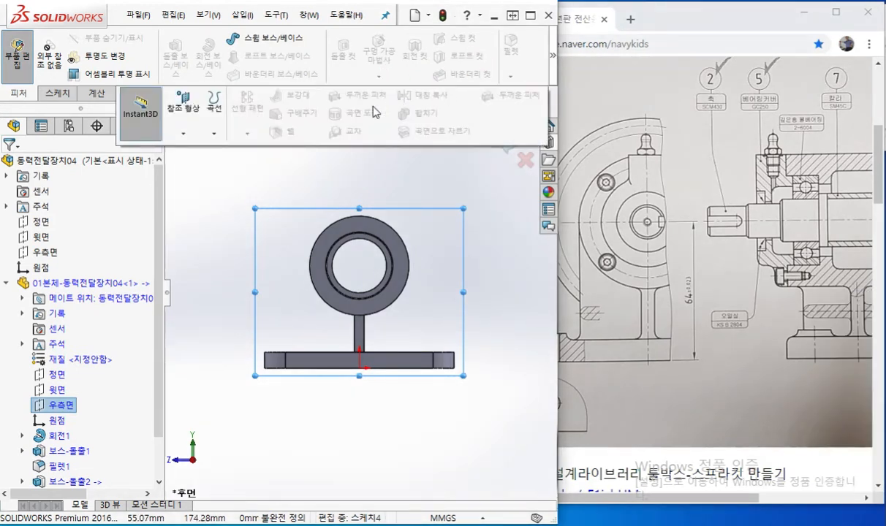
pyautogui.press('F12')
pyautogui.moveTo(308, 113)
pyautogui.mouseDown()
pyautogui.moveTo(245, 111)
pyautogui.moveTo(301, 84)
pyautogui.moveTo(310, 108)
pyautogui.mouseUp()
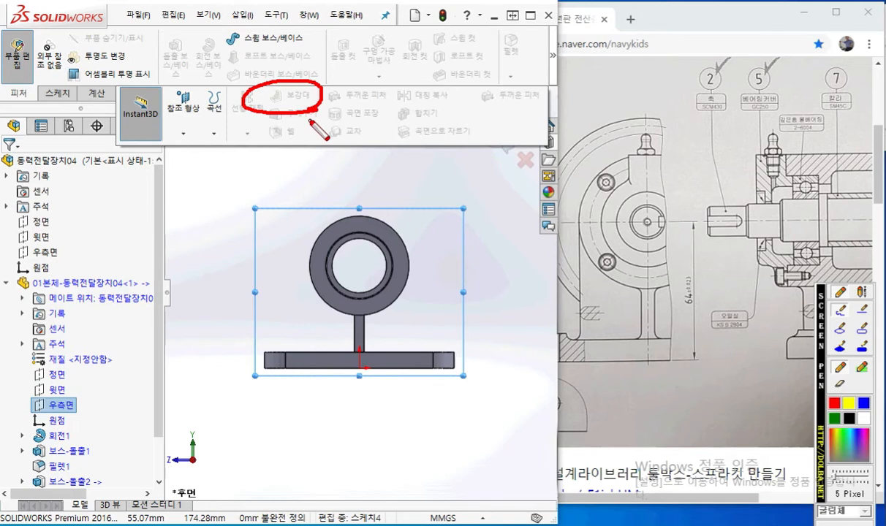
pyautogui.moveTo(307, 257)
pyautogui.mouseDown()
pyautogui.moveTo(325, 296)
pyautogui.moveTo(352, 314)
pyautogui.moveTo(359, 349)
pyautogui.mouseUp()
pyautogui.moveTo(267, 351); pyautogui.dragTo(356, 351)
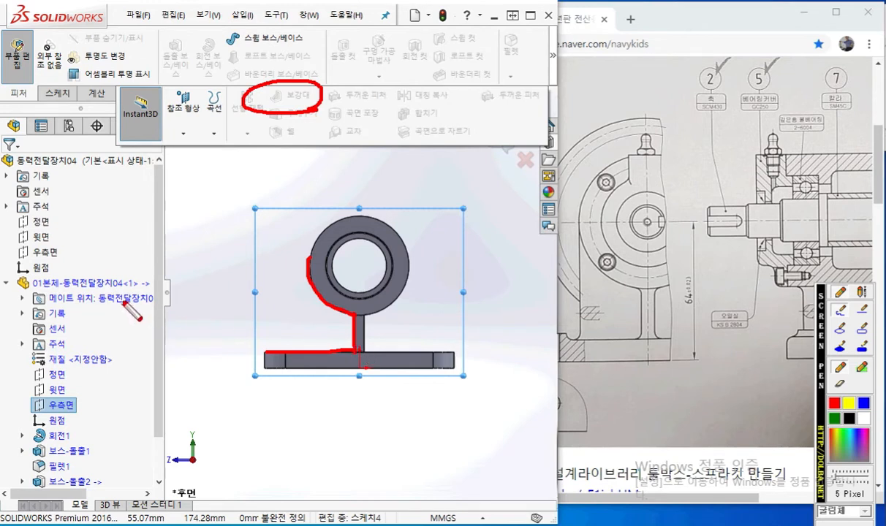
pyautogui.click(864, 403)
pyautogui.moveTo(307, 259)
pyautogui.mouseDown()
pyautogui.moveTo(310, 350)
pyautogui.moveTo(322, 296)
pyautogui.moveTo(310, 322)
pyautogui.moveTo(338, 338)
pyautogui.moveTo(350, 320)
pyautogui.moveTo(348, 334)
pyautogui.mouseUp()
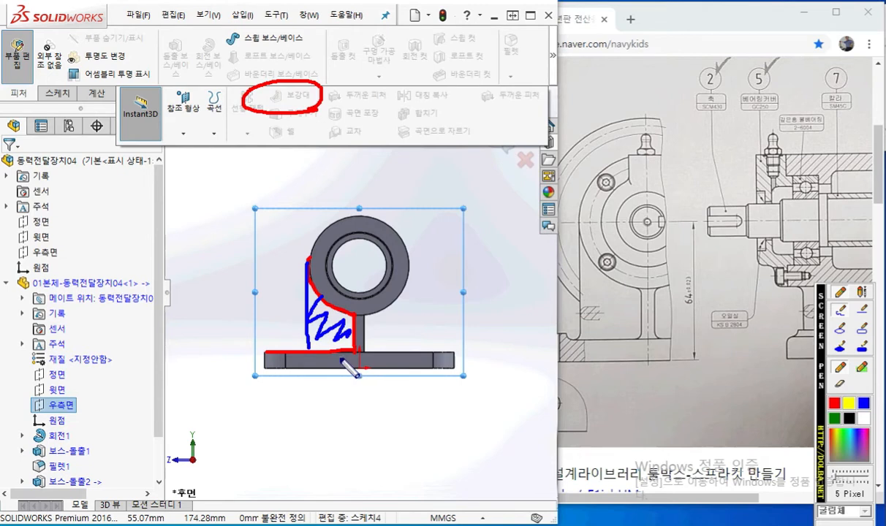
pyautogui.moveTo(284, 87)
pyautogui.mouseDown()
pyautogui.moveTo(292, 109)
pyautogui.moveTo(314, 110)
pyautogui.mouseUp()
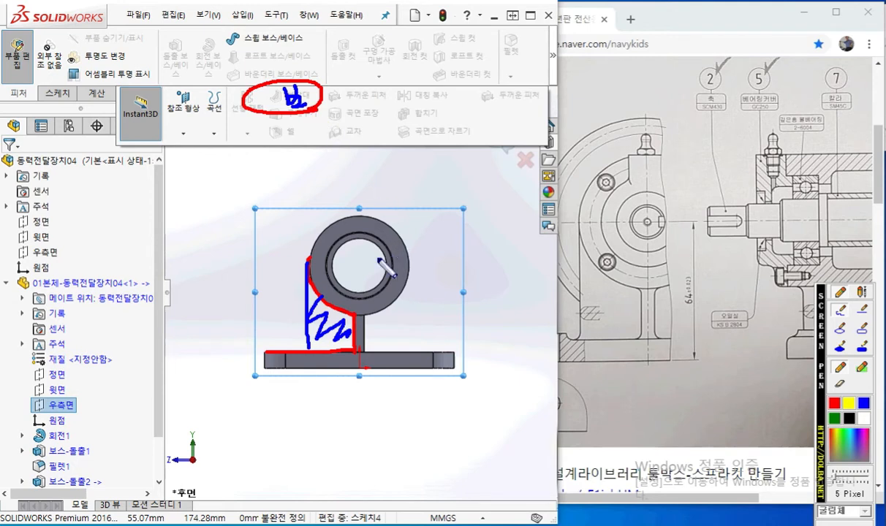
pyautogui.press('Escape')
# Sketch a vertical line from the housing outline's side quadrant point down to the base plate's upper edge.
pyautogui.click(210, 312)
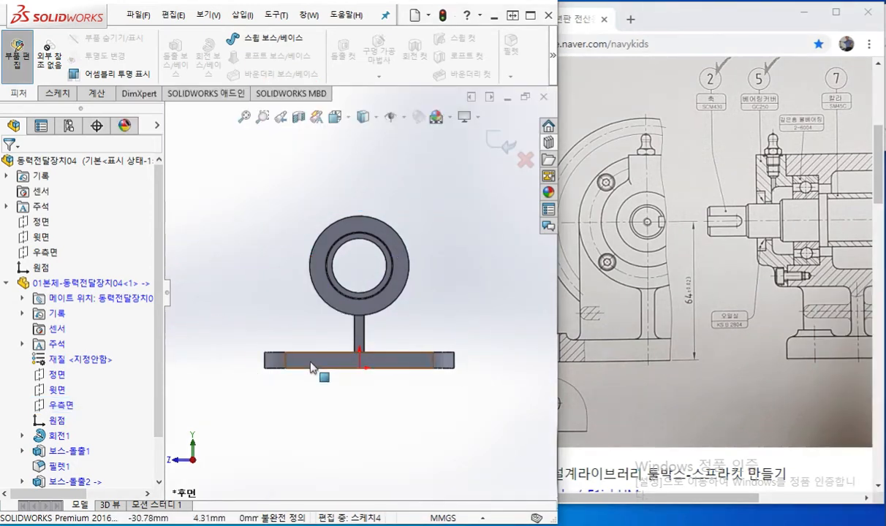
pyautogui.scroll(-4, 324, 298)
pyautogui.keyDown('ctrl'); pyautogui.moveTo(342, 276); pyautogui.dragTo(336, 298, button='middle'); pyautogui.keyUp('ctrl')
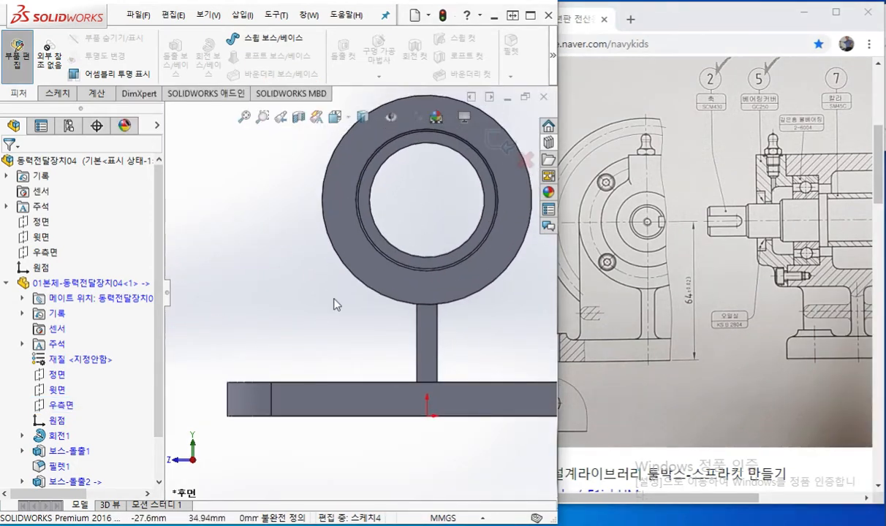
pyautogui.moveTo(291, 204)
pyautogui.mouseDown(button='right')
pyautogui.moveTo(232, 213)
pyautogui.moveTo(219, 227)
pyautogui.mouseUp(button='right')
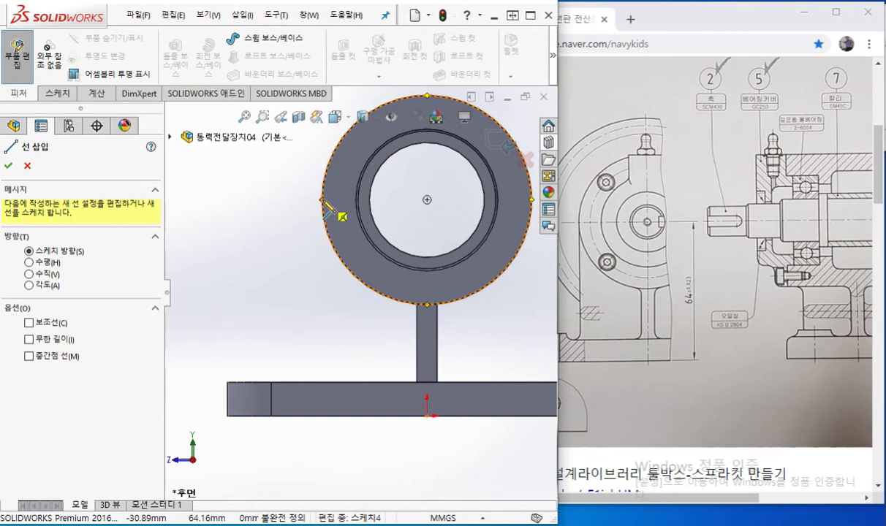
pyautogui.click(323, 199)
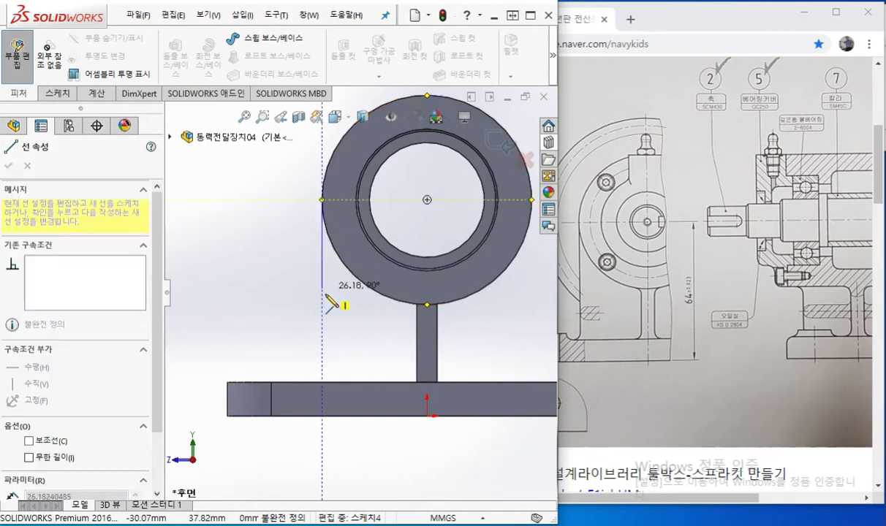
pyautogui.click(323, 383)
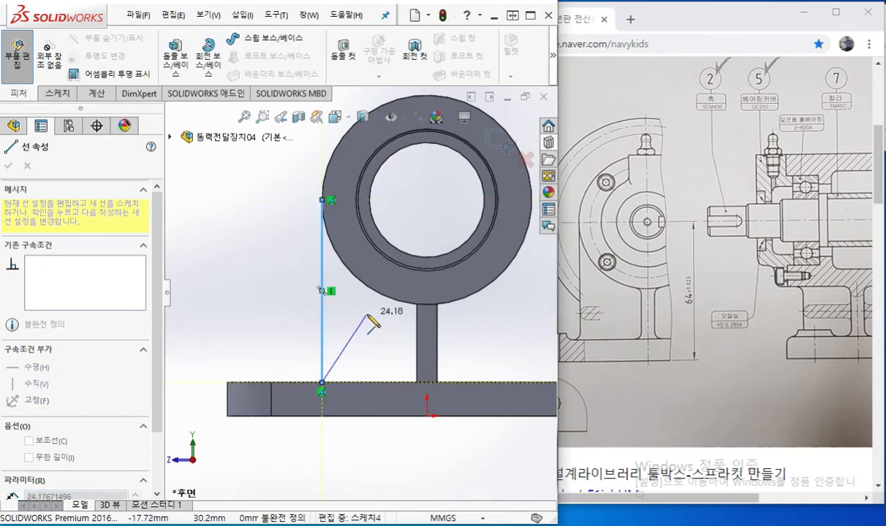
pyautogui.rightClick(369, 313)
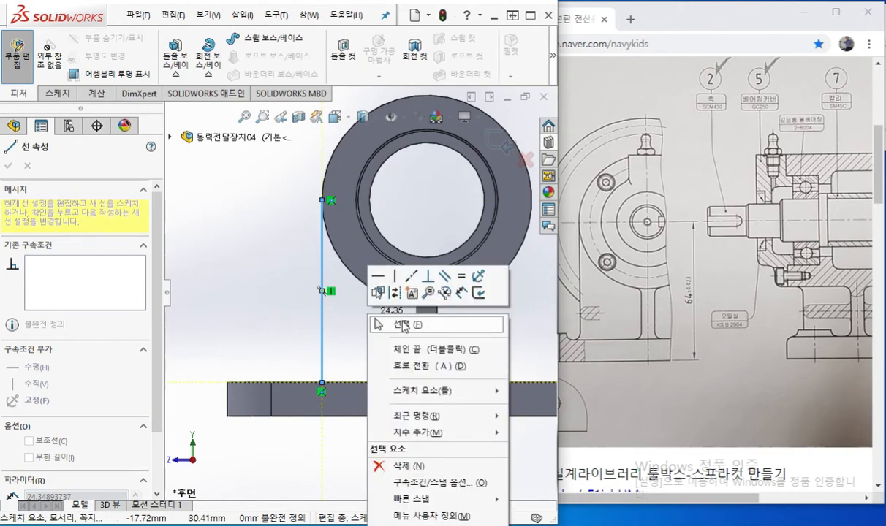
pyautogui.click(377, 341)
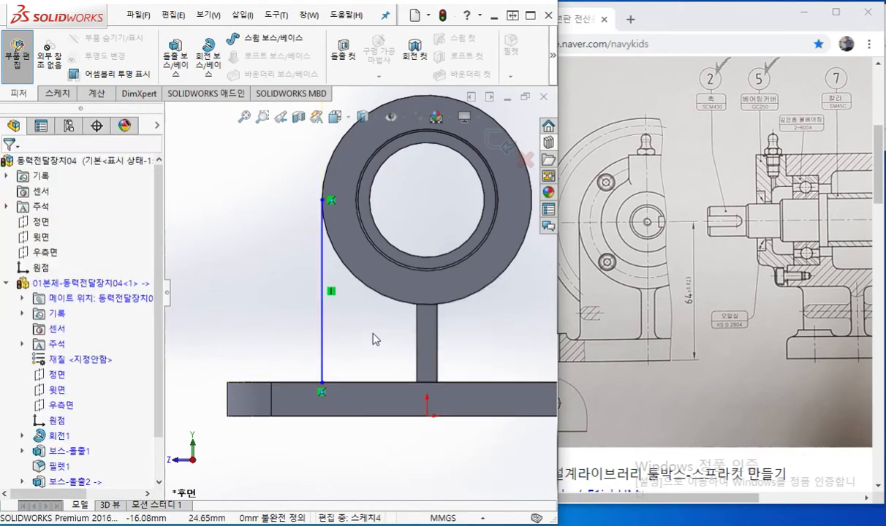
pyautogui.click(531, 17)
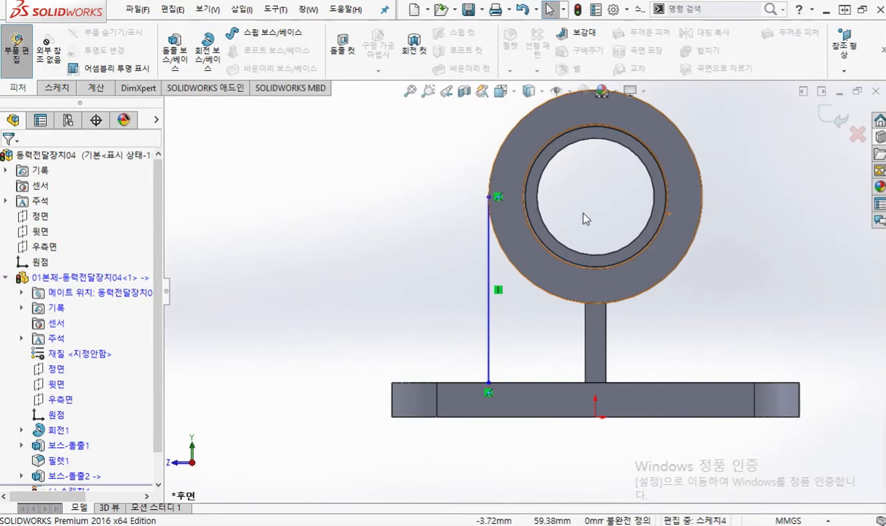
# Start a Rib (보강대) from the vertical line and flip its material side (뒤집기) toward the support web.
pyautogui.press('F12')
pyautogui.moveTo(604, 38)
pyautogui.mouseDown()
pyautogui.moveTo(599, 45)
pyautogui.moveTo(605, 21)
pyautogui.moveTo(611, 42)
pyautogui.mouseUp()
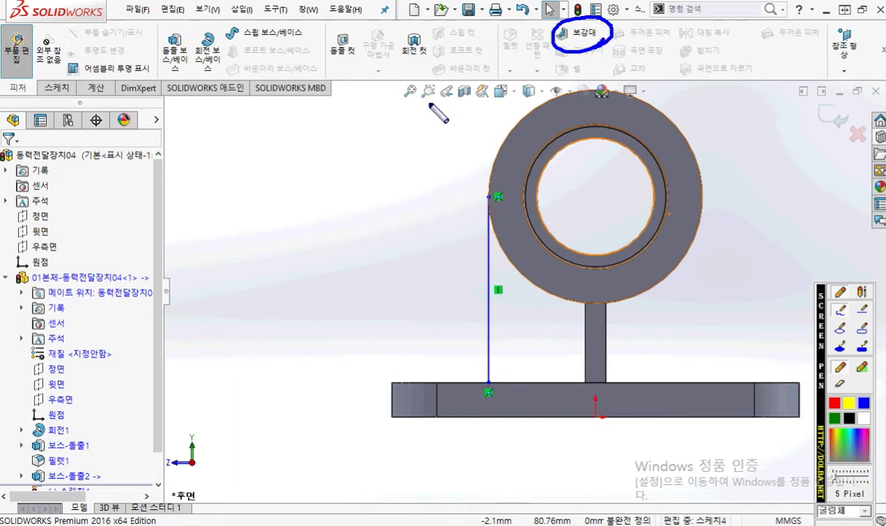
pyautogui.press('Escape')
pyautogui.press('s')
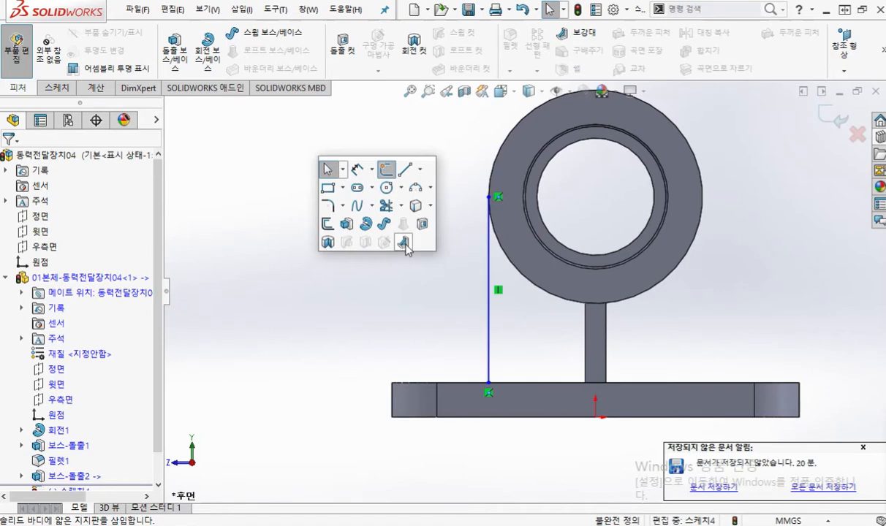
pyautogui.click(404, 244)
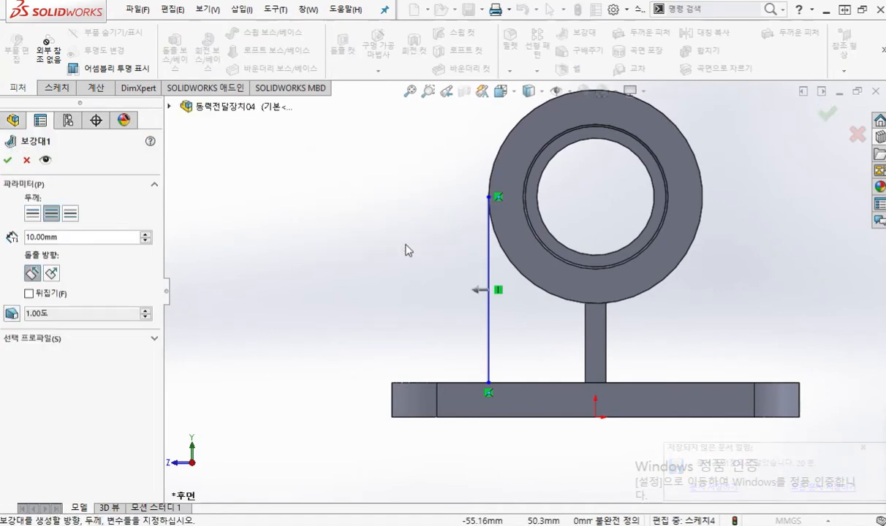
pyautogui.press('F9')
pyautogui.moveTo(500, 290)
pyautogui.mouseDown()
pyautogui.moveTo(455, 290)
pyautogui.moveTo(470, 305)
pyautogui.mouseUp()
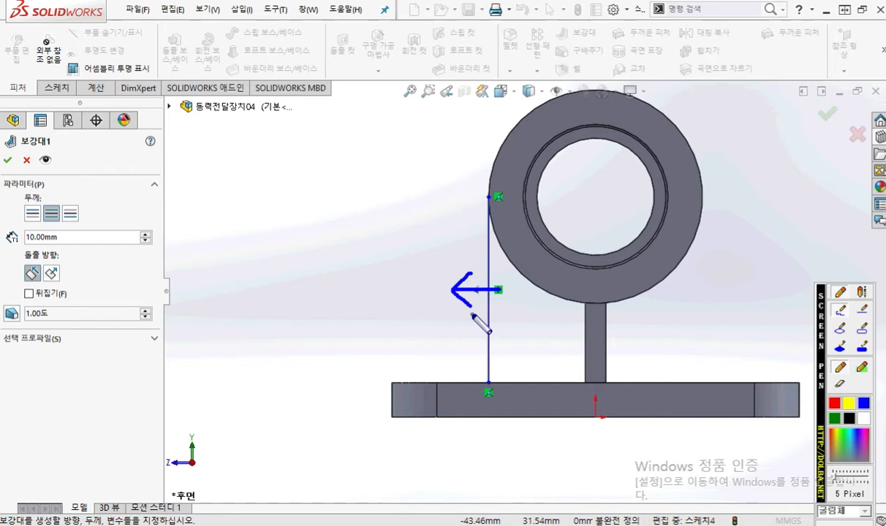
pyautogui.moveTo(70, 284)
pyautogui.mouseDown()
pyautogui.moveTo(22, 300)
pyautogui.moveTo(80, 300)
pyautogui.mouseUp()
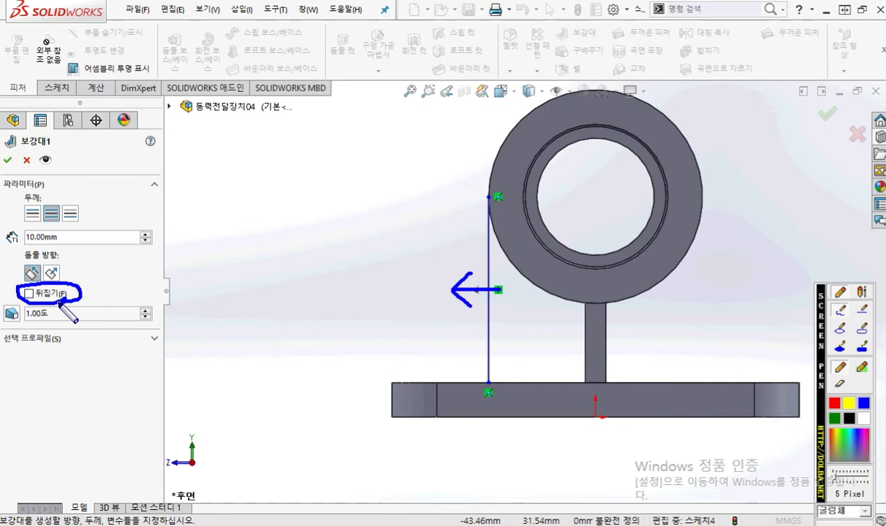
pyautogui.press('Escape')
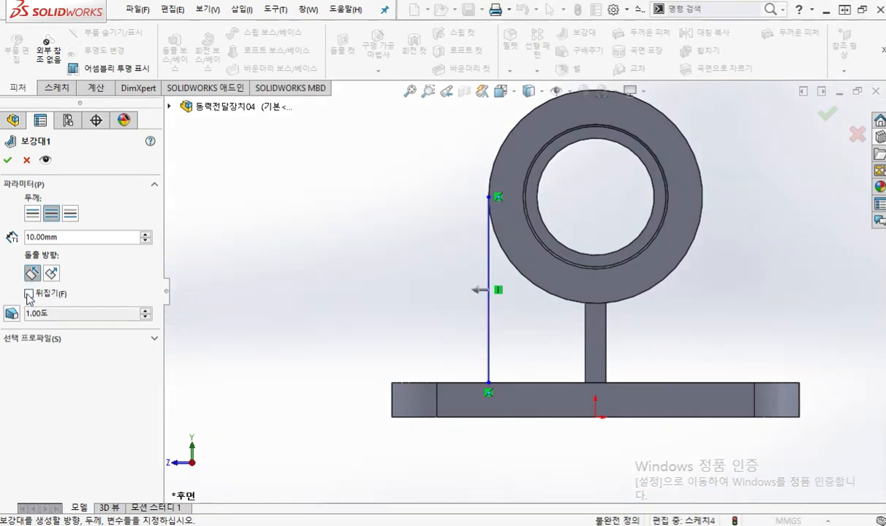
pyautogui.press('F12')
pyautogui.moveTo(489, 290)
pyautogui.mouseDown()
pyautogui.moveTo(517, 291)
pyautogui.moveTo(514, 302)
pyautogui.mouseUp()
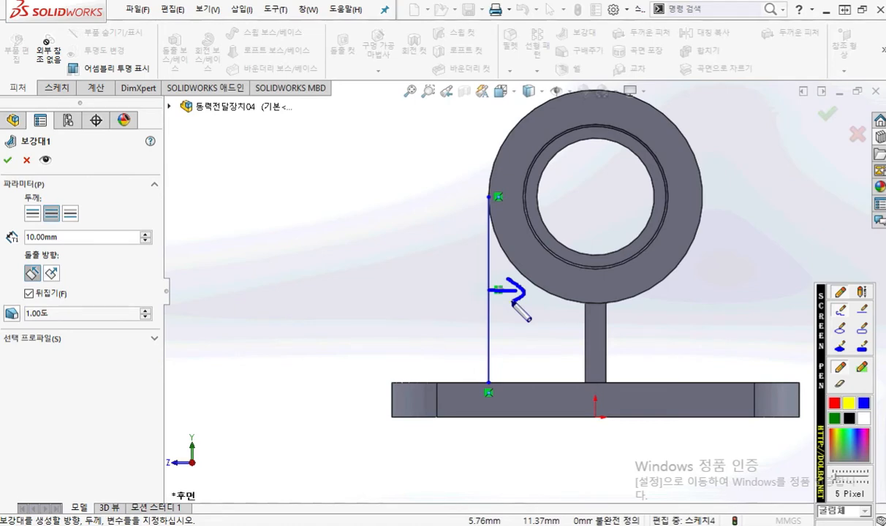
pyautogui.press('Escape')
# Examine the rib preview in 3D along with the extrusion direction (돌출 방향) options relative to the sketch plane.
pyautogui.moveTo(392, 271)
pyautogui.mouseDown(button='middle')
pyautogui.moveTo(386, 263)
pyautogui.moveTo(435, 323)
pyautogui.mouseUp(button='middle')
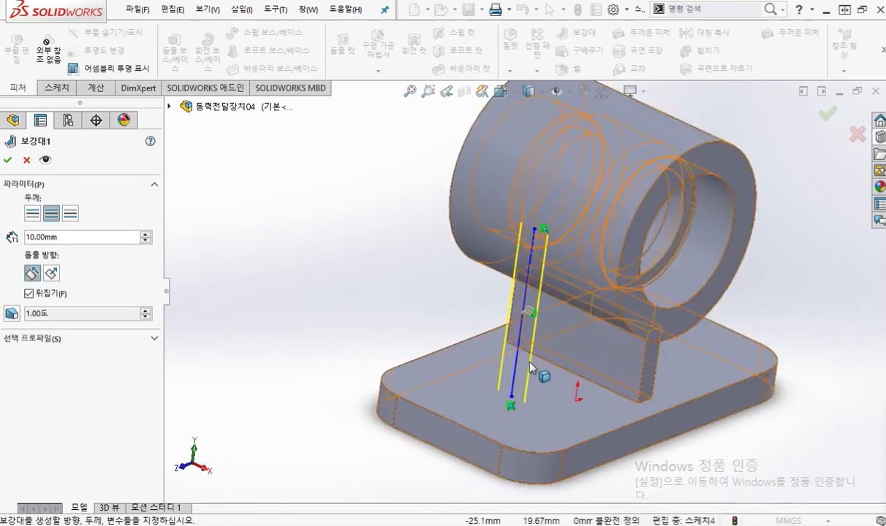
pyautogui.scroll(-3, 501, 343)
pyautogui.moveTo(586, 347); pyautogui.dragTo(574, 350, button='middle')
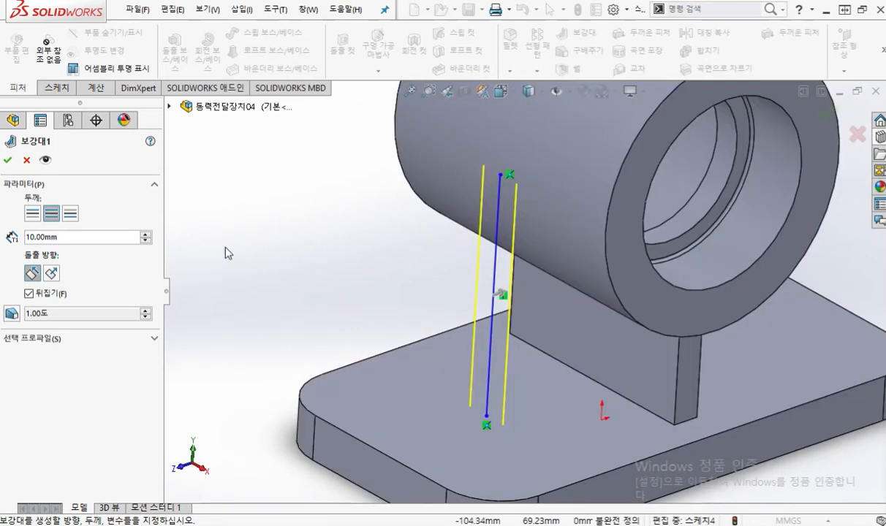
pyautogui.press('F12')
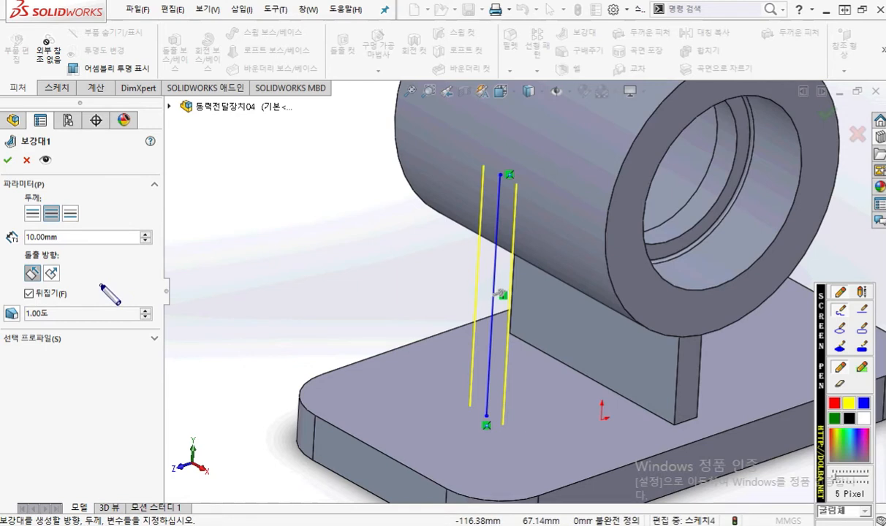
pyautogui.moveTo(61, 172)
pyautogui.mouseDown()
pyautogui.moveTo(31, 148)
pyautogui.moveTo(61, 167)
pyautogui.mouseUp()
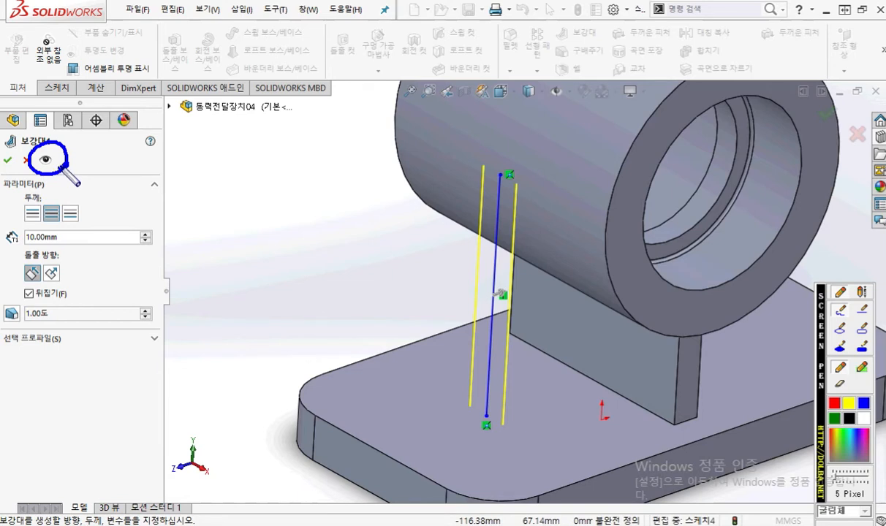
pyautogui.moveTo(58, 149); pyautogui.dragTo(63, 172)
pyautogui.moveTo(37, 280)
pyautogui.mouseDown()
pyautogui.moveTo(13, 261)
pyautogui.moveTo(11, 279)
pyautogui.moveTo(15, 260)
pyautogui.moveTo(85, 272)
pyautogui.mouseUp()
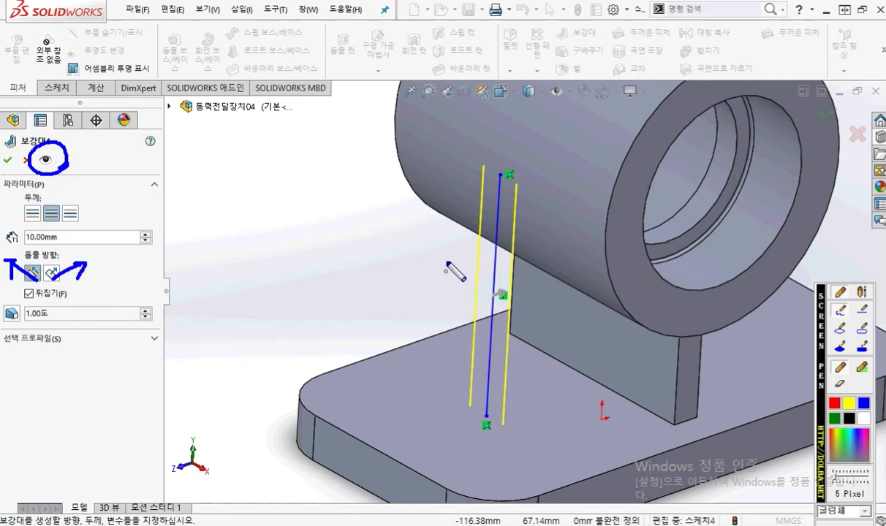
pyautogui.moveTo(751, 114)
pyautogui.mouseDown()
pyautogui.moveTo(428, 165)
pyautogui.moveTo(419, 330)
pyautogui.moveTo(438, 446)
pyautogui.moveTo(745, 361)
pyautogui.moveTo(751, 147)
pyautogui.mouseUp()
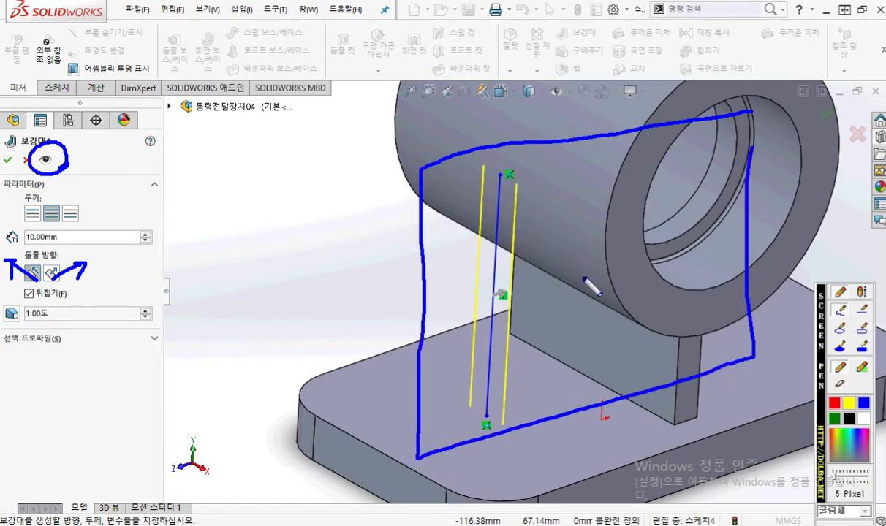
pyautogui.moveTo(483, 322)
pyautogui.mouseDown()
pyautogui.moveTo(563, 298)
pyautogui.moveTo(574, 323)
pyautogui.mouseUp()
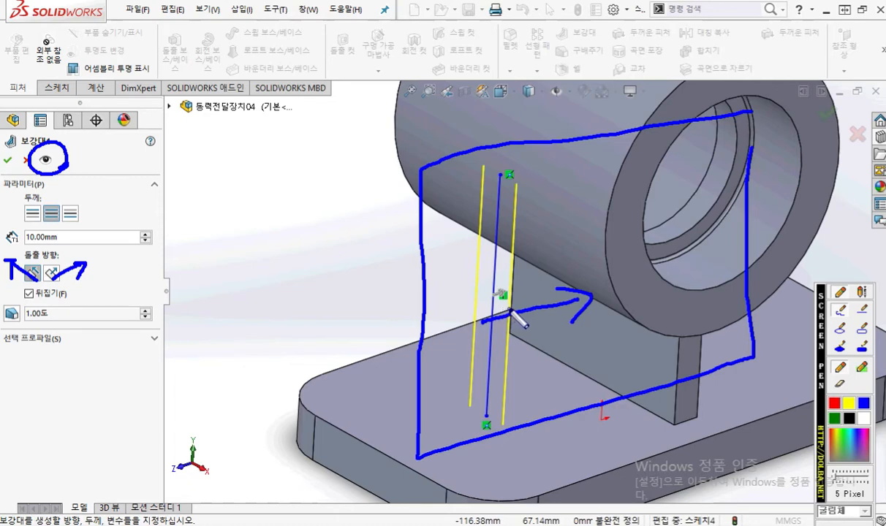
pyautogui.press('Escape')
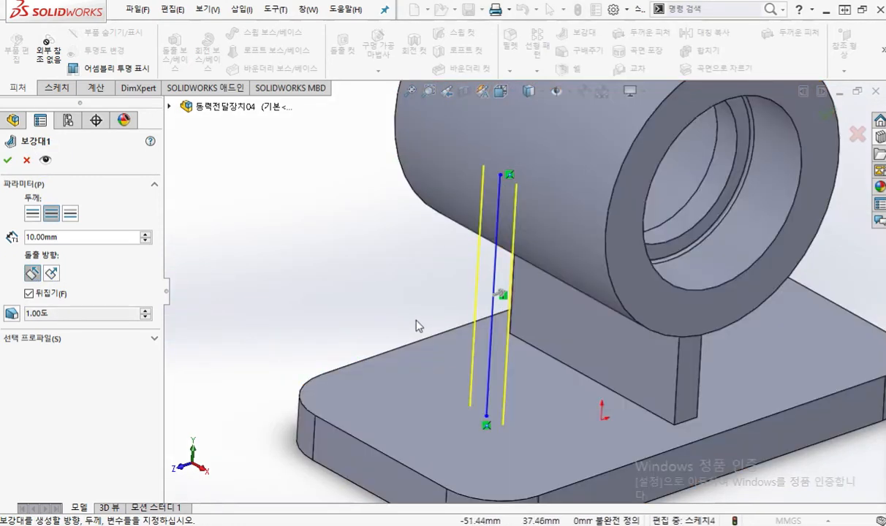
# Check how the rib's thickness and direction span base plate, web and housing, comparing with the reference drawing.
pyautogui.press('F12')
pyautogui.moveTo(509, 425); pyautogui.dragTo(578, 389)
pyautogui.moveTo(456, 396)
pyautogui.mouseDown()
pyautogui.moveTo(544, 361)
pyautogui.moveTo(592, 370)
pyautogui.mouseUp()
pyautogui.moveTo(460, 401); pyautogui.dragTo(526, 422)
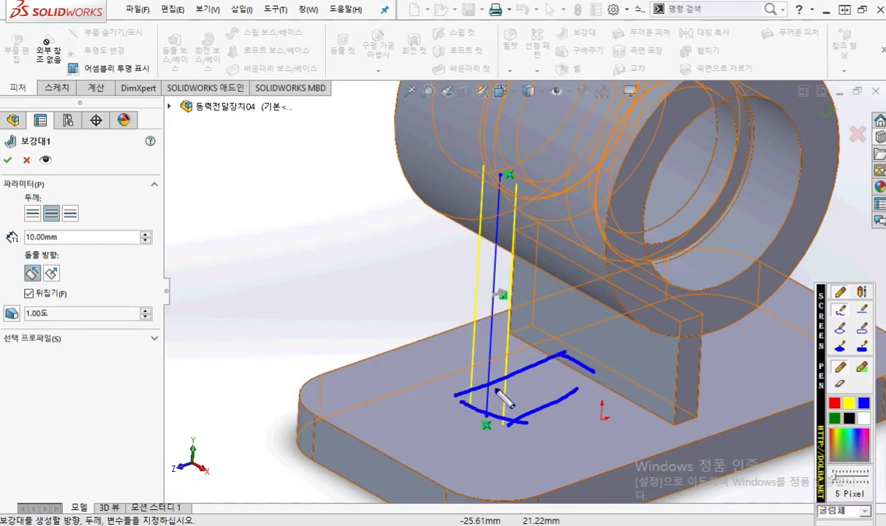
pyautogui.moveTo(501, 177)
pyautogui.mouseDown()
pyautogui.moveTo(598, 199)
pyautogui.moveTo(594, 357)
pyautogui.mouseUp()
pyautogui.moveTo(579, 225); pyautogui.dragTo(560, 357)
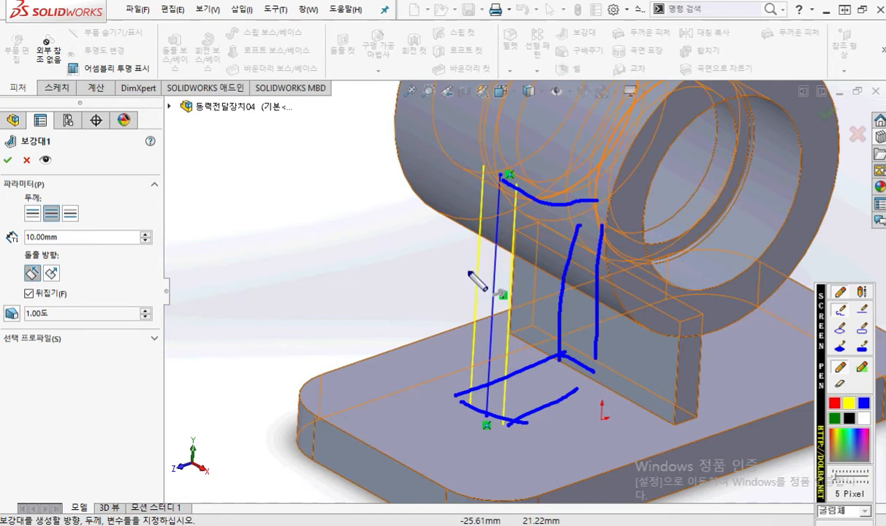
pyautogui.moveTo(370, 245)
pyautogui.mouseDown()
pyautogui.moveTo(625, 142)
pyautogui.moveTo(646, 356)
pyautogui.moveTo(419, 470)
pyautogui.moveTo(403, 235)
pyautogui.mouseUp()
pyautogui.moveTo(486, 303); pyautogui.dragTo(529, 276)
pyautogui.hotkey('alt', 'Tab')
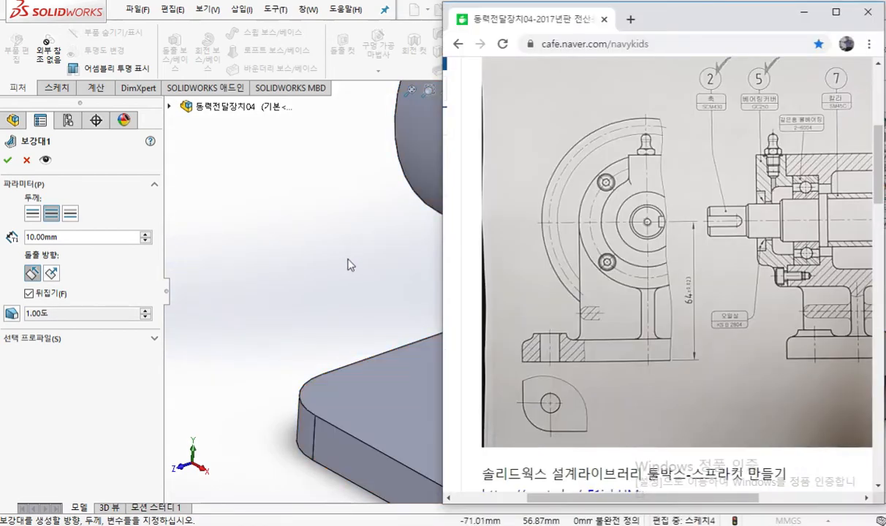
pyautogui.hotkey('alt', 'Tab')
pyautogui.moveTo(415, 277); pyautogui.dragTo(460, 330, button='middle')
pyautogui.hotkey('ctrl', '2')
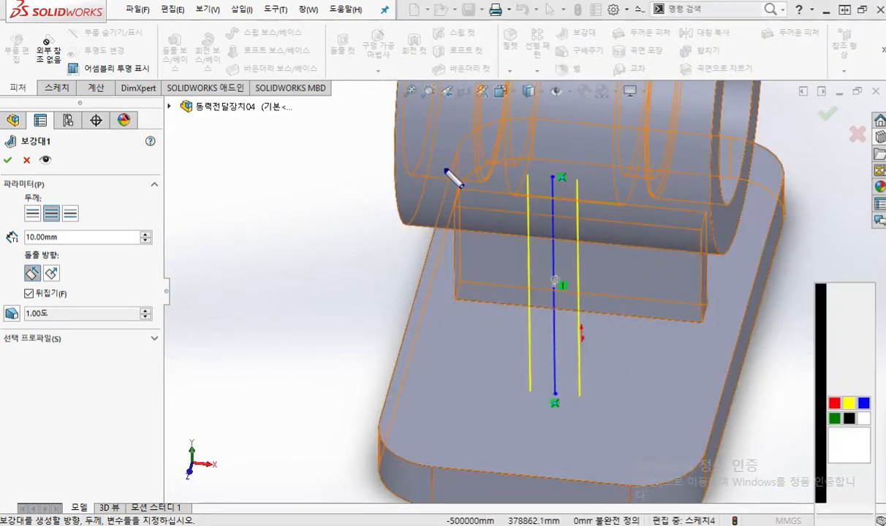
pyautogui.moveTo(396, 153)
pyautogui.mouseDown()
pyautogui.moveTo(737, 192)
pyautogui.moveTo(744, 352)
pyautogui.moveTo(472, 328)
pyautogui.moveTo(420, 260)
pyautogui.moveTo(421, 161)
pyautogui.mouseUp()
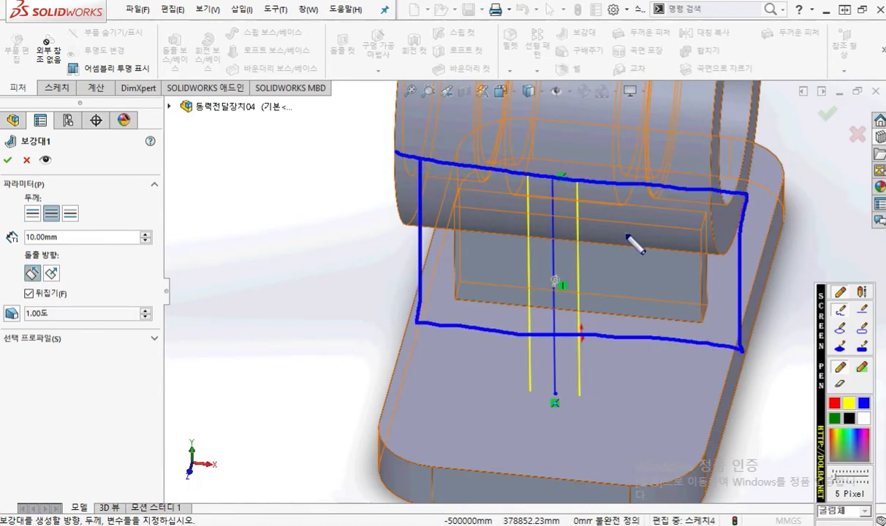
# Examine the rib preview's extrusion direction (돌출 방향) toward the support web from the other side of the body.
pyautogui.moveTo(537, 320)
pyautogui.mouseDown()
pyautogui.moveTo(580, 333)
pyautogui.moveTo(614, 263)
pyautogui.moveTo(551, 296)
pyautogui.moveTo(576, 258)
pyautogui.moveTo(633, 259)
pyautogui.mouseUp()
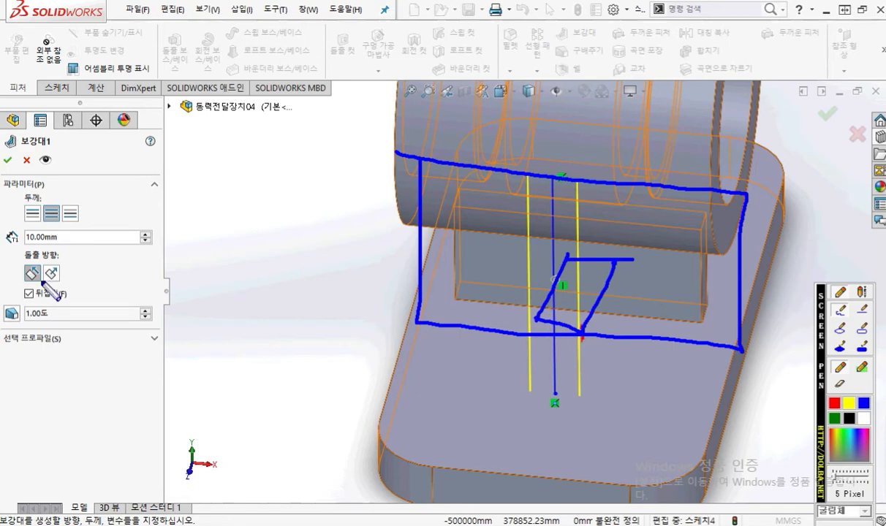
pyautogui.moveTo(71, 285)
pyautogui.mouseDown()
pyautogui.moveTo(73, 256)
pyautogui.moveTo(69, 289)
pyautogui.mouseUp()
pyautogui.press('Escape')
pyautogui.moveTo(712, 347)
pyautogui.mouseDown(button='middle')
pyautogui.moveTo(706, 287)
pyautogui.moveTo(663, 354)
pyautogui.moveTo(139, 288)
pyautogui.mouseUp(button='middle')
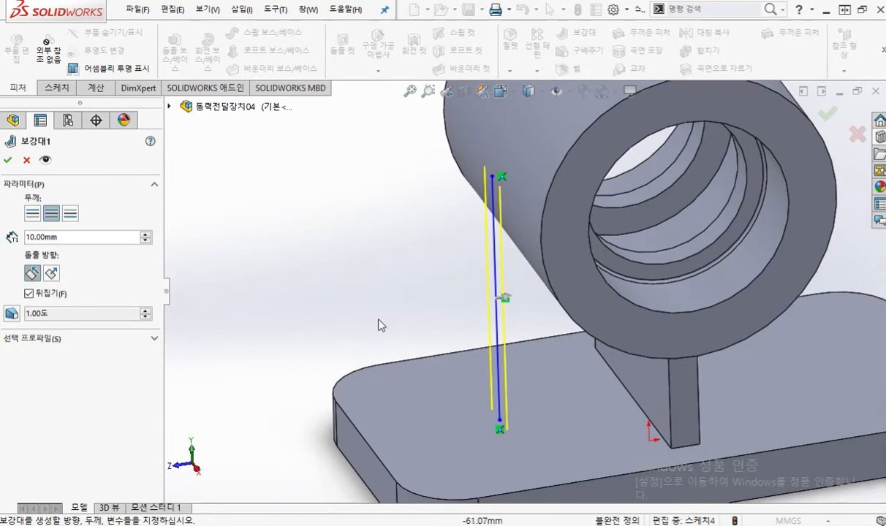
pyautogui.moveTo(381, 312); pyautogui.dragTo(391, 320, button='middle')
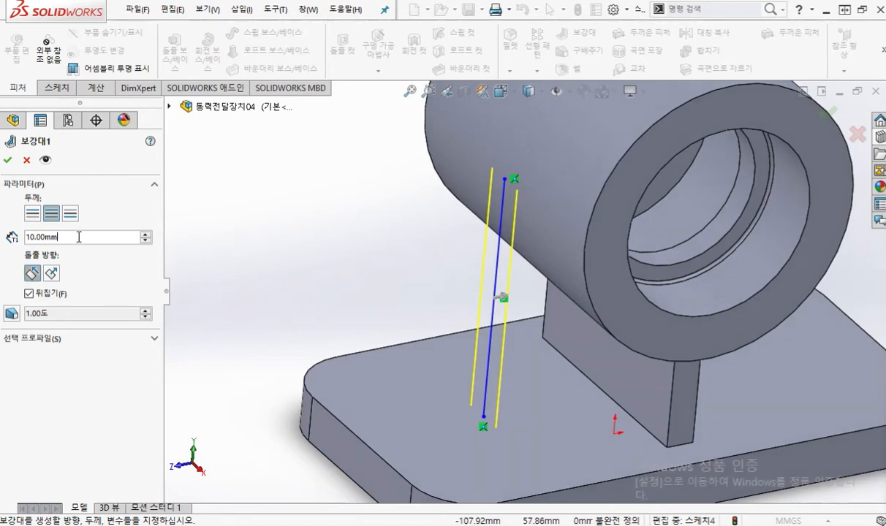
# Set the rib's thickness to 6 mm, spread over both sides of the sketch line.
pyautogui.doubleClick(34, 239)
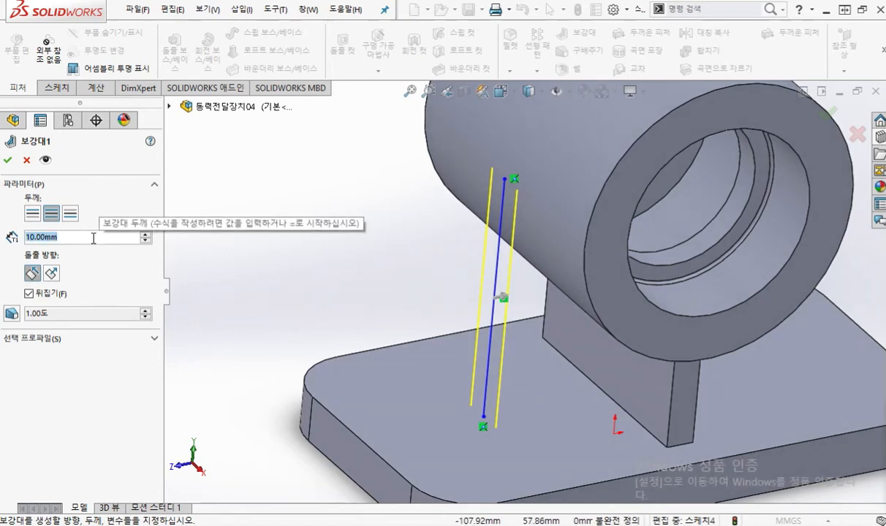
pyautogui.press('F12')
pyautogui.moveTo(72, 243)
pyautogui.mouseDown()
pyautogui.moveTo(30, 226)
pyautogui.moveTo(62, 249)
pyautogui.mouseUp()
pyautogui.moveTo(108, 216)
pyautogui.mouseDown()
pyautogui.moveTo(87, 230)
pyautogui.moveTo(83, 252)
pyautogui.moveTo(37, 199)
pyautogui.moveTo(73, 207)
pyautogui.moveTo(66, 229)
pyautogui.moveTo(76, 180)
pyautogui.moveTo(59, 198)
pyautogui.moveTo(88, 193)
pyautogui.mouseUp()
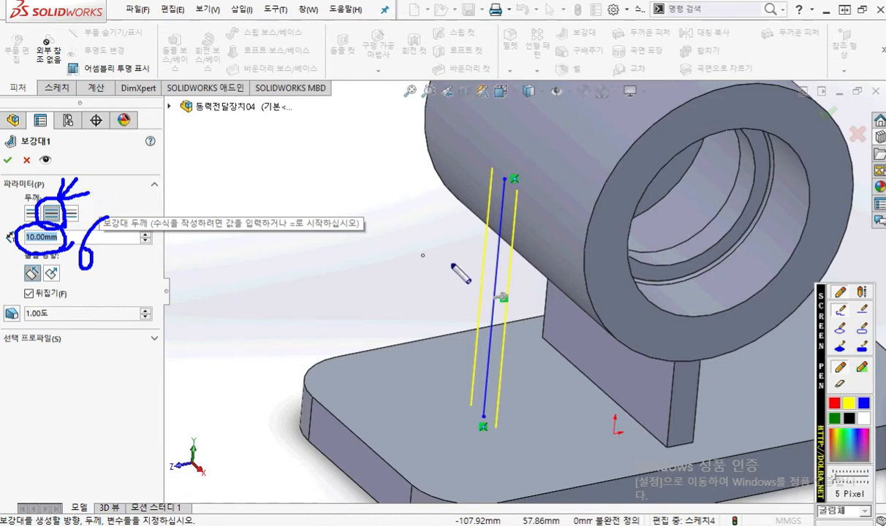
pyautogui.moveTo(510, 281); pyautogui.dragTo(513, 283)
pyautogui.moveTo(514, 272)
pyautogui.mouseDown()
pyautogui.moveTo(504, 282)
pyautogui.moveTo(475, 257)
pyautogui.moveTo(468, 301)
pyautogui.mouseUp()
pyautogui.moveTo(520, 268)
pyautogui.mouseDown()
pyautogui.moveTo(520, 304)
pyautogui.moveTo(476, 320)
pyautogui.moveTo(494, 328)
pyautogui.mouseUp()
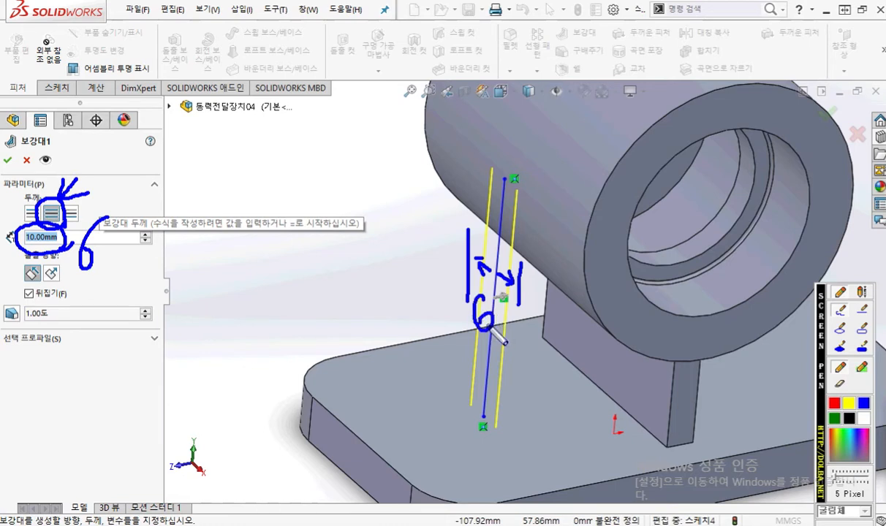
pyautogui.rightClick(88, 212)
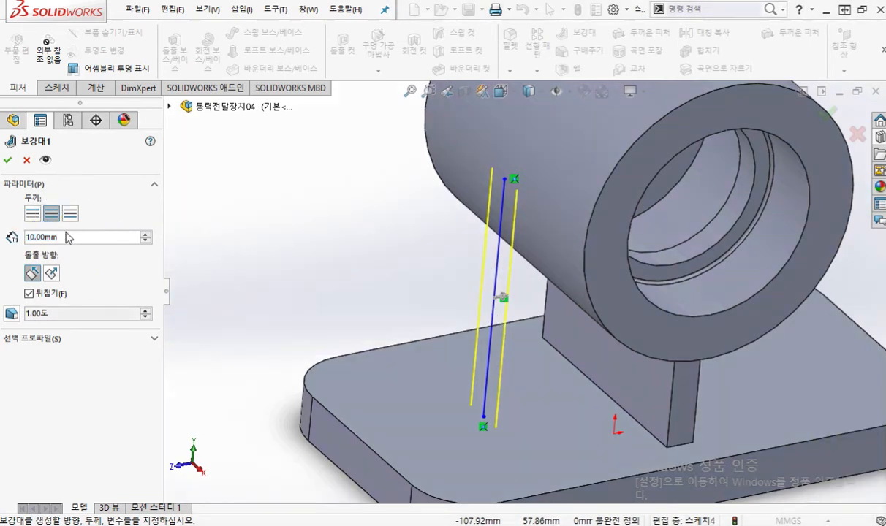
pyautogui.doubleClick(74, 238)
pyautogui.write('6')
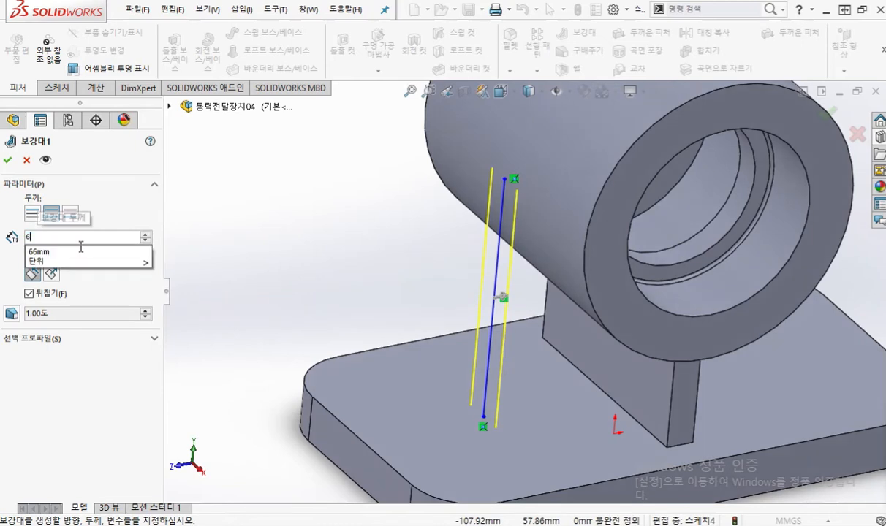
pyautogui.press('Return')
# Compare the one-sided thickness options on the rib preview, restore thickness on both sides and create the rib.
pyautogui.moveTo(297, 228); pyautogui.dragTo(321, 252, button='middle')
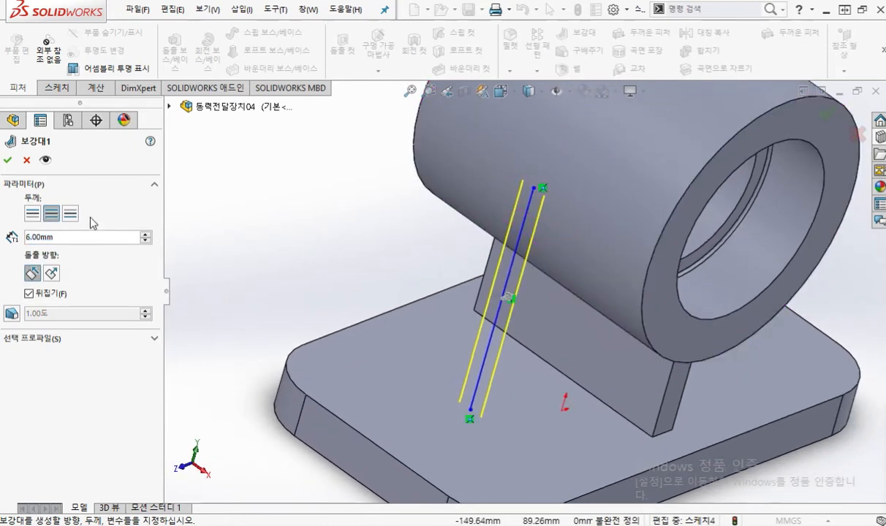
pyautogui.click(33, 214)
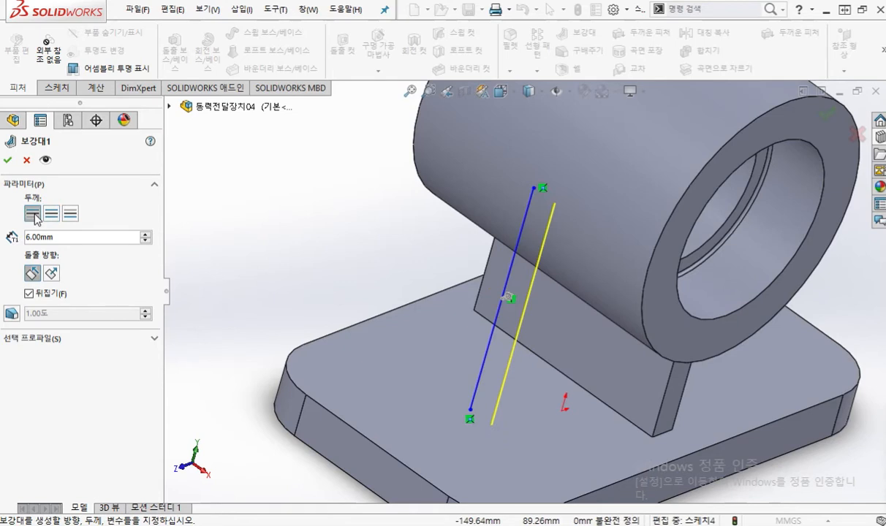
pyautogui.click(71, 213)
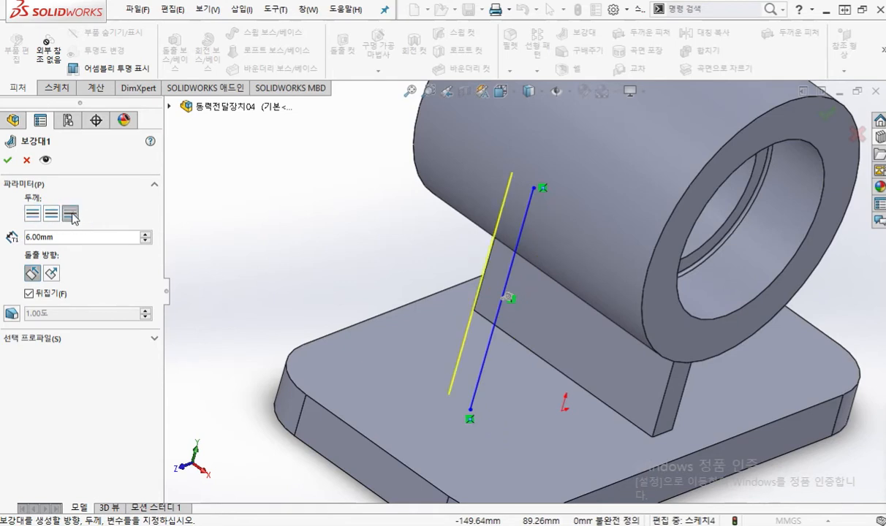
pyautogui.click(51, 214)
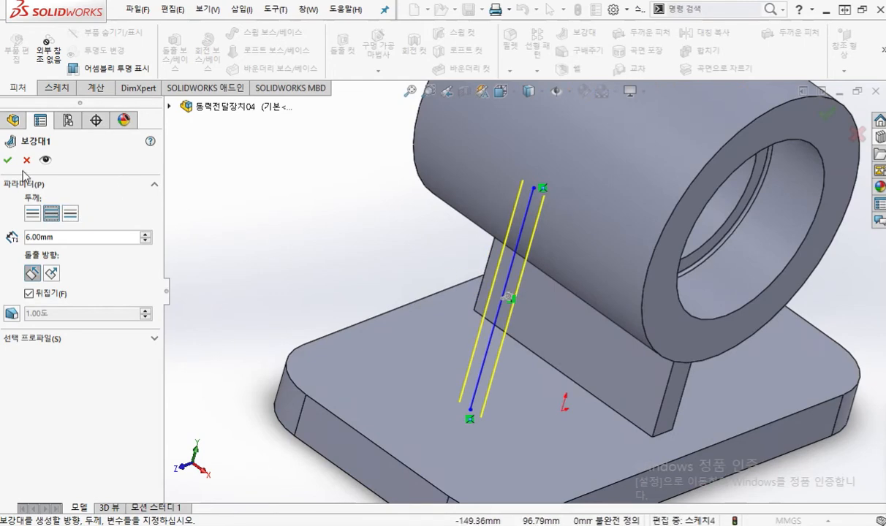
pyautogui.click(8, 161)
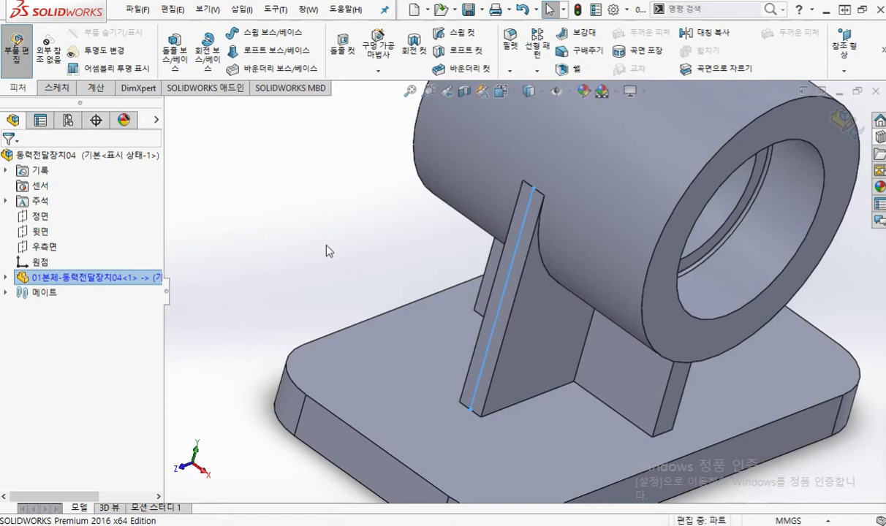
# Examine how the finished rib fills the space between housing, base plate and support web from several angles.
pyautogui.moveTo(523, 251)
pyautogui.mouseDown()
pyautogui.moveTo(630, 262)
pyautogui.moveTo(600, 404)
pyautogui.moveTo(408, 440)
pyautogui.mouseUp()
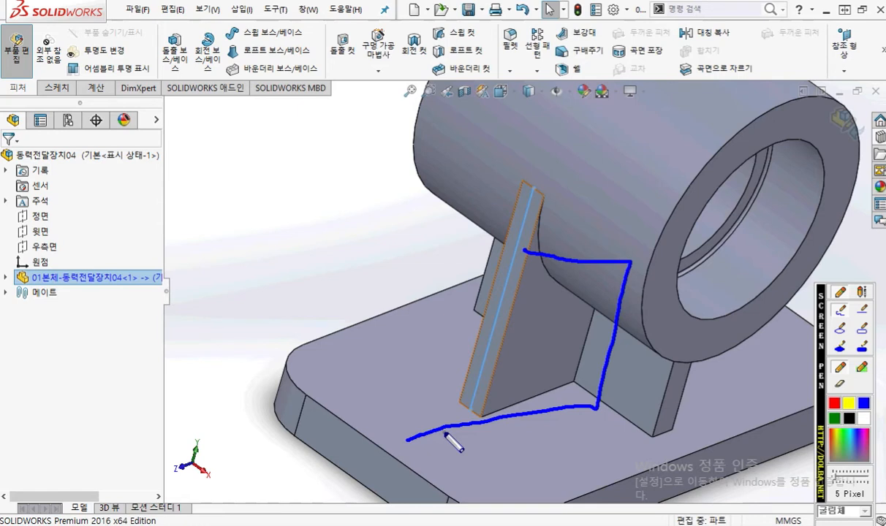
pyautogui.moveTo(560, 257); pyautogui.dragTo(532, 409)
pyautogui.moveTo(581, 269)
pyautogui.mouseDown()
pyautogui.moveTo(563, 305)
pyautogui.moveTo(567, 363)
pyautogui.moveTo(587, 384)
pyautogui.mouseUp()
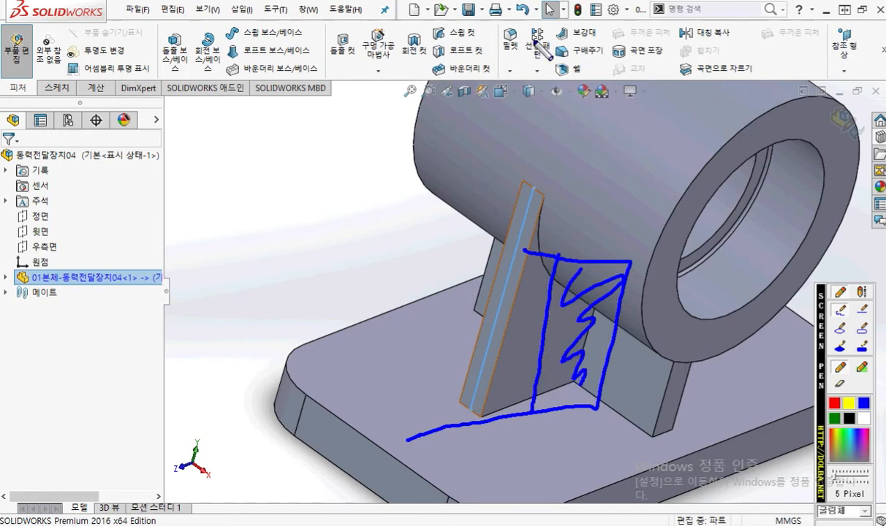
pyautogui.moveTo(579, 43)
pyautogui.mouseDown()
pyautogui.moveTo(606, 24)
pyautogui.moveTo(596, 49)
pyautogui.mouseUp()
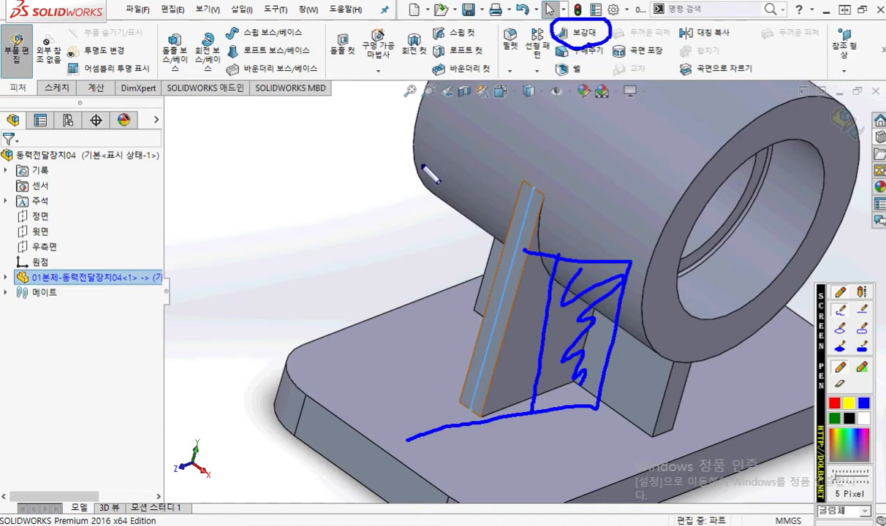
pyautogui.press('Escape')
pyautogui.click(255, 230)
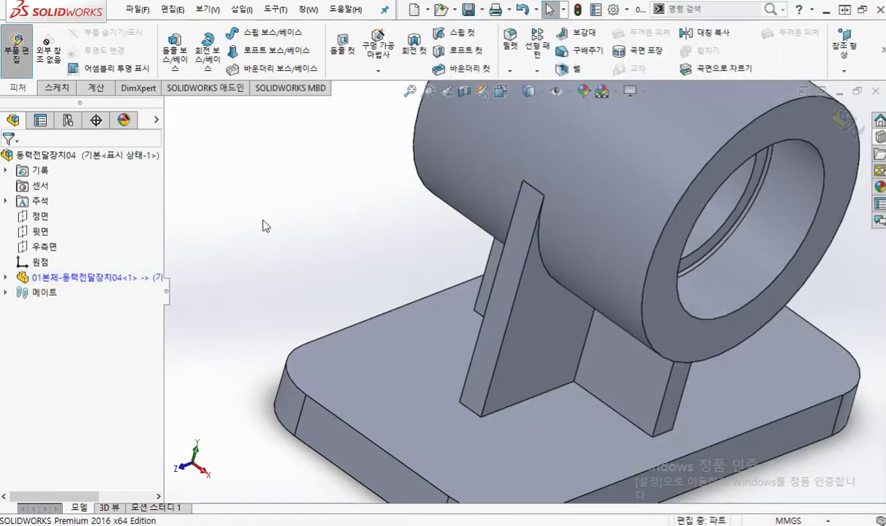
pyautogui.scroll(4, 275, 257)
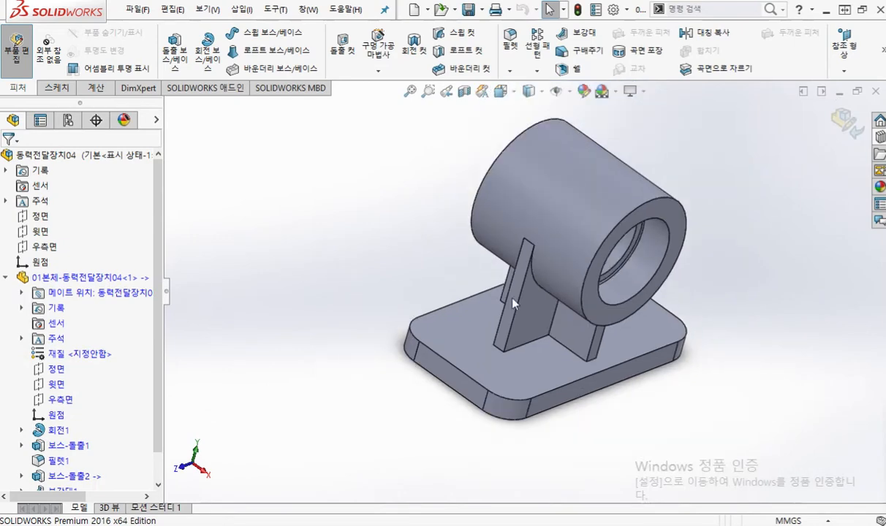
pyautogui.keyDown('ctrl'); pyautogui.moveTo(545, 299); pyautogui.dragTo(469, 313, button='middle'); pyautogui.keyUp('ctrl')
pyautogui.scroll(-2, 470, 312)
pyautogui.moveTo(526, 310); pyautogui.dragTo(485, 301, button='middle')
pyautogui.moveTo(578, 289)
pyautogui.mouseDown(button='middle')
pyautogui.moveTo(534, 269)
pyautogui.moveTo(564, 290)
pyautogui.mouseUp(button='middle')
pyautogui.keyDown('ctrl'); pyautogui.moveTo(633, 322); pyautogui.dragTo(591, 331, button='middle'); pyautogui.keyUp('ctrl')
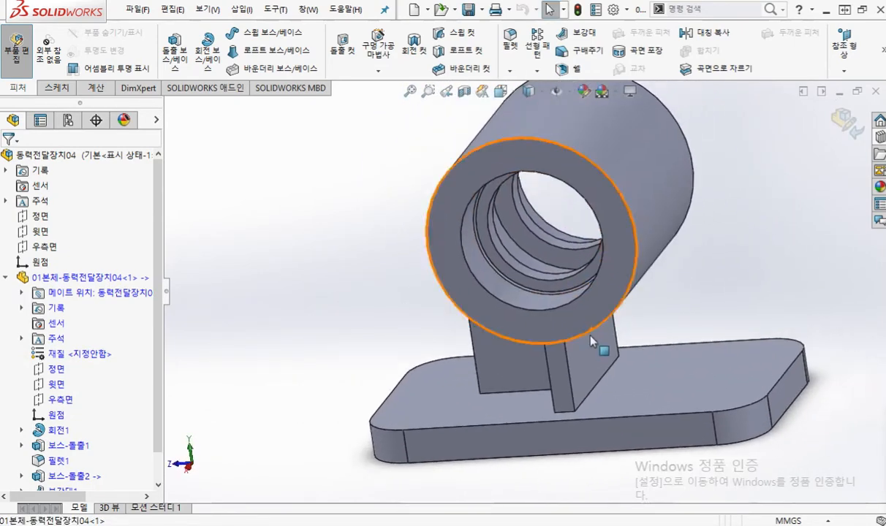
pyautogui.scroll(-1, 584, 335)
pyautogui.scroll(-1, 146, 424)
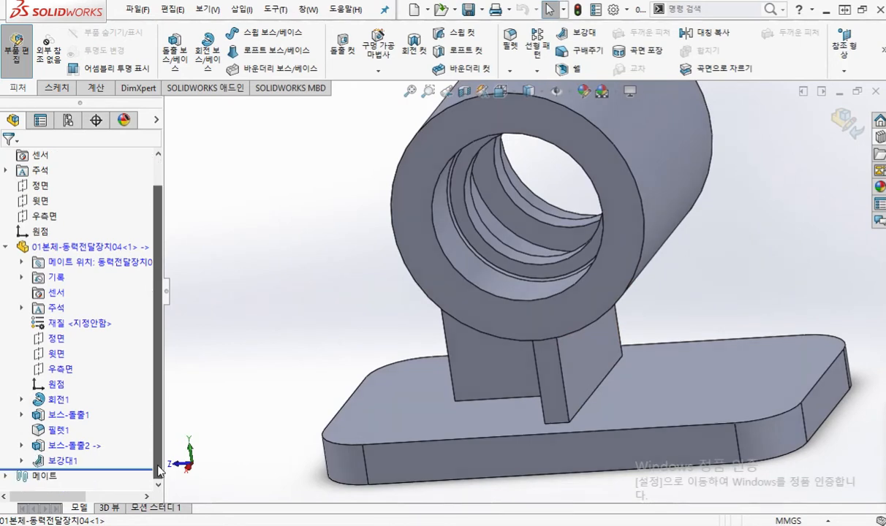
# Check the rib's position relative to the body's front plane (정면) as the symmetry plane for a mirror copy (대칭 복사).
pyautogui.click(63, 465)
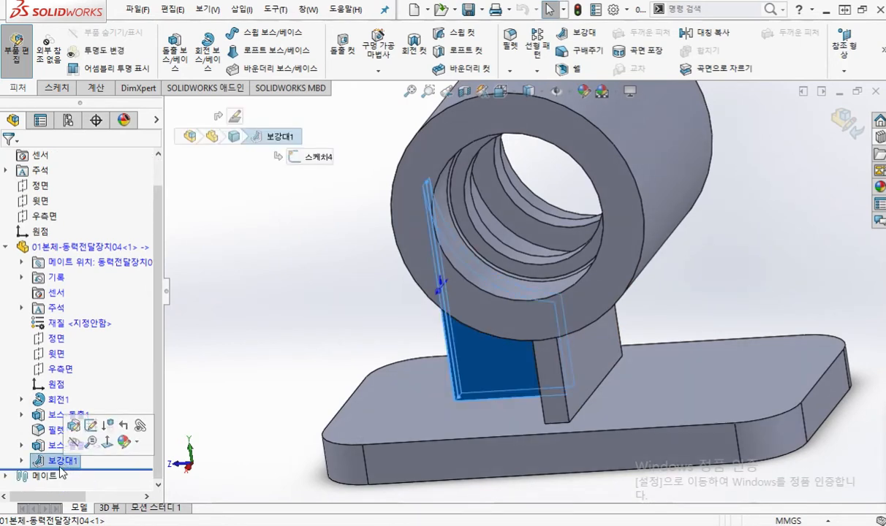
pyautogui.press('F2')
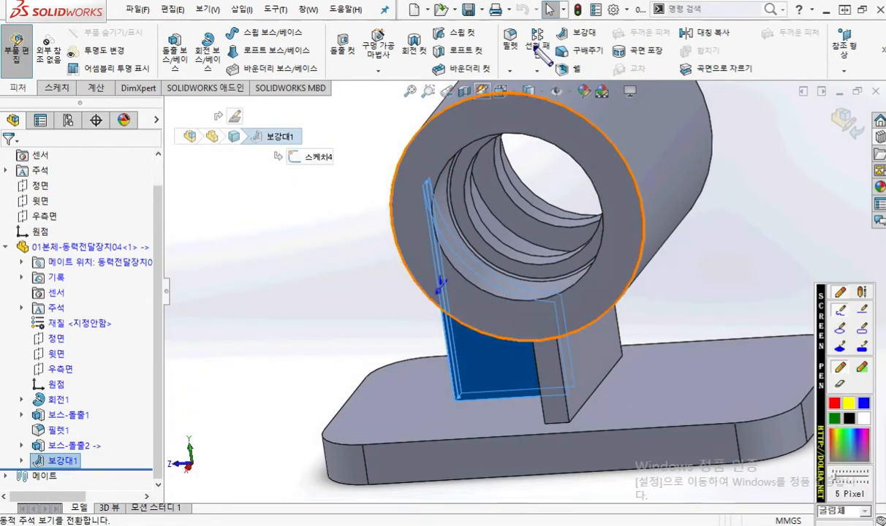
pyautogui.moveTo(720, 49)
pyautogui.mouseDown()
pyautogui.moveTo(736, 12)
pyautogui.moveTo(724, 48)
pyautogui.mouseUp()
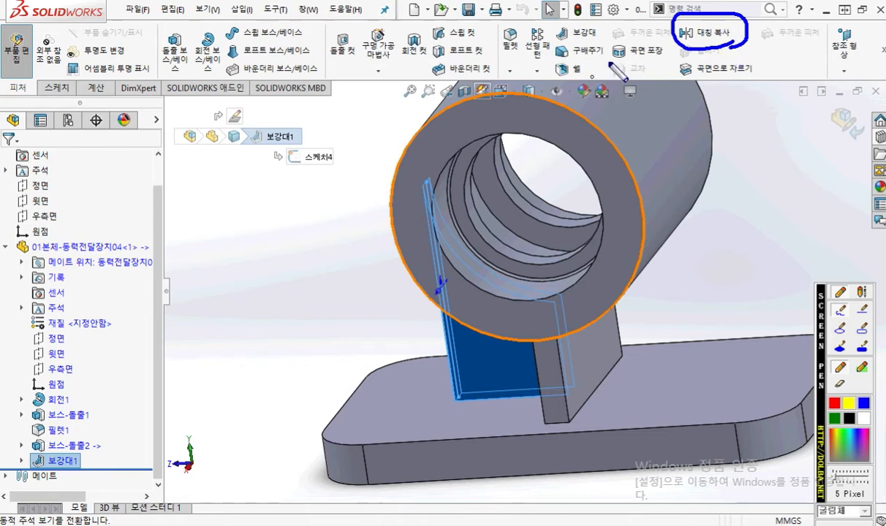
pyautogui.moveTo(570, 60)
pyautogui.mouseDown()
pyautogui.moveTo(495, 166)
pyautogui.moveTo(497, 299)
pyautogui.moveTo(532, 478)
pyautogui.moveTo(641, 355)
pyautogui.moveTo(567, 33)
pyautogui.mouseUp()
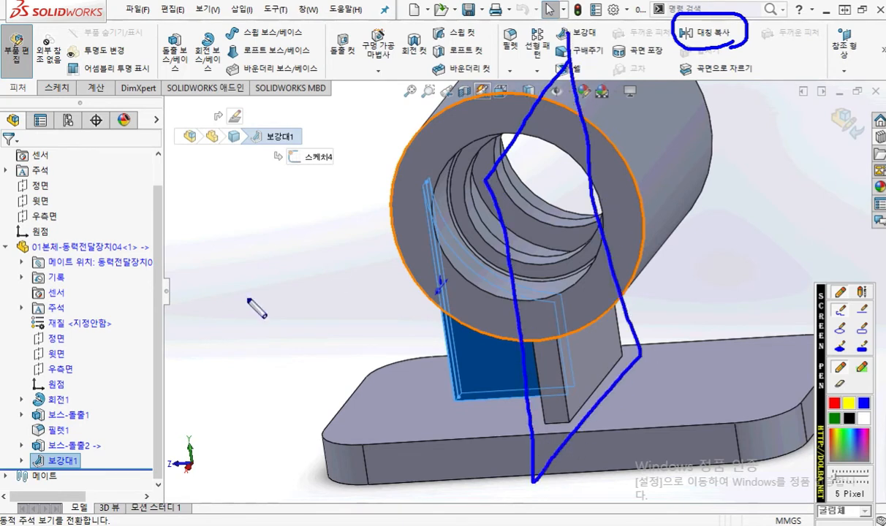
pyautogui.moveTo(11, 344); pyautogui.dragTo(97, 349)
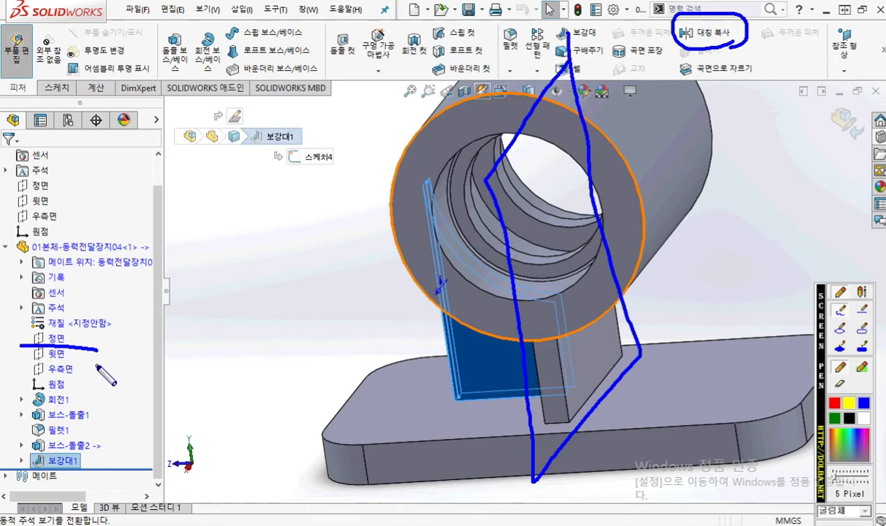
pyautogui.moveTo(497, 359)
pyautogui.mouseDown()
pyautogui.moveTo(548, 421)
pyautogui.moveTo(663, 353)
pyautogui.moveTo(674, 325)
pyautogui.mouseUp()
pyautogui.moveTo(686, 355); pyautogui.dragTo(686, 358)
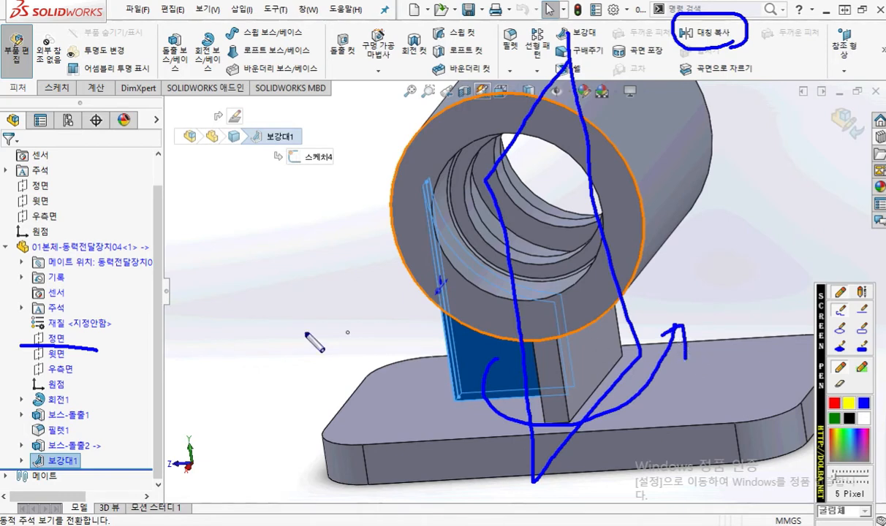
pyautogui.press('Escape')
# Mirror (대칭 복사) the rib feature 보강대1 about the body's front plane (정면) to the other side of the web.
pyautogui.click(296, 289)
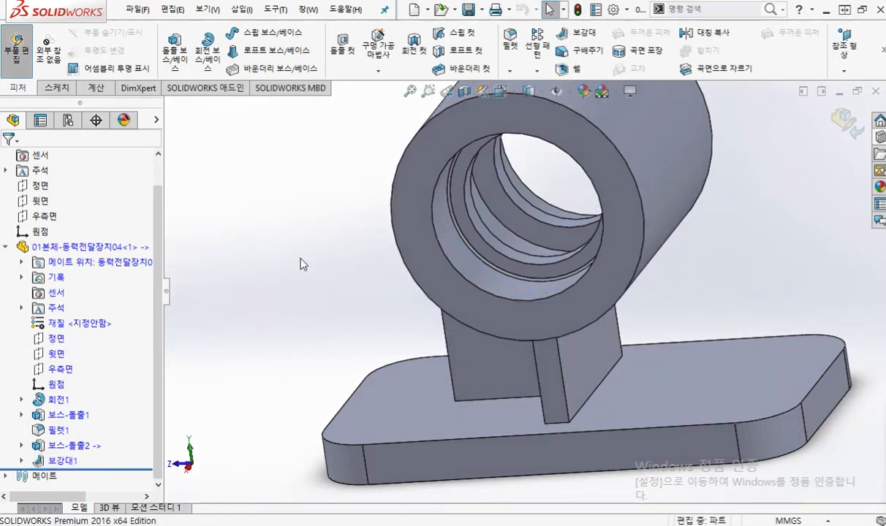
pyautogui.click(402, 187)
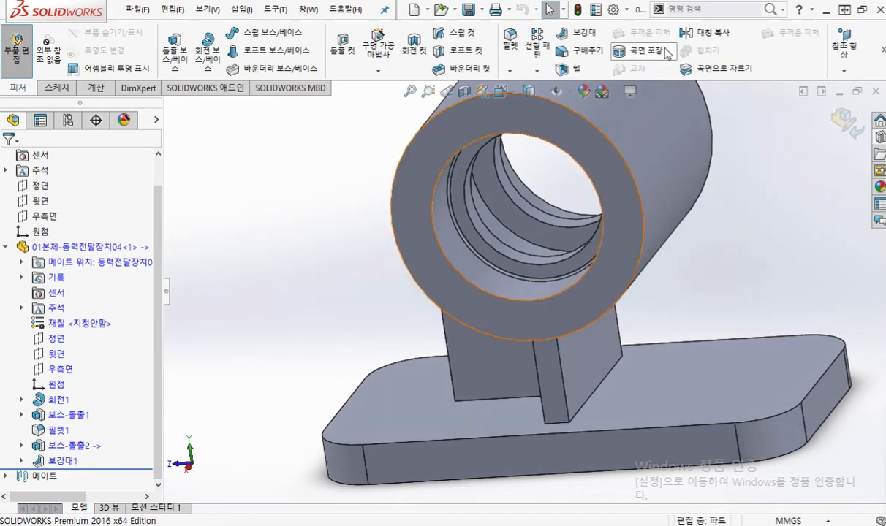
pyautogui.click(703, 40)
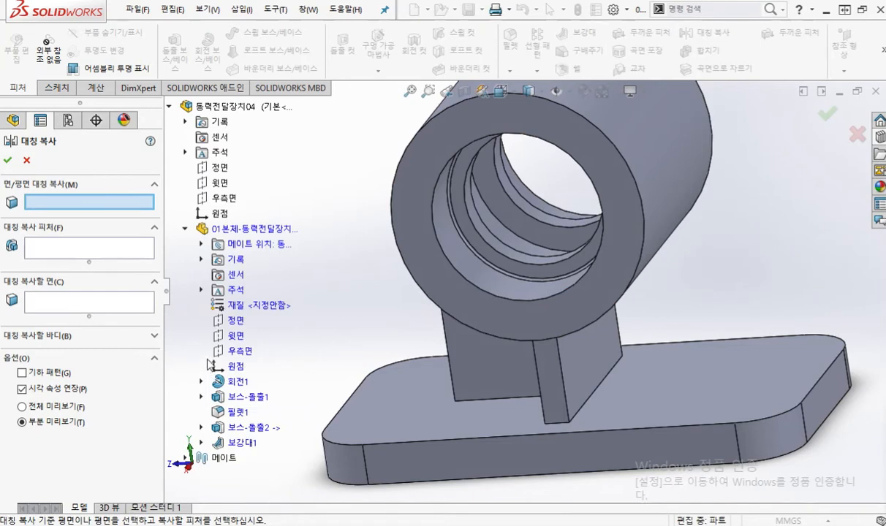
pyautogui.click(235, 322)
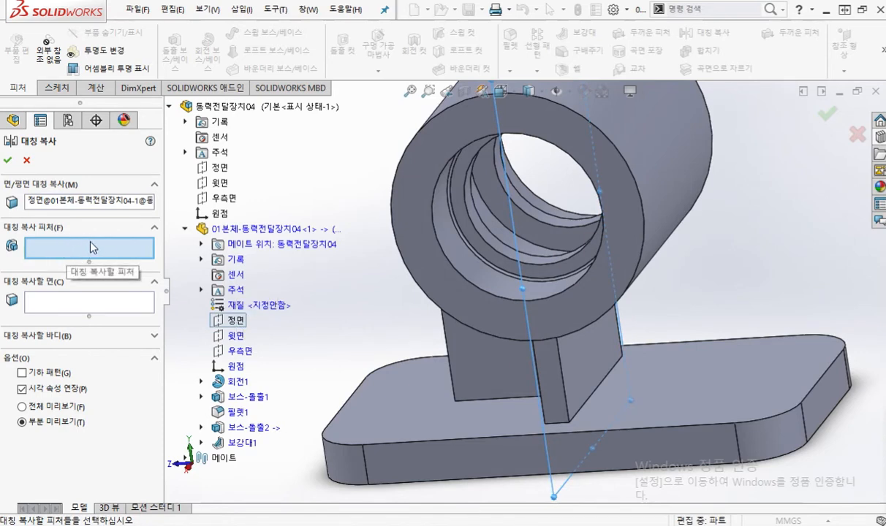
pyautogui.click(246, 443)
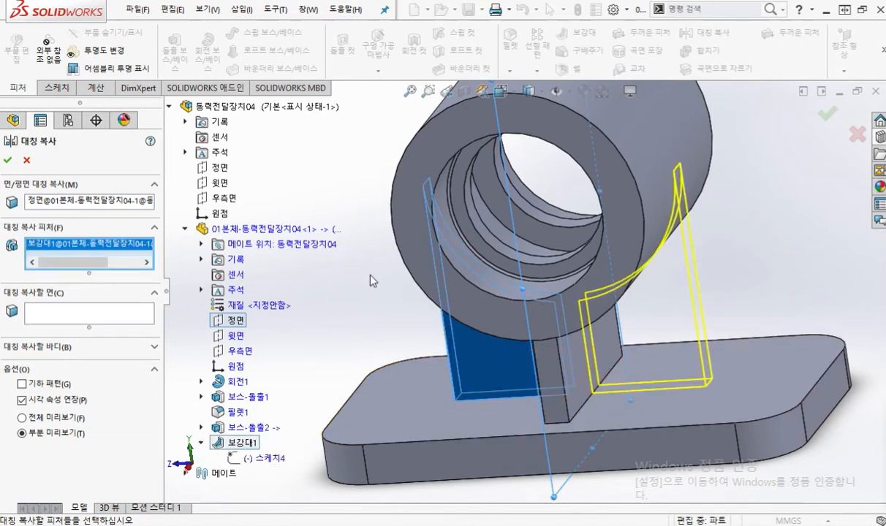
pyautogui.click(7, 160)
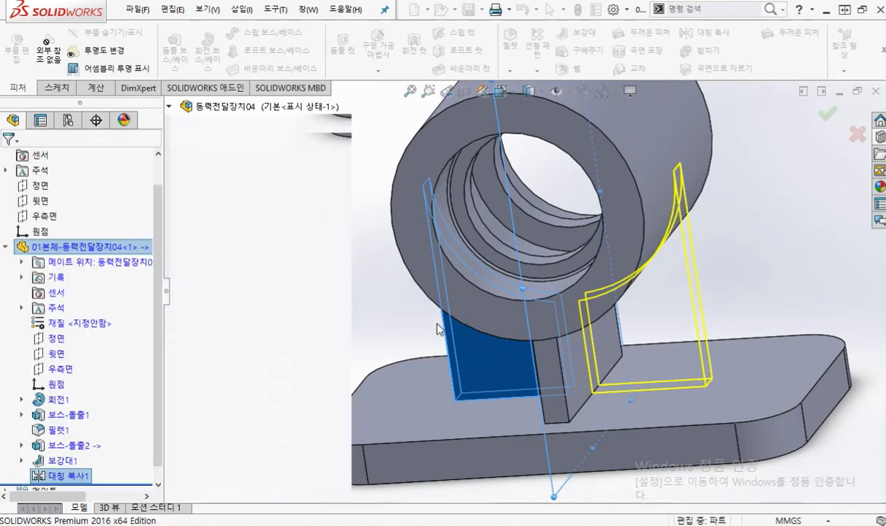
pyautogui.moveTo(676, 385); pyautogui.dragTo(700, 348, button='middle')
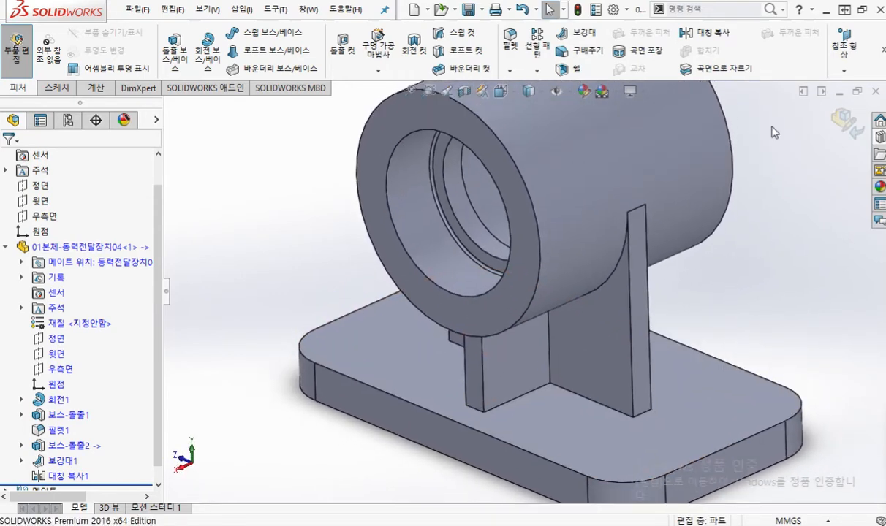
# Bring up the reference drawing in the browser beside the model to view the body's end and section views.
pyautogui.click(862, 11)
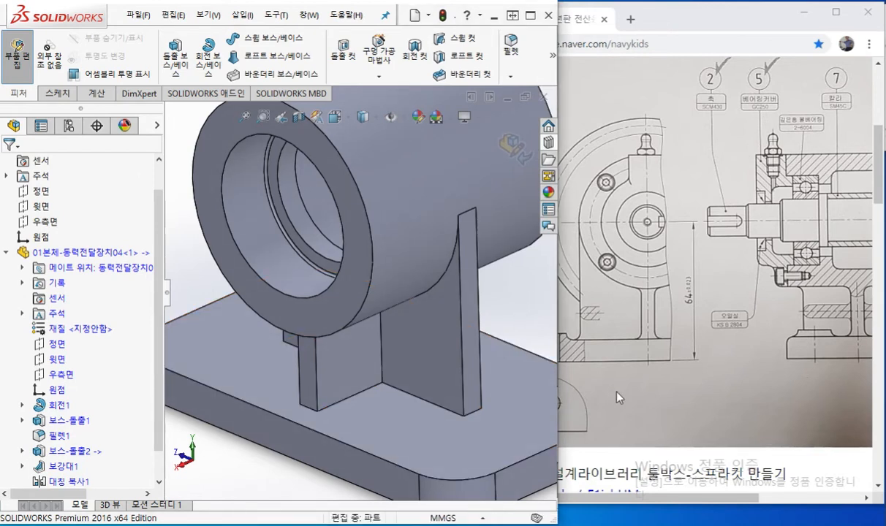
pyautogui.moveTo(694, 500)
pyautogui.mouseDown()
pyautogui.moveTo(753, 506)
pyautogui.moveTo(729, 511)
pyautogui.mouseUp()
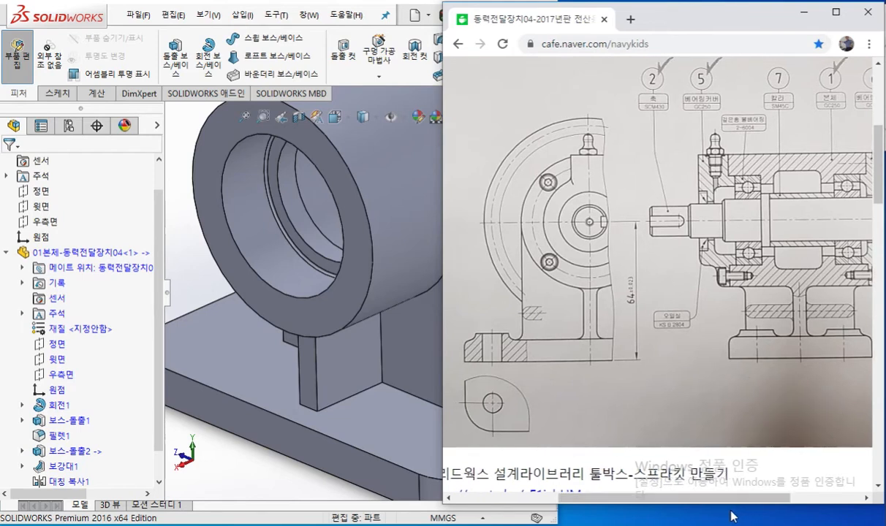
# Examine the raised pads around the base's bolt holes in the reference drawing's end and section views, marking their top edges.
pyautogui.press('F12')
pyautogui.moveTo(741, 327)
pyautogui.mouseDown()
pyautogui.moveTo(761, 324)
pyautogui.moveTo(742, 330)
pyautogui.mouseUp()
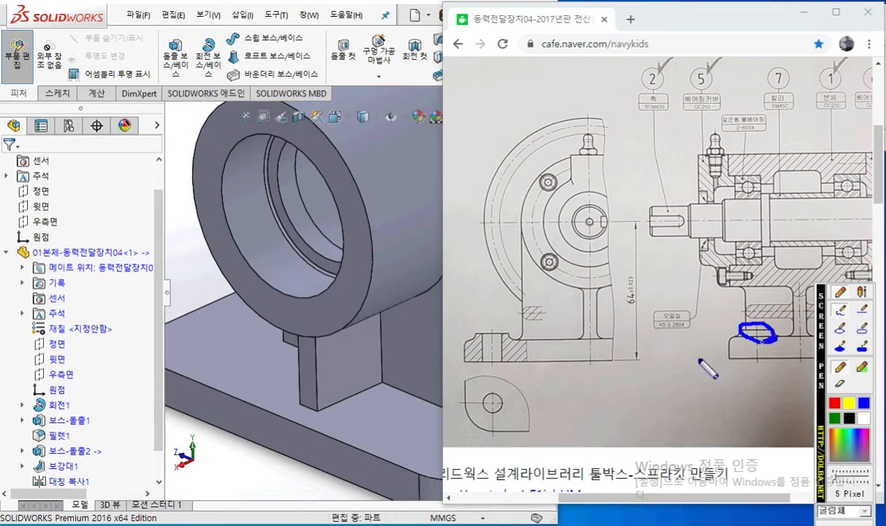
pyautogui.moveTo(515, 337)
pyautogui.mouseDown()
pyautogui.moveTo(475, 340)
pyautogui.moveTo(473, 323)
pyautogui.moveTo(502, 340)
pyautogui.mouseUp()
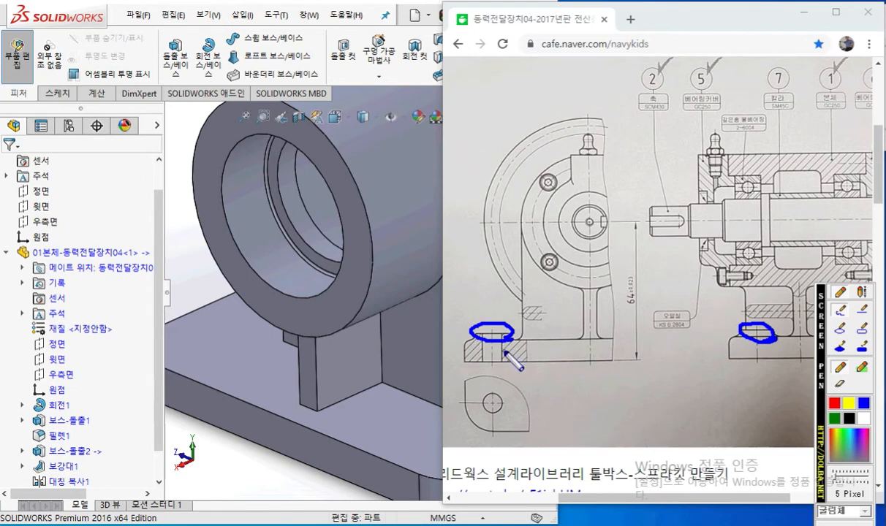
pyautogui.press('Escape')
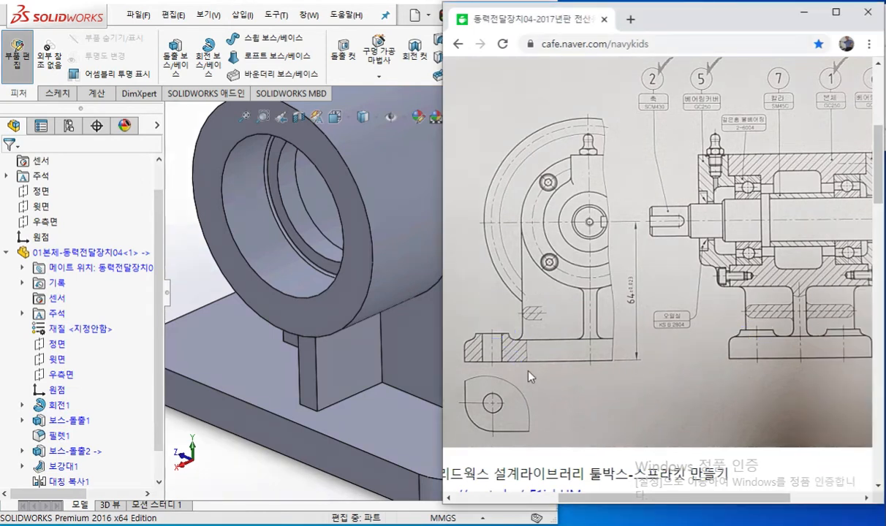
pyautogui.press('F12')
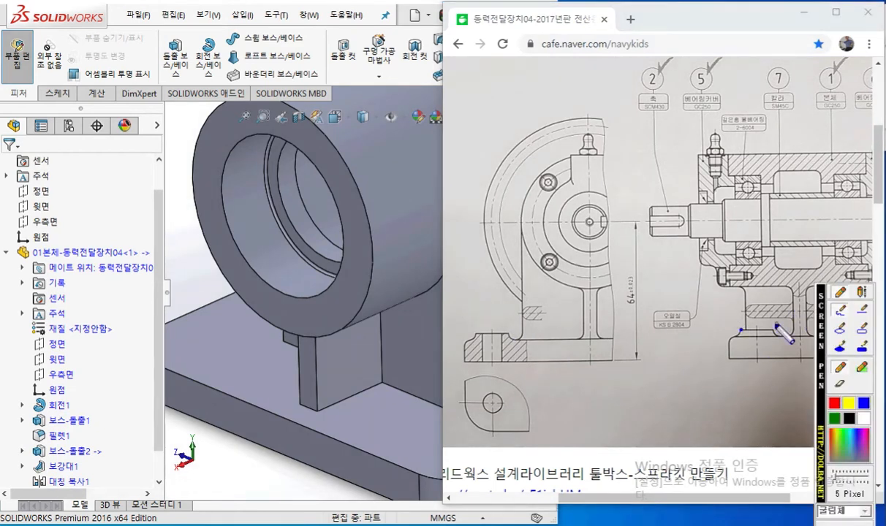
pyautogui.moveTo(740, 330); pyautogui.dragTo(773, 330)
pyautogui.moveTo(476, 333); pyautogui.dragTo(508, 334)
pyautogui.moveTo(474, 332); pyautogui.dragTo(586, 337)
pyautogui.moveTo(524, 316)
pyautogui.mouseDown()
pyautogui.moveTo(525, 352)
pyautogui.moveTo(535, 324)
pyautogui.mouseUp()
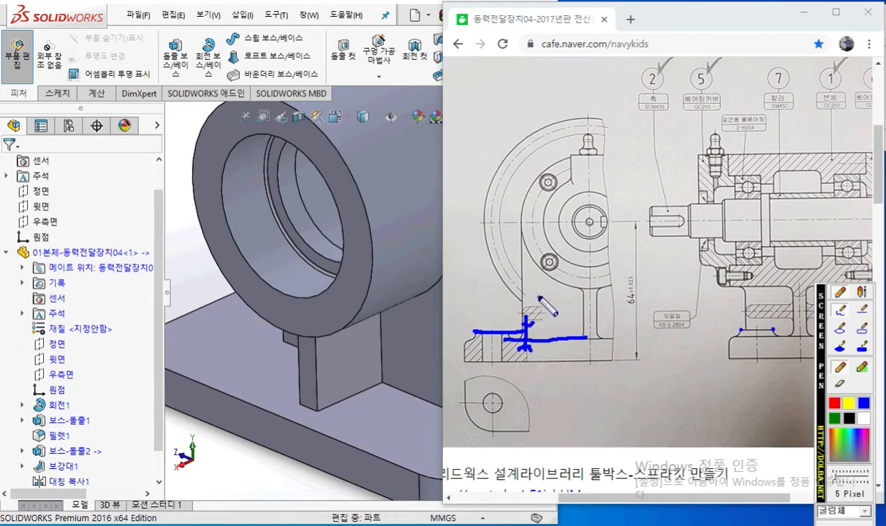
pyautogui.press('Escape')
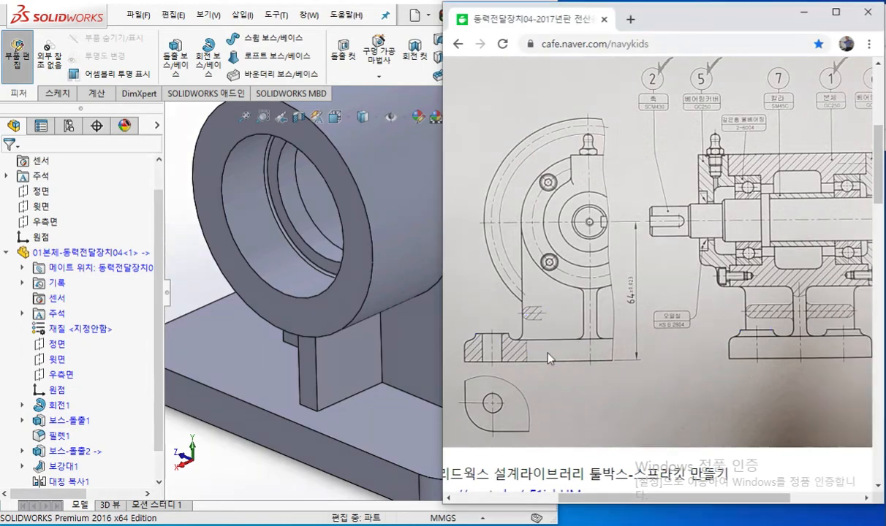
# Compare the drawing's corner hole detail and raised pad section with the rounded corner and top face of the model's base plate.
pyautogui.click(332, 416)
pyautogui.press('f')
pyautogui.keyDown('ctrl'); pyautogui.moveTo(398, 401); pyautogui.dragTo(362, 402, button='middle'); pyautogui.keyUp('ctrl')
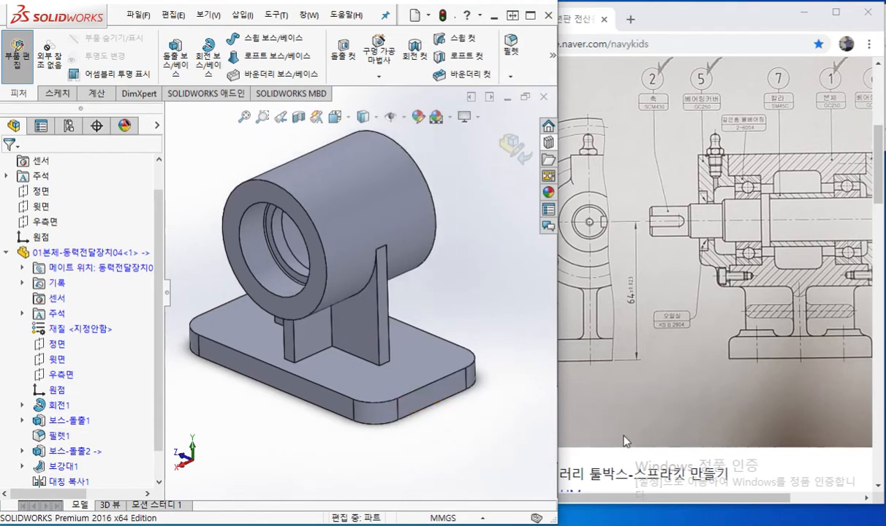
pyautogui.moveTo(662, 499); pyautogui.dragTo(616, 512)
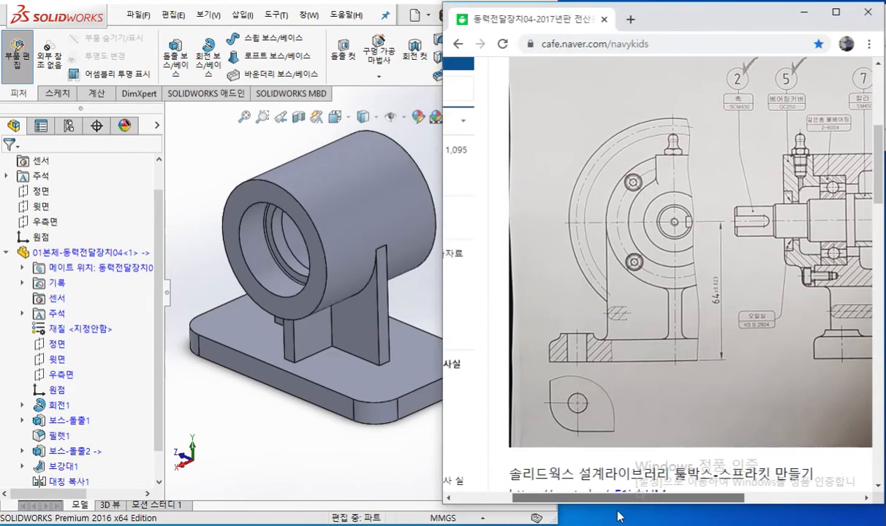
pyautogui.press('F12')
pyautogui.moveTo(577, 399)
pyautogui.mouseDown()
pyautogui.moveTo(568, 411)
pyautogui.moveTo(573, 394)
pyautogui.moveTo(585, 402)
pyautogui.moveTo(557, 422)
pyautogui.moveTo(585, 429)
pyautogui.mouseUp()
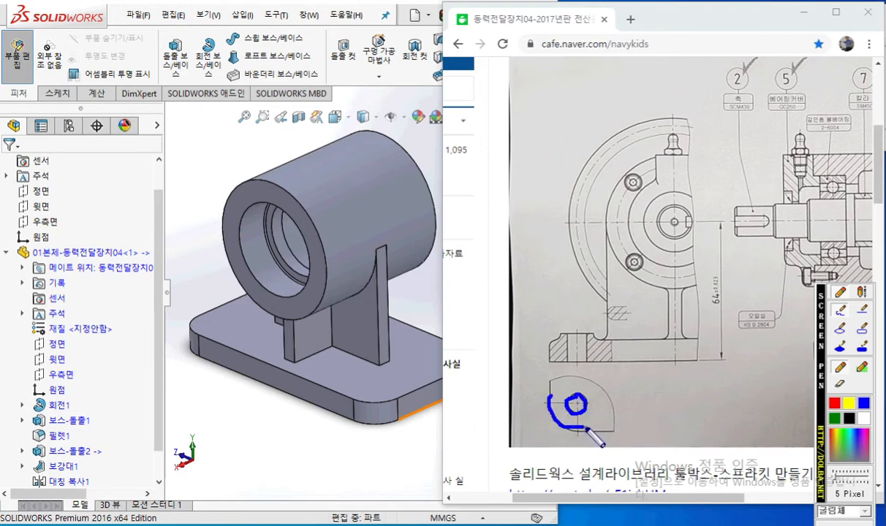
pyautogui.moveTo(560, 330)
pyautogui.mouseDown()
pyautogui.moveTo(559, 342)
pyautogui.moveTo(590, 346)
pyautogui.moveTo(596, 333)
pyautogui.moveTo(564, 339)
pyautogui.mouseUp()
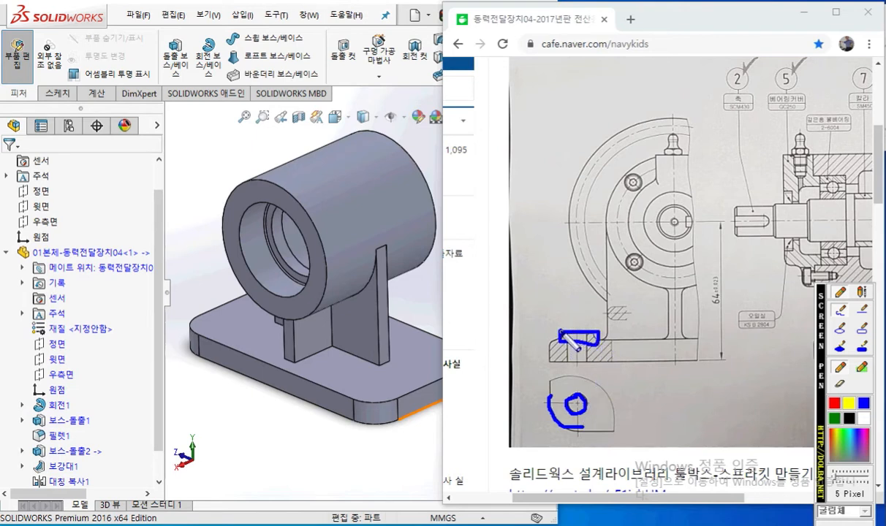
pyautogui.moveTo(353, 399)
pyautogui.mouseDown()
pyautogui.moveTo(366, 406)
pyautogui.moveTo(402, 401)
pyautogui.mouseUp()
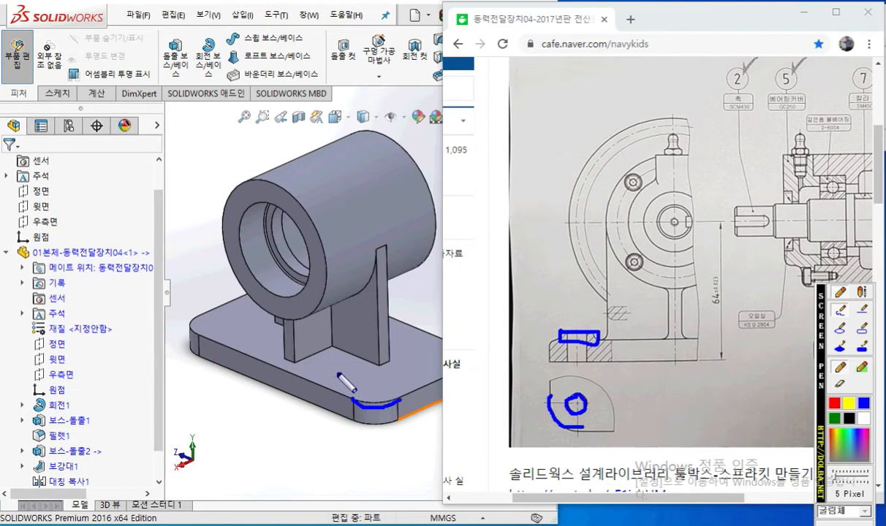
pyautogui.moveTo(333, 358)
pyautogui.mouseDown()
pyautogui.moveTo(379, 378)
pyautogui.moveTo(425, 357)
pyautogui.mouseUp()
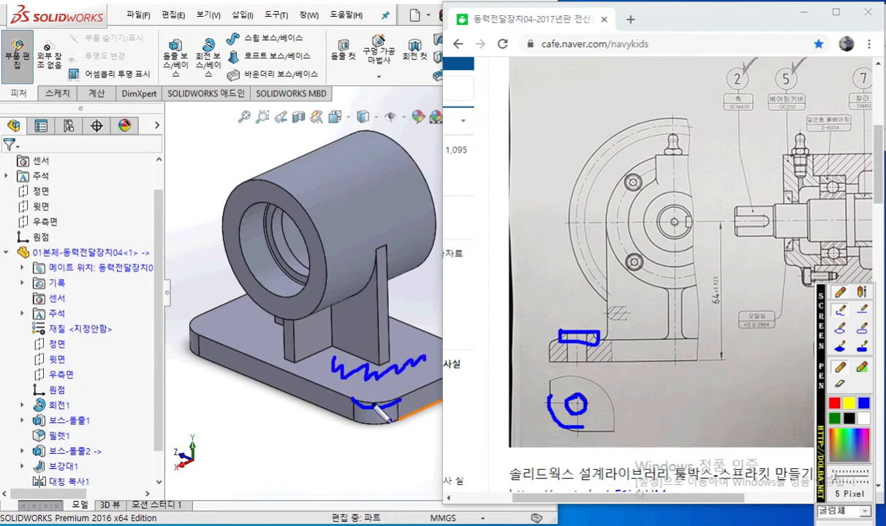
pyautogui.press('Escape')
# Start a sketch on the base plate's top face and draw a circle of about 7.2 mm radius concentric with one rounded corner.
pyautogui.click(359, 379)
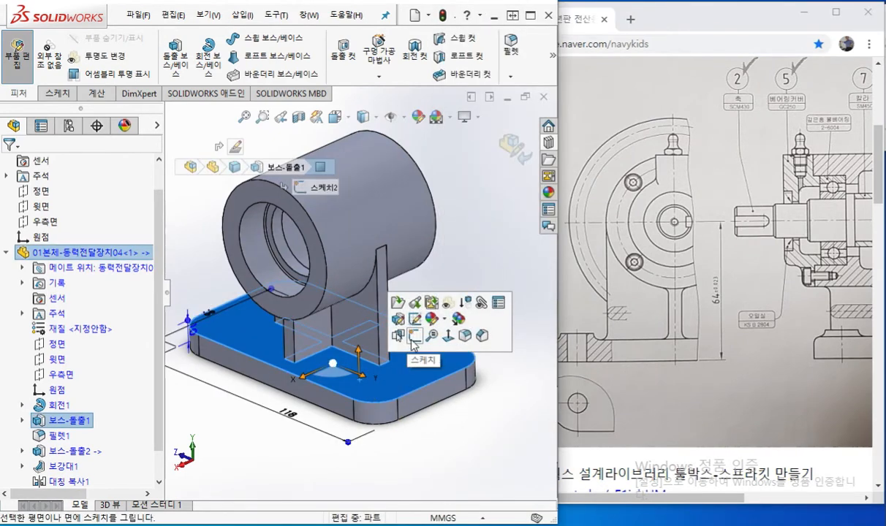
pyautogui.click(414, 335)
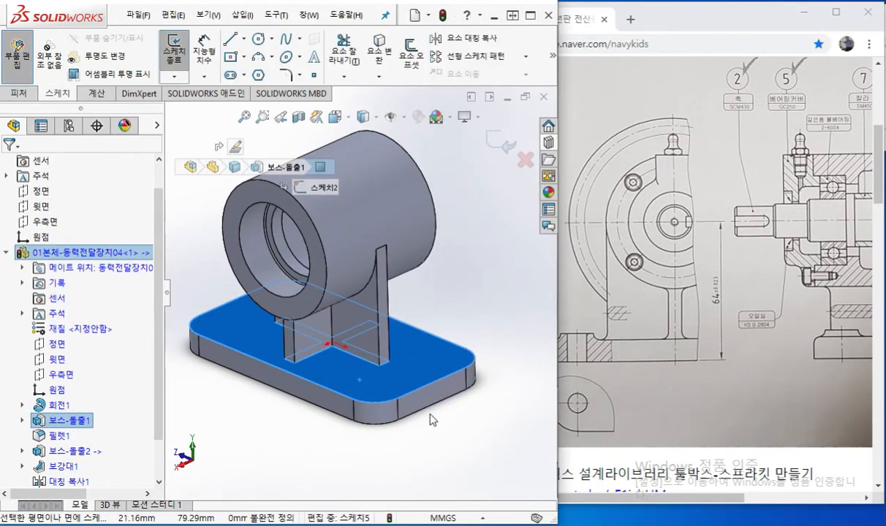
pyautogui.hotkey('ctrl', '8')
pyautogui.scroll(3, 447, 394)
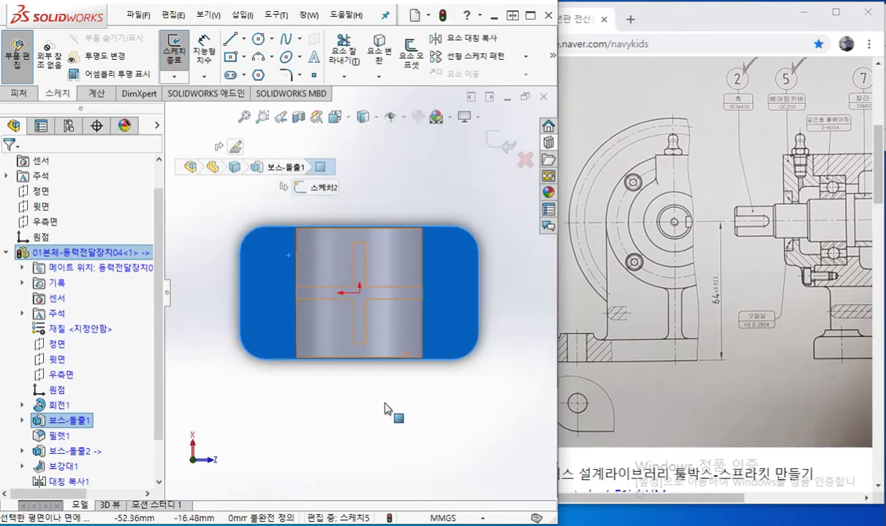
pyautogui.click(385, 403)
pyautogui.moveTo(330, 206); pyautogui.dragTo(330, 283, button='right')
pyautogui.moveTo(310, 191); pyautogui.dragTo(445, 198, button='right')
pyautogui.scroll(-2, 257, 196)
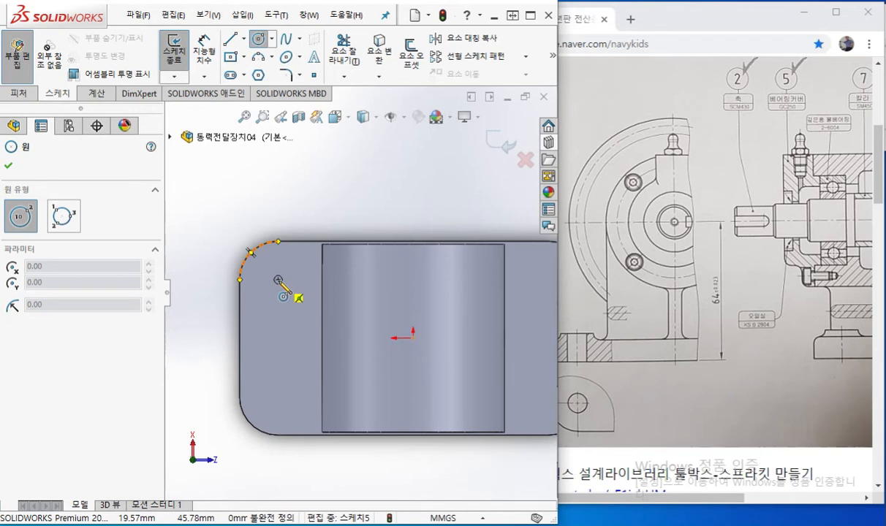
pyautogui.click(278, 280)
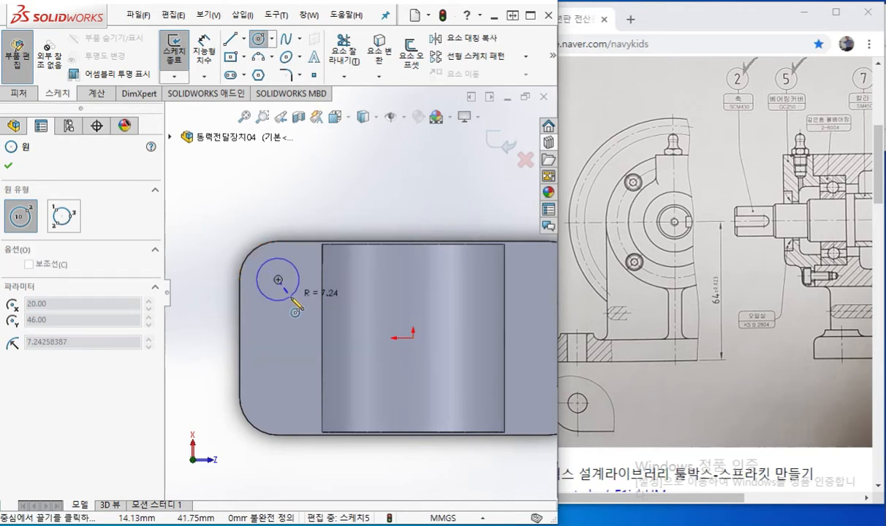
pyautogui.click(293, 298)
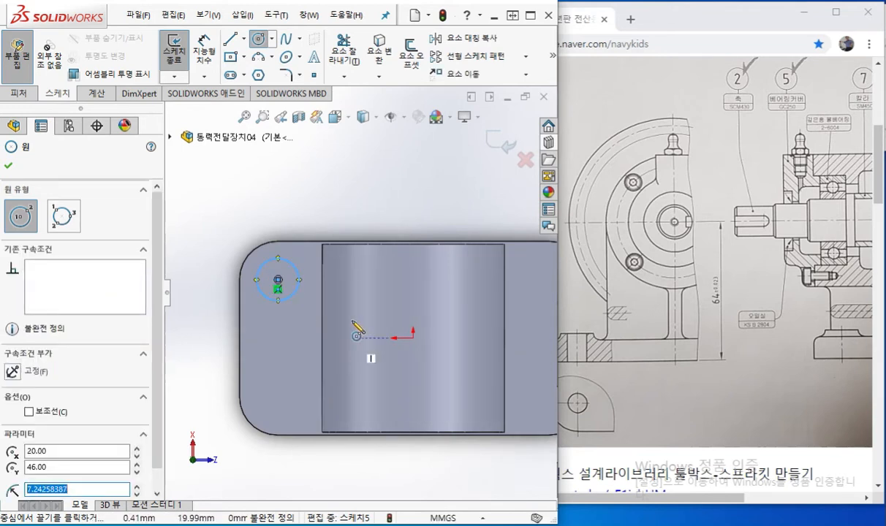
# Draw circles of about 10.5, 10.5 and 8.6 mm radius concentric with the base plate's other three rounded corners.
pyautogui.scroll(2, 359, 293)
pyautogui.keyDown('ctrl'); pyautogui.moveTo(468, 235); pyautogui.dragTo(411, 209, button='middle'); pyautogui.keyUp('ctrl')
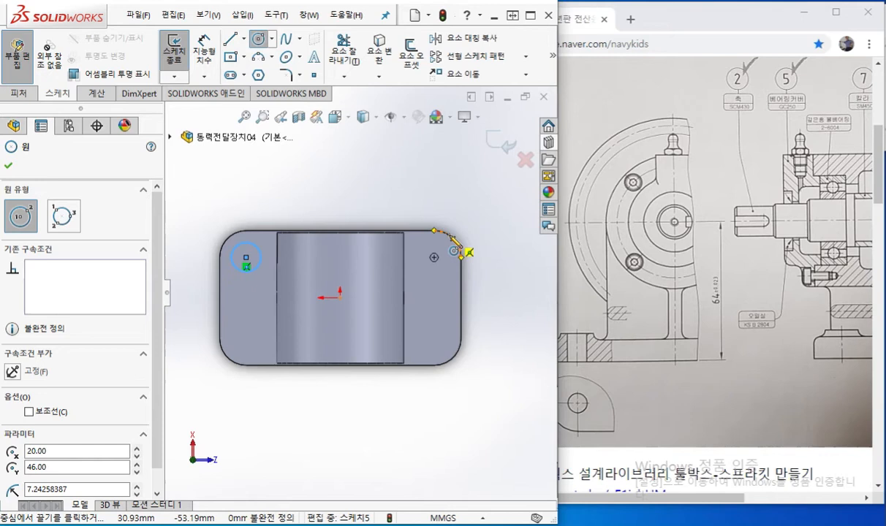
pyautogui.click(434, 258)
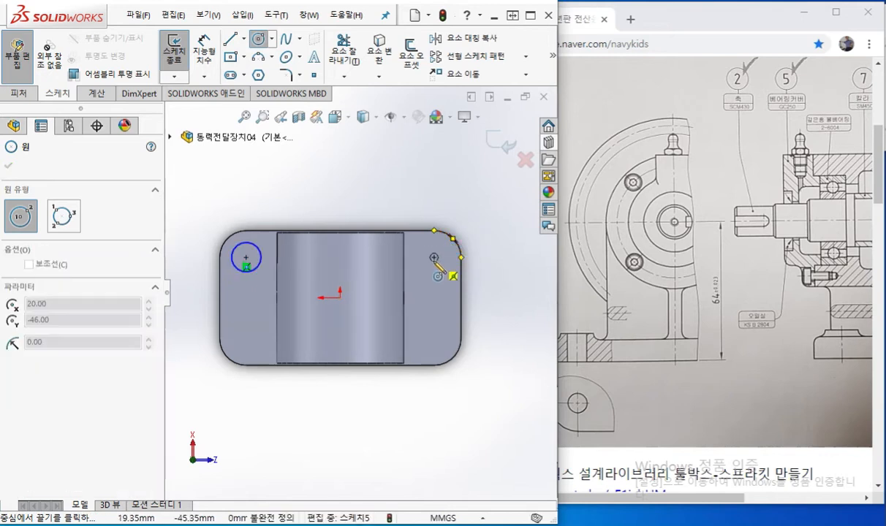
pyautogui.click(436, 280)
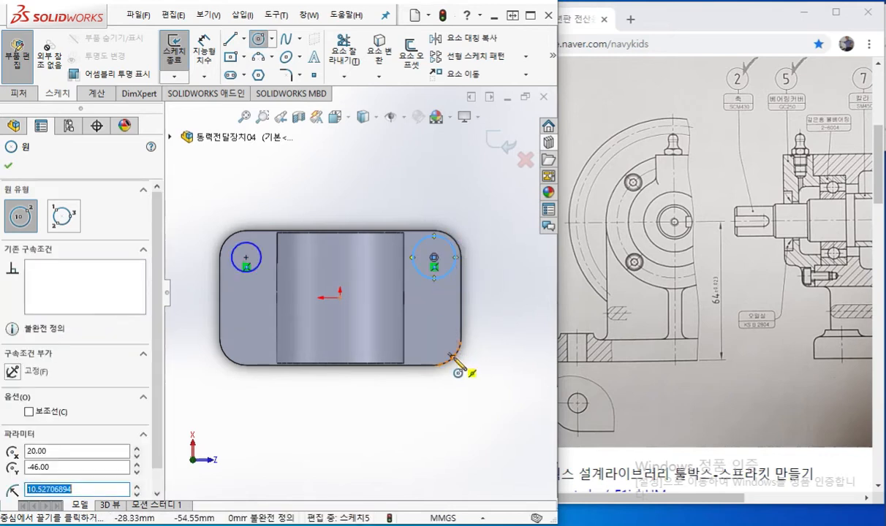
pyautogui.click(434, 338)
pyautogui.click(449, 354)
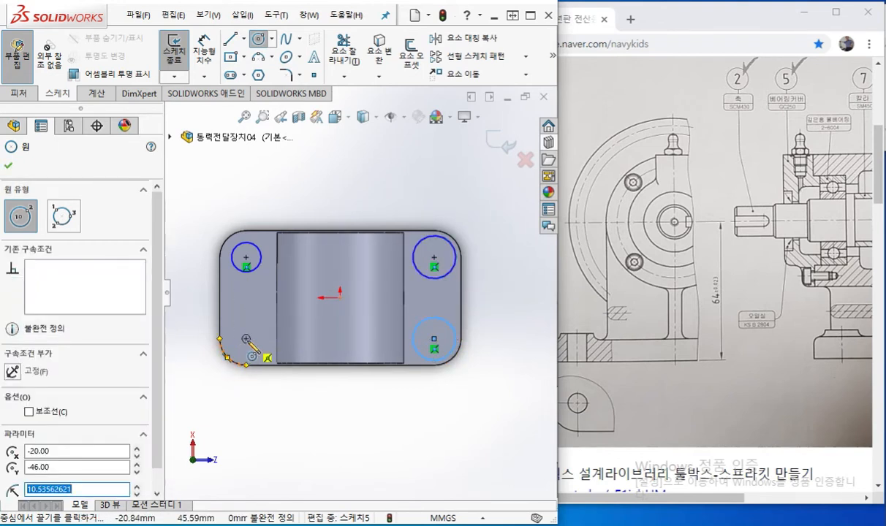
pyautogui.click(247, 338)
pyautogui.click(238, 325)
pyautogui.rightClick(344, 182)
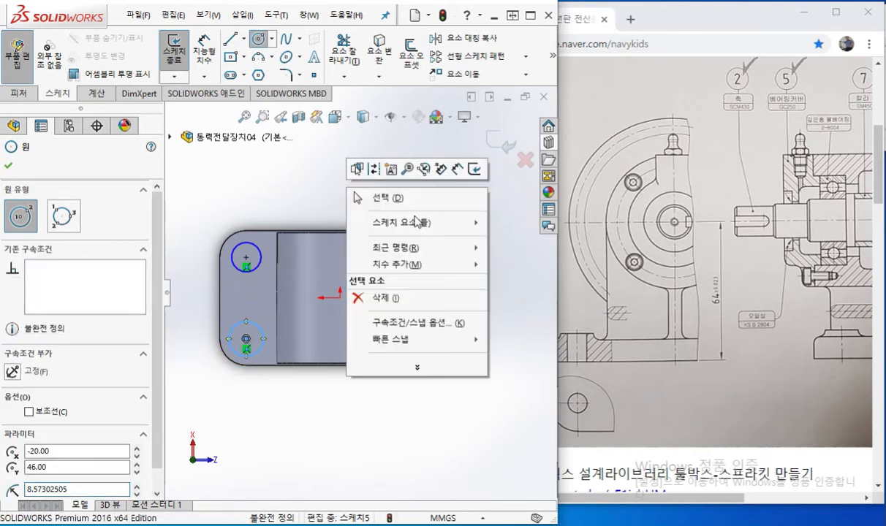
pyautogui.click(387, 199)
pyautogui.scroll(-2, 298, 316)
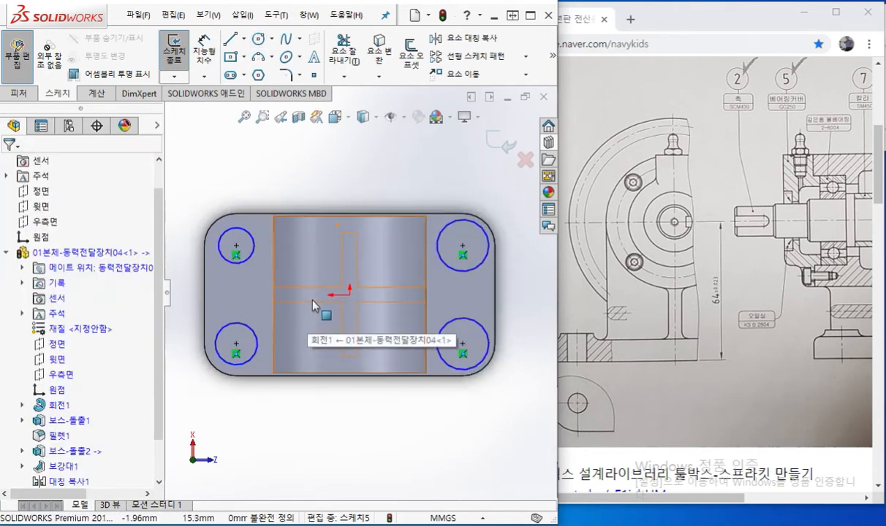
# Examine the symmetry of the four corner circles about the base plate's vertical and horizontal centre lines as a mirroring alternative.
pyautogui.press('F12')
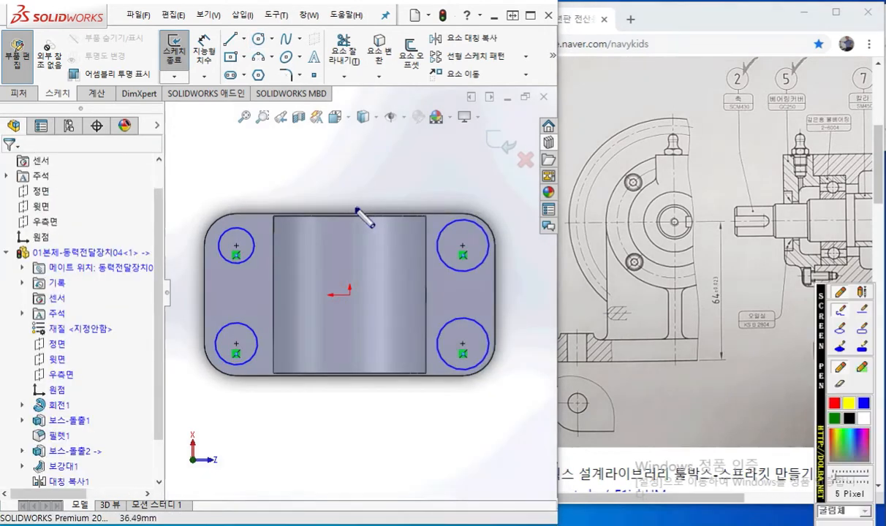
pyautogui.moveTo(350, 207); pyautogui.dragTo(349, 232)
pyautogui.click(349, 254)
pyautogui.moveTo(349, 272); pyautogui.dragTo(349, 292)
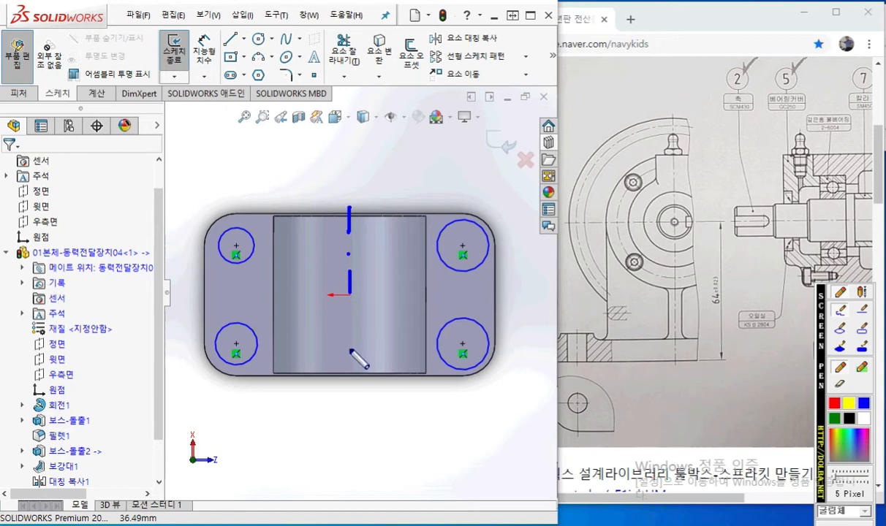
pyautogui.moveTo(203, 301); pyautogui.dragTo(231, 301)
pyautogui.click(243, 301)
pyautogui.moveTo(322, 301); pyautogui.dragTo(278, 301)
pyautogui.moveTo(271, 244)
pyautogui.mouseDown()
pyautogui.moveTo(413, 246)
pyautogui.moveTo(369, 265)
pyautogui.mouseUp()
pyautogui.moveTo(246, 264)
pyautogui.mouseDown()
pyautogui.moveTo(247, 337)
pyautogui.moveTo(263, 325)
pyautogui.mouseUp()
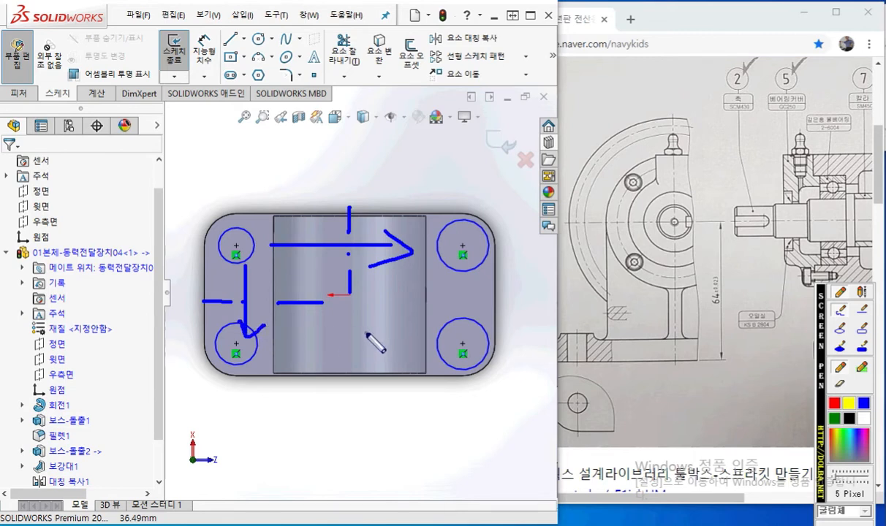
pyautogui.press('Escape')
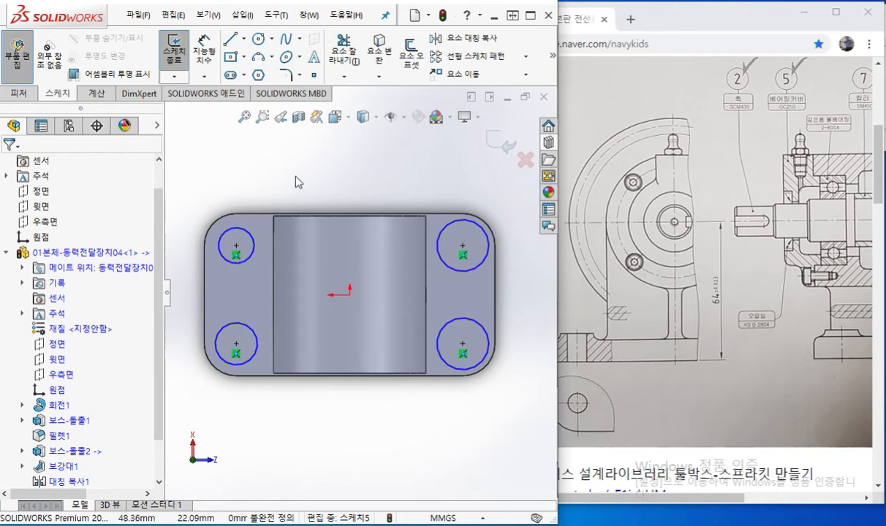
# Make all four corner circles the same size with an equal (동등) relation.
pyautogui.moveTo(196, 168); pyautogui.dragTo(516, 446)
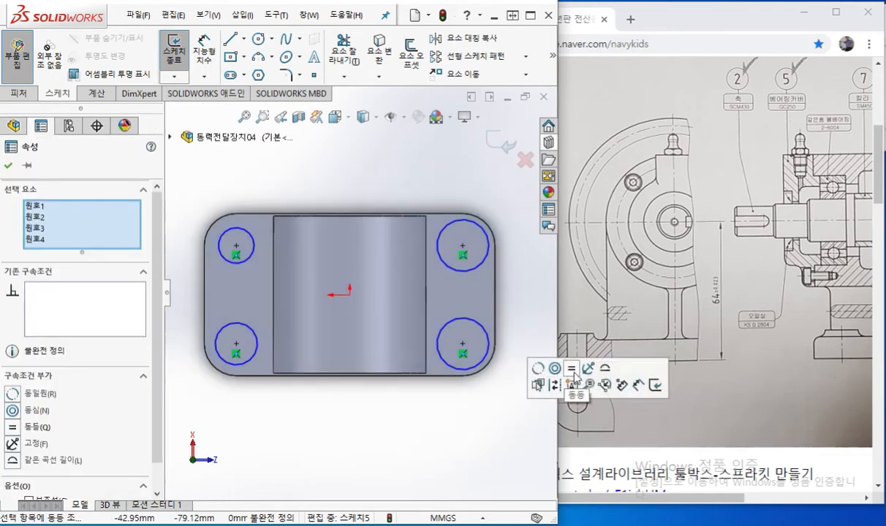
pyautogui.click(573, 370)
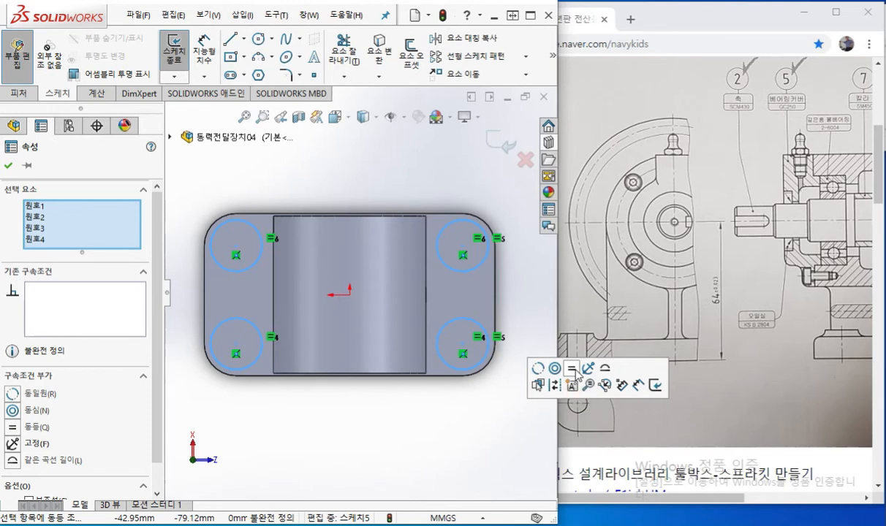
pyautogui.click(296, 173)
# Dimension one corner circle's diameter at 15 mm and place the dimension text clear of the base plate's outline.
pyautogui.rightClick(297, 175)
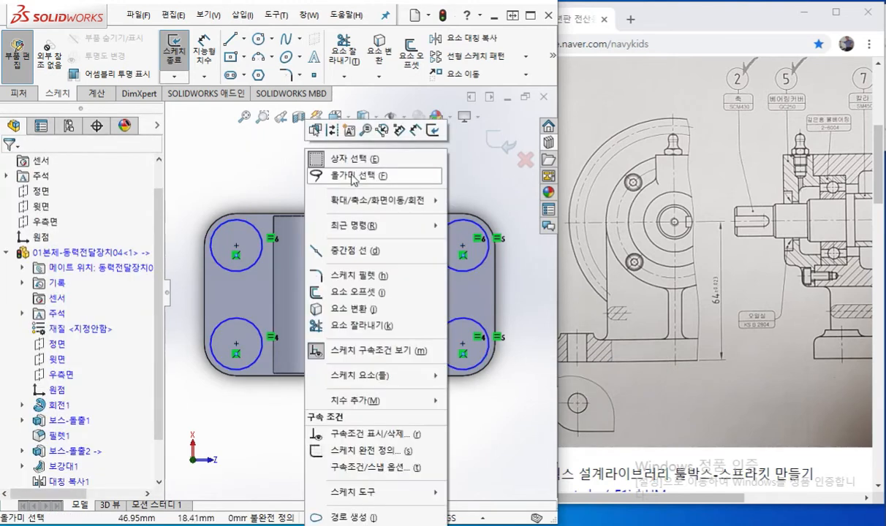
pyautogui.click(433, 130)
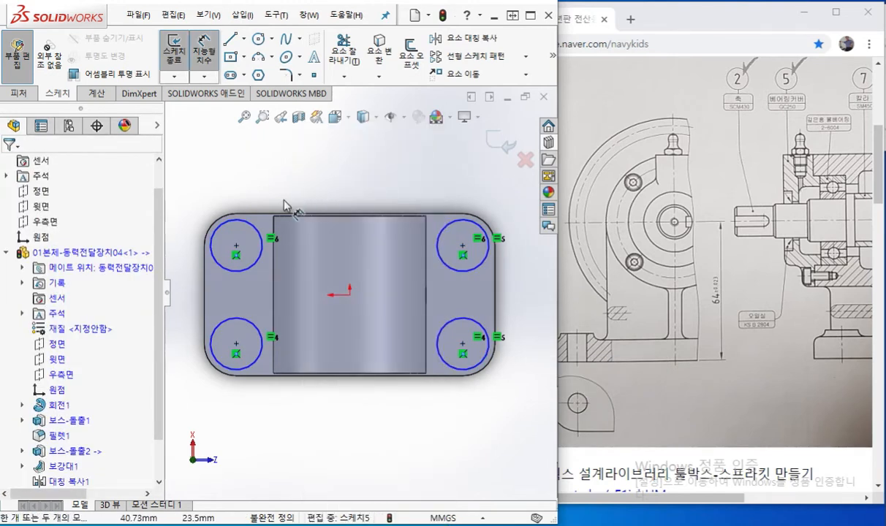
pyautogui.click(256, 229)
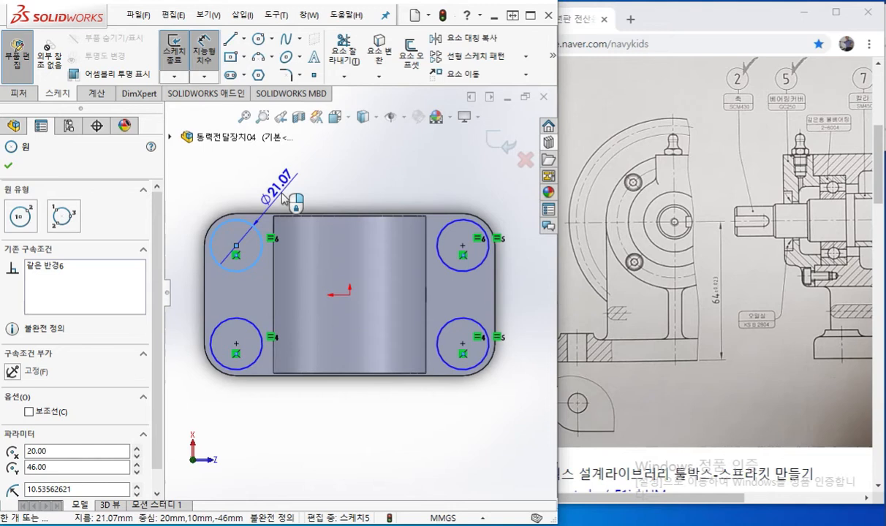
pyautogui.click(289, 200)
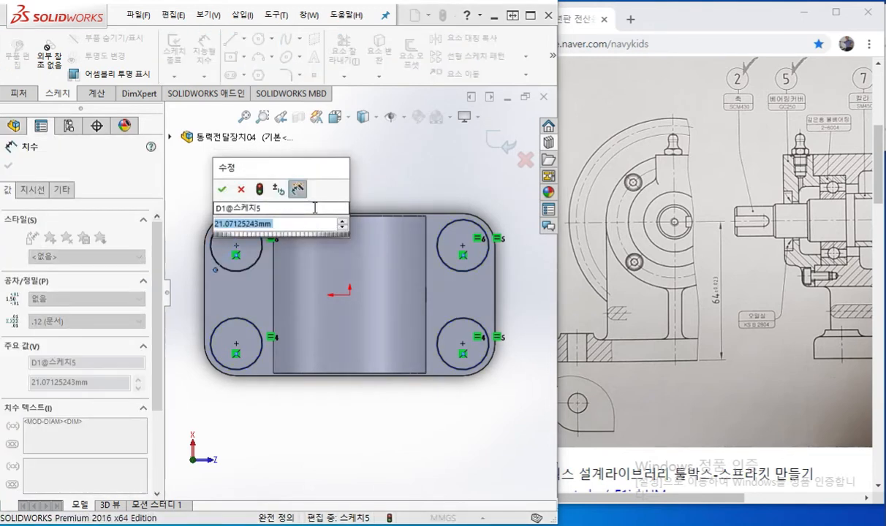
pyautogui.write('15')
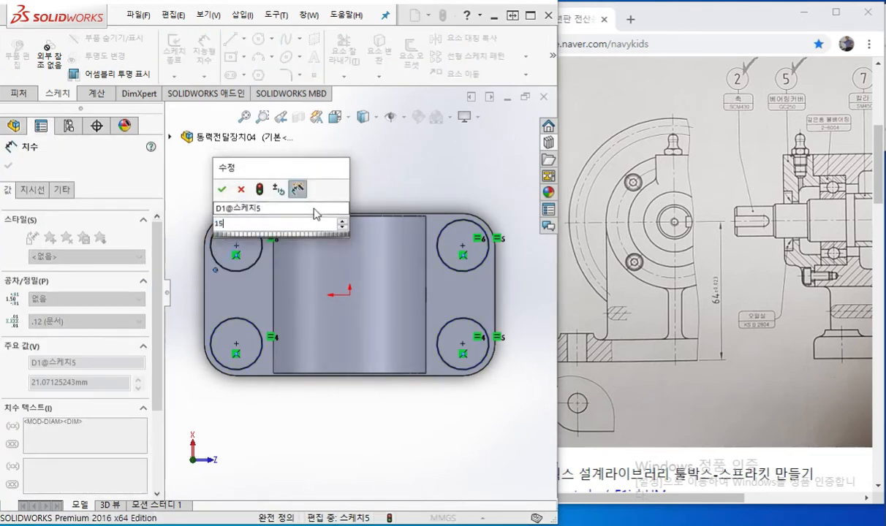
pyautogui.press('Return')
pyautogui.click(400, 148)
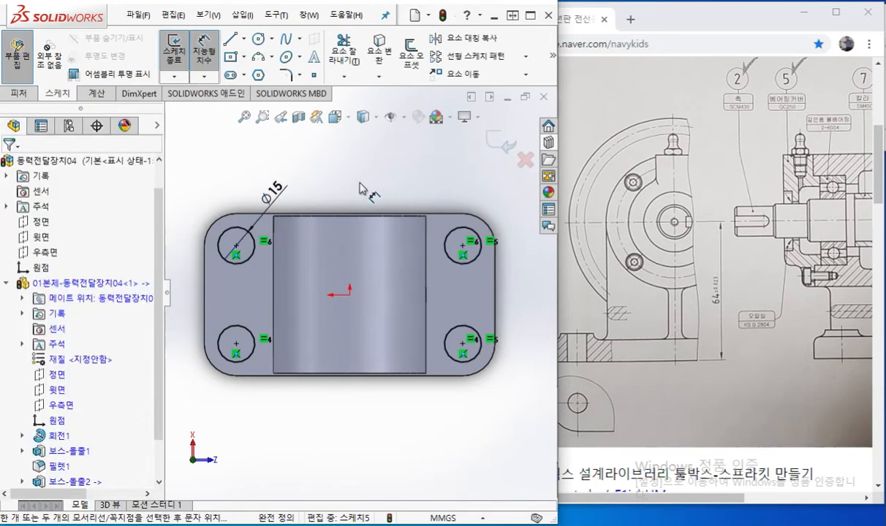
pyautogui.moveTo(284, 191); pyautogui.dragTo(201, 204)
pyautogui.click(326, 190)
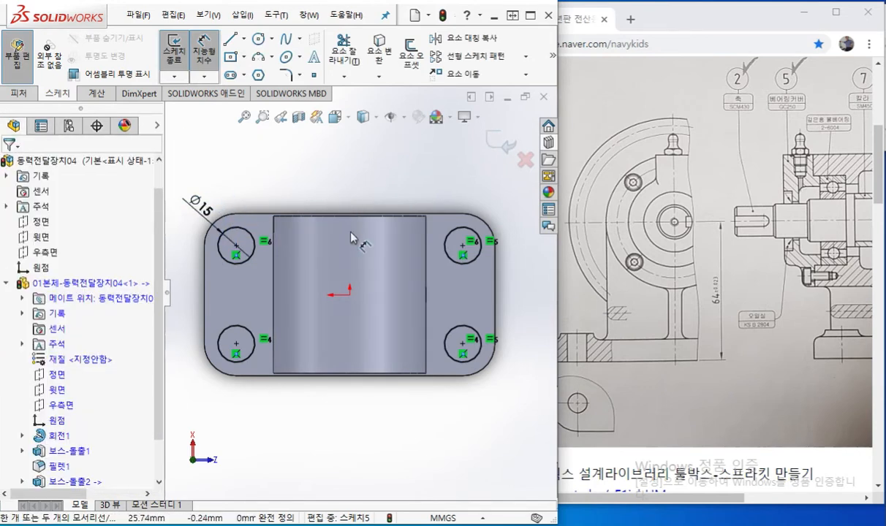
# Extrude the four corner circles 3 mm upward from the base plate as merged bosses.
pyautogui.moveTo(324, 322); pyautogui.dragTo(355, 285, button='middle')
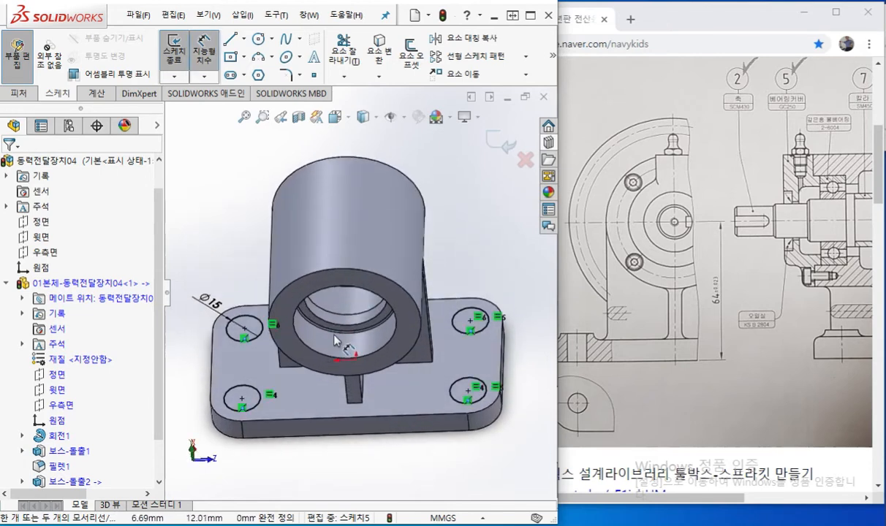
pyautogui.keyDown('ctrl'); pyautogui.moveTo(335, 340); pyautogui.dragTo(360, 279, button='middle'); pyautogui.keyUp('ctrl')
pyautogui.press('F12')
pyautogui.moveTo(277, 266)
pyautogui.mouseDown()
pyautogui.moveTo(274, 225)
pyautogui.moveTo(286, 234)
pyautogui.mouseUp()
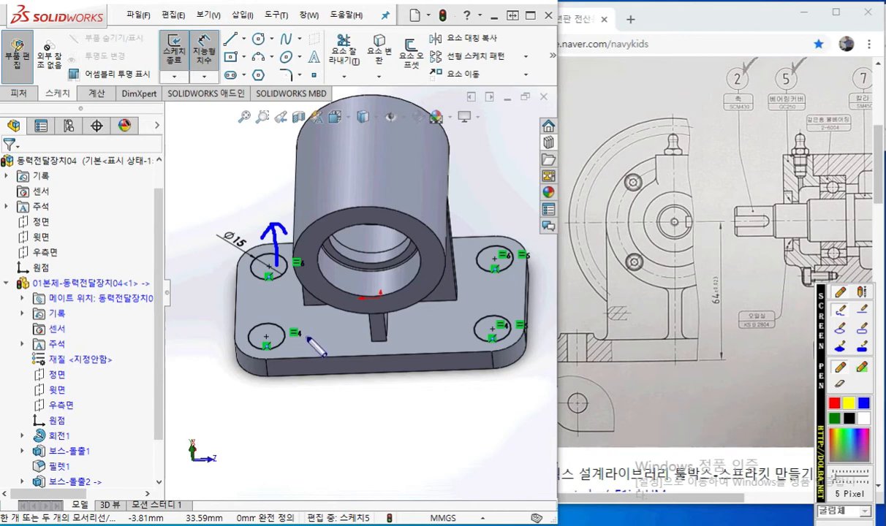
pyautogui.press('Escape')
pyautogui.press('s')
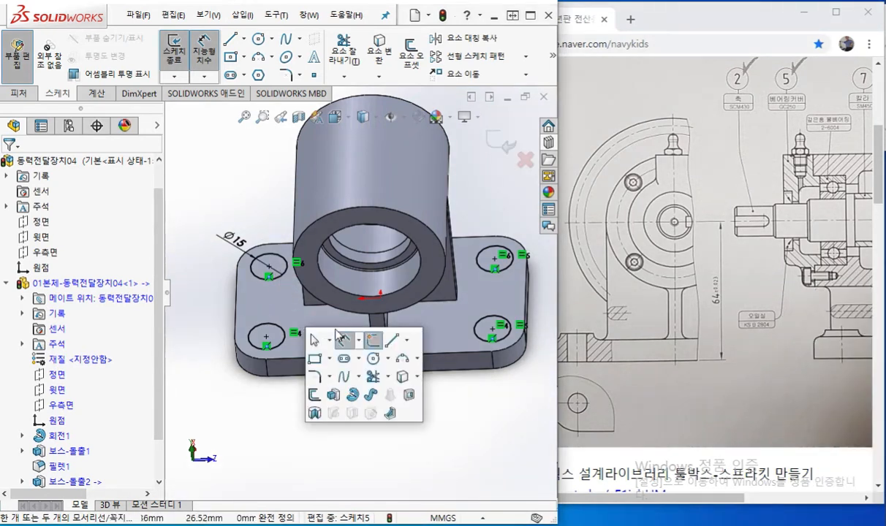
pyautogui.click(335, 394)
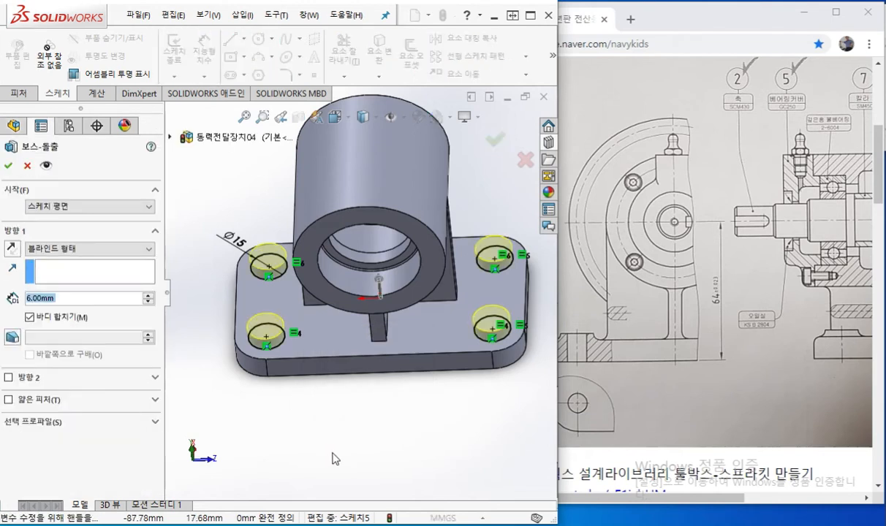
pyautogui.write('3')
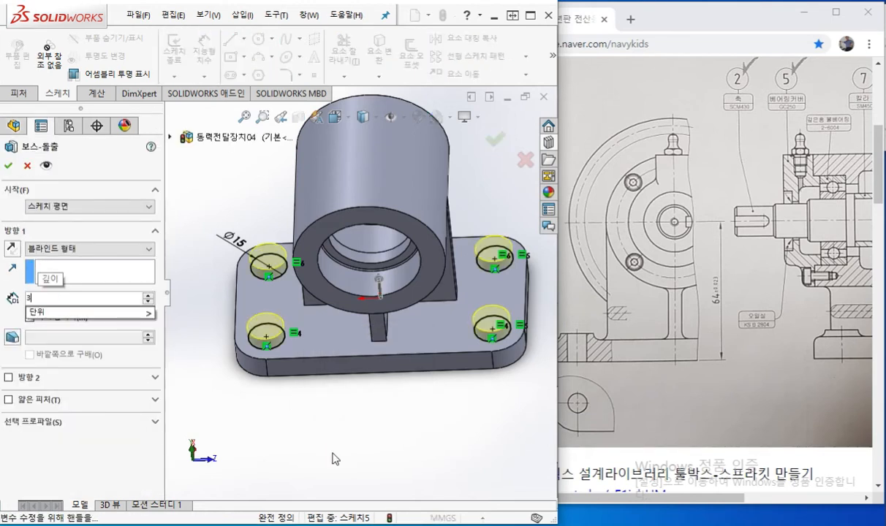
pyautogui.press('Return')
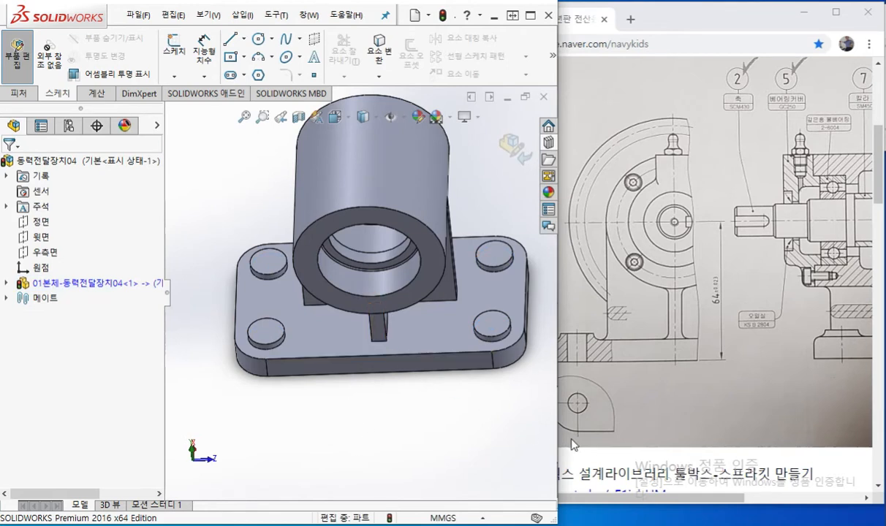
# Examine the bolt hole through the base pad in the reference drawing's section and partial bottom views, compared with the modelled pads.
pyautogui.moveTo(621, 498); pyautogui.dragTo(600, 512)
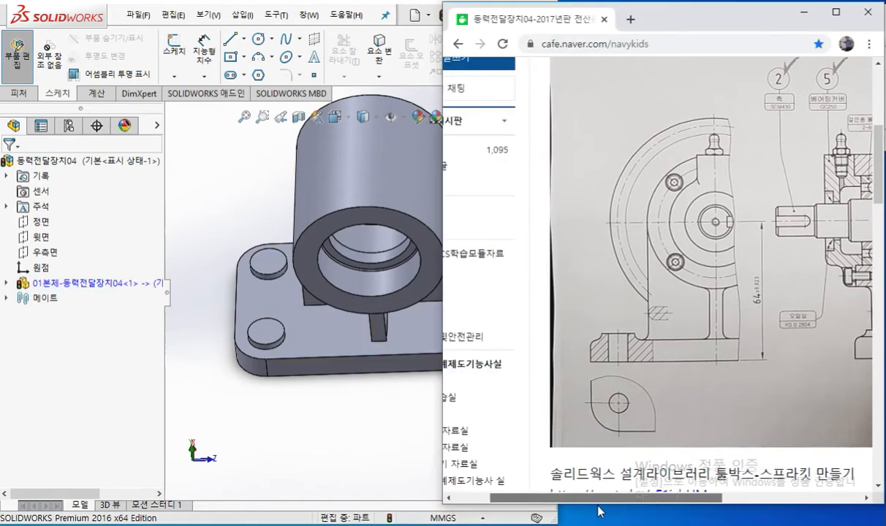
pyautogui.click(324, 414)
pyautogui.moveTo(324, 414); pyautogui.dragTo(314, 373, button='middle')
pyautogui.scroll(-5, 314, 373)
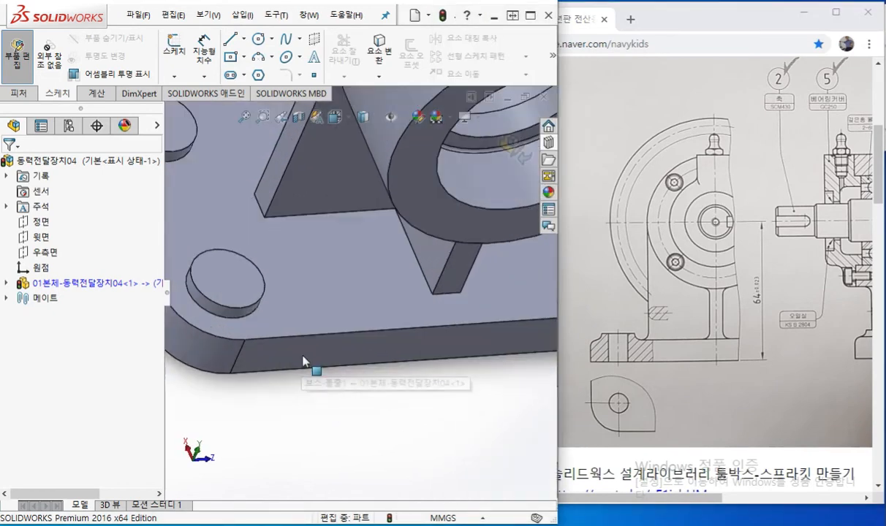
pyautogui.moveTo(611, 328); pyautogui.dragTo(611, 362)
pyautogui.moveTo(628, 331)
pyautogui.mouseDown()
pyautogui.moveTo(627, 357)
pyautogui.moveTo(638, 354)
pyautogui.moveTo(608, 347)
pyautogui.moveTo(603, 354)
pyautogui.mouseUp()
pyautogui.moveTo(624, 395)
pyautogui.mouseDown()
pyautogui.moveTo(615, 390)
pyautogui.moveTo(609, 412)
pyautogui.moveTo(628, 409)
pyautogui.moveTo(623, 400)
pyautogui.mouseUp()
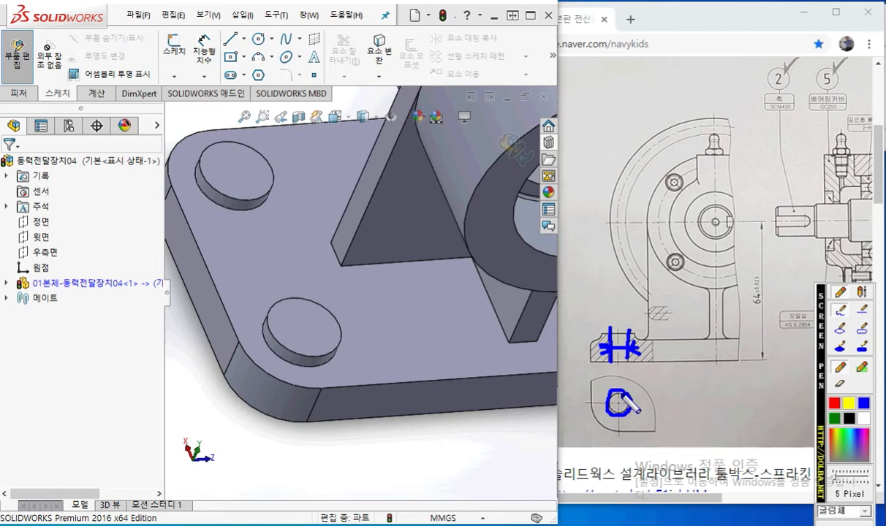
pyautogui.moveTo(631, 402); pyautogui.dragTo(630, 410)
pyautogui.moveTo(627, 352); pyautogui.dragTo(618, 344)
pyautogui.press('Escape')
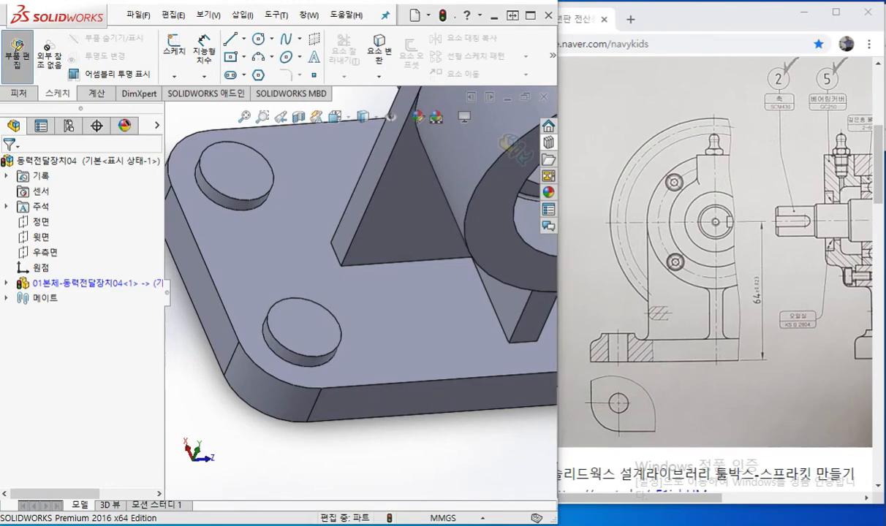
# Switch to the KS standards PDF in Adobe Acrobat Reader and find table 15 on page 6 for bolt hole and counterbore diameters.
pyautogui.moveTo(881, 25); pyautogui.dragTo(372, 24)
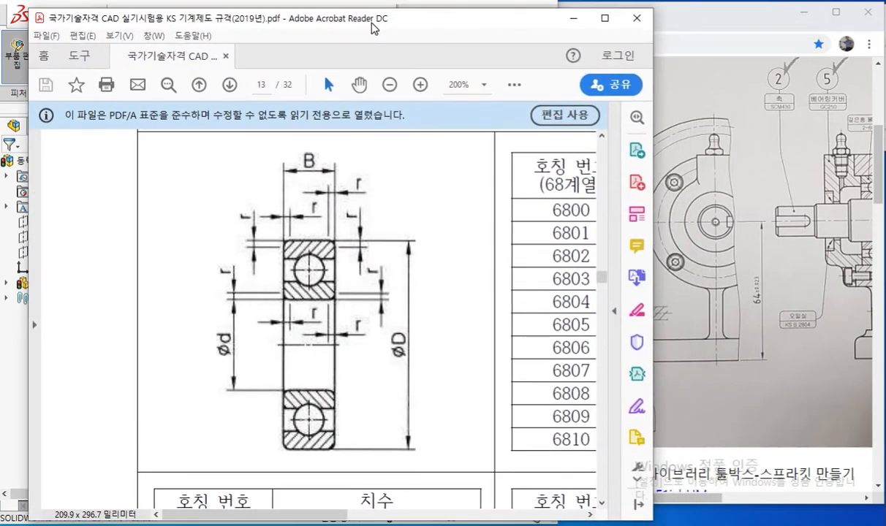
pyautogui.keyDown('ctrl'); pyautogui.scroll(-5, 232, 222); pyautogui.keyUp('ctrl')
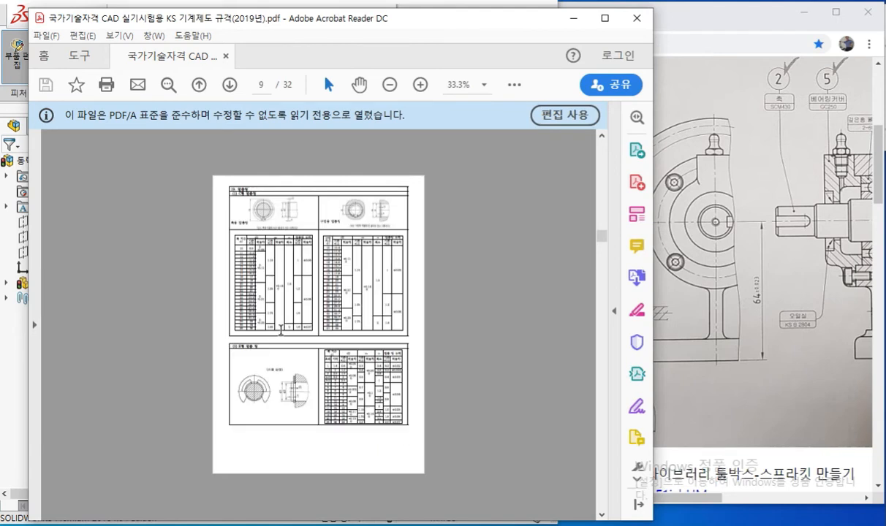
pyautogui.scroll(2, 285, 331)
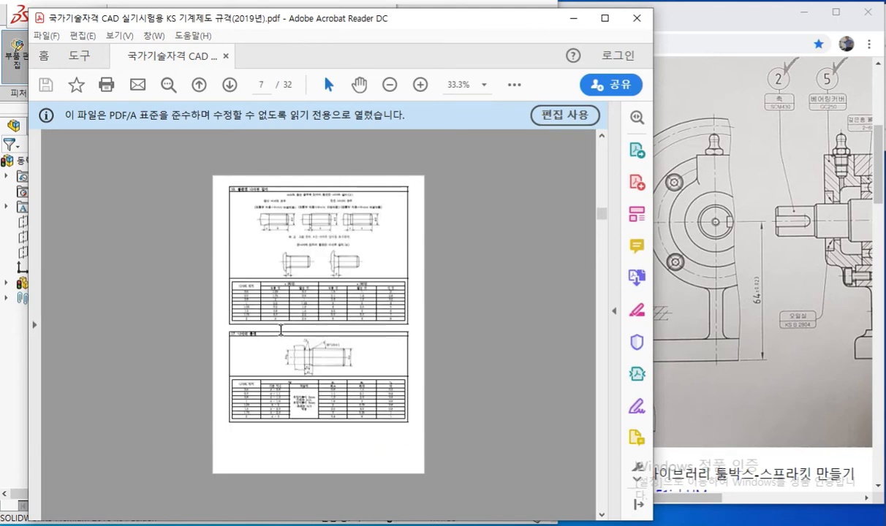
pyautogui.scroll(1, 278, 370)
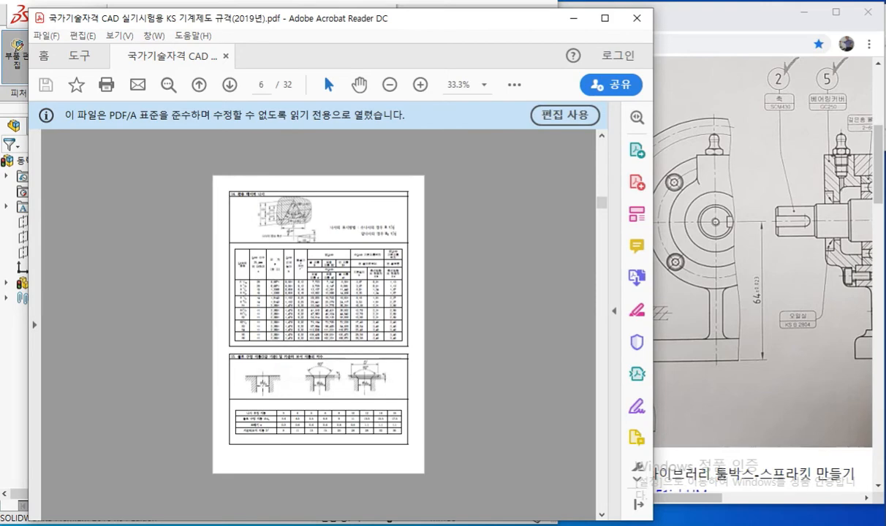
pyautogui.keyDown('ctrl'); pyautogui.scroll(3, 293, 400); pyautogui.keyUp('ctrl')
pyautogui.scroll(-2, 294, 398)
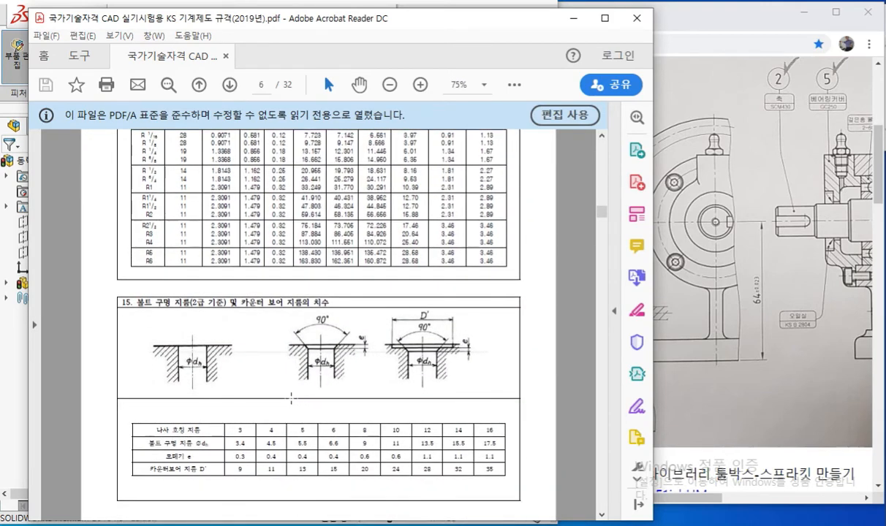
pyautogui.keyDown('ctrl'); pyautogui.scroll(1, 242, 476); pyautogui.keyUp('ctrl')
pyautogui.scroll(-2, 242, 476)
pyautogui.scroll(2, 241, 467)
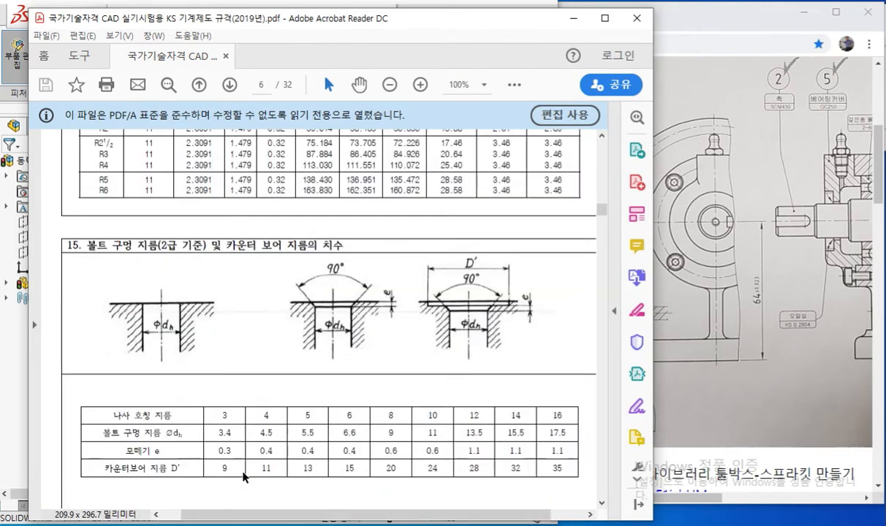
# Trace the dh hole width on the plain bolt-hole figure, underline the hole-diameter table row, and circle the value 9 marked M8.
pyautogui.moveTo(313, 22); pyautogui.dragTo(256, 23)
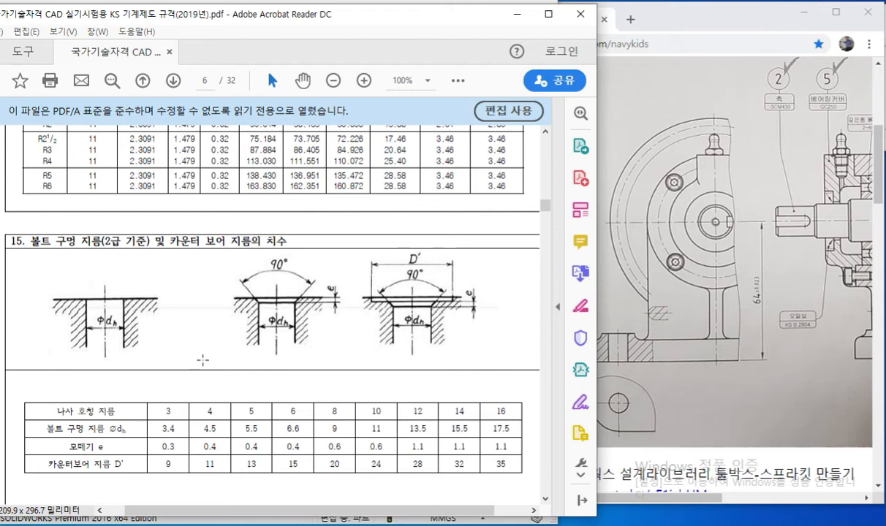
pyautogui.press('F12')
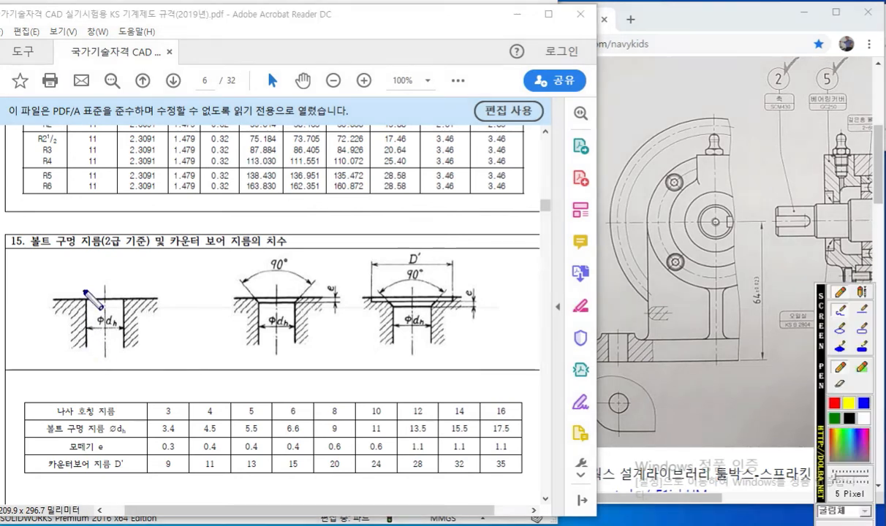
pyautogui.moveTo(88, 290); pyautogui.dragTo(84, 360)
pyautogui.moveTo(122, 291); pyautogui.dragTo(122, 349)
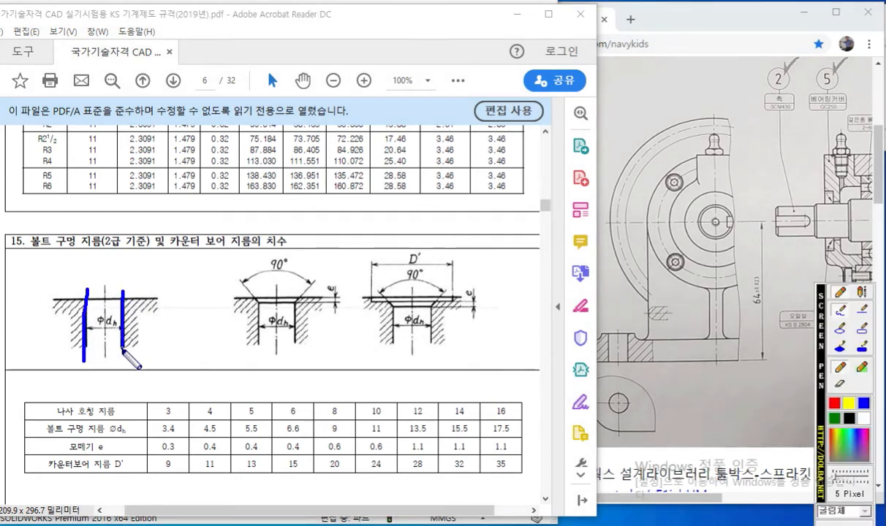
pyautogui.moveTo(97, 319)
pyautogui.mouseDown()
pyautogui.moveTo(90, 324)
pyautogui.moveTo(102, 292)
pyautogui.moveTo(106, 336)
pyautogui.moveTo(116, 322)
pyautogui.moveTo(122, 345)
pyautogui.mouseUp()
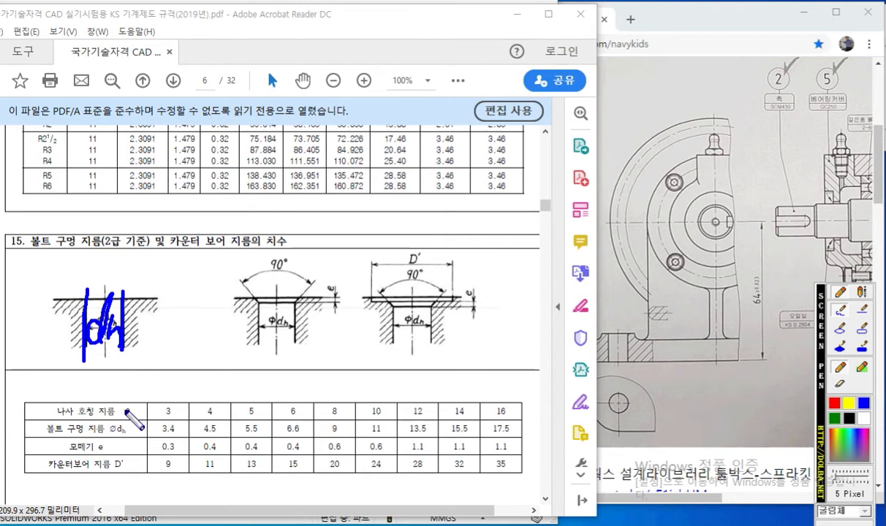
pyautogui.moveTo(32, 436)
pyautogui.mouseDown()
pyautogui.moveTo(310, 441)
pyautogui.moveTo(342, 430)
pyautogui.moveTo(335, 420)
pyautogui.moveTo(321, 431)
pyautogui.moveTo(337, 438)
pyautogui.mouseUp()
pyautogui.moveTo(315, 407)
pyautogui.mouseDown()
pyautogui.moveTo(316, 385)
pyautogui.moveTo(326, 400)
pyautogui.moveTo(332, 386)
pyautogui.moveTo(335, 409)
pyautogui.moveTo(349, 410)
pyautogui.moveTo(355, 388)
pyautogui.mouseUp()
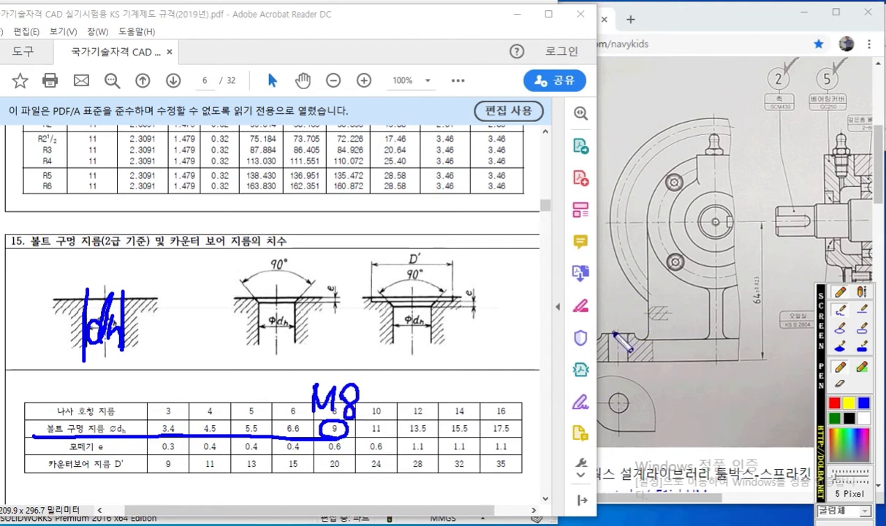
# Sketch a bolt above the marked hole with the screen pen and annotate the bolt diameter 8 against the hole diameter.
pyautogui.moveTo(96, 238)
pyautogui.mouseDown()
pyautogui.moveTo(96, 267)
pyautogui.moveTo(120, 253)
pyautogui.moveTo(121, 266)
pyautogui.mouseUp()
pyautogui.moveTo(93, 233)
pyautogui.mouseDown()
pyautogui.moveTo(134, 231)
pyautogui.moveTo(109, 209)
pyautogui.moveTo(85, 228)
pyautogui.moveTo(106, 213)
pyautogui.moveTo(133, 228)
pyautogui.mouseUp()
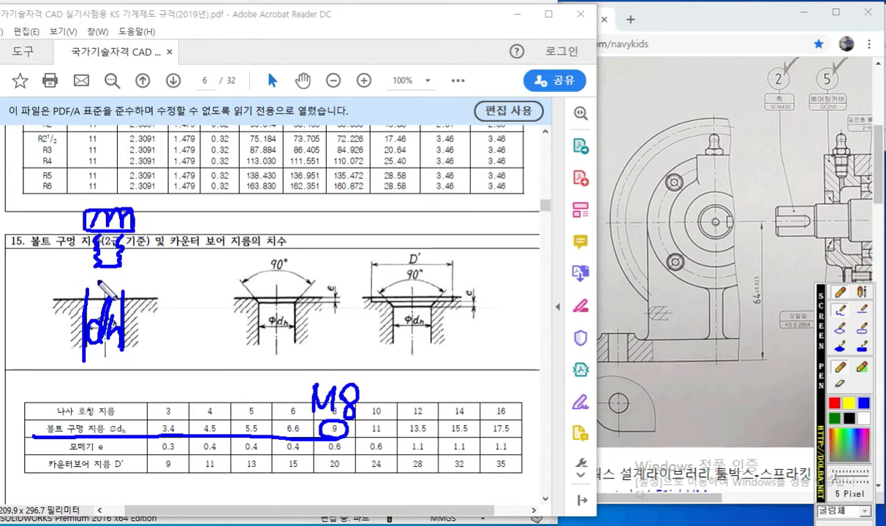
pyautogui.moveTo(66, 290)
pyautogui.mouseDown()
pyautogui.moveTo(133, 292)
pyautogui.moveTo(144, 281)
pyautogui.moveTo(142, 296)
pyautogui.moveTo(96, 290)
pyautogui.mouseUp()
pyautogui.moveTo(95, 289); pyautogui.dragTo(77, 298)
pyautogui.moveTo(167, 287); pyautogui.dragTo(158, 320)
pyautogui.moveTo(72, 248)
pyautogui.mouseDown()
pyautogui.moveTo(144, 251)
pyautogui.moveTo(121, 250)
pyautogui.moveTo(126, 256)
pyautogui.mouseUp()
pyautogui.moveTo(87, 242)
pyautogui.mouseDown()
pyautogui.moveTo(95, 250)
pyautogui.moveTo(87, 256)
pyautogui.mouseUp()
pyautogui.moveTo(158, 249)
pyautogui.mouseDown()
pyautogui.moveTo(173, 234)
pyautogui.moveTo(155, 255)
pyautogui.moveTo(168, 243)
pyautogui.mouseUp()
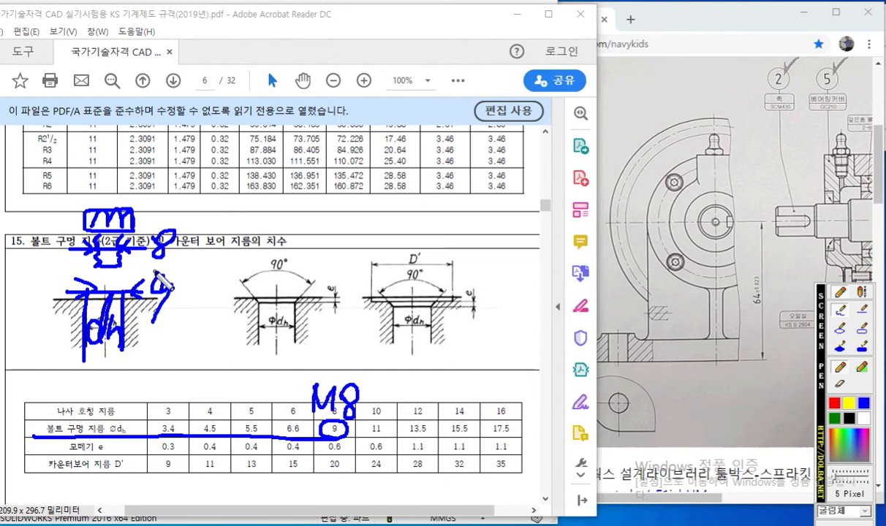
# Clear the pen marks and underline the bolt hole diameter wording in the section 15 heading.
pyautogui.press('Escape')
pyautogui.press('F2')
pyautogui.moveTo(26, 257); pyautogui.dragTo(113, 255)
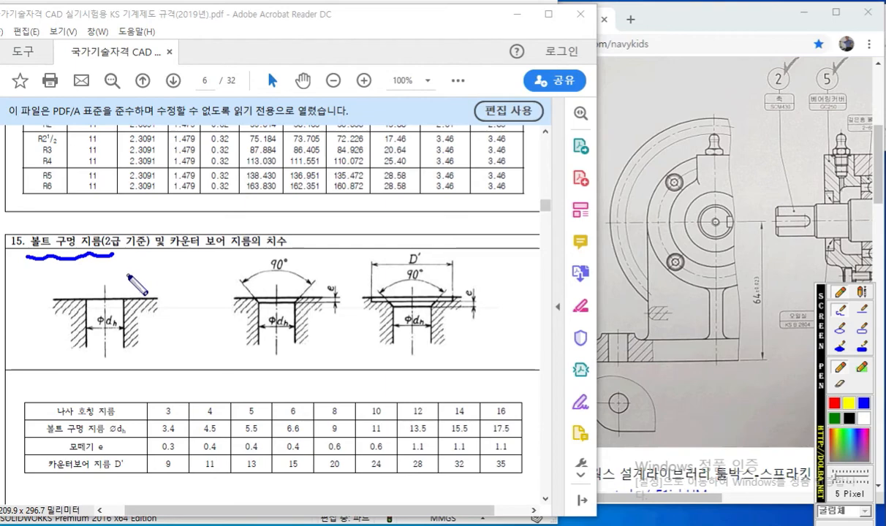
# Move the PDF off the SolidWorks model and start a sketch on the top face of a round corner boss on the base.
pyautogui.press('Escape')
pyautogui.moveTo(300, 17)
pyautogui.mouseDown()
pyautogui.moveTo(698, 91)
pyautogui.moveTo(885, 110)
pyautogui.mouseUp()
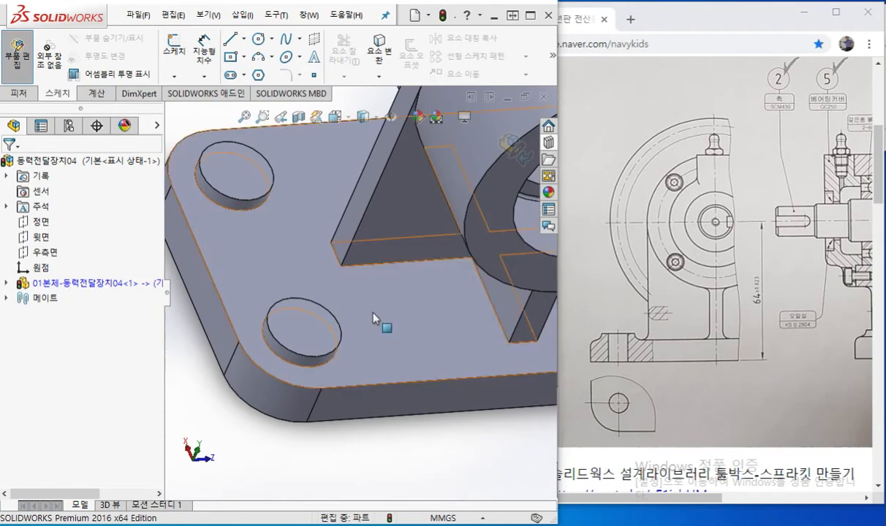
pyautogui.click(298, 331)
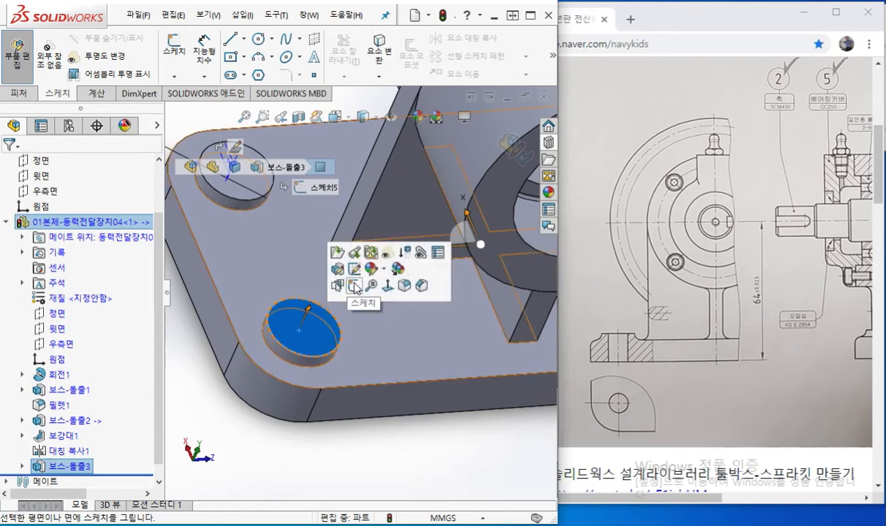
pyautogui.click(355, 285)
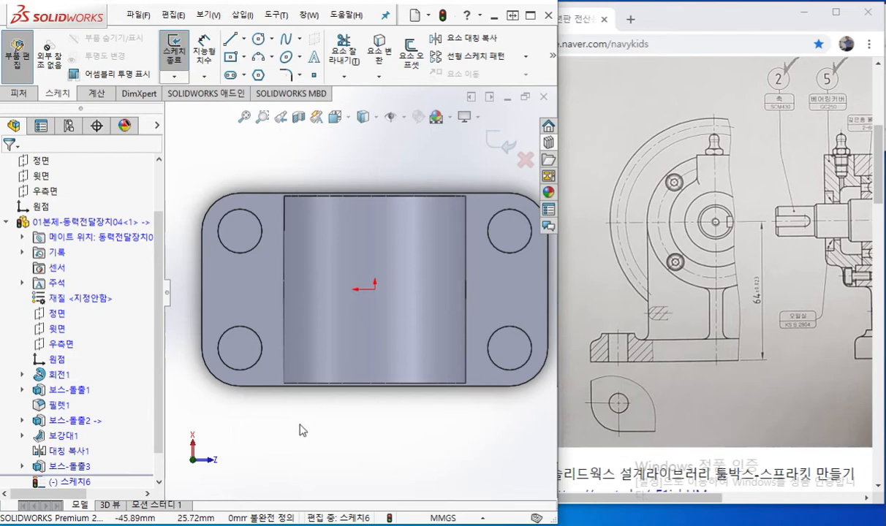
# Draw circles centred on the four corner bosses, with radii of about 16.7, 19.2, 19.2 and 15.3 mm.
pyautogui.press('c')
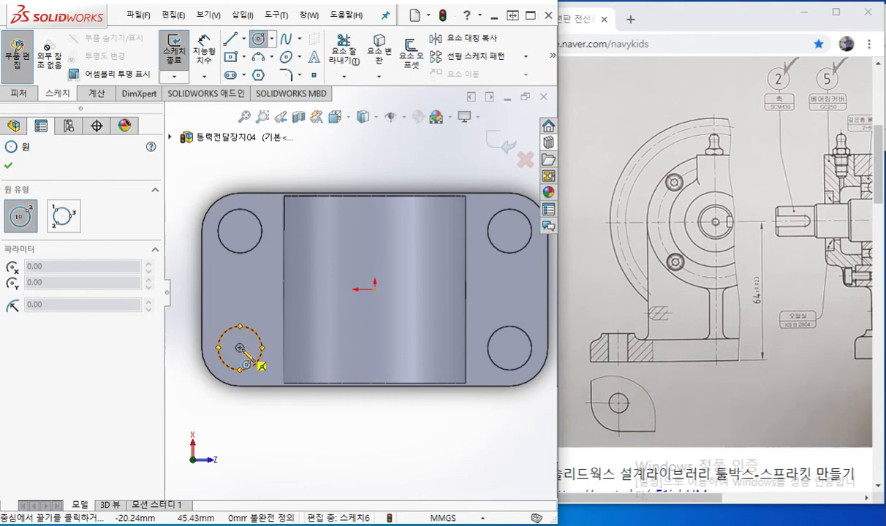
pyautogui.click(240, 347)
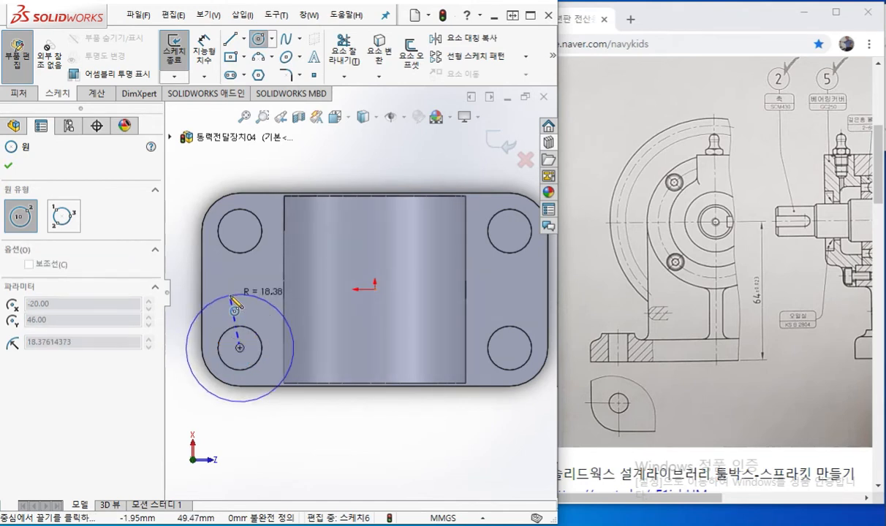
pyautogui.click(232, 300)
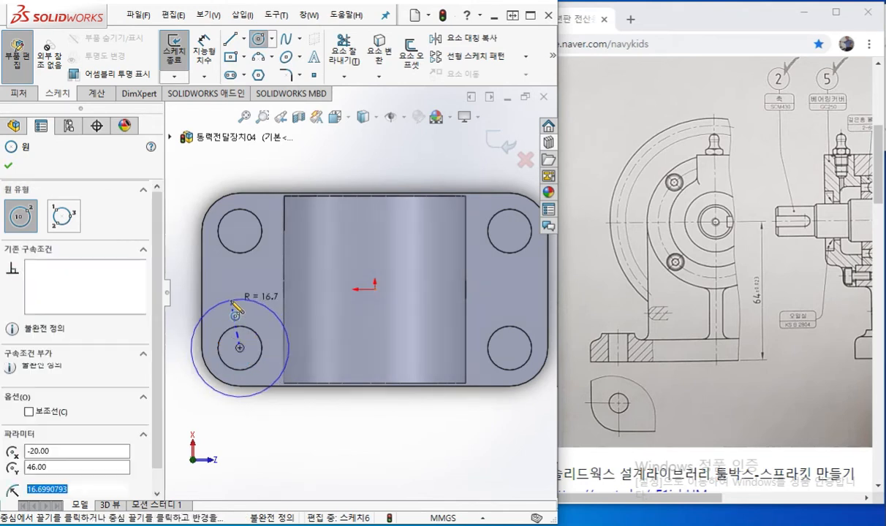
pyautogui.click(240, 231)
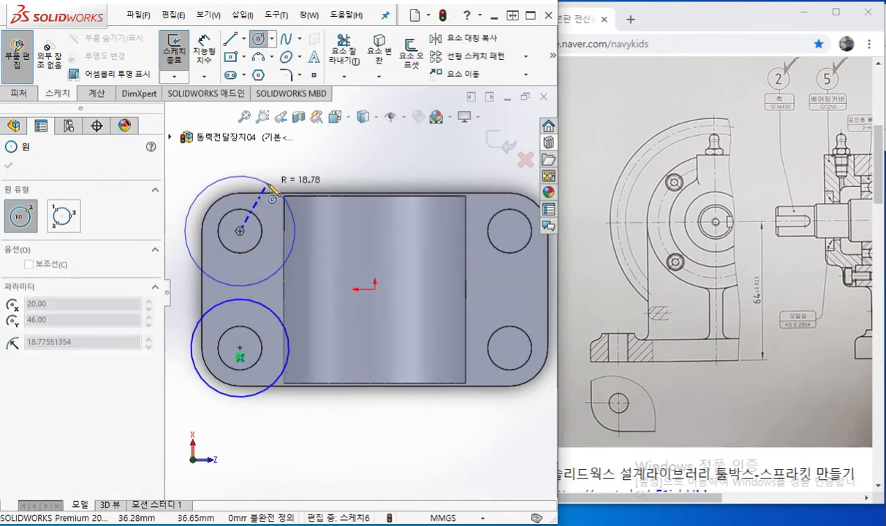
pyautogui.click(267, 183)
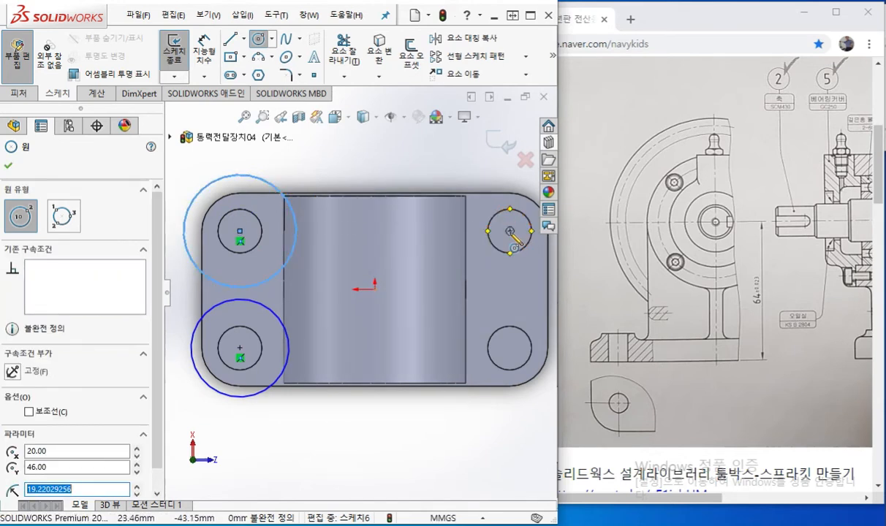
pyautogui.click(510, 231)
pyautogui.click(474, 188)
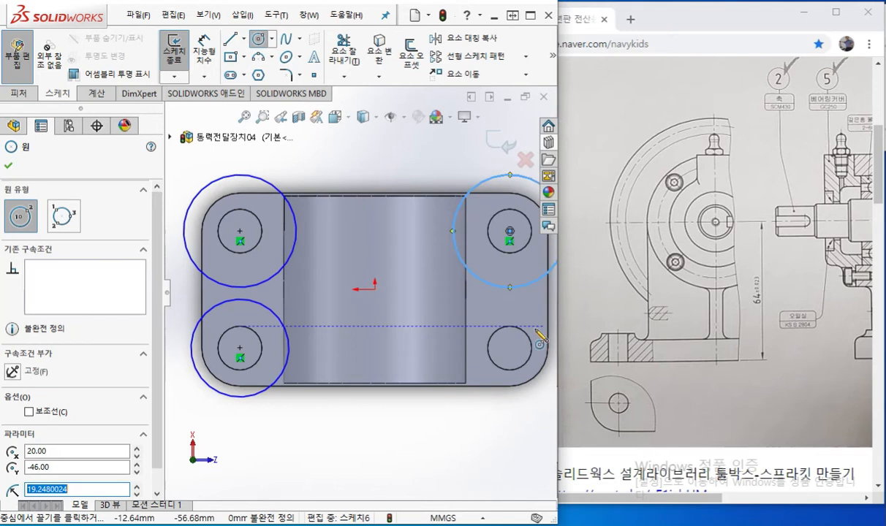
pyautogui.click(510, 348)
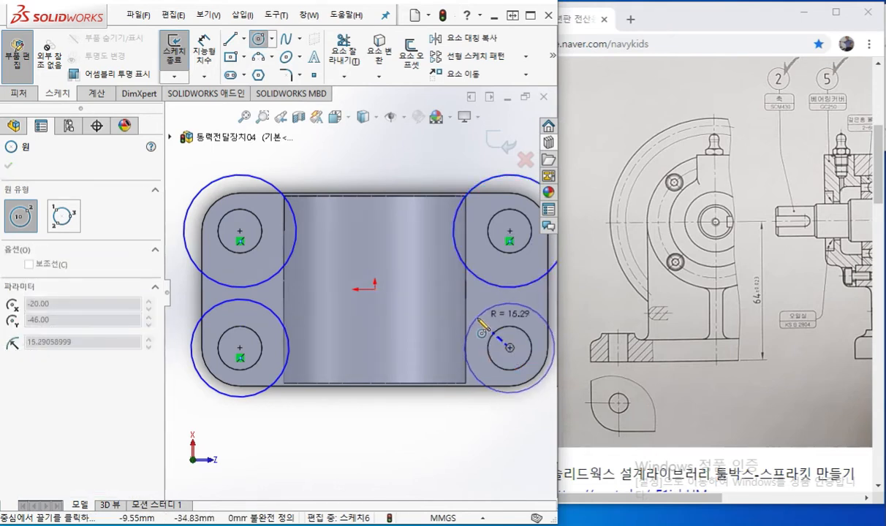
pyautogui.click(479, 324)
pyautogui.rightClick(316, 156)
pyautogui.click(345, 175)
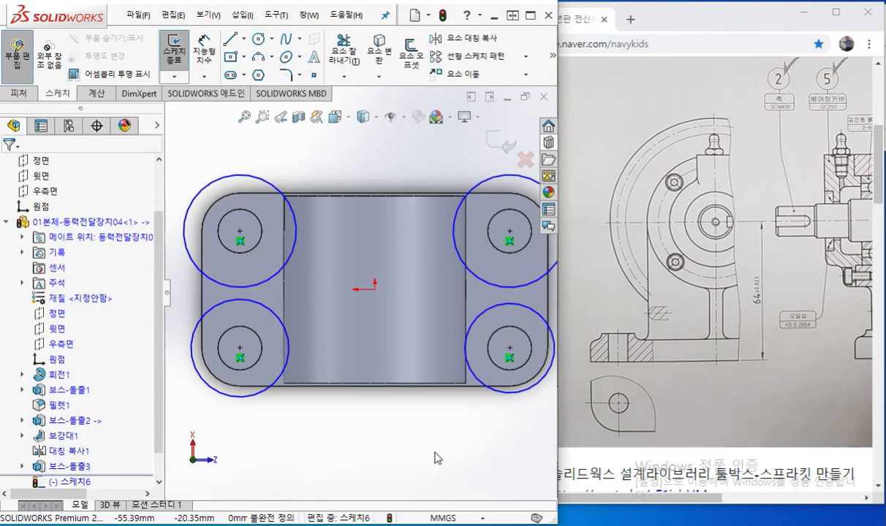
# Select all four boss circles and make them equal.
pyautogui.scroll(2, 359, 292)
pyautogui.moveTo(210, 183)
pyautogui.mouseDown()
pyautogui.moveTo(516, 415)
pyautogui.moveTo(520, 439)
pyautogui.mouseUp()
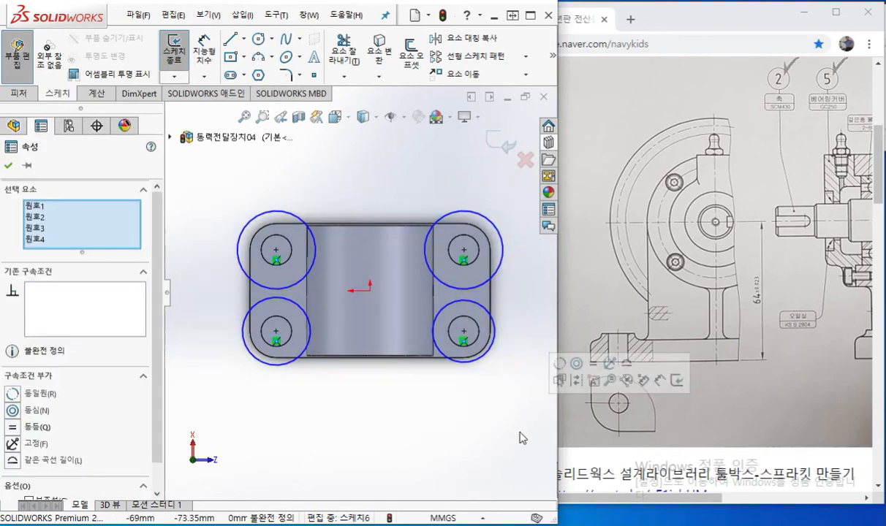
pyautogui.click(594, 364)
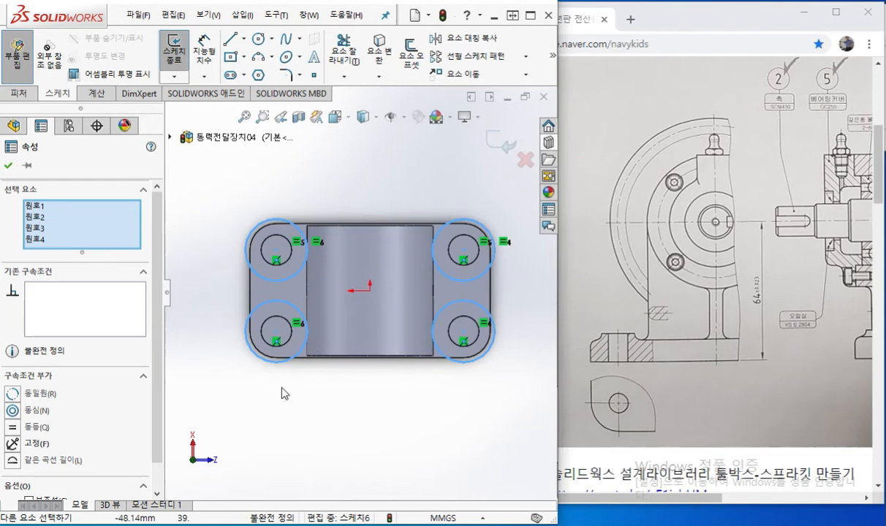
# Dimension one of the equal boss circles with a diameter of 9 mm.
pyautogui.click(267, 367)
pyautogui.rightClick(260, 190)
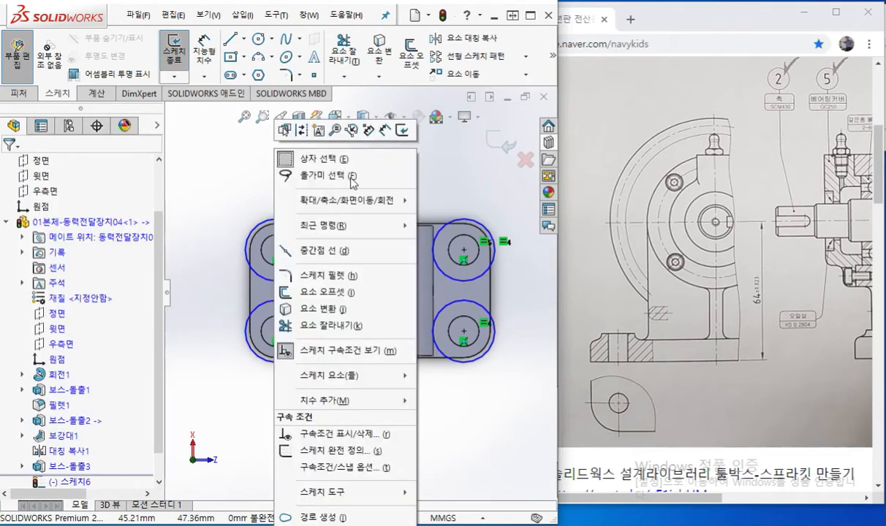
pyautogui.click(363, 127)
pyautogui.click(253, 227)
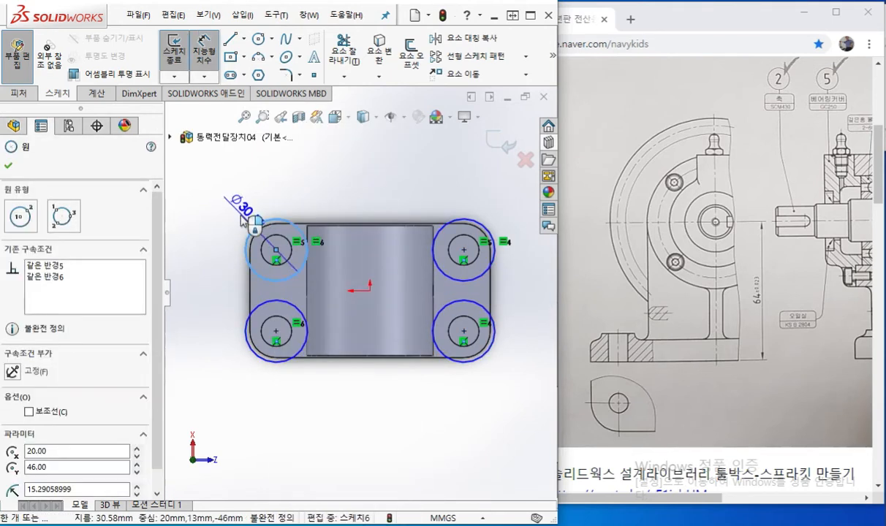
pyautogui.click(247, 219)
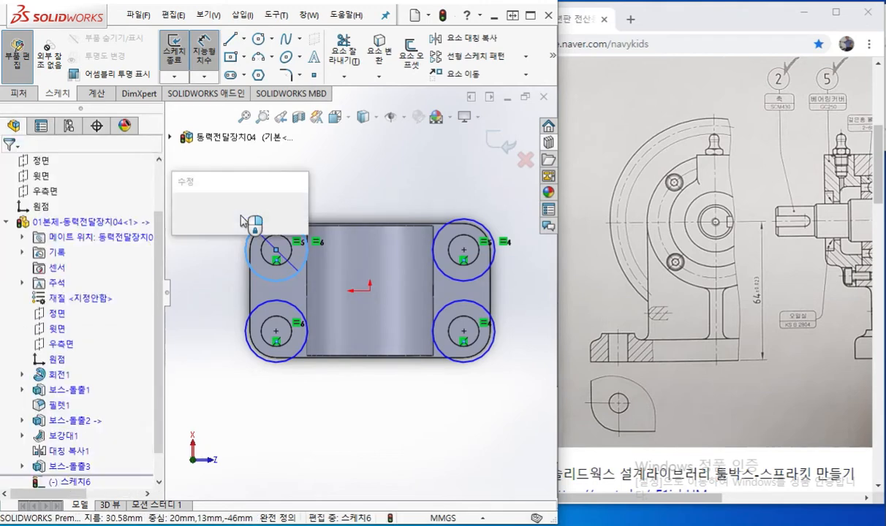
pyautogui.write('9')
pyautogui.press('Return')
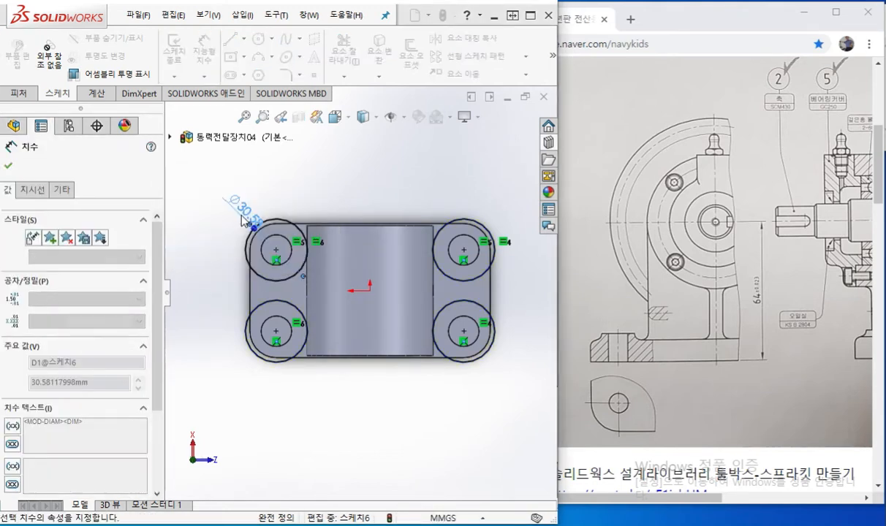
# Circle two of the hole profiles on the base bosses with the screen pen, on the side carrying the diameter dimension.
pyautogui.moveTo(382, 429); pyautogui.dragTo(342, 319, button='middle')
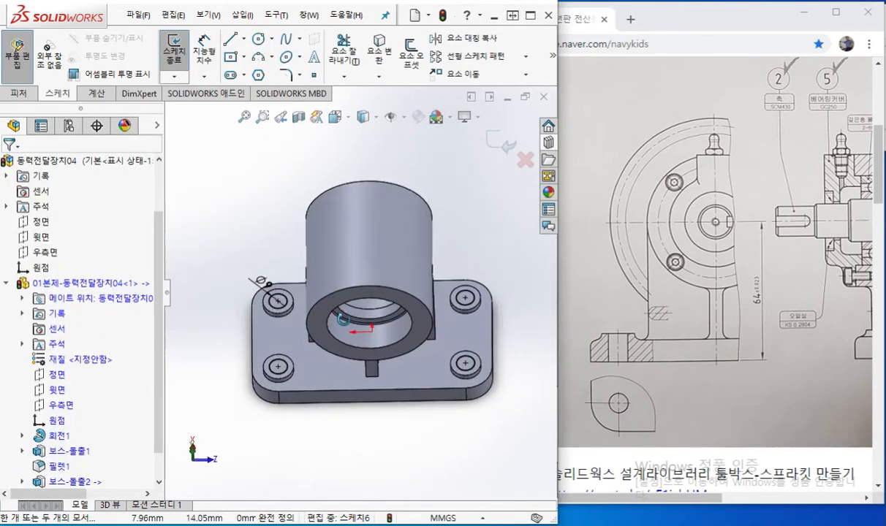
pyautogui.scroll(-2, 352, 357)
pyautogui.keyDown('ctrl'); pyautogui.moveTo(376, 351); pyautogui.dragTo(355, 323, button='middle'); pyautogui.keyUp('ctrl')
pyautogui.press('F9')
pyautogui.moveTo(231, 230)
pyautogui.mouseDown()
pyautogui.moveTo(228, 254)
pyautogui.moveTo(232, 229)
pyautogui.mouseUp()
pyautogui.moveTo(239, 333)
pyautogui.mouseDown()
pyautogui.moveTo(211, 345)
pyautogui.moveTo(230, 326)
pyautogui.moveTo(238, 337)
pyautogui.mouseUp()
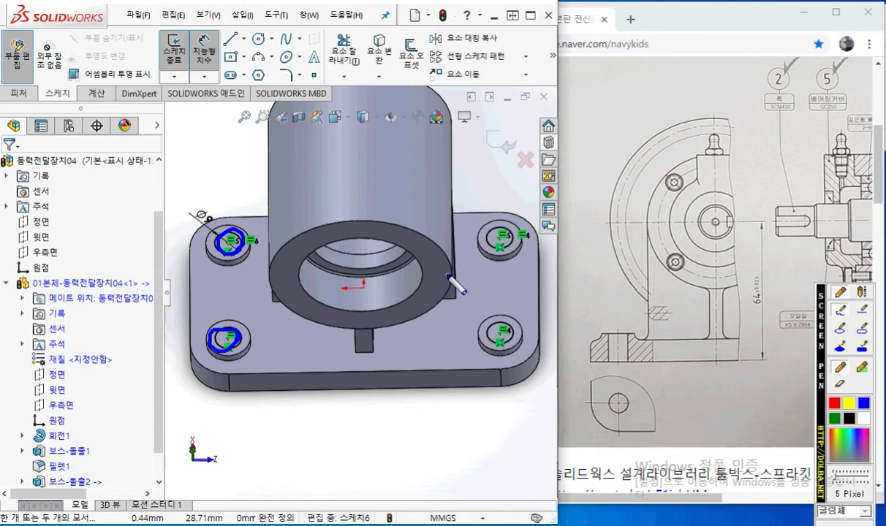
# Sketch two adjoining closed regions with a dot in each over the cylinder as a pen illustration, and clear the marks.
pyautogui.moveTo(338, 135)
pyautogui.mouseDown()
pyautogui.moveTo(338, 179)
pyautogui.moveTo(398, 157)
pyautogui.moveTo(342, 135)
pyautogui.moveTo(400, 133)
pyautogui.moveTo(440, 156)
pyautogui.moveTo(401, 169)
pyautogui.mouseUp()
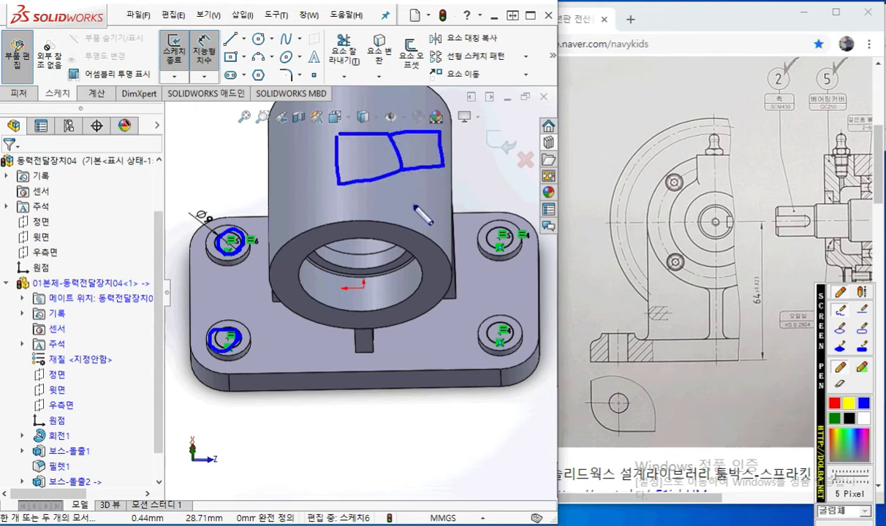
pyautogui.click(361, 149)
pyautogui.moveTo(424, 139)
pyautogui.mouseDown()
pyautogui.moveTo(420, 154)
pyautogui.moveTo(427, 141)
pyautogui.mouseUp()
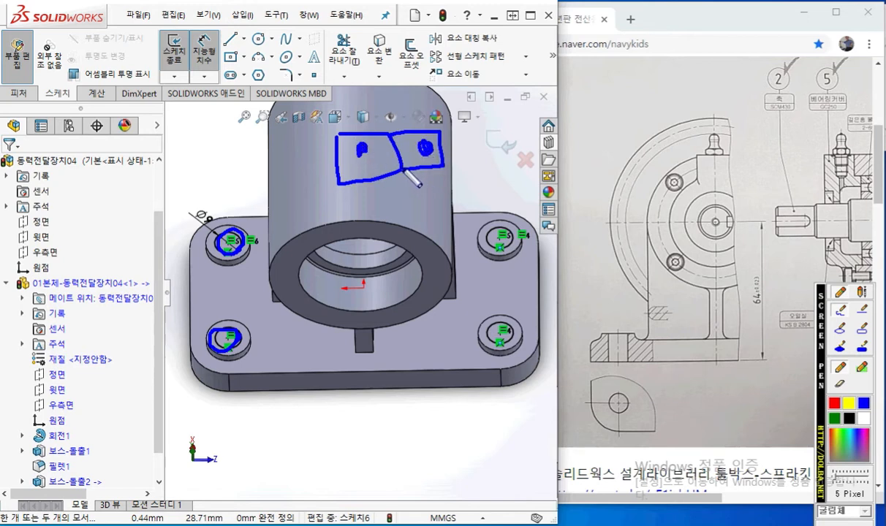
pyautogui.press('Escape')
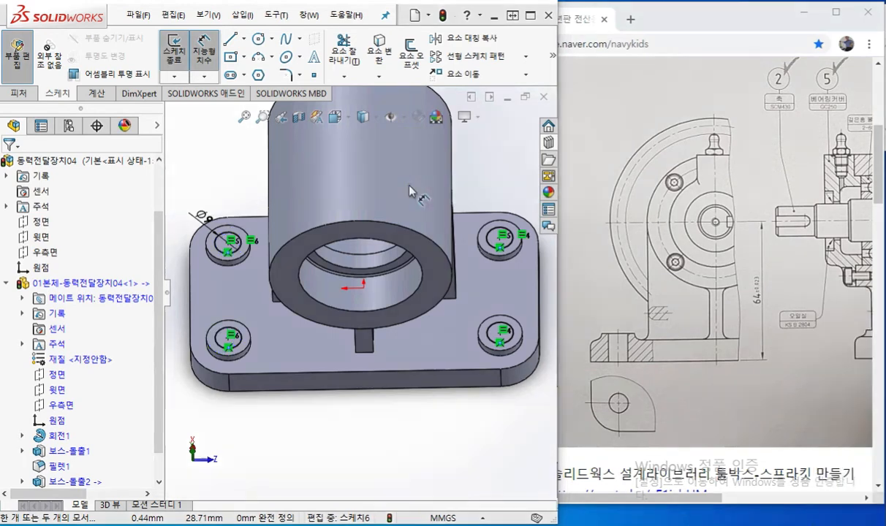
# Illustrate two separate closed loops over the cylinder with the screen pen and clear them.
pyautogui.press('F12')
pyautogui.moveTo(340, 149)
pyautogui.mouseDown()
pyautogui.moveTo(320, 170)
pyautogui.moveTo(335, 146)
pyautogui.mouseUp()
pyautogui.moveTo(410, 144)
pyautogui.mouseDown()
pyautogui.moveTo(400, 174)
pyautogui.moveTo(408, 143)
pyautogui.mouseUp()
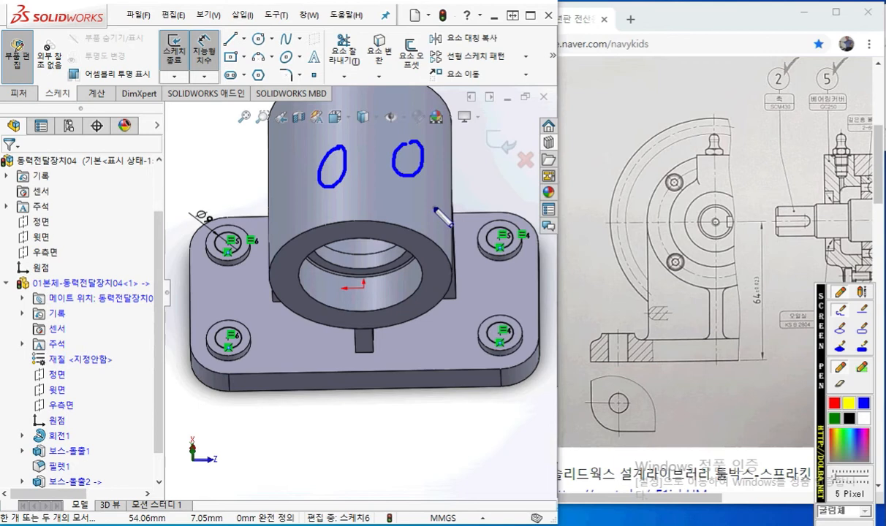
pyautogui.press('Escape')
# Cut-extrude the four hole circles with the Up To Next (다음까지) end condition.
pyautogui.press('s')
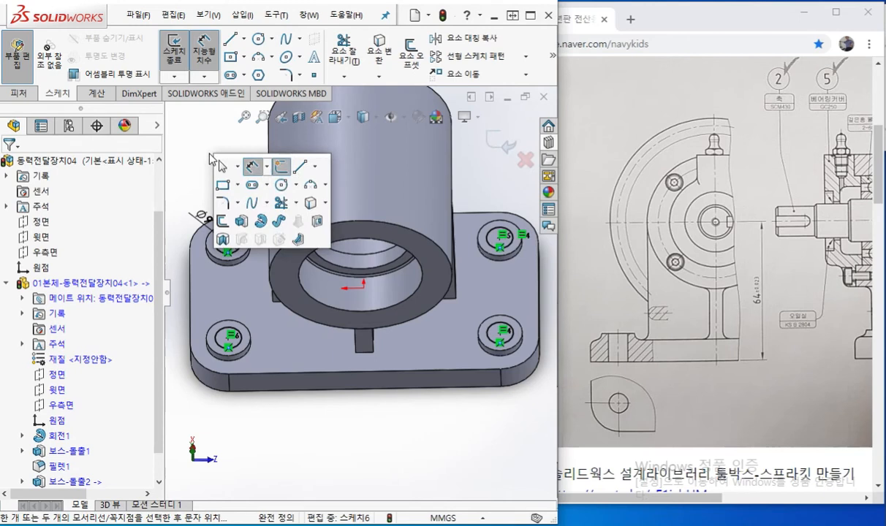
pyautogui.click(297, 240)
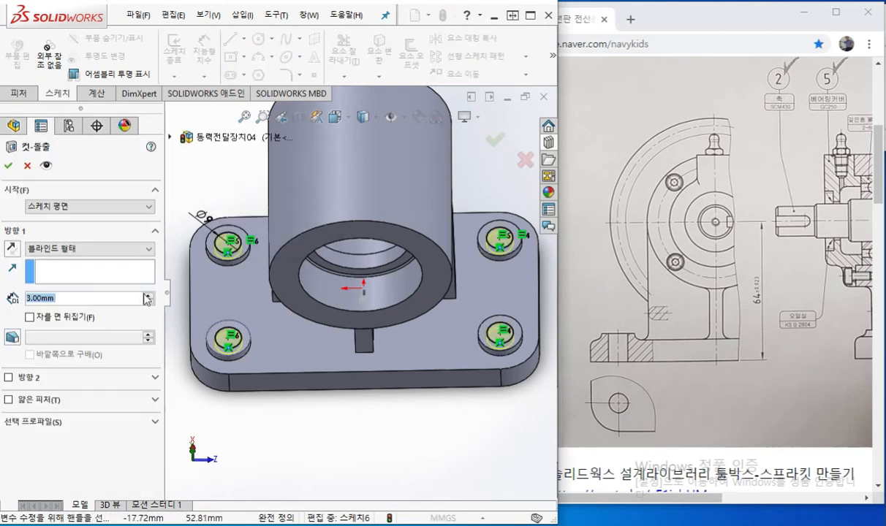
pyautogui.click(93, 251)
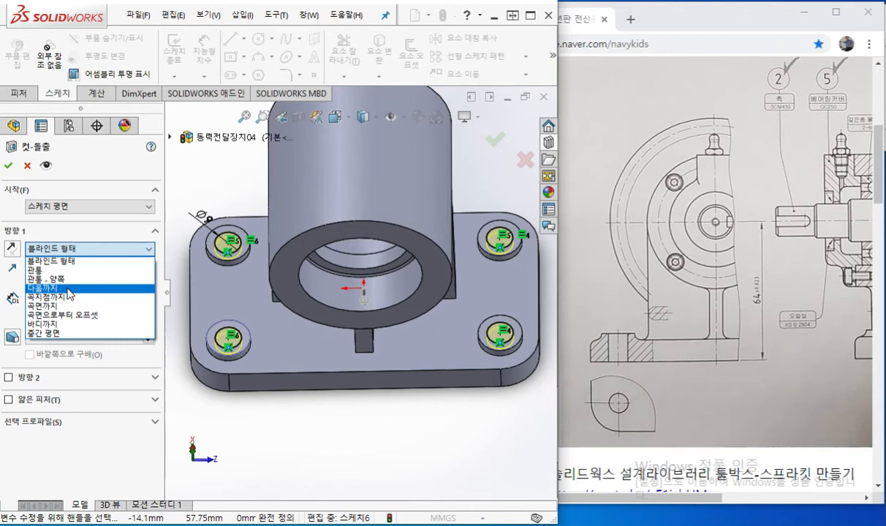
pyautogui.click(70, 291)
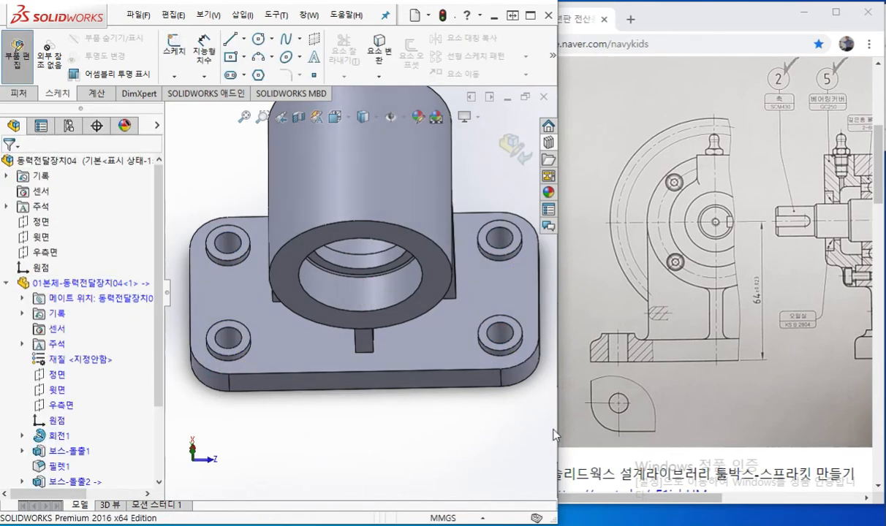
# Examine the housing, rib and base corners in the reference drawing's sectional view at 150% magnification.
pyautogui.moveTo(480, 390); pyautogui.dragTo(440, 351, button='middle')
pyautogui.keyDown('ctrl'); pyautogui.moveTo(438, 296); pyautogui.dragTo(447, 344, button='middle'); pyautogui.keyUp('ctrl')
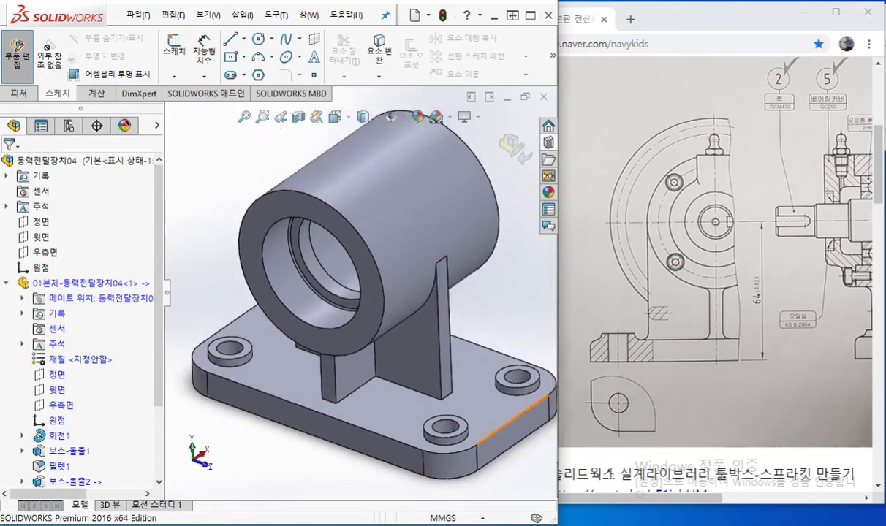
pyautogui.moveTo(634, 499); pyautogui.dragTo(767, 502)
pyautogui.keyDown('ctrl'); pyautogui.scroll(1, 760, 183); pyautogui.keyUp('ctrl')
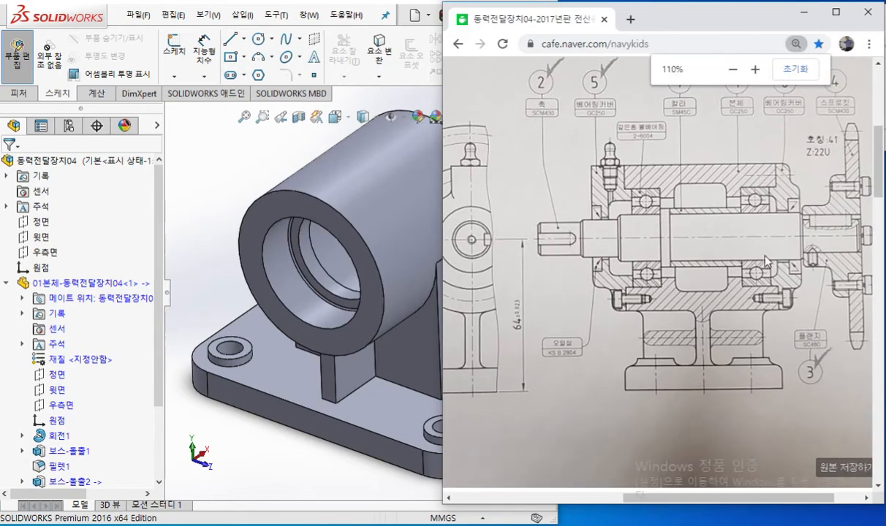
pyautogui.keyDown('ctrl'); pyautogui.scroll(1, 766, 262); pyautogui.keyUp('ctrl')
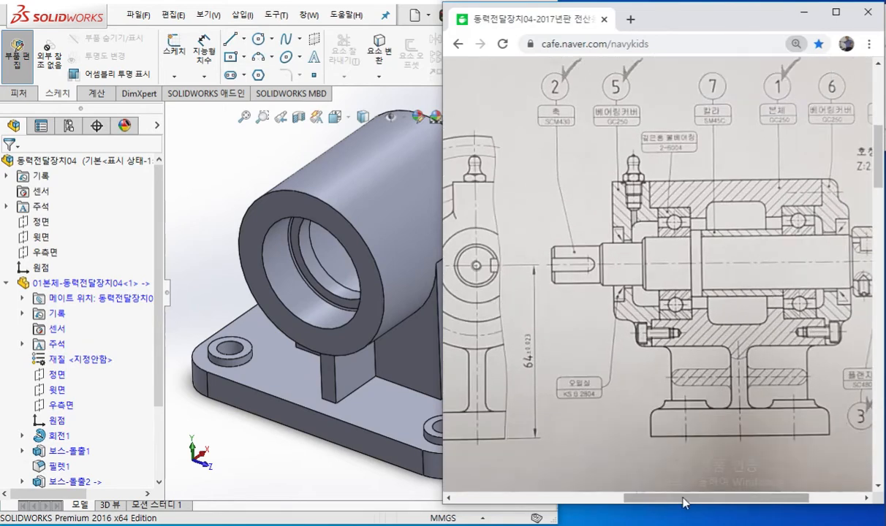
pyautogui.moveTo(684, 498); pyautogui.dragTo(718, 498)
pyautogui.keyDown('ctrl'); pyautogui.scroll(1, 704, 398); pyautogui.keyUp('ctrl')
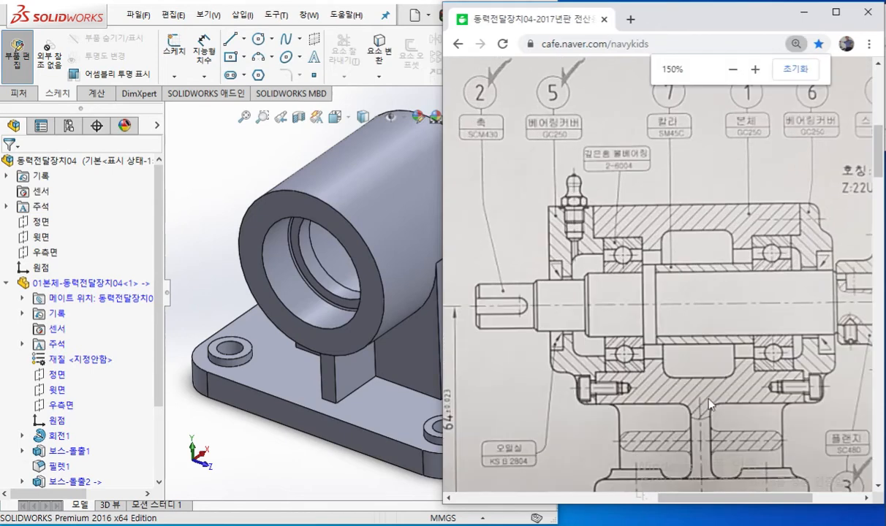
pyautogui.scroll(-2, 754, 395)
pyautogui.scroll(1, 754, 394)
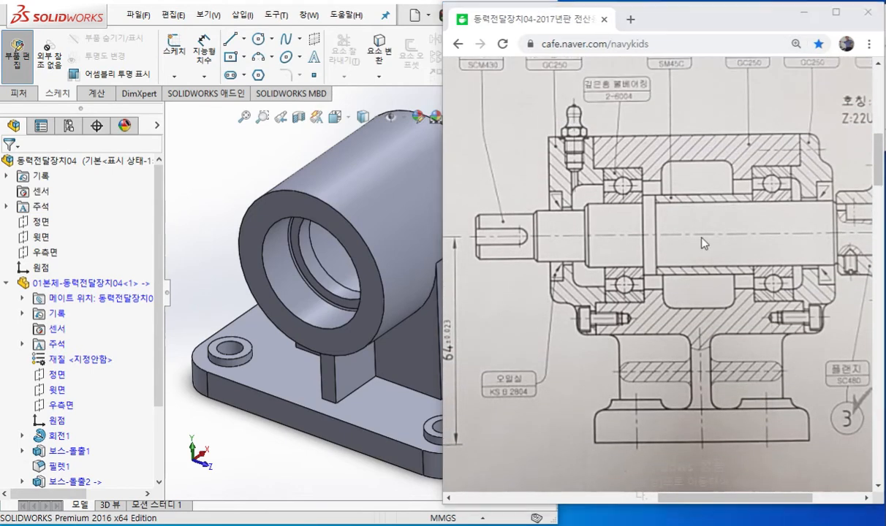
# Mark the upper bearing seat corners in blue and the central recess's upper corners in red on the sectional view with the screen pen.
pyautogui.press('F9')
pyautogui.moveTo(644, 161); pyautogui.dragTo(641, 170)
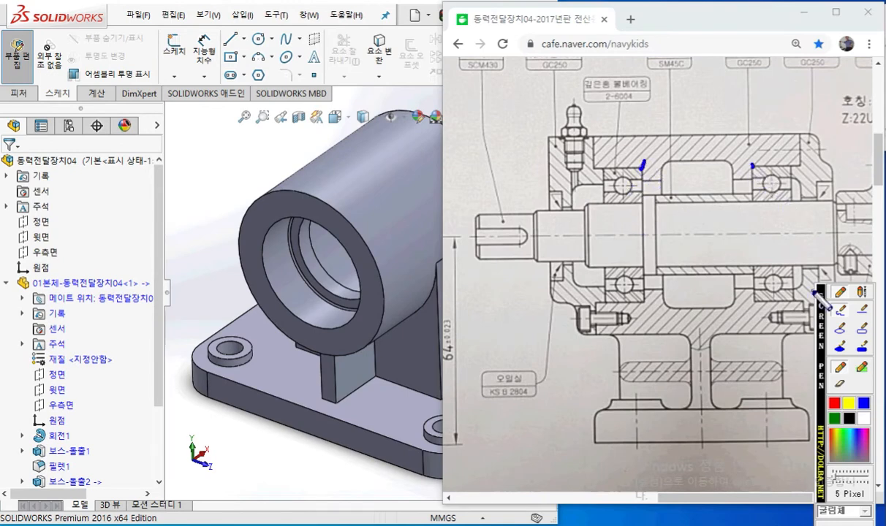
pyautogui.click(833, 403)
pyautogui.moveTo(663, 172); pyautogui.dragTo(677, 162)
pyautogui.moveTo(732, 170); pyautogui.dragTo(717, 161)
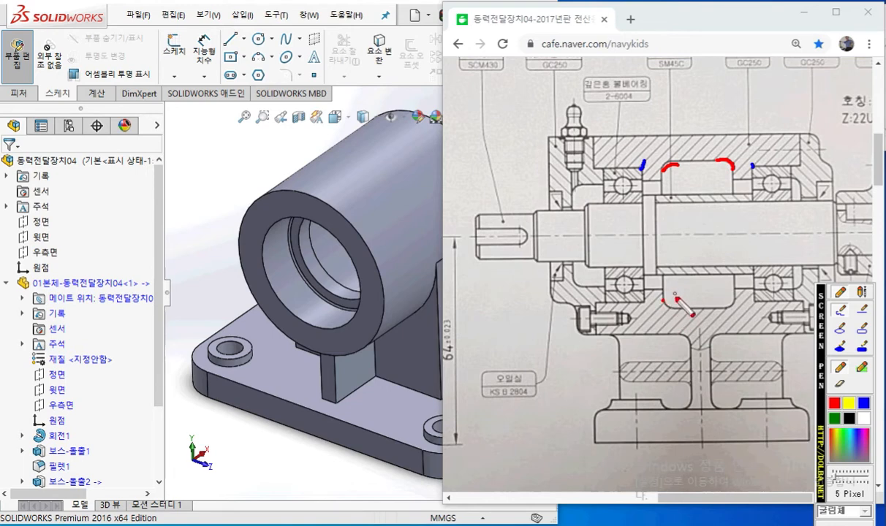
# Mark the rounded corners where the ribs meet the housing and base, plus the base edge, in red, and clear the marks.
pyautogui.moveTo(606, 336); pyautogui.dragTo(618, 351)
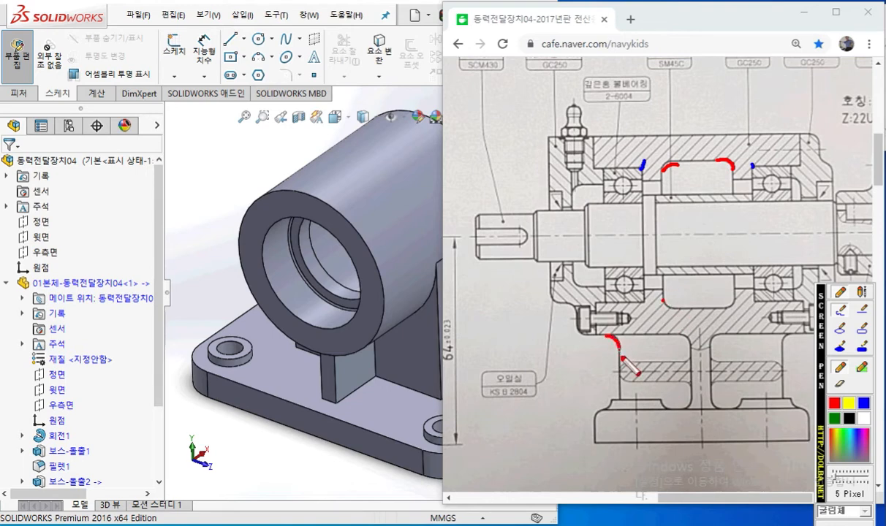
pyautogui.moveTo(661, 399); pyautogui.dragTo(667, 411)
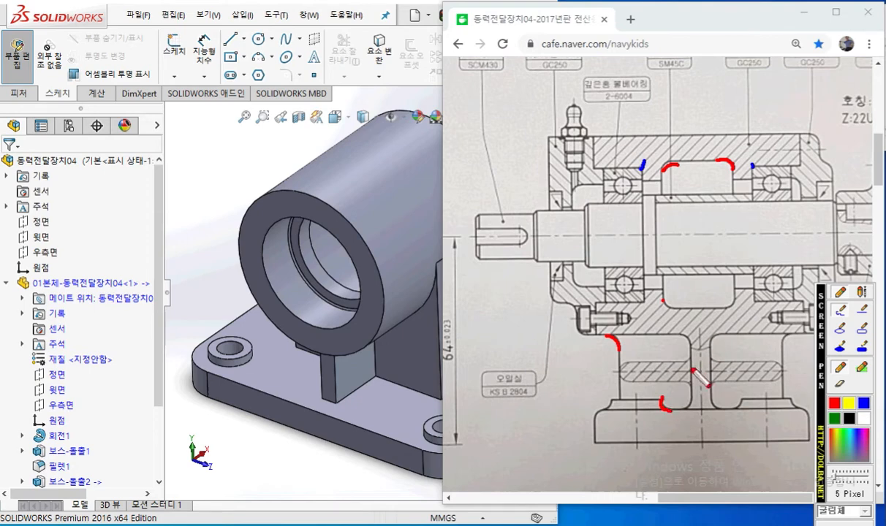
pyautogui.moveTo(682, 337); pyautogui.dragTo(709, 343)
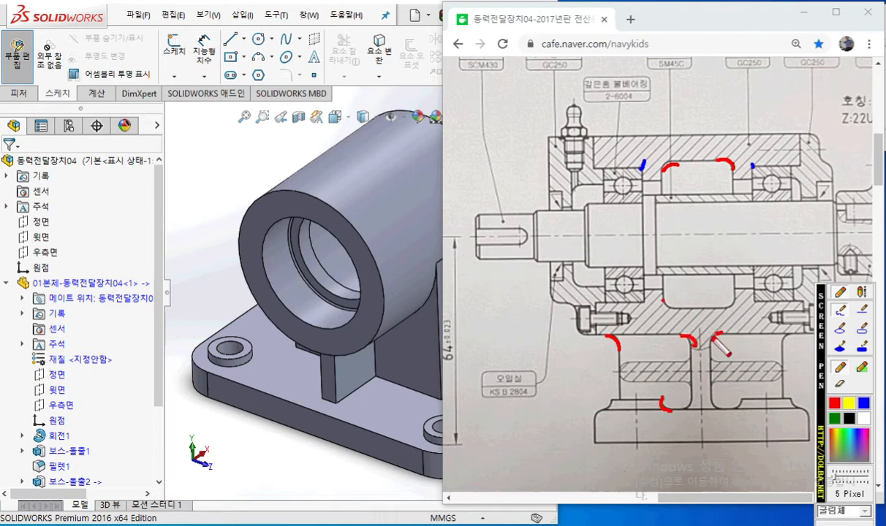
pyautogui.moveTo(788, 335); pyautogui.dragTo(776, 349)
pyautogui.moveTo(791, 401); pyautogui.dragTo(799, 414)
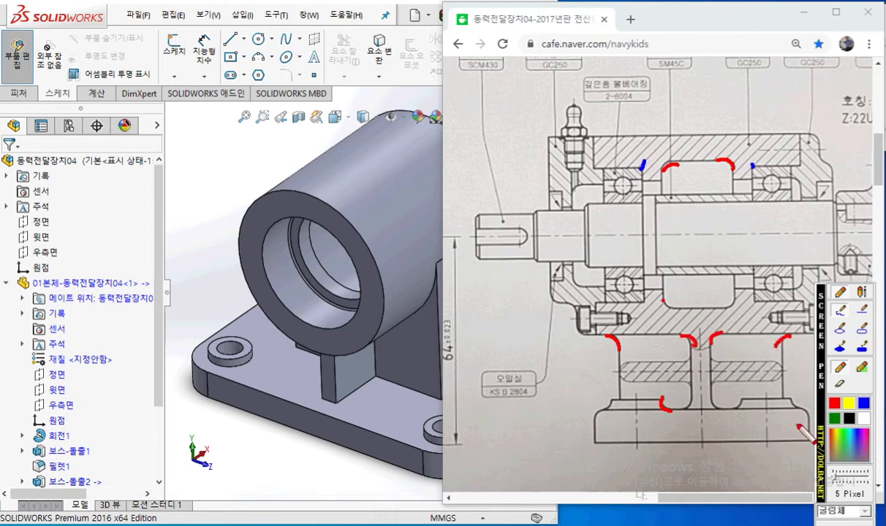
pyautogui.moveTo(606, 408); pyautogui.dragTo(596, 423)
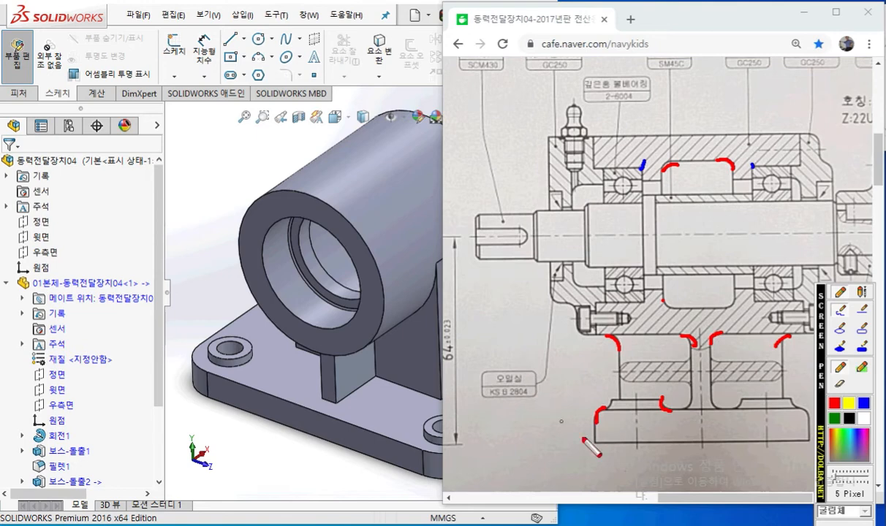
pyautogui.press('Escape')
# Switch to the AutoCAD drawing and underline note 2 on unspecified chamfers and fillets, circling R3 with the screen pen.
pyautogui.hotkey('alt', 'Tab')
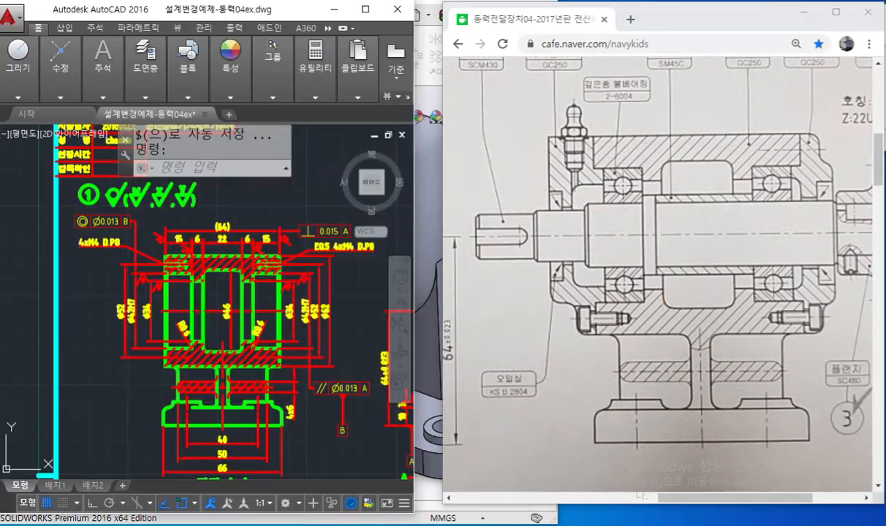
pyautogui.moveTo(315, 331); pyautogui.dragTo(82, 148, button='middle')
pyautogui.moveTo(289, 378); pyautogui.dragTo(87, 243, button='middle')
pyautogui.moveTo(247, 421); pyautogui.dragTo(54, 309, button='middle')
pyautogui.moveTo(241, 348); pyautogui.dragTo(149, 373, button='middle')
pyautogui.moveTo(187, 256); pyautogui.dragTo(187, 335, button='middle')
pyautogui.scroll(4, 235, 307)
pyautogui.moveTo(185, 295); pyautogui.dragTo(174, 314, button='middle')
pyautogui.scroll(-2, 226, 329)
pyautogui.press('F2')
pyautogui.moveTo(20, 295)
pyautogui.mouseDown()
pyautogui.moveTo(366, 306)
pyautogui.moveTo(338, 265)
pyautogui.moveTo(342, 296)
pyautogui.moveTo(370, 303)
pyautogui.mouseUp()
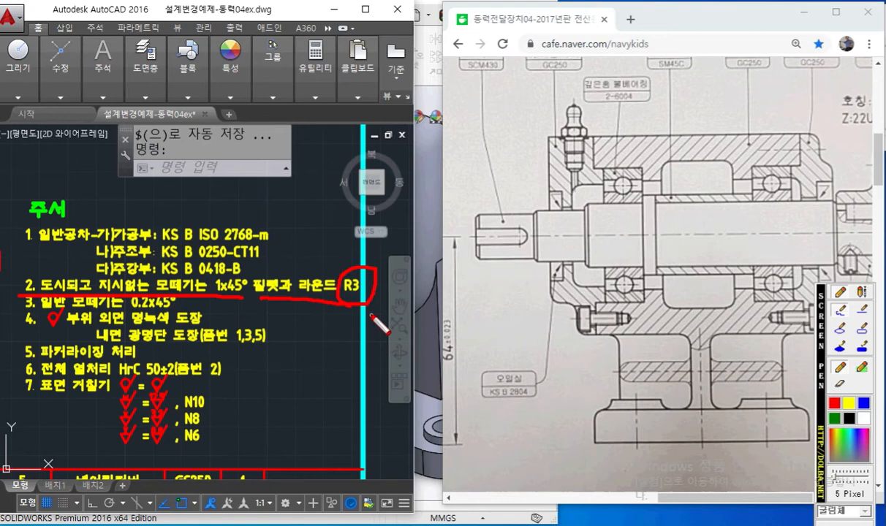
# Mark the rib's upper and lower corners and the base plate's edge in red on the reference sectional view.
pyautogui.moveTo(674, 333); pyautogui.dragTo(693, 351)
pyautogui.moveTo(687, 393); pyautogui.dragTo(682, 411)
pyautogui.moveTo(612, 408); pyautogui.dragTo(591, 425)
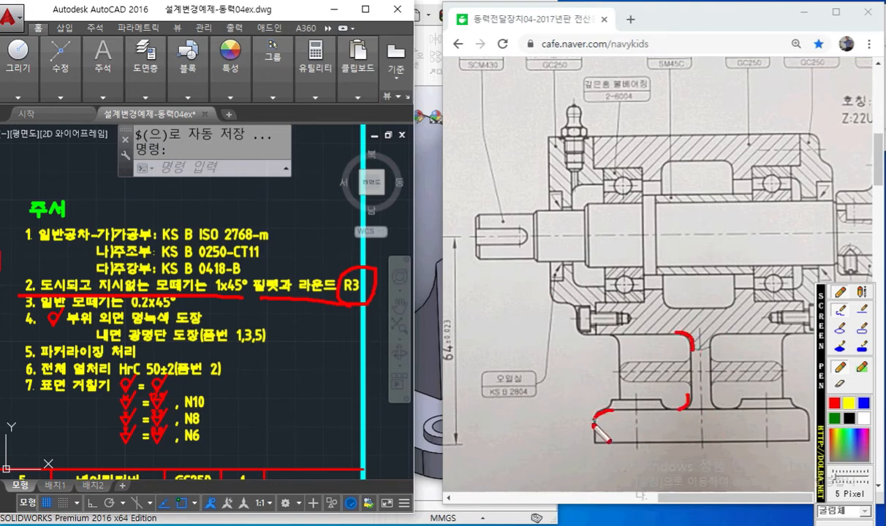
# Mark the central recess's lower corners in red, labelling one R1 and striking through it.
pyautogui.moveTo(664, 294)
pyautogui.mouseDown()
pyautogui.moveTo(663, 307)
pyautogui.moveTo(680, 313)
pyautogui.mouseUp()
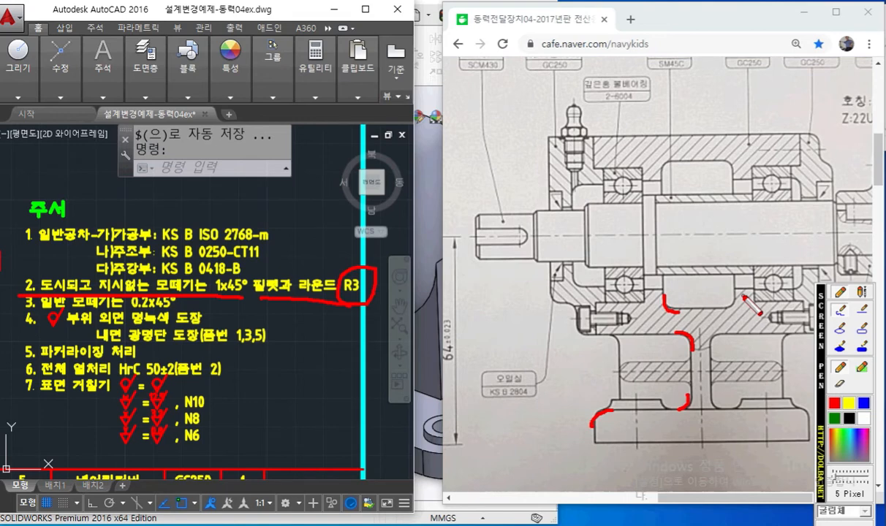
pyautogui.moveTo(672, 289)
pyautogui.mouseDown()
pyautogui.moveTo(675, 307)
pyautogui.moveTo(703, 294)
pyautogui.mouseUp()
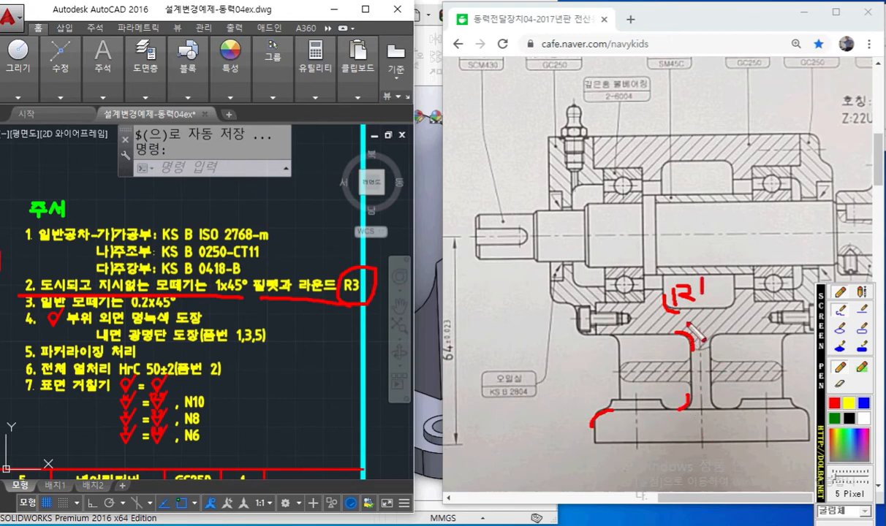
pyautogui.moveTo(636, 322)
pyautogui.mouseDown()
pyautogui.moveTo(654, 315)
pyautogui.moveTo(637, 311)
pyautogui.moveTo(647, 323)
pyautogui.moveTo(630, 297)
pyautogui.moveTo(643, 307)
pyautogui.moveTo(637, 322)
pyautogui.mouseUp()
pyautogui.moveTo(717, 295); pyautogui.dragTo(744, 317)
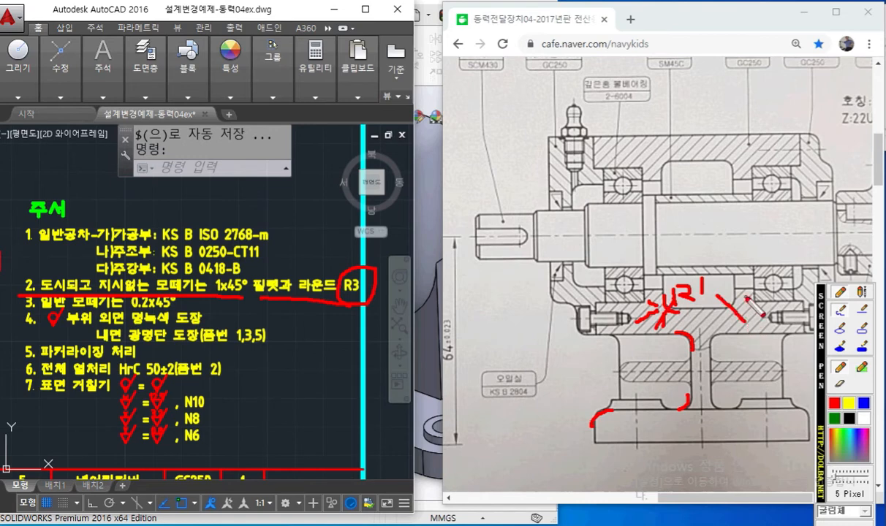
# Illustrate with red pen strokes along the upper housing wall, shaft collar and recess corners, and clear all marks.
pyautogui.moveTo(882, 75)
pyautogui.mouseDown()
pyautogui.moveTo(877, 256)
pyautogui.moveTo(879, 81)
pyautogui.moveTo(874, 91)
pyautogui.mouseUp()
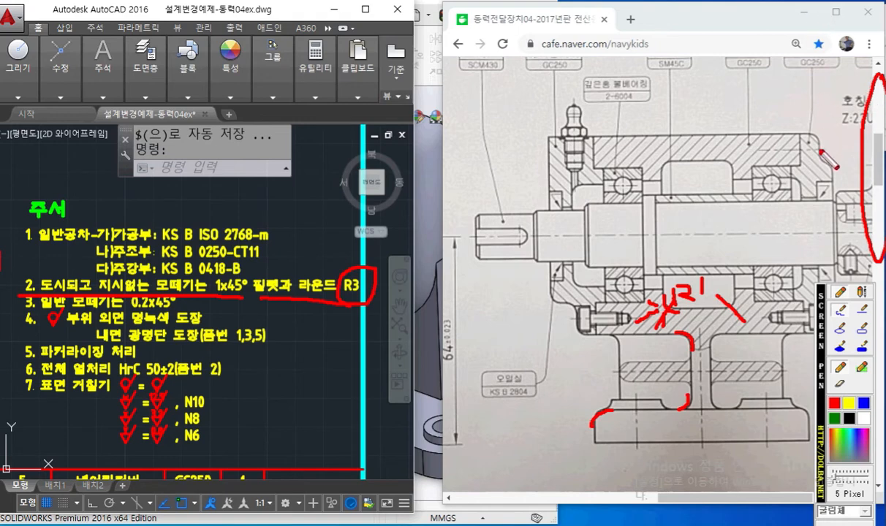
pyautogui.moveTo(823, 201); pyautogui.dragTo(704, 195)
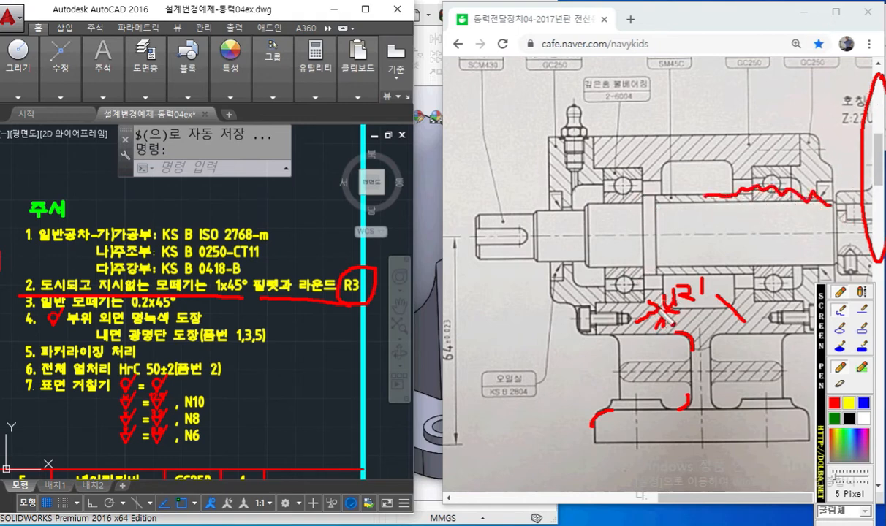
pyautogui.moveTo(796, 157)
pyautogui.mouseDown()
pyautogui.moveTo(744, 144)
pyautogui.moveTo(725, 153)
pyautogui.mouseUp()
pyautogui.moveTo(606, 155)
pyautogui.mouseDown()
pyautogui.moveTo(617, 143)
pyautogui.moveTo(698, 154)
pyautogui.moveTo(631, 171)
pyautogui.moveTo(610, 154)
pyautogui.moveTo(782, 174)
pyautogui.mouseUp()
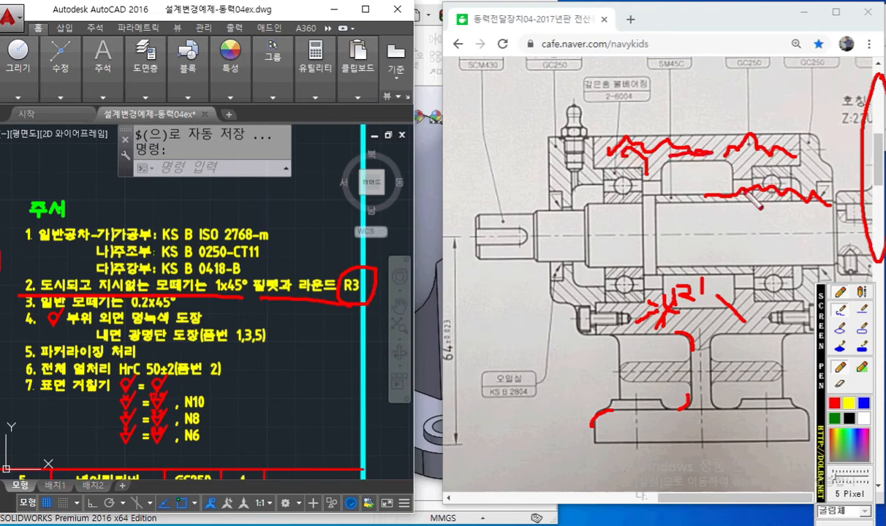
pyautogui.moveTo(662, 174); pyautogui.dragTo(678, 168)
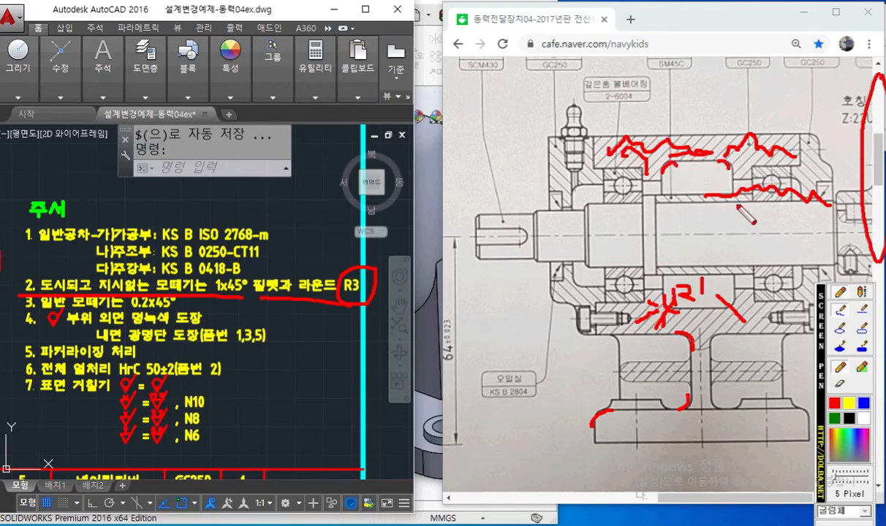
pyautogui.press('Escape')
# Mark the four inner bearing seat corners in red on the sectional view with the screen pen.
pyautogui.press('F12')
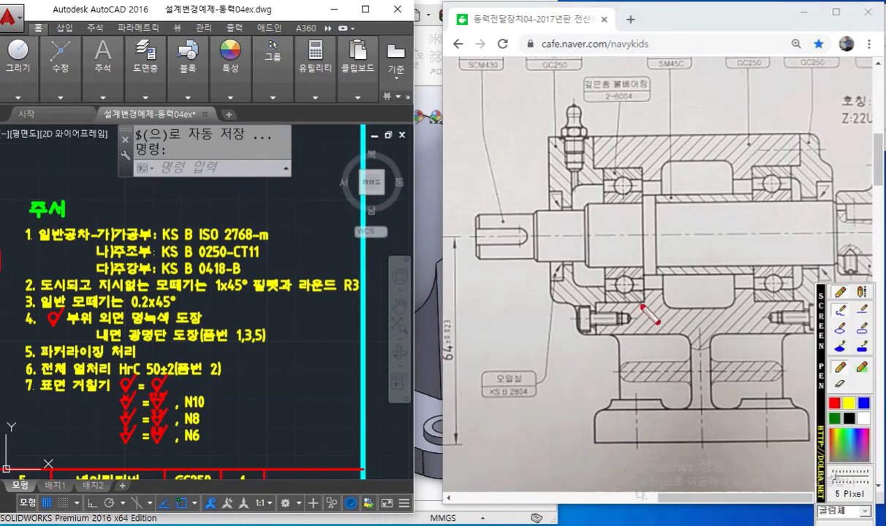
pyautogui.moveTo(643, 303); pyautogui.dragTo(639, 296)
pyautogui.moveTo(638, 167); pyautogui.dragTo(643, 166)
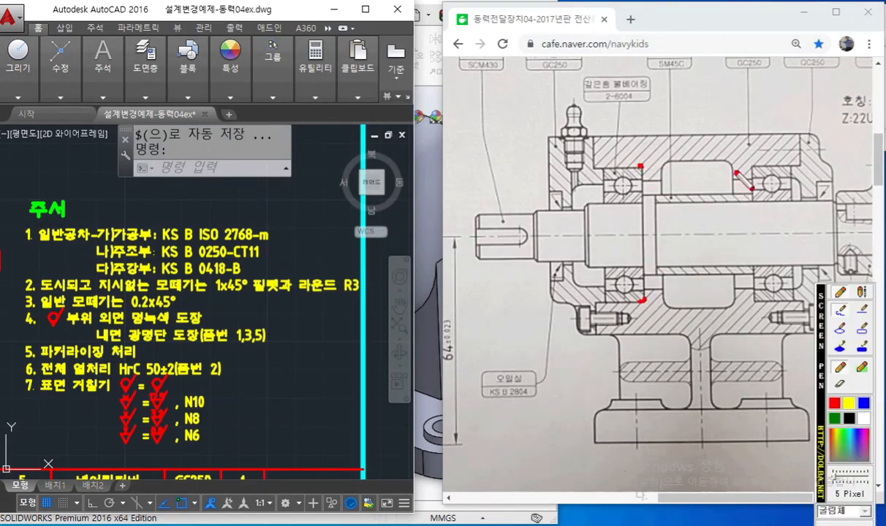
pyautogui.moveTo(745, 166); pyautogui.dragTo(754, 165)
pyautogui.moveTo(752, 295); pyautogui.dragTo(757, 302)
# Mark all four corners of the central recess with blue arcs on the sectional view.
pyautogui.click(862, 402)
pyautogui.moveTo(661, 294); pyautogui.dragTo(675, 310)
pyautogui.moveTo(738, 294); pyautogui.dragTo(722, 308)
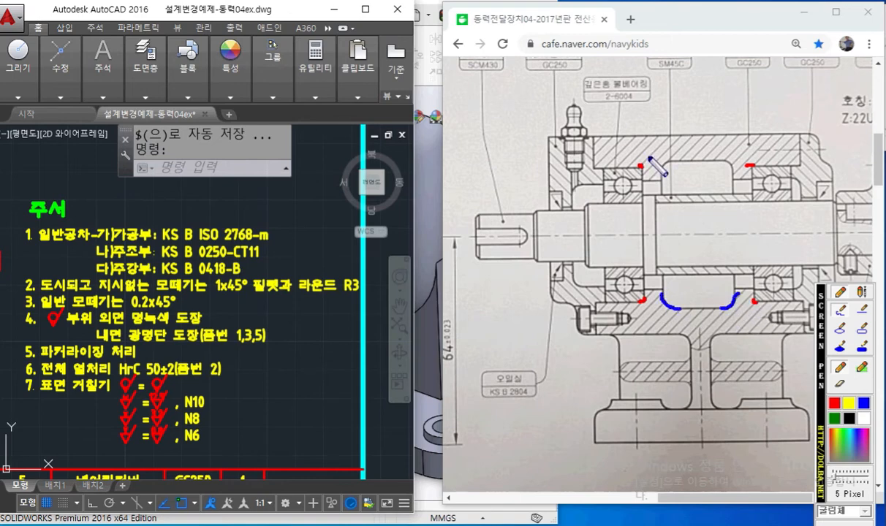
pyautogui.moveTo(674, 155); pyautogui.dragTo(660, 170)
pyautogui.moveTo(720, 159); pyautogui.dragTo(738, 177)
# Mark the ribs' rounded corners at the housing and base in blue, and clear the pen marks.
pyautogui.moveTo(609, 338); pyautogui.dragTo(621, 348)
pyautogui.moveTo(682, 334); pyautogui.dragTo(690, 344)
pyautogui.moveTo(690, 395); pyautogui.dragTo(680, 411)
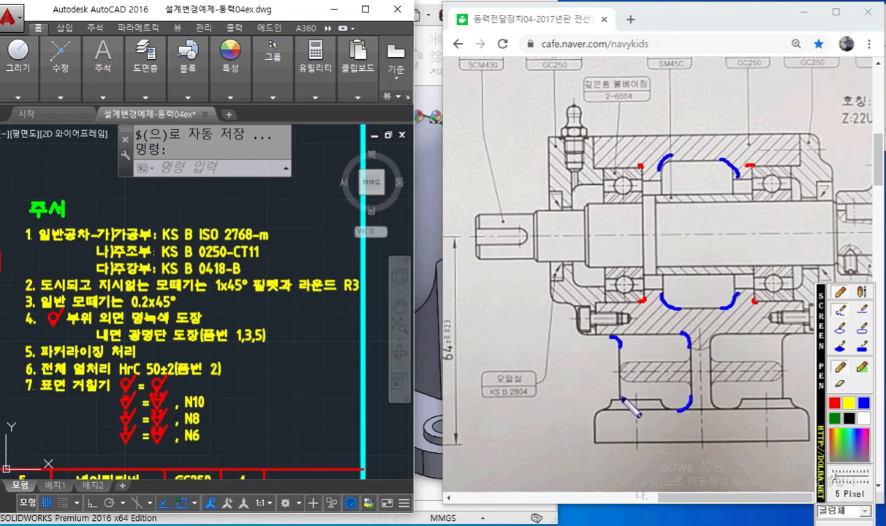
pyautogui.press('Escape')
# Switch back to the SOLIDWORKS model and trace the ribs' vertical edges in blue with the screen pen.
pyautogui.moveTo(237, 13); pyautogui.dragTo(885, 73)
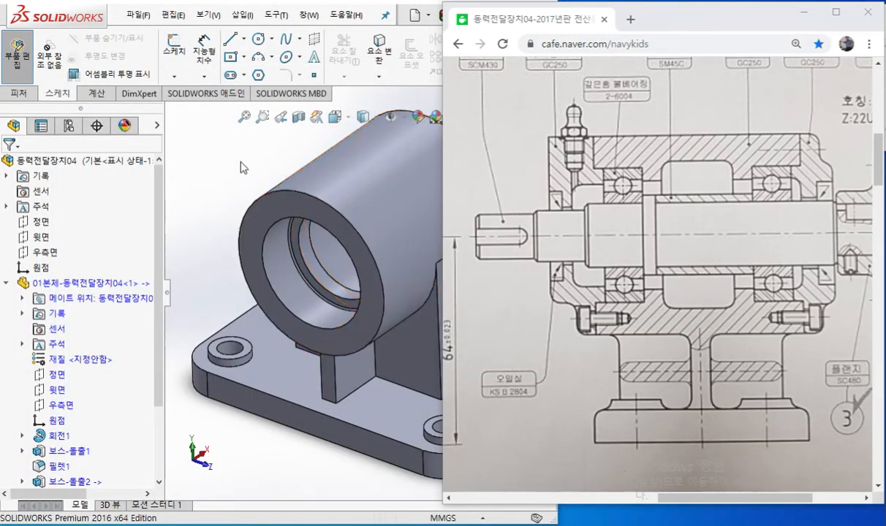
pyautogui.click(241, 170)
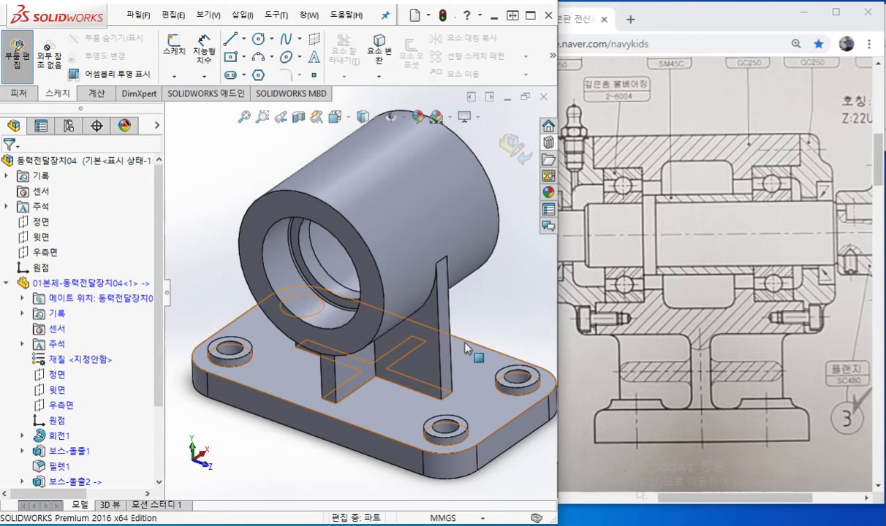
pyautogui.press('F12')
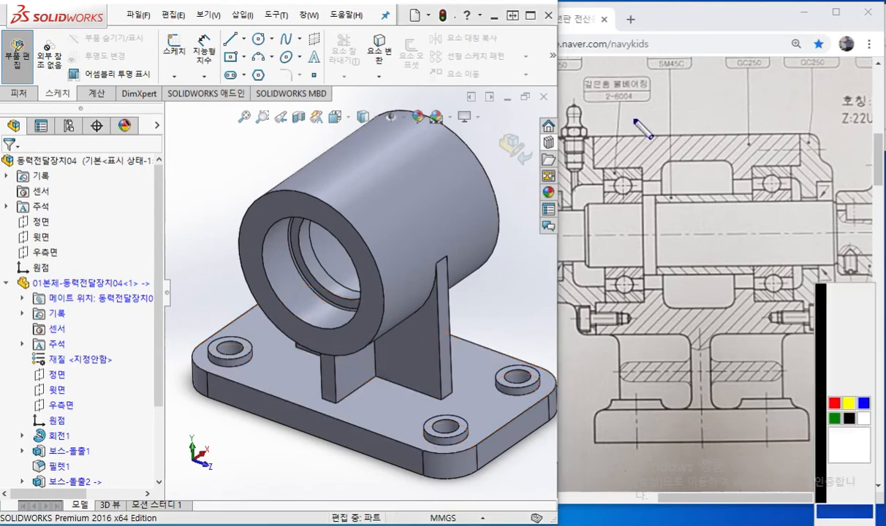
pyautogui.moveTo(436, 269)
pyautogui.mouseDown()
pyautogui.moveTo(430, 395)
pyautogui.moveTo(457, 369)
pyautogui.mouseUp()
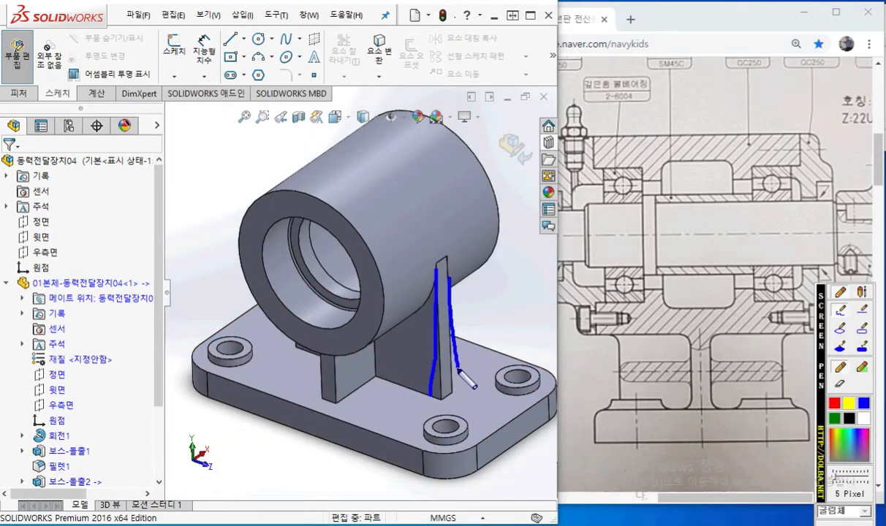
pyautogui.moveTo(375, 334); pyautogui.dragTo(378, 376)
pyautogui.moveTo(342, 353); pyautogui.dragTo(340, 409)
pyautogui.moveTo(320, 343); pyautogui.dragTo(319, 388)
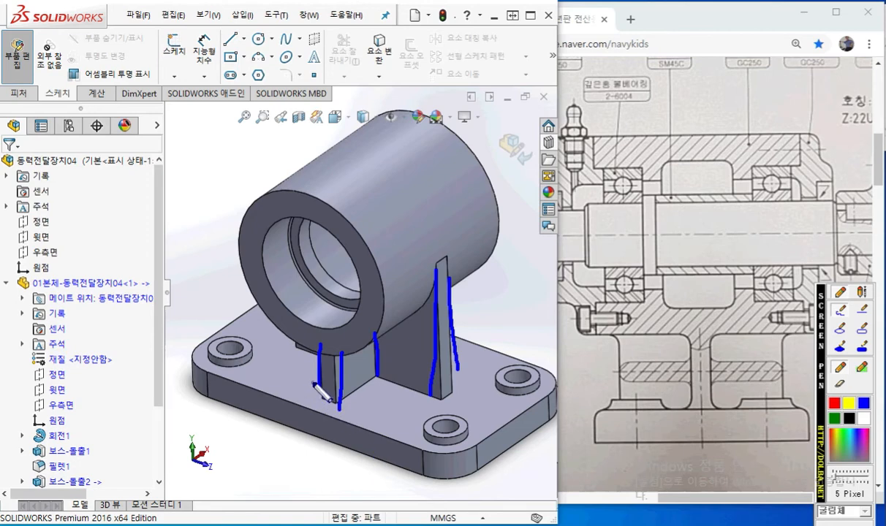
# Trace the ribs' junction with the base plate in blue, repeat it as a red curve, and clear the marks.
pyautogui.moveTo(312, 381)
pyautogui.mouseDown()
pyautogui.moveTo(338, 405)
pyautogui.moveTo(374, 375)
pyautogui.moveTo(457, 391)
pyautogui.moveTo(449, 377)
pyautogui.mouseUp()
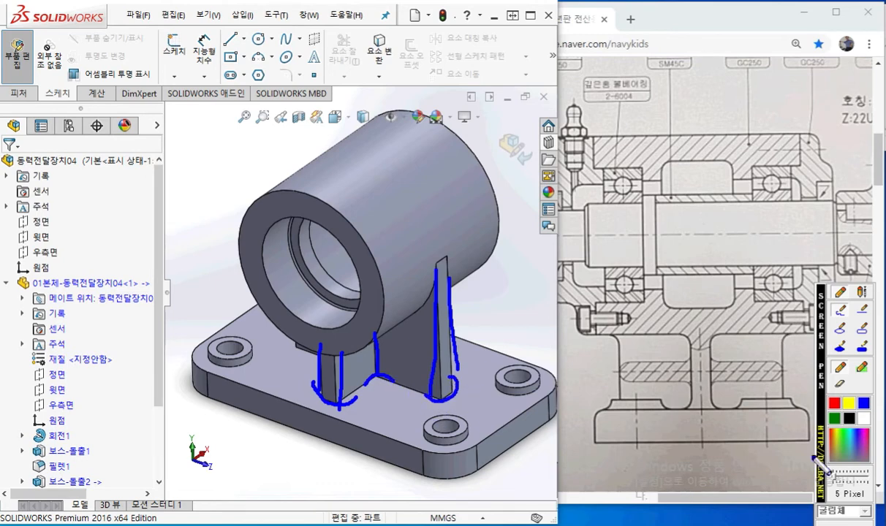
pyautogui.click(834, 405)
pyautogui.moveTo(325, 407)
pyautogui.mouseDown()
pyautogui.moveTo(369, 390)
pyautogui.moveTo(440, 403)
pyautogui.moveTo(435, 366)
pyautogui.moveTo(414, 359)
pyautogui.mouseUp()
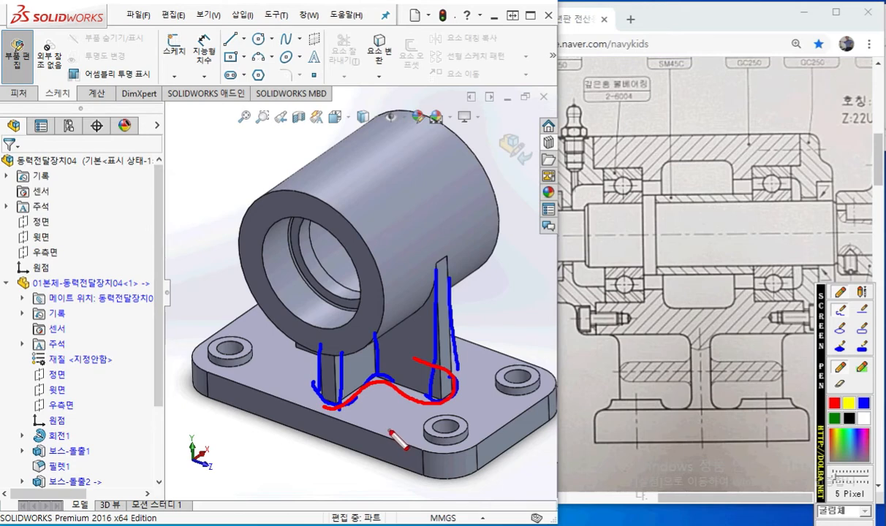
pyautogui.press('Escape')
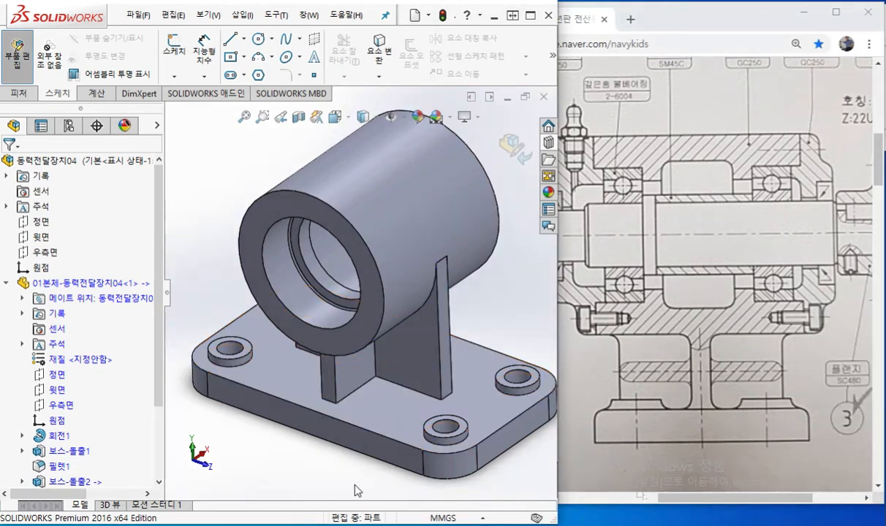
pyautogui.keyDown('ctrl'); pyautogui.moveTo(382, 465); pyautogui.dragTo(358, 449, button='middle'); pyautogui.keyUp('ctrl')
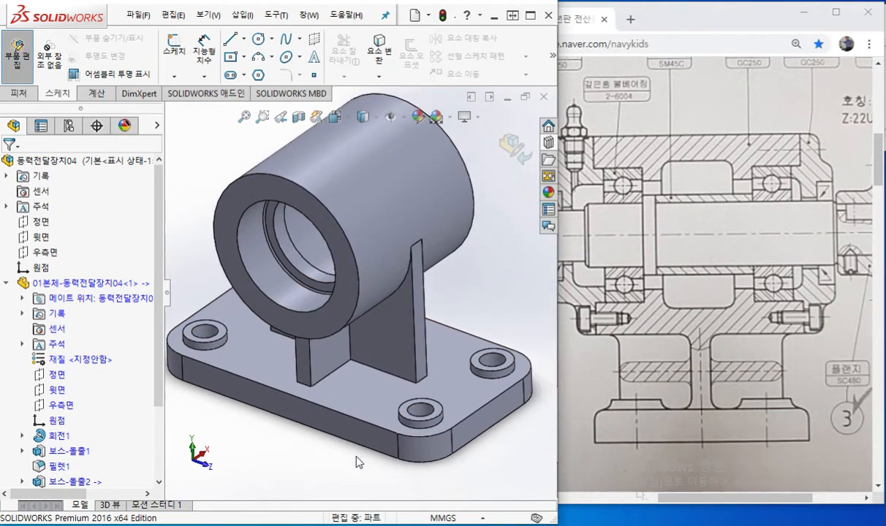
# Start a fillet on a vertical edge of the side rib and set its radius to 3 mm.
pyautogui.click(414, 296)
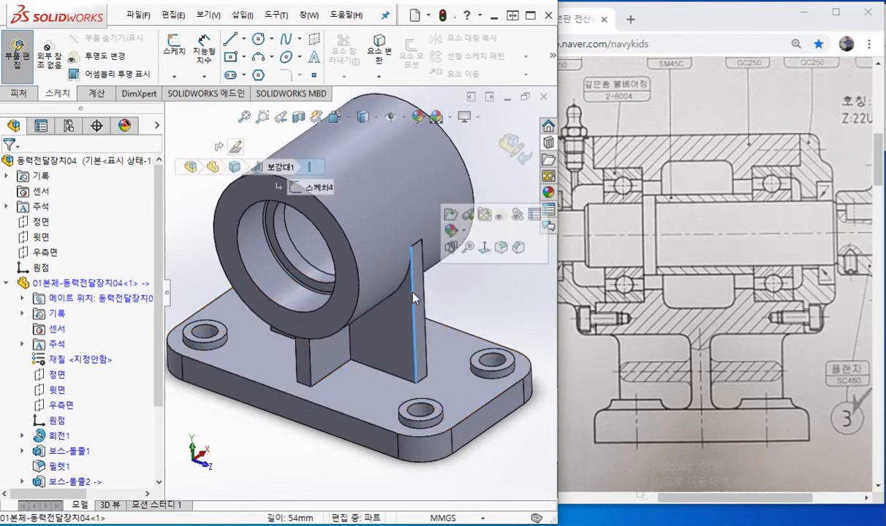
pyautogui.click(502, 248)
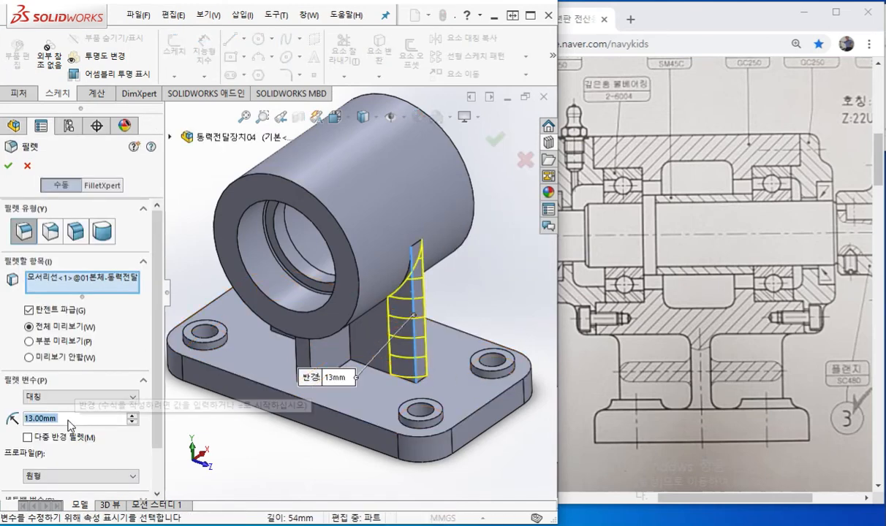
pyautogui.write('3')
pyautogui.press('Return')
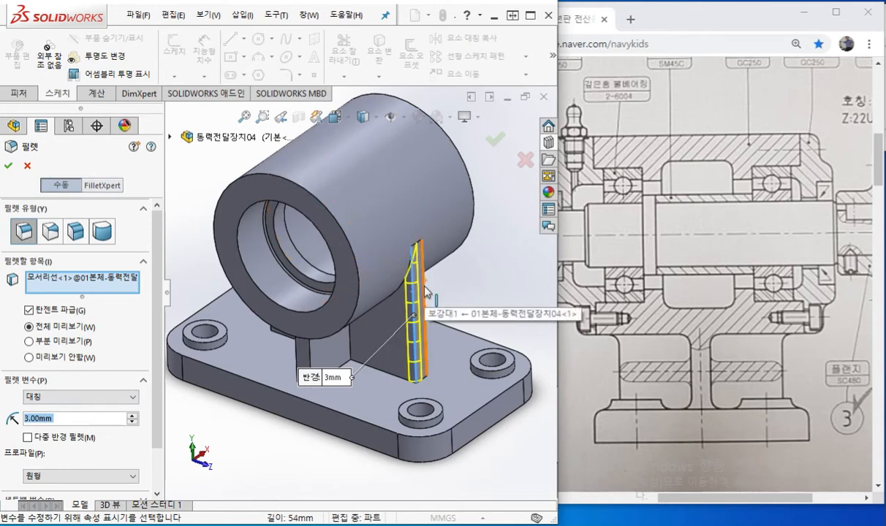
pyautogui.click(422, 249)
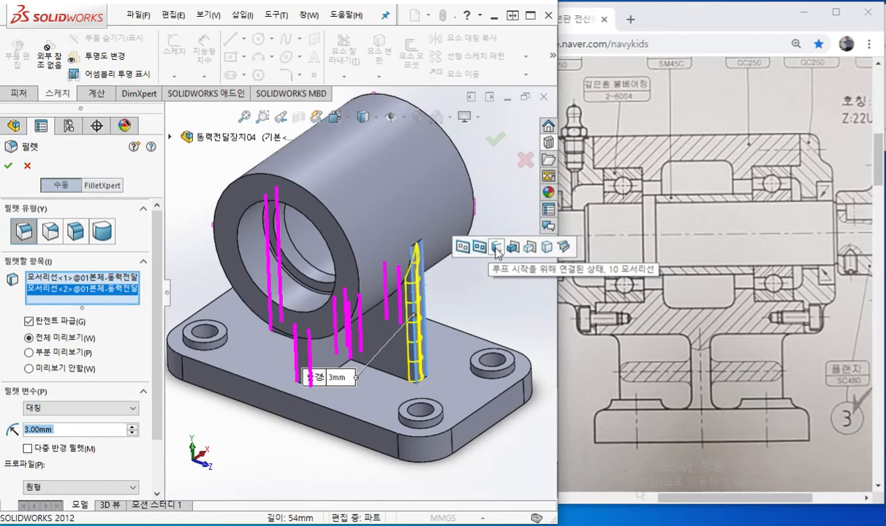
pyautogui.moveTo(409, 320)
pyautogui.mouseDown(button='middle')
pyautogui.moveTo(401, 322)
pyautogui.moveTo(408, 298)
pyautogui.moveTo(396, 315)
pyautogui.mouseUp(button='middle')
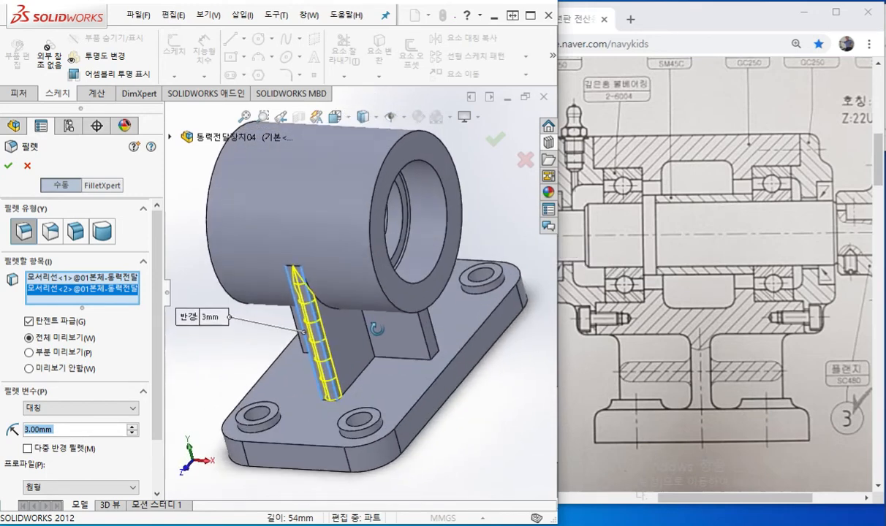
pyautogui.click(418, 322)
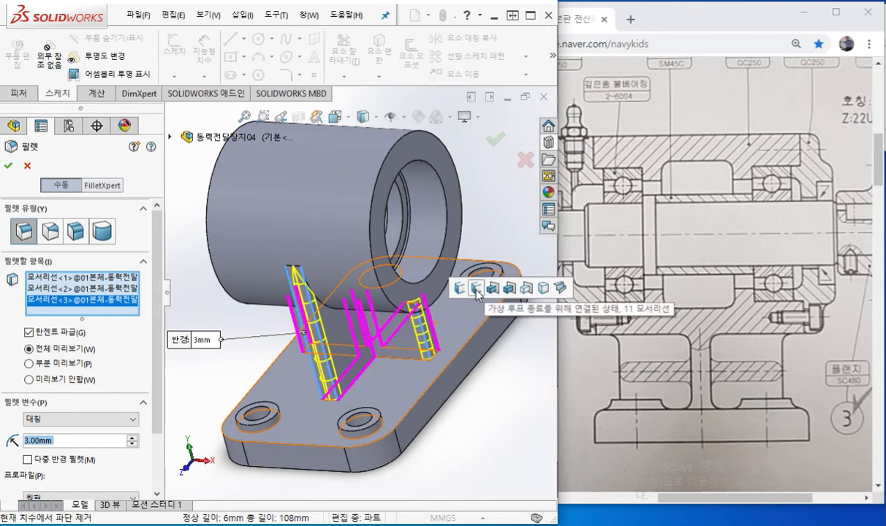
pyautogui.moveTo(428, 341); pyautogui.dragTo(391, 330, button='middle')
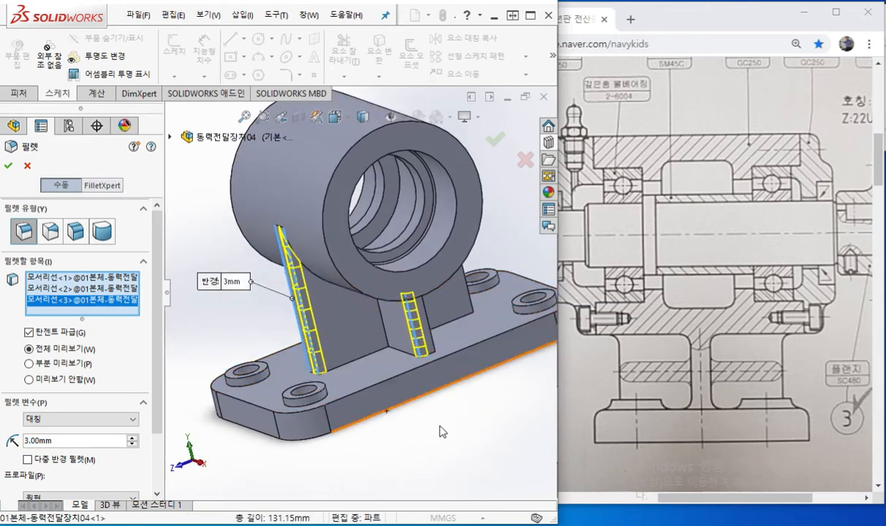
pyautogui.rightClick(85, 310)
pyautogui.click(111, 326)
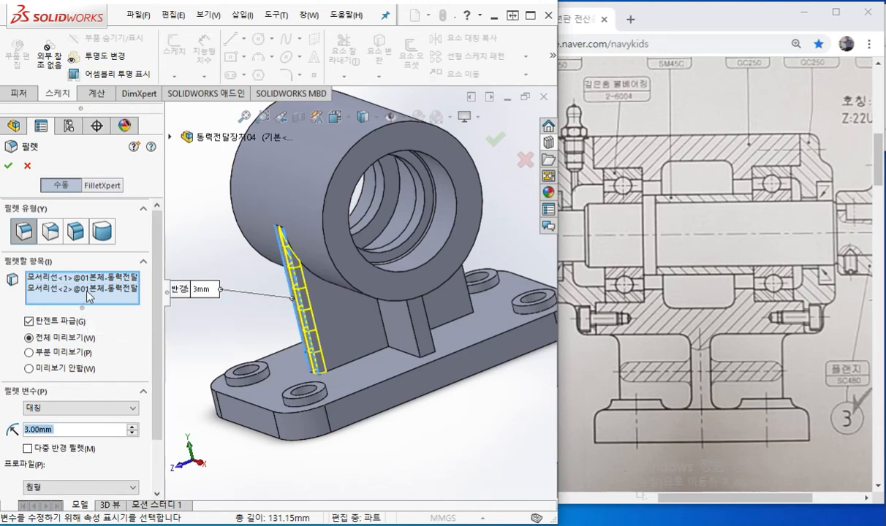
pyautogui.rightClick(86, 290)
pyautogui.click(116, 318)
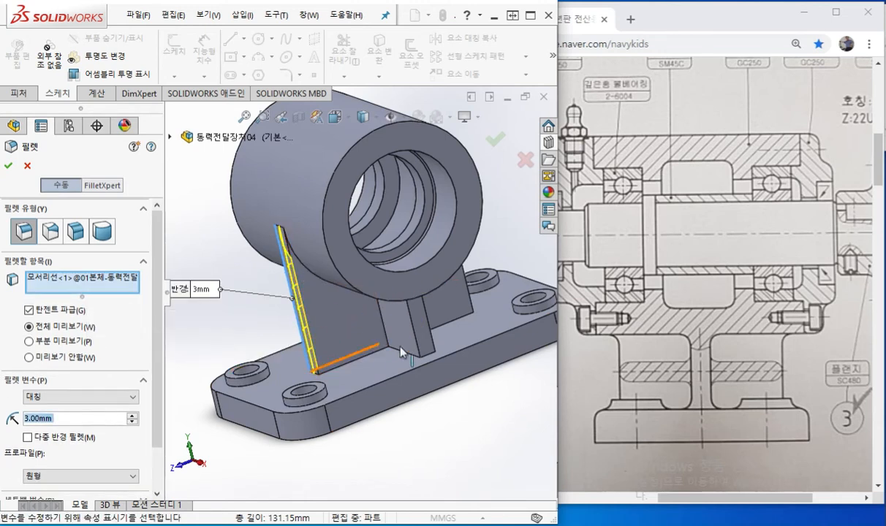
# Add the end rib's vertical edge and all connected vertical rib edges to the 3 mm fillet, and apply it.
pyautogui.click(416, 336)
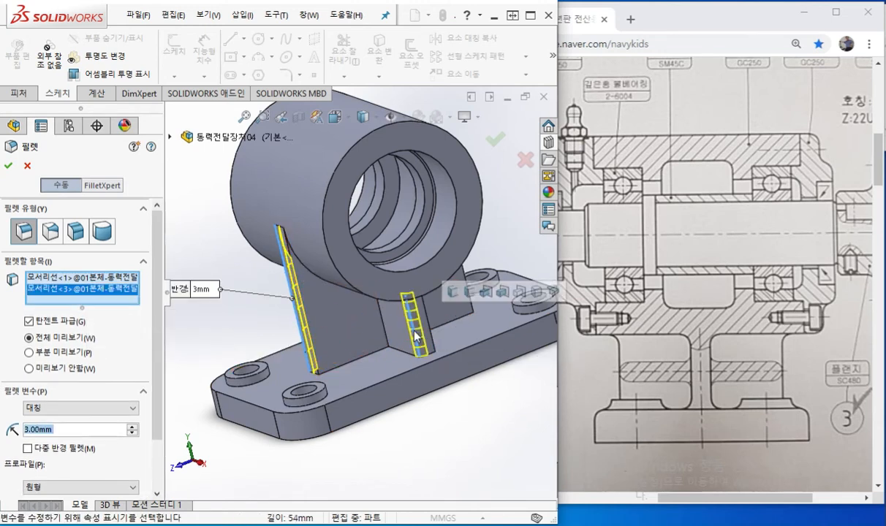
pyautogui.click(450, 293)
pyautogui.moveTo(410, 408); pyautogui.dragTo(346, 404, button='middle')
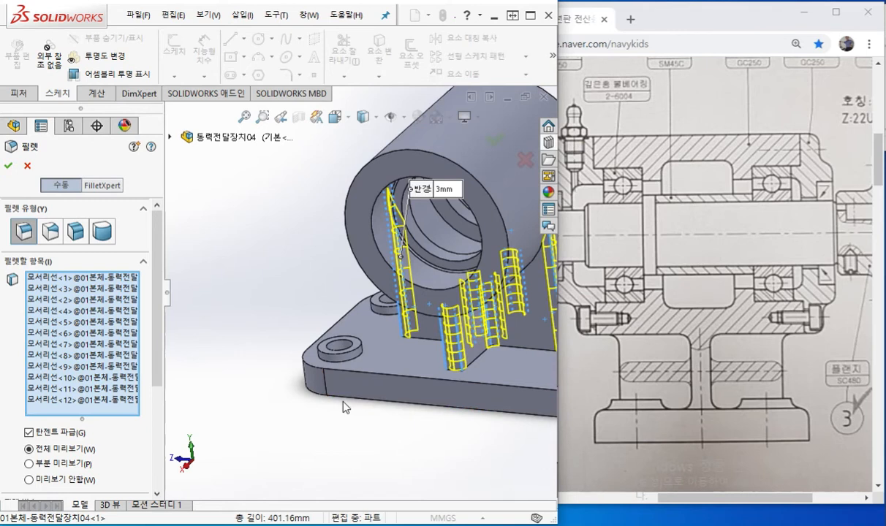
pyautogui.press('Return')
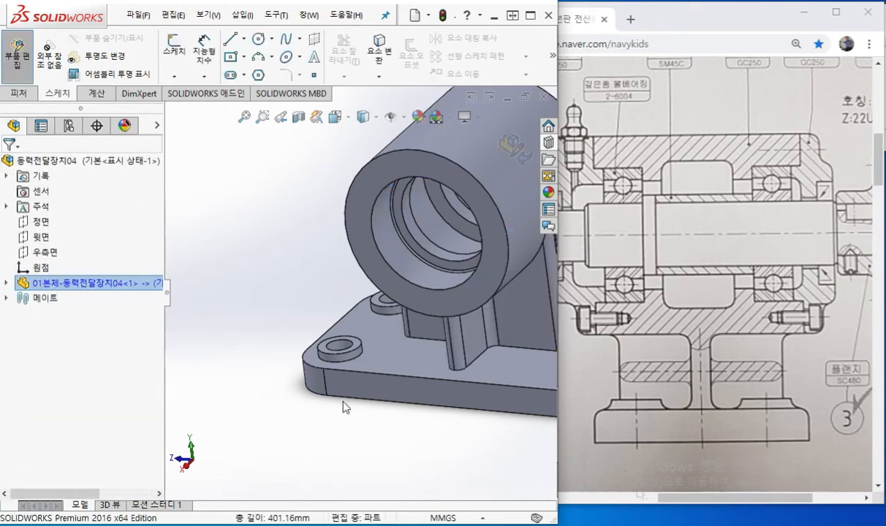
# Start a 3 mm fillet on the edge where the ribs meet the base plate.
pyautogui.keyDown('ctrl'); pyautogui.moveTo(372, 343); pyautogui.dragTo(311, 387, button='middle'); pyautogui.keyUp('ctrl')
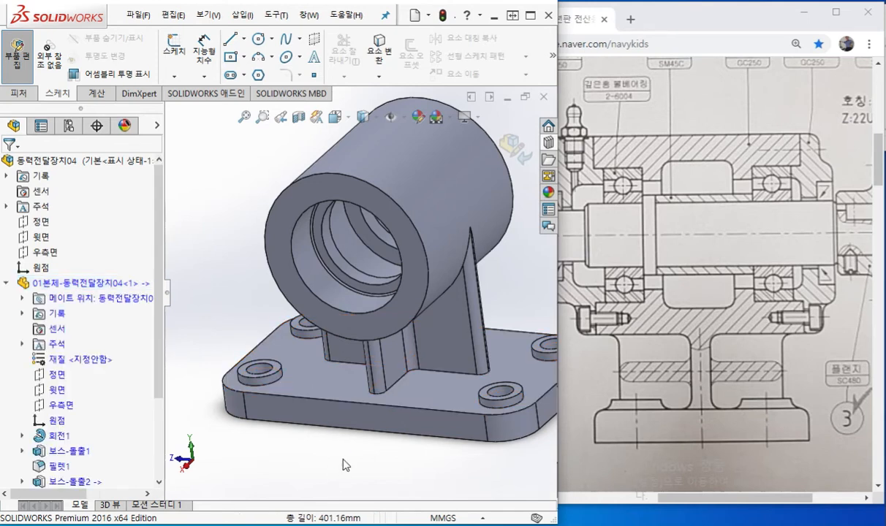
pyautogui.click(398, 387)
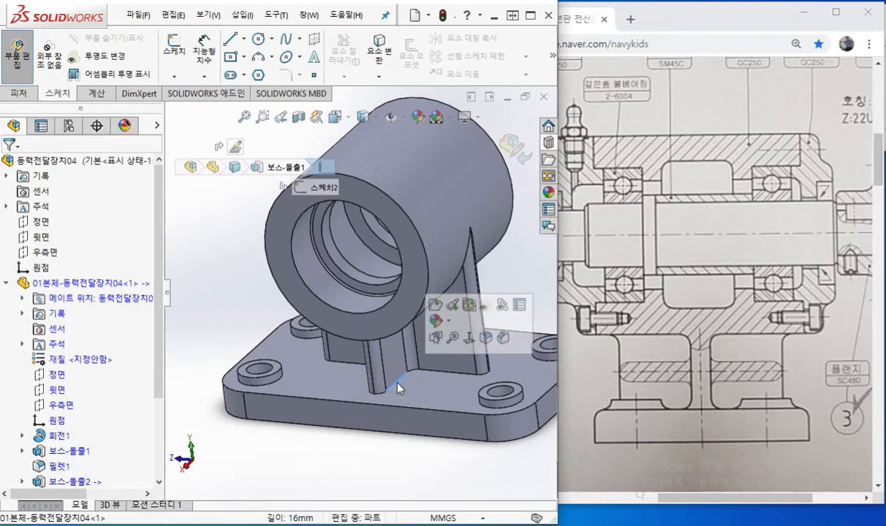
pyautogui.click(485, 338)
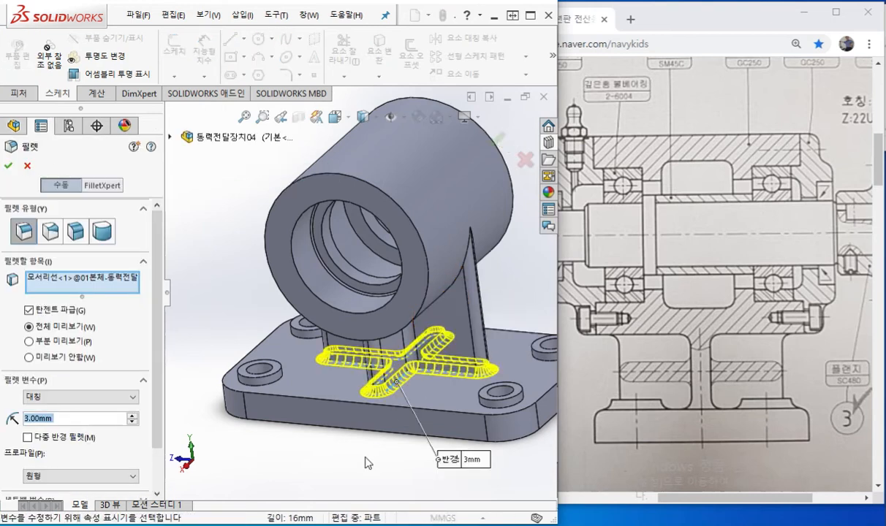
# Underline and tick the fillet's tangent propagation option in red with the screen pen, and clear the marks.
pyautogui.scroll(-1, 151, 346)
pyautogui.scroll(-1, 157, 366)
pyautogui.moveTo(16, 297); pyautogui.dragTo(102, 299)
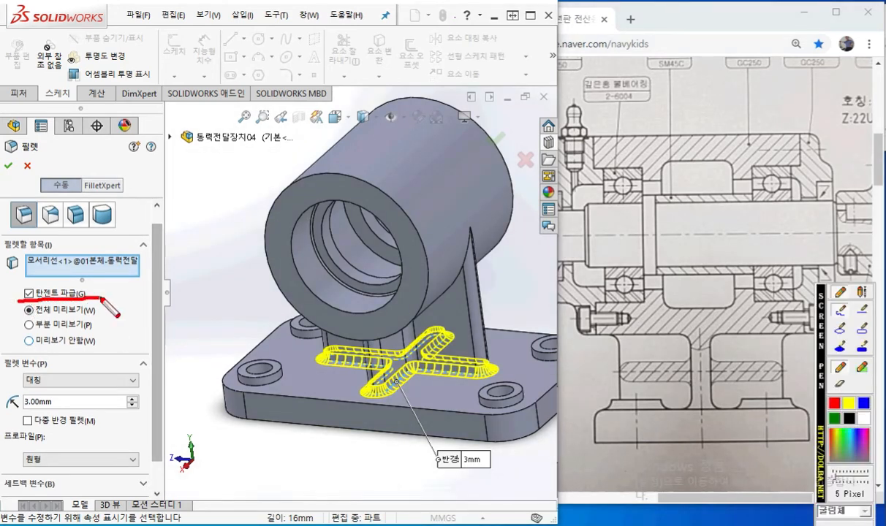
pyautogui.moveTo(19, 286); pyautogui.dragTo(46, 269)
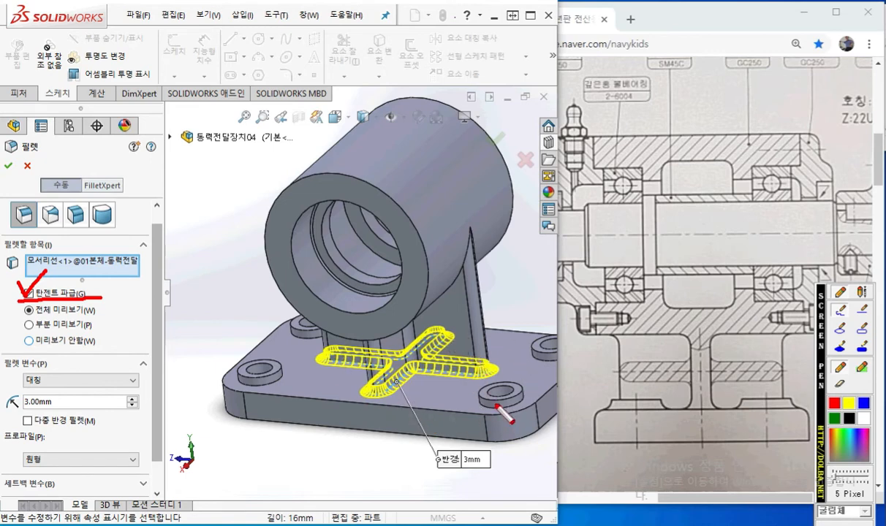
pyautogui.press('Escape')
# Add the ribs' junction with the underside of the housing to the fillet, mark the side rib's upper tip in red, and clear the mark.
pyautogui.moveTo(371, 469); pyautogui.dragTo(360, 387, button='middle')
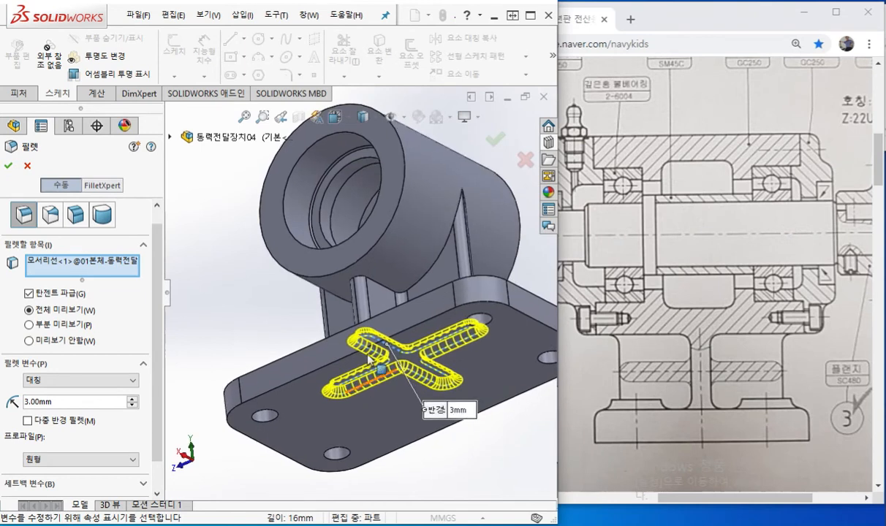
pyautogui.click(379, 288)
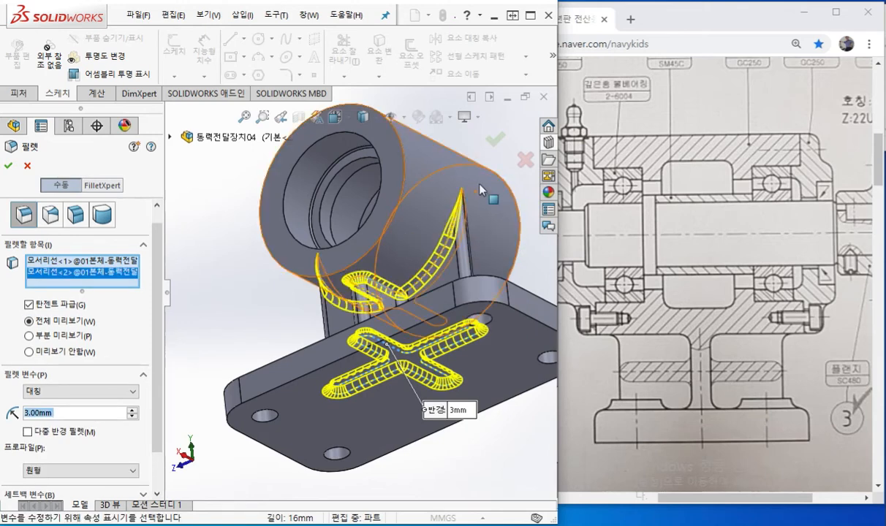
pyautogui.press('F12')
pyautogui.moveTo(458, 206)
pyautogui.mouseDown()
pyautogui.moveTo(462, 178)
pyautogui.moveTo(467, 193)
pyautogui.mouseUp()
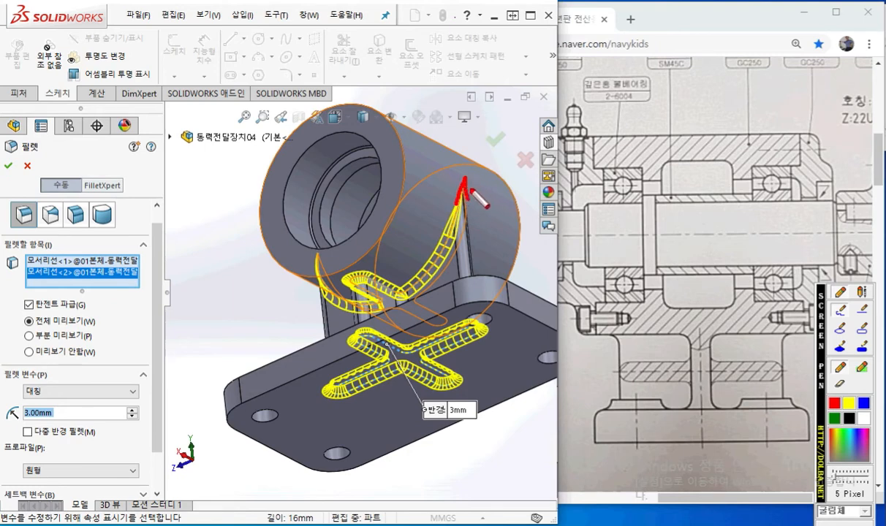
pyautogui.press('Escape')
# Add the opposite rib-to-housing junction edge to the fillet and apply it with a 3 mm radius.
pyautogui.moveTo(492, 219); pyautogui.dragTo(407, 215, button='middle')
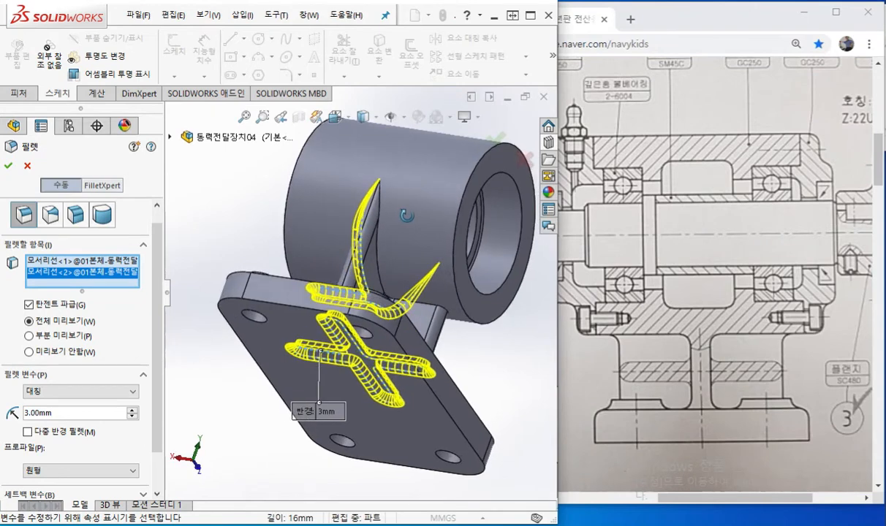
pyautogui.click(379, 260)
pyautogui.moveTo(379, 263); pyautogui.dragTo(435, 342, button='middle')
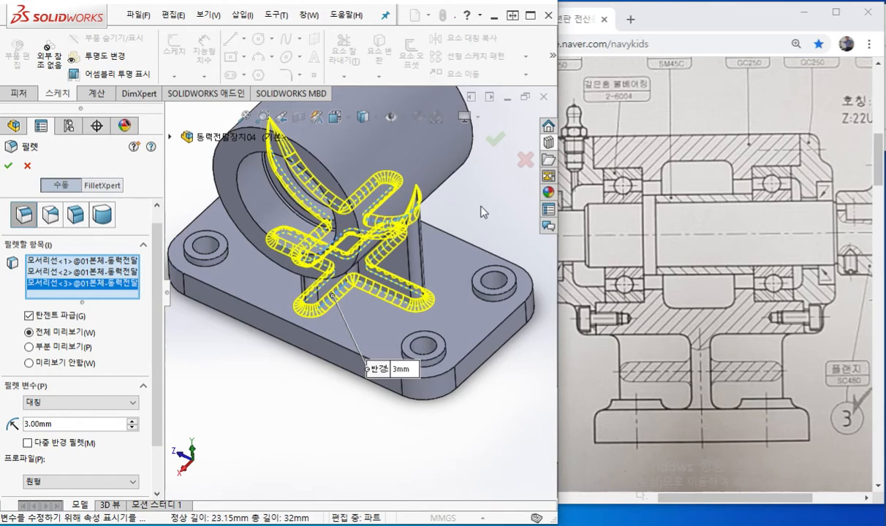
pyautogui.press('Return')
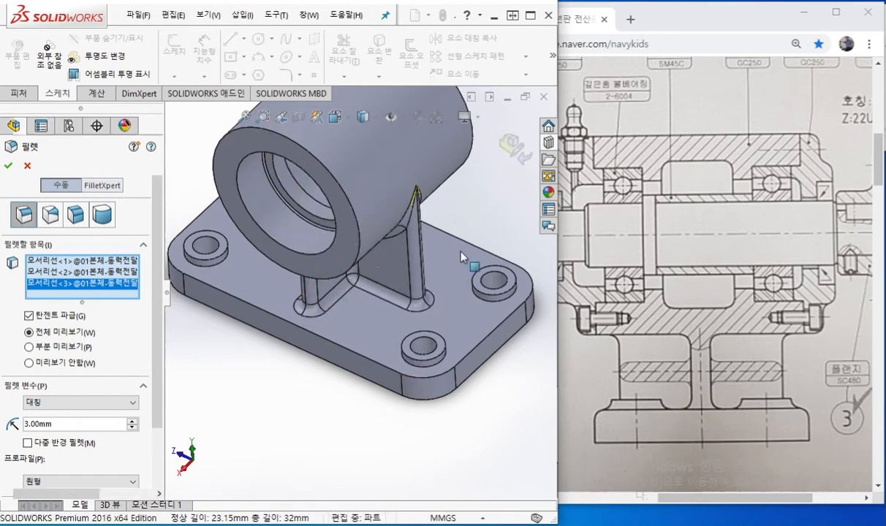
# Mark the ribs' rounded corners at the housing and base in red on the sectional drawing, and clear the marks.
pyautogui.moveTo(406, 340); pyautogui.dragTo(345, 296, button='middle')
pyautogui.keyDown('ctrl'); pyautogui.moveTo(403, 313); pyautogui.dragTo(347, 323, button='middle'); pyautogui.keyUp('ctrl')
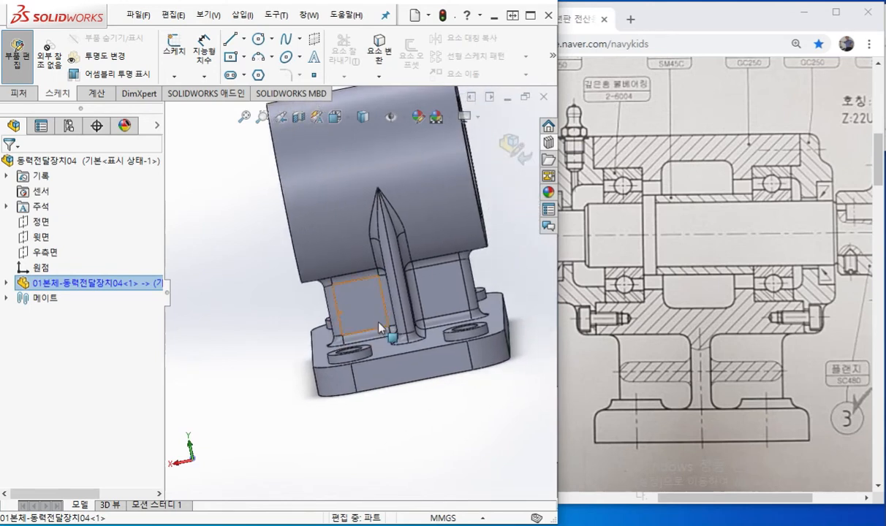
pyautogui.press('F12')
pyautogui.moveTo(606, 335); pyautogui.dragTo(622, 353)
pyautogui.moveTo(795, 336); pyautogui.dragTo(779, 352)
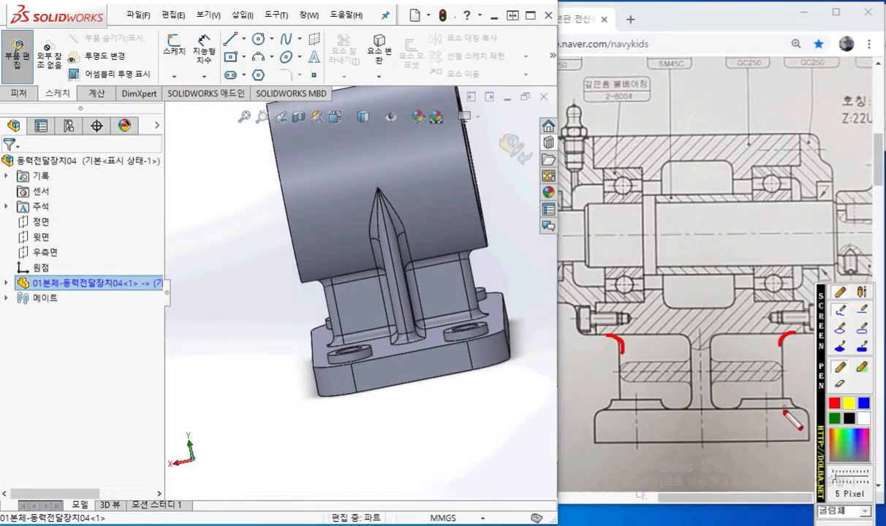
pyautogui.moveTo(725, 334)
pyautogui.mouseDown()
pyautogui.moveTo(712, 350)
pyautogui.moveTo(697, 346)
pyautogui.mouseUp()
pyautogui.moveTo(687, 391); pyautogui.dragTo(678, 407)
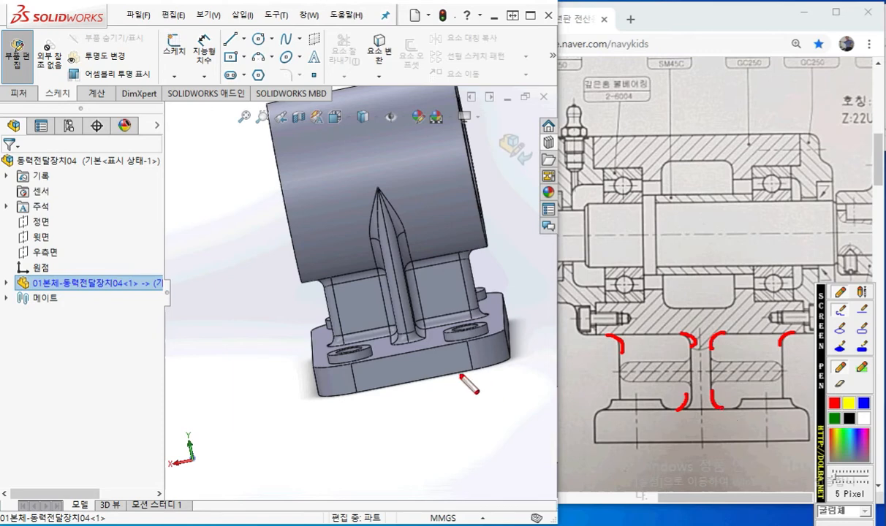
pyautogui.press('Escape')
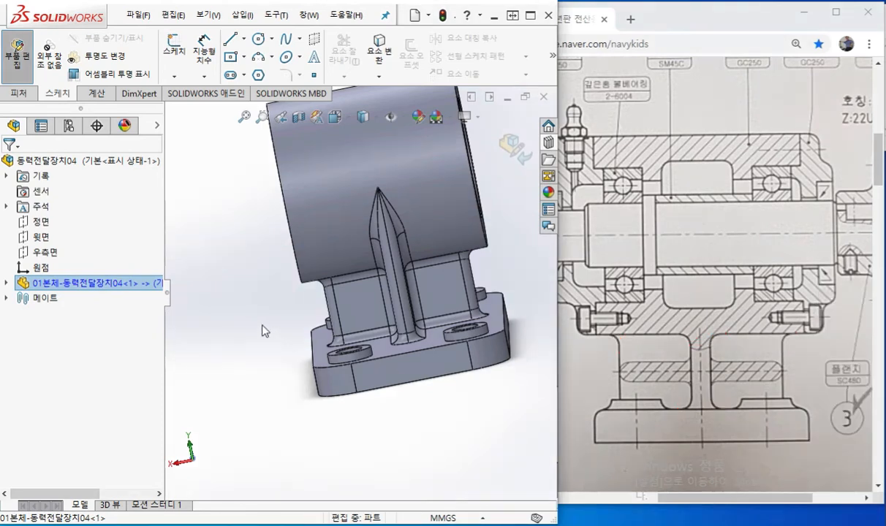
# Fillet the upper outer edge of the base plate with a 3 mm radius.
pyautogui.moveTo(278, 332); pyautogui.dragTo(321, 329, button='middle')
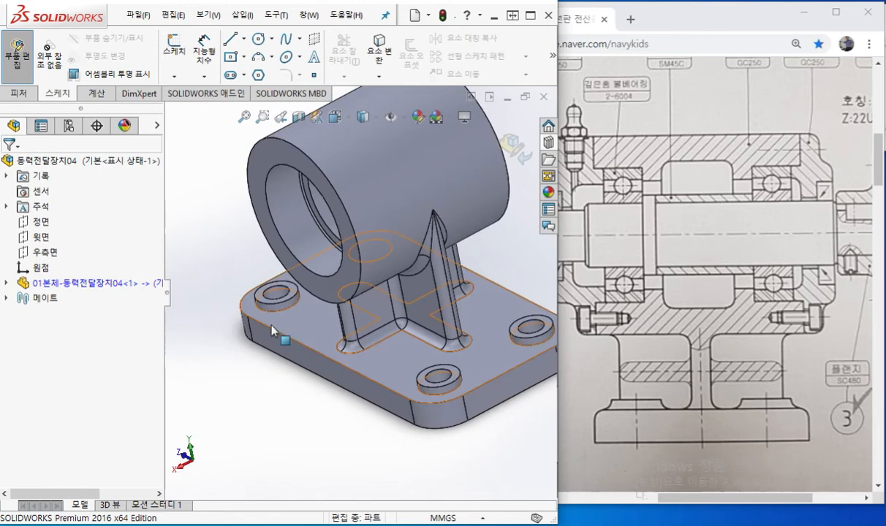
pyautogui.press('f')
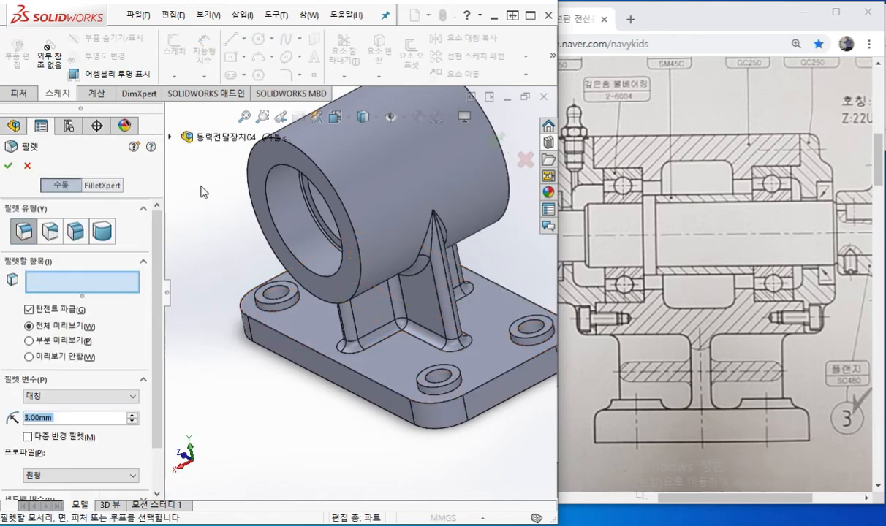
pyautogui.click(290, 342)
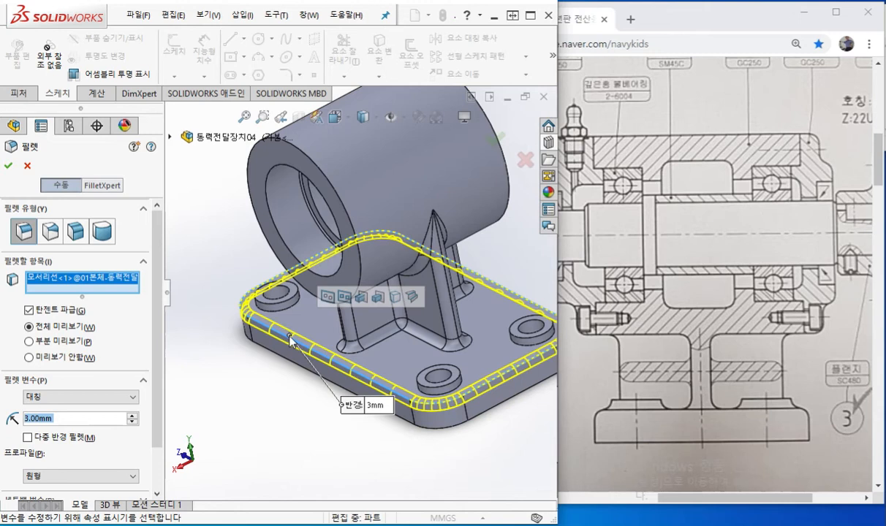
pyautogui.press('Return')
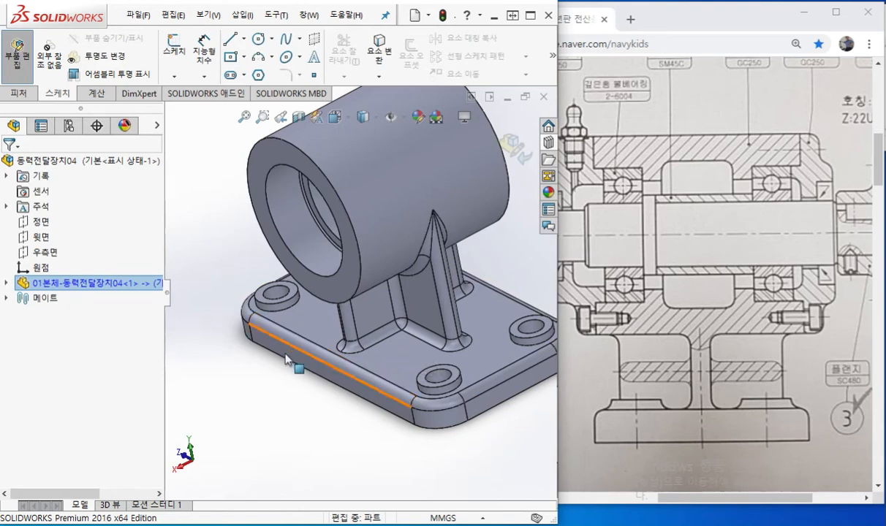
# Start a 3 mm fillet on the bottom edge of one bolt-hole boss at the base plate's corner.
pyautogui.press('Return')
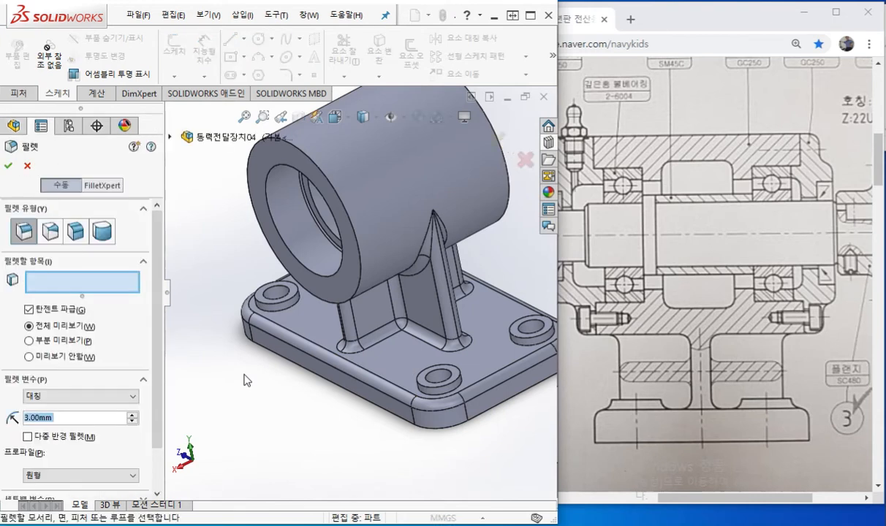
pyautogui.click(286, 310)
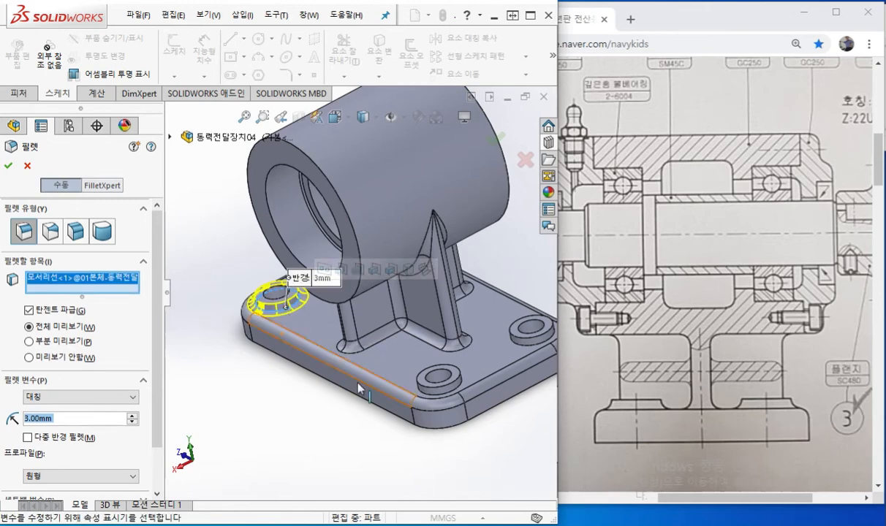
pyautogui.scroll(-8, 263, 321)
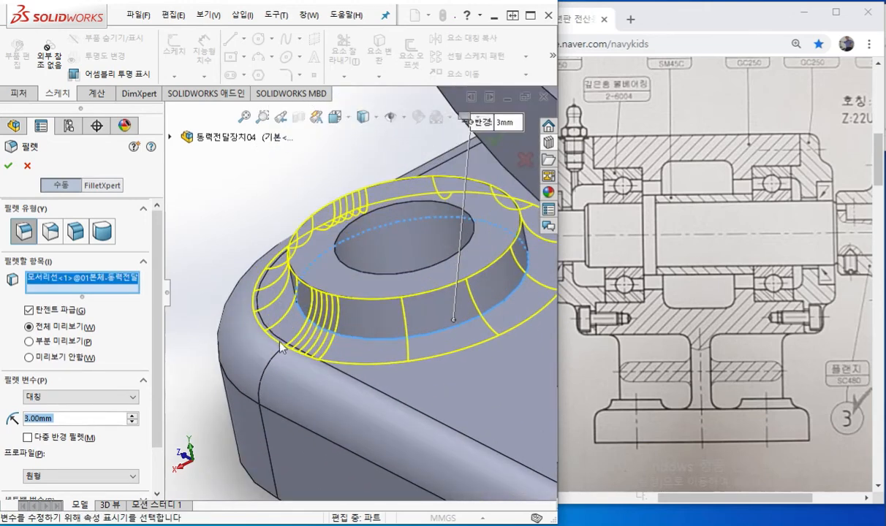
pyautogui.scroll(-4, 289, 359)
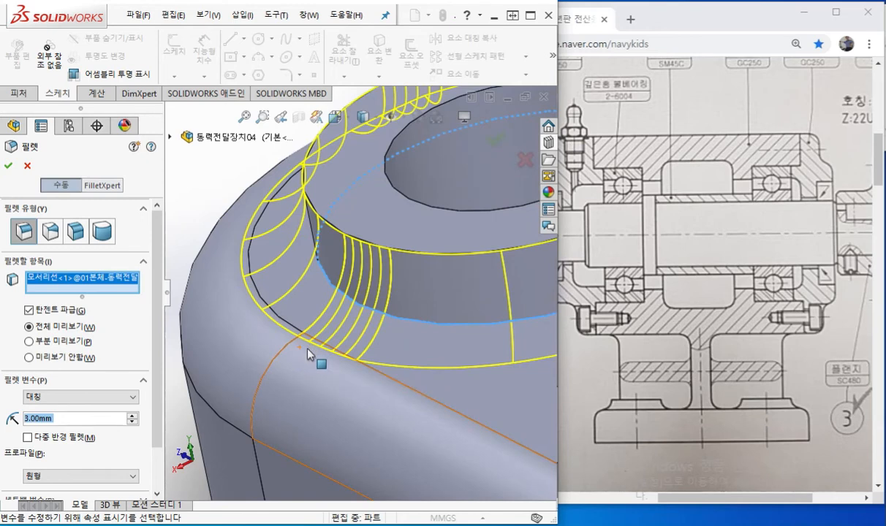
# Mark in red where the boss fillet preview overlaps the base plate's rounded edge, and clear the marks.
pyautogui.press('F12')
pyautogui.moveTo(296, 178)
pyautogui.mouseDown()
pyautogui.moveTo(260, 225)
pyautogui.moveTo(257, 267)
pyautogui.moveTo(282, 321)
pyautogui.mouseUp()
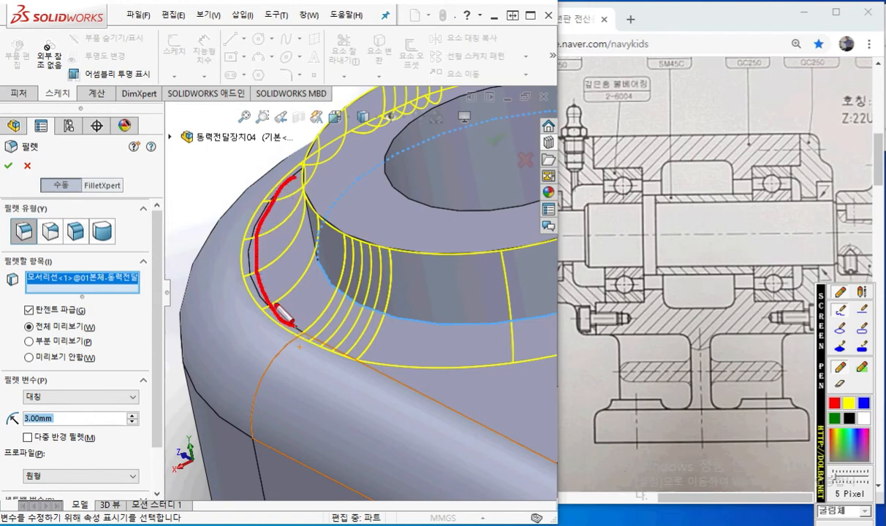
pyautogui.moveTo(287, 170)
pyautogui.mouseDown()
pyautogui.moveTo(236, 235)
pyautogui.moveTo(239, 296)
pyautogui.moveTo(299, 341)
pyautogui.mouseUp()
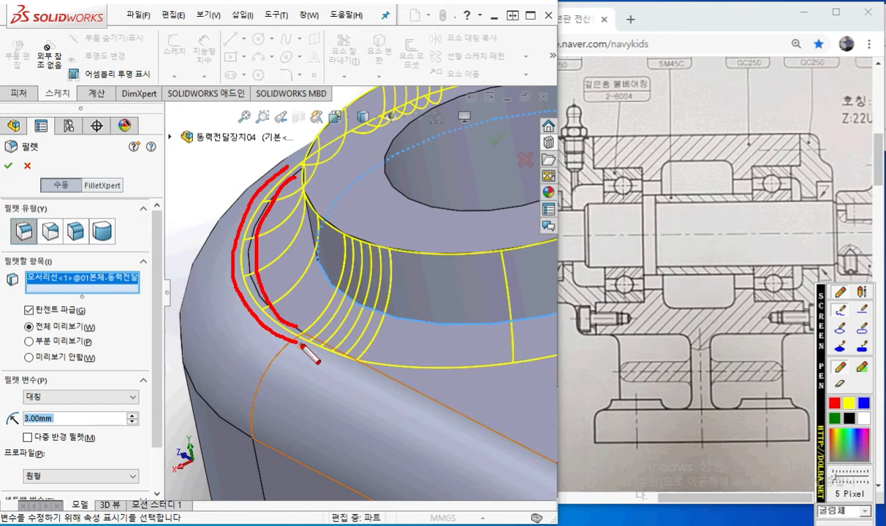
pyautogui.press('Escape')
pyautogui.scroll(9, 351, 344)
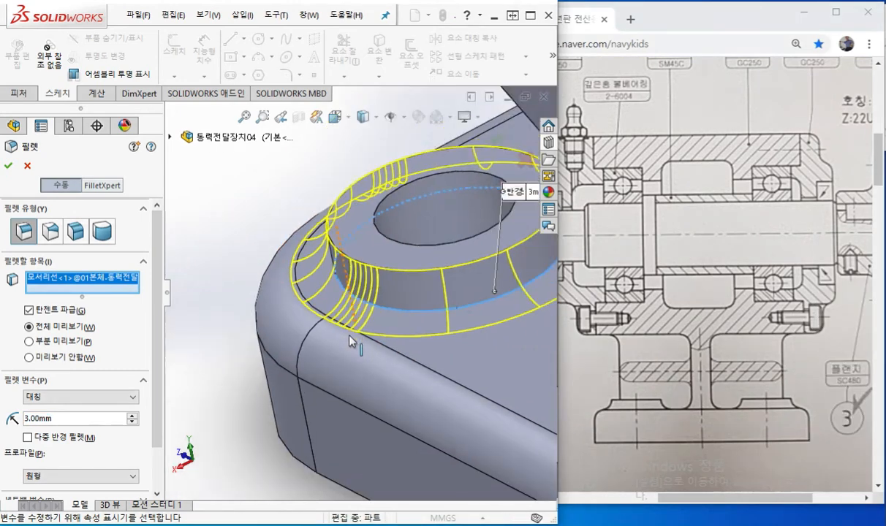
pyautogui.scroll(3, 405, 369)
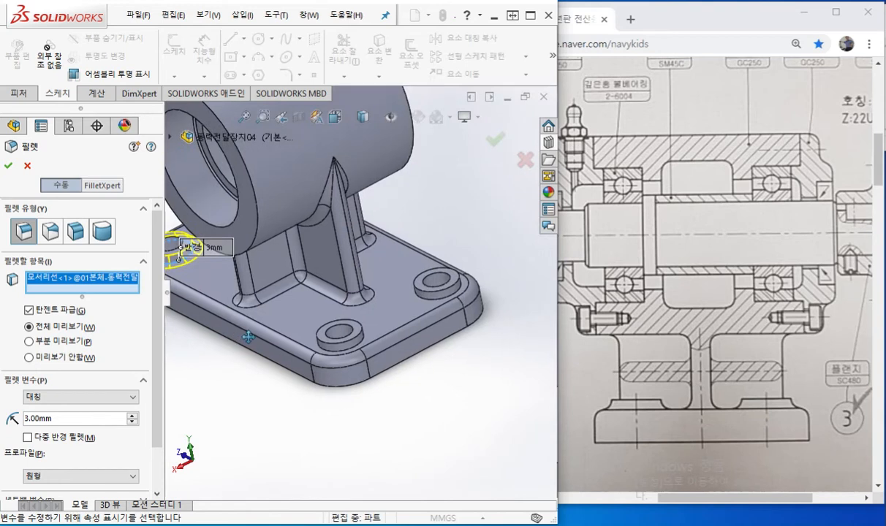
# Add the bottom edges of the other three bolt-hole bosses to the fillet and apply it with a 3 mm radius.
pyautogui.click(385, 358)
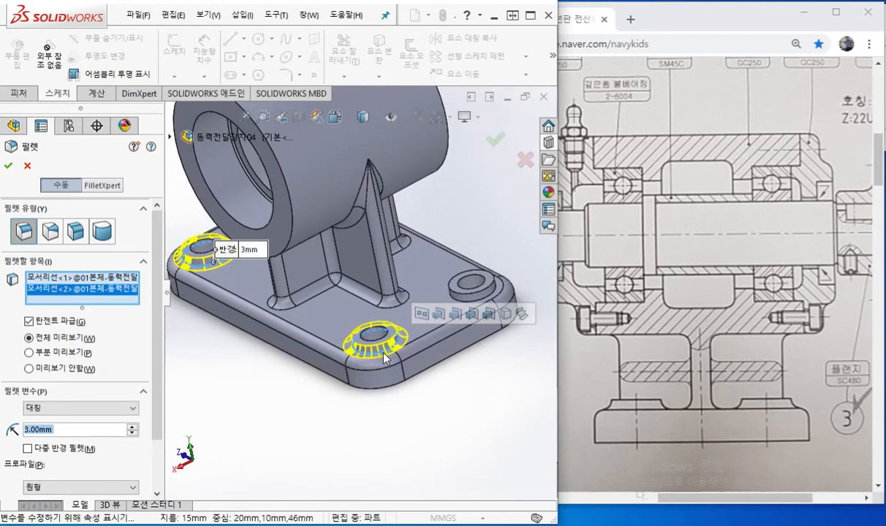
pyautogui.click(422, 315)
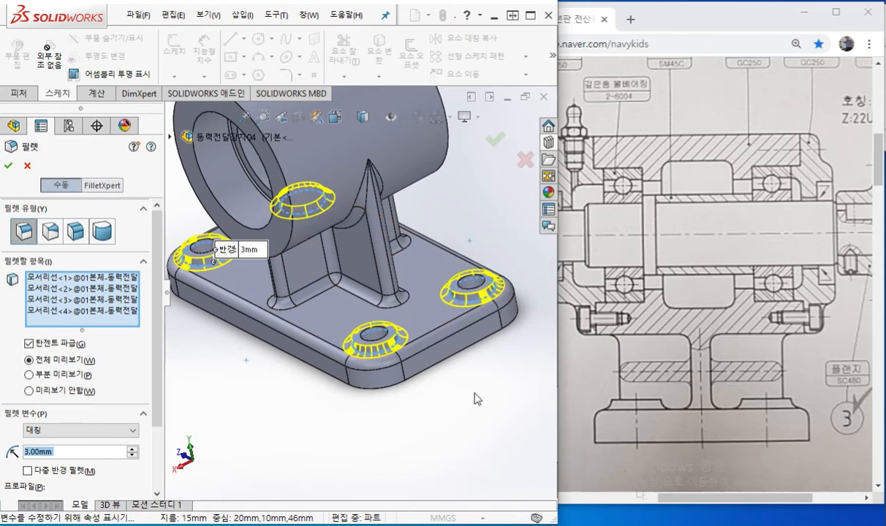
pyautogui.press('Return')
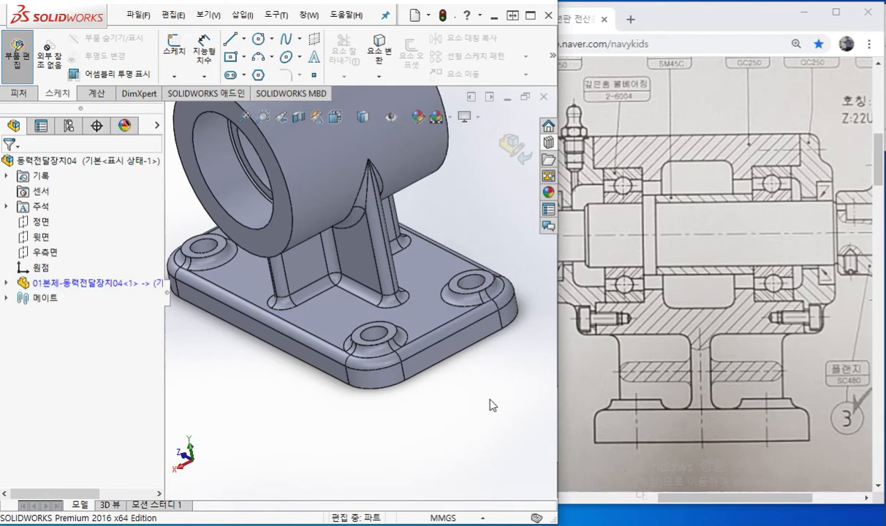
# Show the whole main body in isometric view and save the model.
pyautogui.middleClick(395, 241)
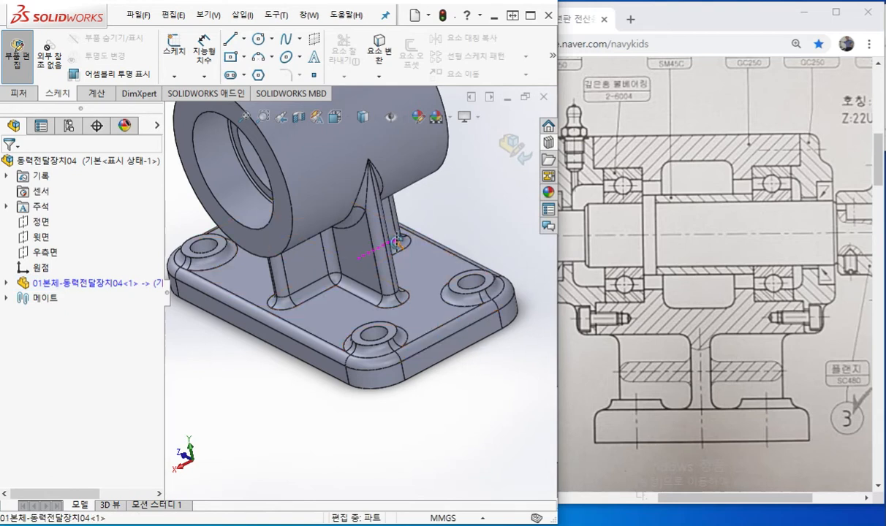
pyautogui.middleClick(396, 242)
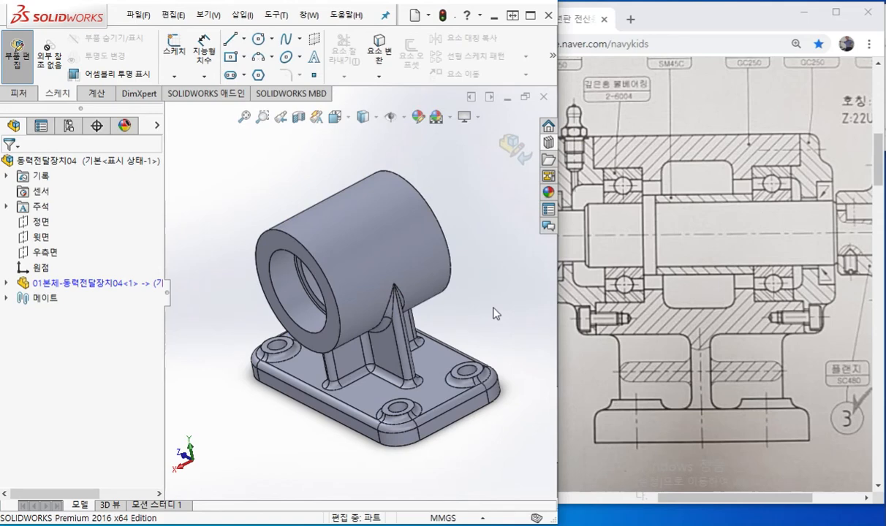
pyautogui.hotkey('ctrl', '7')
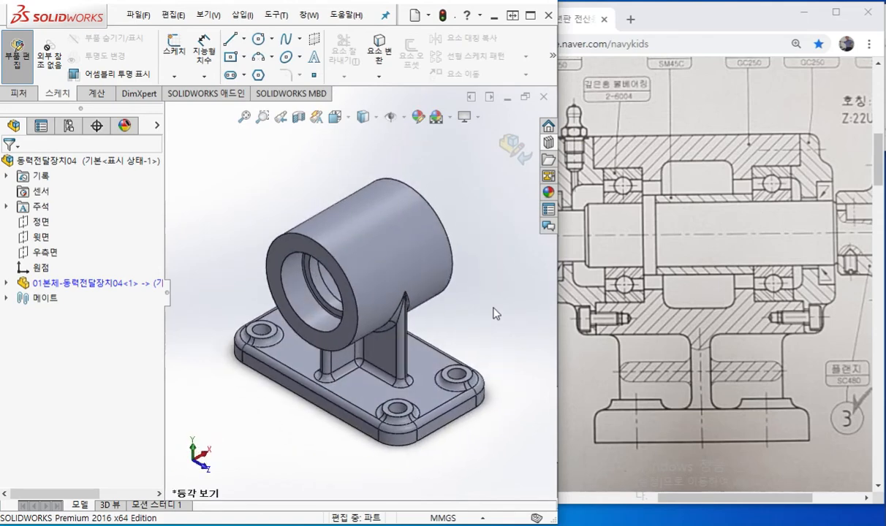
pyautogui.hotkey('ctrl', 's')
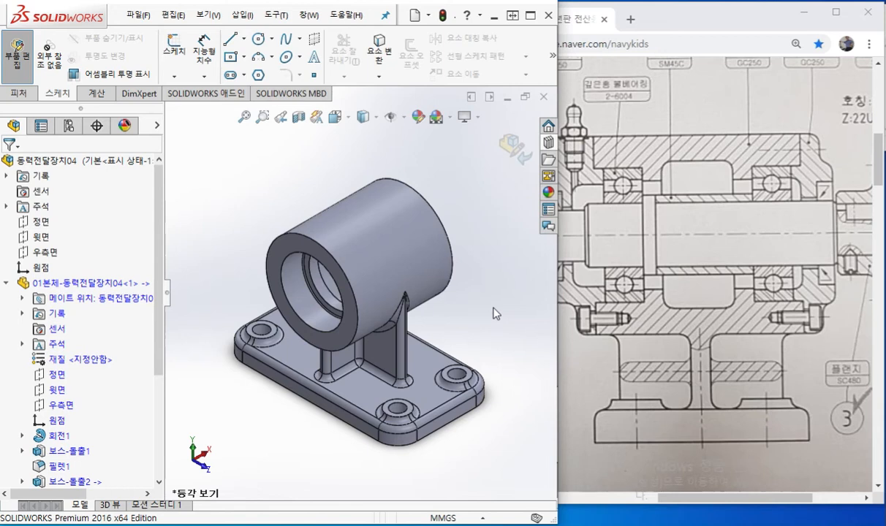
# Circle the cover bolts in red in the reference drawing's front and sectional views, and clear the marks.
pyautogui.click(696, 351)
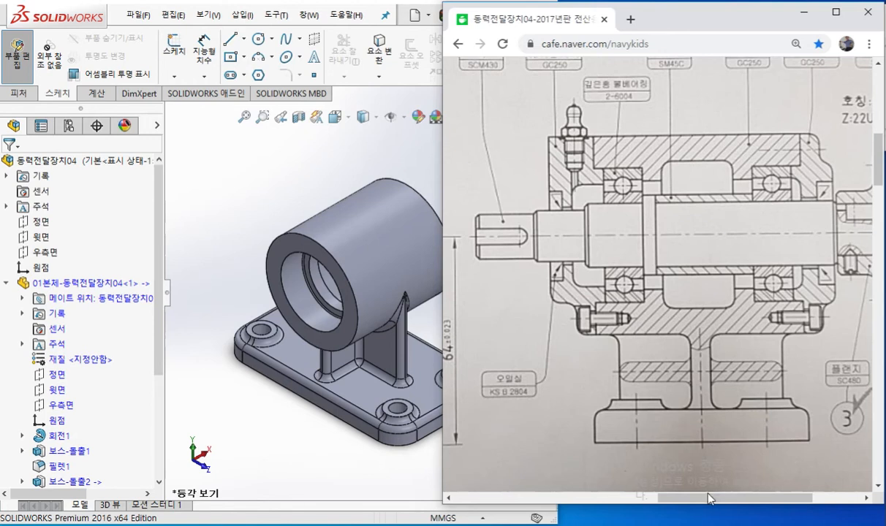
pyautogui.moveTo(709, 502)
pyautogui.mouseDown()
pyautogui.moveTo(644, 506)
pyautogui.moveTo(654, 506)
pyautogui.mouseUp()
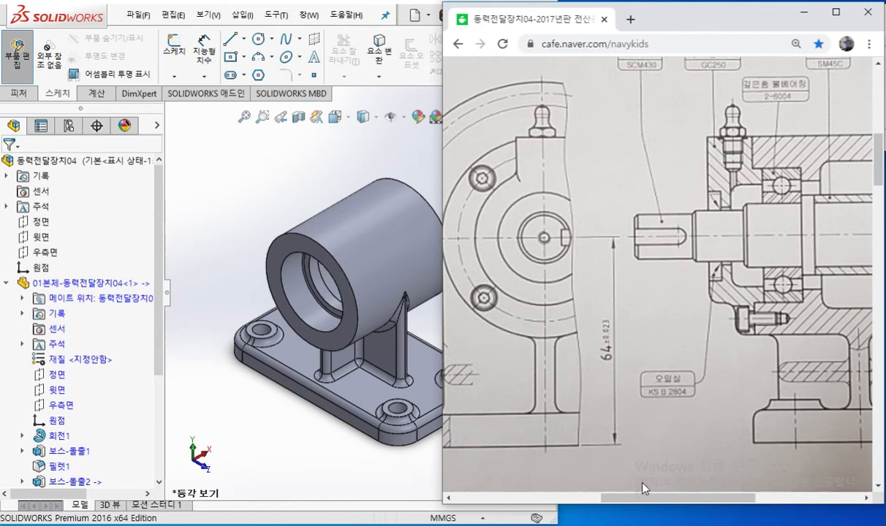
pyautogui.press('F9')
pyautogui.moveTo(490, 186)
pyautogui.mouseDown()
pyautogui.moveTo(472, 188)
pyautogui.moveTo(481, 166)
pyautogui.moveTo(492, 189)
pyautogui.mouseUp()
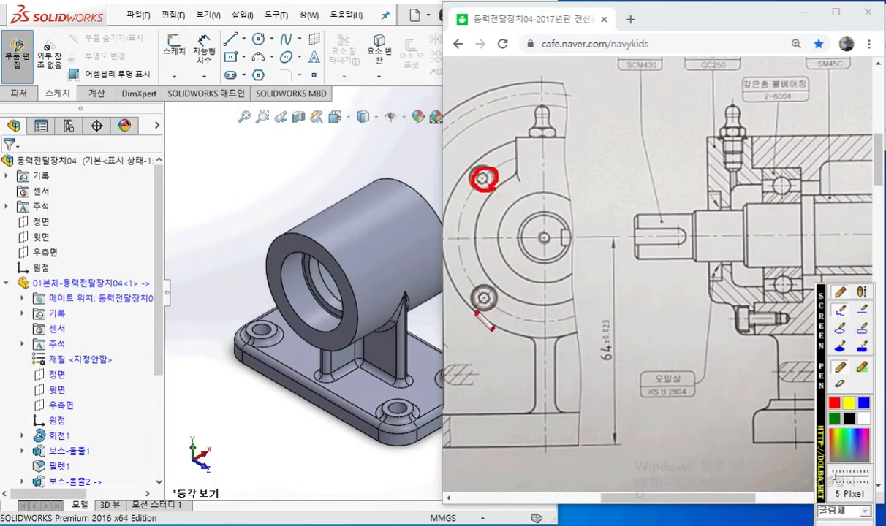
pyautogui.moveTo(494, 300)
pyautogui.mouseDown()
pyautogui.moveTo(468, 303)
pyautogui.moveTo(487, 286)
pyautogui.moveTo(501, 308)
pyautogui.mouseUp()
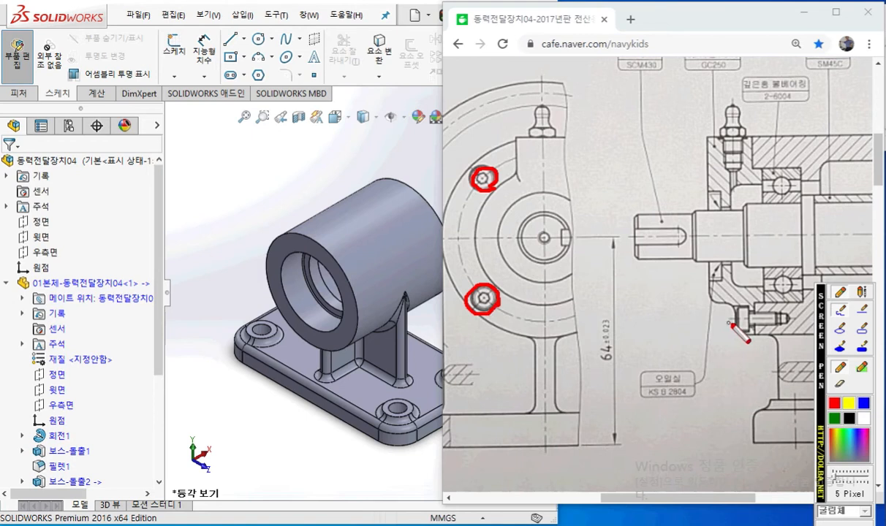
pyautogui.moveTo(753, 315)
pyautogui.mouseDown()
pyautogui.moveTo(786, 313)
pyautogui.moveTo(791, 323)
pyautogui.moveTo(754, 326)
pyautogui.mouseUp()
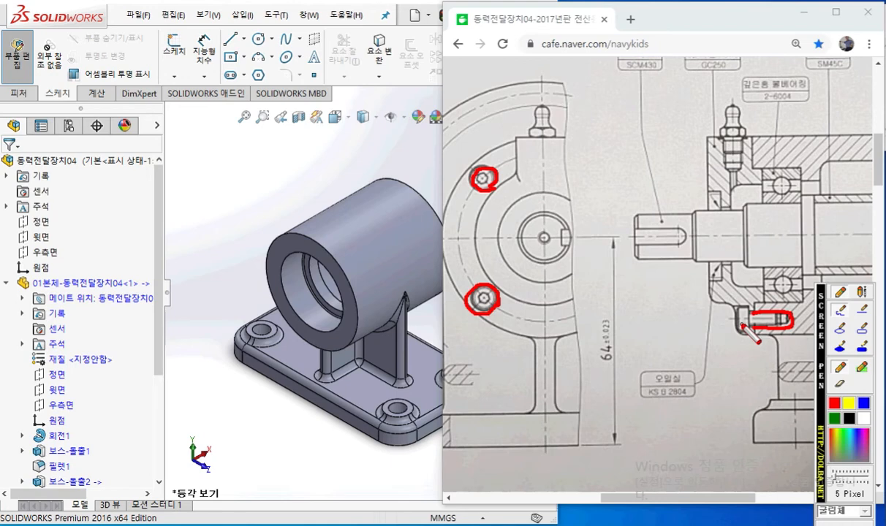
pyautogui.press('Escape')
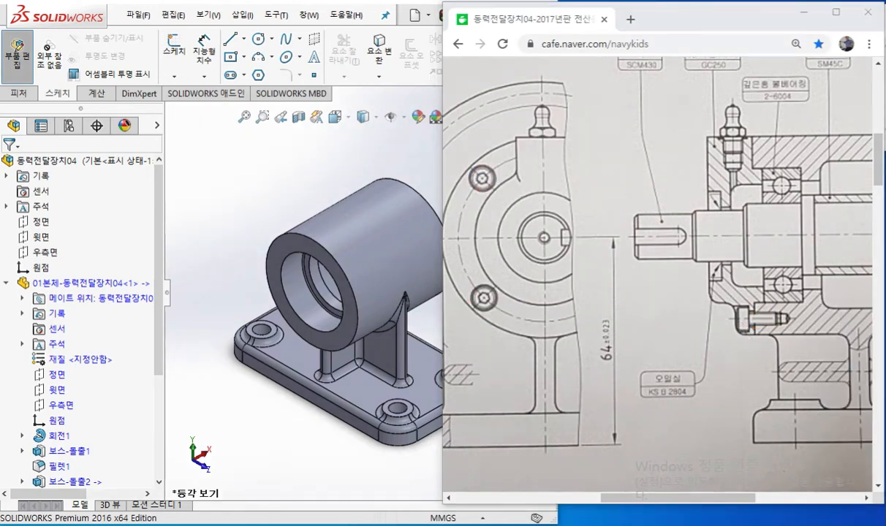
# Switch to the maximized AutoCAD drawing and bring both dimensioned views of main body part 1 into view.
pyautogui.moveTo(885, 41)
pyautogui.mouseDown()
pyautogui.moveTo(303, 39)
pyautogui.moveTo(234, 30)
pyautogui.mouseUp()
pyautogui.doubleClick(235, 30)
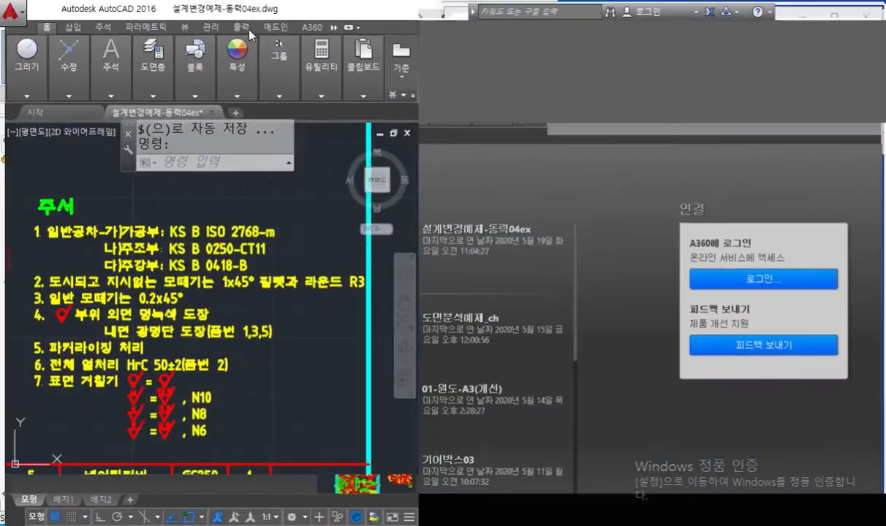
pyautogui.scroll(-5, 374, 245)
pyautogui.scroll(8, 245, 221)
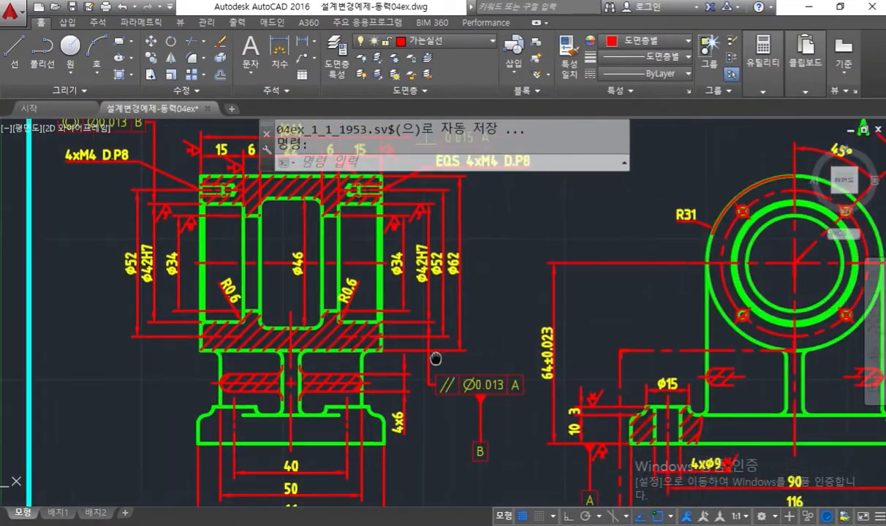
pyautogui.scroll(-2, 453, 329)
pyautogui.moveTo(478, 323); pyautogui.dragTo(443, 312, button='middle')
# Trace section line A-A in white, circle the M4 tapped hole it cuts in both views, and clear the marks.
pyautogui.hotkey('ctrl', 'alt', 'p')
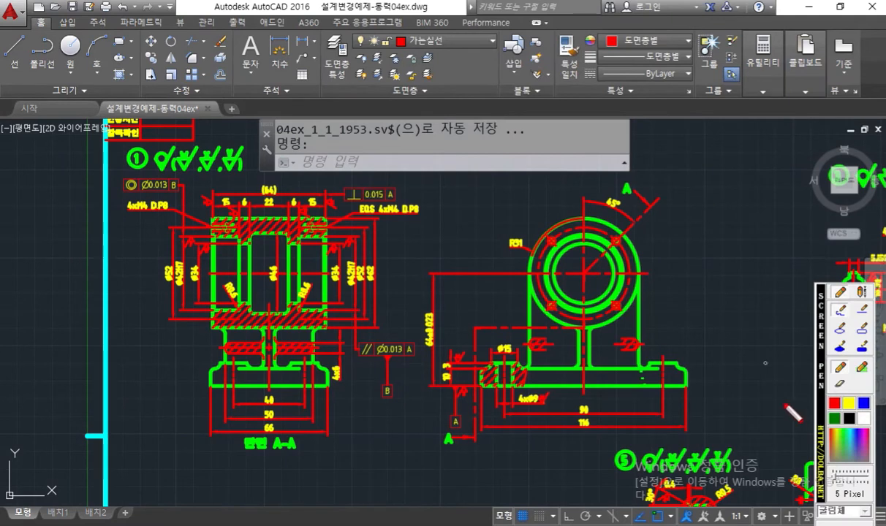
pyautogui.moveTo(677, 188)
pyautogui.mouseDown()
pyautogui.moveTo(628, 219)
pyautogui.moveTo(583, 272)
pyautogui.moveTo(579, 337)
pyautogui.moveTo(481, 327)
pyautogui.moveTo(471, 449)
pyautogui.mouseUp()
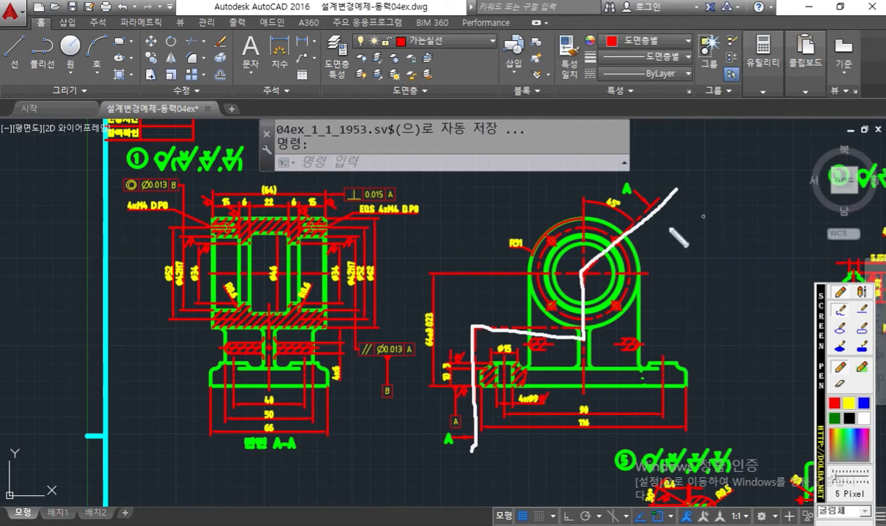
pyautogui.moveTo(630, 251)
pyautogui.mouseDown()
pyautogui.moveTo(610, 245)
pyautogui.moveTo(616, 227)
pyautogui.moveTo(627, 254)
pyautogui.mouseUp()
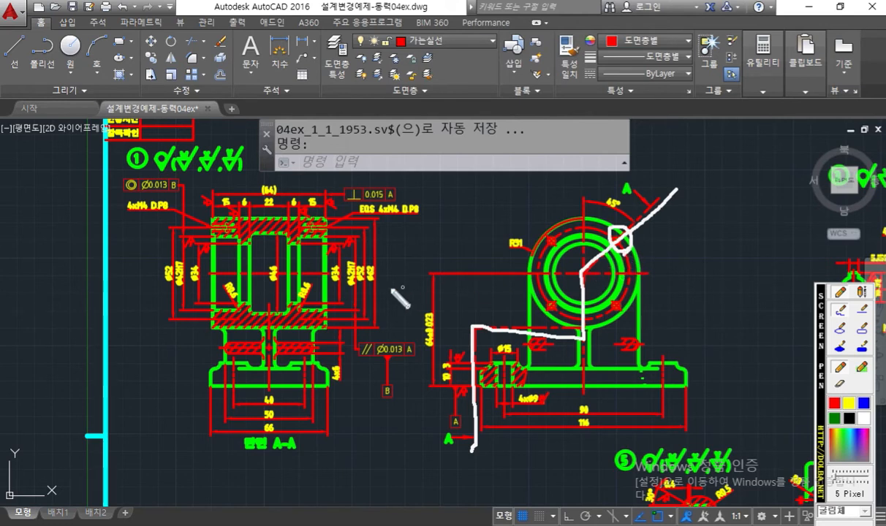
pyautogui.moveTo(337, 238)
pyautogui.mouseDown()
pyautogui.moveTo(299, 219)
pyautogui.moveTo(335, 220)
pyautogui.moveTo(335, 238)
pyautogui.mouseUp()
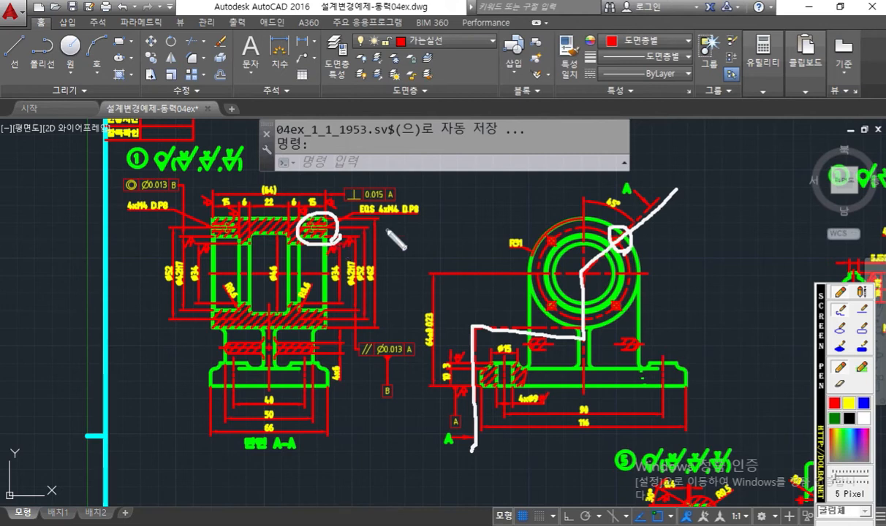
pyautogui.press('Escape')
# Circle the lower cover bolt on the reference drawing in red and sketch its alternative cutting path on the AutoCAD view in white.
pyautogui.moveTo(407, 7)
pyautogui.mouseDown()
pyautogui.moveTo(425, 10)
pyautogui.moveTo(228, 31)
pyautogui.moveTo(186, 13)
pyautogui.mouseUp()
pyautogui.moveTo(314, 347); pyautogui.dragTo(176, 363, button='middle')
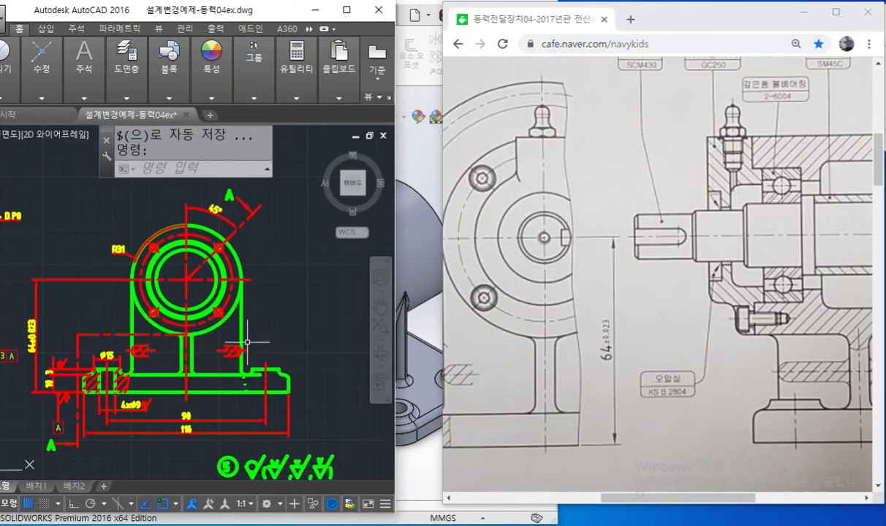
pyautogui.press('F9')
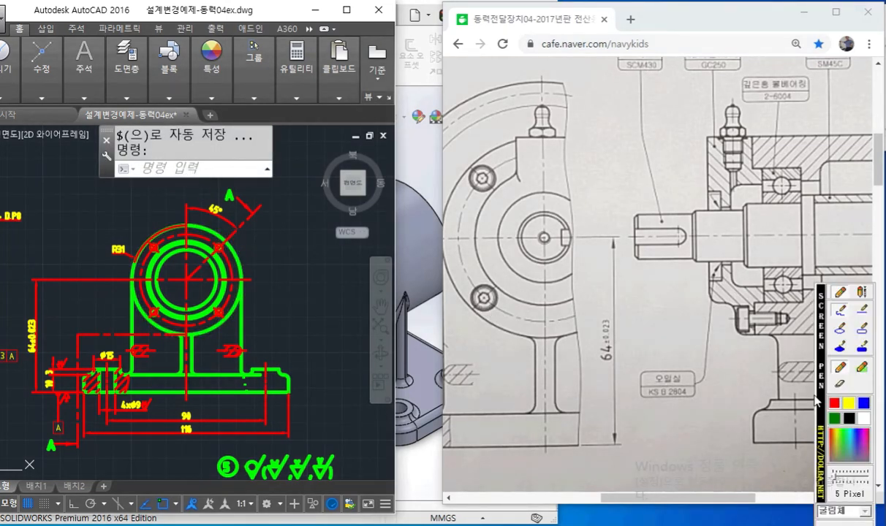
pyautogui.moveTo(777, 306); pyautogui.dragTo(808, 316)
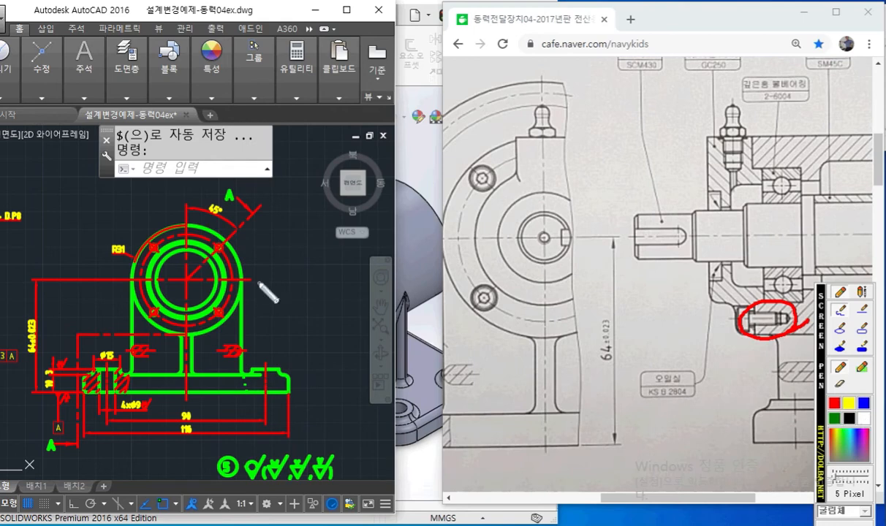
pyautogui.moveTo(184, 191)
pyautogui.mouseDown()
pyautogui.moveTo(185, 274)
pyautogui.moveTo(234, 329)
pyautogui.mouseUp()
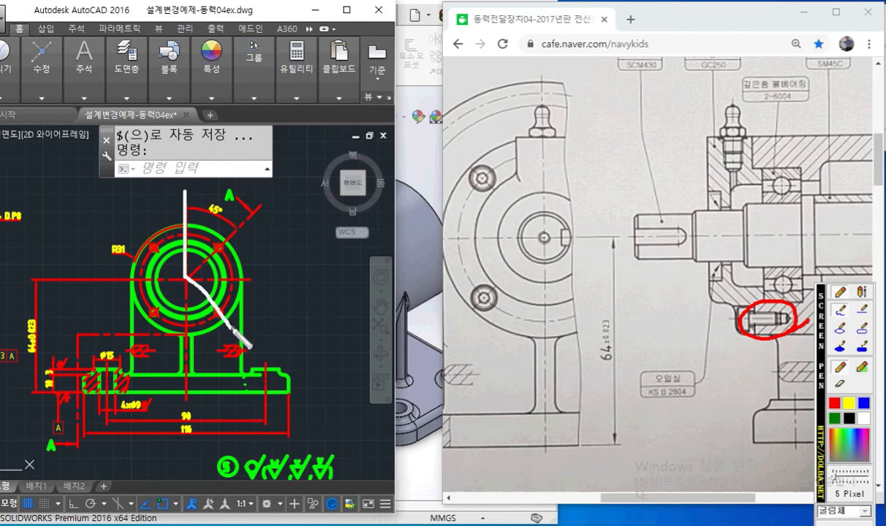
pyautogui.moveTo(234, 329)
pyautogui.mouseDown()
pyautogui.moveTo(308, 330)
pyautogui.moveTo(308, 406)
pyautogui.mouseUp()
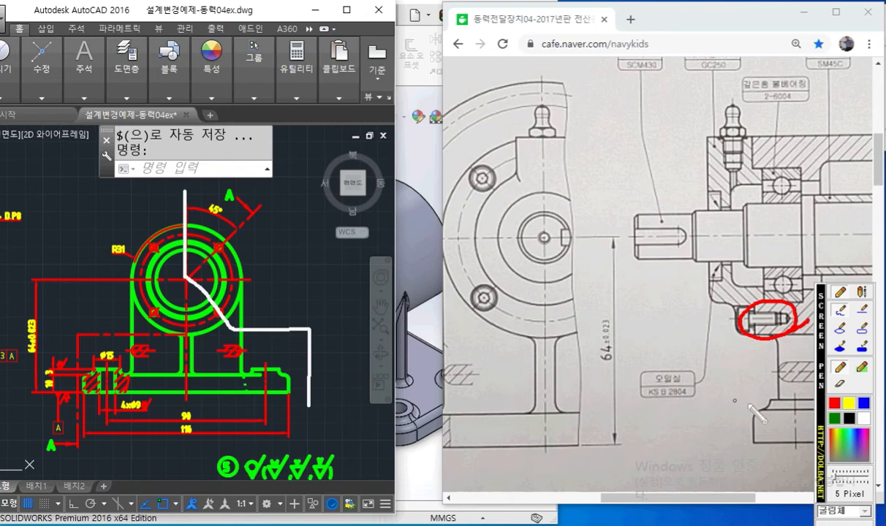
# Trace the upper vertical centre line and section line A-A on the AutoCAD view in yellow, and clear all marks.
pyautogui.click(849, 404)
pyautogui.moveTo(177, 185); pyautogui.dragTo(187, 278)
pyautogui.moveTo(280, 199)
pyautogui.mouseDown()
pyautogui.moveTo(192, 280)
pyautogui.moveTo(183, 339)
pyautogui.moveTo(83, 335)
pyautogui.moveTo(78, 442)
pyautogui.moveTo(70, 449)
pyautogui.mouseUp()
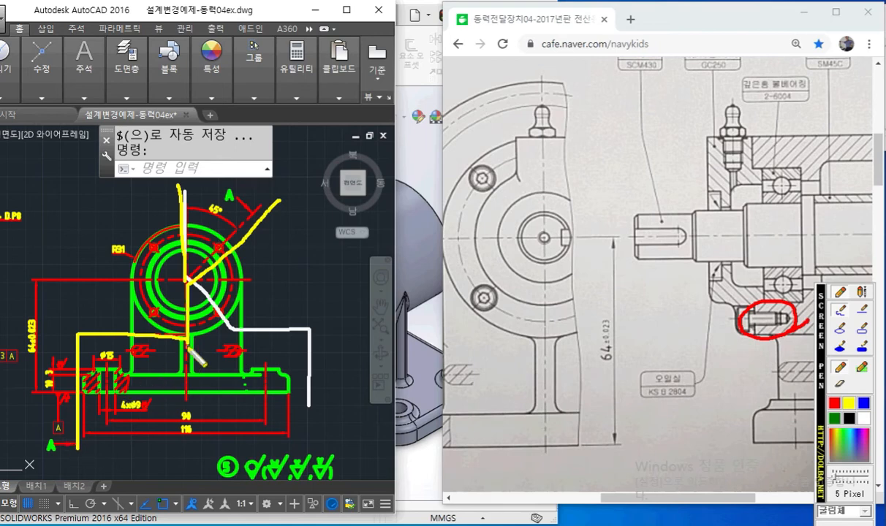
pyautogui.press('Escape')
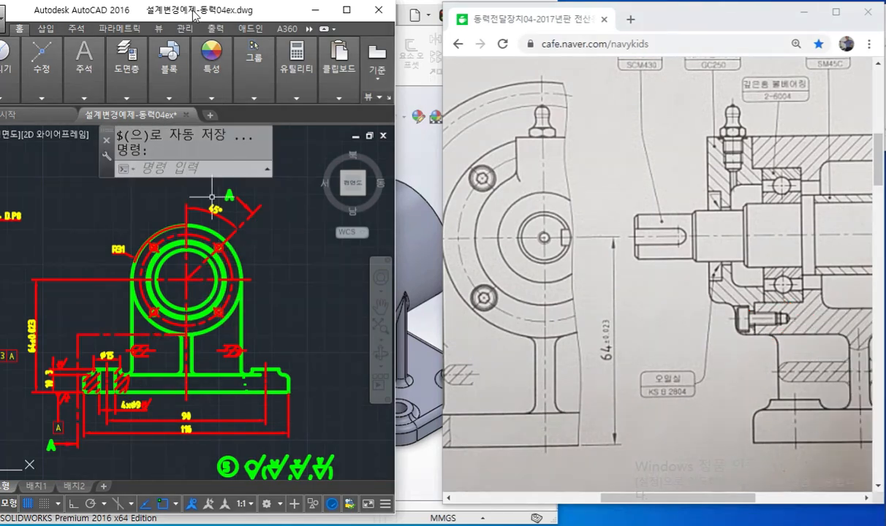
# Circle the two M4 tapped holes on the side of the R31 callout in yellow on the AutoCAD end view.
pyautogui.press('F12')
pyautogui.moveTo(158, 254)
pyautogui.mouseDown()
pyautogui.moveTo(146, 240)
pyautogui.moveTo(160, 255)
pyautogui.mouseUp()
pyautogui.moveTo(164, 314)
pyautogui.mouseDown()
pyautogui.moveTo(152, 303)
pyautogui.moveTo(145, 318)
pyautogui.moveTo(165, 323)
pyautogui.mouseUp()
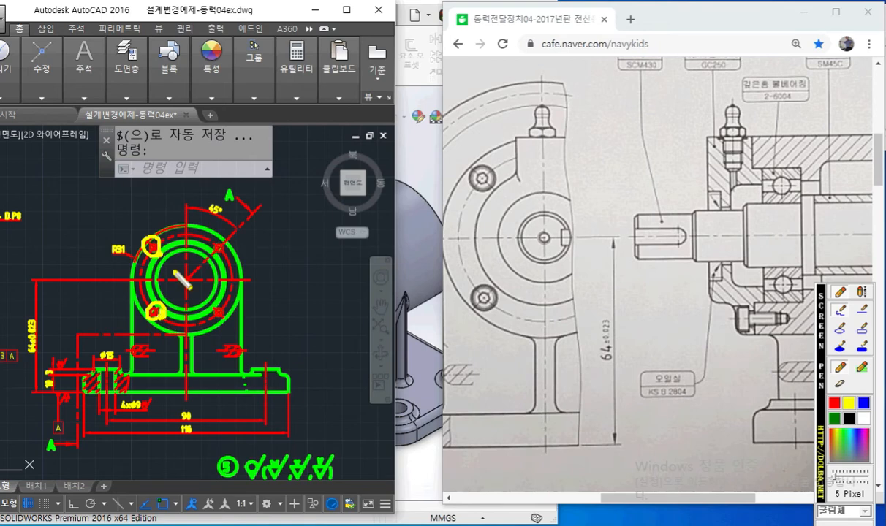
# Circle the sectioned lower cover bolt and its possible end-view positions on the reference drawing in red, and clear the marks.
pyautogui.click(833, 402)
pyautogui.moveTo(797, 323)
pyautogui.mouseDown()
pyautogui.moveTo(754, 320)
pyautogui.moveTo(789, 321)
pyautogui.mouseUp()
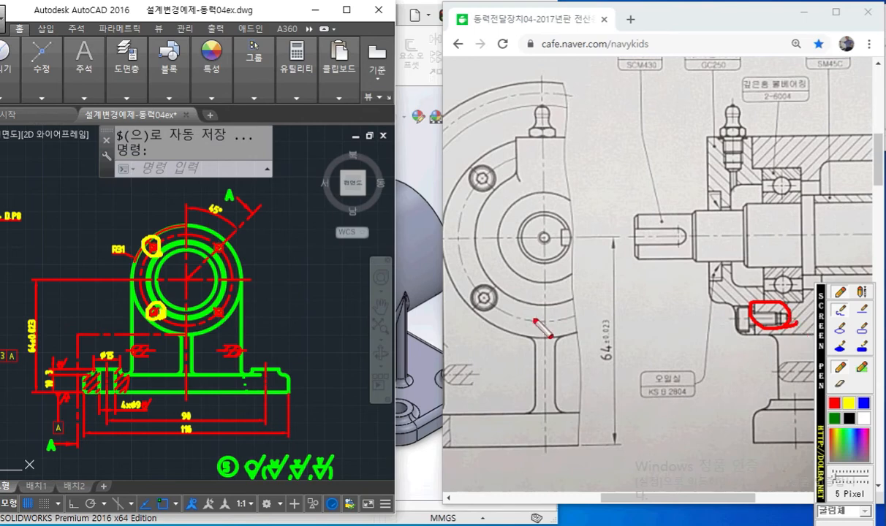
pyautogui.moveTo(559, 314)
pyautogui.mouseDown()
pyautogui.moveTo(563, 330)
pyautogui.moveTo(562, 317)
pyautogui.mouseUp()
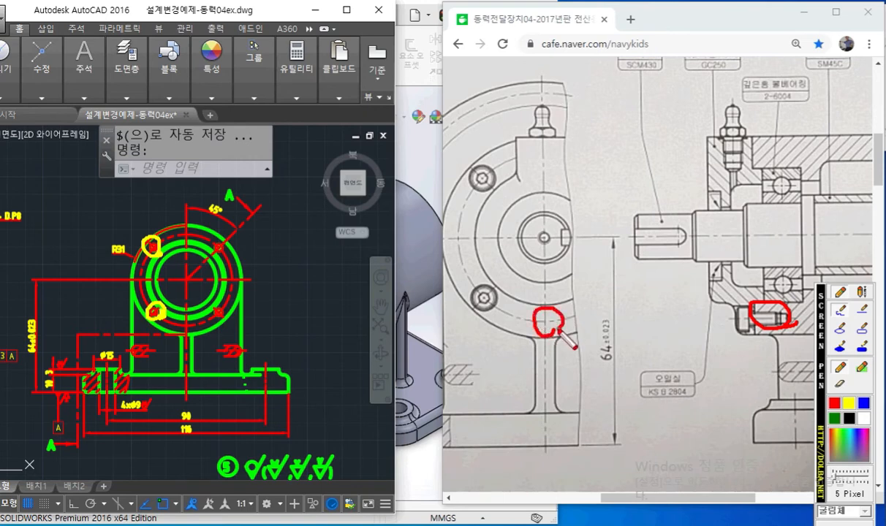
pyautogui.moveTo(491, 184)
pyautogui.mouseDown()
pyautogui.moveTo(467, 164)
pyautogui.moveTo(494, 180)
pyautogui.mouseUp()
pyautogui.moveTo(595, 178); pyautogui.dragTo(622, 194)
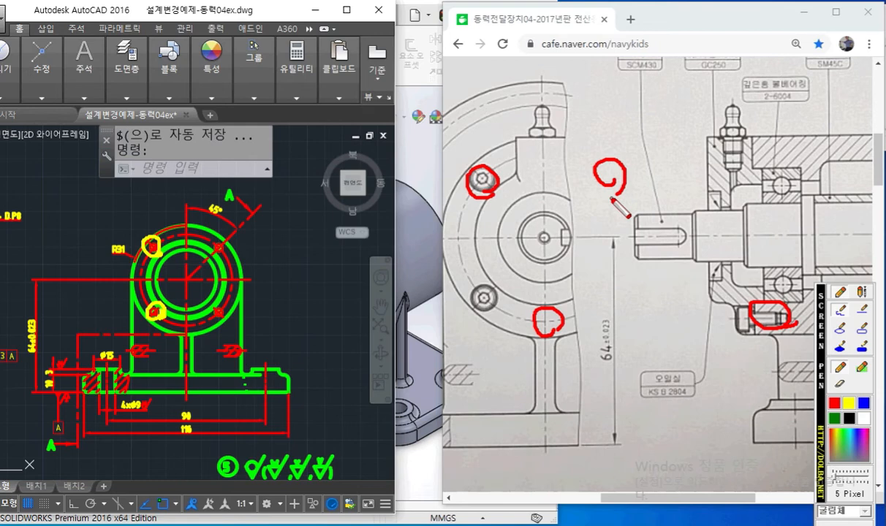
pyautogui.press('Escape')
# Trace red lines from two cover bolts to the shaft centre on the reference drawing and label the angles 90 and 45.
pyautogui.press('F2')
pyautogui.moveTo(479, 175); pyautogui.dragTo(542, 235)
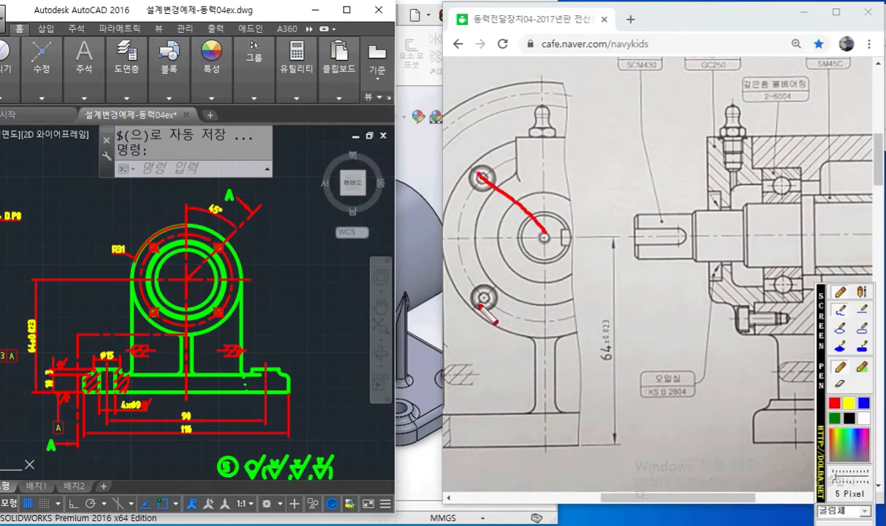
pyautogui.moveTo(479, 300); pyautogui.dragTo(545, 233)
pyautogui.moveTo(502, 272)
pyautogui.mouseDown()
pyautogui.moveTo(534, 301)
pyautogui.moveTo(513, 343)
pyautogui.mouseUp()
pyautogui.moveTo(523, 324)
pyautogui.mouseDown()
pyautogui.moveTo(522, 350)
pyautogui.moveTo(556, 321)
pyautogui.mouseUp()
pyautogui.moveTo(483, 200); pyautogui.dragTo(503, 261)
pyautogui.moveTo(455, 221); pyautogui.dragTo(446, 257)
pyautogui.click(462, 249)
pyautogui.moveTo(460, 221); pyautogui.dragTo(459, 228)
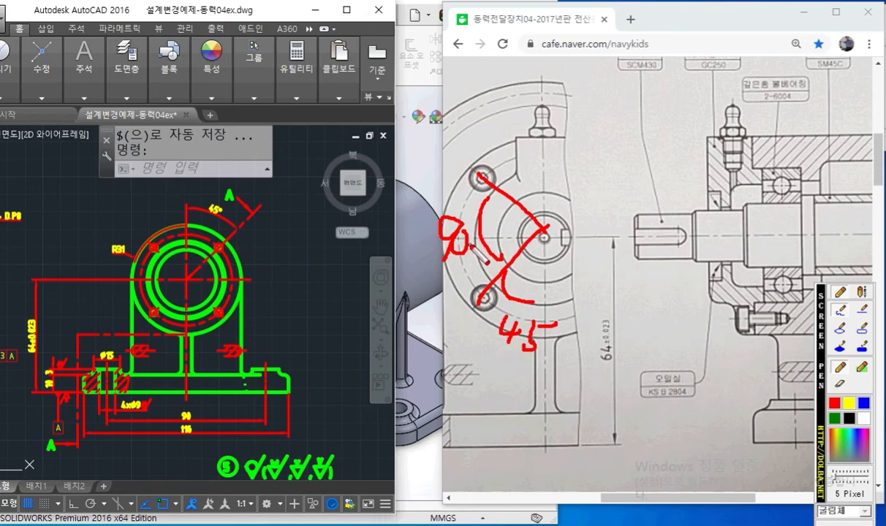
# Circle the sectioned cover bolt in red, trace the offset cutting path through the end view in blue, and clear all marks.
pyautogui.moveTo(796, 331)
pyautogui.mouseDown()
pyautogui.moveTo(734, 330)
pyautogui.moveTo(801, 322)
pyautogui.mouseUp()
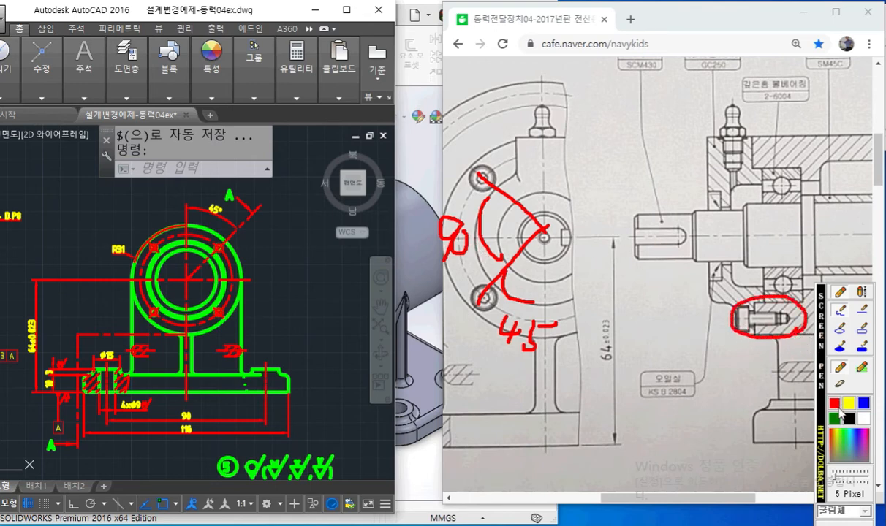
pyautogui.click(865, 403)
pyautogui.moveTo(539, 73)
pyautogui.mouseDown()
pyautogui.moveTo(545, 223)
pyautogui.moveTo(516, 247)
pyautogui.moveTo(481, 313)
pyautogui.moveTo(386, 343)
pyautogui.moveTo(381, 479)
pyautogui.mouseUp()
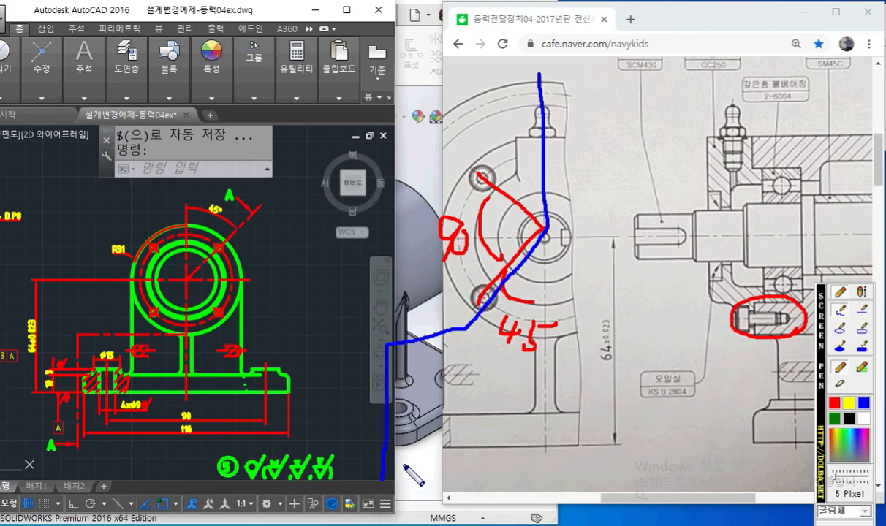
pyautogui.press('Escape')
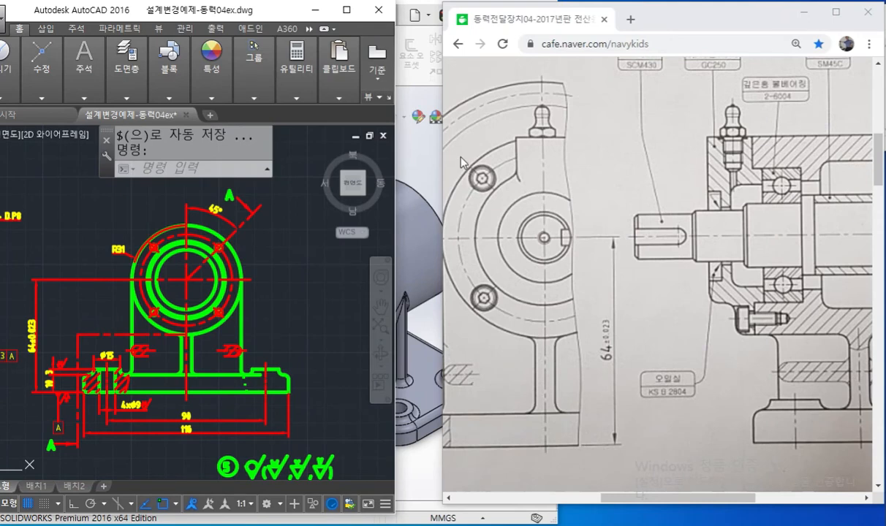
# Move the AutoCAD drawing aside and open a sketch on the main body cylinder's annular end face, viewed straight on.
pyautogui.moveTo(142, 10); pyautogui.dragTo(0, 165)
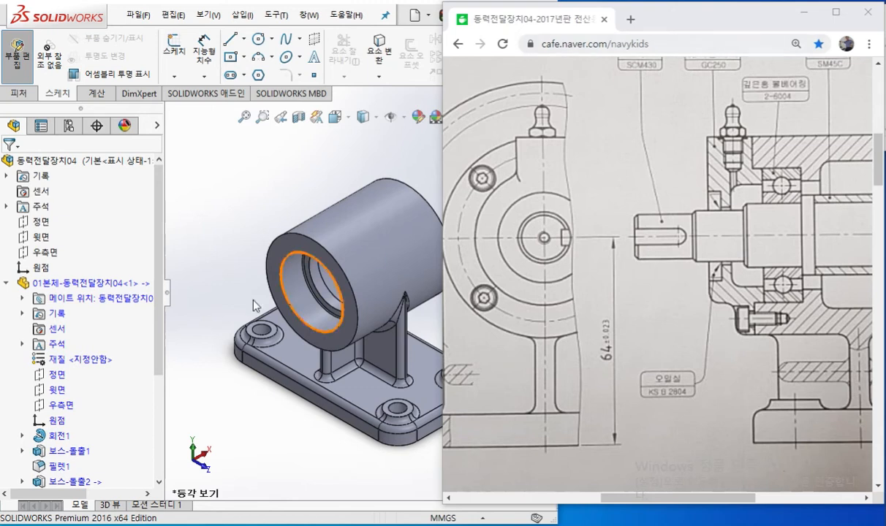
pyautogui.click(291, 246)
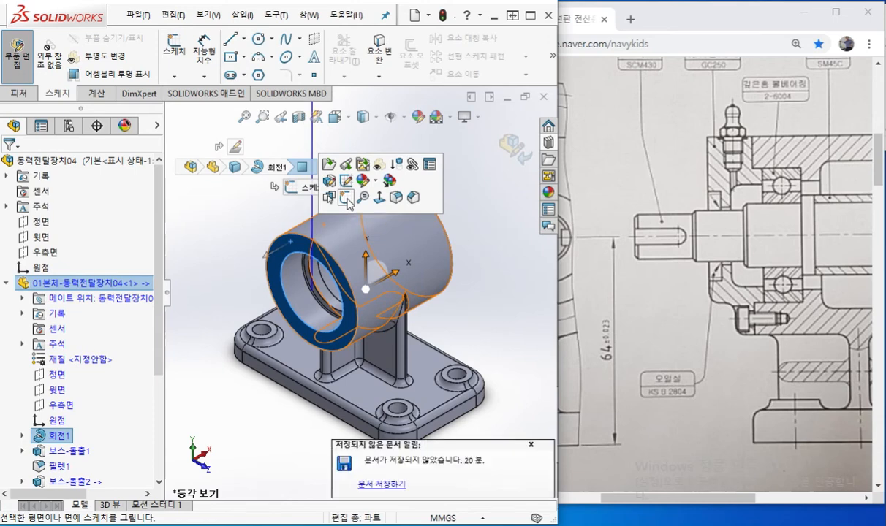
pyautogui.click(348, 197)
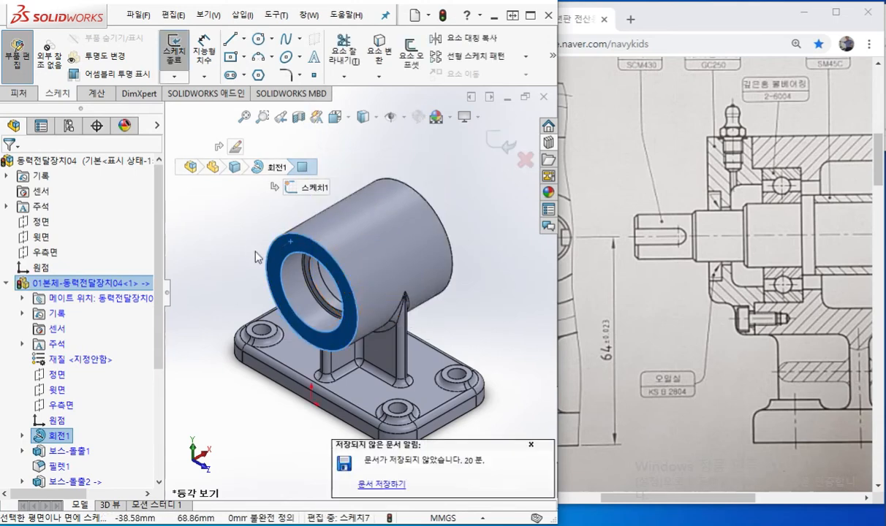
pyautogui.hotkey('ctrl', '8')
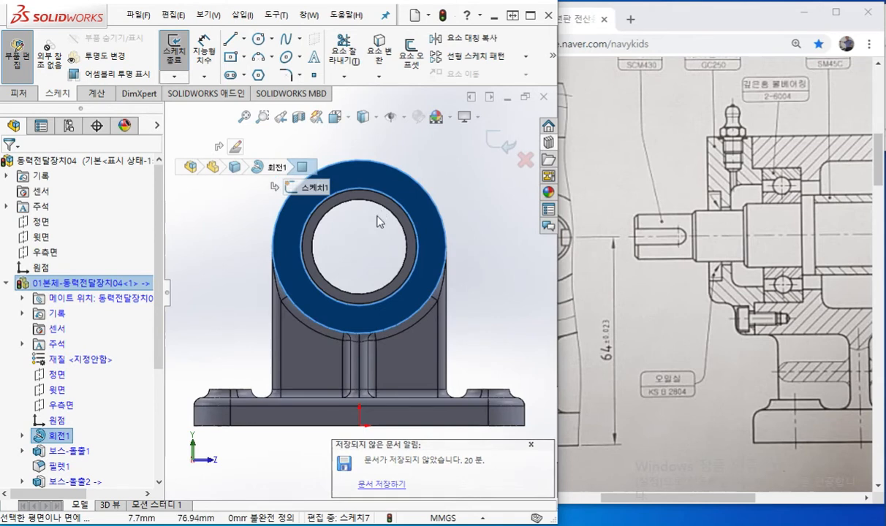
# Sketch a circle of about 44.1 mm radius centred on the bore and make it construction geometry.
pyautogui.press('c')
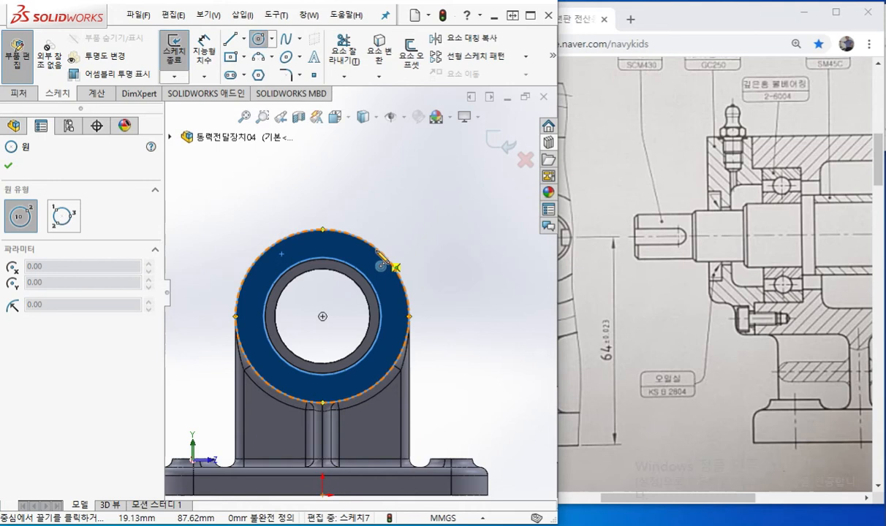
pyautogui.click(322, 318)
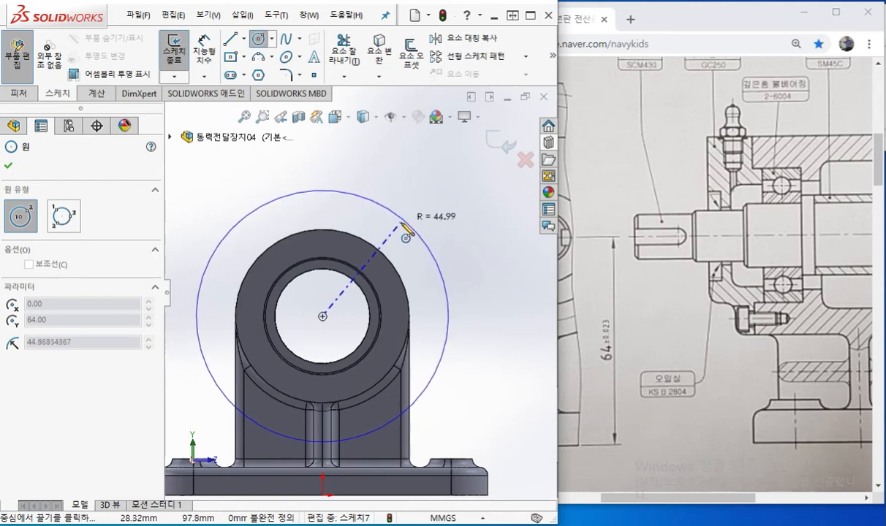
pyautogui.click(402, 226)
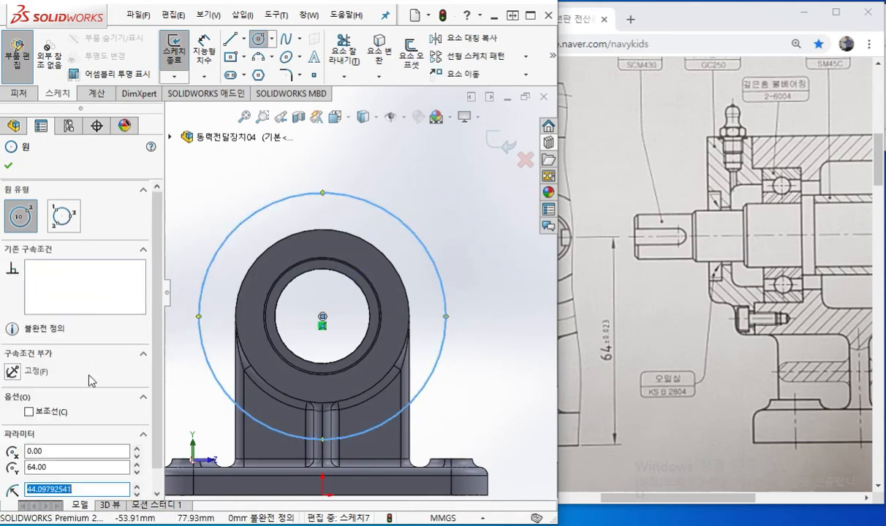
pyautogui.moveTo(83, 415)
pyautogui.mouseDown()
pyautogui.moveTo(9, 380)
pyautogui.moveTo(87, 413)
pyautogui.mouseUp()
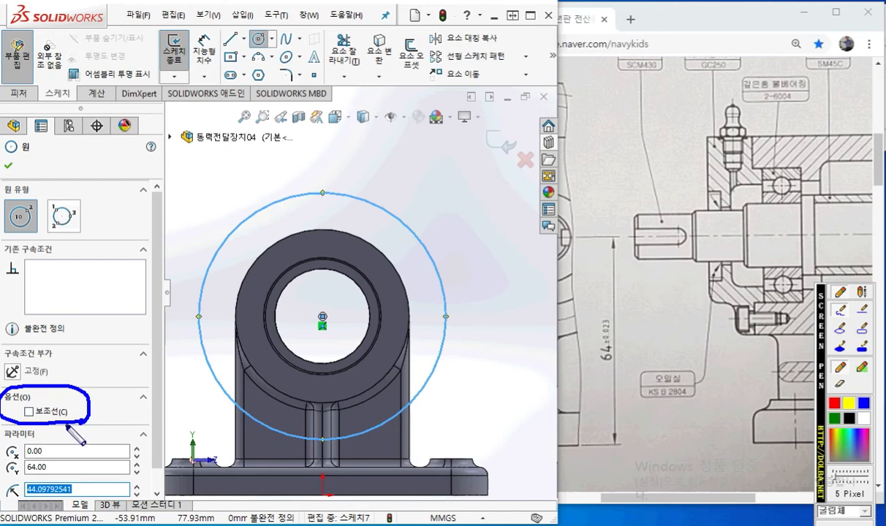
pyautogui.press('Escape')
pyautogui.click(29, 411)
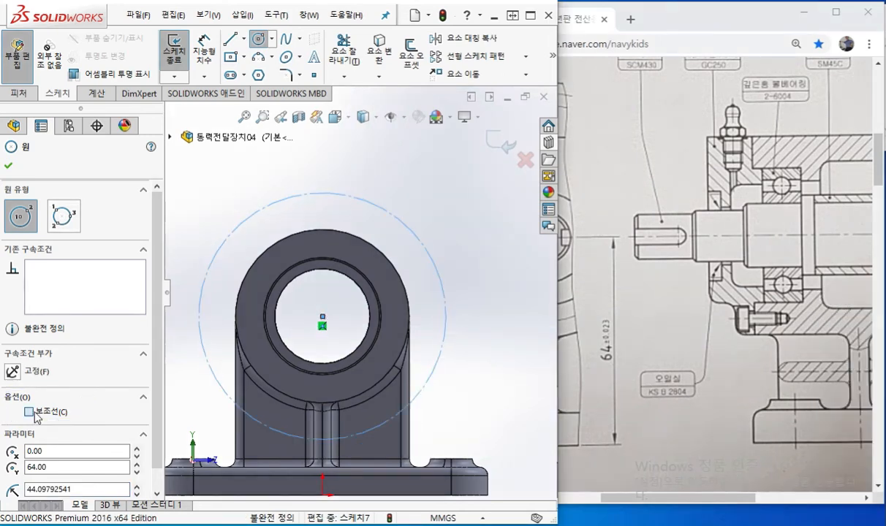
# Start Smart Dimension, mark the distance from the shaft axis to the lower bolt axis on the reference drawing in blue, and clear it.
pyautogui.rightClick(422, 194)
pyautogui.click(529, 176)
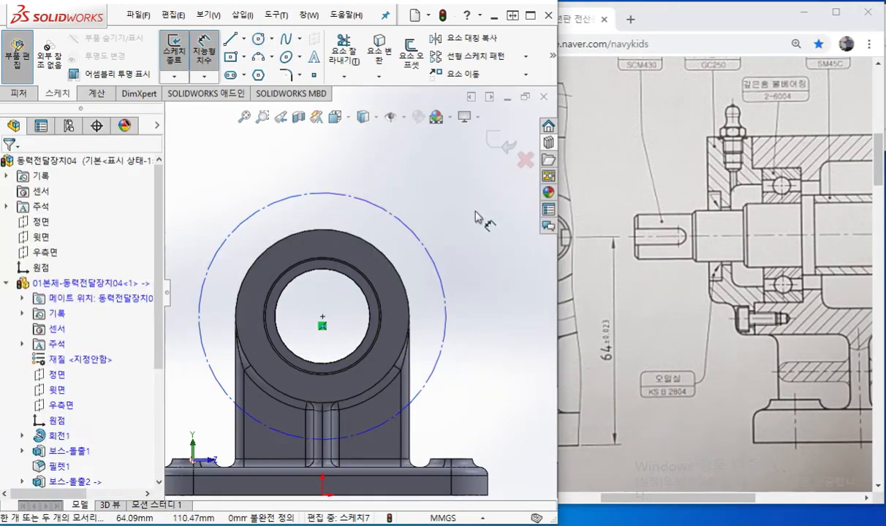
pyautogui.press('F12')
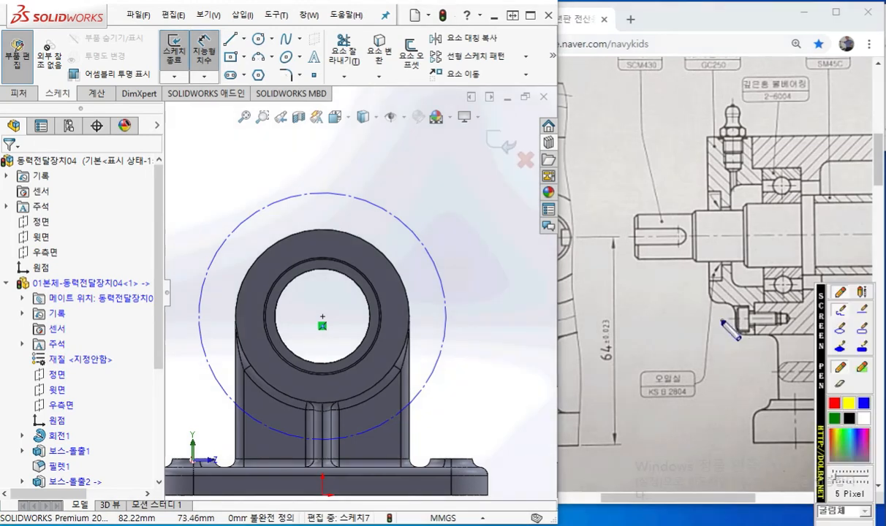
pyautogui.moveTo(705, 318); pyautogui.dragTo(802, 320)
pyautogui.moveTo(660, 236); pyautogui.dragTo(783, 238)
pyautogui.moveTo(720, 236)
pyautogui.mouseDown()
pyautogui.moveTo(722, 313)
pyautogui.moveTo(732, 303)
pyautogui.mouseUp()
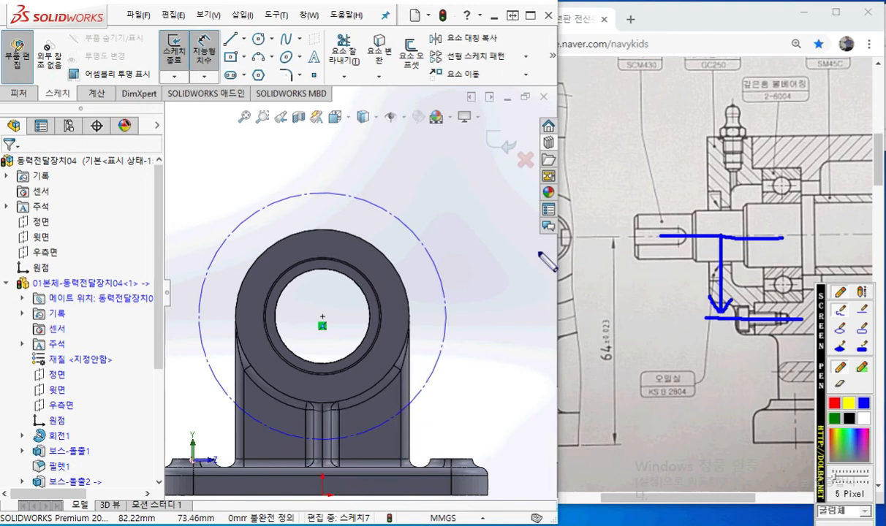
pyautogui.rightClick(451, 190)
pyautogui.click(410, 169)
pyautogui.press('Escape')
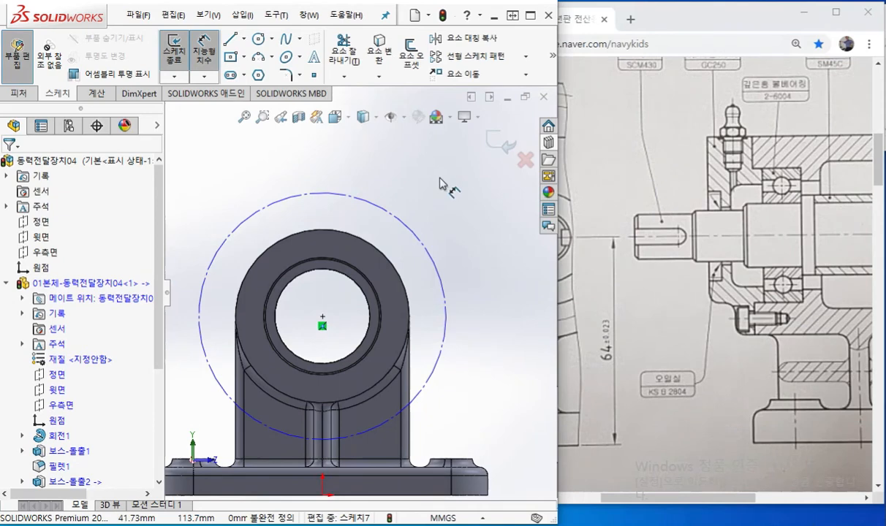
# Dimension the construction circle's diameter as 26*2 mm.
pyautogui.rightClick(425, 181)
pyautogui.click(391, 172)
pyautogui.click(391, 214)
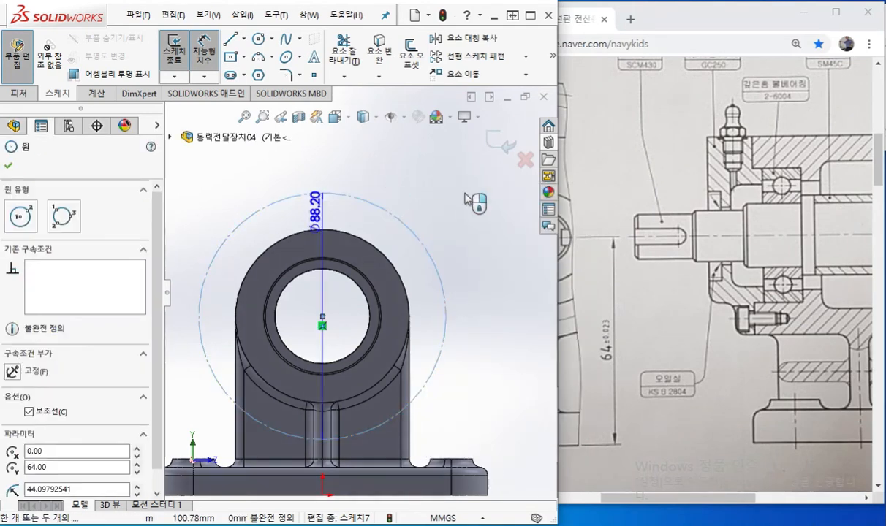
pyautogui.click(434, 211)
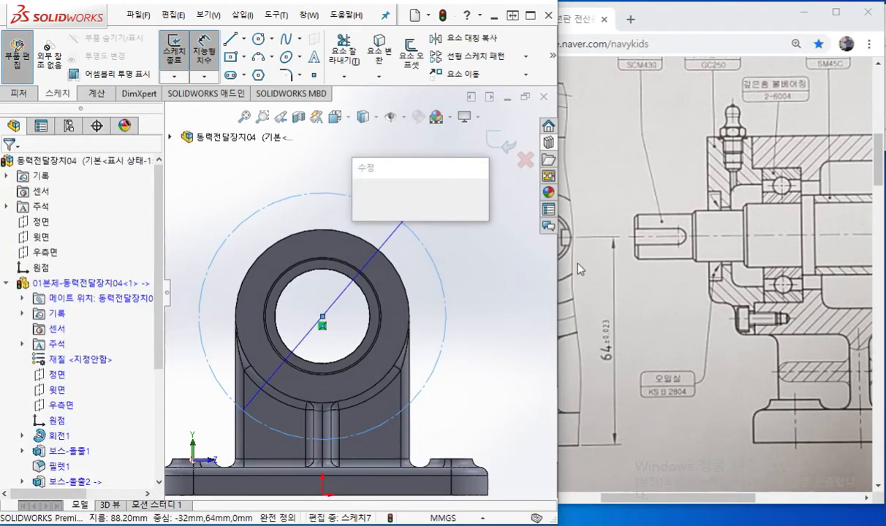
pyautogui.write('26*2')
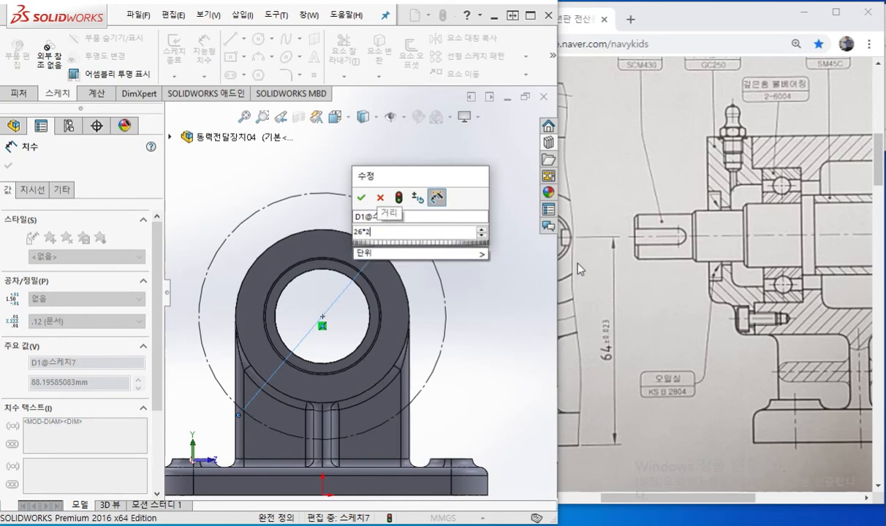
pyautogui.press('Return')
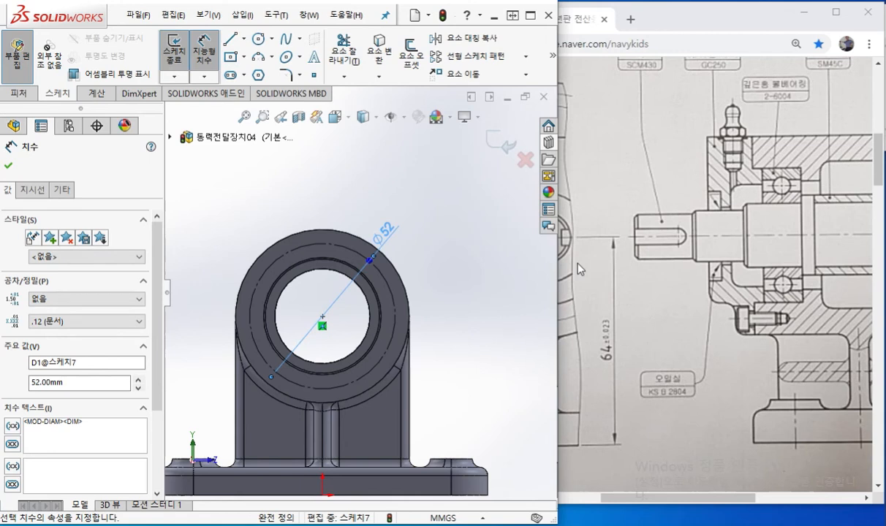
# Reposition the 52 mm diameter dimension beside the cylinder face and finish dimensioning.
pyautogui.scroll(-3, 320, 339)
pyautogui.keyDown('ctrl'); pyautogui.moveTo(348, 338); pyautogui.dragTo(379, 323, button='middle'); pyautogui.keyUp('ctrl')
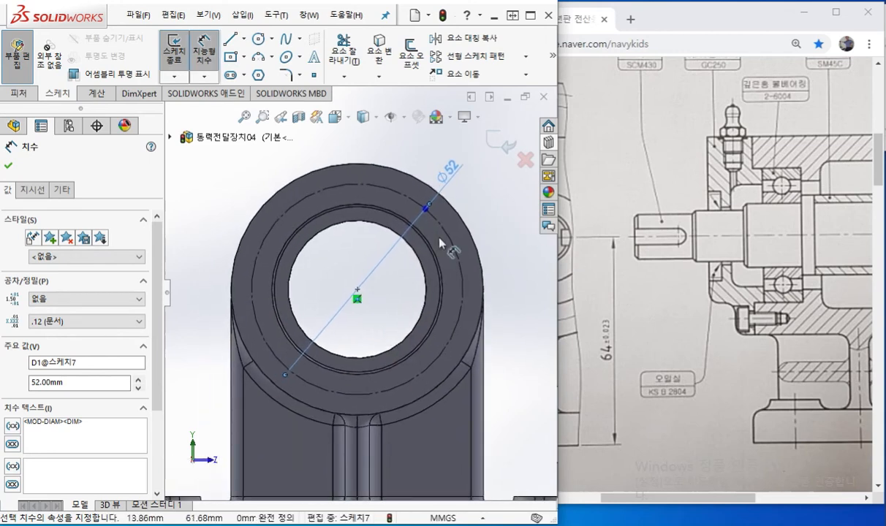
pyautogui.moveTo(451, 169); pyautogui.dragTo(469, 189)
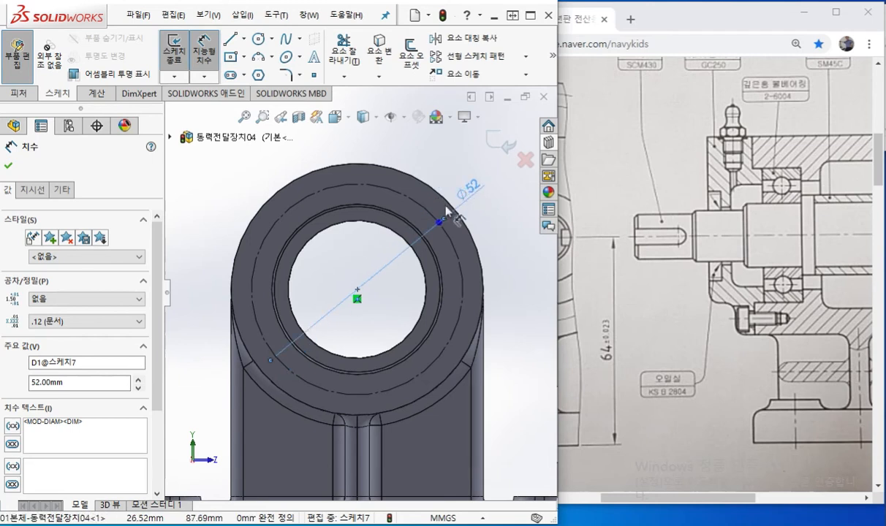
pyautogui.click(220, 184)
pyautogui.rightClick(201, 182)
pyautogui.click(212, 239)
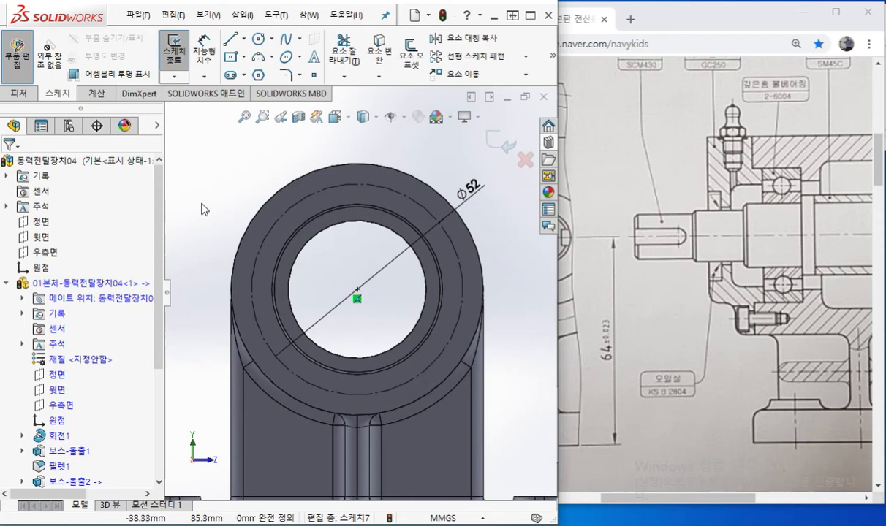
# Mark a dashed vertical centre line and an angled line from the bore centre in blue, labelling them 1 and 3.
pyautogui.press('F9')
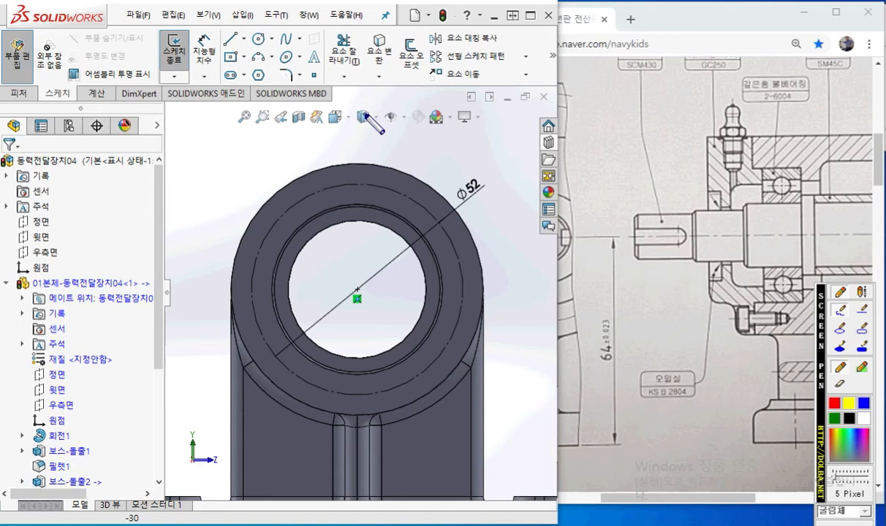
pyautogui.moveTo(369, 86)
pyautogui.mouseDown()
pyautogui.moveTo(368, 115)
pyautogui.moveTo(364, 103)
pyautogui.moveTo(360, 110)
pyautogui.moveTo(359, 281)
pyautogui.mouseUp()
pyautogui.moveTo(358, 284); pyautogui.dragTo(357, 288)
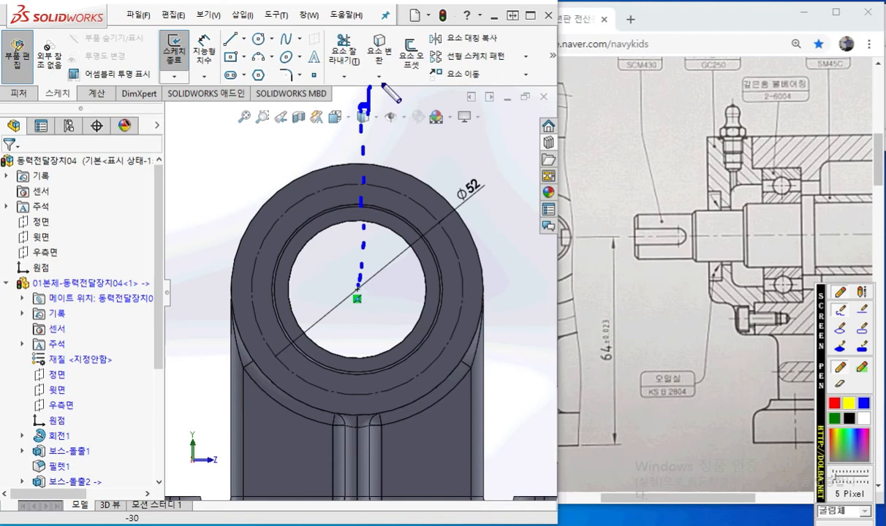
pyautogui.moveTo(361, 106)
pyautogui.mouseDown()
pyautogui.moveTo(389, 88)
pyautogui.moveTo(379, 112)
pyautogui.mouseUp()
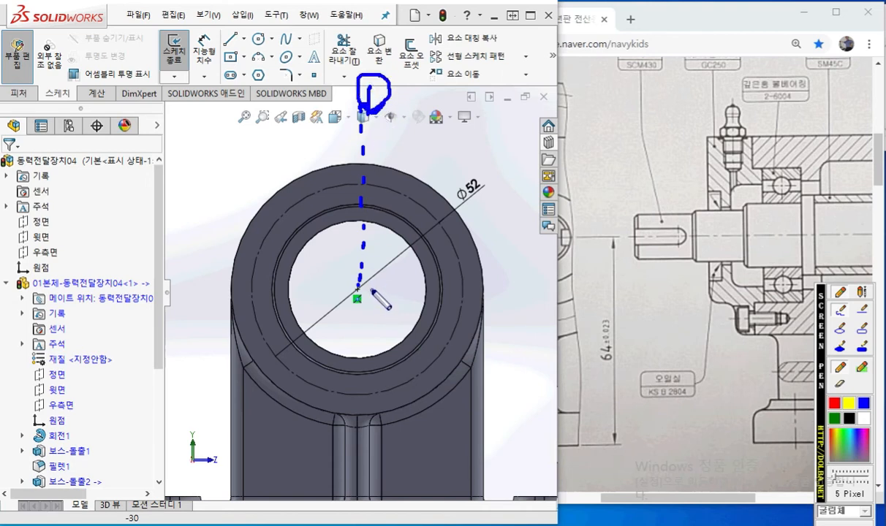
pyautogui.moveTo(373, 292); pyautogui.dragTo(377, 300)
pyautogui.moveTo(371, 301)
pyautogui.mouseDown()
pyautogui.moveTo(392, 301)
pyautogui.moveTo(233, 136)
pyautogui.moveTo(202, 124)
pyautogui.moveTo(200, 136)
pyautogui.moveTo(219, 136)
pyautogui.moveTo(201, 140)
pyautogui.mouseUp()
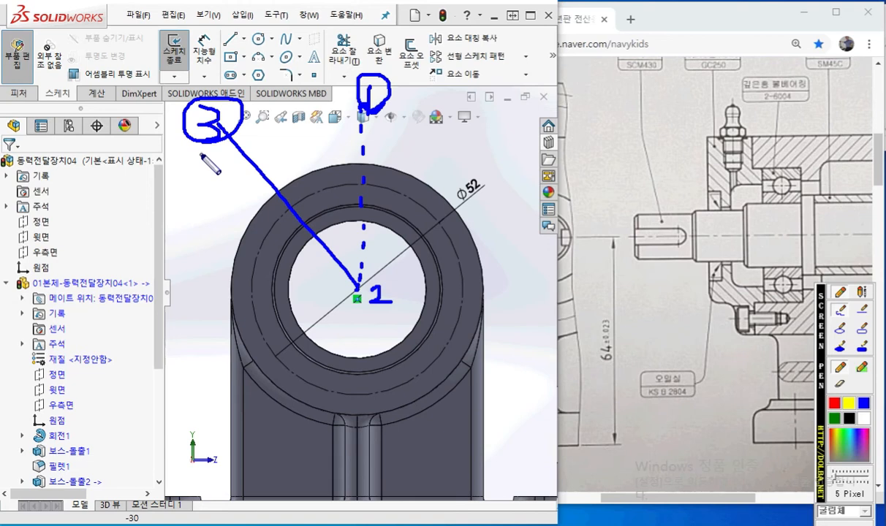
# Mark the angle between the two blue lines as 45, highlight the angled line's bolt circle crossing, and clear all marks.
pyautogui.moveTo(267, 170); pyautogui.dragTo(333, 148)
pyautogui.moveTo(287, 111)
pyautogui.mouseDown()
pyautogui.moveTo(307, 134)
pyautogui.moveTo(320, 108)
pyautogui.mouseUp()
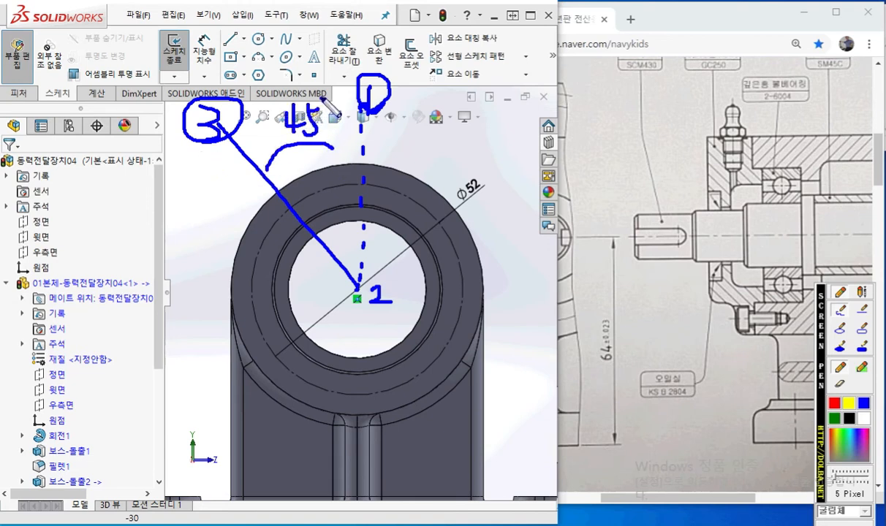
pyautogui.moveTo(272, 192)
pyautogui.mouseDown()
pyautogui.moveTo(293, 214)
pyautogui.moveTo(281, 223)
pyautogui.mouseUp()
pyautogui.press('Escape')
# Sketch a vertical centreline about 37 mm long ending at the bore centre, and an angled centreline from there to the bolt circle's upper left.
pyautogui.click(245, 40)
pyautogui.click(244, 74)
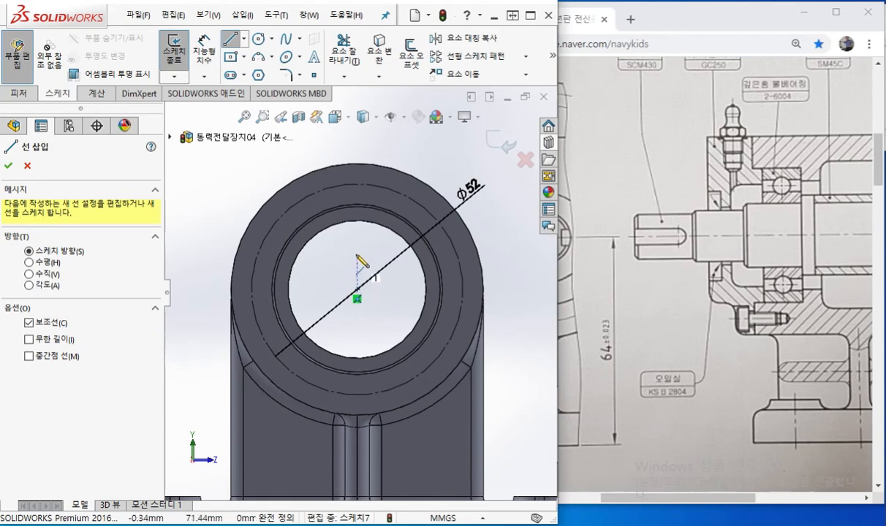
pyautogui.click(358, 144)
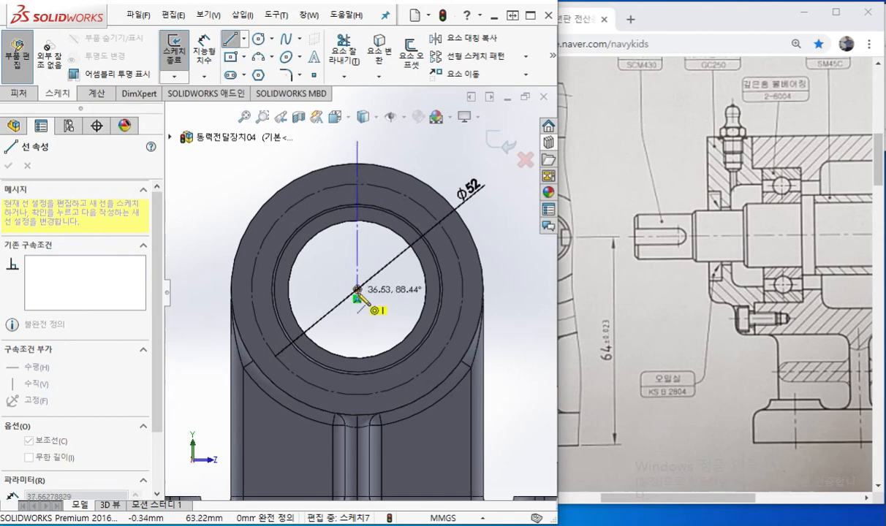
pyautogui.click(358, 290)
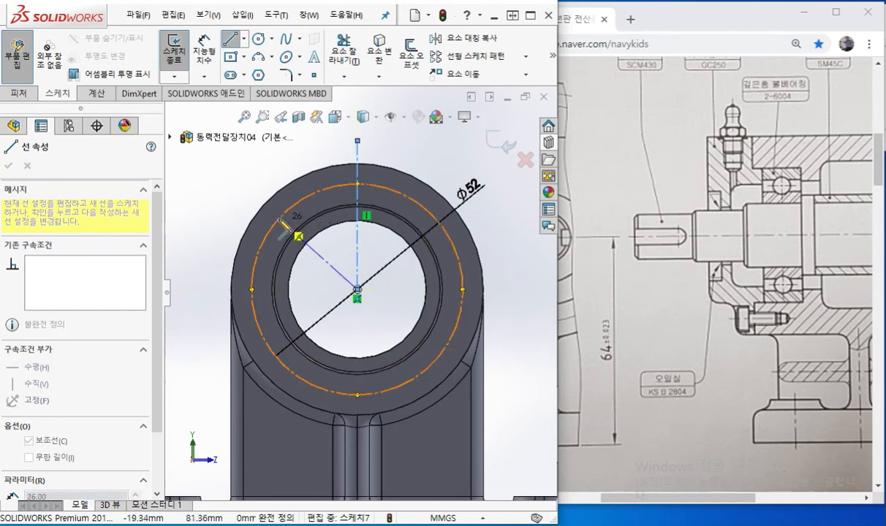
pyautogui.click(279, 220)
# Dimension the angle between the vertical and angled centrelines as 45°.
pyautogui.rightClick(409, 207)
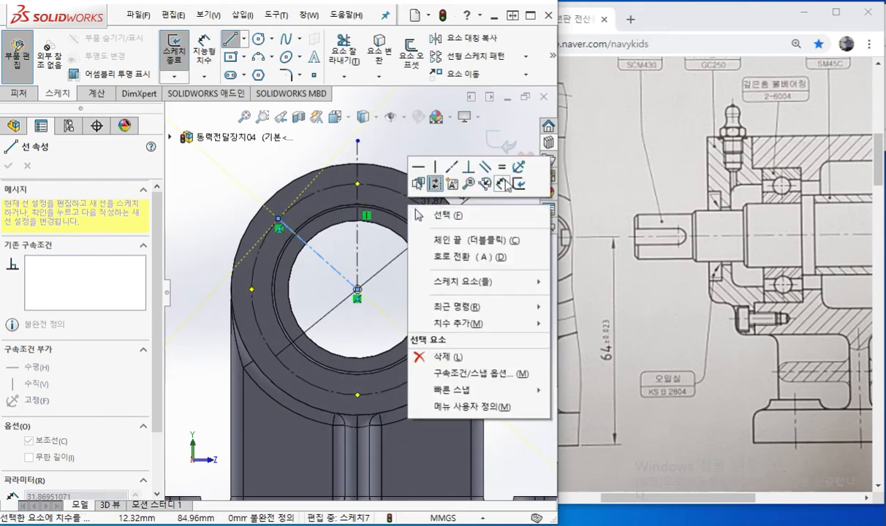
pyautogui.click(484, 183)
pyautogui.scroll(-2, 319, 256)
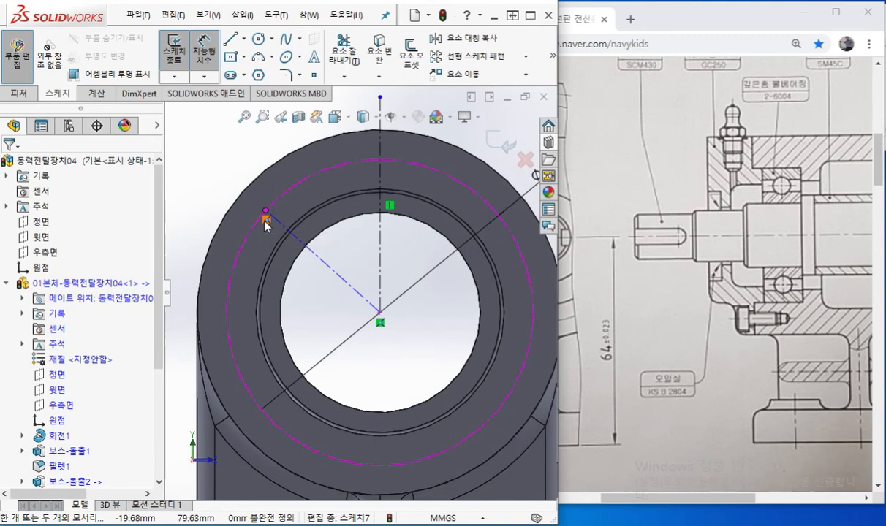
pyautogui.click(323, 262)
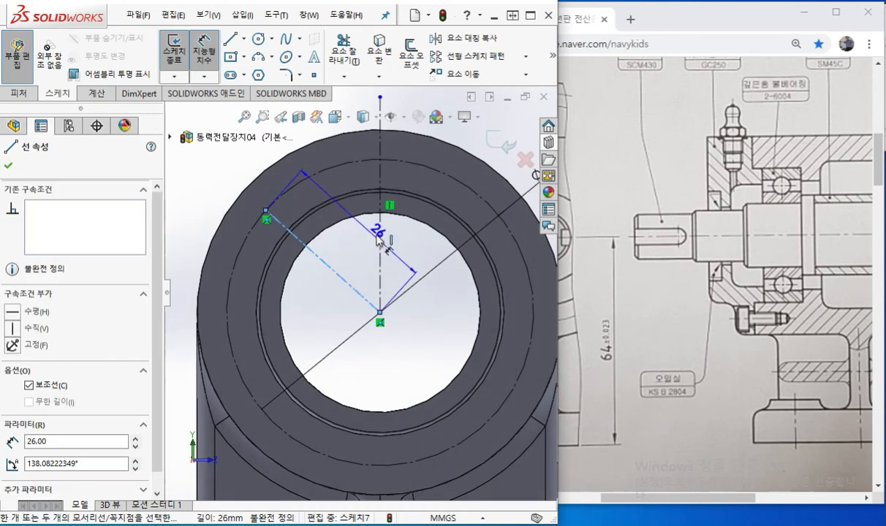
pyautogui.click(379, 221)
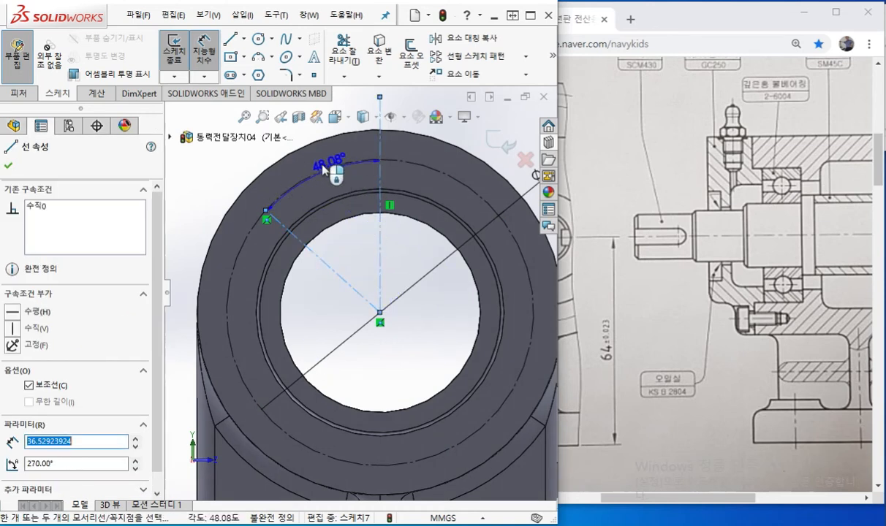
pyautogui.click(354, 252)
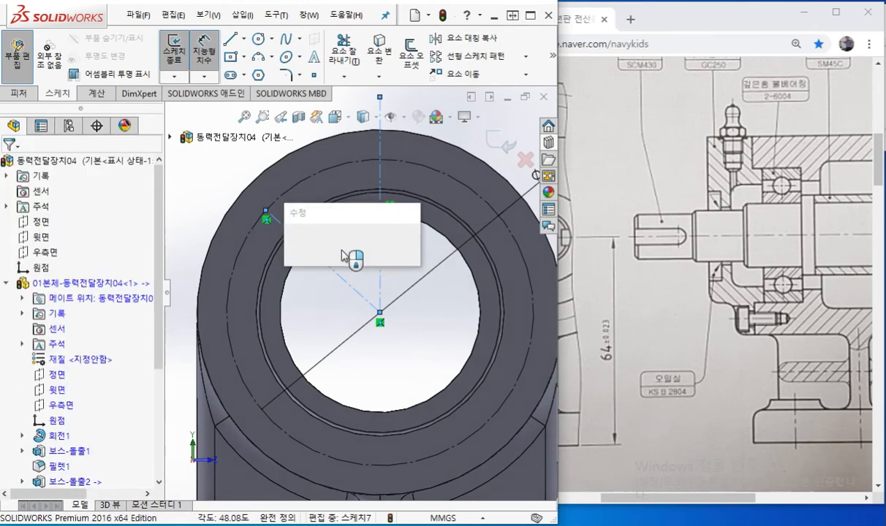
pyautogui.write('45')
pyautogui.press('Return')
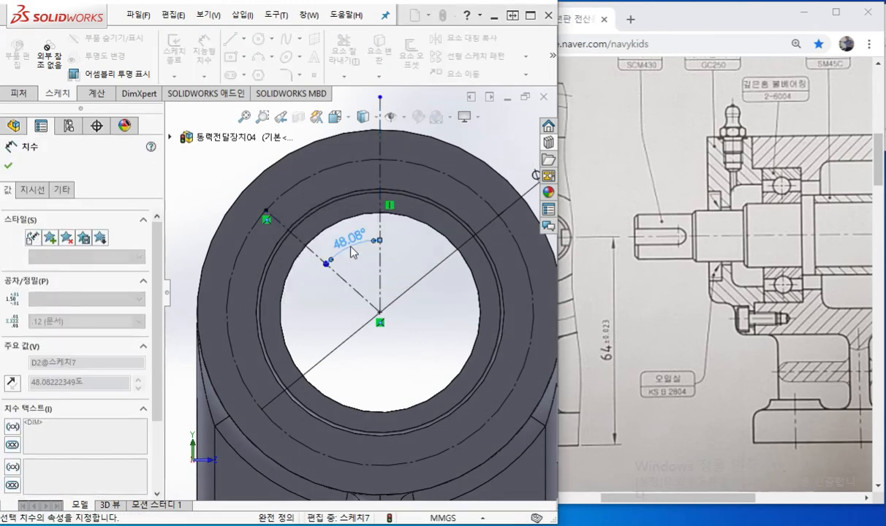
pyautogui.click(437, 337)
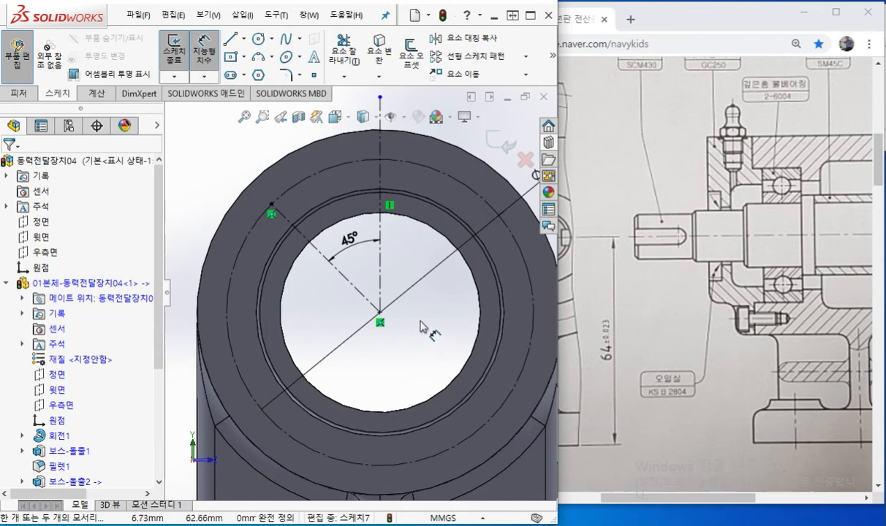
# Finish dimensioning and close the bolt circle sketch.
pyautogui.scroll(2, 421, 326)
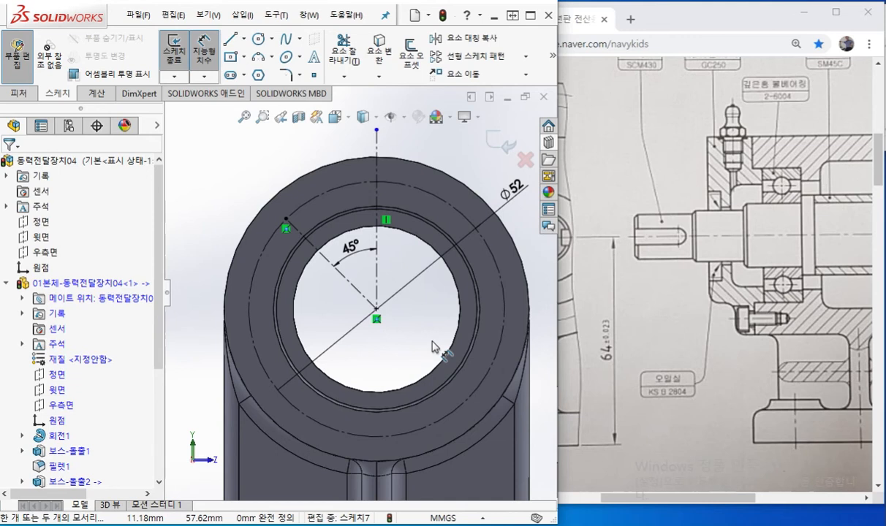
pyautogui.rightClick(419, 316)
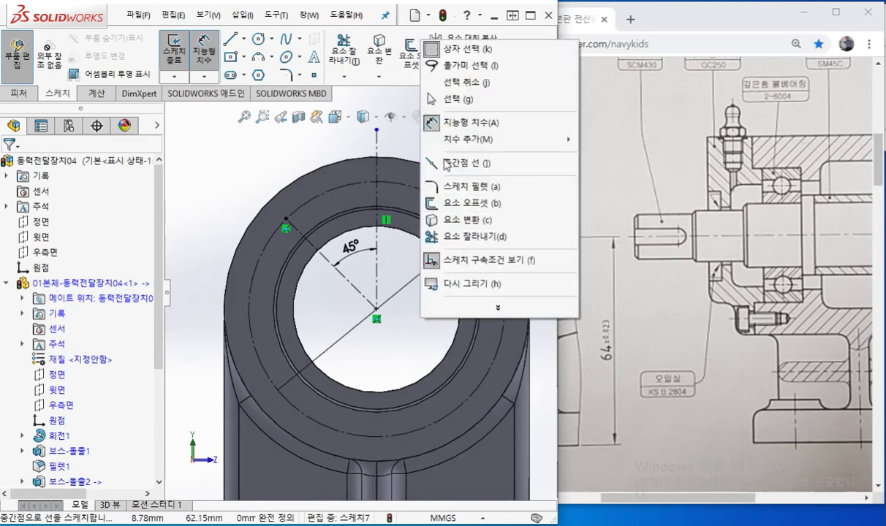
pyautogui.click(449, 98)
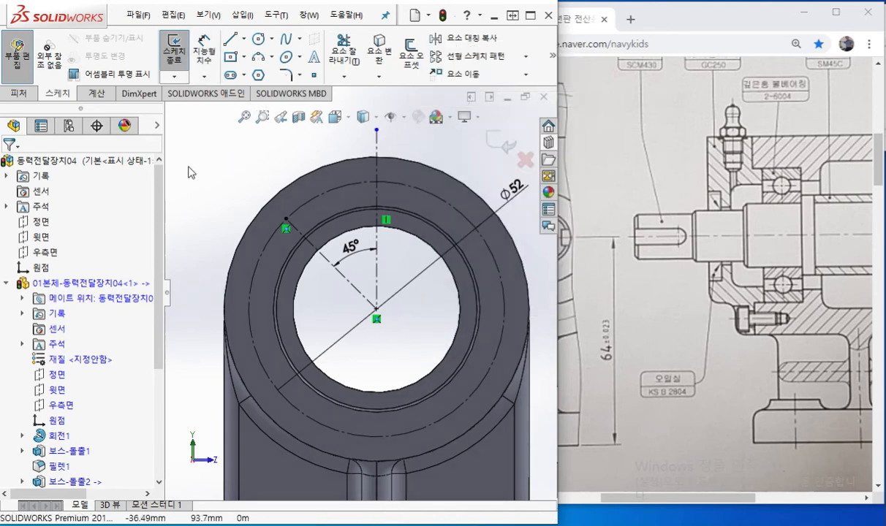
pyautogui.rightClick(432, 320)
pyautogui.click(555, 148)
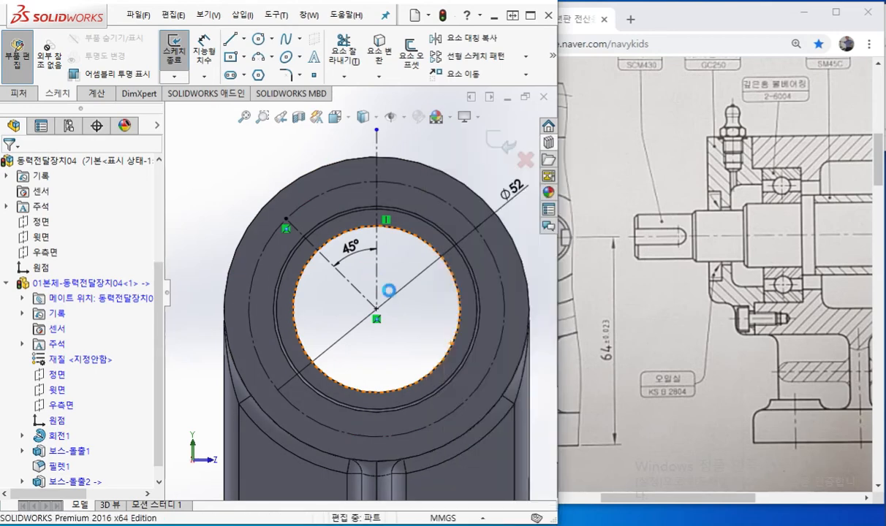
# Orbit to an oblique view of the bearing bore and display the model with hidden lines removed.
pyautogui.moveTo(405, 297)
pyautogui.mouseDown(button='middle')
pyautogui.moveTo(415, 326)
pyautogui.moveTo(396, 359)
pyautogui.mouseUp(button='middle')
pyautogui.click(374, 118)
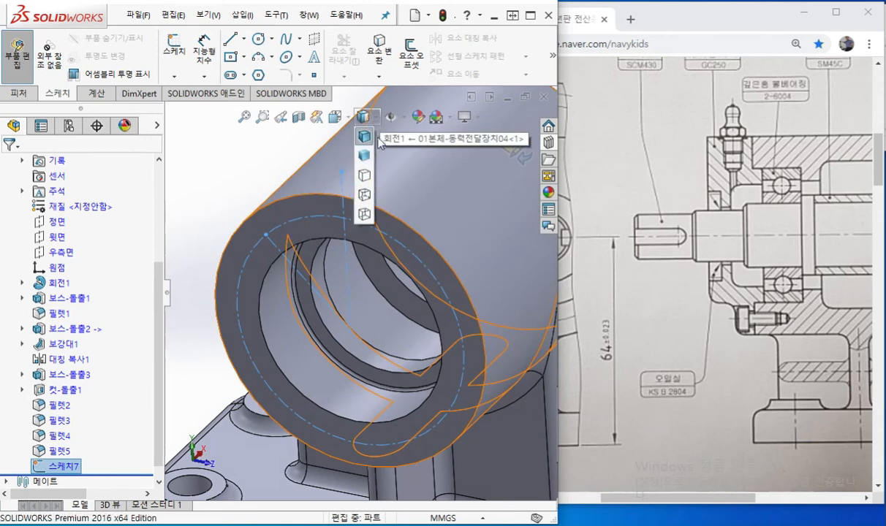
pyautogui.click(365, 176)
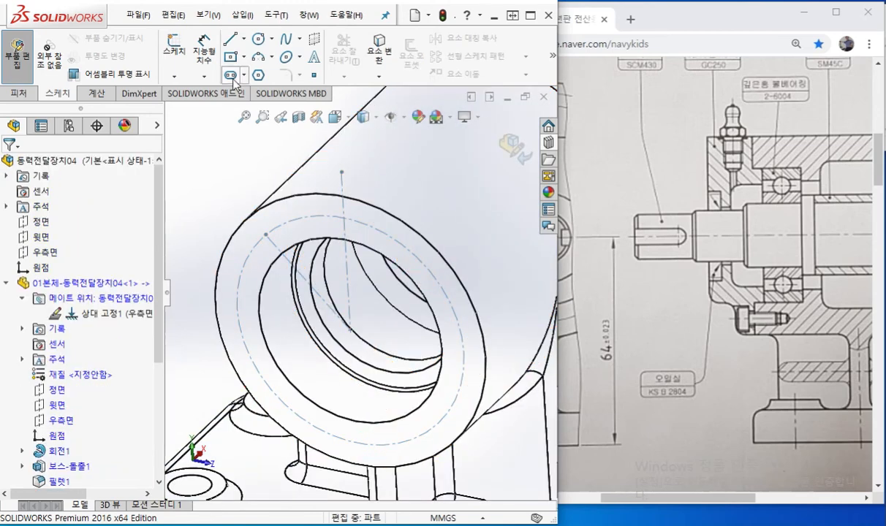
# Start the Hole Wizard for a KS tapped hole and bring its size and end condition settings into view.
pyautogui.click(18, 93)
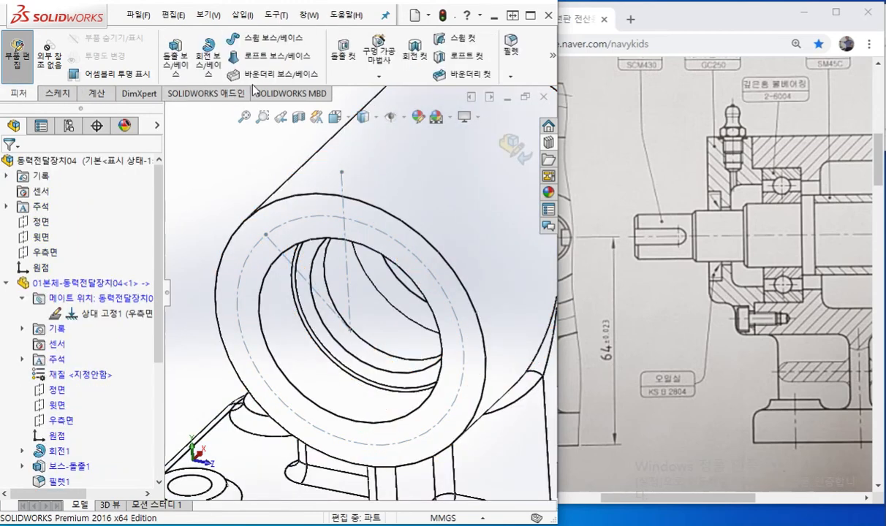
pyautogui.click(378, 50)
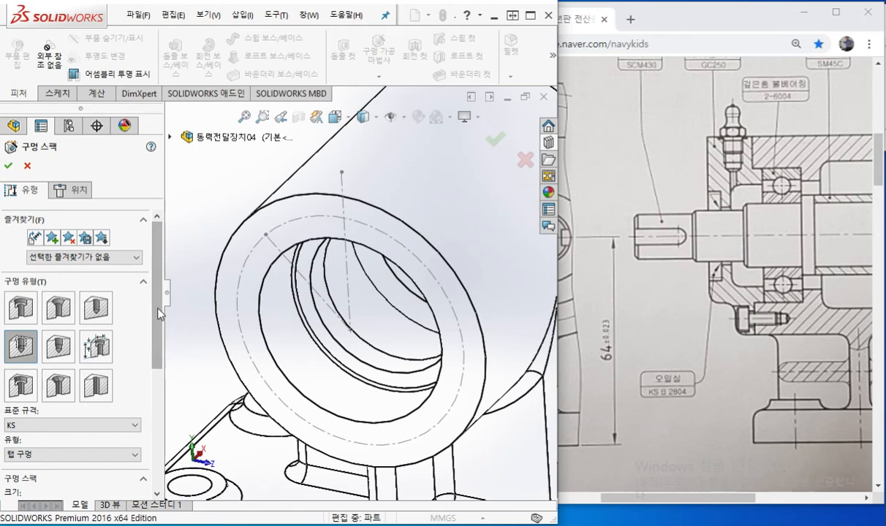
pyautogui.scroll(-1, 159, 333)
pyautogui.moveTo(159, 333); pyautogui.dragTo(160, 411)
# Annotate the hole specification in blue with handwritten notes for tap type, size M4 and blind end condition, and clear the marks.
pyautogui.press('F12')
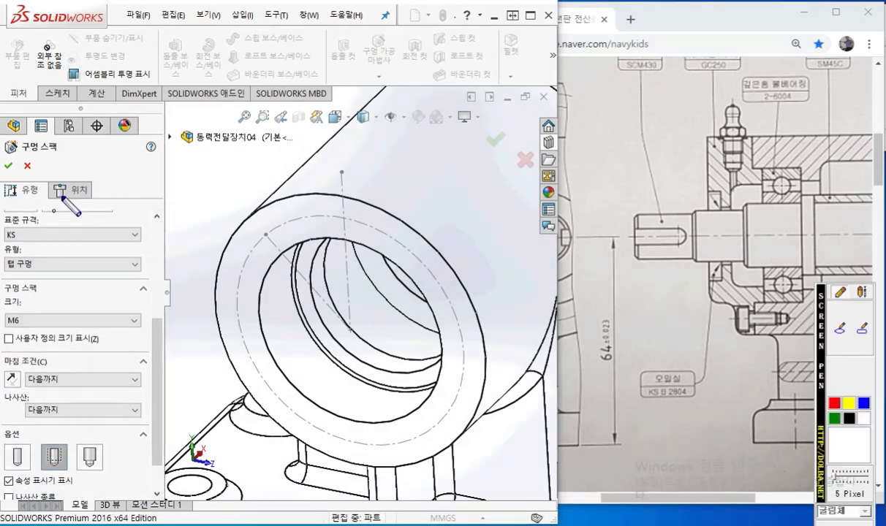
pyautogui.moveTo(23, 191)
pyautogui.mouseDown()
pyautogui.moveTo(37, 196)
pyautogui.moveTo(44, 222)
pyautogui.moveTo(73, 192)
pyautogui.moveTo(62, 220)
pyautogui.mouseUp()
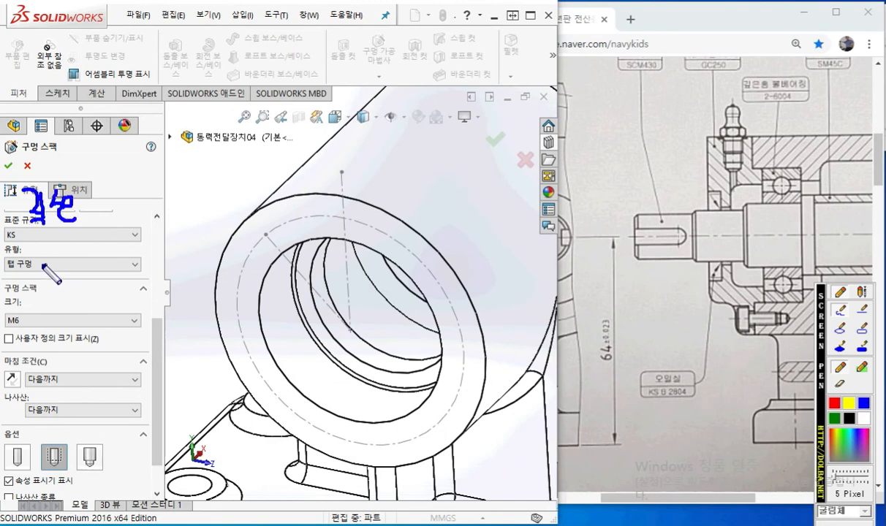
pyautogui.moveTo(48, 260)
pyautogui.mouseDown()
pyautogui.moveTo(70, 257)
pyautogui.moveTo(72, 285)
pyautogui.moveTo(89, 261)
pyautogui.moveTo(89, 287)
pyautogui.moveTo(99, 296)
pyautogui.mouseUp()
pyautogui.moveTo(38, 302)
pyautogui.mouseDown()
pyautogui.moveTo(43, 334)
pyautogui.moveTo(59, 321)
pyautogui.moveTo(78, 328)
pyautogui.mouseUp()
pyautogui.moveTo(85, 289)
pyautogui.mouseDown()
pyautogui.moveTo(98, 313)
pyautogui.moveTo(83, 335)
pyautogui.mouseUp()
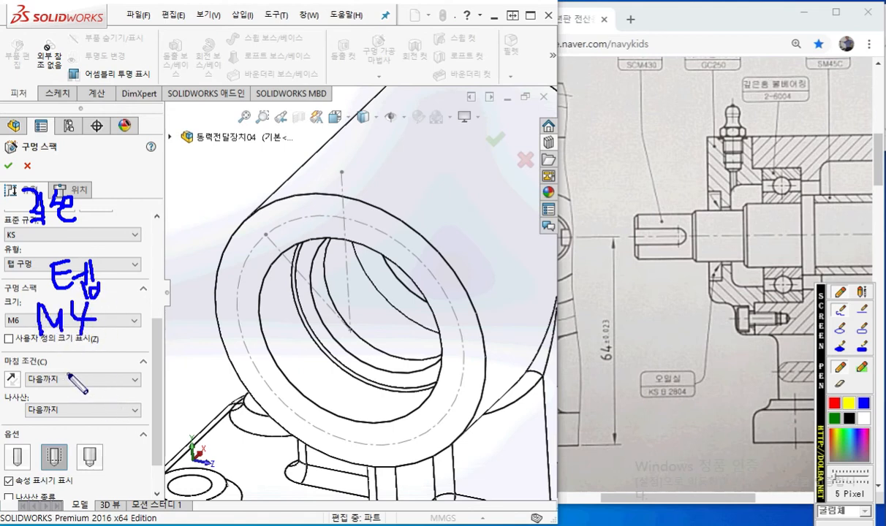
pyautogui.moveTo(54, 363)
pyautogui.mouseDown()
pyautogui.moveTo(58, 375)
pyautogui.moveTo(70, 374)
pyautogui.mouseUp()
pyautogui.moveTo(57, 371)
pyautogui.mouseDown()
pyautogui.moveTo(74, 370)
pyautogui.moveTo(97, 388)
pyautogui.moveTo(112, 384)
pyautogui.mouseUp()
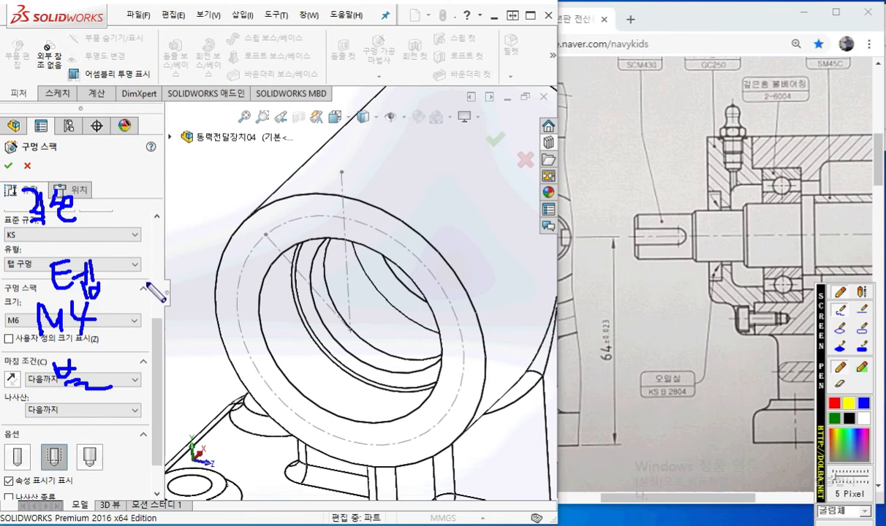
pyautogui.press('Escape')
# Set the tapped hole's size to M4 and its end condition to Blind.
pyautogui.click(120, 321)
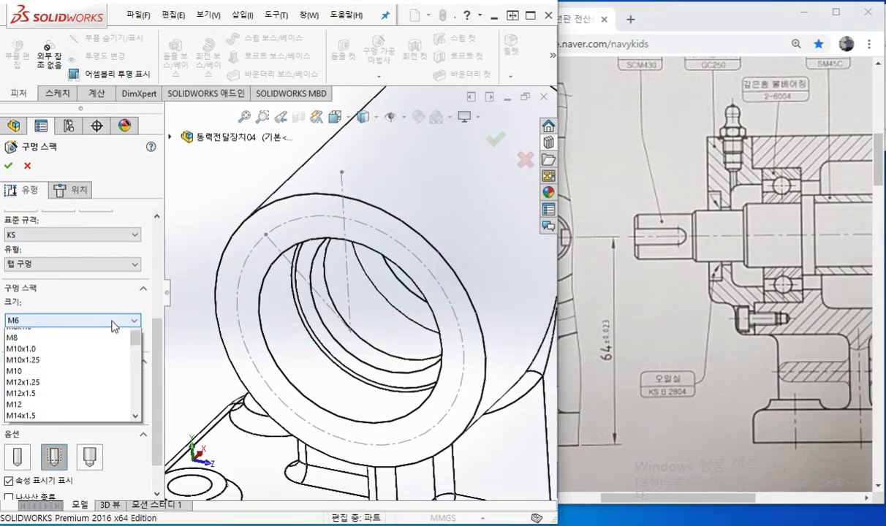
pyautogui.scroll(1, 71, 378)
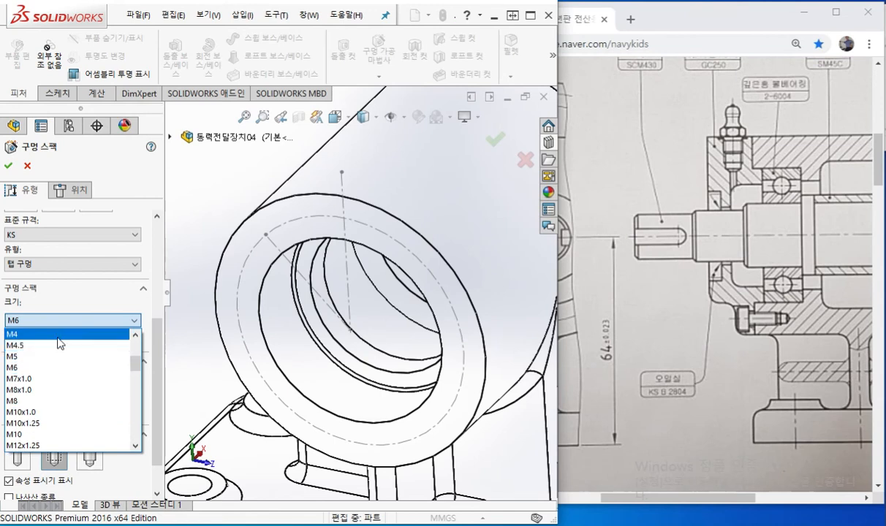
pyautogui.click(59, 336)
pyautogui.click(89, 379)
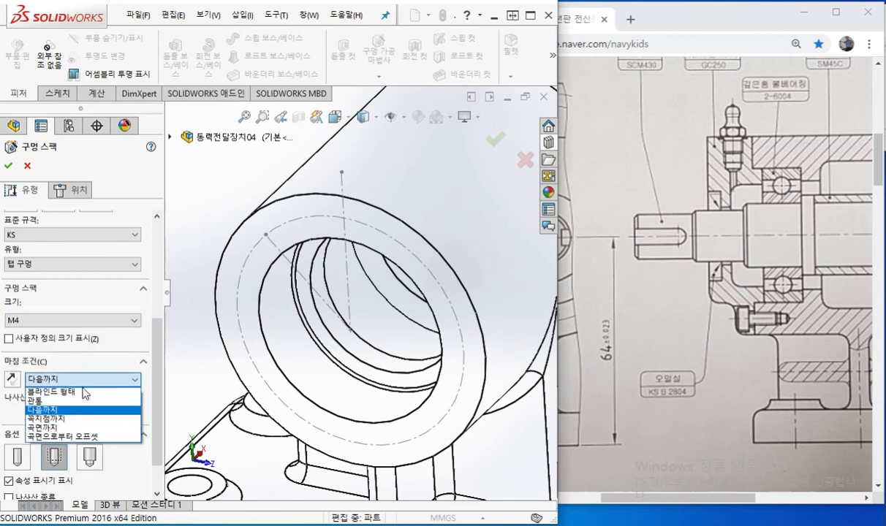
pyautogui.click(80, 390)
pyautogui.scroll(-3, 150, 333)
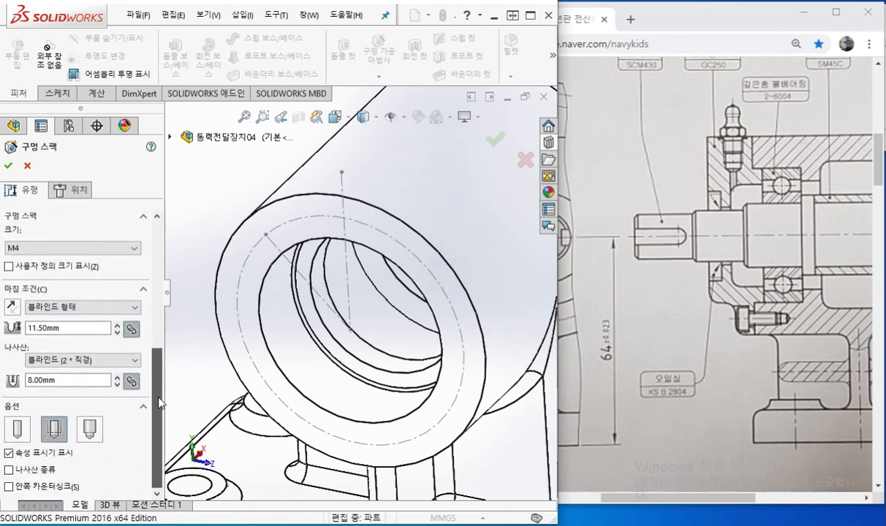
# Label the hole depth A and the thread depth B in blue, and write B = 8.
pyautogui.press('F12')
pyautogui.moveTo(90, 313)
pyautogui.mouseDown()
pyautogui.moveTo(77, 334)
pyautogui.moveTo(98, 335)
pyautogui.moveTo(97, 321)
pyautogui.mouseUp()
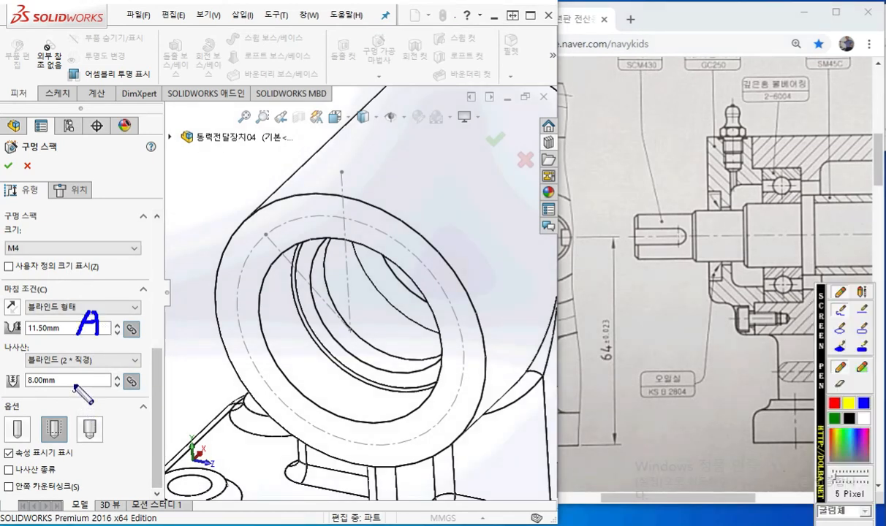
pyautogui.moveTo(83, 396)
pyautogui.mouseDown()
pyautogui.moveTo(83, 373)
pyautogui.moveTo(102, 388)
pyautogui.moveTo(86, 396)
pyautogui.mouseUp()
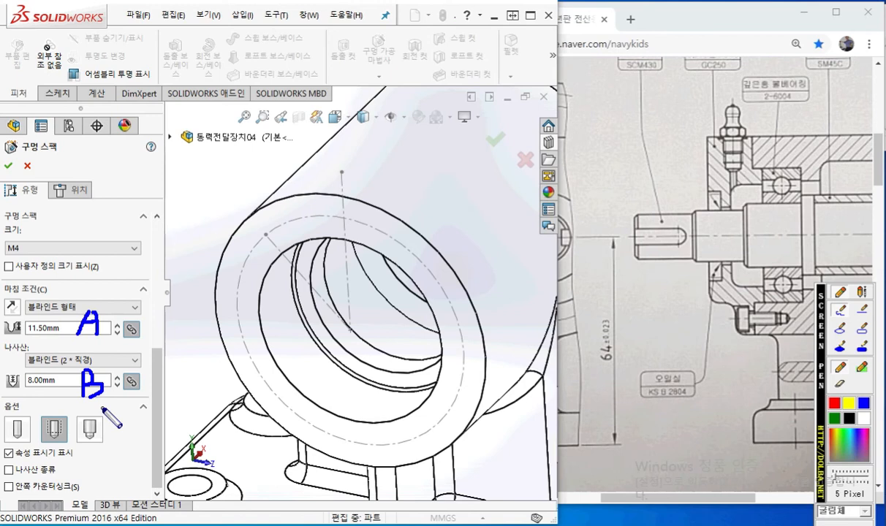
pyautogui.moveTo(109, 378)
pyautogui.mouseDown()
pyautogui.moveTo(137, 378)
pyautogui.moveTo(141, 391)
pyautogui.moveTo(165, 382)
pyautogui.moveTo(169, 392)
pyautogui.mouseUp()
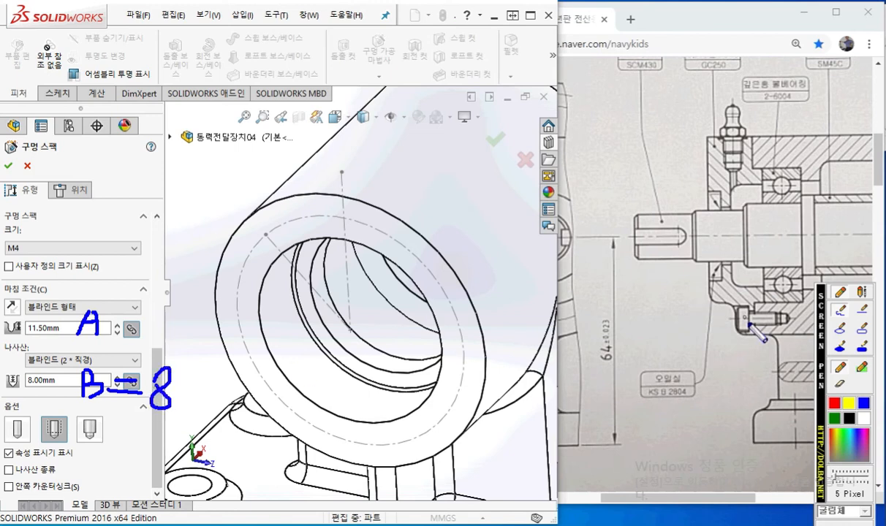
# Mark the cover bolt's threaded length on the reference drawing, write A = 8 × 1.25 beside the hole depth, and clear all marks.
pyautogui.moveTo(755, 303); pyautogui.dragTo(757, 340)
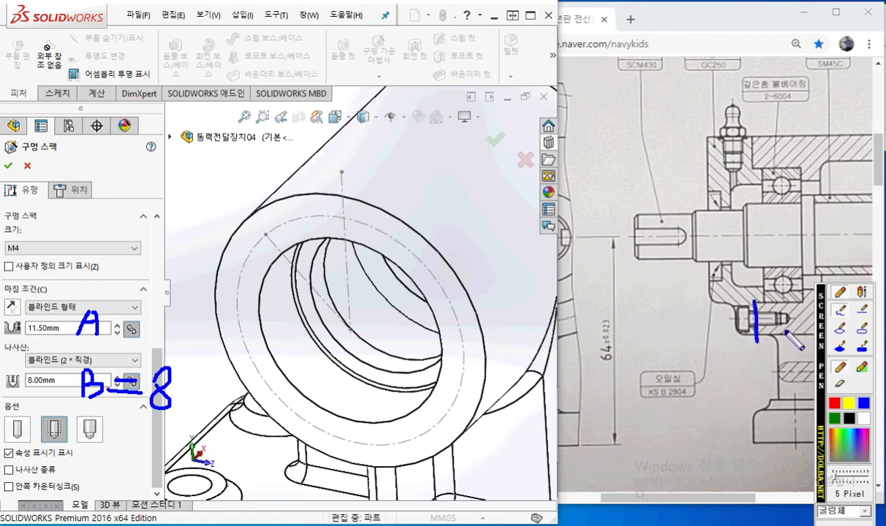
pyautogui.moveTo(780, 308); pyautogui.dragTo(777, 359)
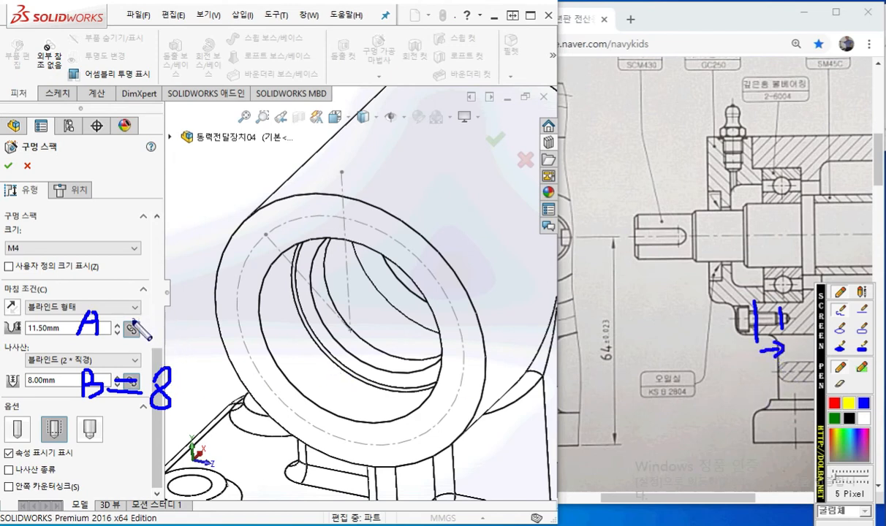
pyautogui.moveTo(134, 329); pyautogui.dragTo(168, 330)
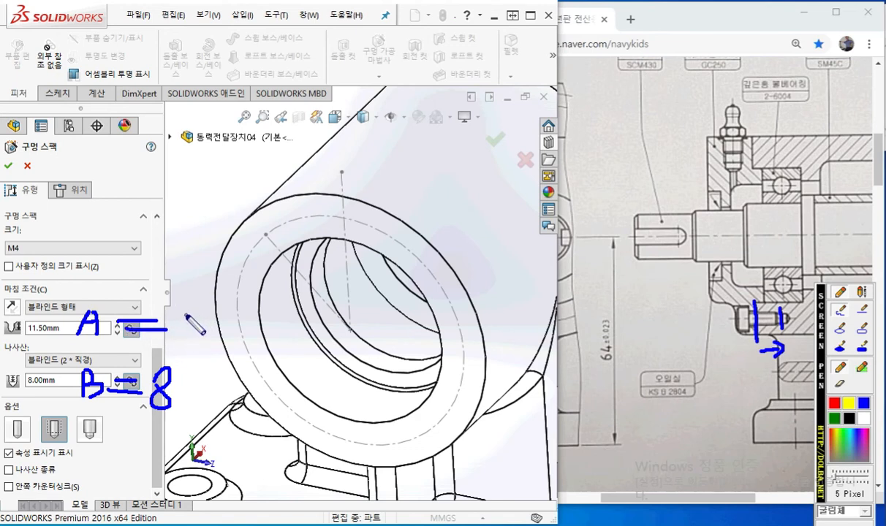
pyautogui.moveTo(191, 310)
pyautogui.mouseDown()
pyautogui.moveTo(187, 335)
pyautogui.moveTo(199, 322)
pyautogui.moveTo(218, 334)
pyautogui.moveTo(255, 337)
pyautogui.moveTo(303, 332)
pyautogui.moveTo(341, 312)
pyautogui.mouseUp()
pyautogui.click(274, 333)
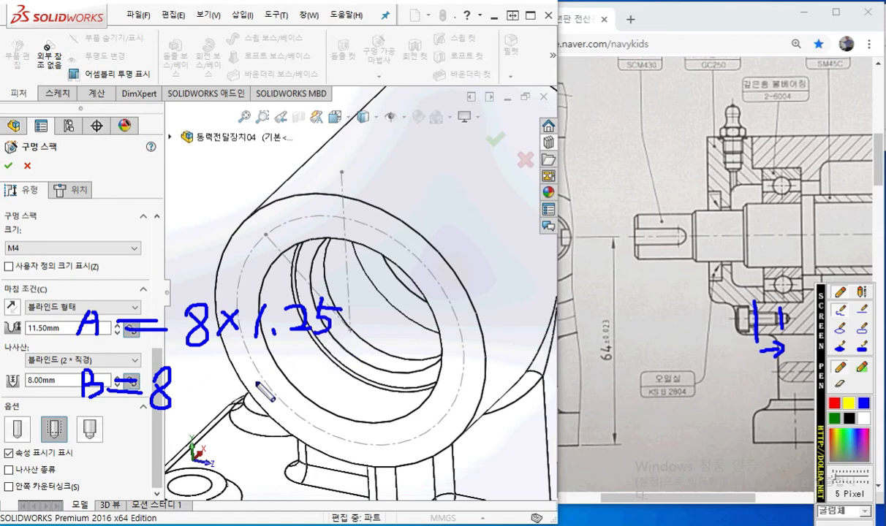
pyautogui.press('Escape')
# Set the tapped hole's thread depth to 8 mm and its blind hole depth to 8*1.25.
pyautogui.doubleClick(70, 381)
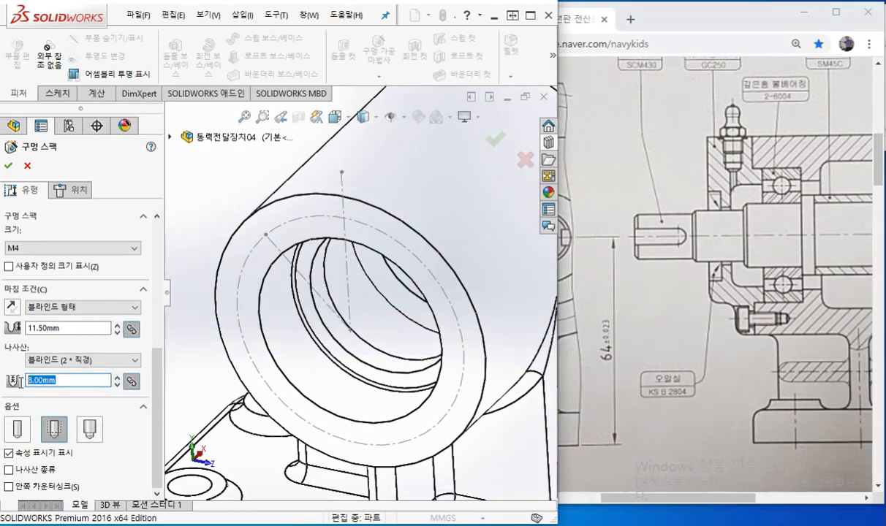
pyautogui.write('8')
pyautogui.press('Return')
pyautogui.doubleClick(81, 328)
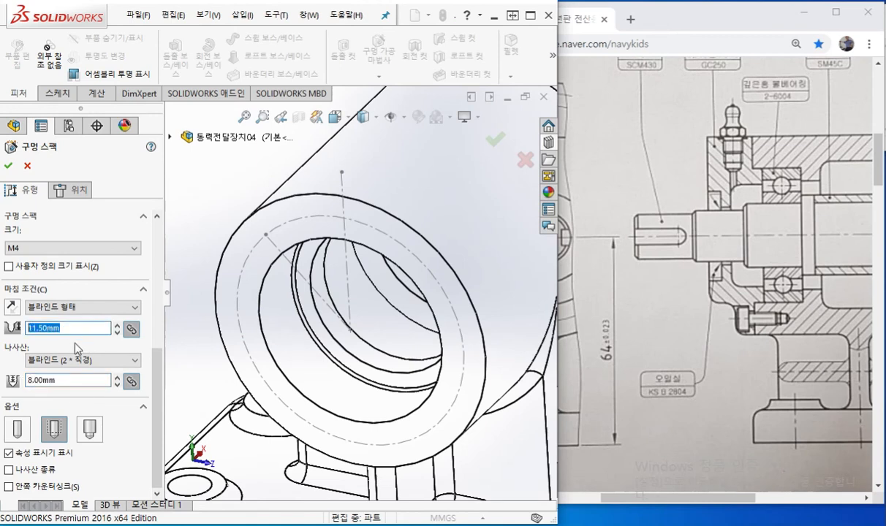
pyautogui.write('8*1.25')
pyautogui.press('Return')
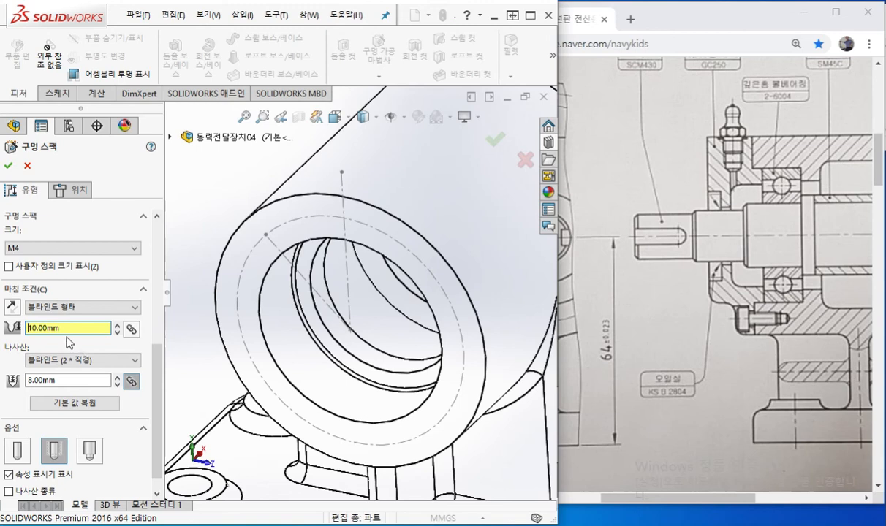
# Place the M4 tapped hole on the front face where the 45° line meets the bolt circle, and display the model shaded with edges.
pyautogui.click(72, 190)
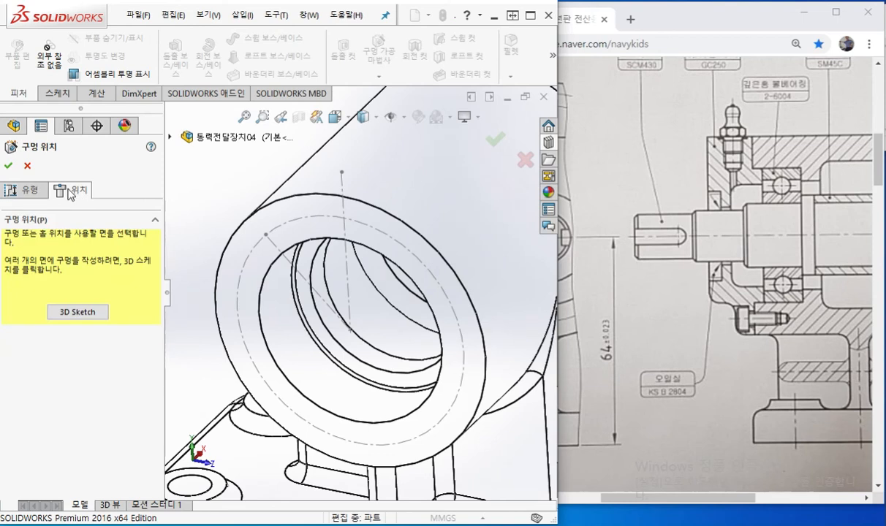
pyautogui.click(236, 252)
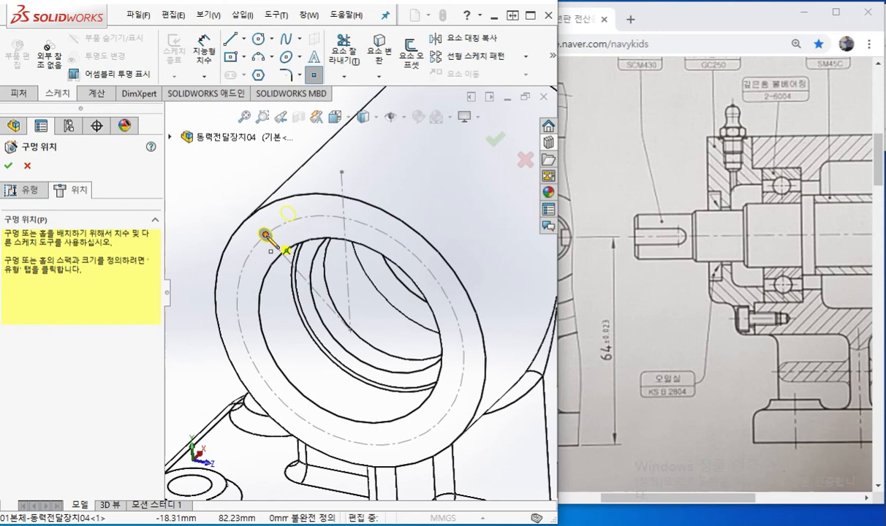
pyautogui.click(266, 235)
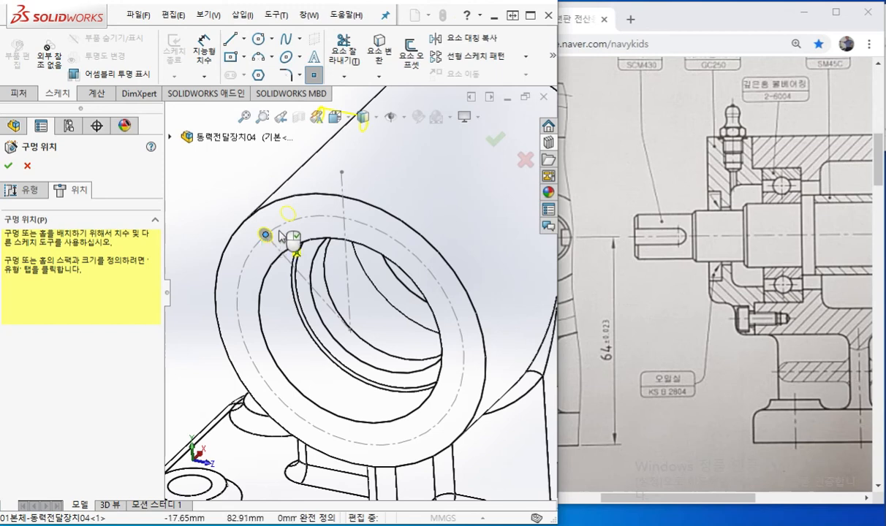
pyautogui.click(496, 143)
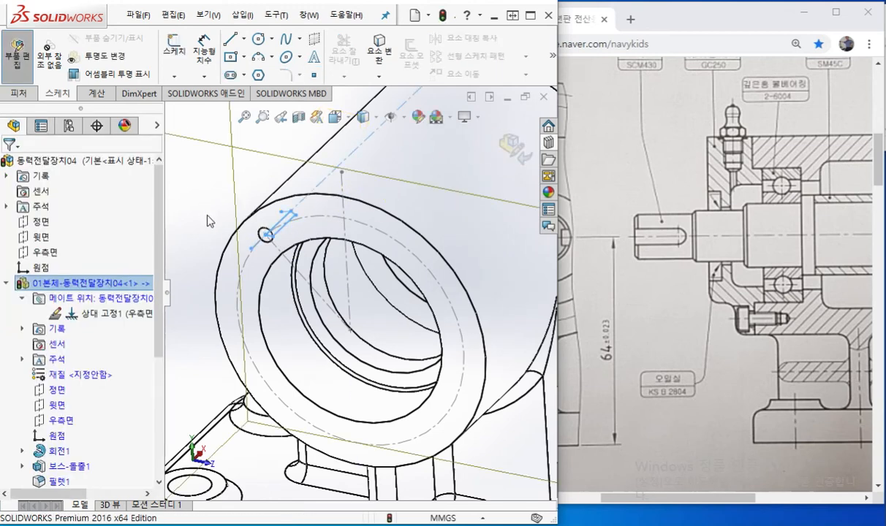
pyautogui.click(379, 124)
pyautogui.click(358, 138)
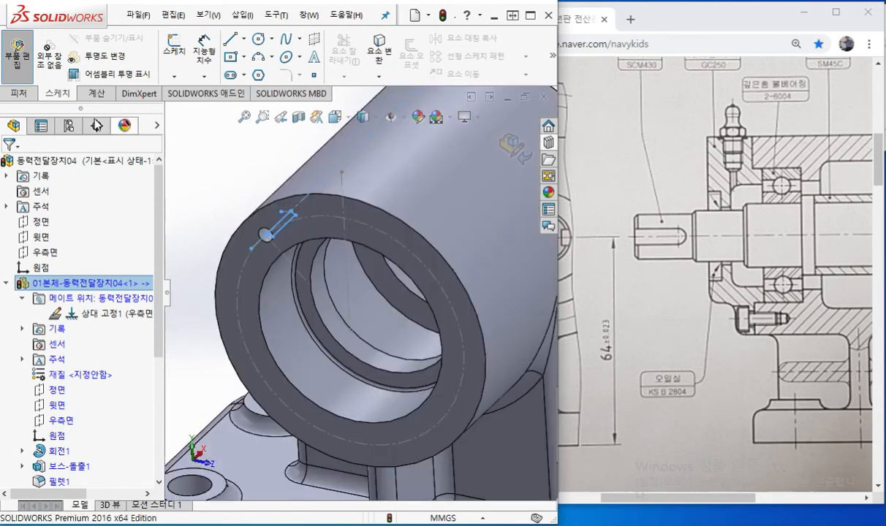
# Circle the Circular Pattern command in blue, draw the bore's centre axis and outer curved face with a handwritten note, and clear the marks.
pyautogui.click(23, 98)
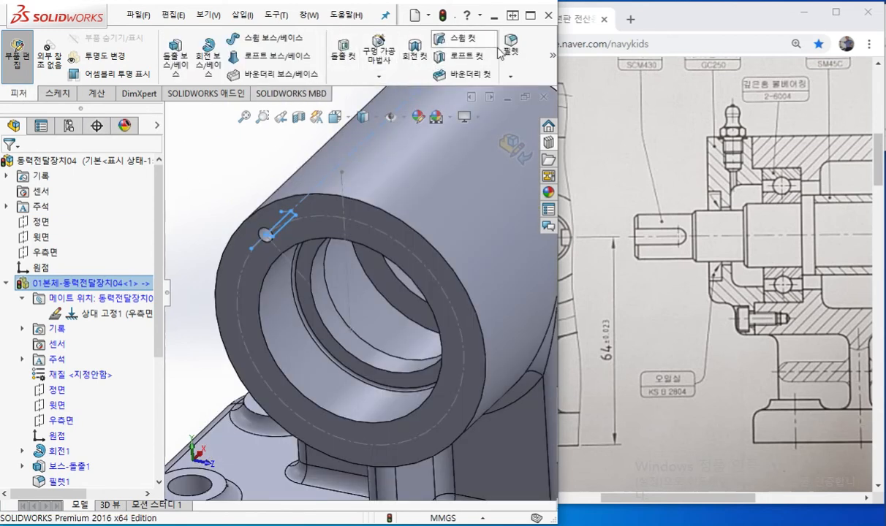
pyautogui.moveTo(552, 54)
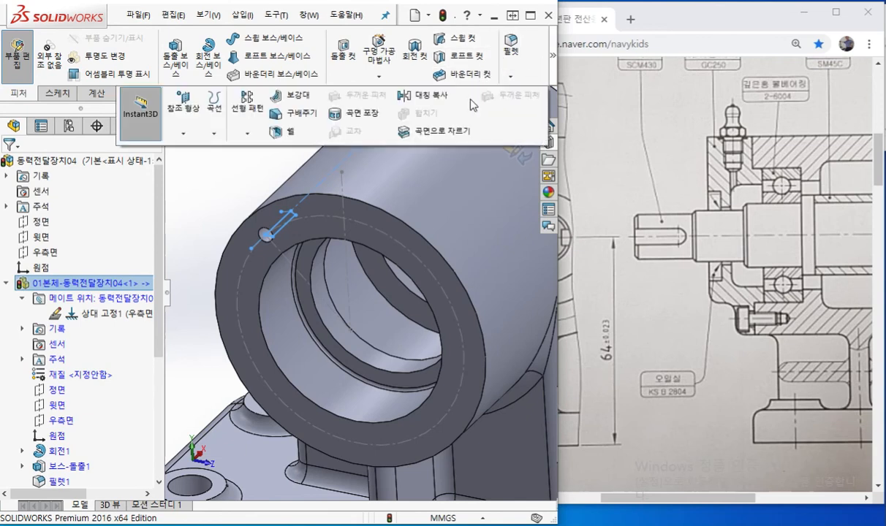
pyautogui.click(246, 133)
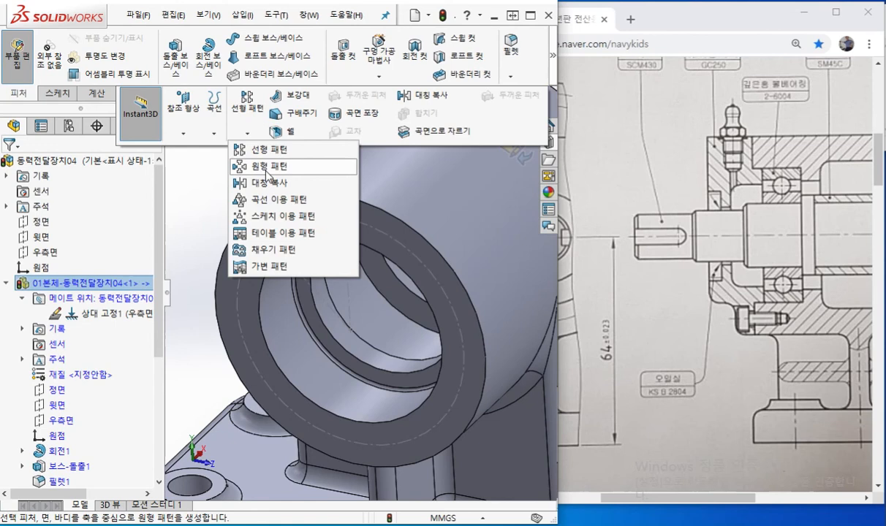
pyautogui.press('F12')
pyautogui.moveTo(407, 176)
pyautogui.mouseDown()
pyautogui.moveTo(283, 177)
pyautogui.moveTo(250, 155)
pyautogui.mouseUp()
pyautogui.moveTo(318, 329); pyautogui.dragTo(516, 220)
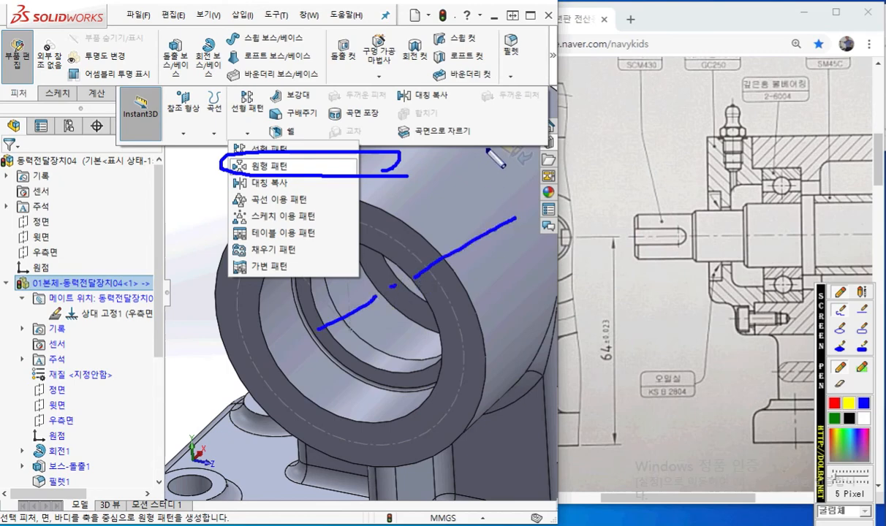
pyautogui.moveTo(515, 128)
pyautogui.mouseDown()
pyautogui.moveTo(500, 153)
pyautogui.moveTo(505, 138)
pyautogui.moveTo(508, 145)
pyautogui.moveTo(548, 138)
pyautogui.moveTo(545, 150)
pyautogui.moveTo(561, 155)
pyautogui.moveTo(590, 123)
pyautogui.moveTo(622, 140)
pyautogui.mouseUp()
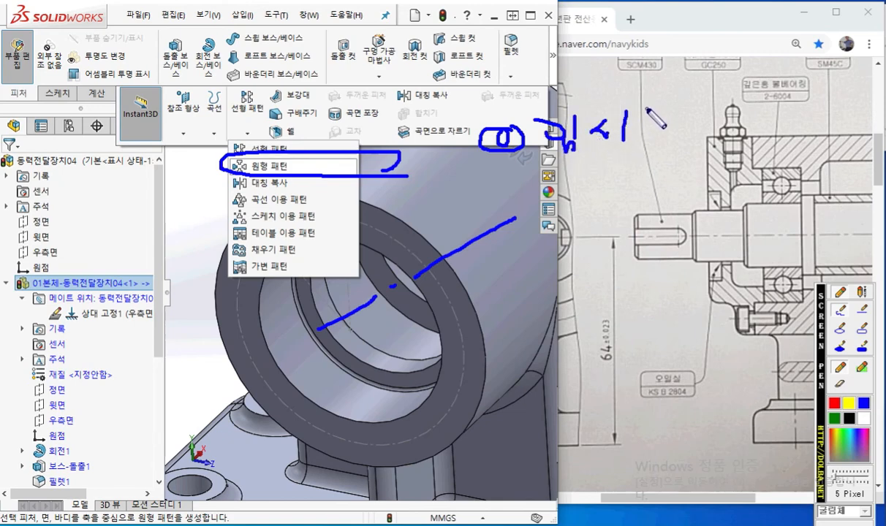
pyautogui.moveTo(416, 184)
pyautogui.mouseDown()
pyautogui.moveTo(503, 248)
pyautogui.moveTo(506, 301)
pyautogui.mouseUp()
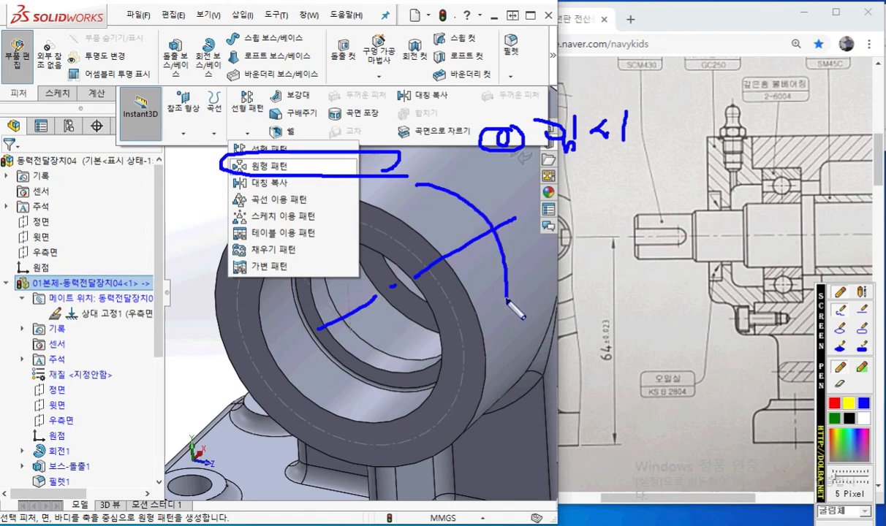
pyautogui.moveTo(306, 331)
pyautogui.mouseDown()
pyautogui.moveTo(381, 272)
pyautogui.moveTo(517, 206)
pyautogui.mouseUp()
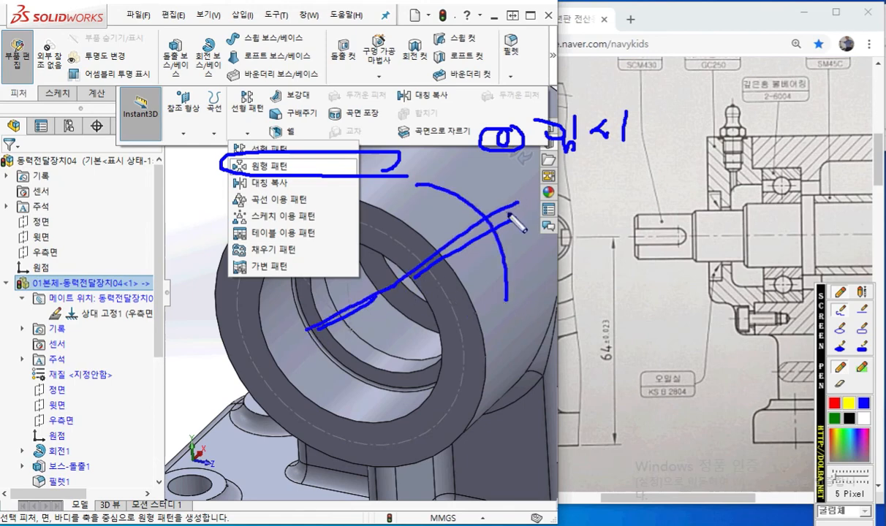
pyautogui.click(263, 166)
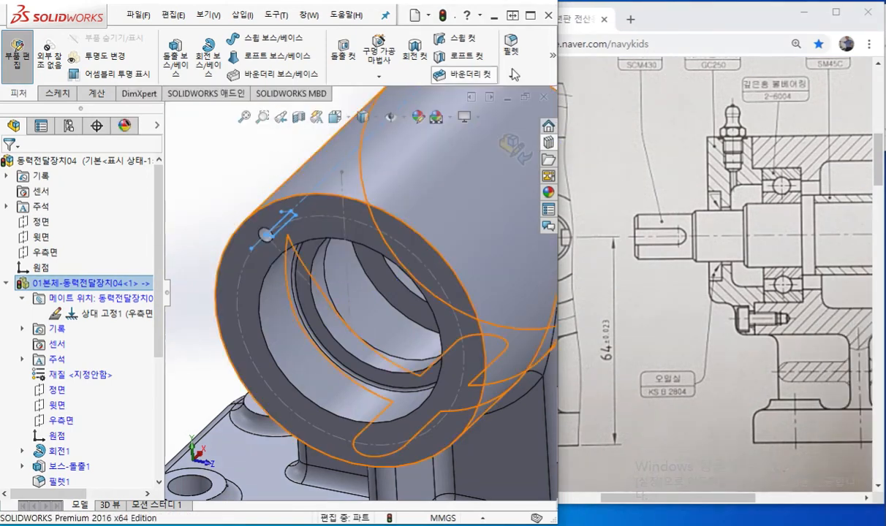
# Start a Circular Pattern of the M4 tapped hole using the housing's outer cylindrical face as the pattern axis.
pyautogui.click(553, 58)
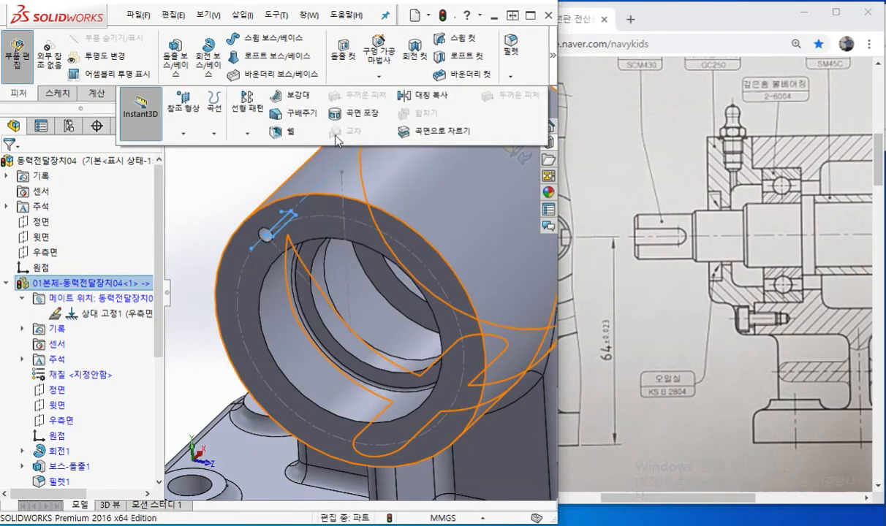
pyautogui.click(247, 133)
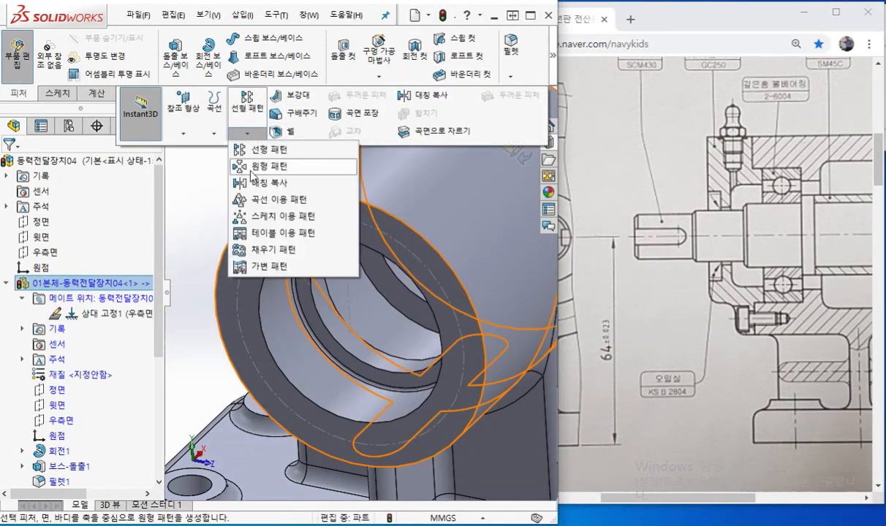
pyautogui.click(257, 167)
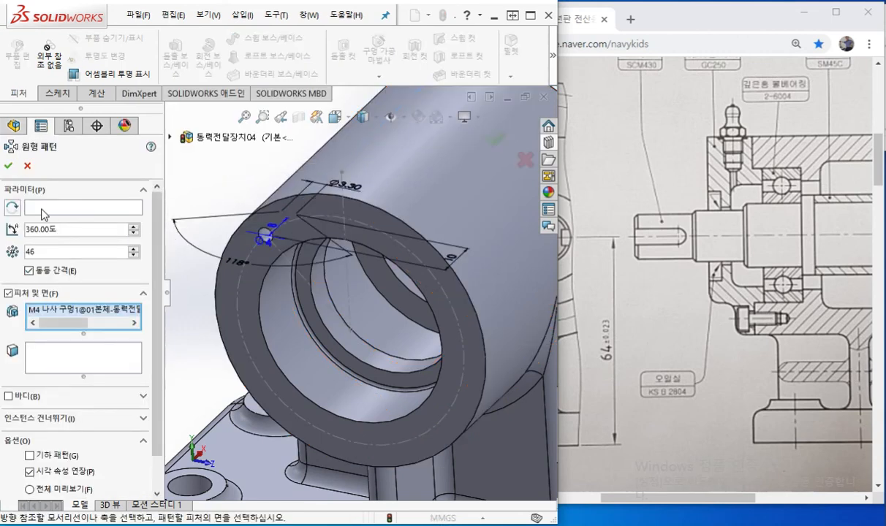
pyautogui.click(44, 208)
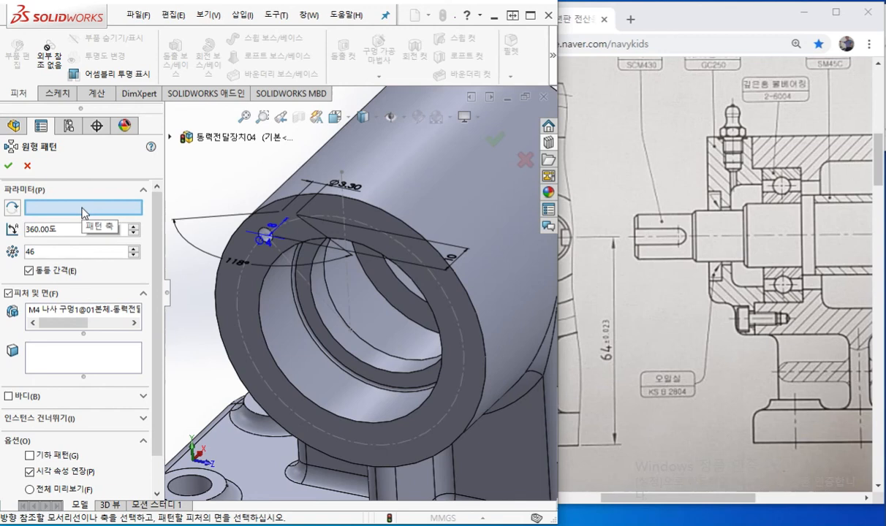
pyautogui.click(404, 119)
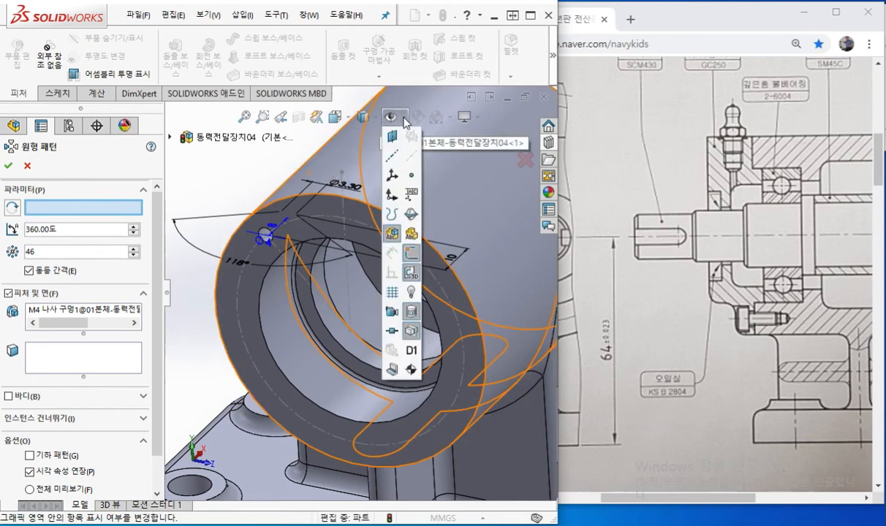
pyautogui.click(411, 156)
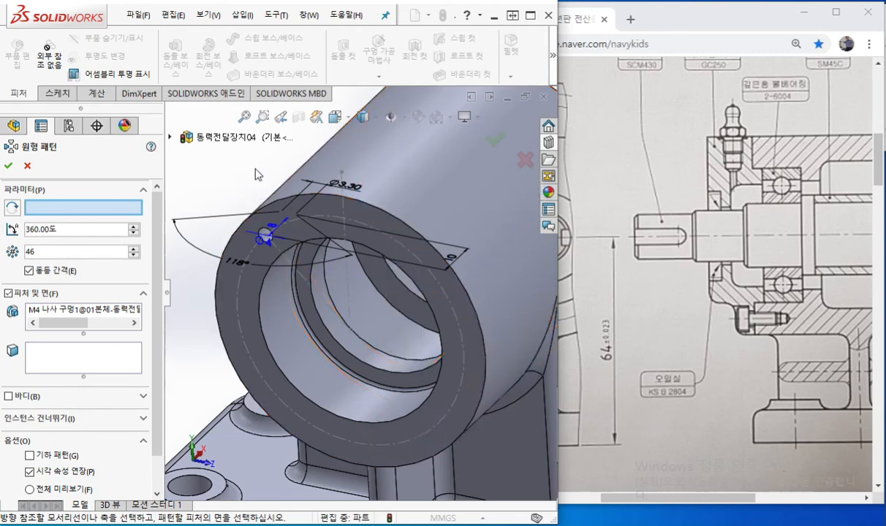
pyautogui.click(441, 183)
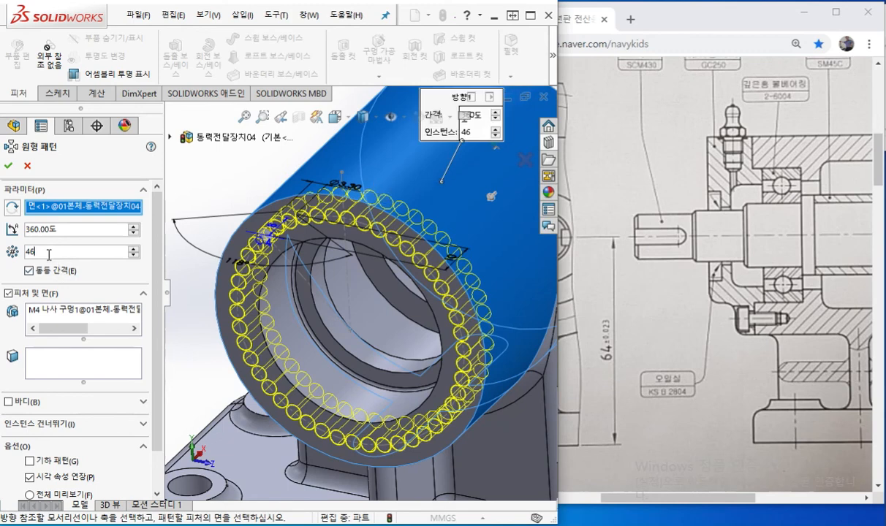
# Write 46 in blue beside the instance count, clear the mark, and set the pattern to 4 instances.
pyautogui.press('F12')
pyautogui.moveTo(56, 240)
pyautogui.mouseDown()
pyautogui.moveTo(75, 256)
pyautogui.moveTo(64, 264)
pyautogui.mouseUp()
pyautogui.moveTo(94, 235); pyautogui.dragTo(82, 254)
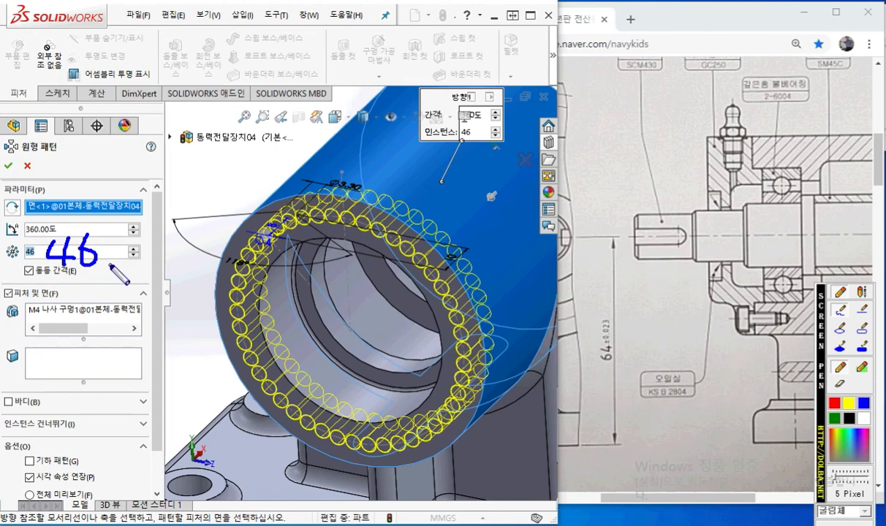
pyautogui.press('F12')
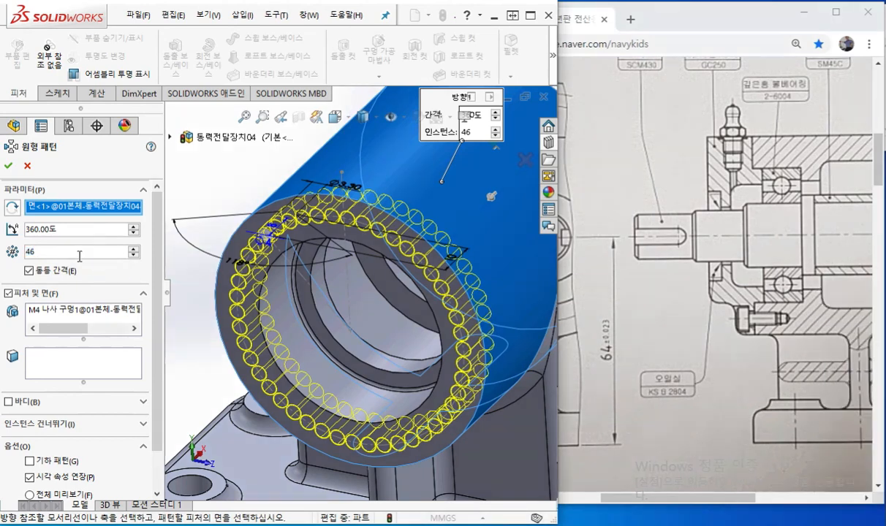
pyautogui.write('4')
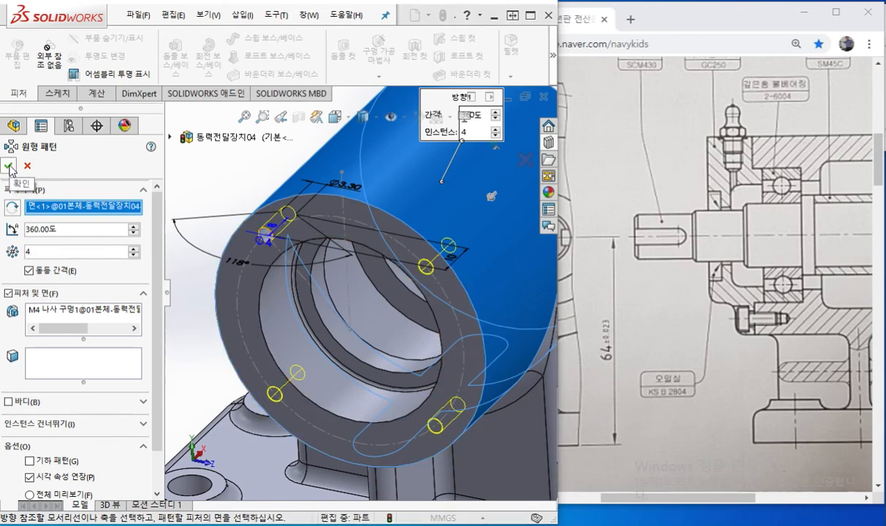
# Mark the pattern's axis face and the M4 hole feature in blue, clear the marks, and accept the circular pattern.
pyautogui.press('F12')
pyautogui.moveTo(322, 149)
pyautogui.mouseDown()
pyautogui.moveTo(457, 180)
pyautogui.moveTo(489, 217)
pyautogui.moveTo(507, 282)
pyautogui.mouseUp()
pyautogui.moveTo(119, 207)
pyautogui.mouseDown()
pyautogui.moveTo(291, 137)
pyautogui.moveTo(337, 174)
pyautogui.mouseUp()
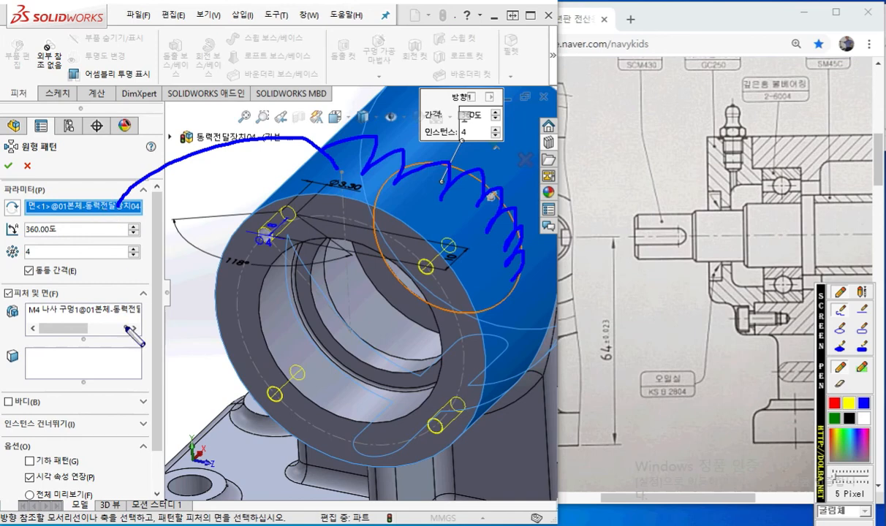
pyautogui.moveTo(143, 297)
pyautogui.mouseDown()
pyautogui.moveTo(16, 306)
pyautogui.moveTo(152, 313)
pyautogui.moveTo(141, 319)
pyautogui.mouseUp()
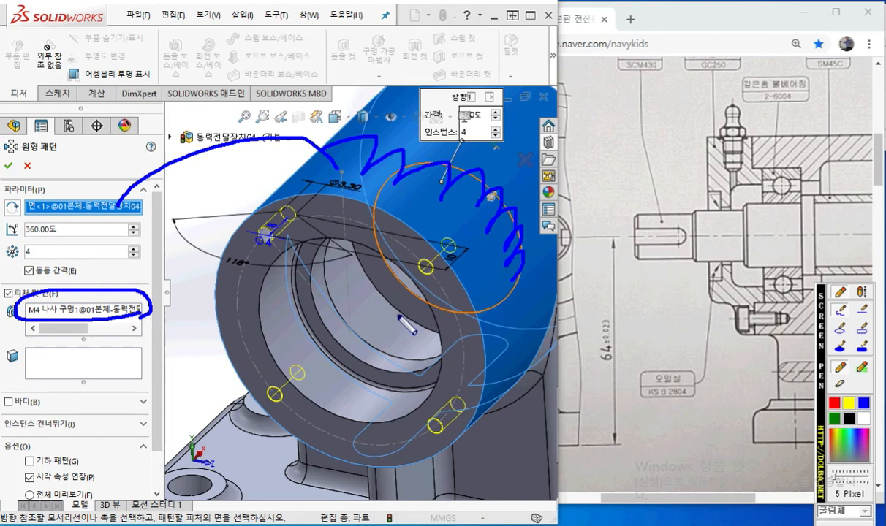
pyautogui.press('Escape')
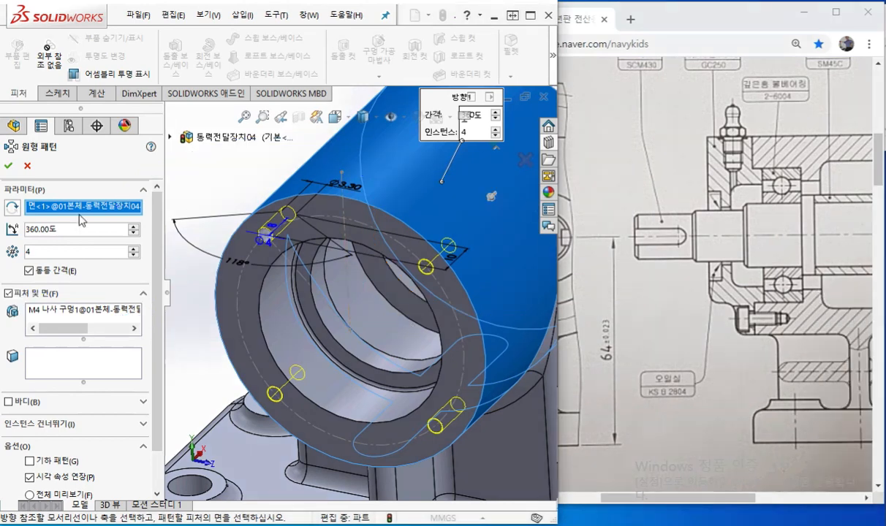
pyautogui.click(9, 168)
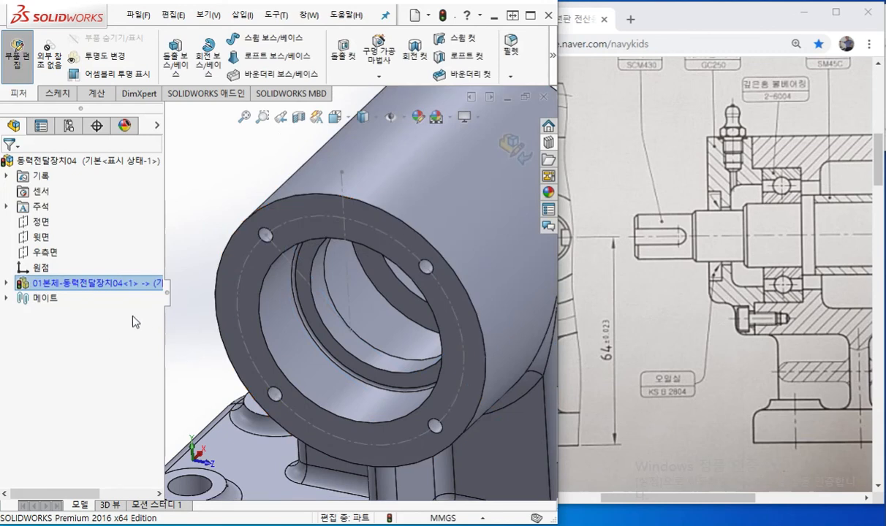
pyautogui.click(203, 359)
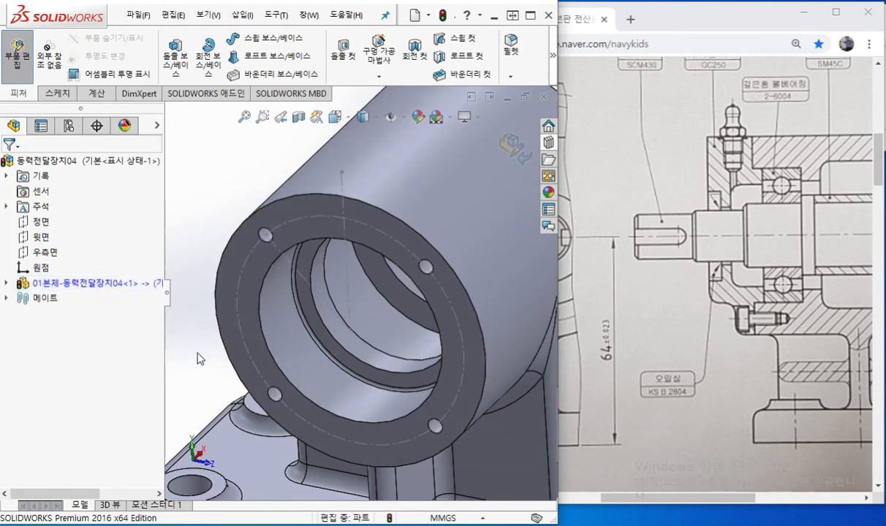
# Hide the 52 mm bolt circle sketch of the main body.
pyautogui.click(6, 283)
pyautogui.scroll(-1, 161, 279)
pyautogui.scroll(-5, 146, 292)
pyautogui.click(66, 421)
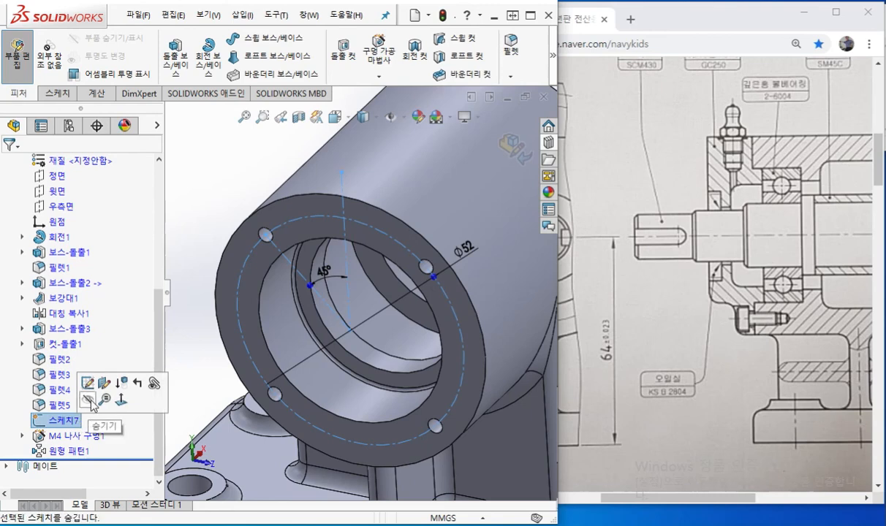
pyautogui.click(178, 327)
pyautogui.scroll(3, 379, 280)
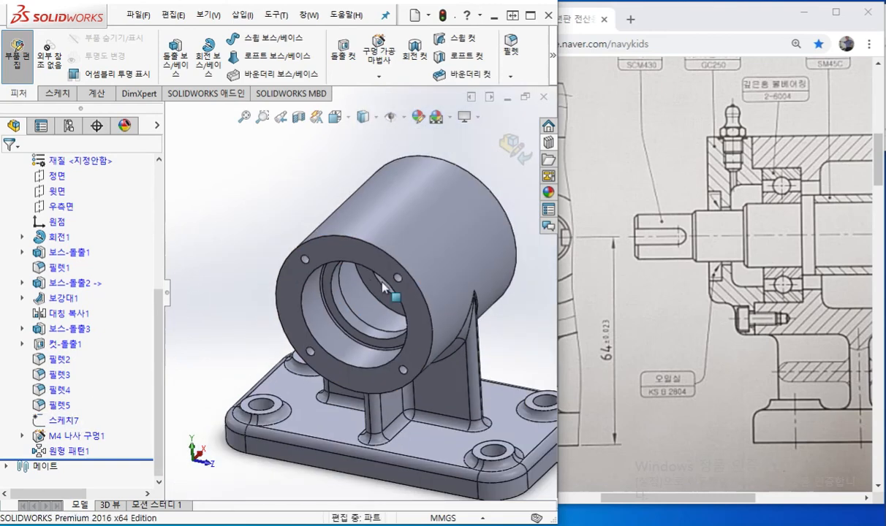
pyautogui.keyDown('ctrl'); pyautogui.moveTo(378, 280); pyautogui.dragTo(332, 279, button='middle'); pyautogui.keyUp('ctrl')
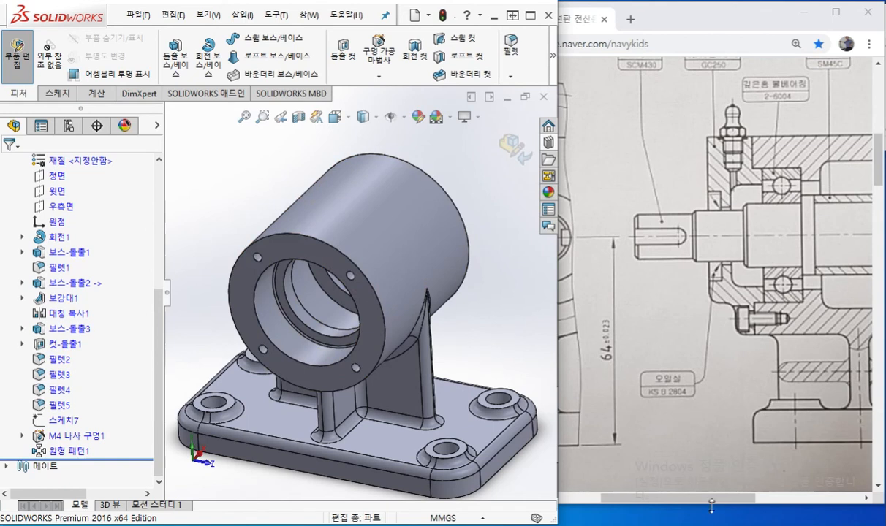
# Mark the cover bolts at both ends of the housing in blue on the reference section drawing, and clear the marks.
pyautogui.moveTo(694, 498); pyautogui.dragTo(768, 499)
pyautogui.press('F12')
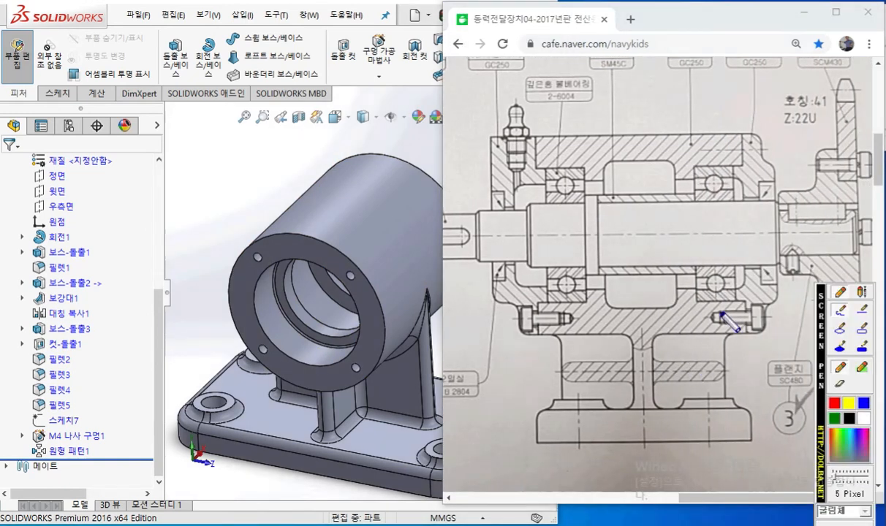
pyautogui.moveTo(705, 318); pyautogui.dragTo(784, 316)
pyautogui.moveTo(502, 320); pyautogui.dragTo(569, 322)
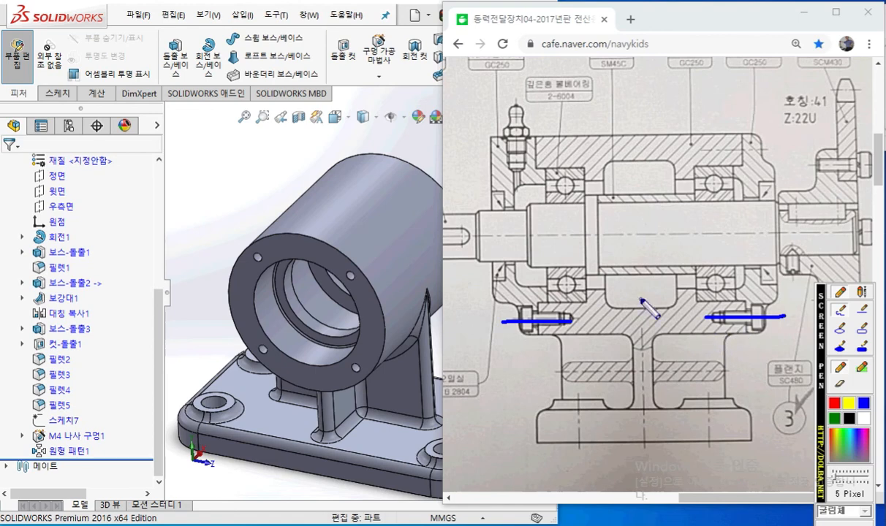
pyautogui.press('Escape')
# Select the main body's Right Plane, mark the Mirror command, the plane and the M4 hole features in blue, and clear the marks.
pyautogui.click(225, 205)
pyautogui.moveTo(432, 278)
pyautogui.mouseDown(button='middle')
pyautogui.moveTo(390, 294)
pyautogui.moveTo(394, 307)
pyautogui.mouseUp(button='middle')
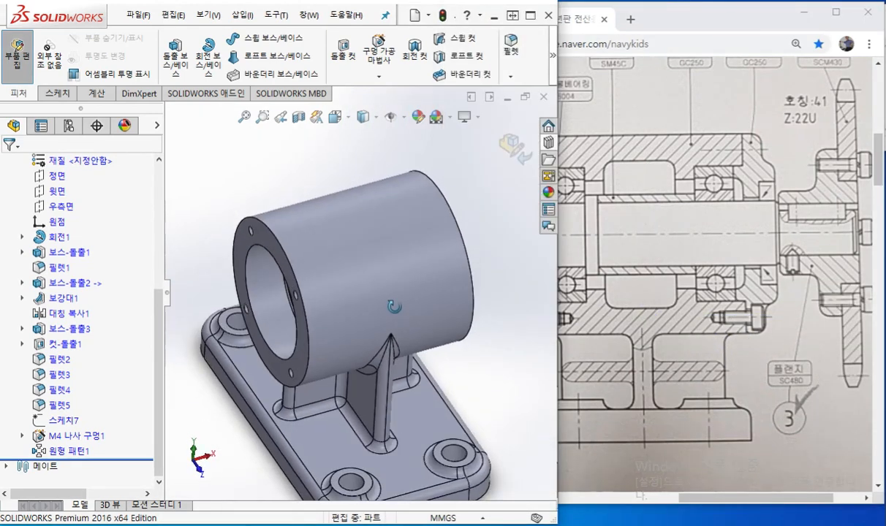
pyautogui.click(62, 206)
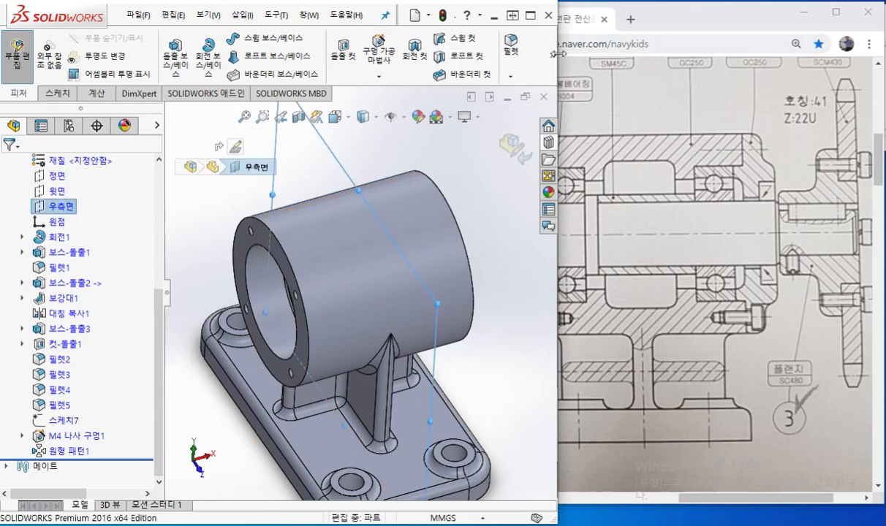
pyautogui.moveTo(551, 55)
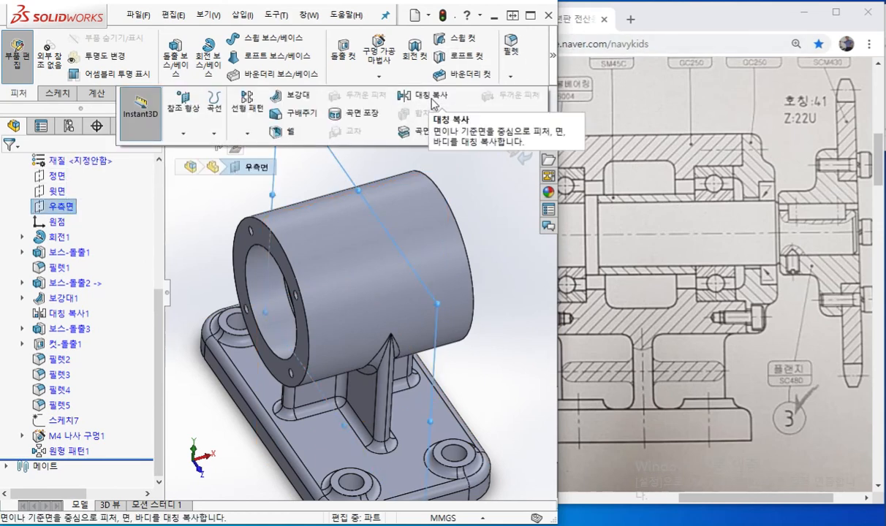
pyautogui.press('F12')
pyautogui.moveTo(486, 105)
pyautogui.mouseDown()
pyautogui.moveTo(411, 111)
pyautogui.moveTo(481, 98)
pyautogui.moveTo(456, 110)
pyautogui.mouseUp()
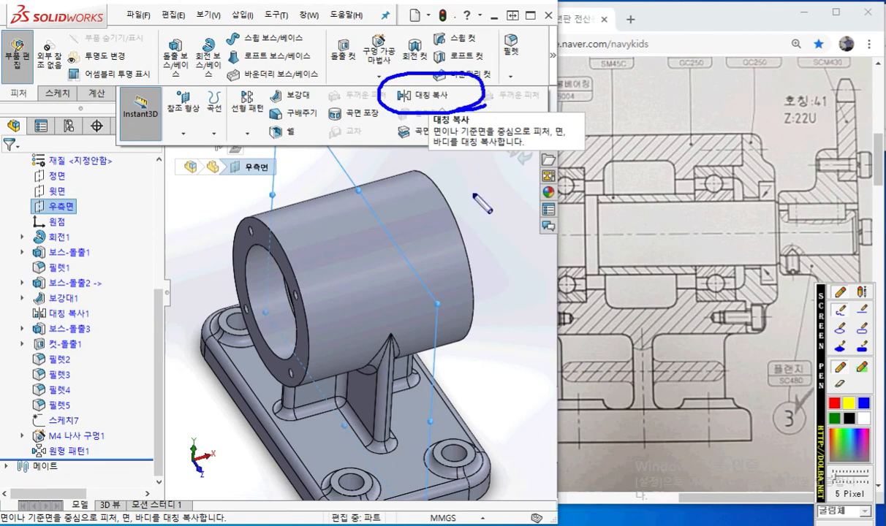
pyautogui.moveTo(292, 110)
pyautogui.mouseDown()
pyautogui.moveTo(436, 300)
pyautogui.moveTo(409, 493)
pyautogui.moveTo(296, 365)
pyautogui.moveTo(296, 96)
pyautogui.mouseUp()
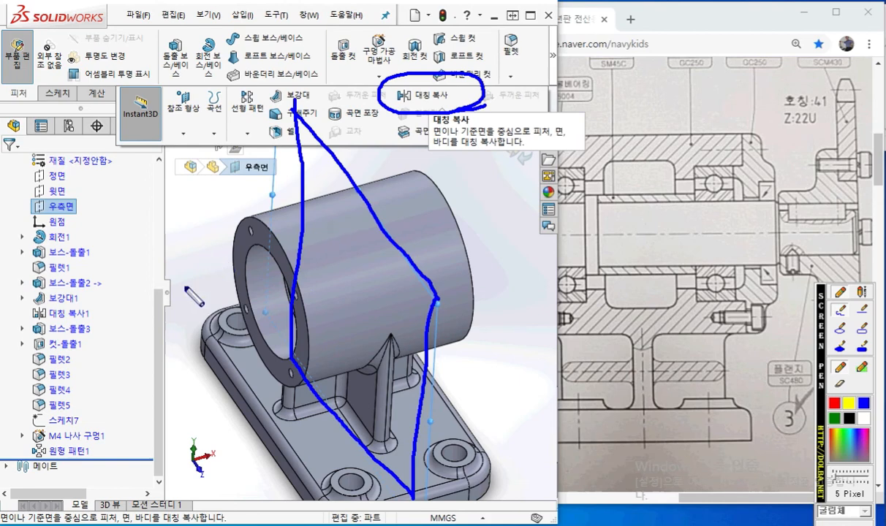
pyautogui.moveTo(24, 440)
pyautogui.mouseDown()
pyautogui.moveTo(77, 443)
pyautogui.moveTo(131, 422)
pyautogui.moveTo(26, 429)
pyautogui.moveTo(69, 462)
pyautogui.moveTo(81, 442)
pyautogui.moveTo(33, 457)
pyautogui.mouseUp()
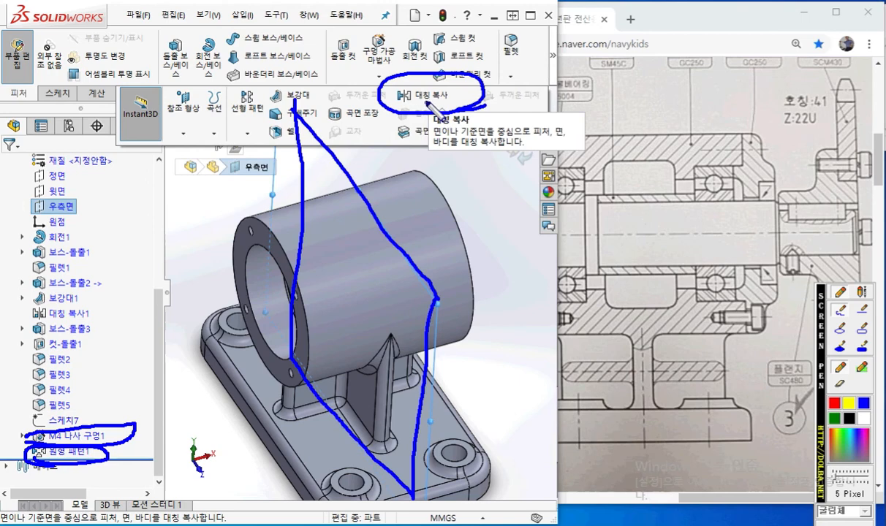
pyautogui.press('Escape')
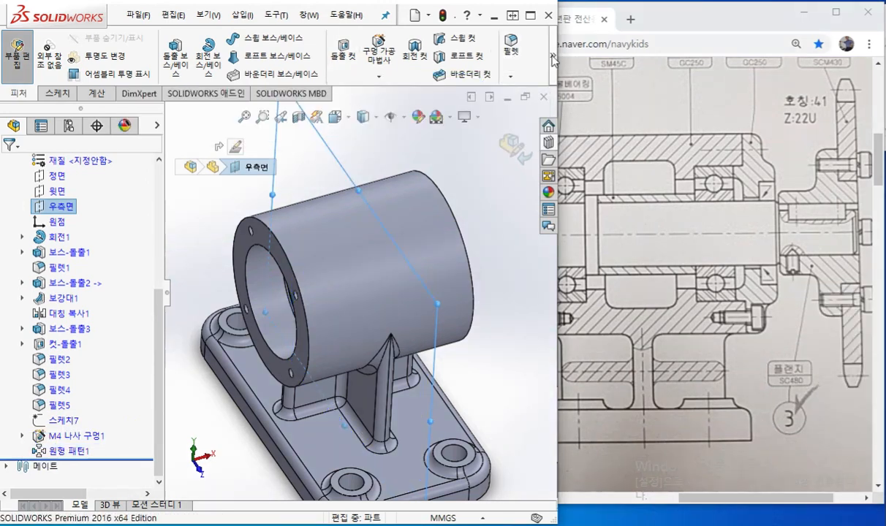
# Mirror the M4 tapped hole and its circular pattern about the main body's Right Plane to the opposite end.
pyautogui.moveTo(531, 77)
pyautogui.click(427, 96)
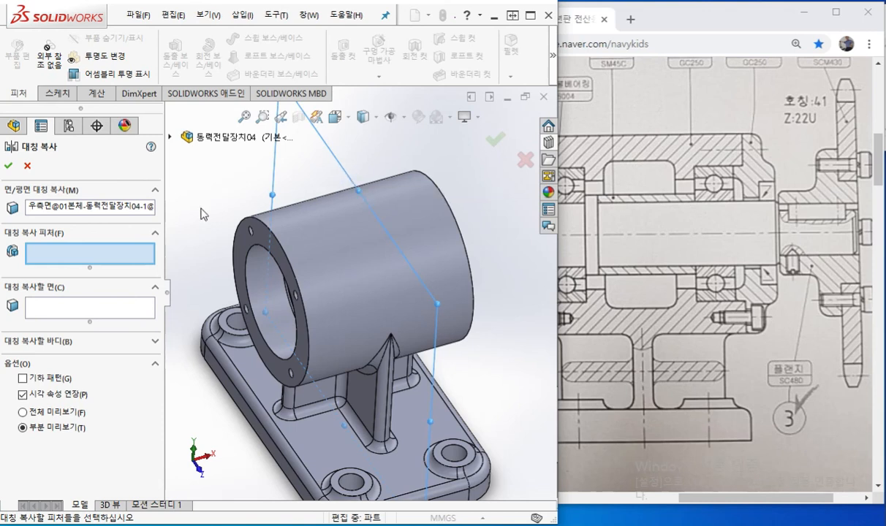
pyautogui.click(171, 138)
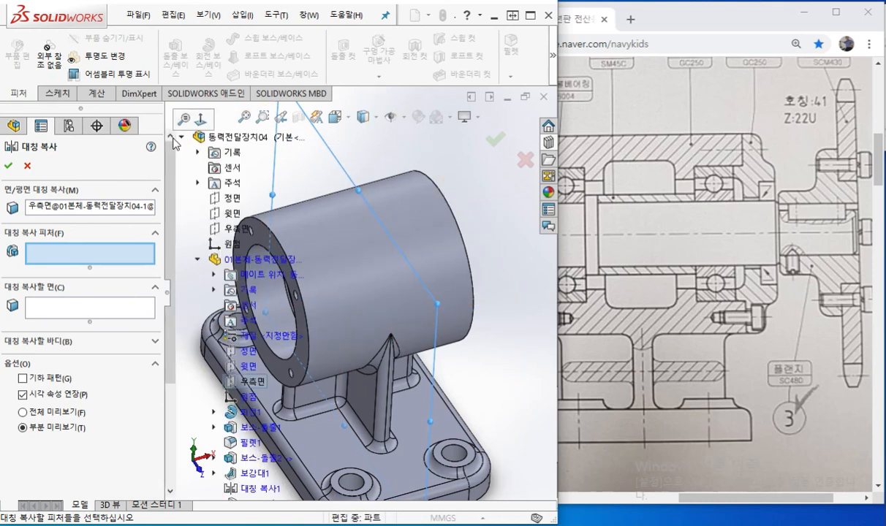
pyautogui.scroll(-3, 256, 343)
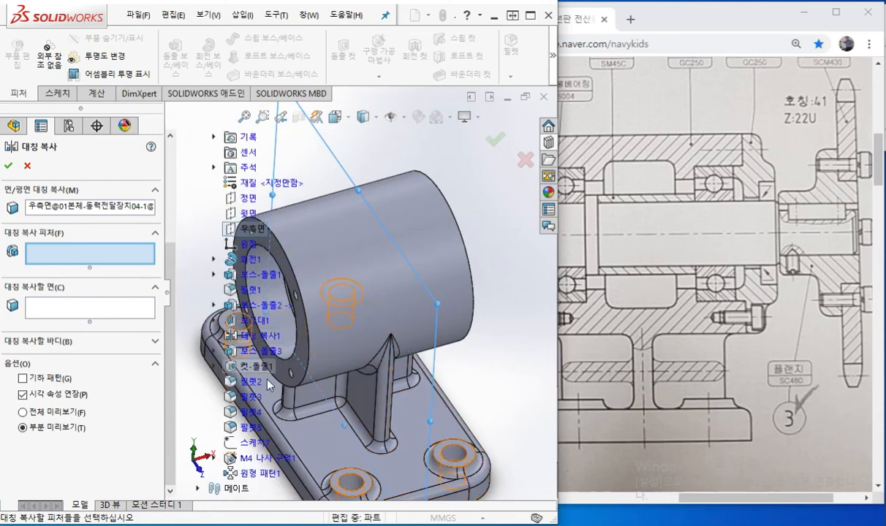
pyautogui.click(262, 457)
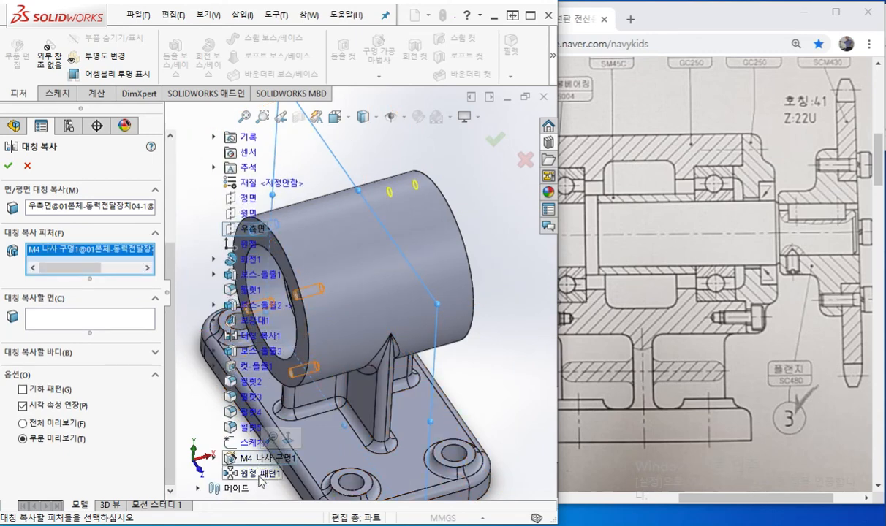
pyautogui.click(257, 480)
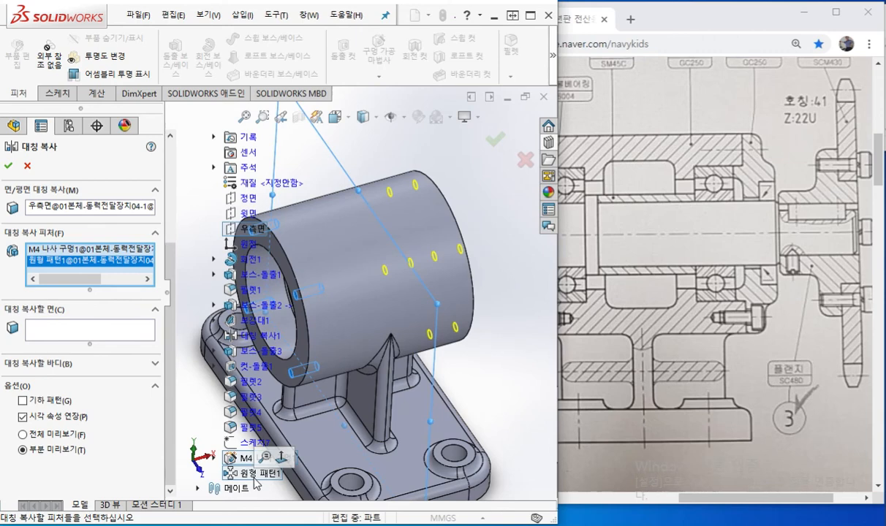
pyautogui.click(9, 168)
pyautogui.moveTo(437, 284); pyautogui.dragTo(372, 303, button='middle')
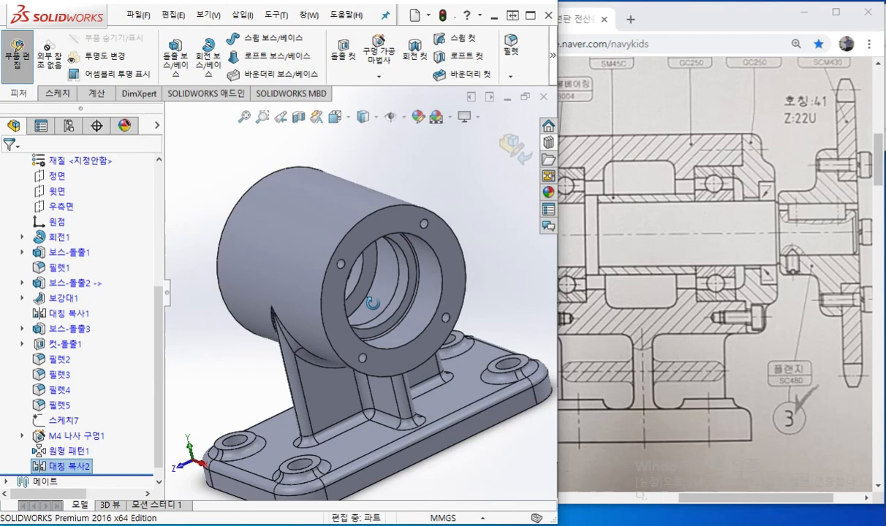
pyautogui.moveTo(373, 303); pyautogui.dragTo(387, 212, button='middle')
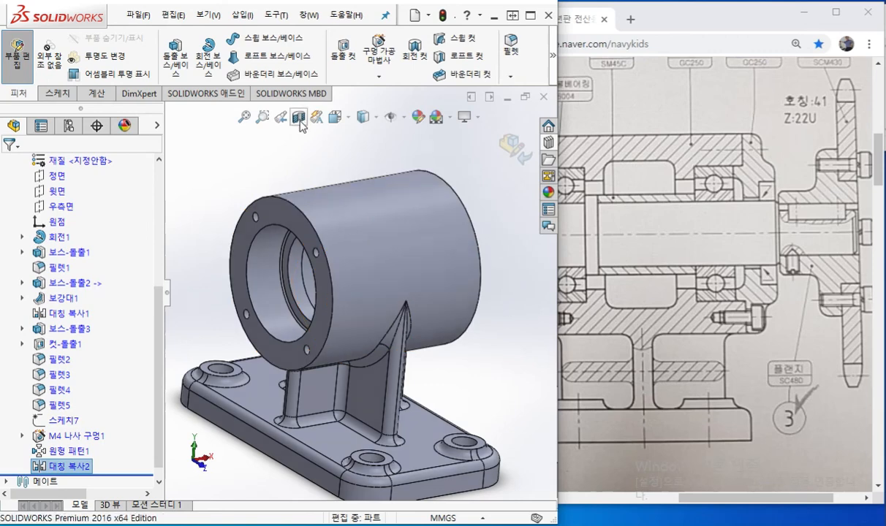
# Apply a section view through the main body's Front Plane with a 0 mm offset to expose the bore.
pyautogui.click(299, 118)
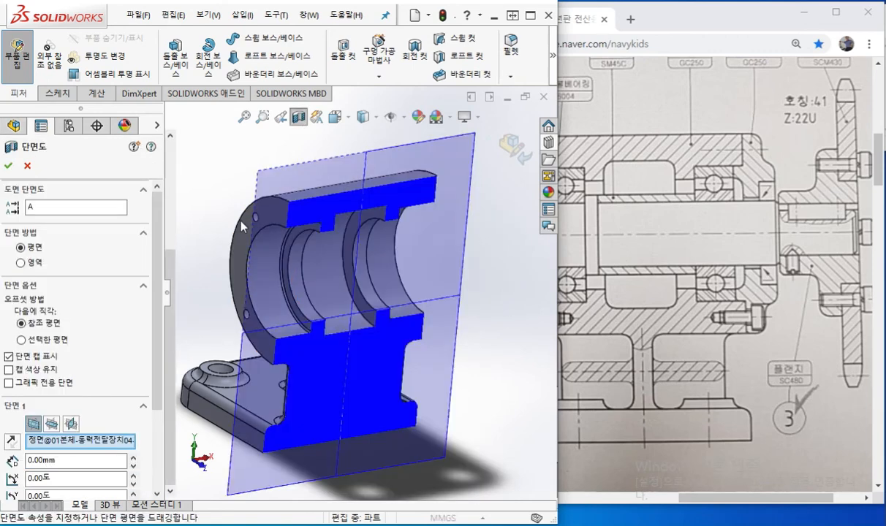
pyautogui.click(9, 167)
pyautogui.scroll(-3, 325, 322)
pyautogui.moveTo(331, 323); pyautogui.dragTo(365, 301, button='middle')
pyautogui.middleClick(364, 329)
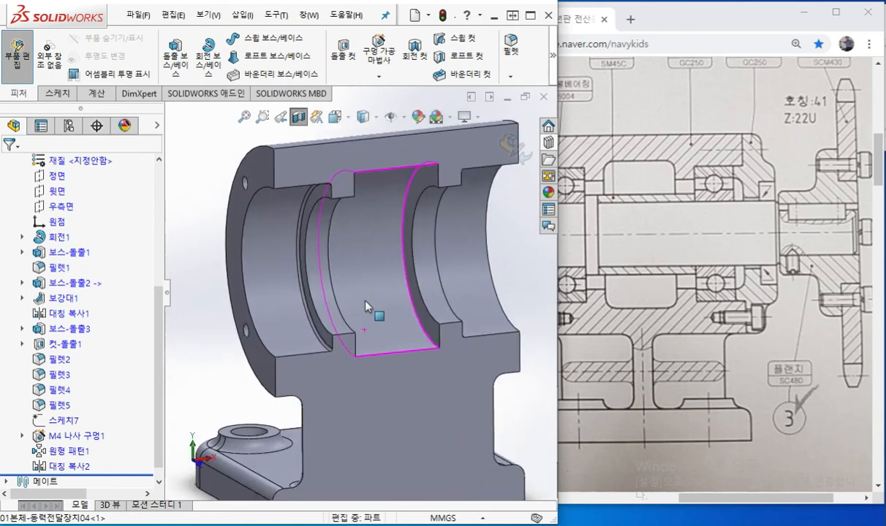
# Mark the central bore recess's end edge and the Section View command in blue, and clear the marks.
pyautogui.press('F2')
pyautogui.moveTo(419, 167)
pyautogui.mouseDown()
pyautogui.moveTo(410, 173)
pyautogui.moveTo(399, 275)
pyautogui.moveTo(428, 351)
pyautogui.mouseUp()
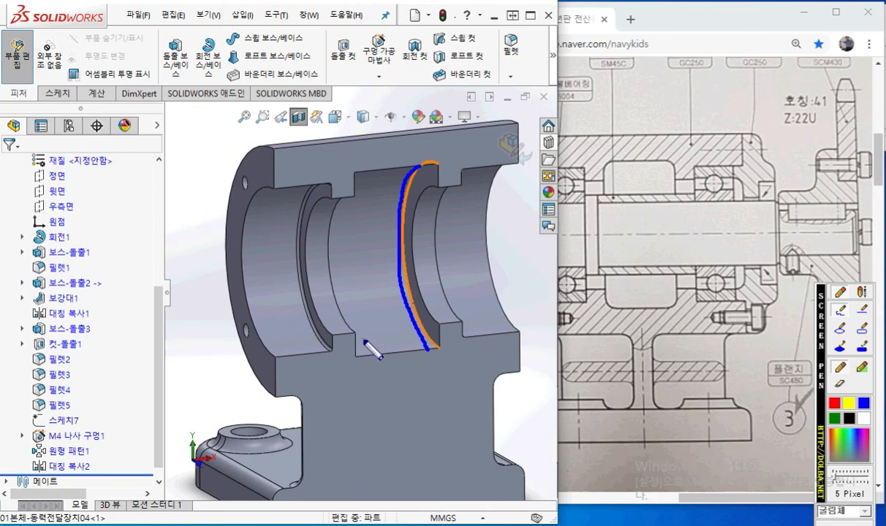
pyautogui.moveTo(387, 301); pyautogui.dragTo(405, 295)
pyautogui.moveTo(405, 295); pyautogui.dragTo(397, 312)
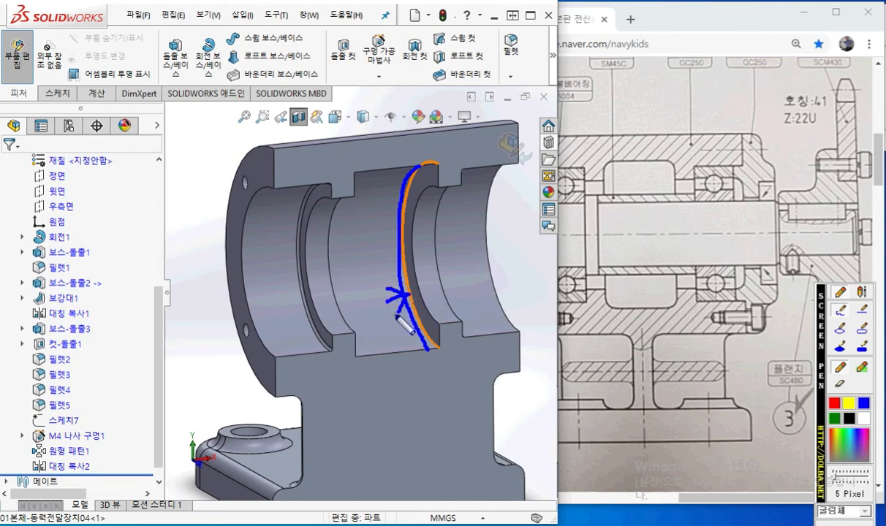
pyautogui.moveTo(310, 123)
pyautogui.mouseDown()
pyautogui.moveTo(287, 127)
pyautogui.moveTo(305, 101)
pyautogui.moveTo(311, 128)
pyautogui.mouseUp()
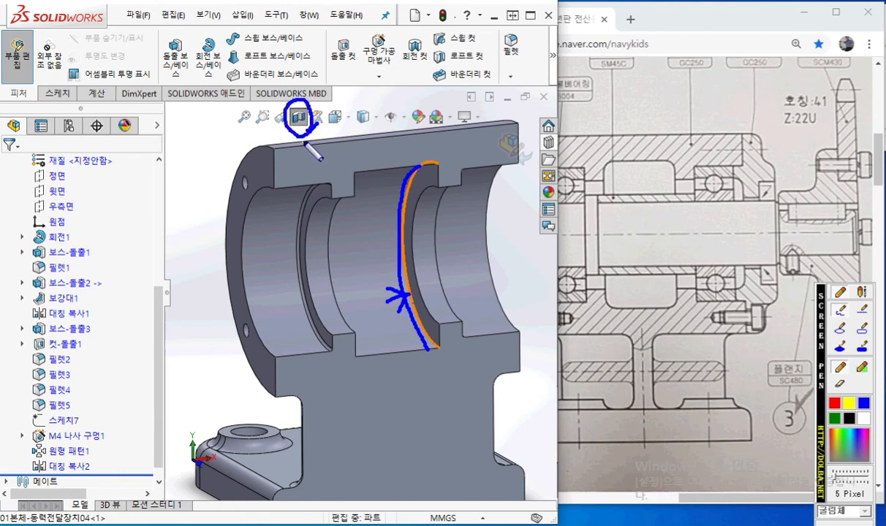
pyautogui.press('Escape')
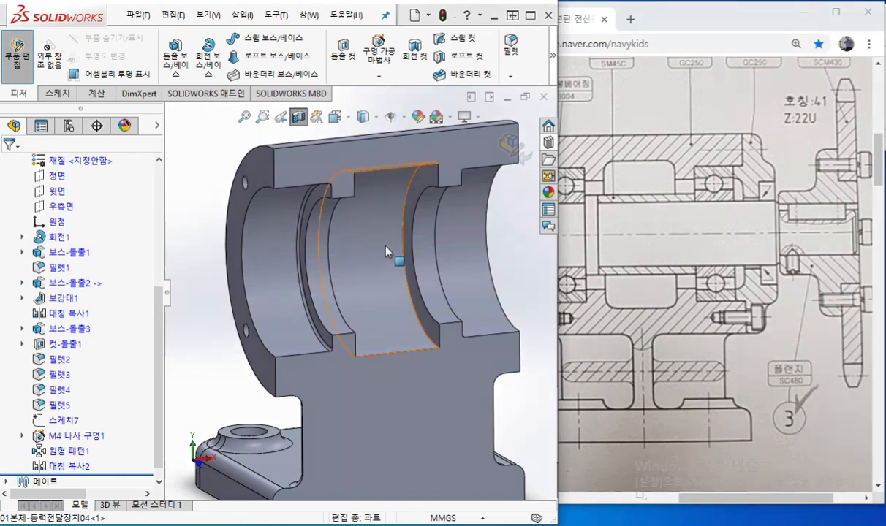
# Start a 3 mm fillet on the two circular edges at the ends of the central bore recess.
pyautogui.click(404, 230)
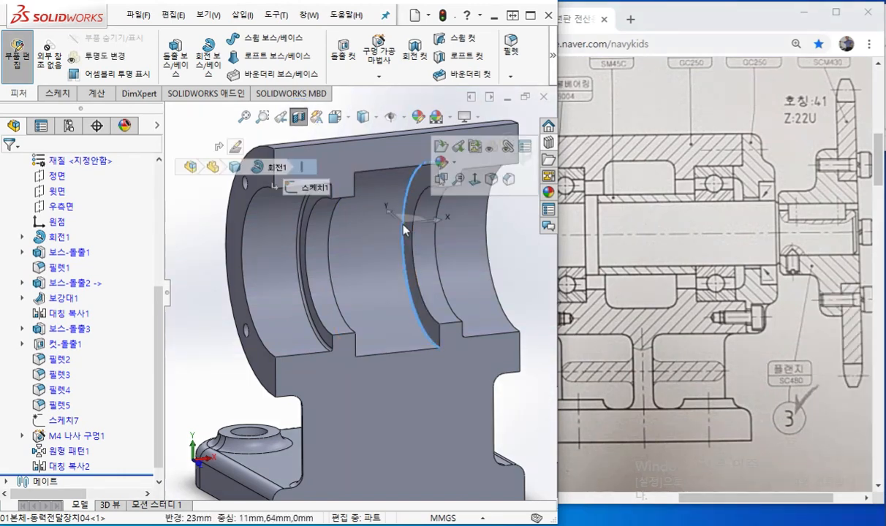
pyautogui.click(490, 180)
pyautogui.moveTo(379, 269); pyautogui.dragTo(316, 248, button='middle')
pyautogui.click(315, 248)
pyautogui.moveTo(315, 249); pyautogui.dragTo(342, 292, button='middle')
# Mark the recess's two rounded upper corners in blue on the reference drawing, and clear the marks.
pyautogui.press('F12')
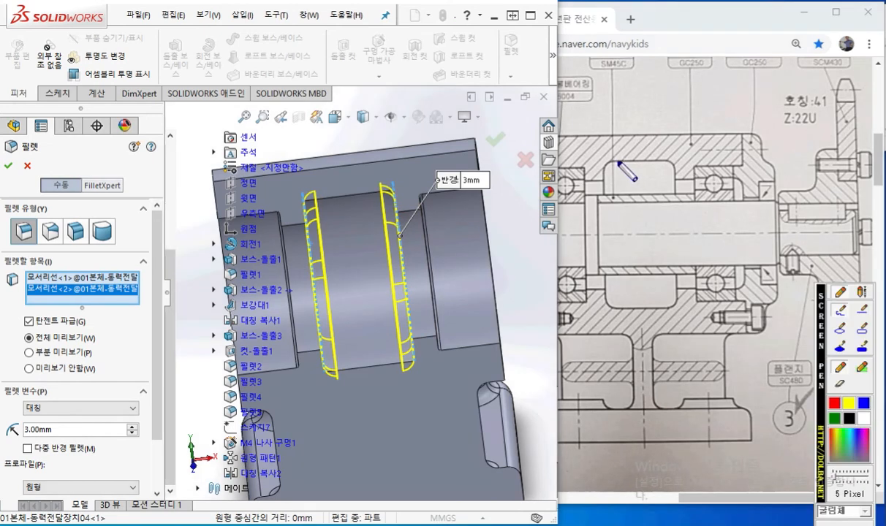
pyautogui.moveTo(618, 161); pyautogui.dragTo(598, 174)
pyautogui.moveTo(660, 160); pyautogui.dragTo(670, 176)
pyautogui.moveTo(356, 237); pyautogui.dragTo(371, 281, button='right')
pyautogui.moveTo(437, 287); pyautogui.dragTo(454, 259, button='middle')
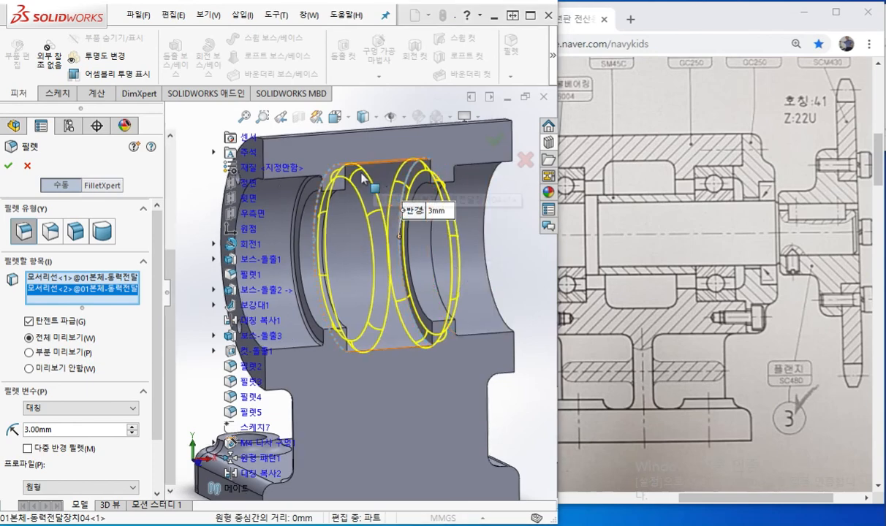
# Mark the two recess corners in blue on the fillet preview, clear the marks, and accept the 3 mm fillet.
pyautogui.press('F9')
pyautogui.moveTo(345, 167)
pyautogui.mouseDown()
pyautogui.moveTo(338, 157)
pyautogui.moveTo(350, 166)
pyautogui.mouseUp()
pyautogui.moveTo(443, 144)
pyautogui.mouseDown()
pyautogui.moveTo(431, 151)
pyautogui.moveTo(439, 157)
pyautogui.mouseUp()
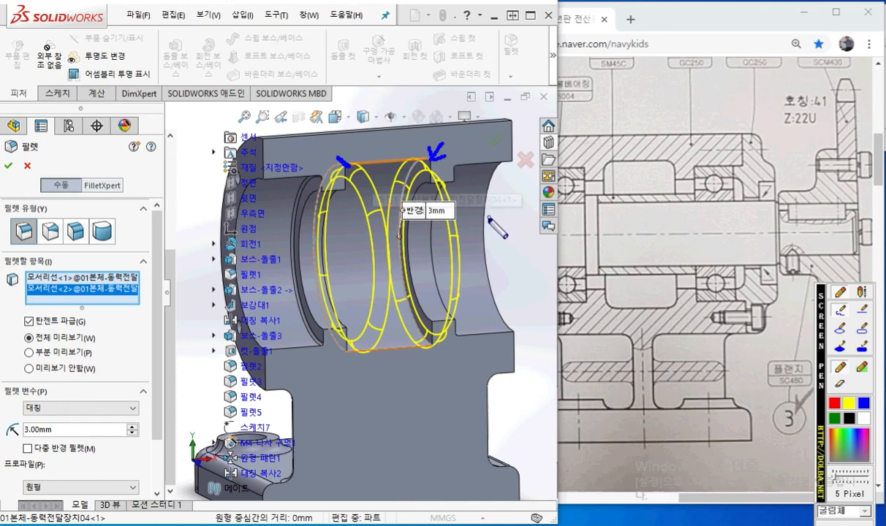
pyautogui.press('F9')
pyautogui.moveTo(405, 239); pyautogui.dragTo(392, 356, button='middle')
pyautogui.press('Return')
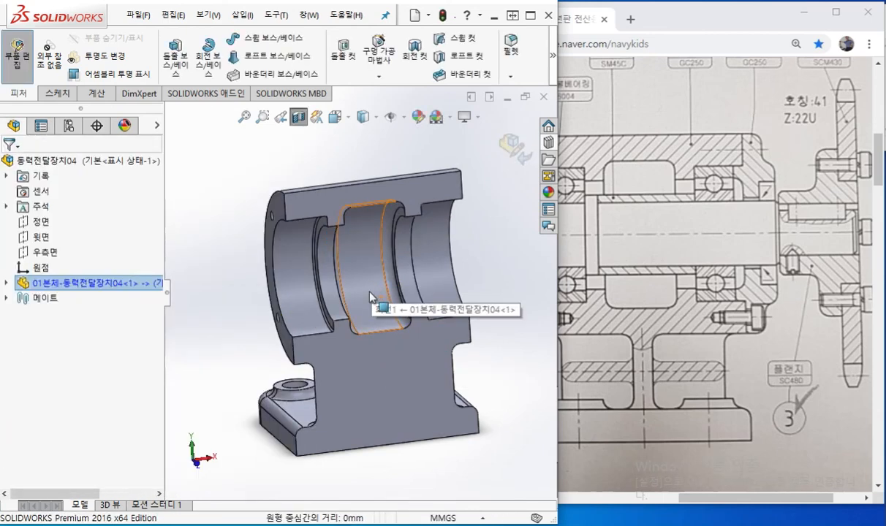
# Mark a bearing seat in blue on the section drawing, and trace the matching bore edges and end face on the sectioned model.
pyautogui.scroll(-3, 349, 291)
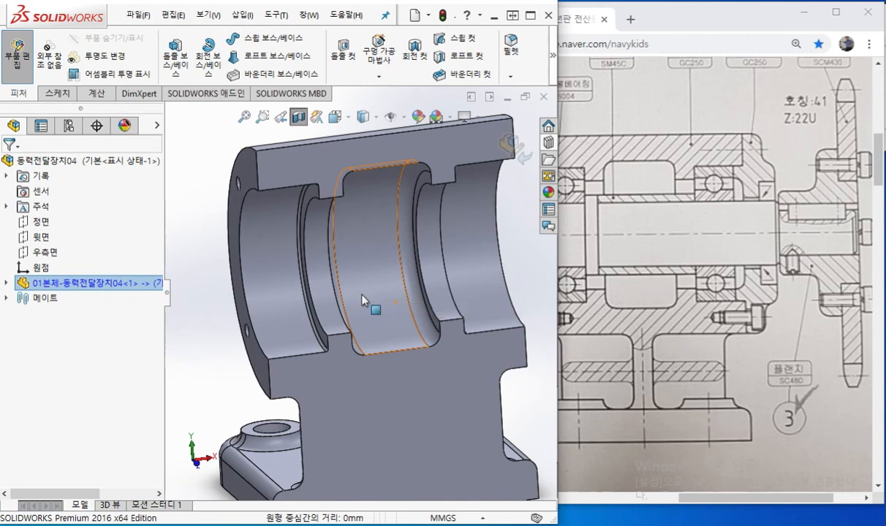
pyautogui.moveTo(734, 498); pyautogui.dragTo(702, 505)
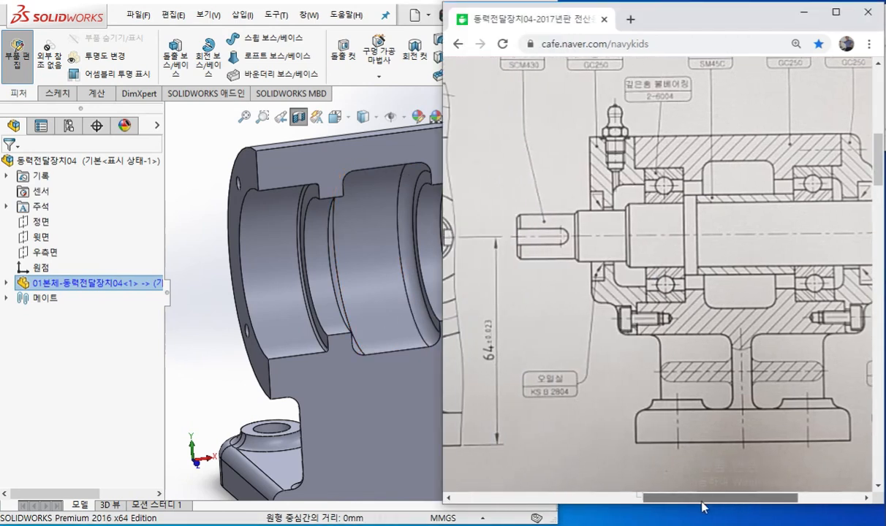
pyautogui.click(235, 385)
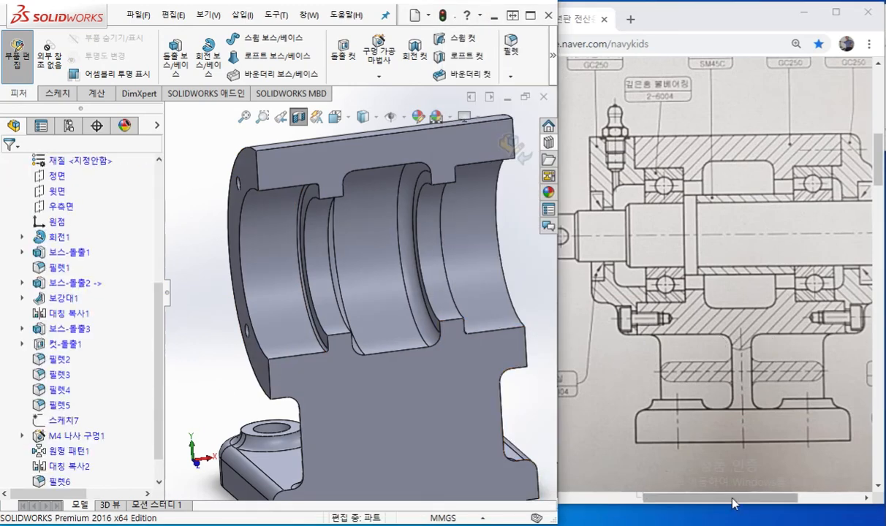
pyautogui.moveTo(736, 500); pyautogui.dragTo(741, 499)
pyautogui.click(212, 341)
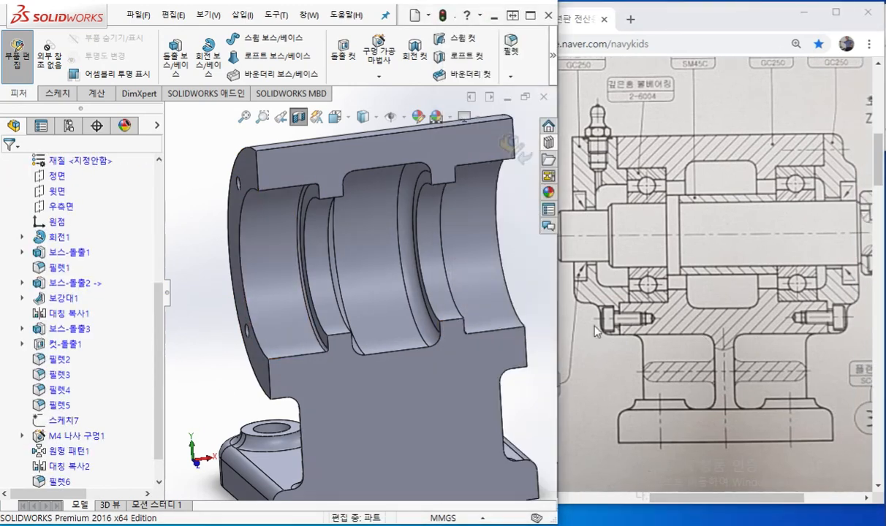
pyautogui.click(588, 523)
pyautogui.moveTo(611, 168); pyautogui.dragTo(663, 168)
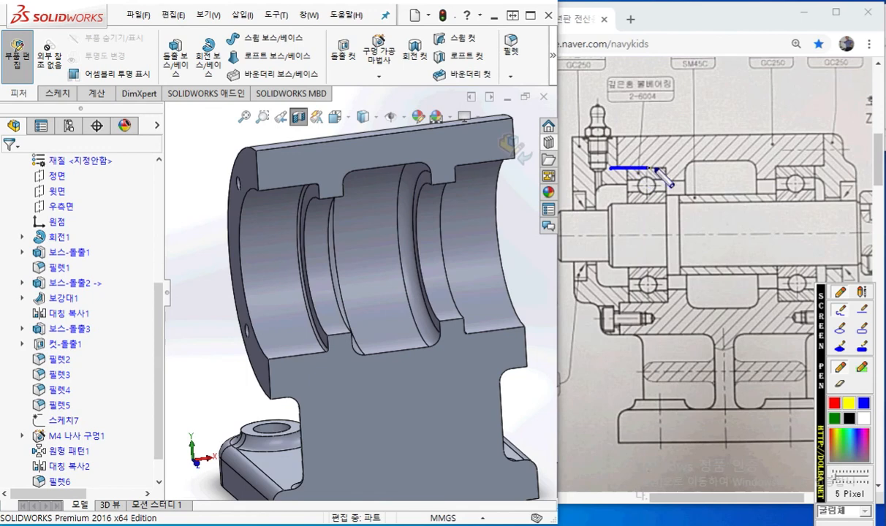
pyautogui.moveTo(253, 190); pyautogui.dragTo(311, 183)
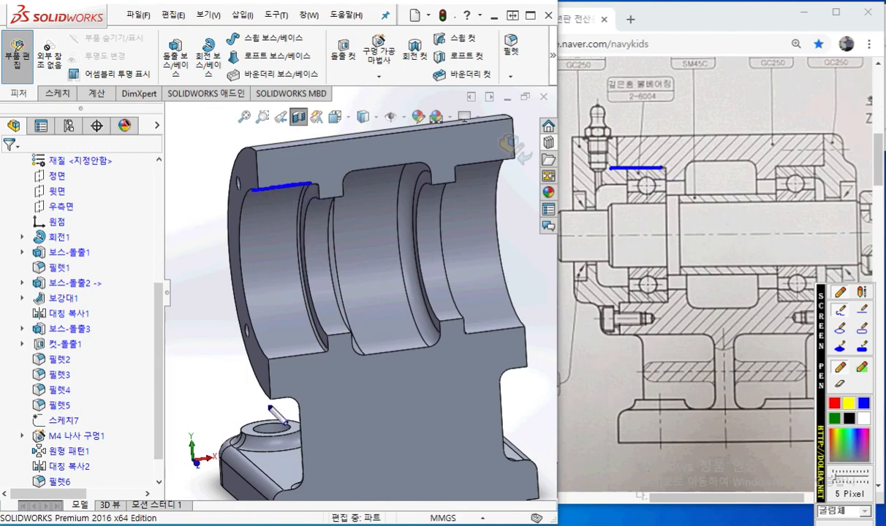
pyautogui.moveTo(263, 360); pyautogui.dragTo(317, 352)
pyautogui.moveTo(264, 359); pyautogui.dragTo(268, 404)
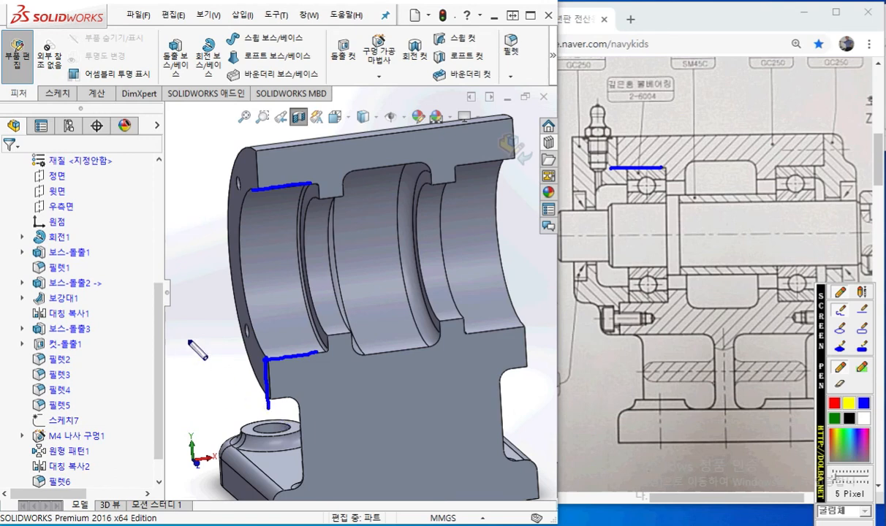
# Draw a green oval outside the housing's open end with an arrow pointing into the bearing bore.
pyautogui.moveTo(115, 212)
pyautogui.mouseDown()
pyautogui.moveTo(170, 371)
pyautogui.moveTo(150, 191)
pyautogui.moveTo(127, 207)
pyautogui.mouseUp()
pyautogui.moveTo(167, 290); pyautogui.dragTo(270, 273)
pyautogui.moveTo(221, 256); pyautogui.dragTo(249, 296)
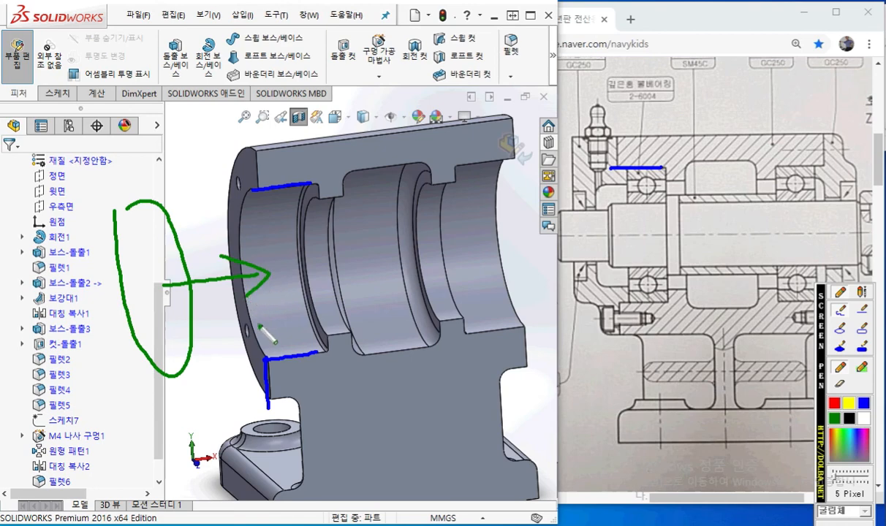
# Mark the lower and upper corners of the bore's open end in green on the sectioned model, and clear the marks.
pyautogui.moveTo(277, 360); pyautogui.dragTo(265, 386)
pyautogui.moveTo(249, 173); pyautogui.dragTo(275, 193)
pyautogui.press('Escape')
# Trace the bore's opening edge at the bolt-hole face in green, and trace it again in red.
pyautogui.hotkey('ctrl', 'shift', 'F1')
pyautogui.moveTo(254, 192)
pyautogui.mouseDown()
pyautogui.moveTo(241, 212)
pyautogui.moveTo(246, 286)
pyautogui.moveTo(271, 358)
pyautogui.mouseUp()
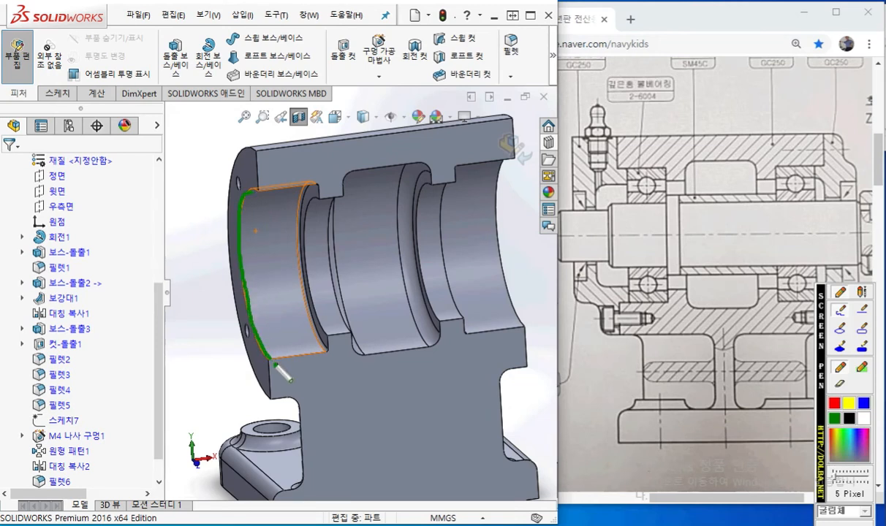
pyautogui.click(834, 403)
pyautogui.moveTo(257, 190)
pyautogui.mouseDown()
pyautogui.moveTo(244, 220)
pyautogui.moveTo(244, 312)
pyautogui.moveTo(271, 361)
pyautogui.mouseUp()
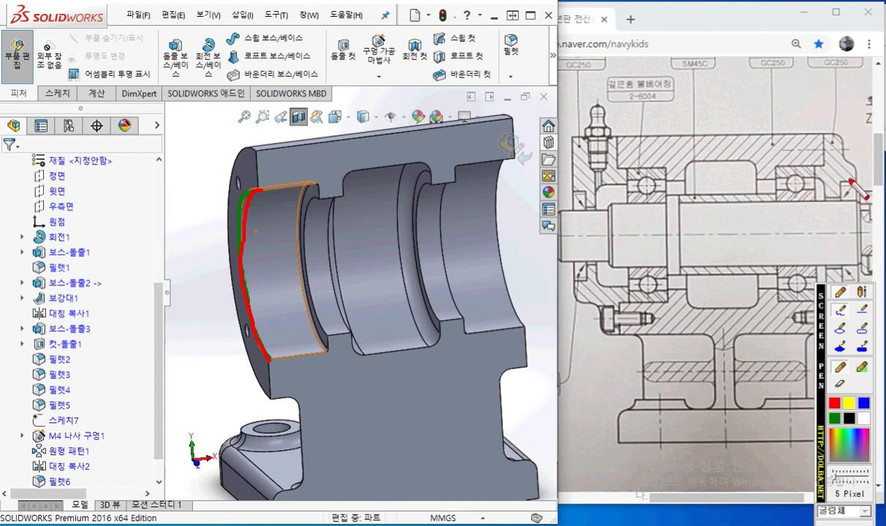
# Draw a red arrow into the housing's opposite open end, trace its bore opening edge in red, and clear all marks.
pyautogui.moveTo(589, 206)
pyautogui.mouseDown()
pyautogui.moveTo(521, 224)
pyautogui.moveTo(531, 208)
pyautogui.moveTo(532, 228)
pyautogui.mouseUp()
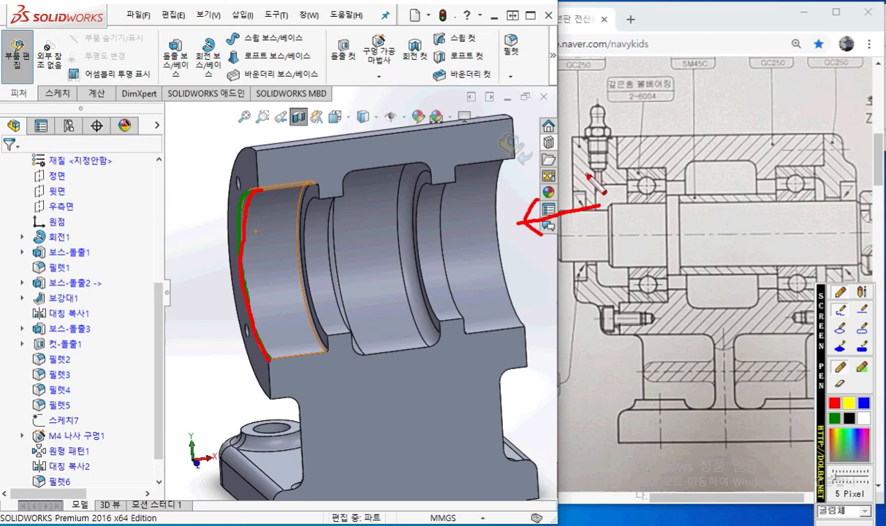
pyautogui.moveTo(505, 167)
pyautogui.mouseDown()
pyautogui.moveTo(501, 258)
pyautogui.moveTo(523, 308)
pyautogui.mouseUp()
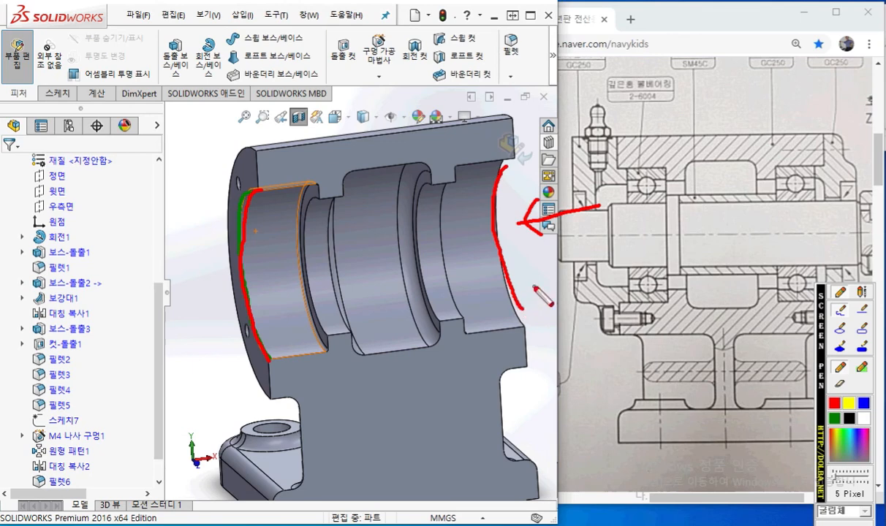
pyautogui.press('Escape')
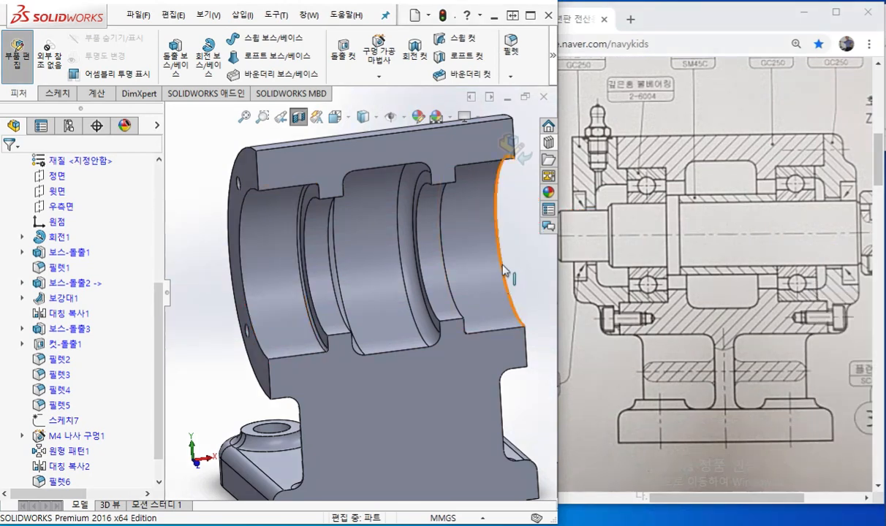
# Set up a chamfer on the bore opening edges at both ends of the housing with a 1 mm distance.
pyautogui.click(506, 263)
pyautogui.moveTo(465, 291); pyautogui.dragTo(226, 275, button='middle')
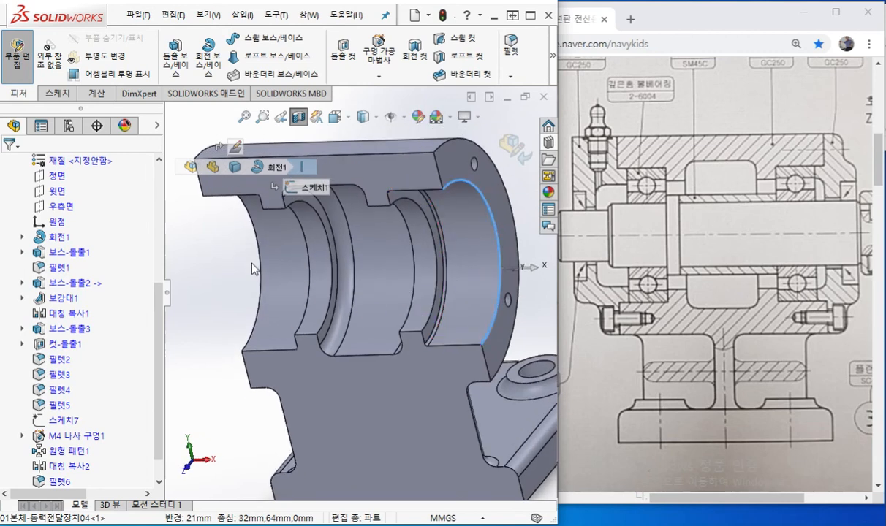
pyautogui.keyDown('ctrl'); pyautogui.click(252, 249); pyautogui.keyUp('ctrl')
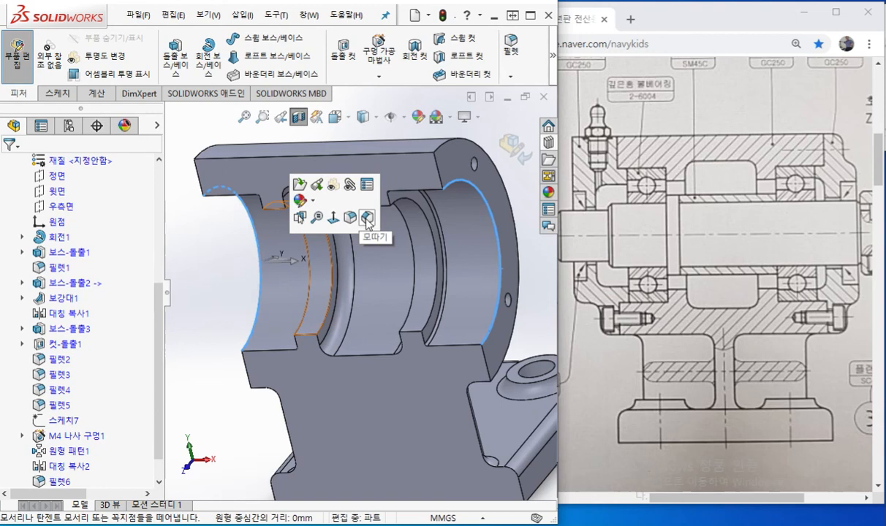
pyautogui.click(367, 217)
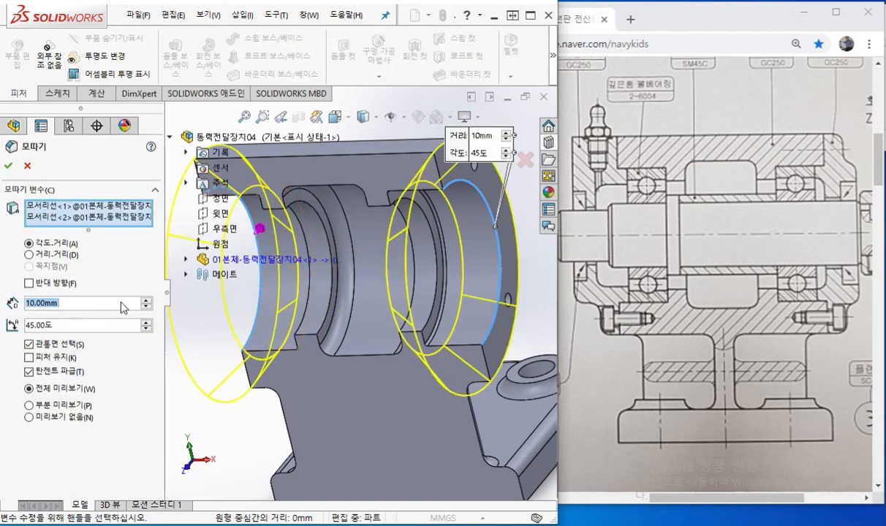
pyautogui.write('1')
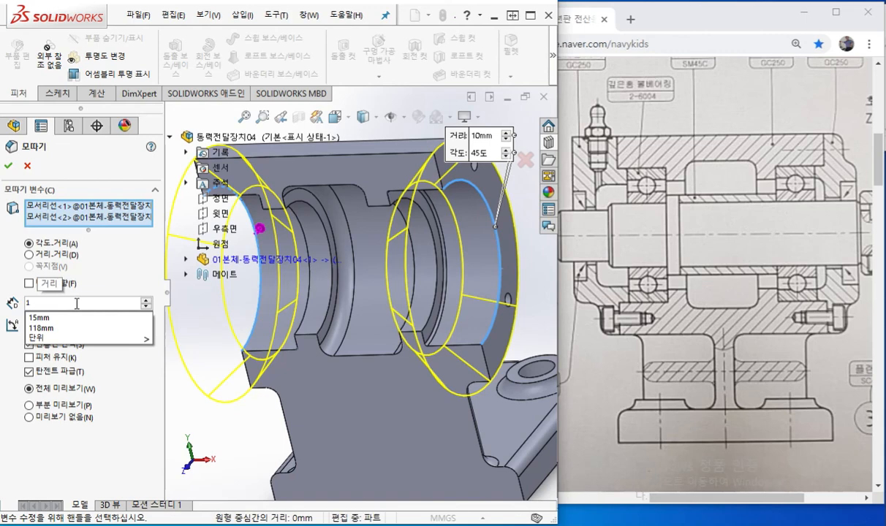
pyautogui.press('Return')
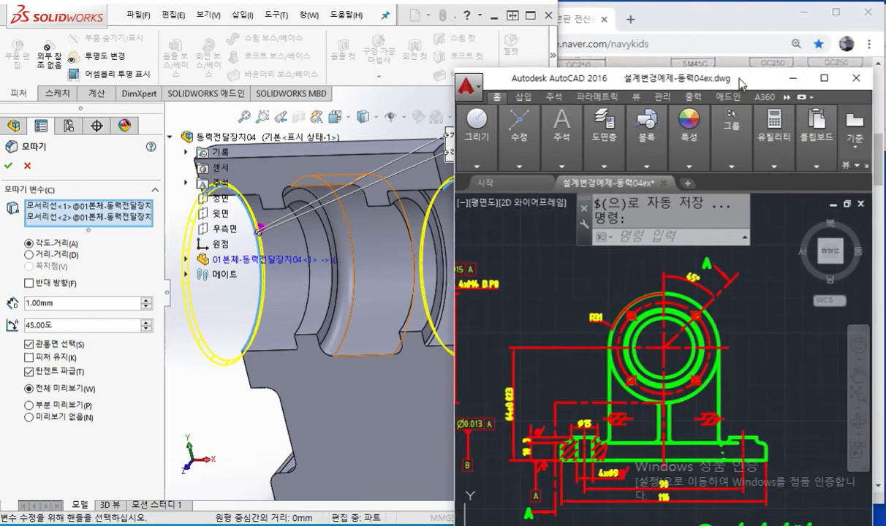
# Switch to the AutoCAD drawing, underline general note 2 in red, circle its 1x45° chamfer value, and clear the marks.
pyautogui.moveTo(739, 81); pyautogui.dragTo(745, 13)
pyautogui.moveTo(771, 426)
pyautogui.mouseDown(button='middle')
pyautogui.moveTo(685, 364)
pyautogui.moveTo(575, 307)
pyautogui.moveTo(616, 298)
pyautogui.mouseUp(button='middle')
pyautogui.moveTo(794, 396); pyautogui.dragTo(665, 356, button='middle')
pyautogui.scroll(2, 663, 310)
pyautogui.press('F9')
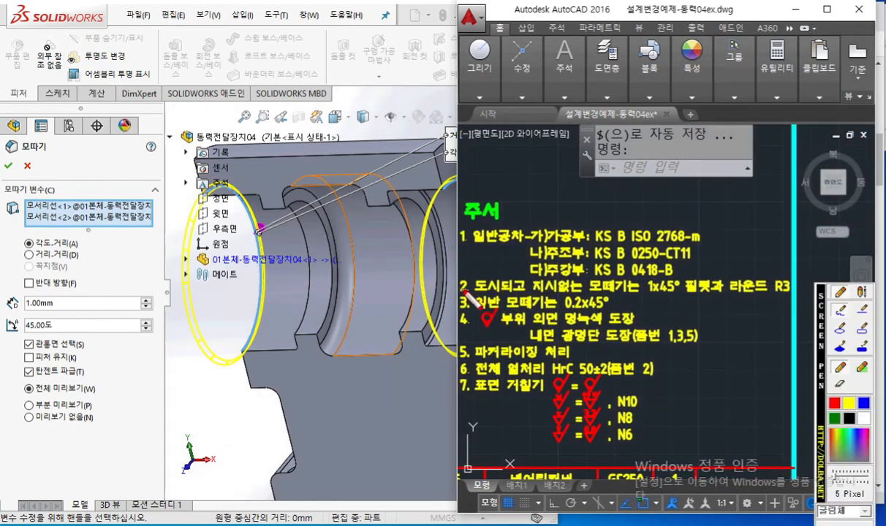
pyautogui.moveTo(463, 298)
pyautogui.mouseDown()
pyautogui.moveTo(630, 298)
pyautogui.moveTo(678, 282)
pyautogui.moveTo(646, 294)
pyautogui.mouseUp()
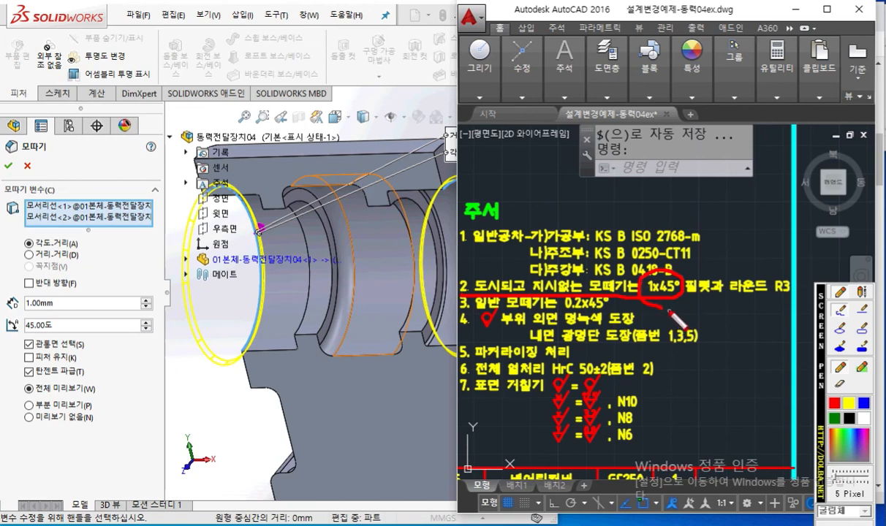
pyautogui.press('Escape')
# Move the AutoCAD drawing away, accept the bore edge chamfer, and turn off the section view.
pyautogui.moveTo(549, 10)
pyautogui.mouseDown()
pyautogui.moveTo(717, 108)
pyautogui.moveTo(885, 139)
pyautogui.mouseUp()
pyautogui.click(10, 167)
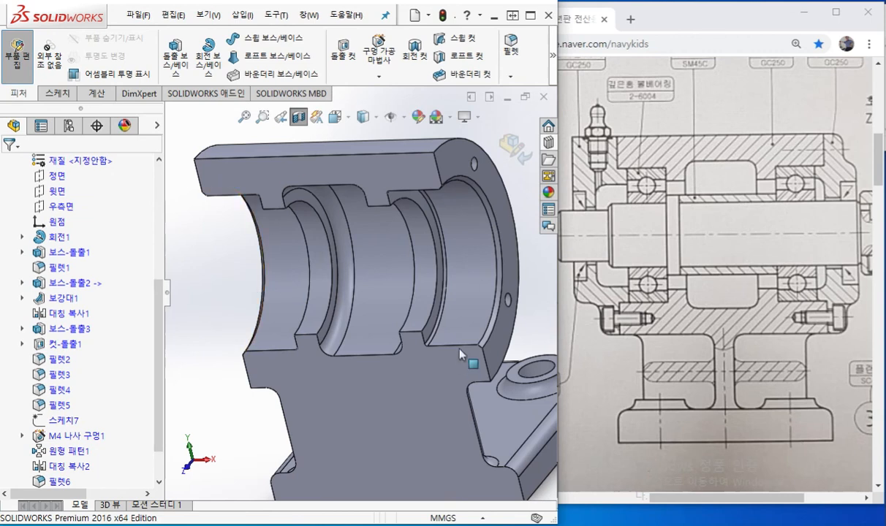
pyautogui.click(299, 117)
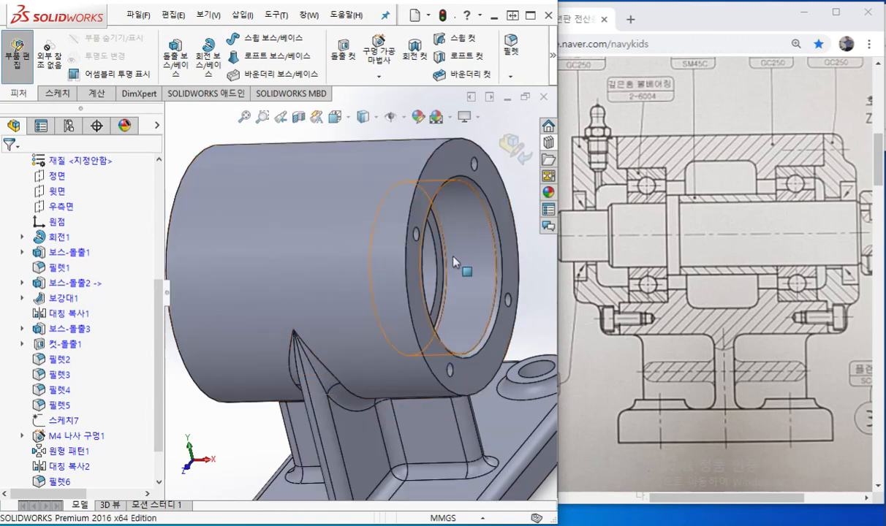